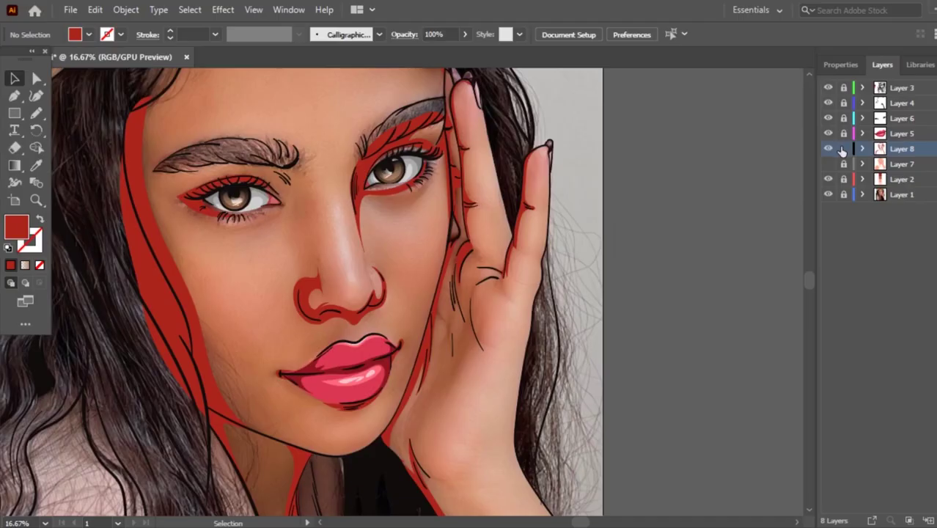
Select Layer 7 in the Layers panel so new tracing goes above it.
click(885, 166)
Add a new layer above Layer 7 and pencil-trace the left edge of the face.
key(ctrl+l)
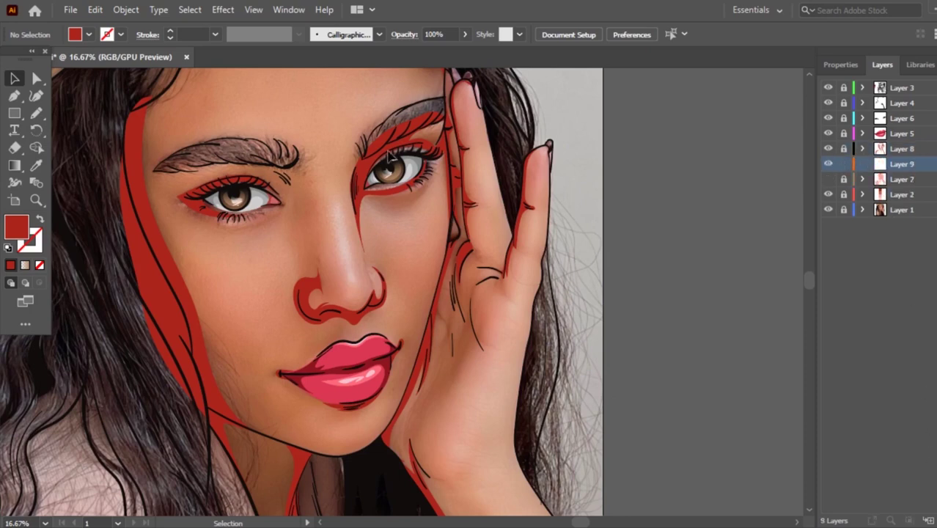
key(ctrl+equal)
key(n)
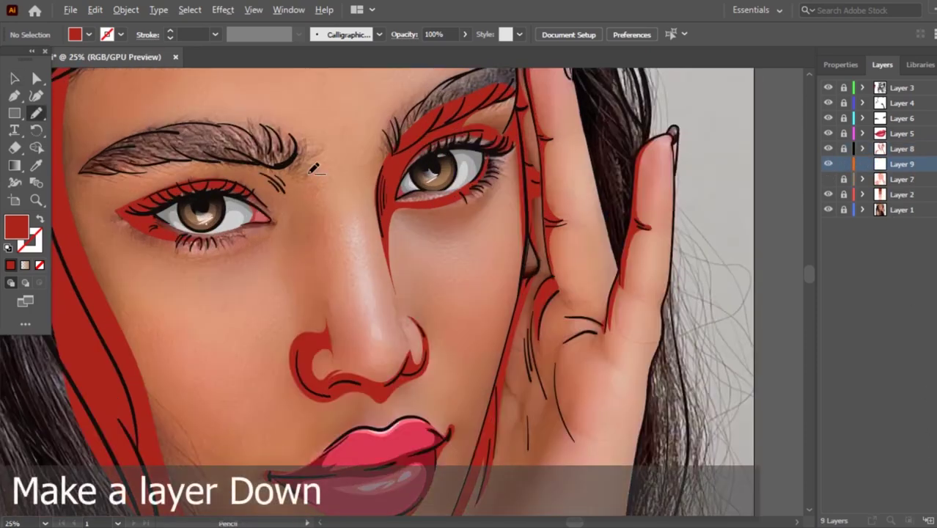
scroll(313, 170, down, 1)
drag(163, 93, 163, 206)
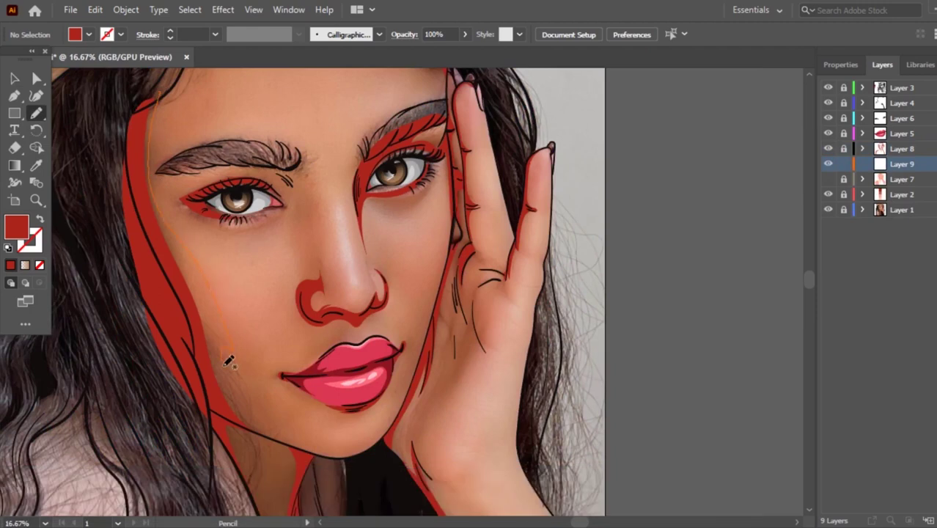
mouse_move(227, 359)
mouse_down()
mouse_move(250, 413)
mouse_move(150, 240)
mouse_move(159, 92)
mouse_up()
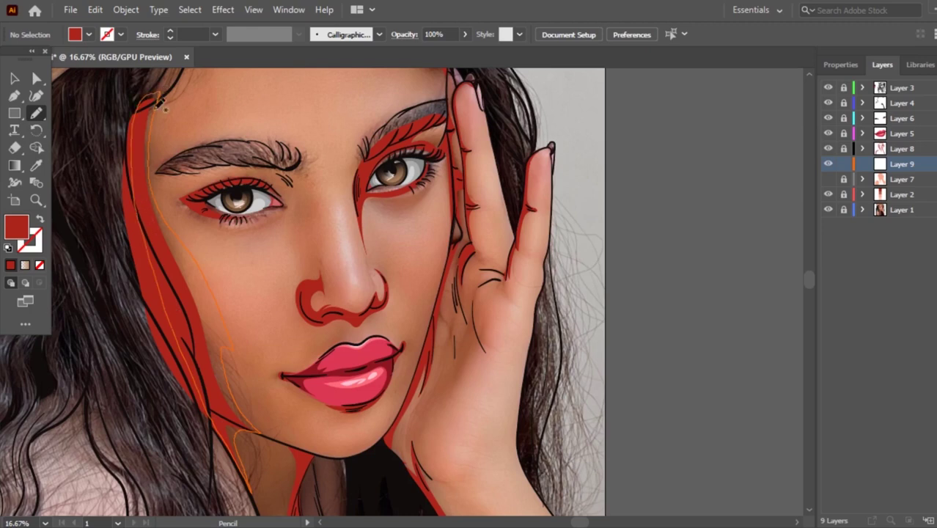
key(ctrl+plus)
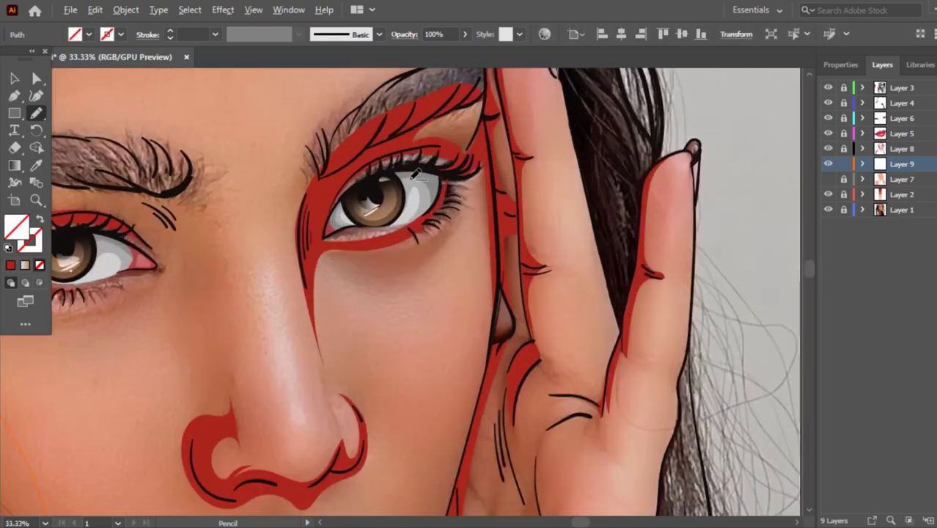
key(ctrl+minus)
Give the traced cheek line a yellow stroke, then deselect it.
click(120, 35)
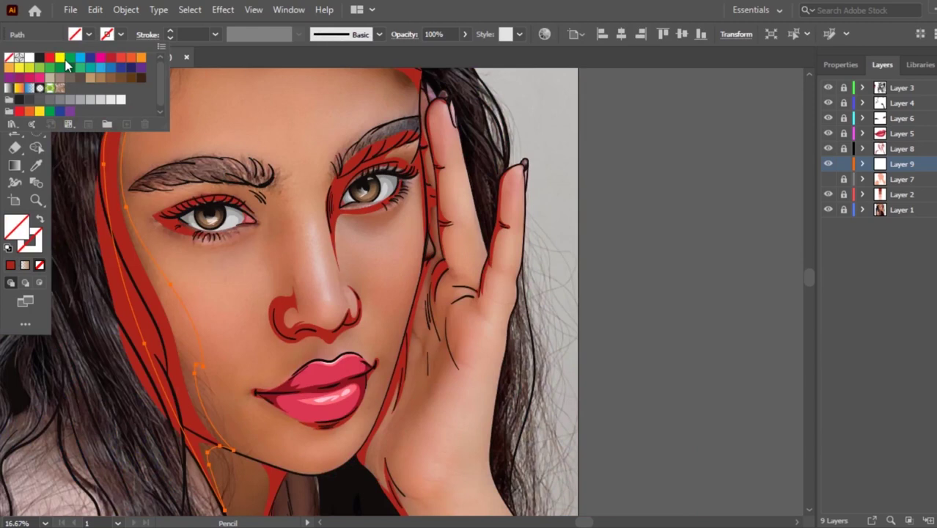
click(58, 68)
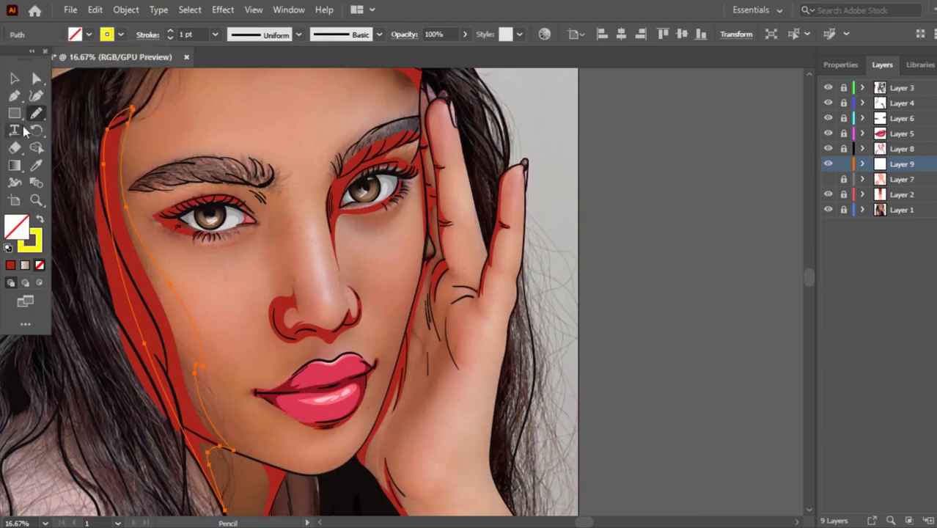
scroll(96, 134, up, 2)
key(v)
click(289, 288)
scroll(291, 283, up, 2)
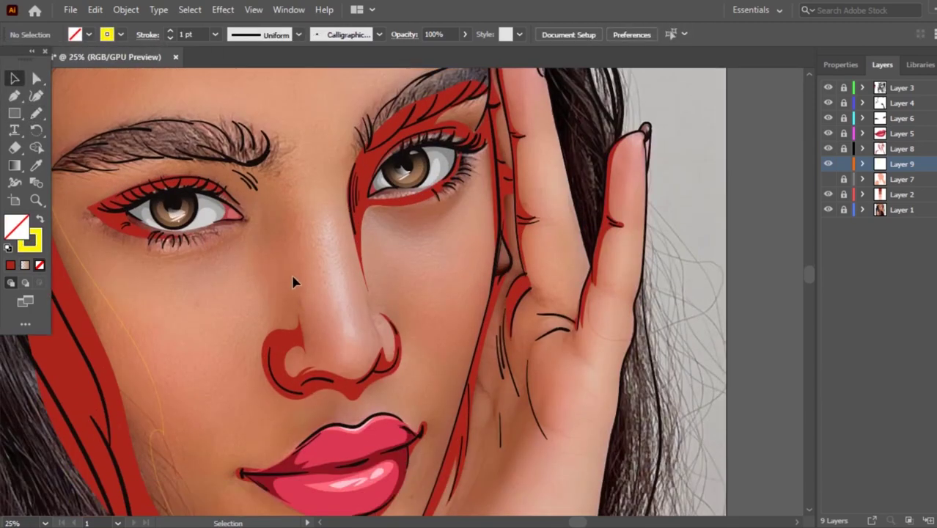
scroll(308, 279, down, 3)
Pencil-trace an outline around the red nose shading and nostrils.
key(n)
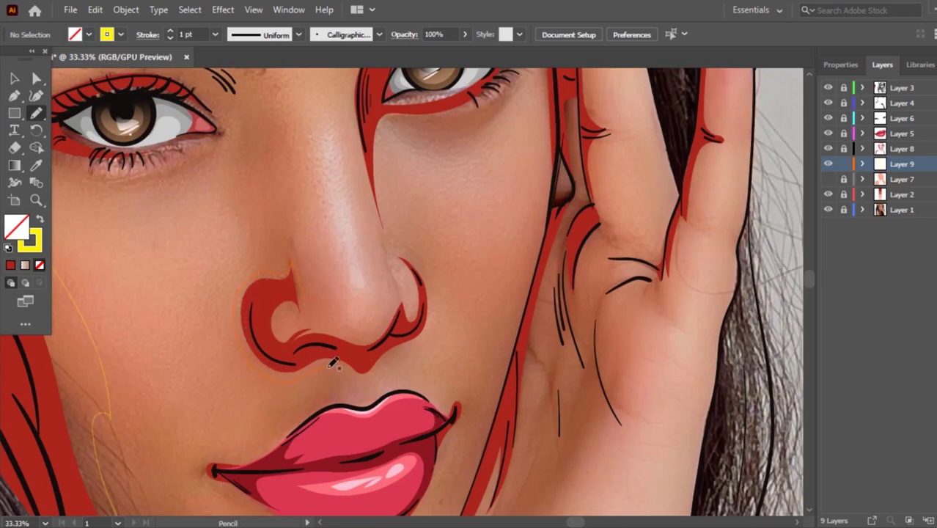
mouse_move(419, 271)
mouse_down()
mouse_move(409, 271)
mouse_move(400, 294)
mouse_up()
drag(309, 296, 301, 303)
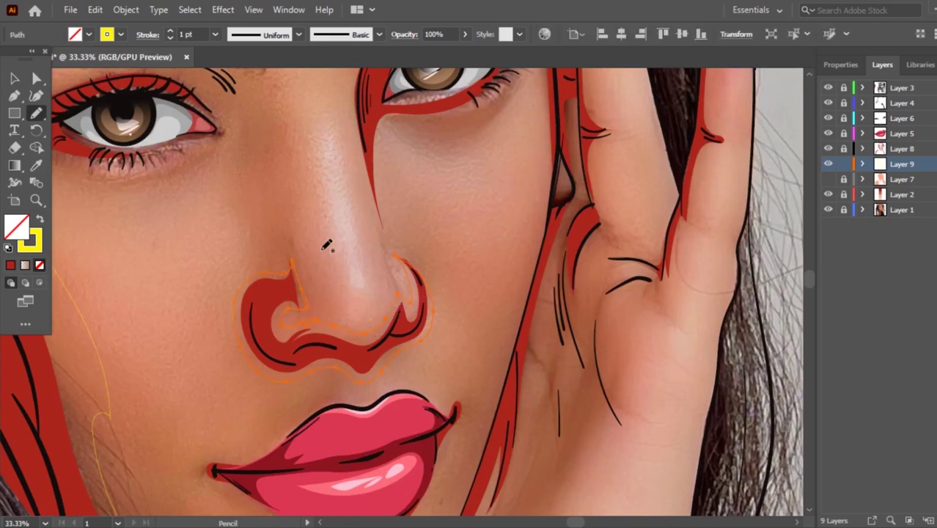
scroll(326, 246, down, 4)
scroll(410, 293, up, 1)
scroll(455, 315, down, 2)
scroll(498, 332, down, 1)
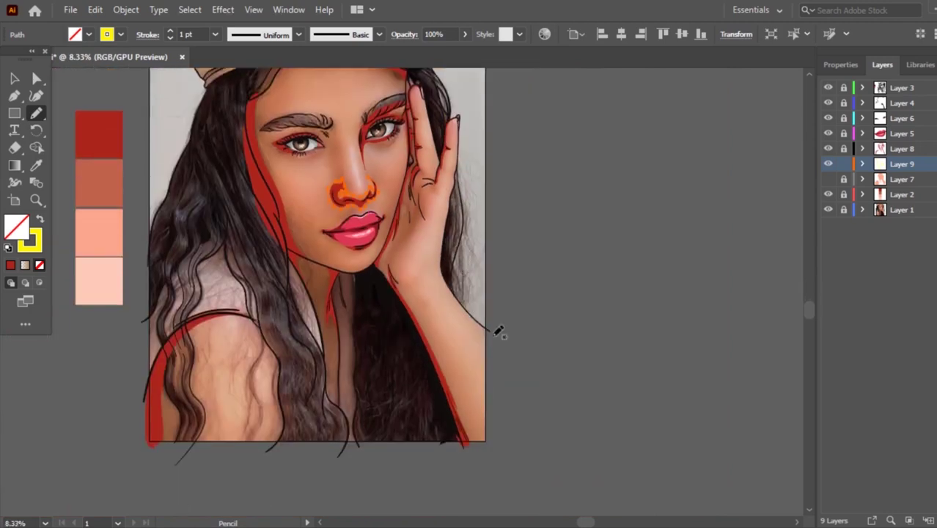
scroll(499, 331, up, 2)
scroll(480, 484, left, 5)
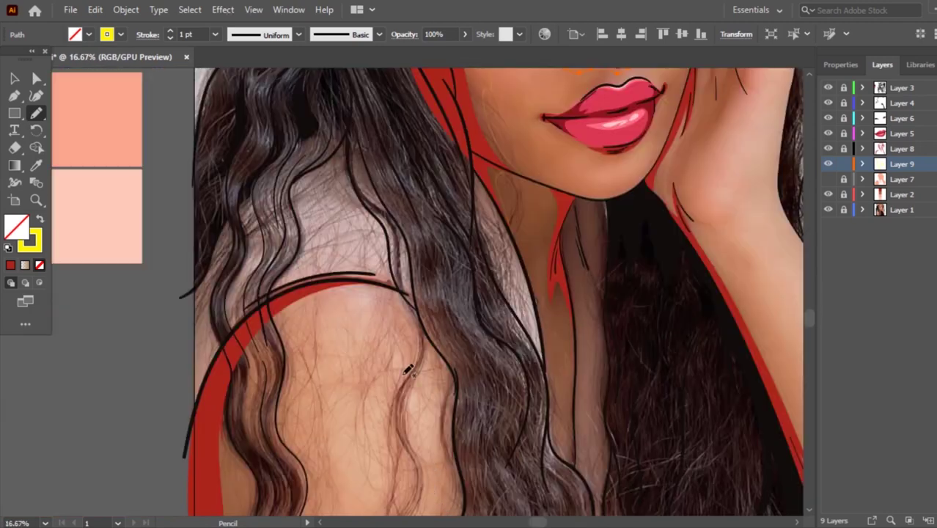
scroll(196, 251, down, 3)
Trace the left shoulder edge and the hair edge lying over it.
drag(239, 429, 318, 183)
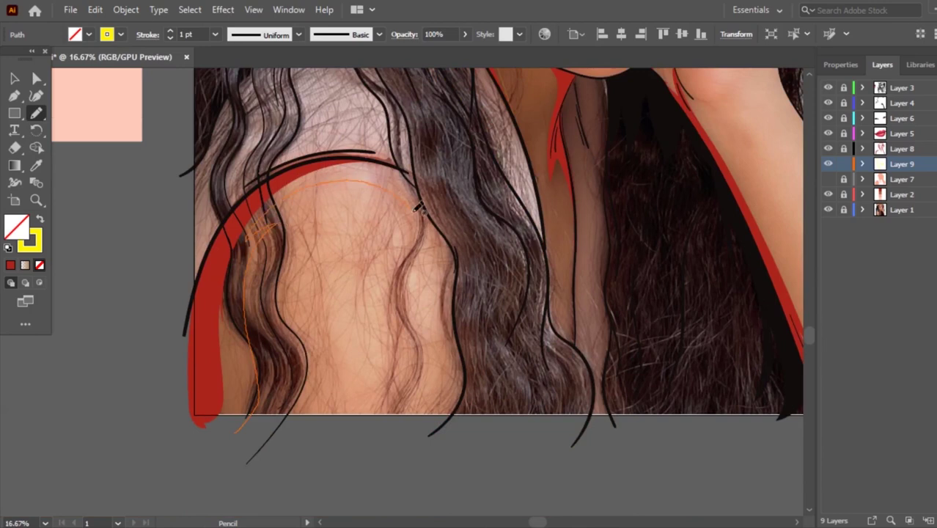
mouse_move(458, 324)
mouse_down()
mouse_move(425, 175)
mouse_move(203, 434)
mouse_move(238, 412)
mouse_up()
scroll(238, 412, down, 3)
scroll(322, 407, up, 3)
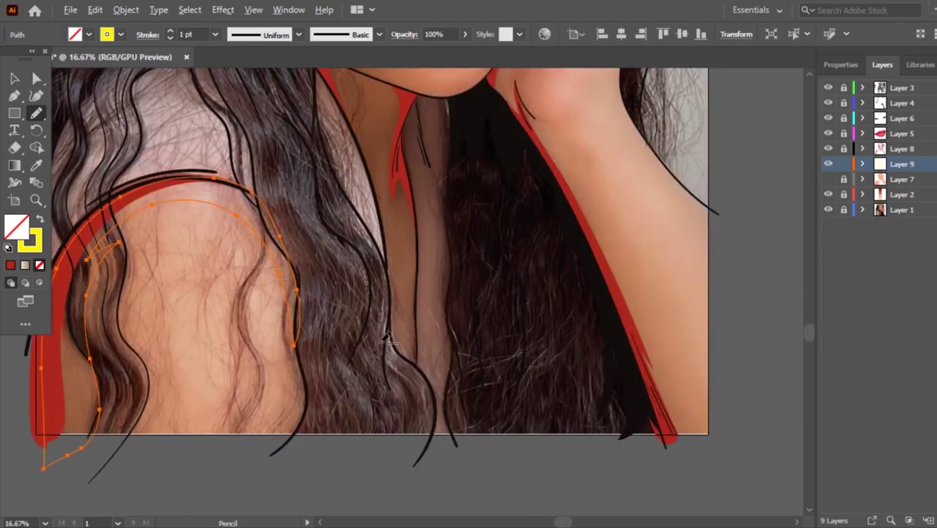
scroll(484, 242, up, 2)
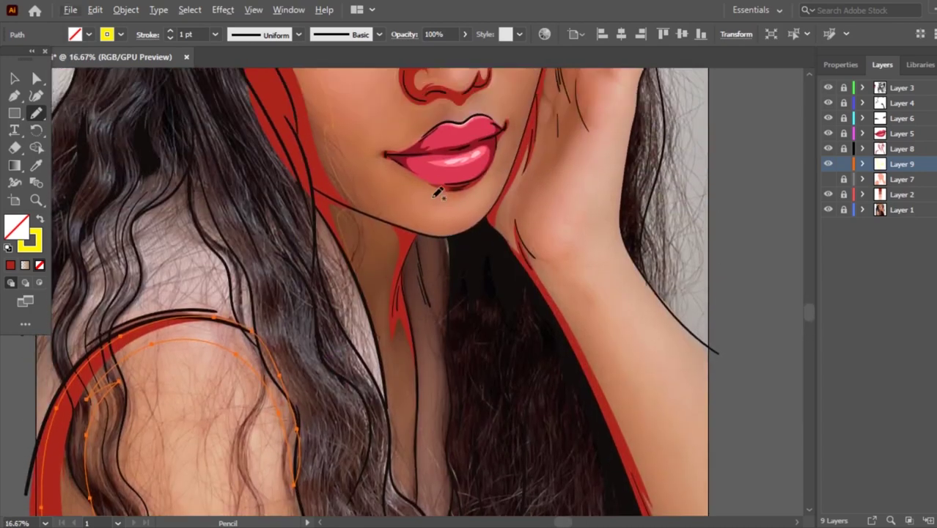
Trace both sides of the neck below the chin, undoing one stray jaw stroke.
drag(326, 128, 387, 258)
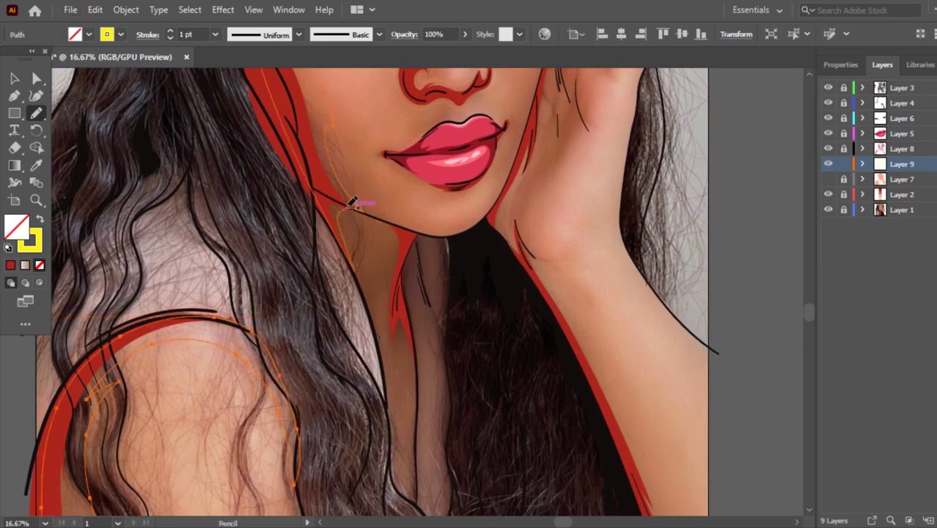
drag(360, 293, 361, 218)
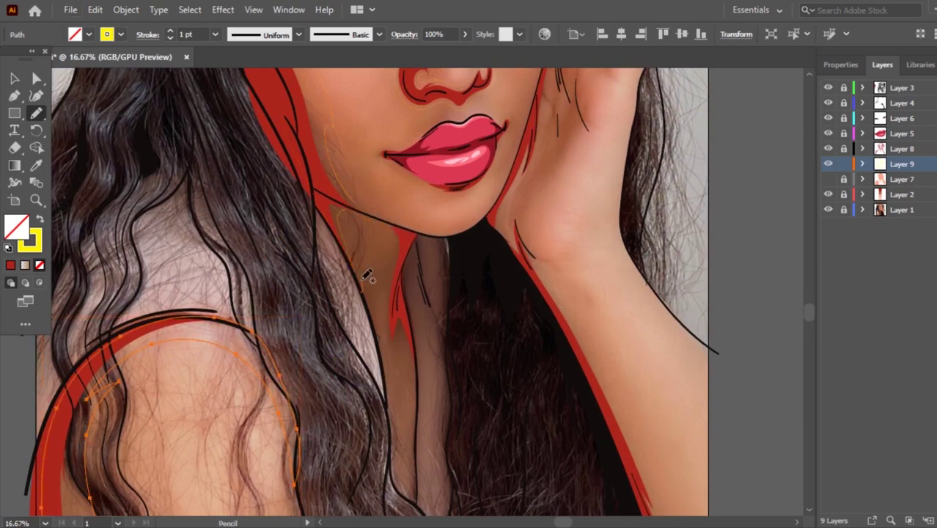
key(ctrl+z)
key(ctrl+z)
mouse_move(350, 208)
mouse_down()
mouse_move(417, 371)
mouse_move(428, 356)
mouse_up()
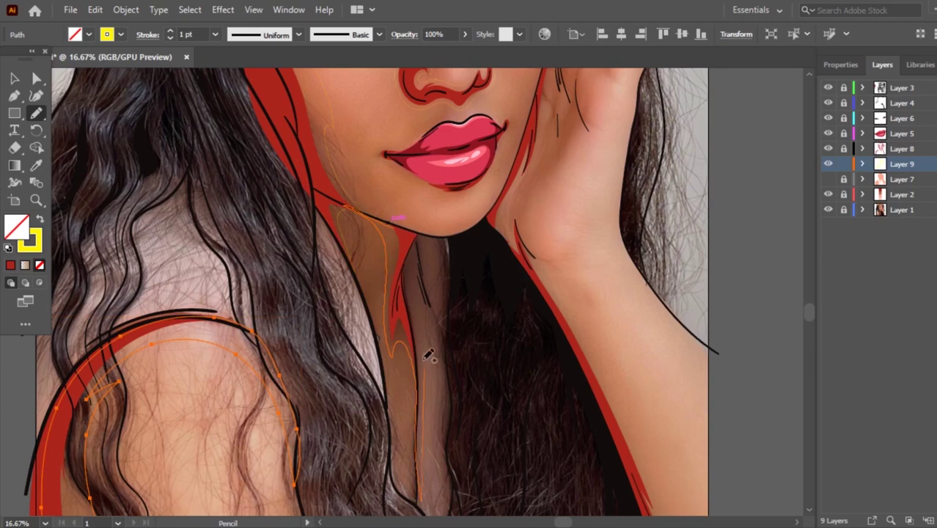
mouse_move(428, 355)
mouse_down()
mouse_move(395, 224)
mouse_move(400, 458)
mouse_up()
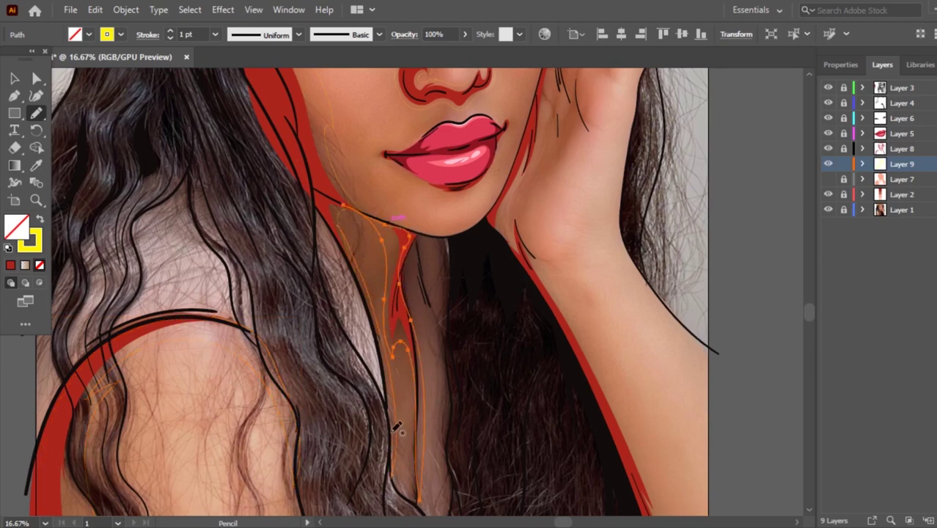
drag(395, 428, 338, 214)
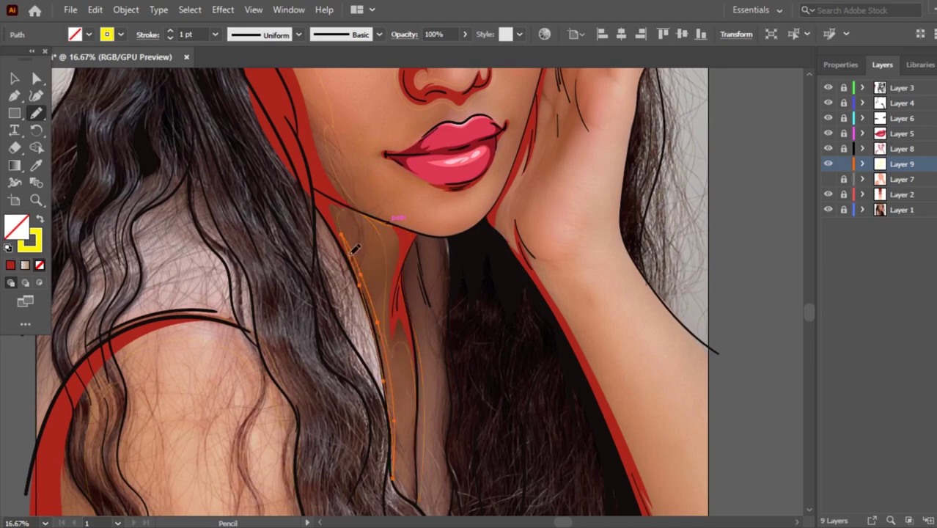
scroll(484, 223, up, 2)
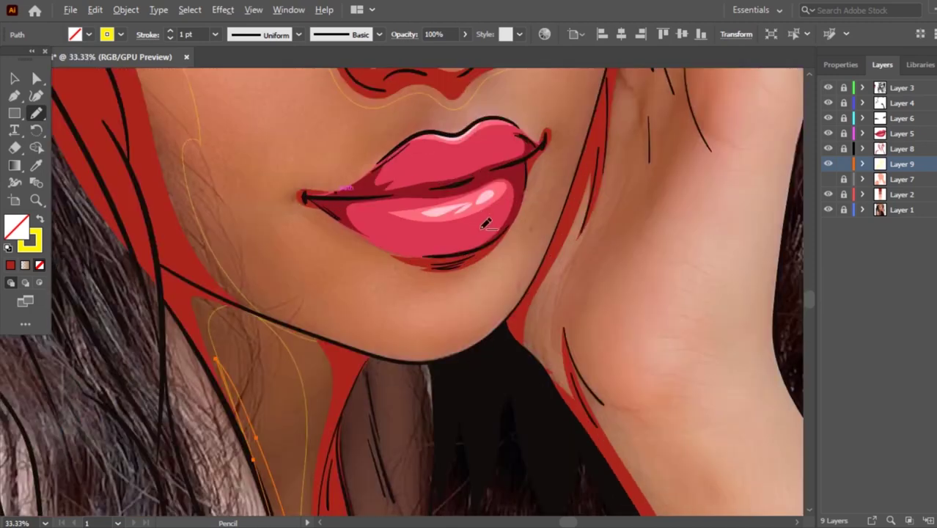
scroll(485, 223, up, 1)
Outline the lower lip and both lip corners.
drag(485, 240, 308, 246)
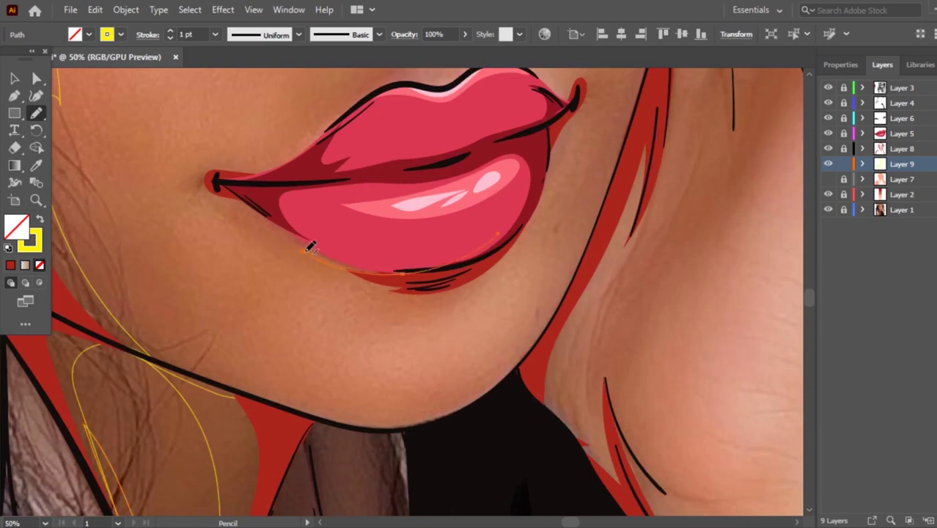
mouse_move(493, 233)
mouse_down()
mouse_move(338, 252)
mouse_move(486, 273)
mouse_up()
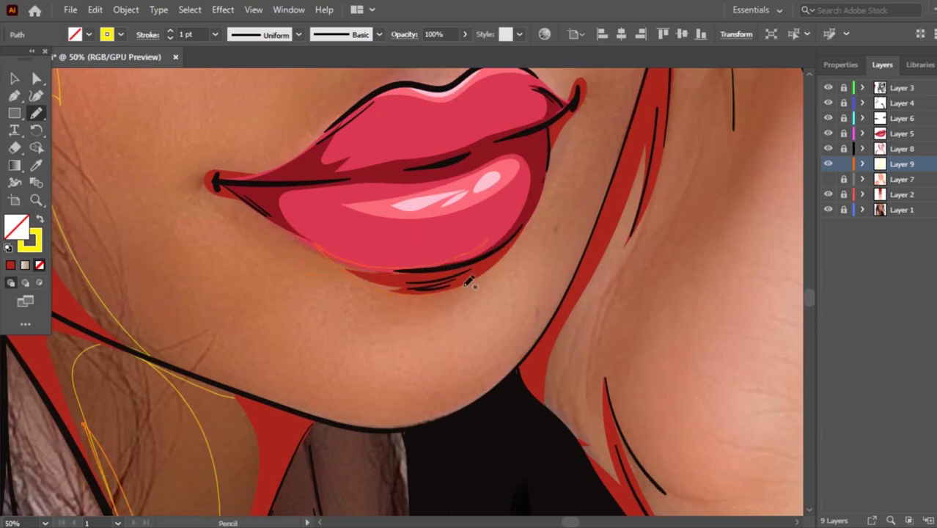
drag(538, 186, 316, 241)
drag(229, 162, 280, 178)
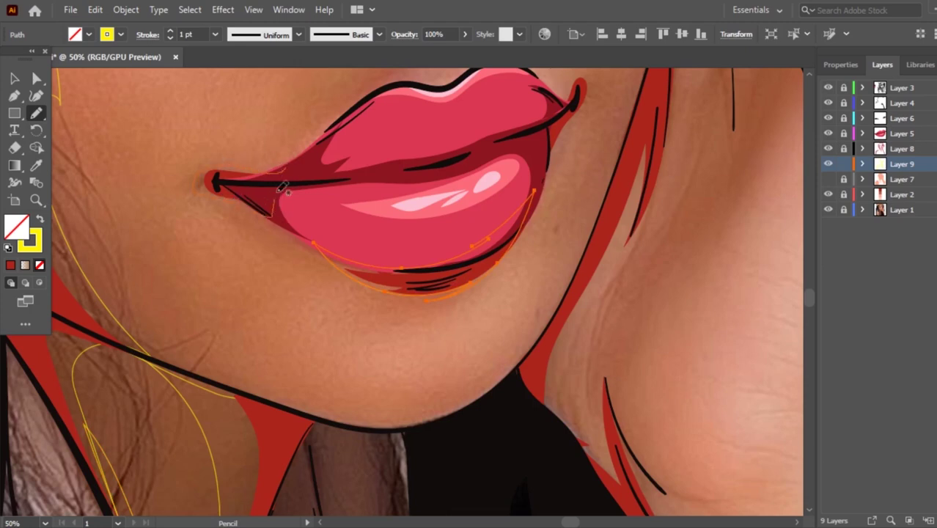
drag(591, 72, 542, 158)
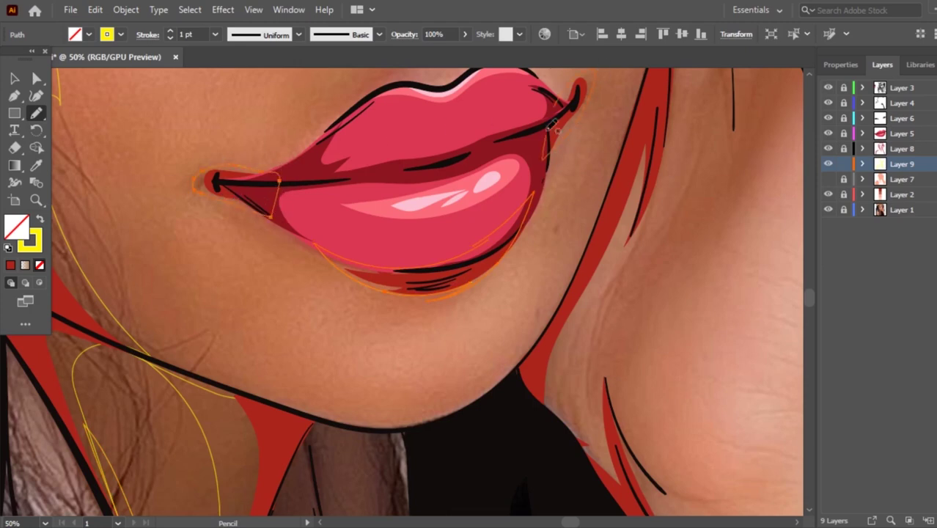
scroll(600, 219, down, 2)
Trace a line down the finger's edge beside the face, redrawing it once.
scroll(627, 223, down, 1)
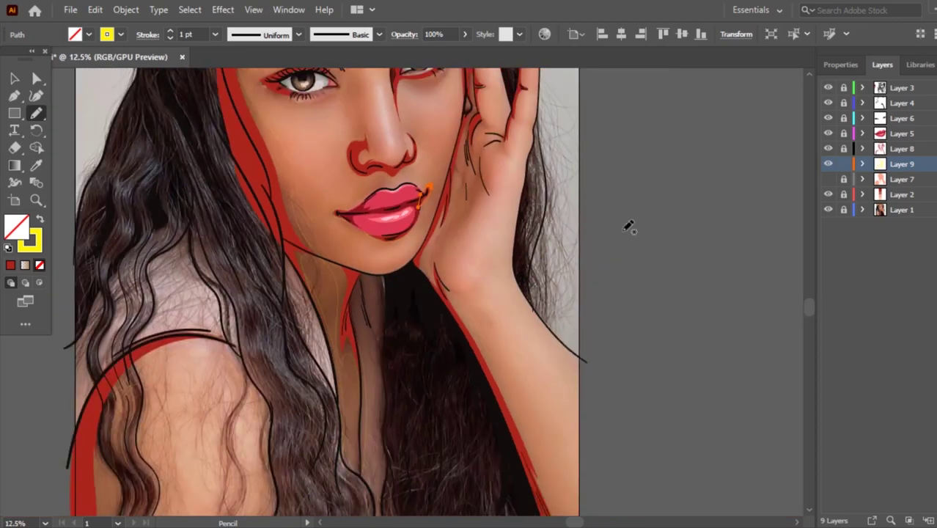
scroll(569, 228, up, 2)
scroll(327, 252, down, 1)
scroll(405, 231, up, 1)
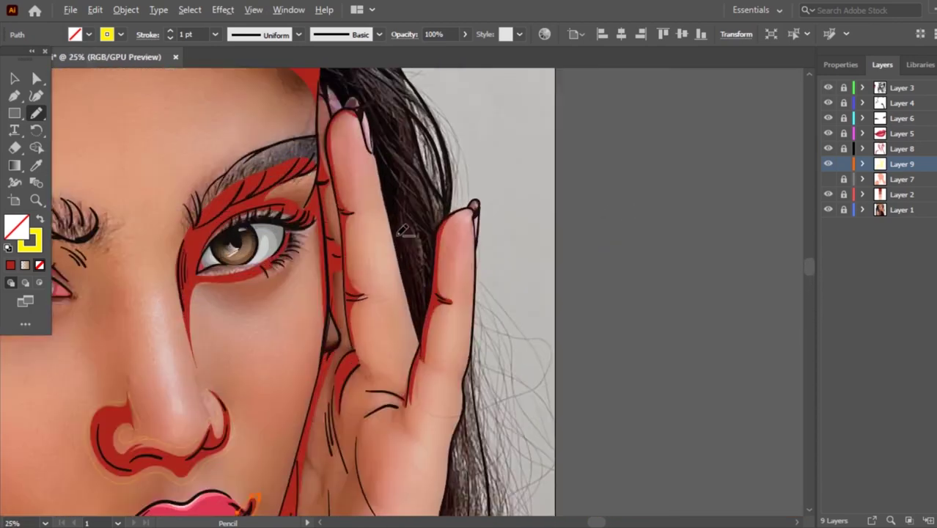
mouse_move(318, 96)
mouse_down()
mouse_move(348, 329)
mouse_move(309, 460)
mouse_up()
ctrl+click(324, 109)
scroll(445, 332, down, 3)
drag(357, 263, 341, 372)
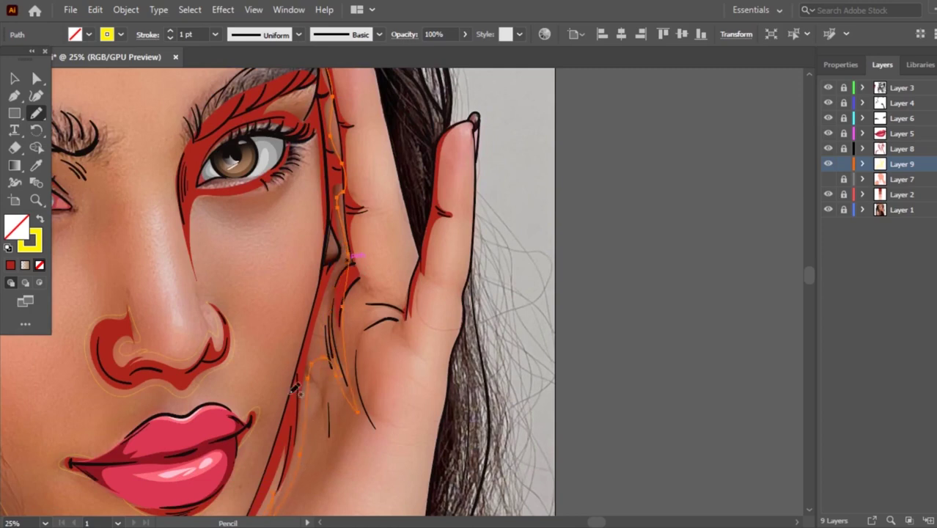
Trace a shading line along the jaw beside the hand and extend it upward.
scroll(411, 314, down, 4)
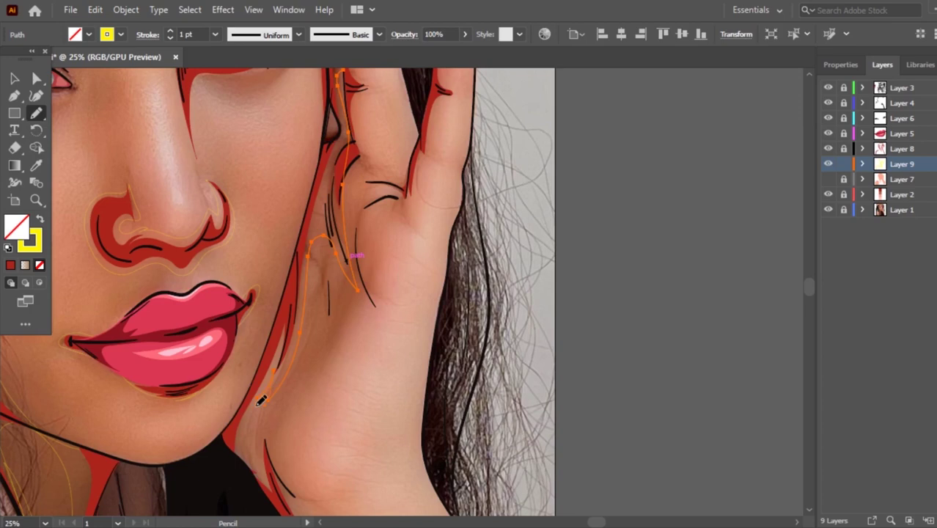
drag(277, 491, 280, 319)
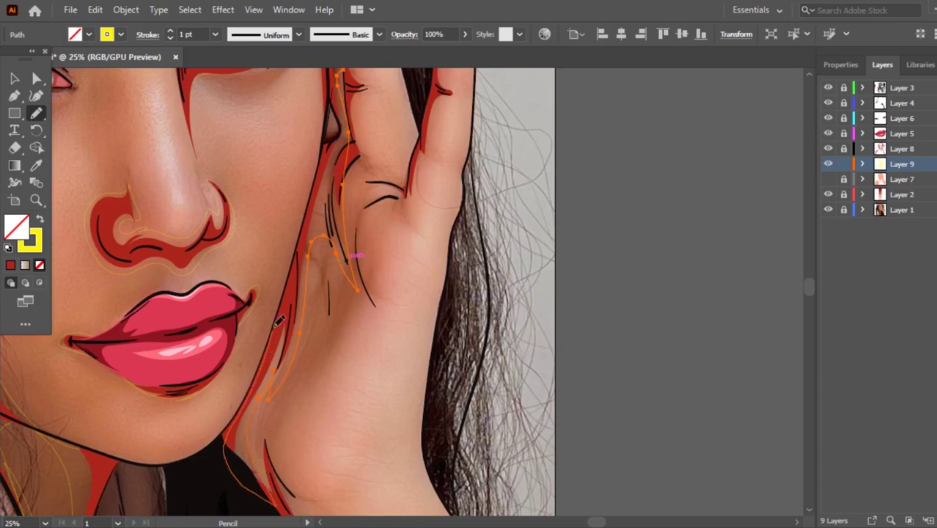
drag(317, 183, 322, 136)
scroll(285, 181, up, 2)
scroll(286, 182, up, 3)
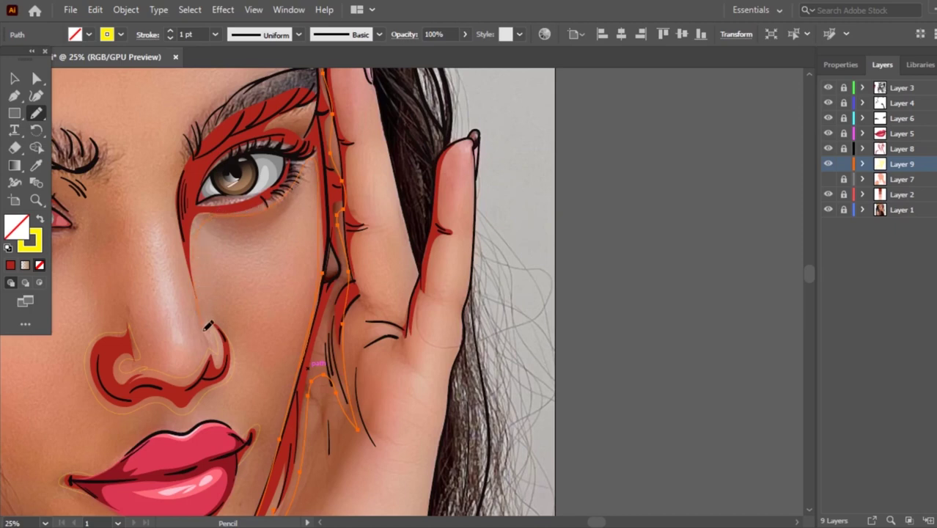
Finish the eye-area outline and trace the forehead hairline from the eyebrow to the upper right.
mouse_move(288, 75)
mouse_down()
mouse_move(303, 64)
mouse_move(299, 258)
mouse_up()
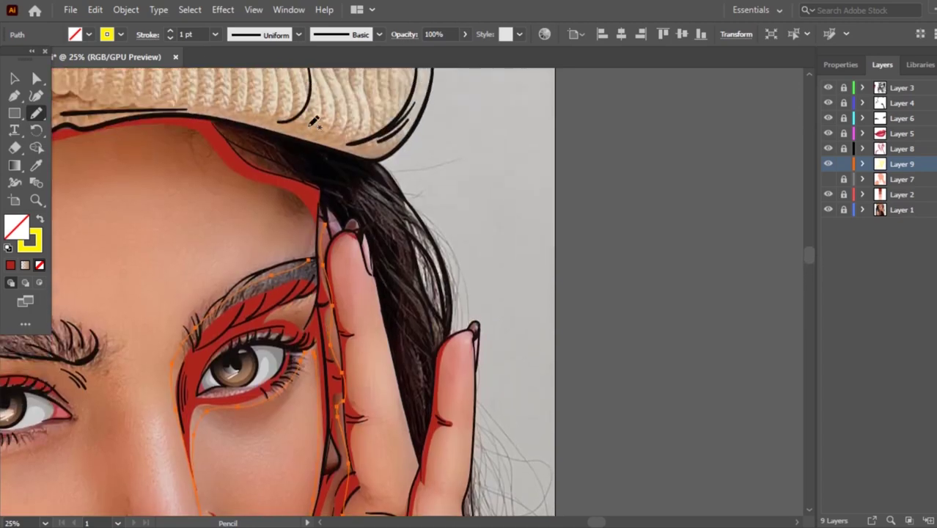
drag(248, 189, 77, 147)
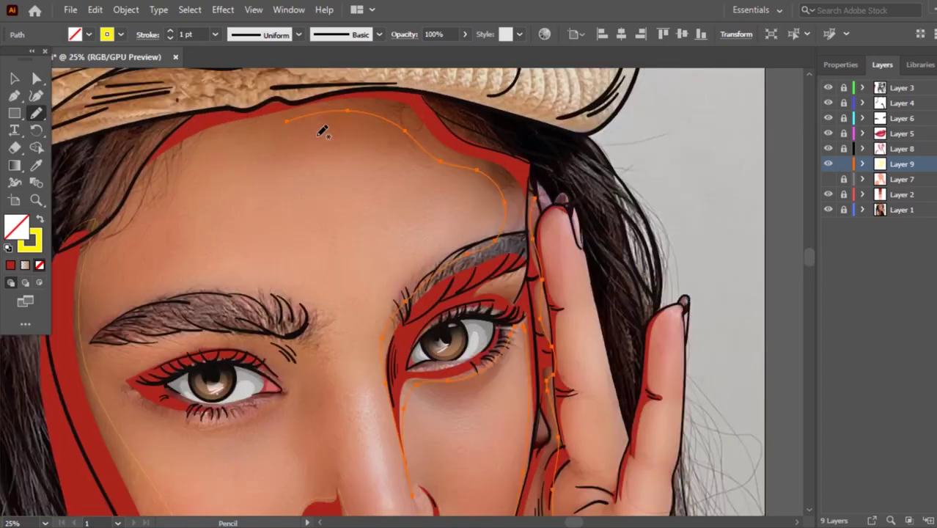
drag(495, 217, 487, 159)
mouse_move(130, 198)
mouse_down()
mouse_move(476, 131)
mouse_move(534, 203)
mouse_up()
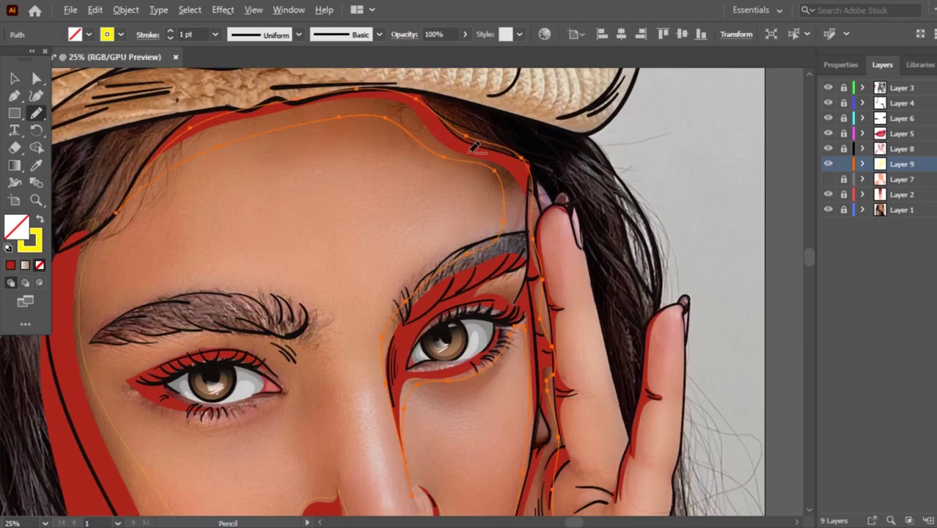
key(ctrl+0)
scroll(559, 217, up, 2)
scroll(558, 217, up, 2)
scroll(559, 217, up, 1)
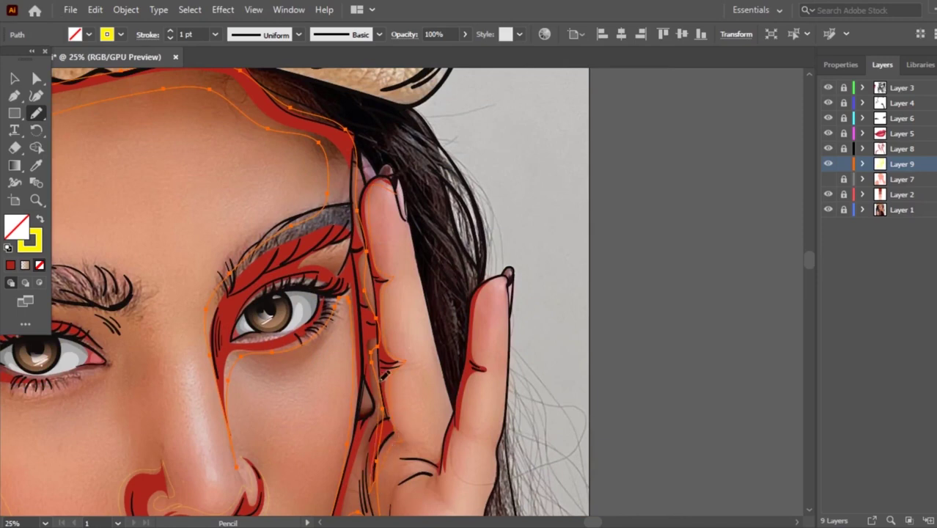
Trace up the raised finger, around its tip, and down its left edge.
drag(366, 209, 402, 184)
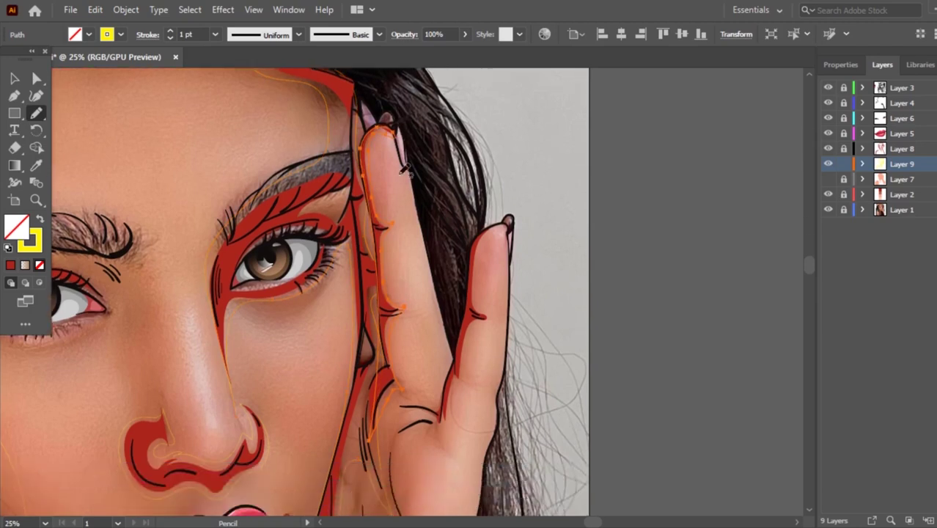
scroll(440, 220, down, 3)
scroll(485, 278, up, 4)
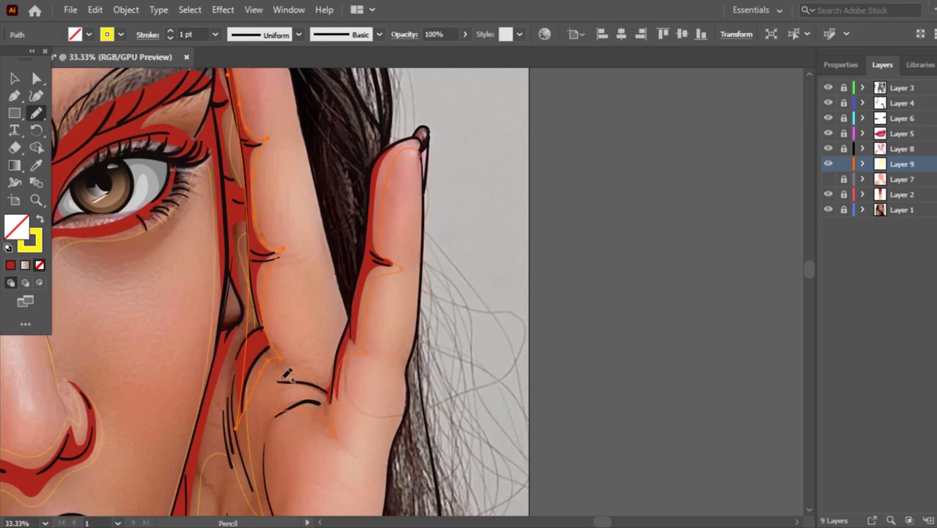
drag(330, 359, 374, 253)
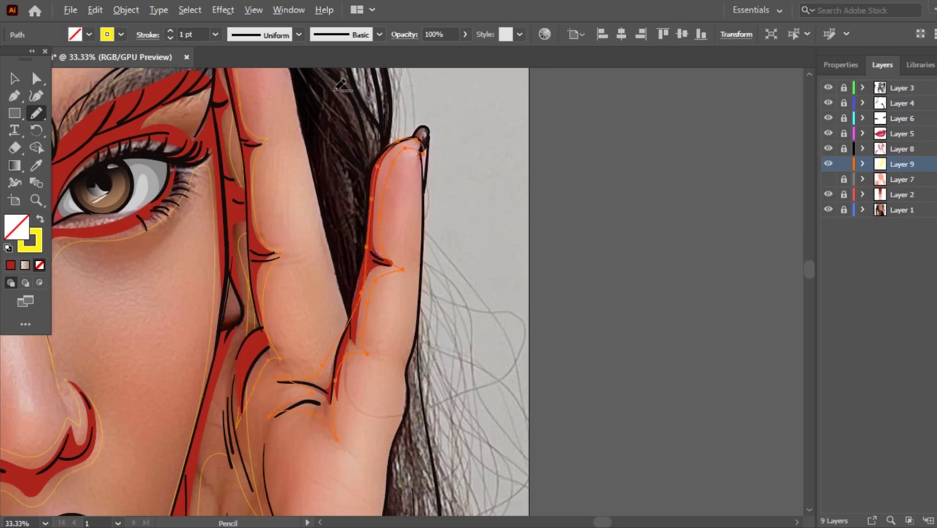
key(ctrl+minus)
key(ctrl+minus)
key(ctrl+minus)
scroll(356, 309, up, 2)
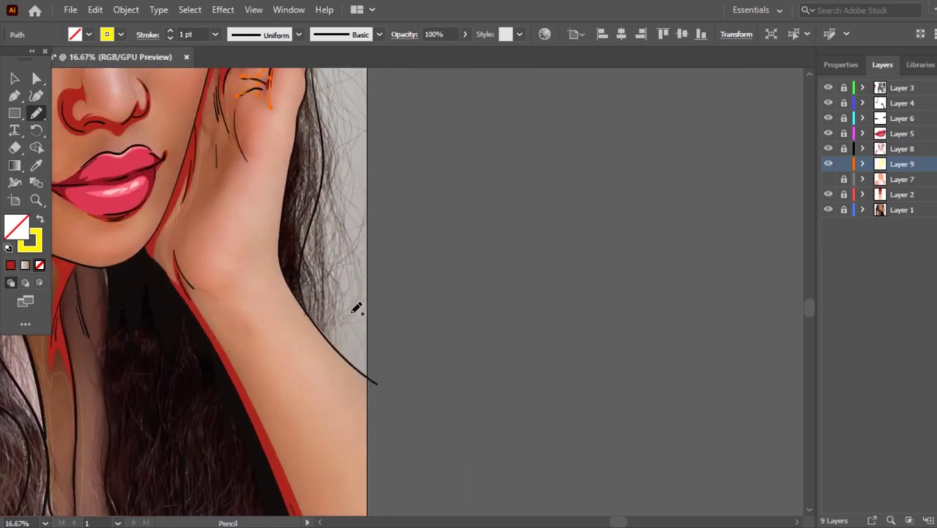
Trace the hand's right edge toward the neck plus short jaw-neck lines.
mouse_move(275, 256)
mouse_down()
mouse_move(349, 368)
mouse_move(371, 366)
mouse_move(373, 383)
mouse_up()
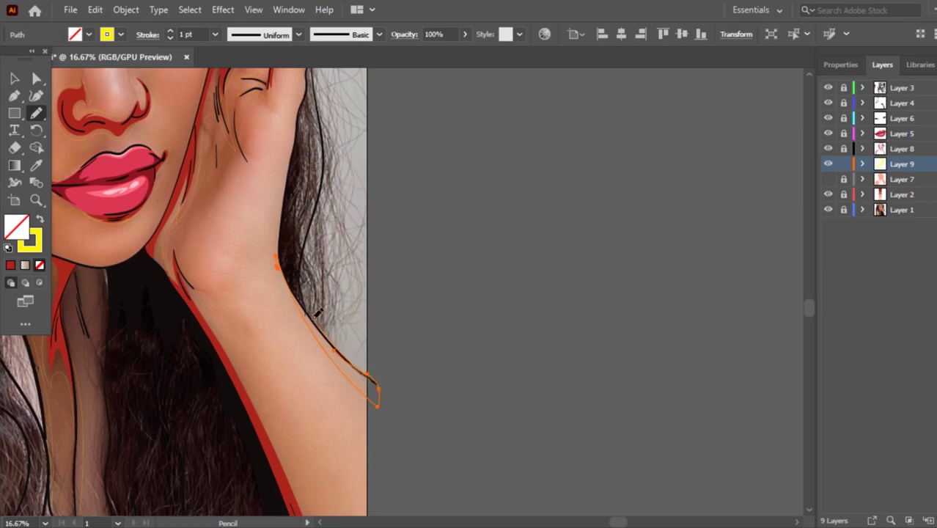
ctrl+click(290, 277)
drag(277, 255, 301, 314)
drag(167, 258, 181, 287)
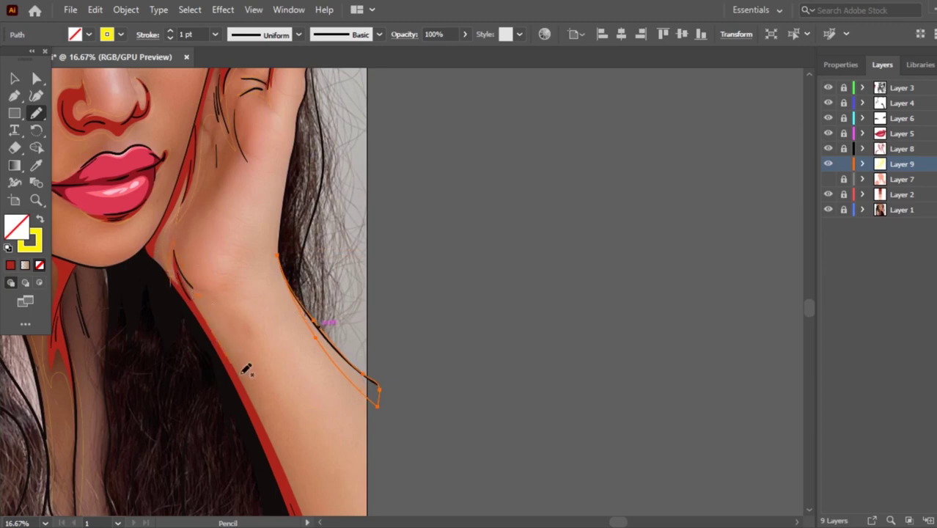
mouse_move(180, 291)
mouse_down()
mouse_move(179, 250)
mouse_move(185, 302)
mouse_move(173, 248)
mouse_up()
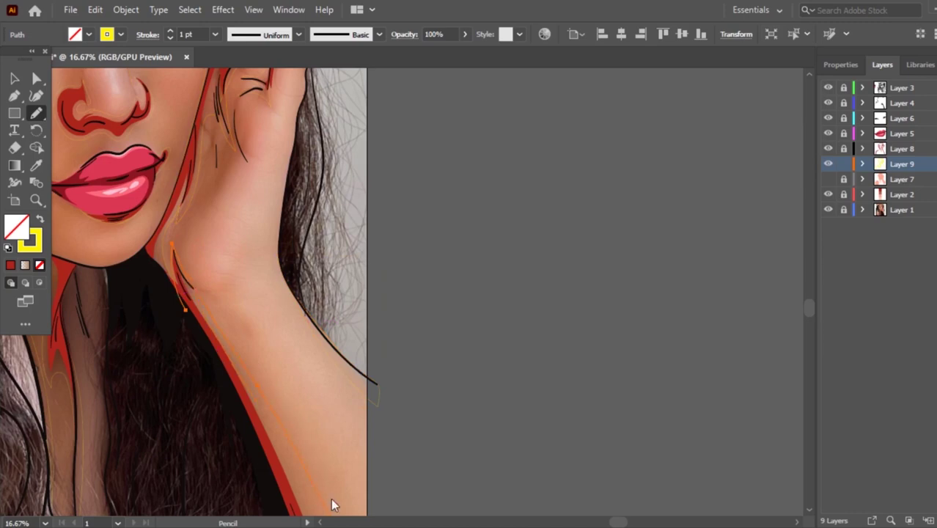
Extend the forearm outline down to the artboard bottom, undoing a stray hook.
scroll(322, 416, down, 2)
scroll(322, 416, down, 2)
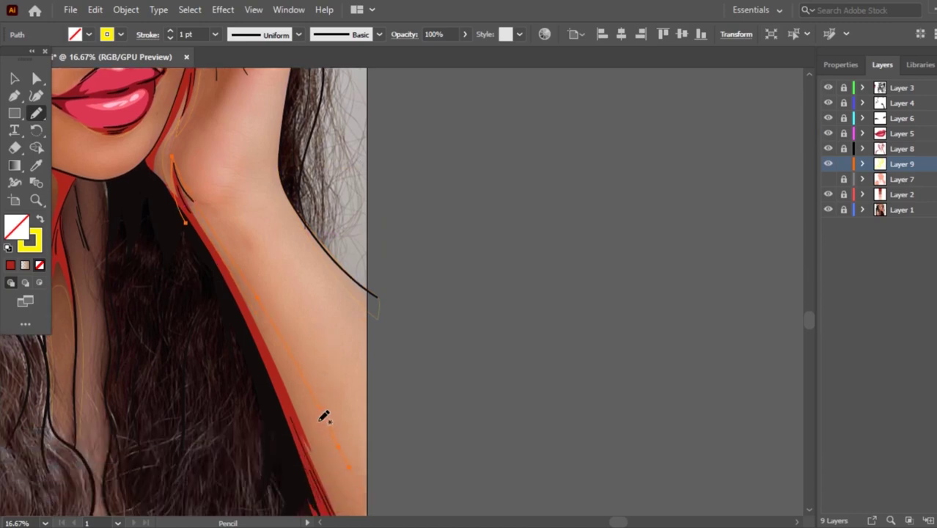
scroll(323, 416, down, 3)
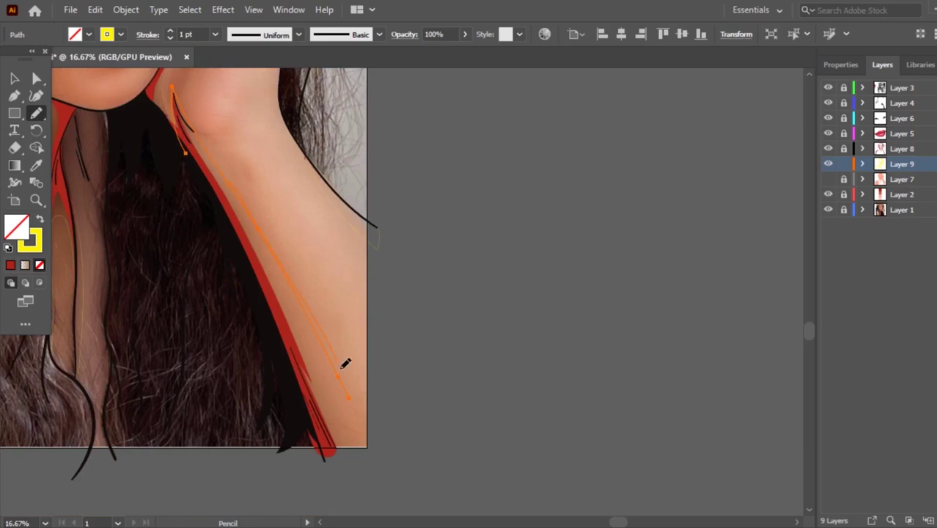
mouse_move(370, 360)
mouse_down()
mouse_move(398, 444)
mouse_move(197, 154)
mouse_up()
key(ctrl+z)
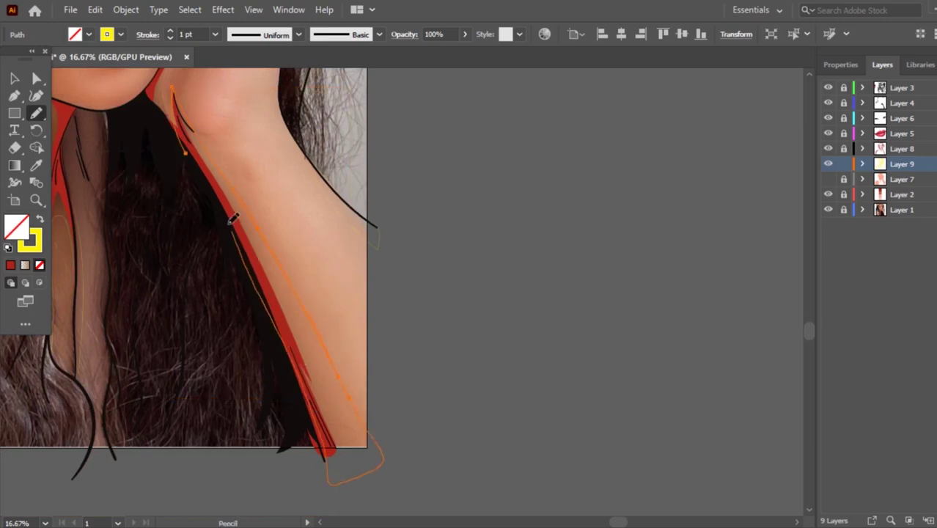
scroll(343, 239, down, 2)
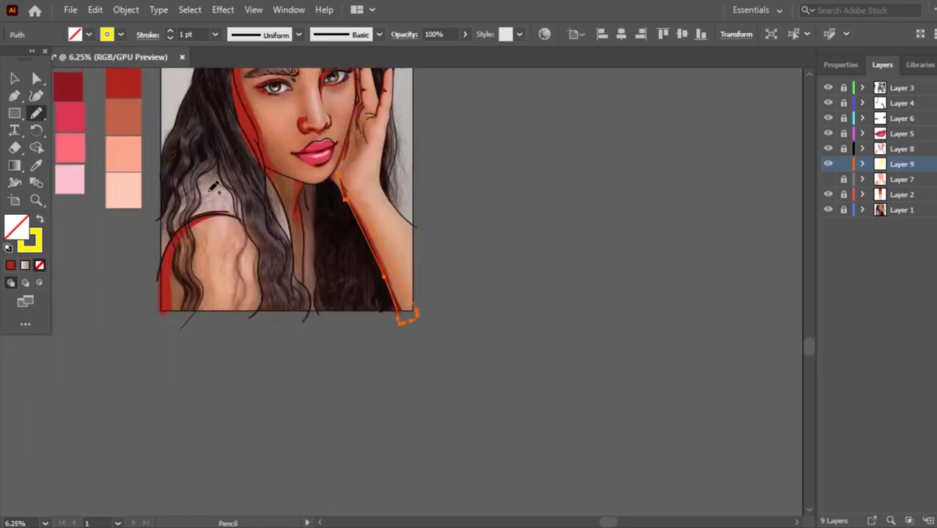
scroll(342, 239, up, 2)
scroll(342, 238, up, 3)
scroll(343, 238, down, 1)
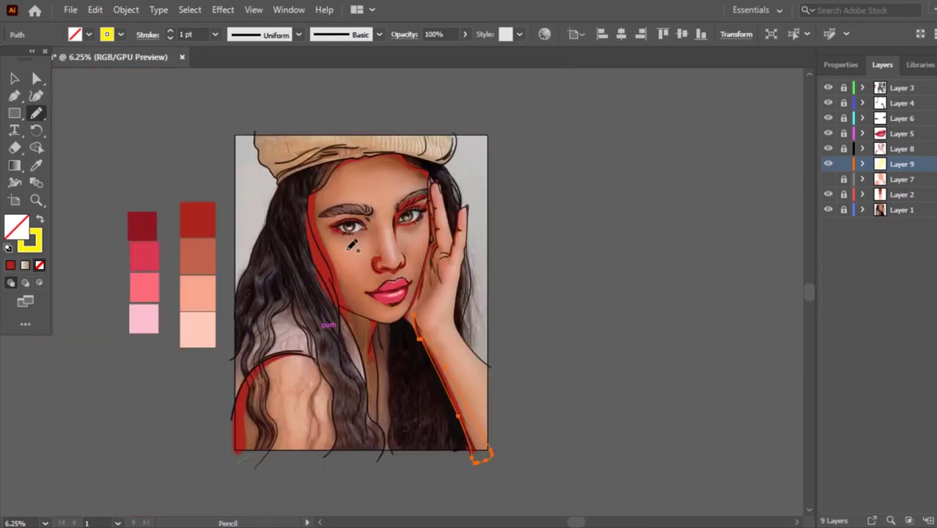
scroll(325, 180, up, 1)
Outline the red eyeliner shape along the lower lid and upper eyelid.
scroll(325, 180, up, 2)
scroll(340, 173, up, 3)
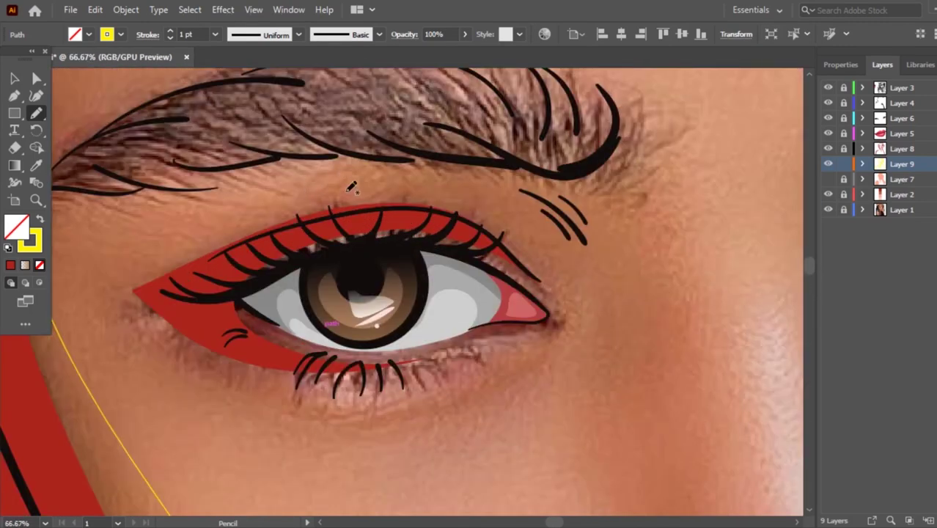
drag(213, 234, 278, 320)
drag(278, 320, 551, 318)
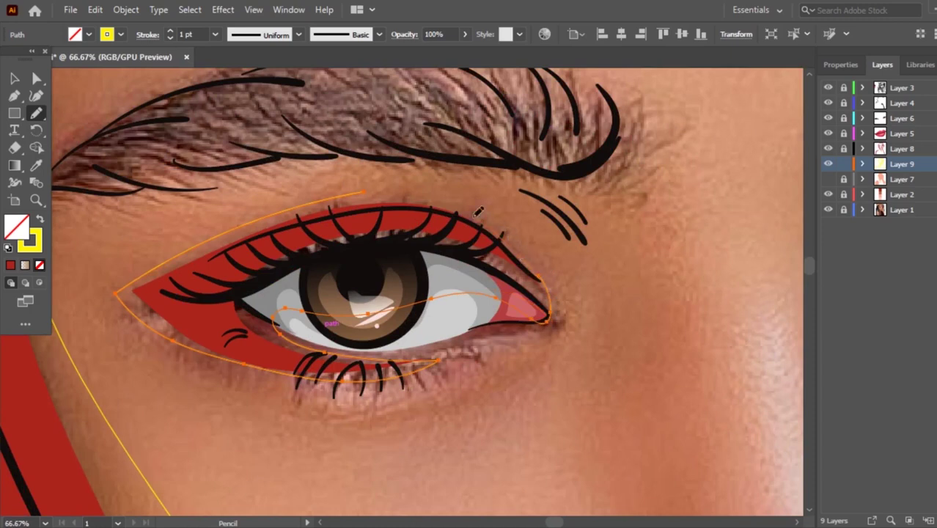
drag(380, 192, 471, 215)
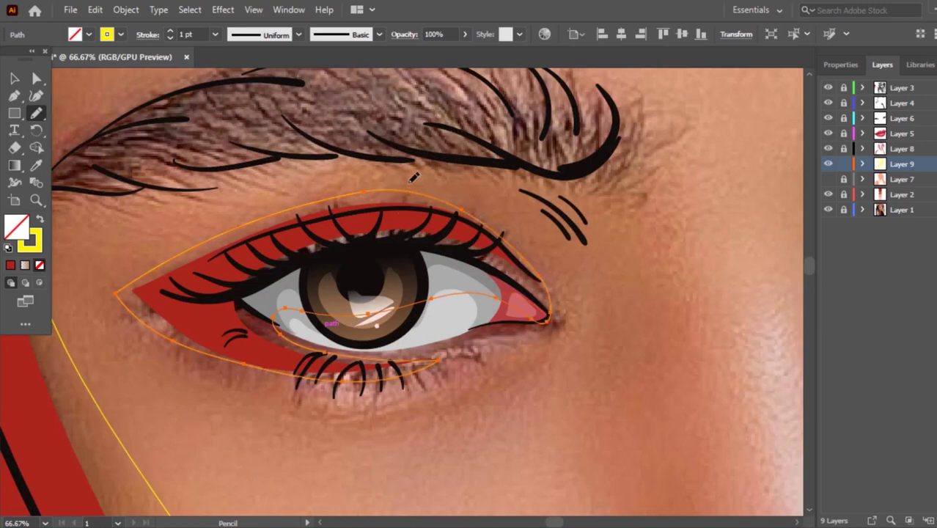
Trace the eyebrow's underside and join it to the eye's outer corner.
drag(422, 155, 591, 170)
mouse_move(572, 294)
mouse_down()
mouse_move(553, 315)
mouse_move(640, 317)
mouse_up()
mouse_move(584, 170)
mouse_down()
mouse_move(414, 150)
mouse_move(245, 156)
mouse_up()
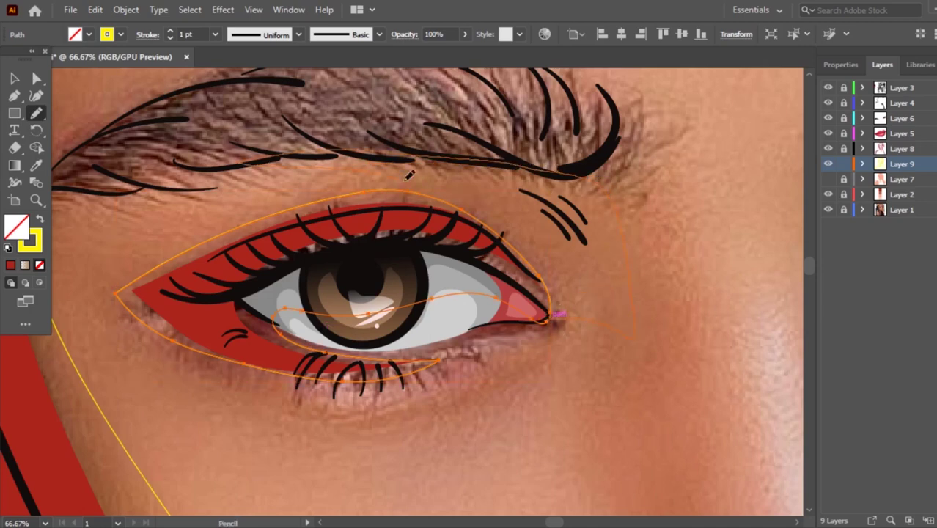
drag(462, 217, 465, 219)
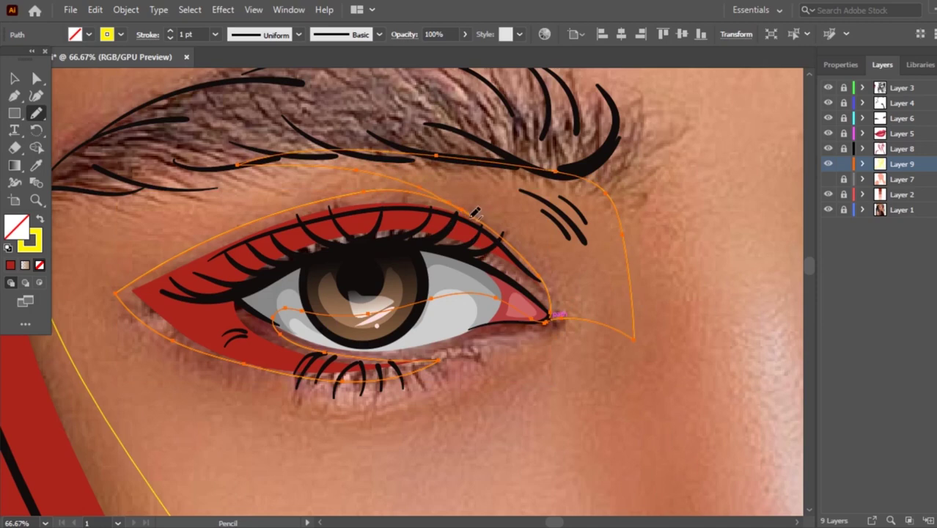
key(ctrl)
ctrl+click(541, 301)
Add strokes from the eye corner under the eye and redraw the brow underside.
drag(591, 303, 379, 190)
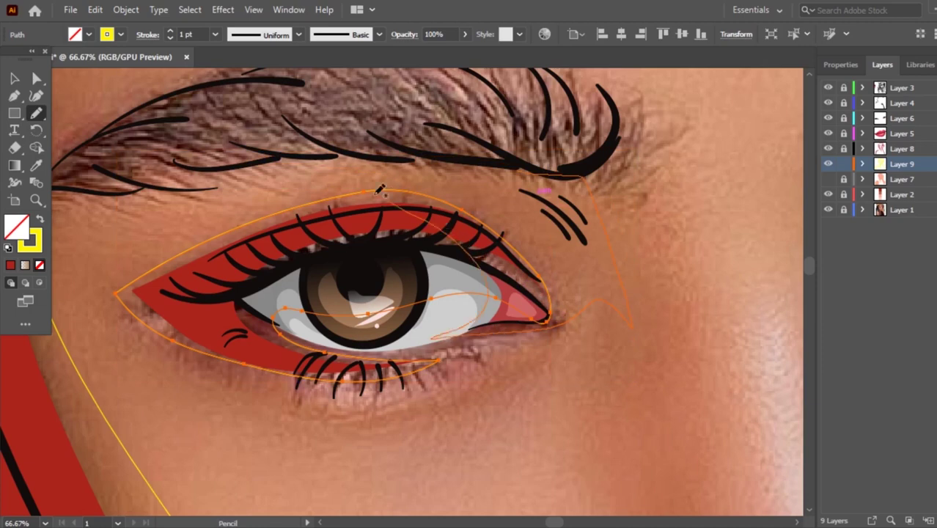
drag(283, 161, 579, 174)
key(ctrl)
drag(416, 157, 599, 167)
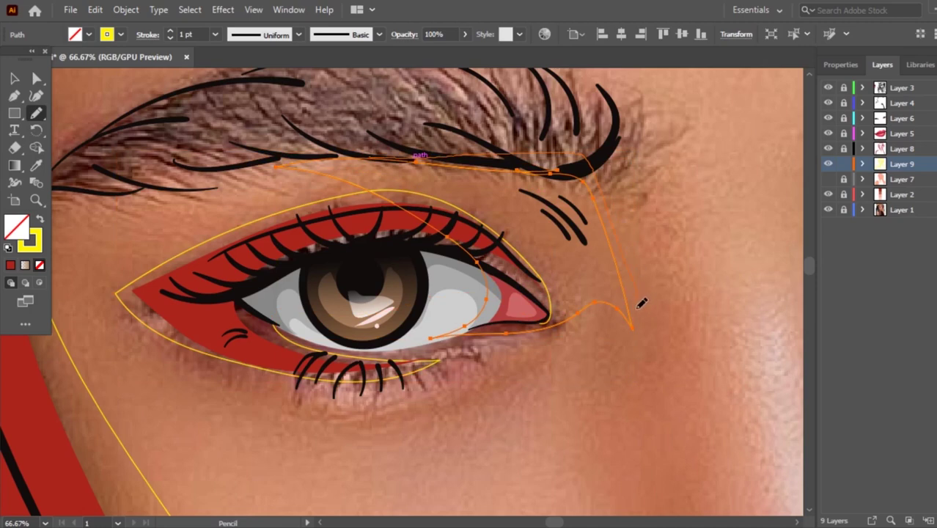
drag(530, 325, 534, 323)
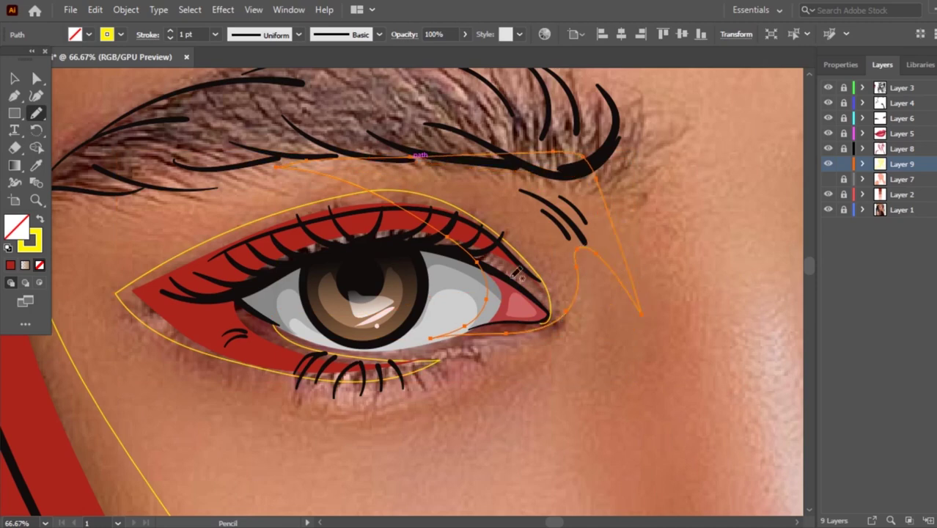
scroll(517, 272, down, 3)
scroll(517, 273, down, 1)
scroll(517, 272, down, 1)
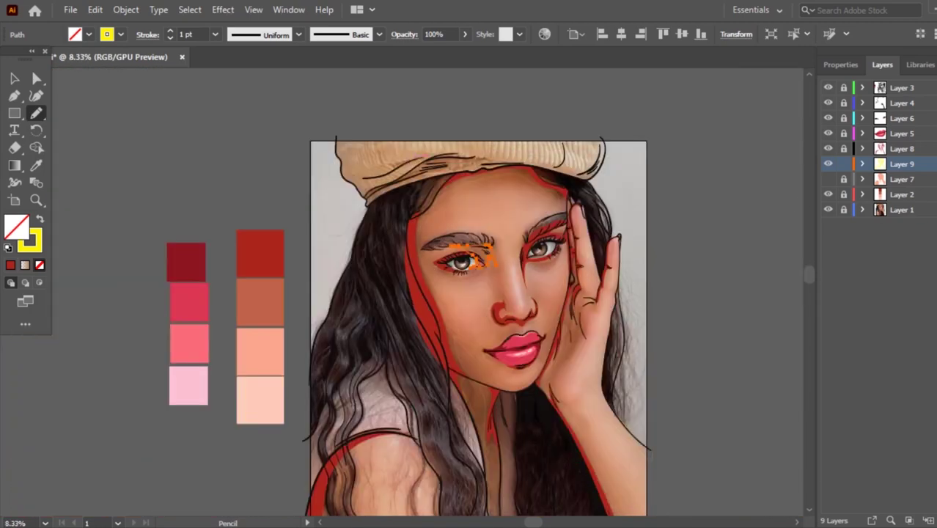
Apply the sampled salmon swatch colour as fill to all traced outlines, then deselect.
key(ctrl+a)
scroll(579, 344, up, 1)
key(i)
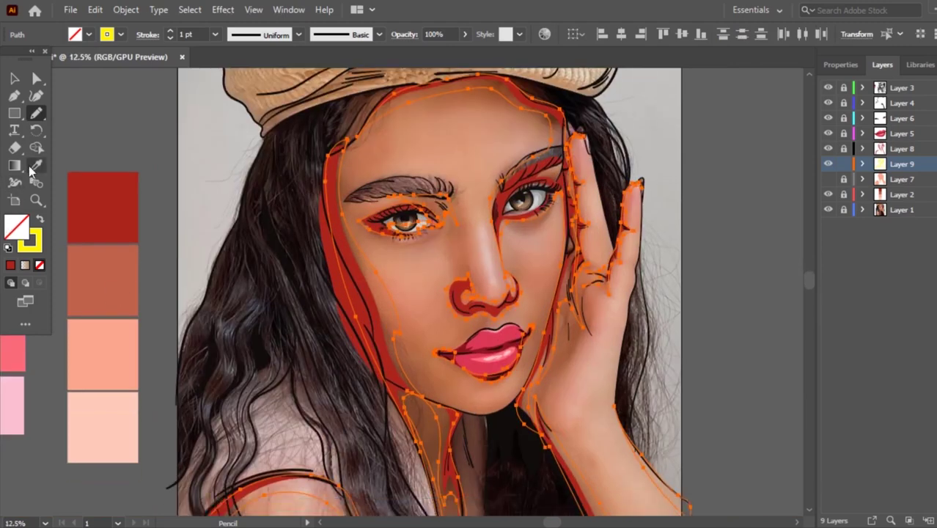
click(74, 250)
key(v)
key(ctrl+shift+a)
scroll(516, 271, down, 2)
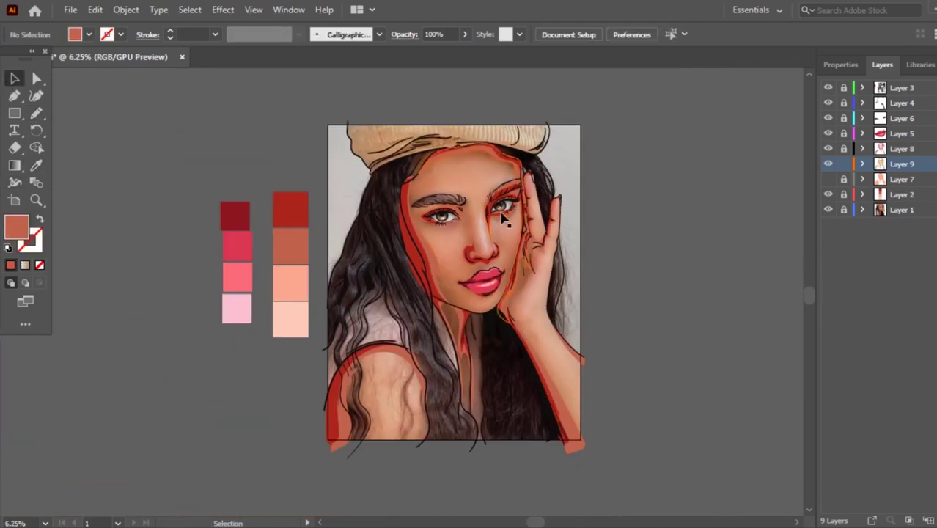
scroll(421, 245, up, 3)
scroll(373, 241, up, 1)
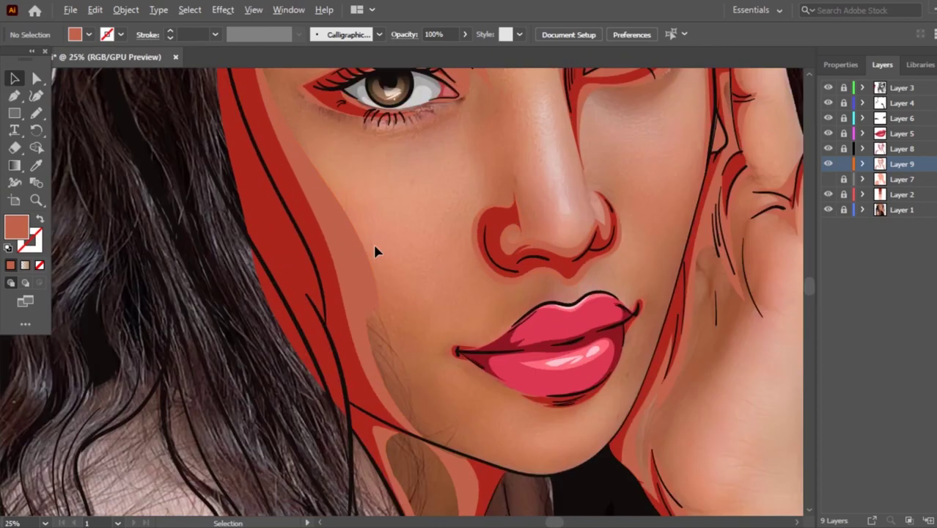
Redraw the salmon cheek shadow's edge along the left jaw and around the chin.
click(357, 246)
key(n)
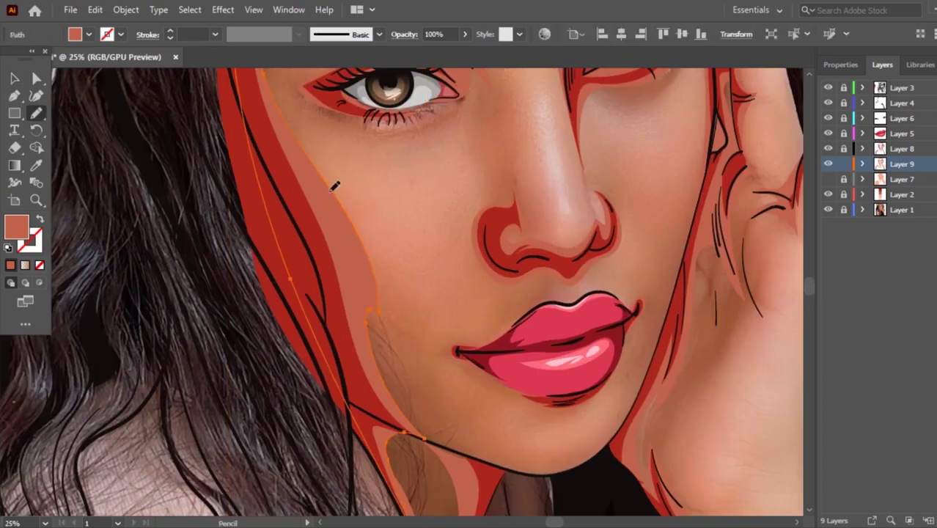
drag(350, 279, 351, 204)
drag(381, 377, 400, 410)
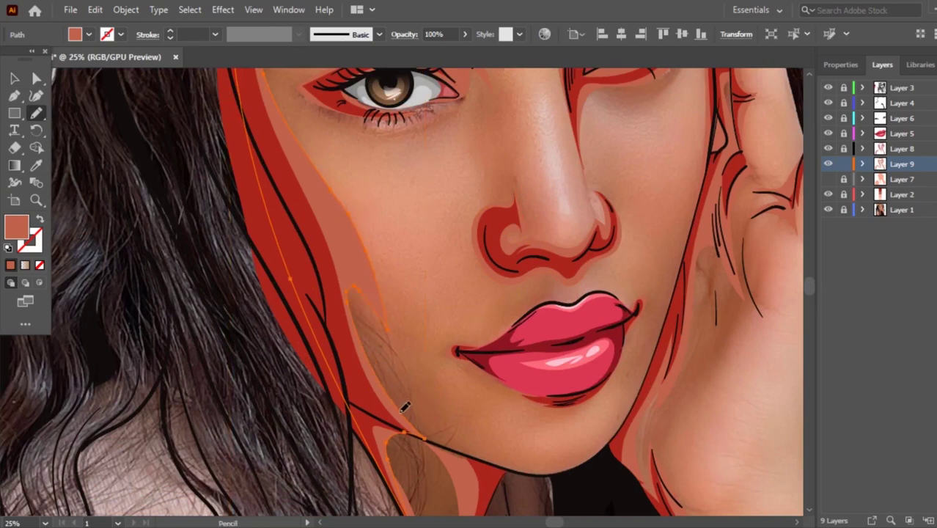
drag(367, 316, 355, 230)
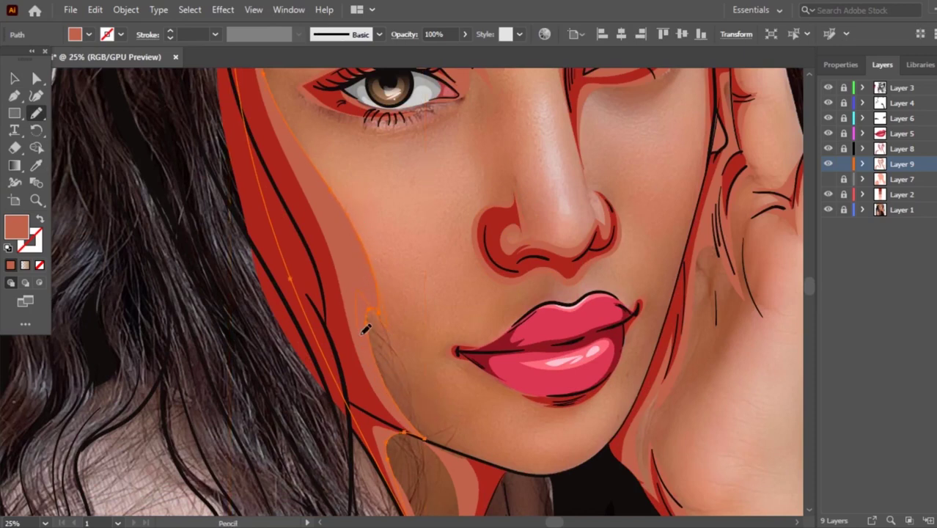
drag(377, 310, 376, 269)
drag(376, 359, 396, 395)
drag(509, 469, 489, 463)
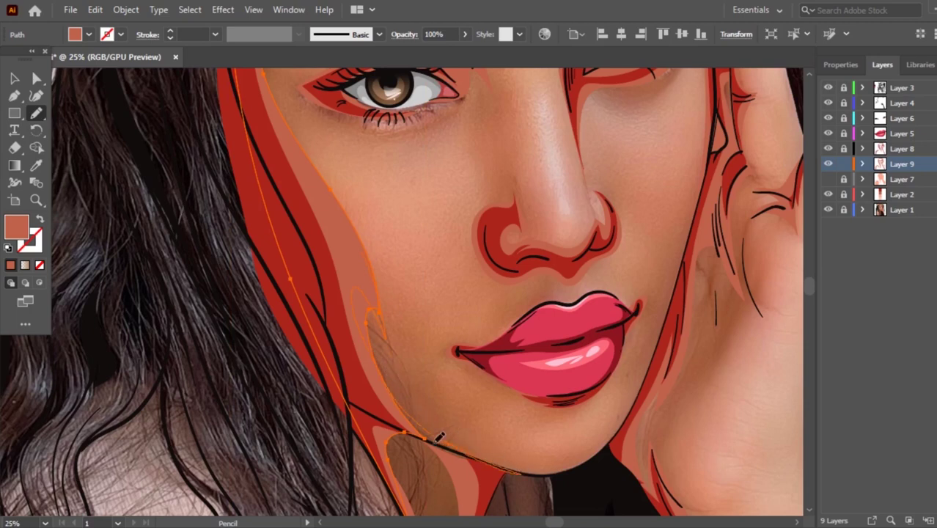
drag(417, 500, 412, 525)
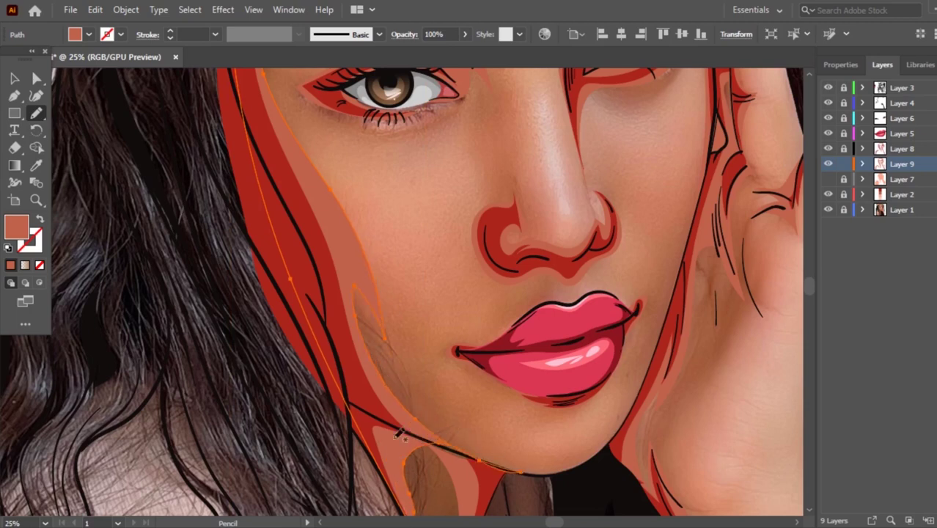
scroll(369, 228, down, 4)
Select the dark red nose shadow and redraw its inner curl with the Pencil.
scroll(441, 203, up, 4)
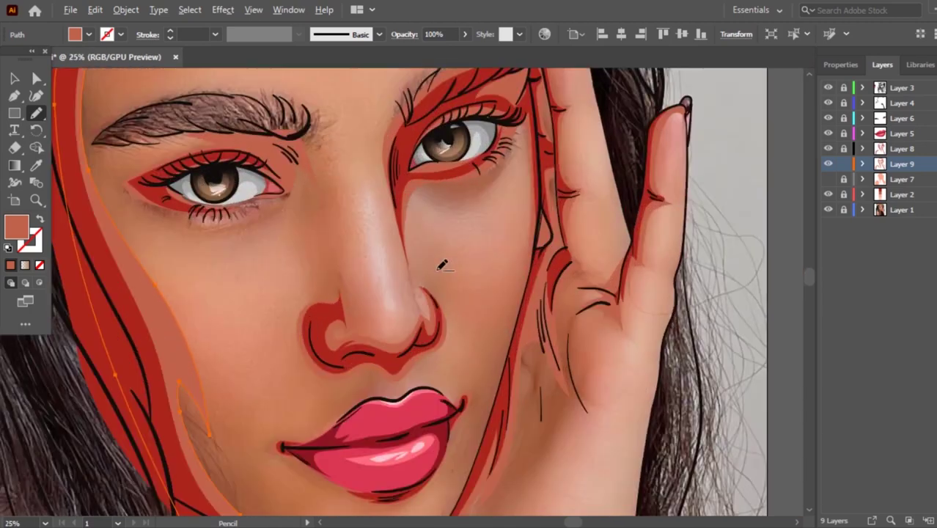
scroll(194, 247, up, 2)
click(14, 78)
scroll(480, 323, down, 2)
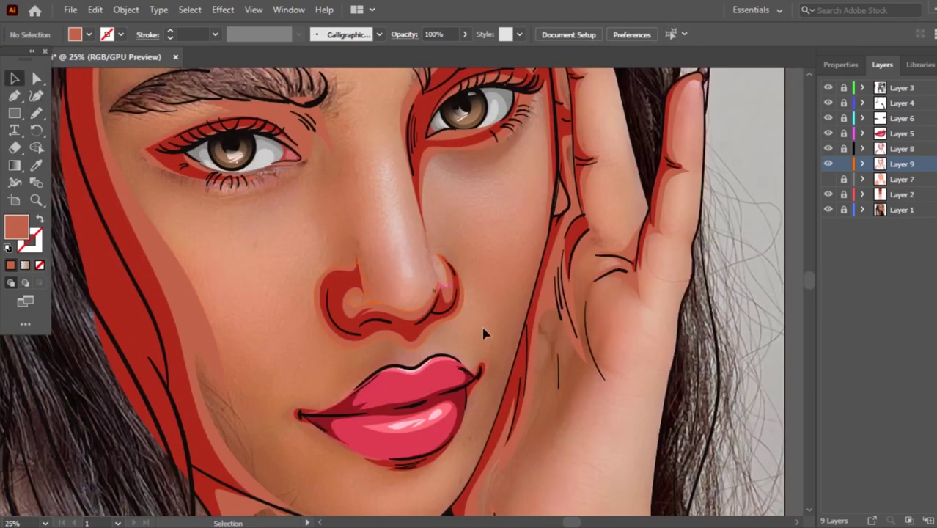
scroll(481, 323, up, 1)
scroll(268, 309, up, 2)
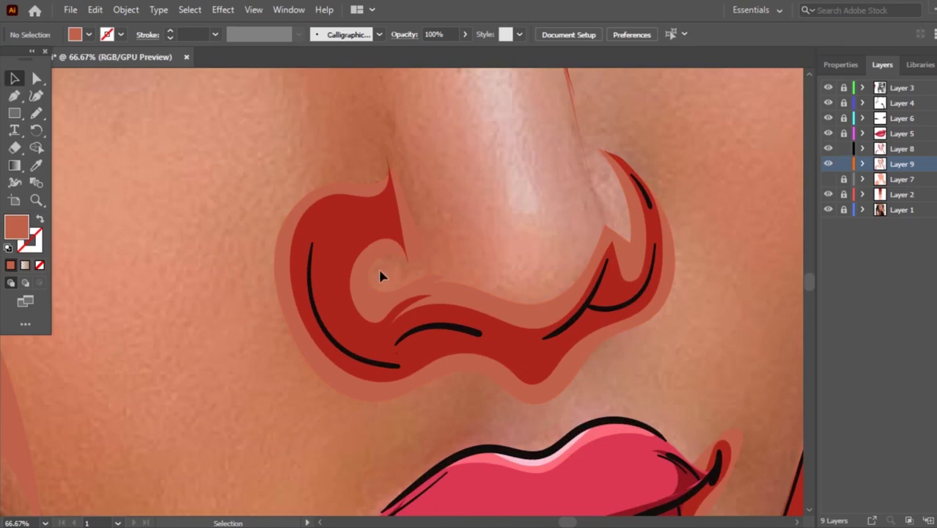
click(335, 257)
key(n)
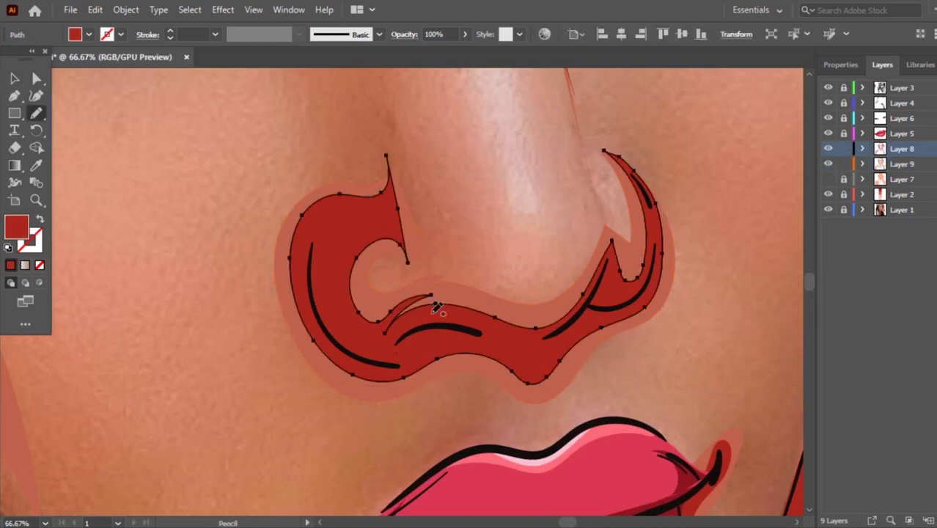
drag(445, 310, 387, 331)
mouse_move(439, 310)
mouse_down()
mouse_move(349, 320)
mouse_move(361, 194)
mouse_move(294, 258)
mouse_move(330, 336)
mouse_move(366, 369)
mouse_move(493, 343)
mouse_move(526, 359)
mouse_move(603, 321)
mouse_up()
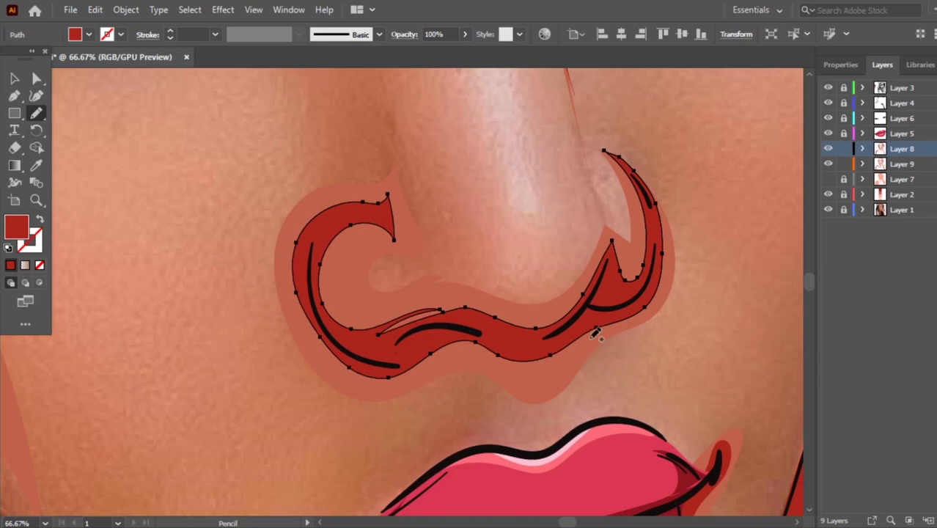
Redraw the nose shadow's lower and upper edges and the right nostril's inner and outer edges.
mouse_move(429, 351)
mouse_down()
mouse_move(515, 350)
mouse_move(372, 353)
mouse_move(491, 315)
mouse_move(521, 316)
mouse_up()
mouse_move(399, 319)
mouse_down()
mouse_move(477, 302)
mouse_move(336, 315)
mouse_up()
mouse_move(398, 324)
mouse_down()
mouse_move(478, 303)
mouse_move(447, 318)
mouse_up()
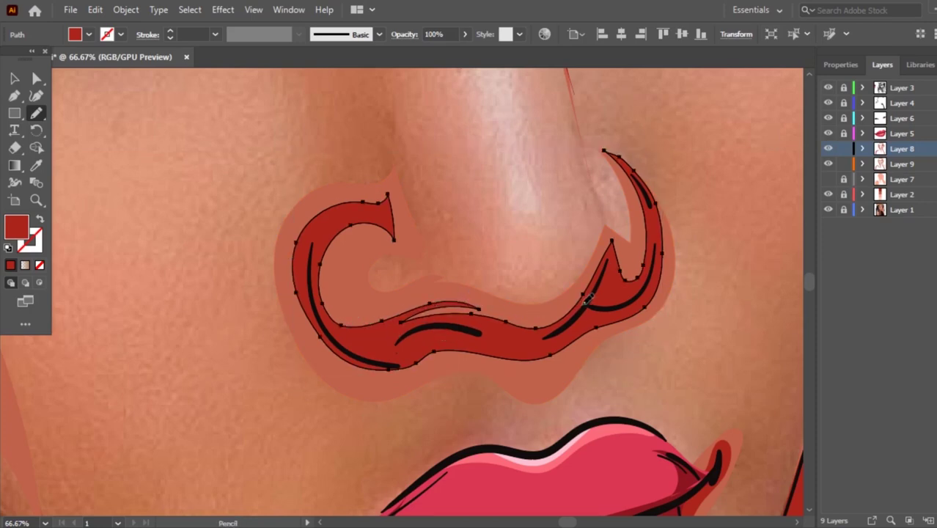
drag(586, 291, 649, 270)
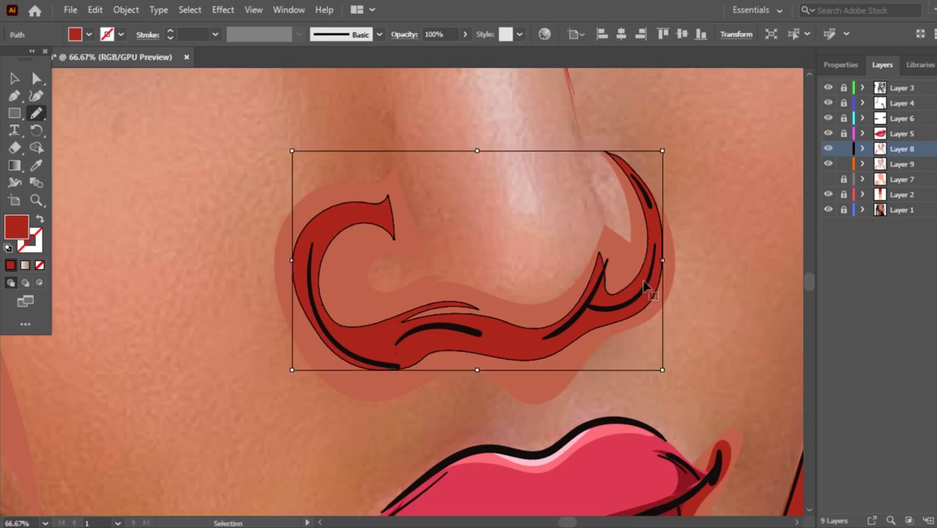
drag(592, 287, 640, 269)
drag(653, 214, 619, 149)
Undo the bad nostril-tip stroke and redraw the left nostril curl, widening it with a pointed tip.
key(v)
key(ctrl)
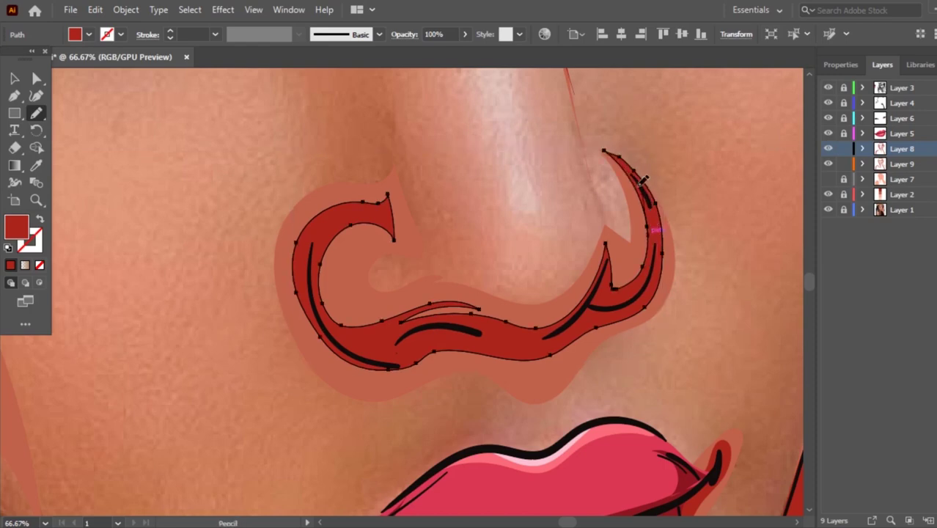
key(ctrl+z)
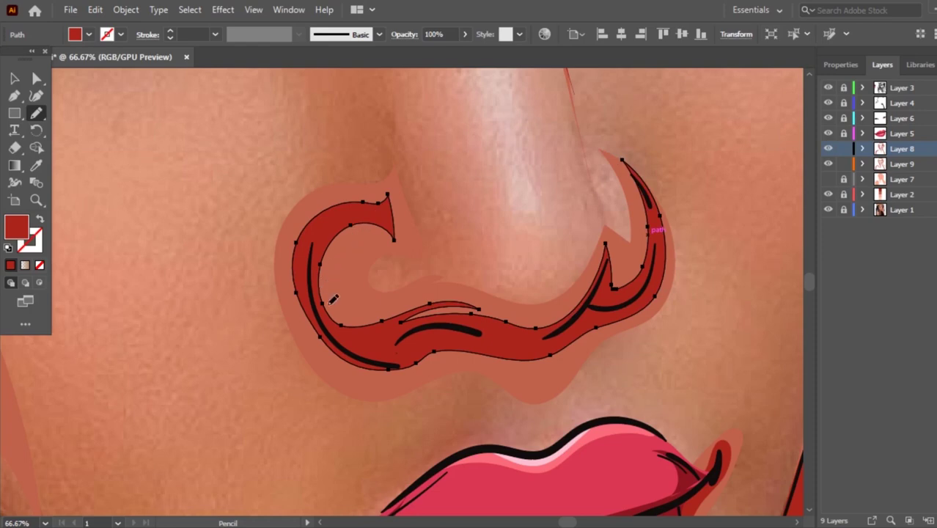
drag(374, 319, 336, 249)
drag(387, 200, 387, 196)
drag(323, 253, 383, 232)
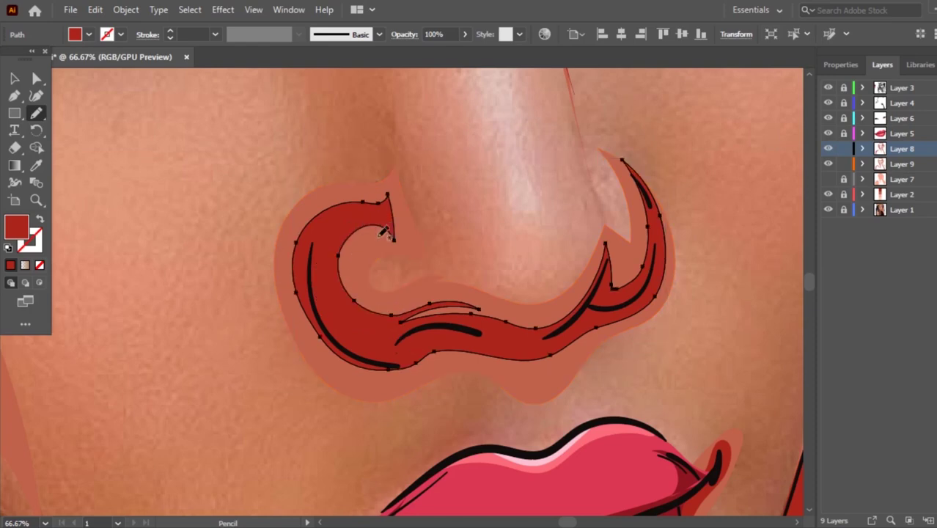
mouse_move(341, 251)
mouse_down()
mouse_move(299, 258)
mouse_move(336, 275)
mouse_up()
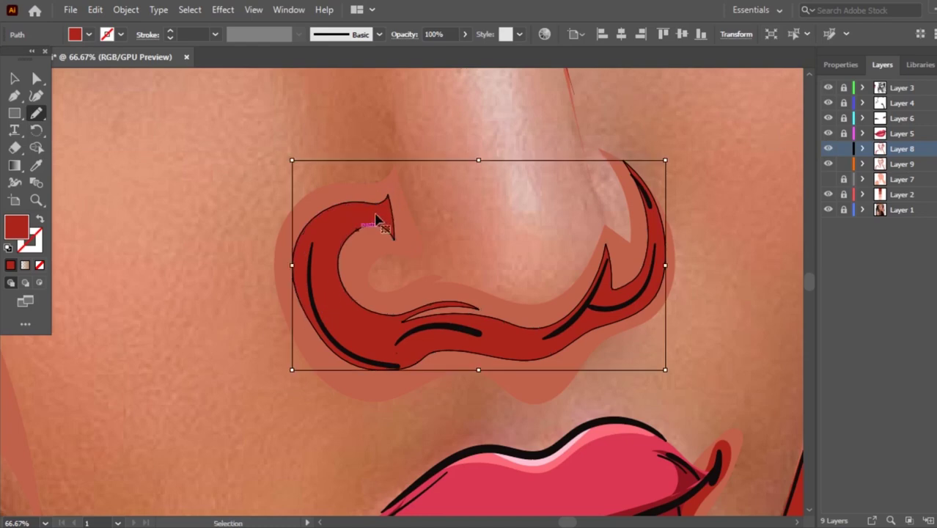
drag(385, 190, 343, 336)
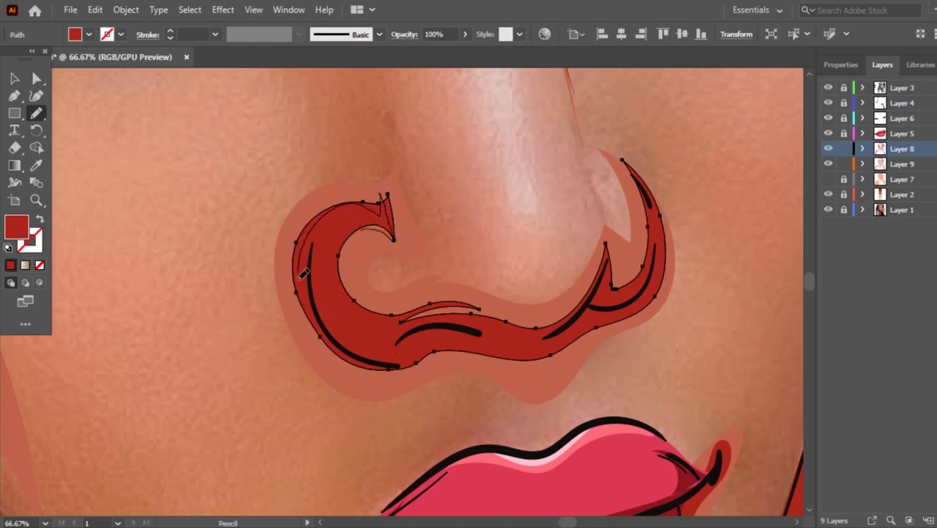
Select the salmon shading around the left eye and redraw its lower edge with the Pencil.
scroll(392, 247, down, 4)
key(v)
click(392, 247)
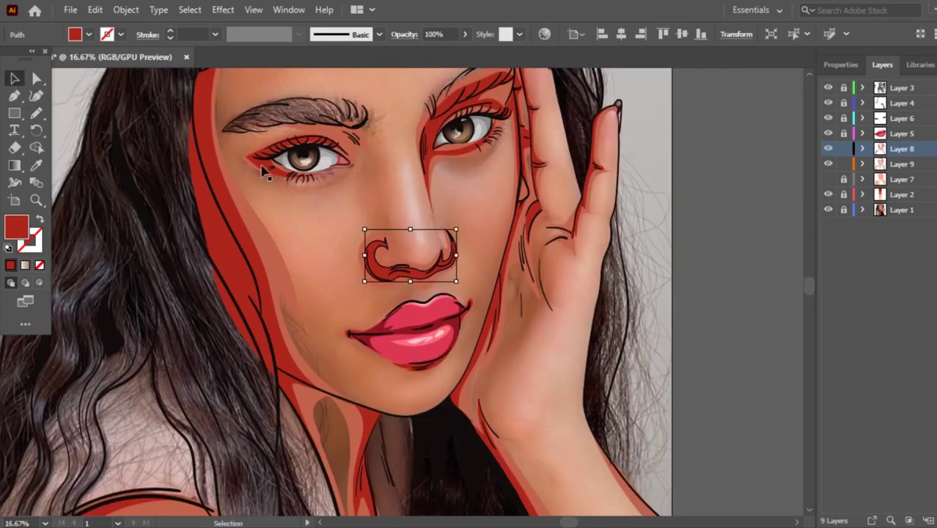
click(322, 168)
click(385, 129)
scroll(385, 128, up, 2)
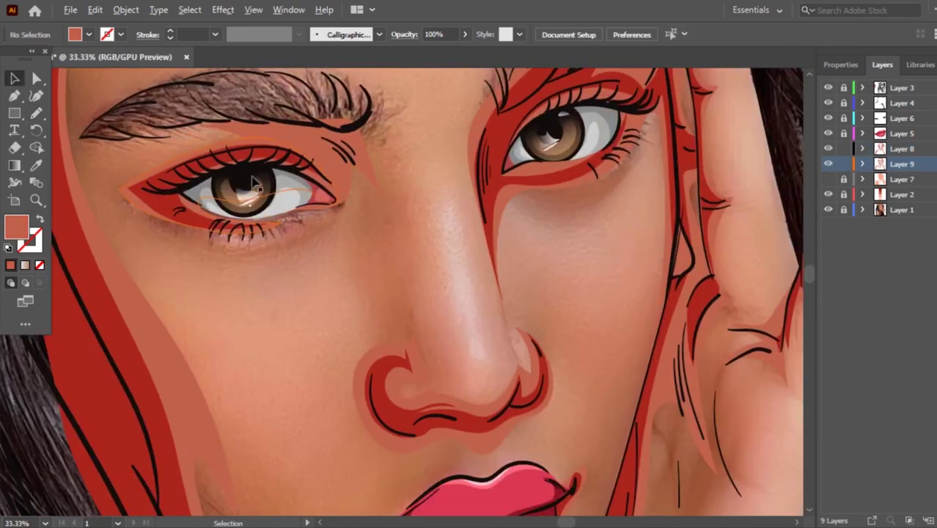
scroll(220, 205, down, 1)
scroll(227, 209, up, 3)
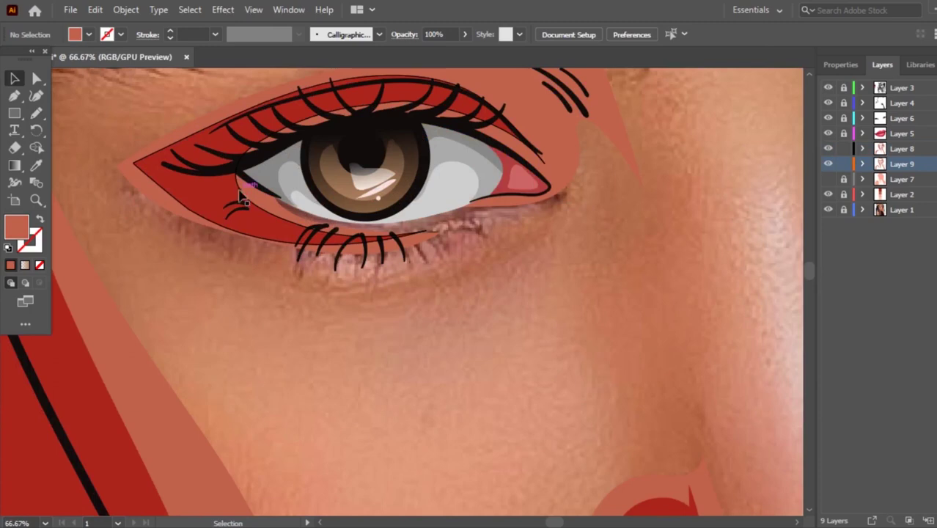
click(257, 194)
key(n)
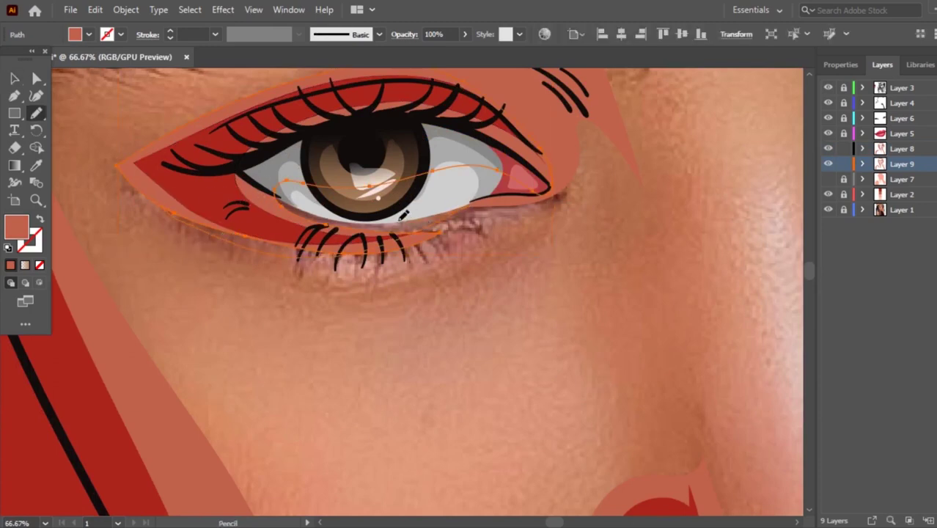
drag(402, 214, 441, 163)
scroll(367, 209, down, 2)
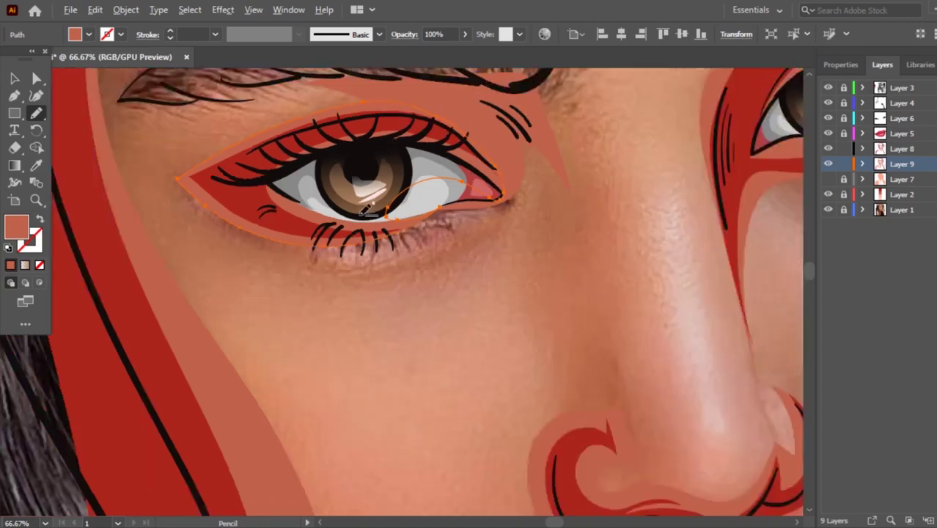
scroll(367, 209, down, 3)
Redraw the salmon shade edge along the forehead hairline, then zoom out and deselect.
click(15, 79)
click(328, 119)
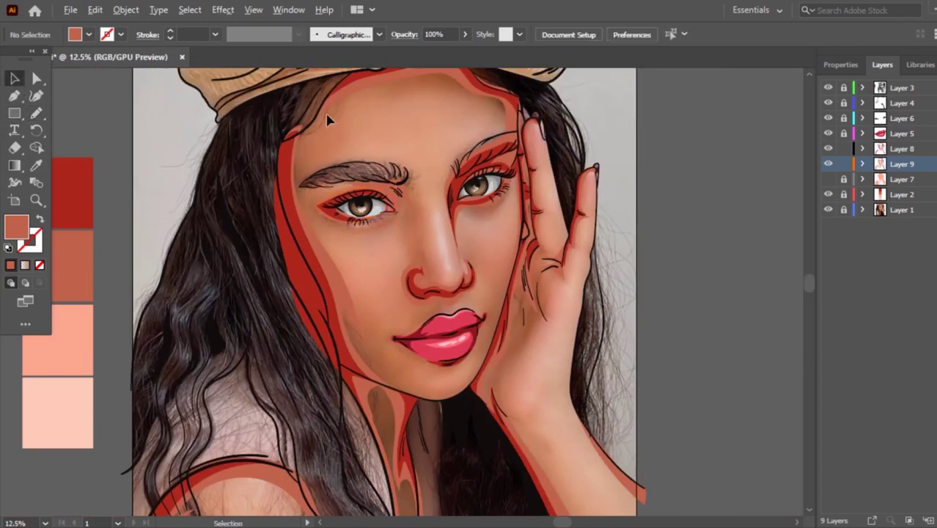
scroll(331, 106, up, 2)
click(332, 106)
key(n)
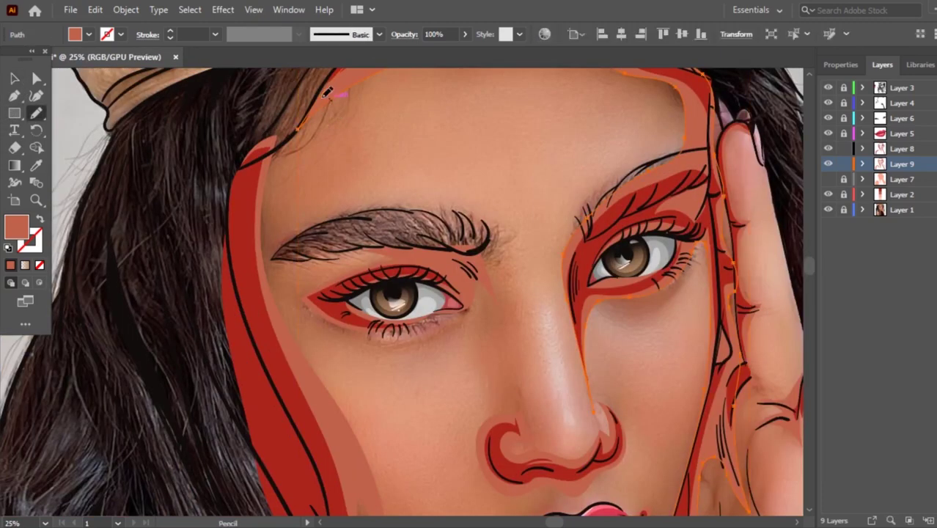
drag(263, 184, 350, 85)
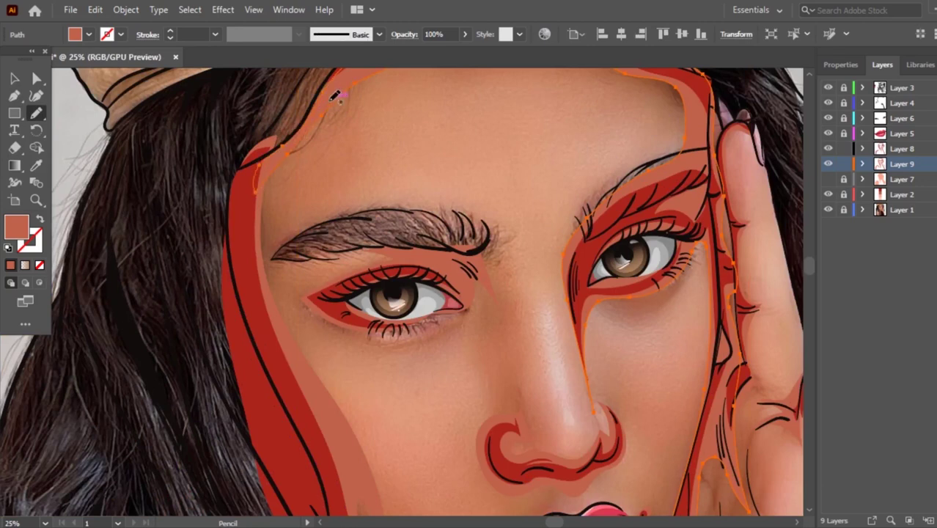
key(ctrl+minus)
key(ctrl+minus)
key(ctrl+minus)
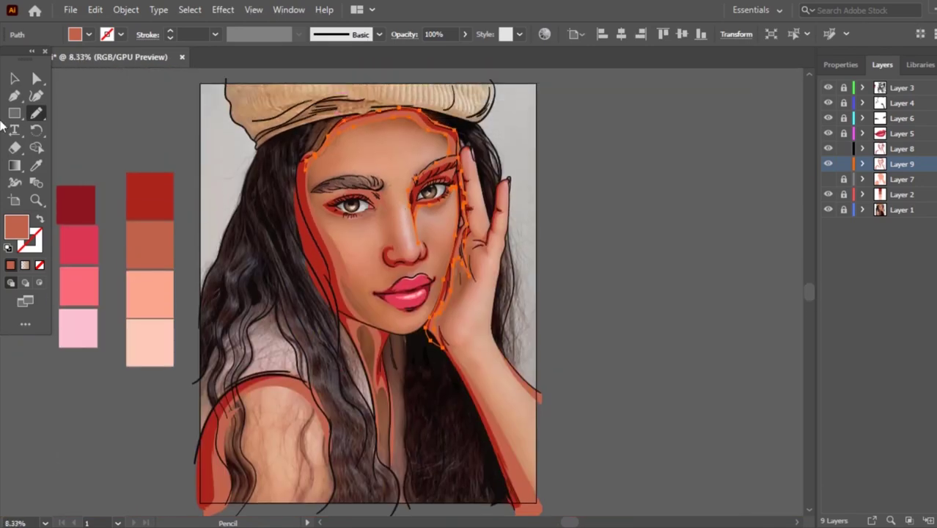
click(14, 79)
click(430, 242)
scroll(513, 220, up, 1)
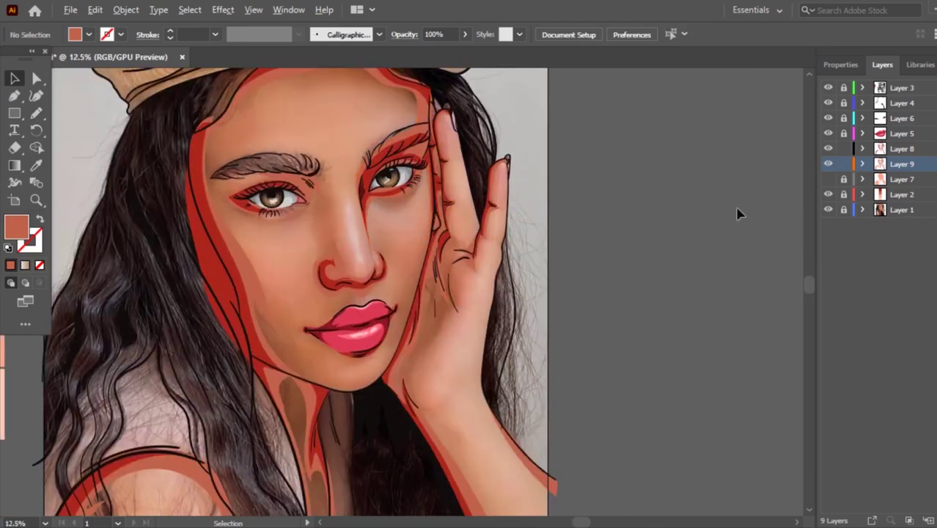
click(828, 181)
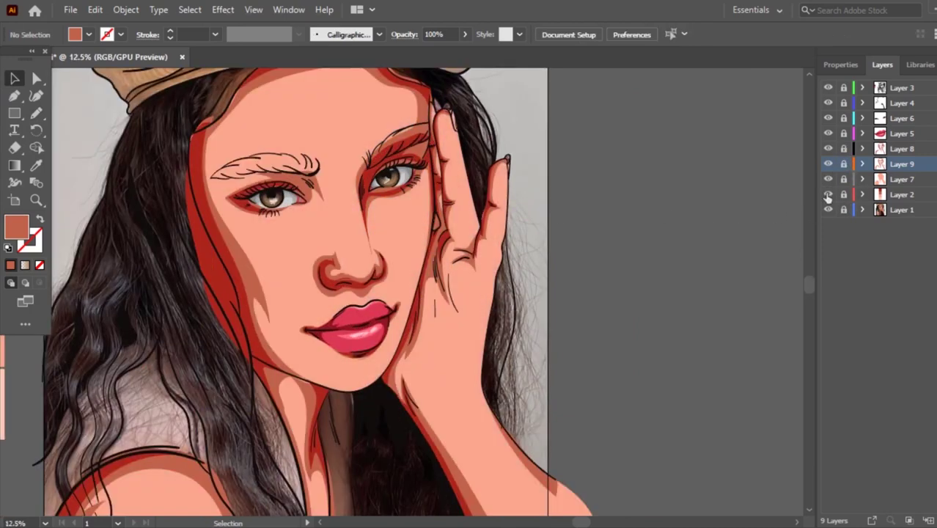
click(827, 210)
key(ctrl+minus)
scroll(402, 240, up, 1)
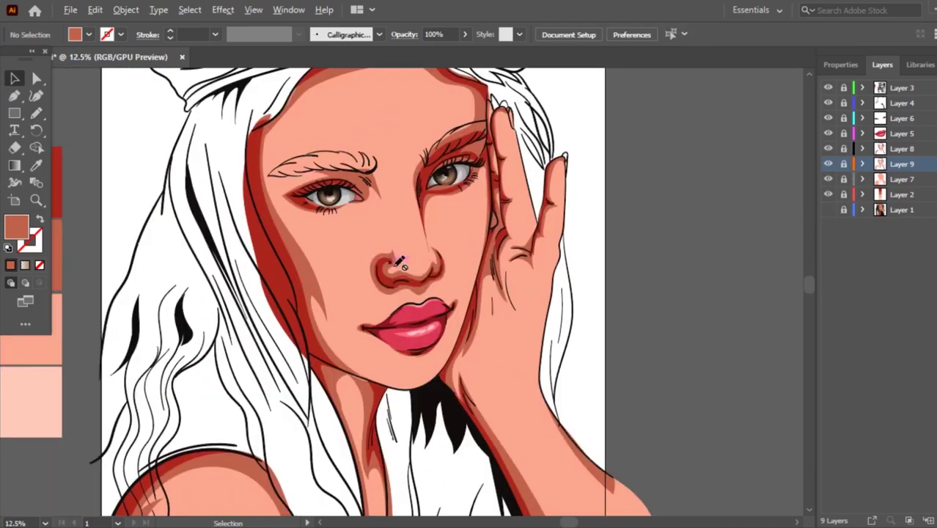
scroll(403, 240, down, 1)
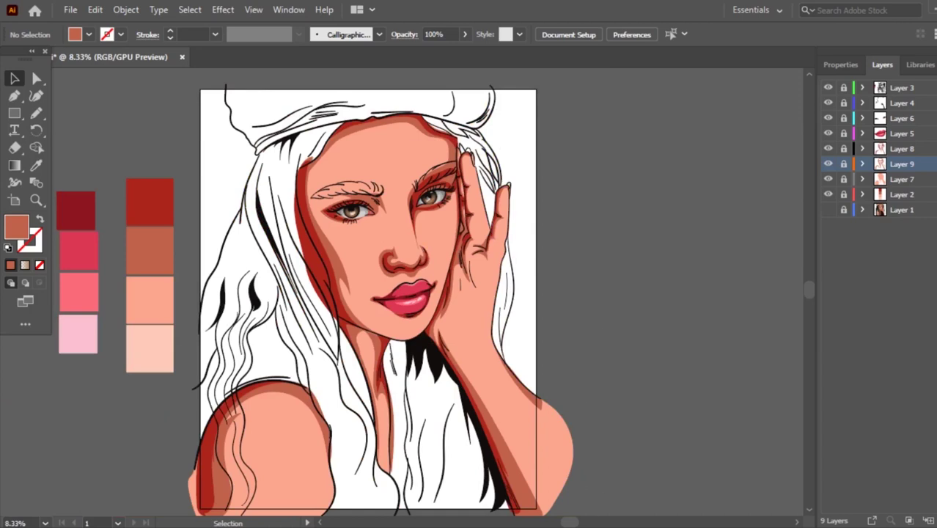
click(675, 527)
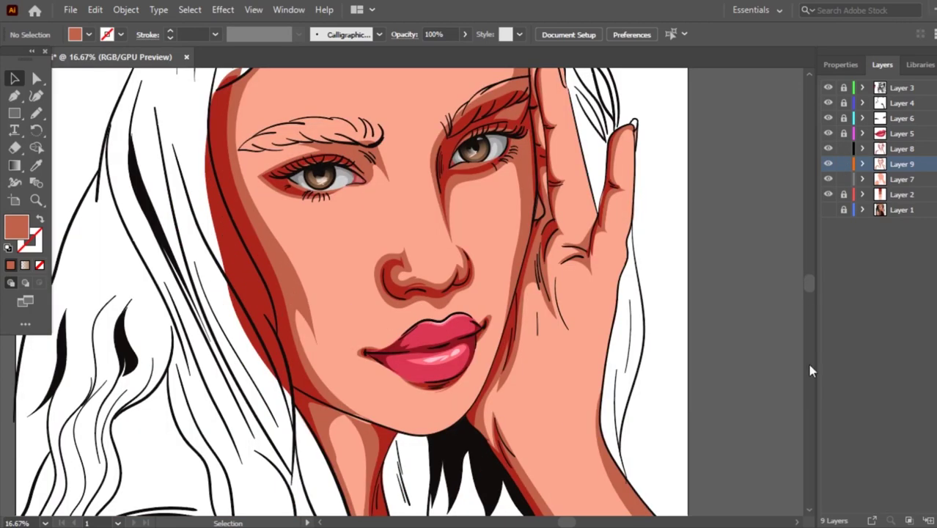
scroll(339, 286, up, 3)
Give the red face shadow shapes the peach skin colour with the Eyedropper.
click(299, 341)
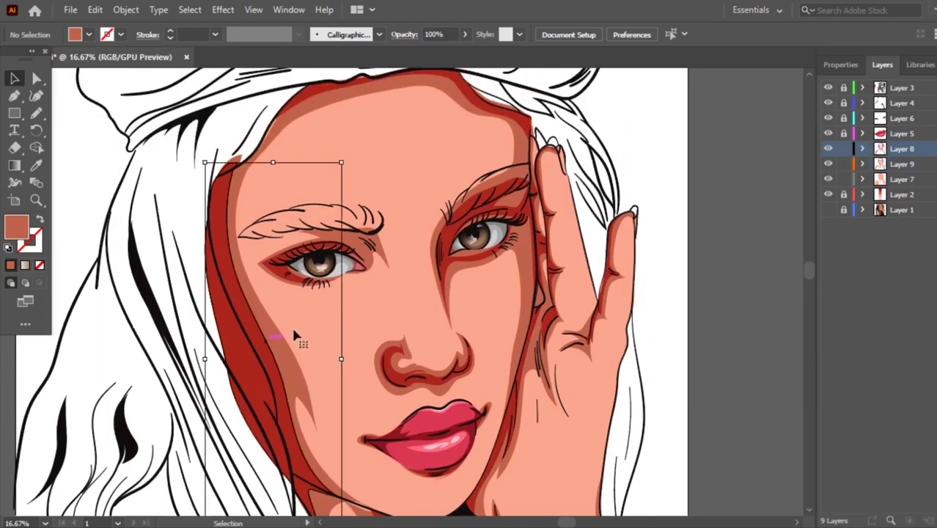
click(36, 165)
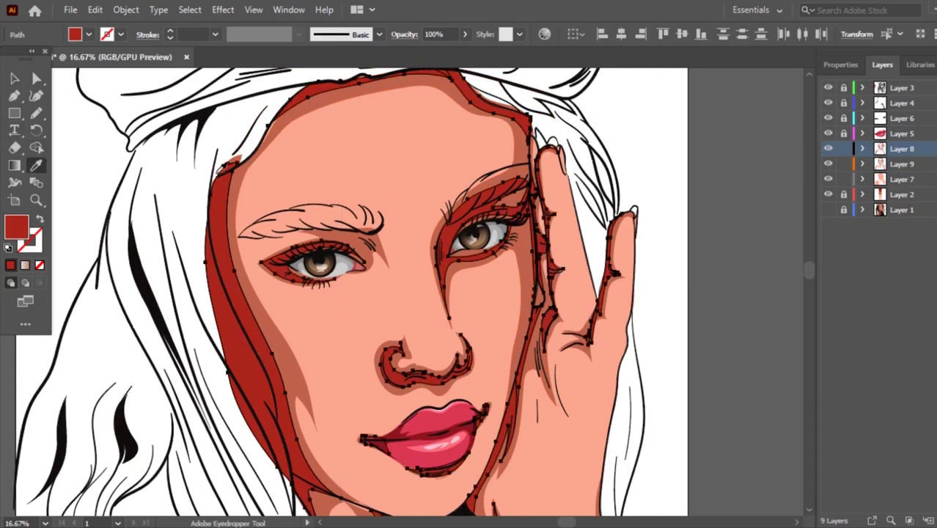
click(443, 148)
click(94, 10)
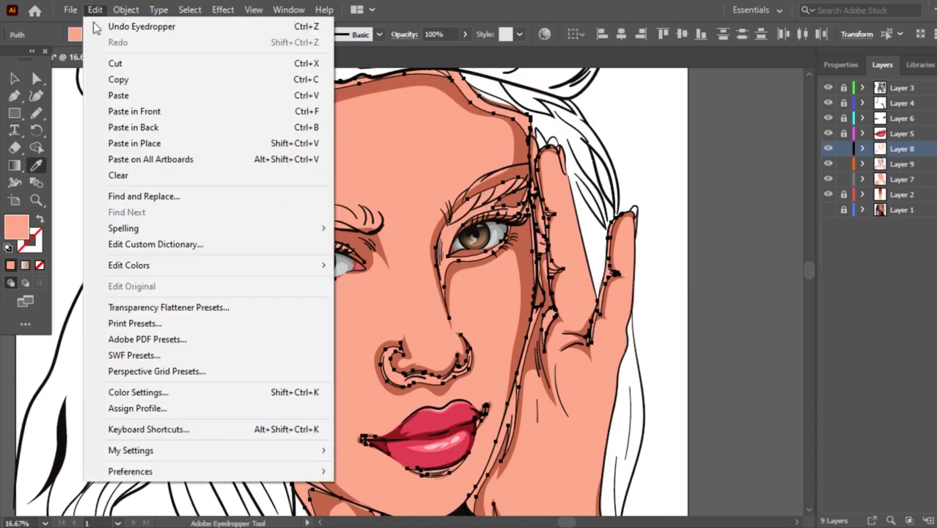
mouse_move(392, 281)
key(Escape)
key(ctrl+shift+a)
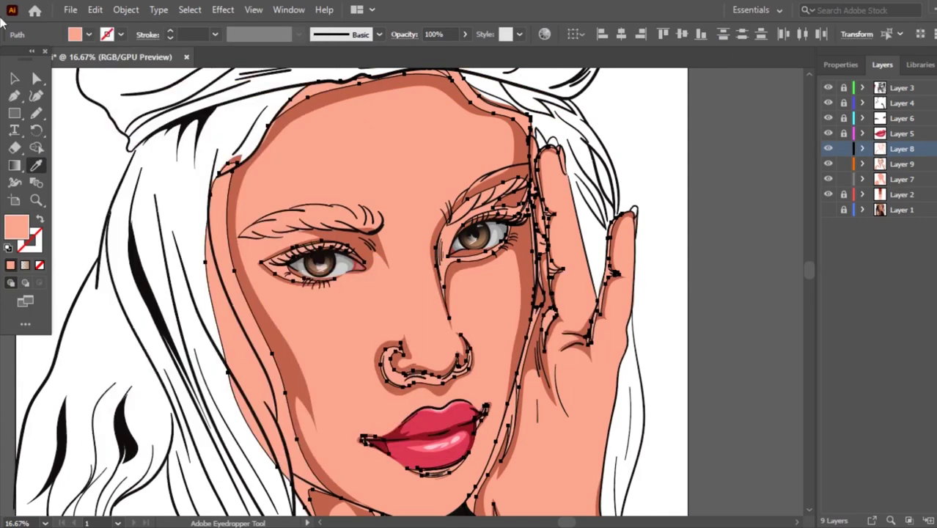
key(v)
Recolour the face shading via Recolor Artwork, adjusting its brightness to 78%.
click(741, 210)
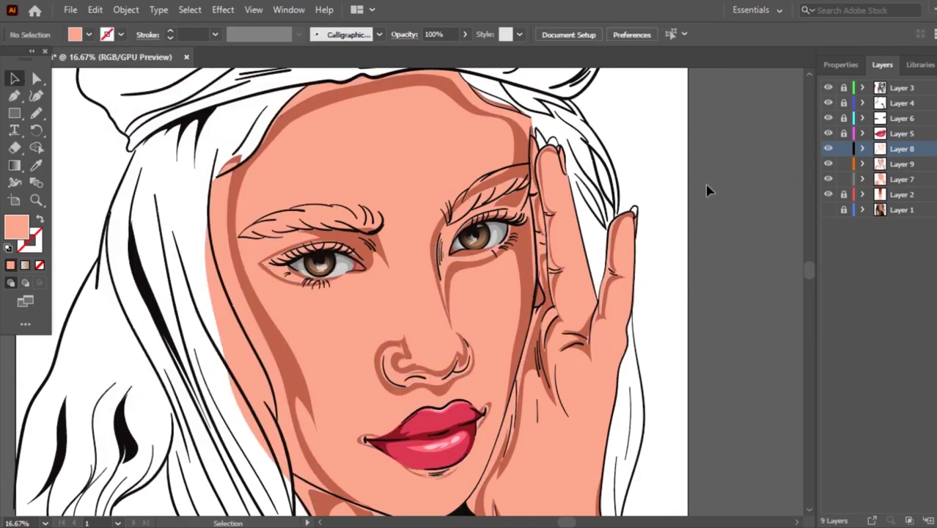
click(532, 147)
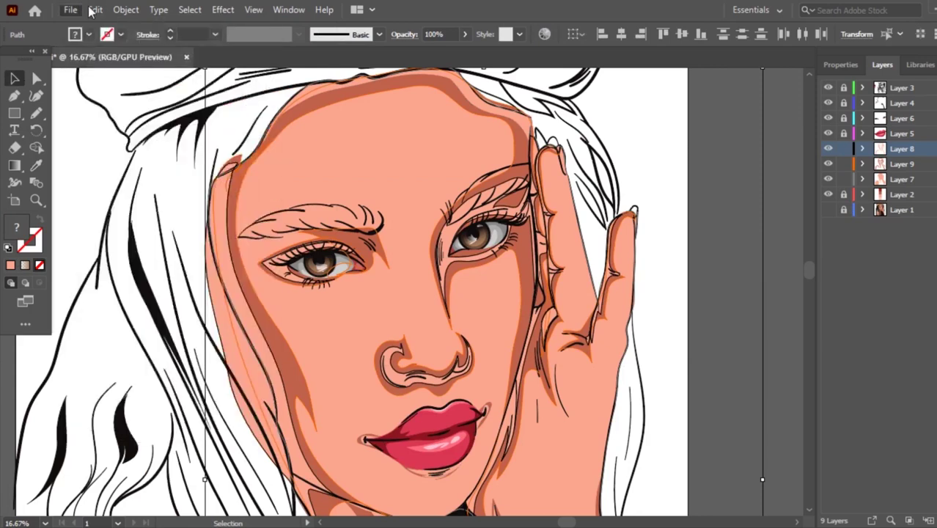
click(96, 10)
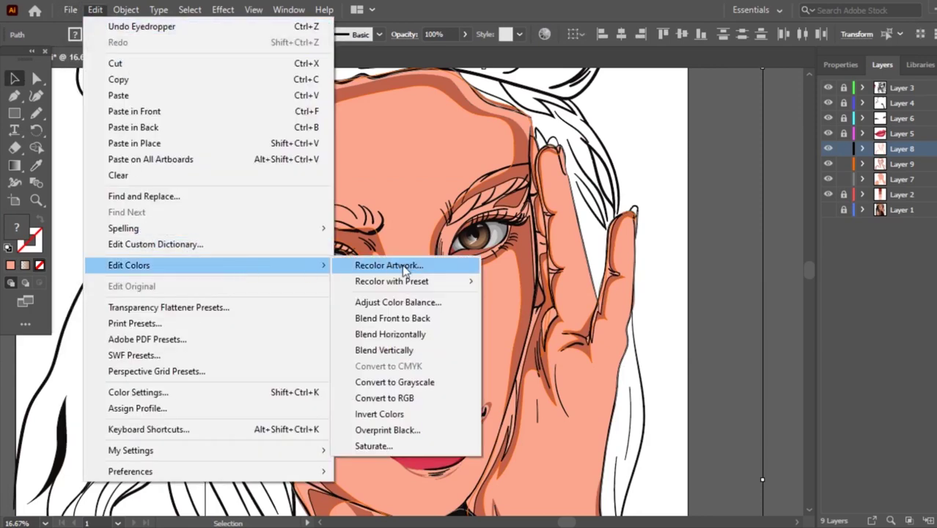
click(551, 345)
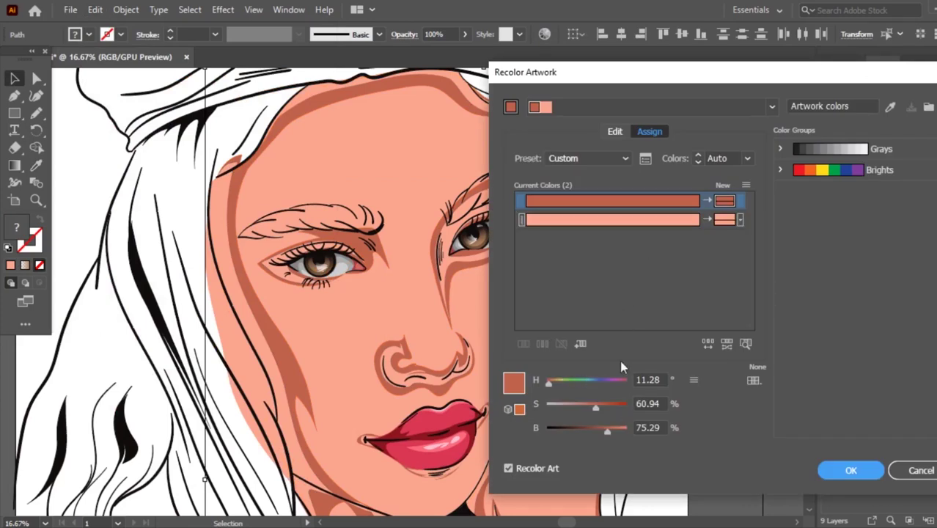
drag(608, 431, 609, 438)
click(911, 467)
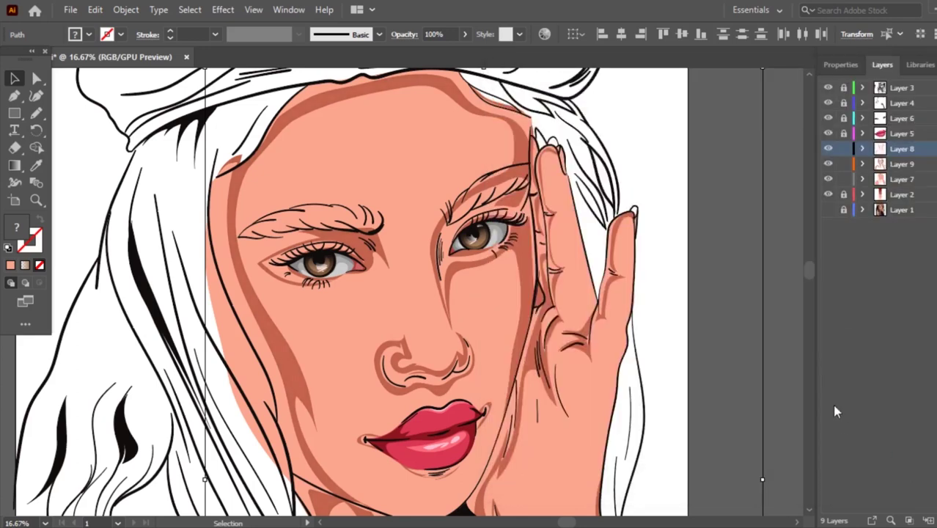
click(797, 218)
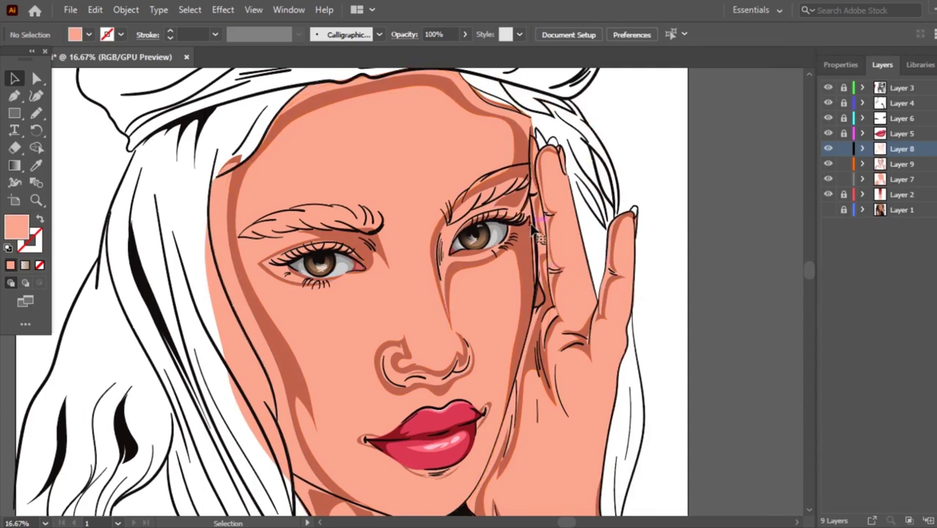
Sample the brown shadow colour onto the shading beside the eye and darken it slightly.
click(534, 232)
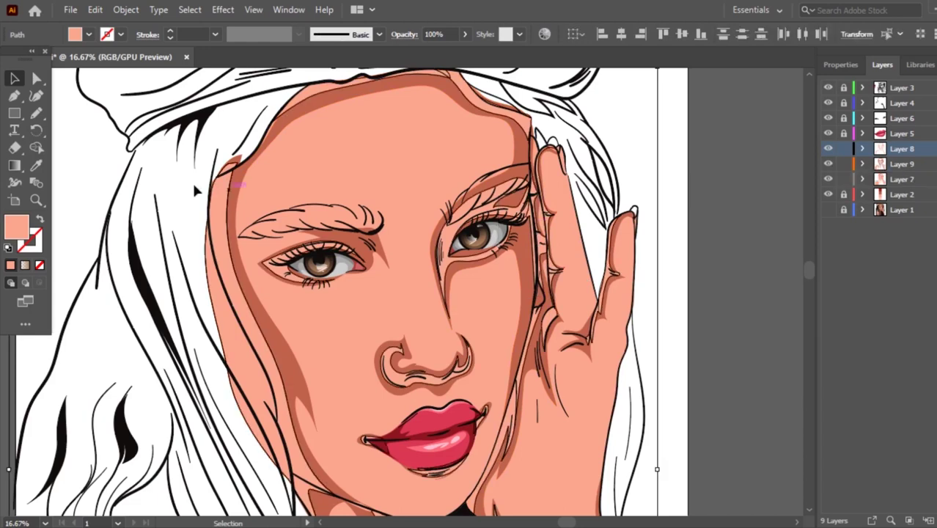
click(36, 165)
click(242, 307)
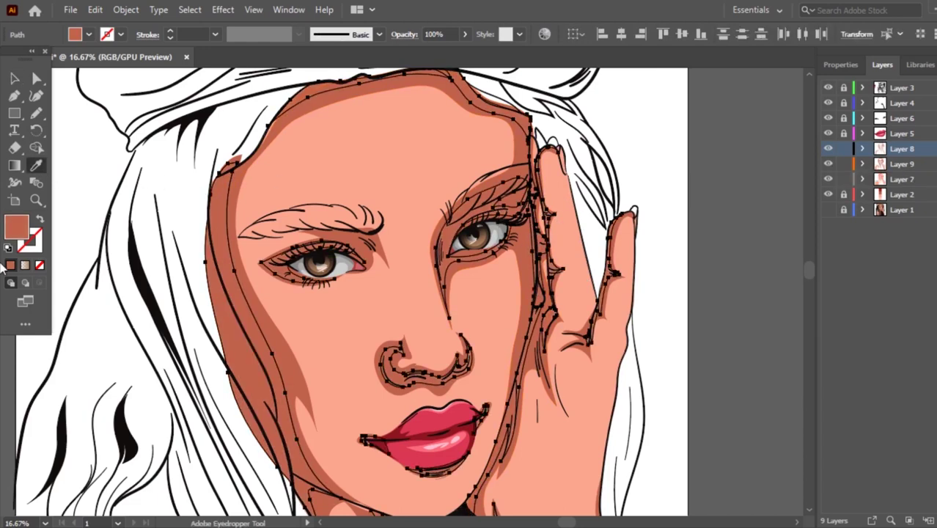
double_click(15, 229)
drag(691, 272, 702, 278)
click(920, 226)
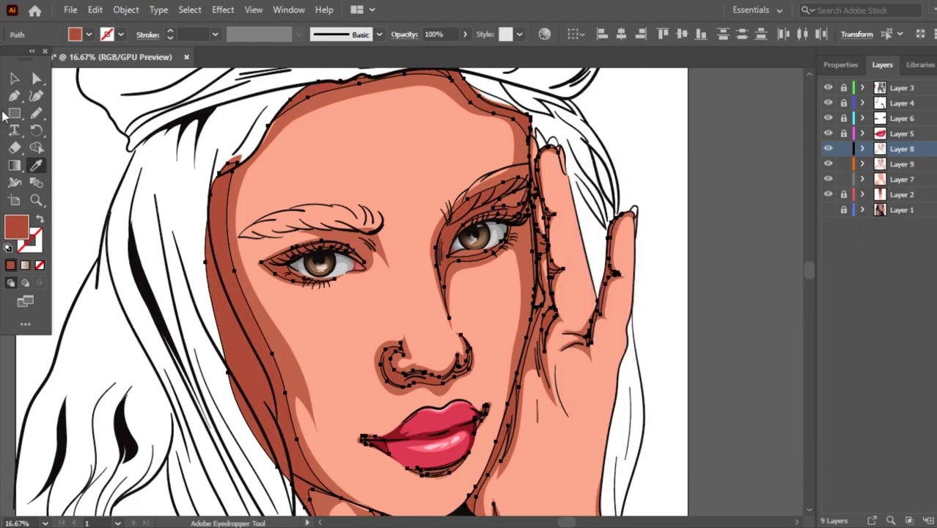
click(14, 77)
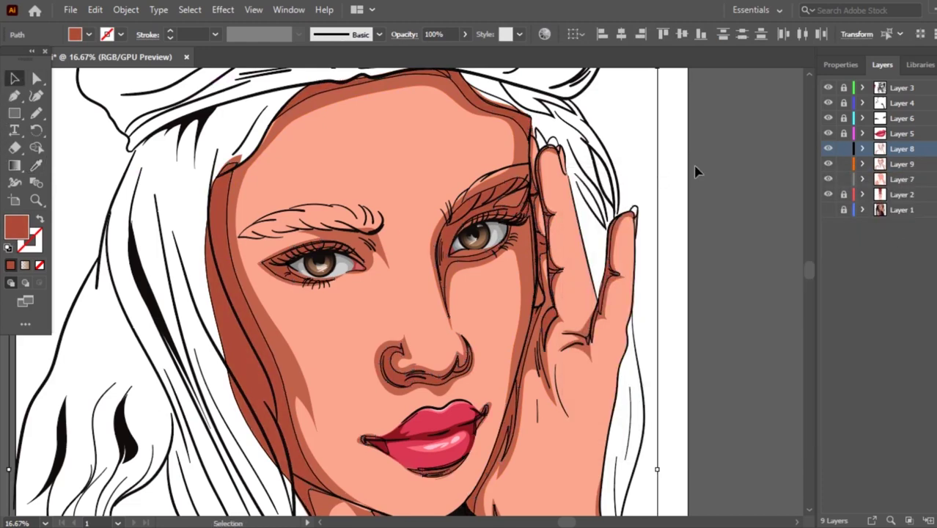
In Recolor Artwork, tune the darkest and mid shadow colours to hue 11.28°, saturation 55%, brightness 89%.
click(95, 9)
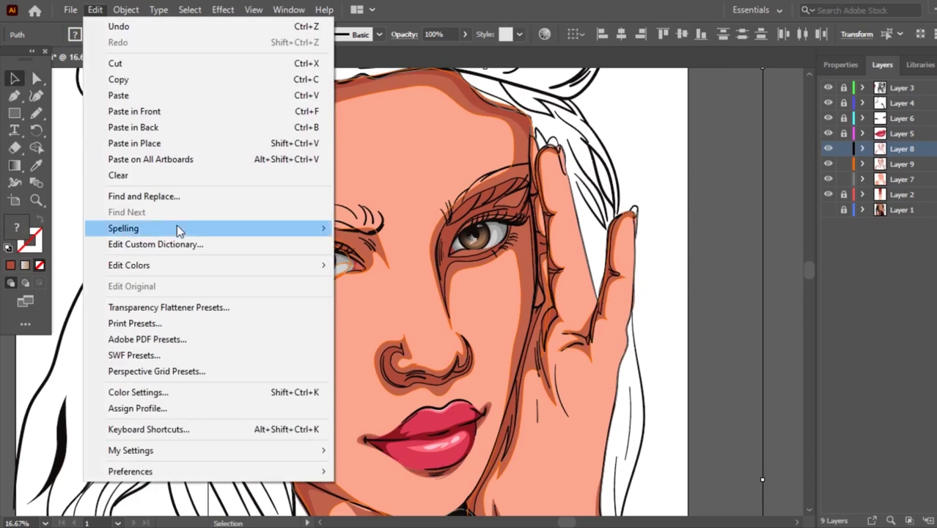
mouse_move(392, 281)
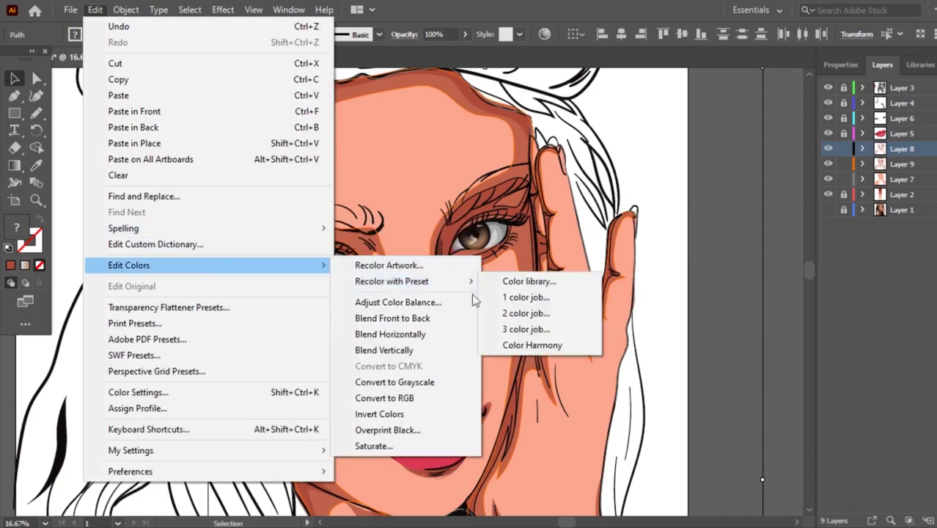
click(545, 346)
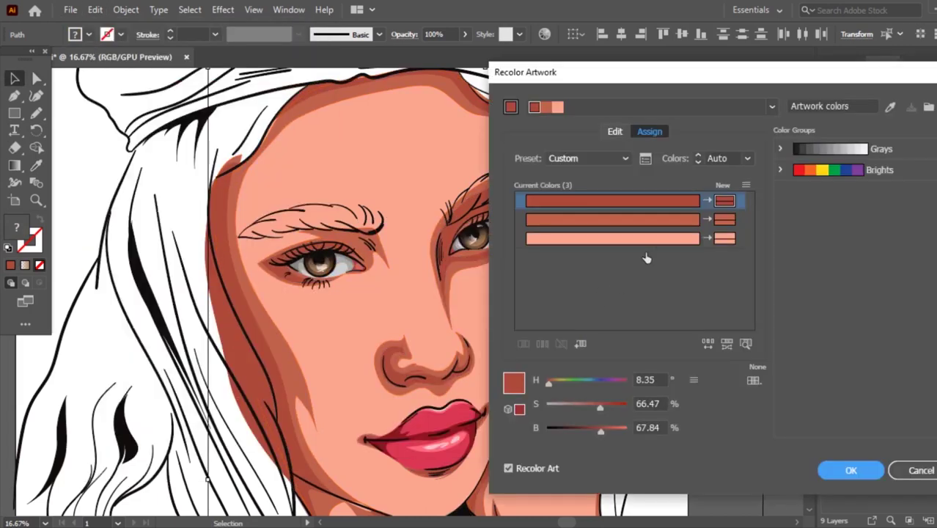
drag(601, 431, 597, 432)
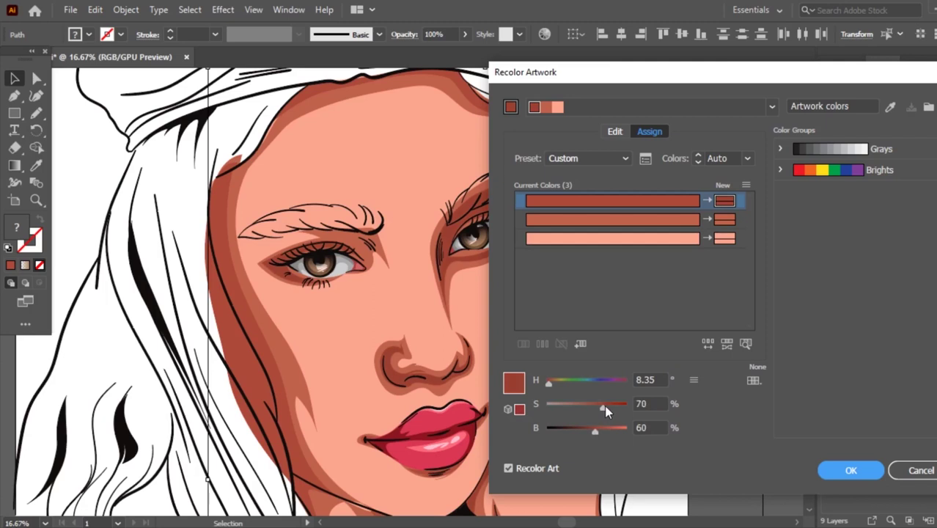
drag(608, 407, 613, 410)
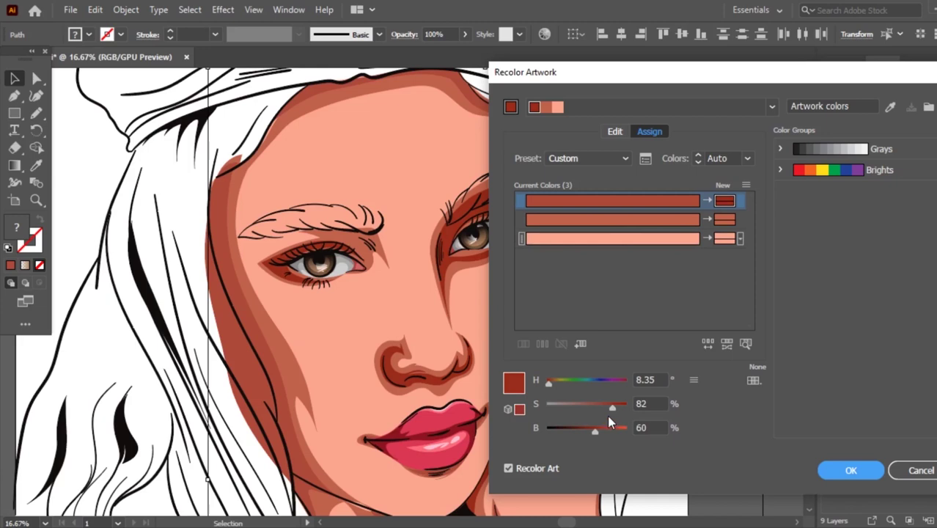
click(619, 219)
drag(614, 431, 617, 430)
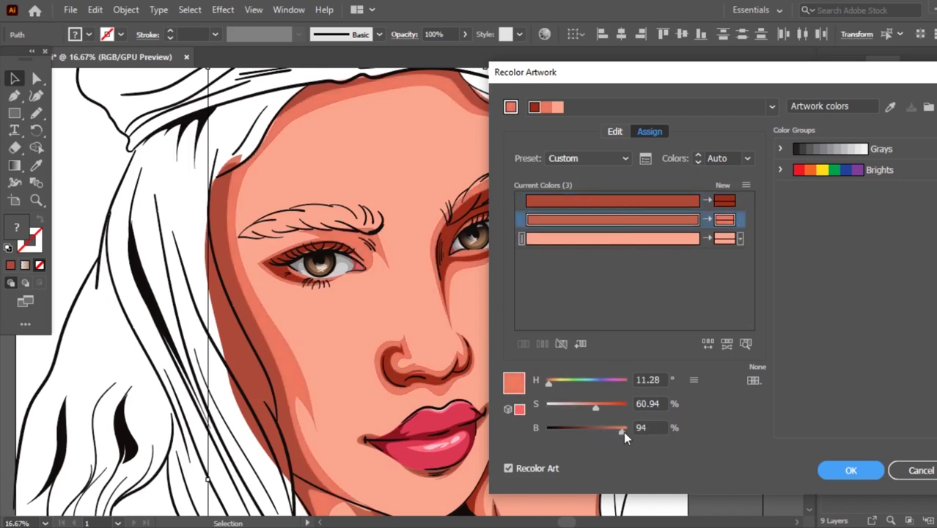
mouse_move(622, 433)
mouse_down()
mouse_move(591, 409)
mouse_move(615, 428)
mouse_up()
drag(618, 432, 625, 437)
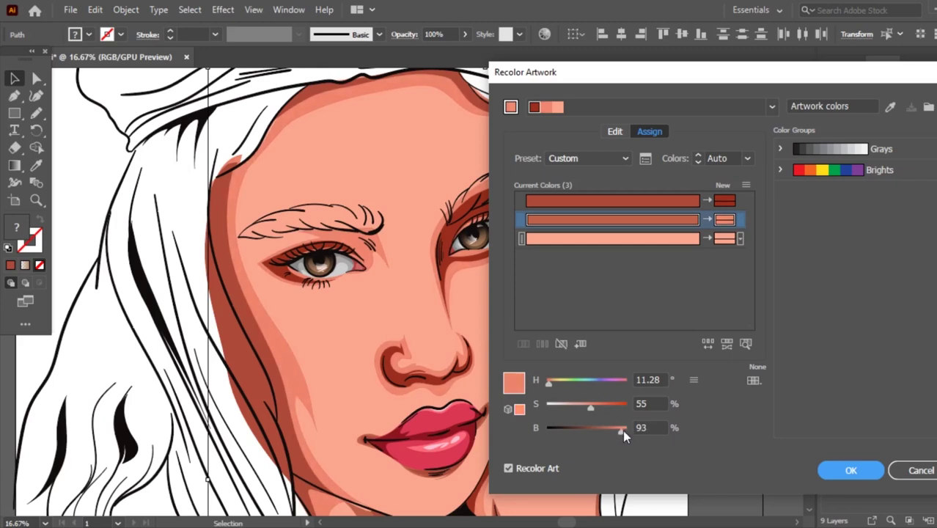
drag(620, 433, 618, 433)
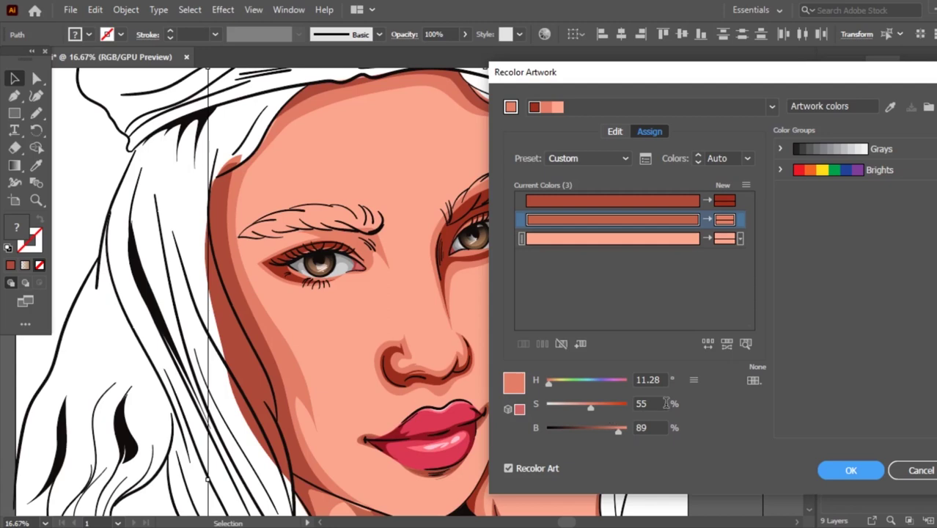
click(824, 471)
Deselect the shading and lock skin Layers 8, 9 and 7.
click(681, 205)
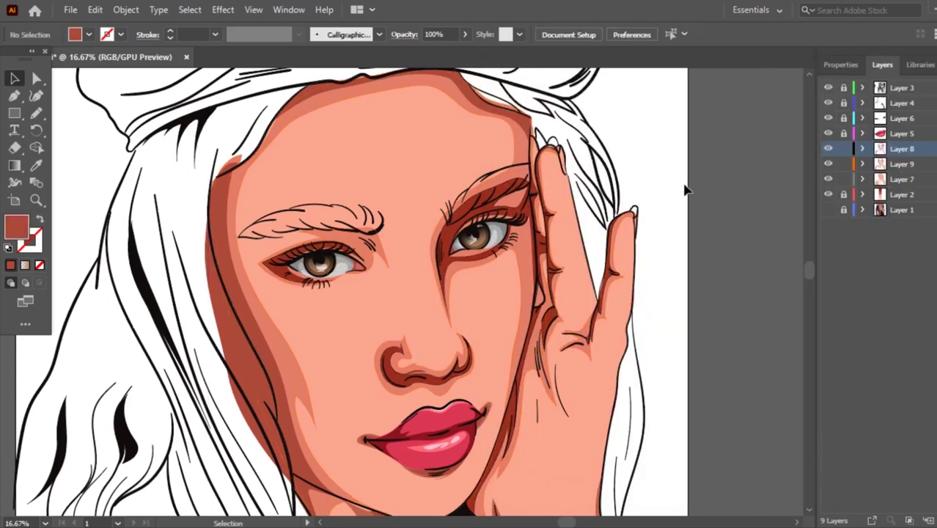
scroll(684, 189, down, 1)
scroll(517, 207, up, 1)
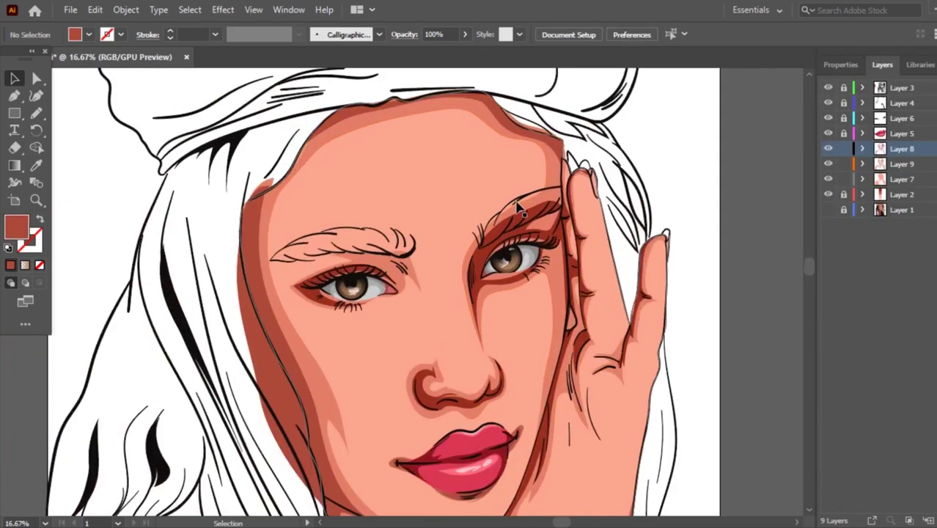
scroll(444, 141, down, 1)
scroll(560, 244, up, 2)
scroll(508, 240, down, 1)
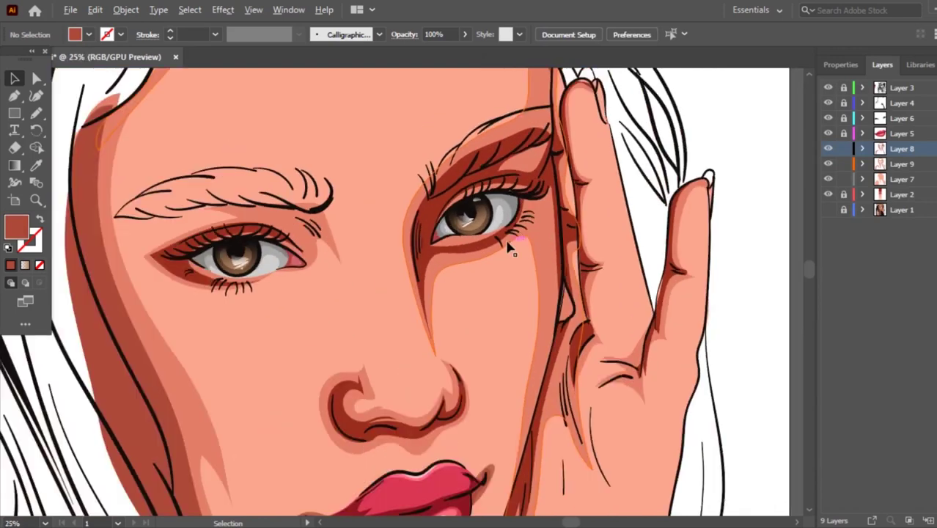
scroll(493, 350, down, 1)
scroll(494, 334, down, 1)
drag(843, 149, 843, 179)
Create a new empty Layer 10 above Layer 8 with Ctrl+L.
scroll(405, 316, down, 2)
scroll(413, 302, up, 1)
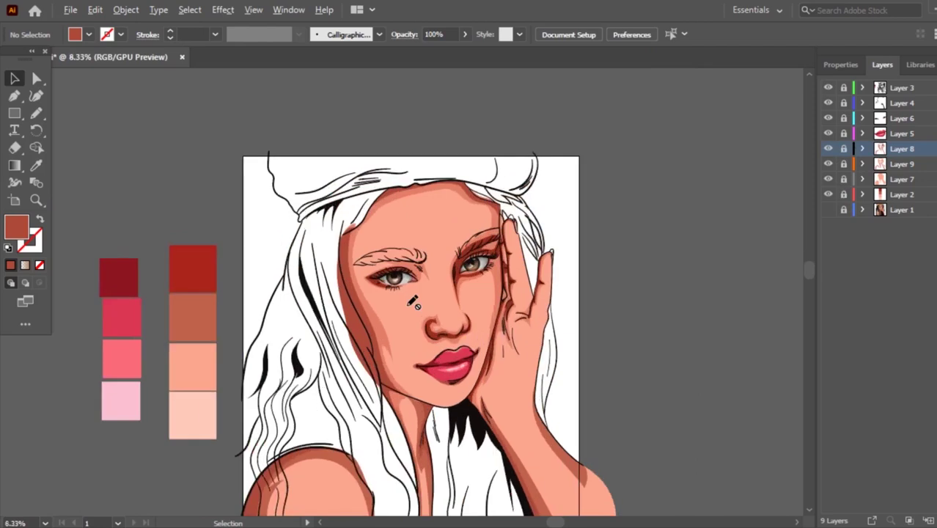
scroll(413, 302, up, 1)
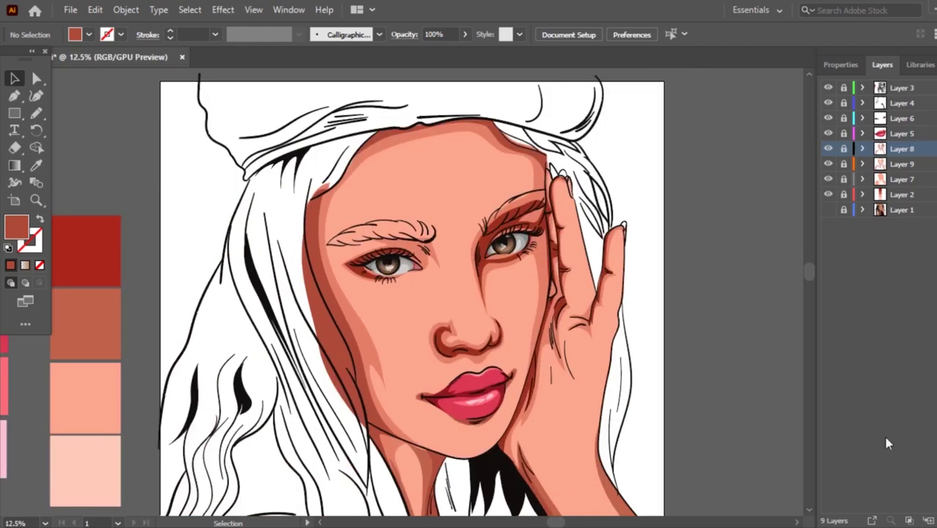
key(ctrl+l)
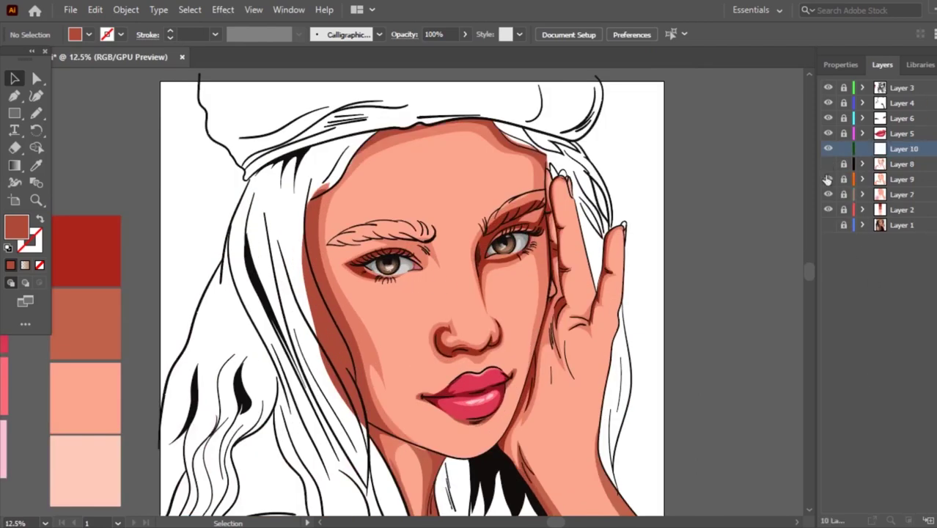
Hide skin Layers 9 and 7 and pencil a hair outline from the hairline down beside the face.
drag(826, 180, 826, 195)
scroll(404, 220, up, 1)
scroll(402, 213, up, 1)
key(n)
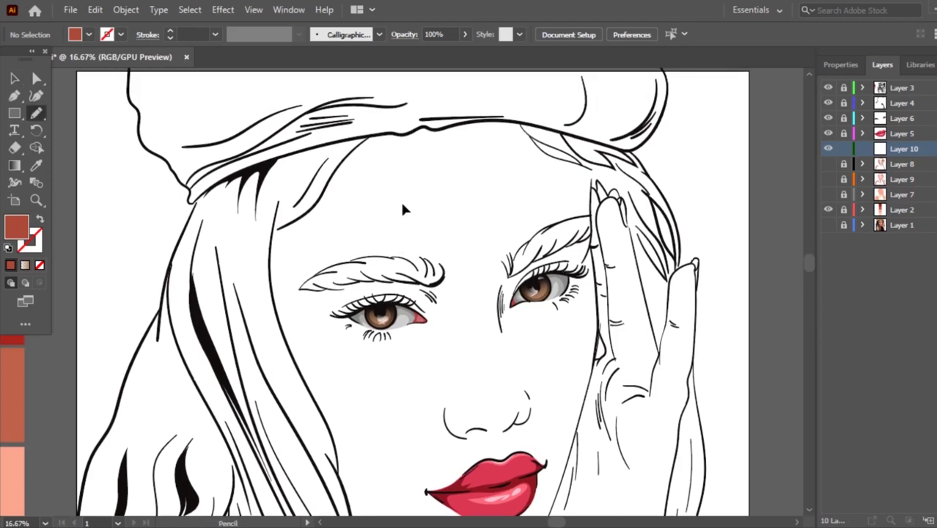
scroll(401, 209, up, 1)
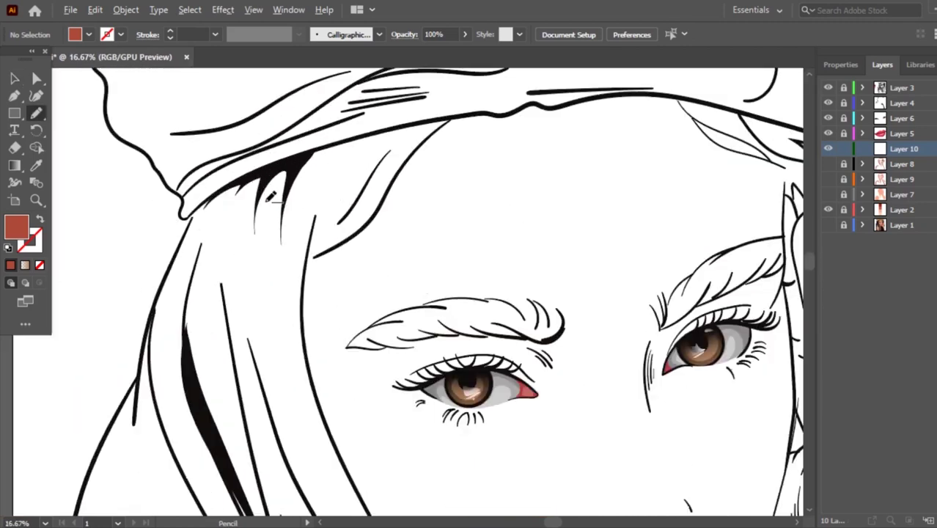
drag(454, 117, 402, 178)
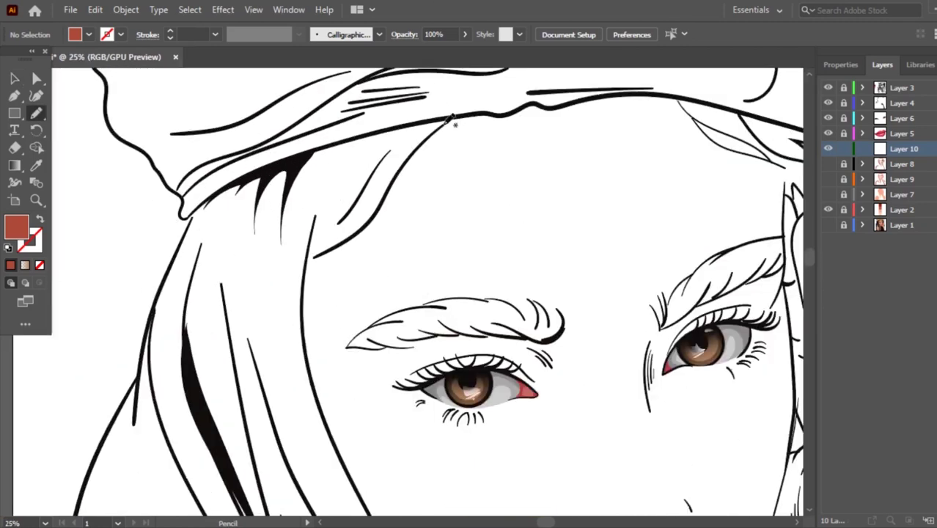
drag(451, 117, 352, 234)
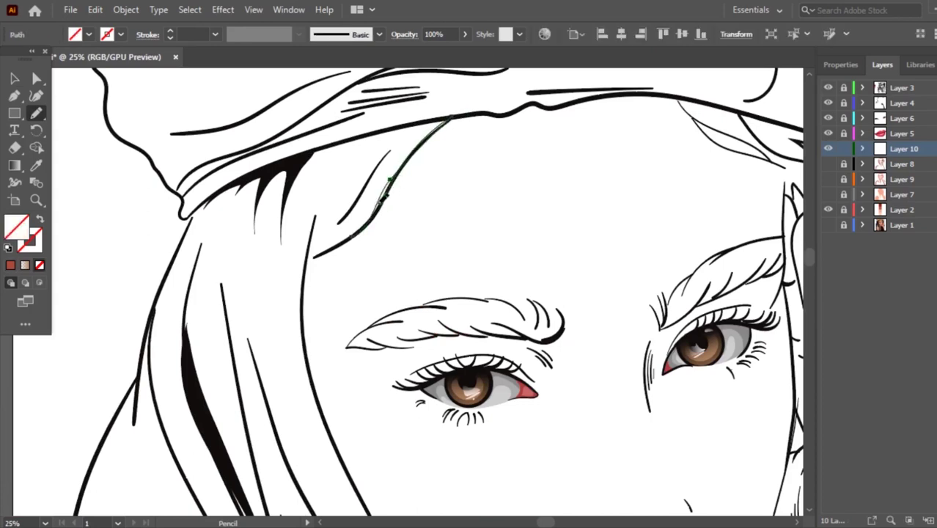
mouse_move(389, 183)
mouse_down()
mouse_move(308, 262)
mouse_move(308, 390)
mouse_up()
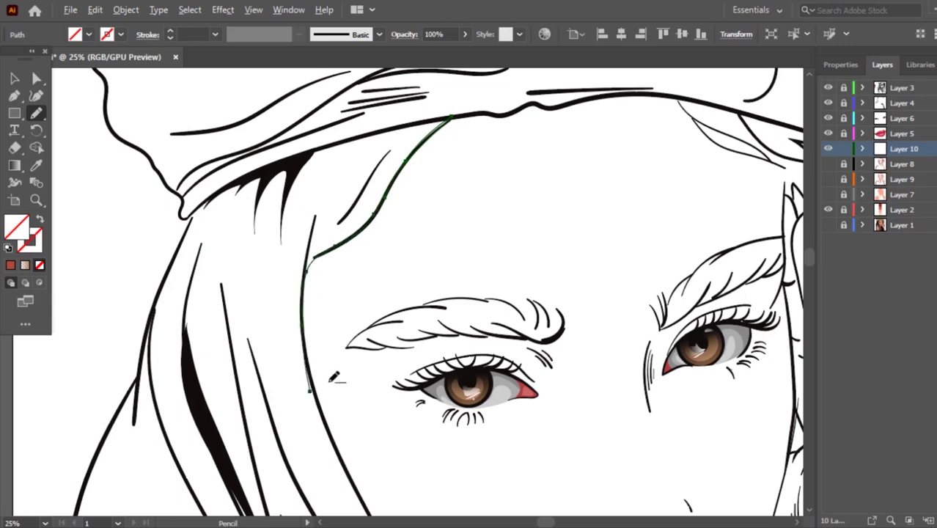
key(ctrl+minus)
key(ctrl+minus)
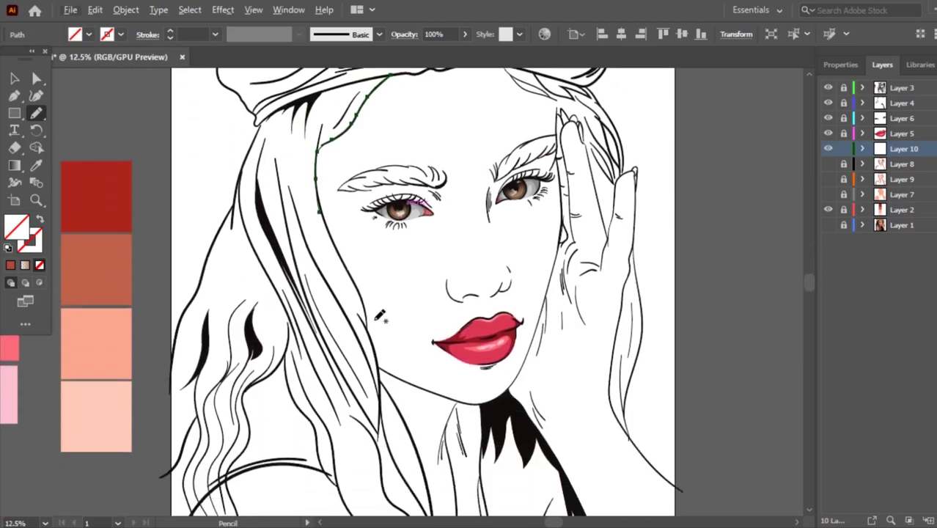
scroll(378, 315, up, 1)
mouse_move(295, 124)
mouse_down()
mouse_move(303, 170)
mouse_move(358, 288)
mouse_move(383, 397)
mouse_up()
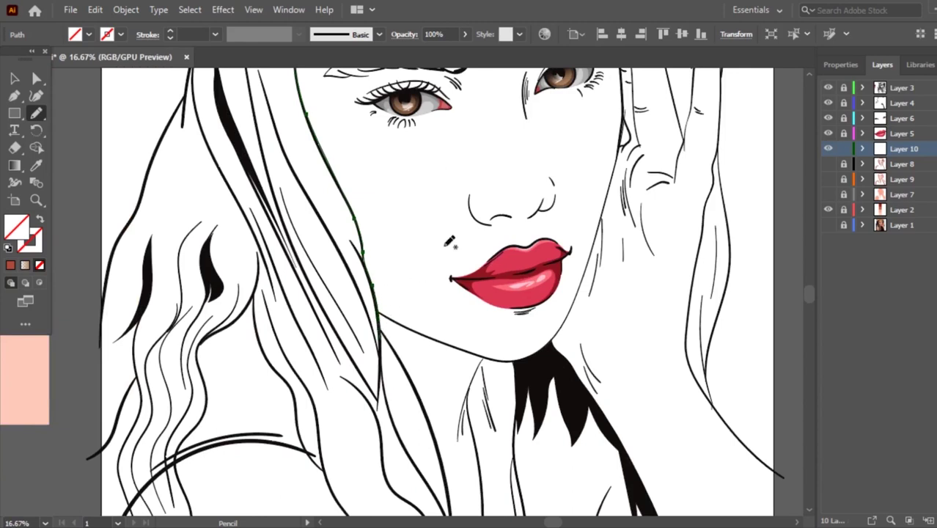
Extend the hair outline down past the chin, checking against the reference photo.
scroll(449, 242, down, 2)
click(826, 225)
scroll(468, 385, down, 1)
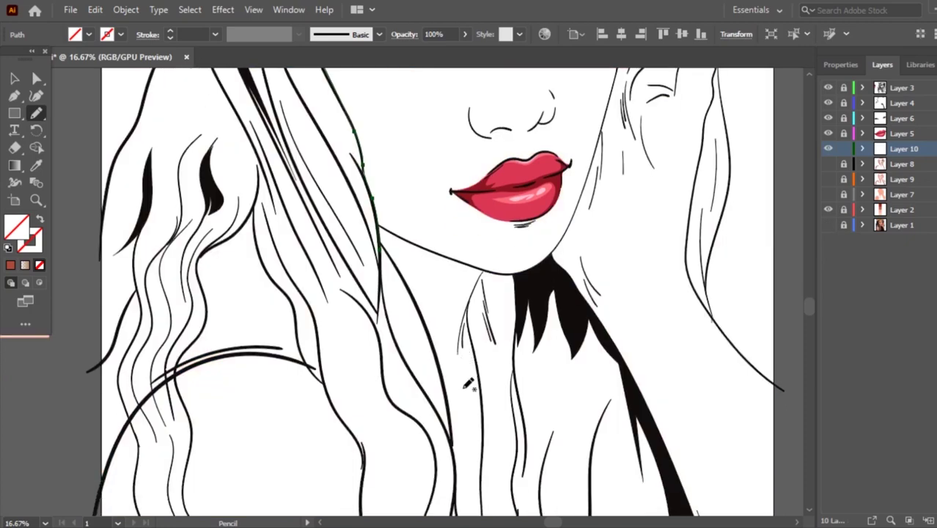
ctrl+click(384, 249)
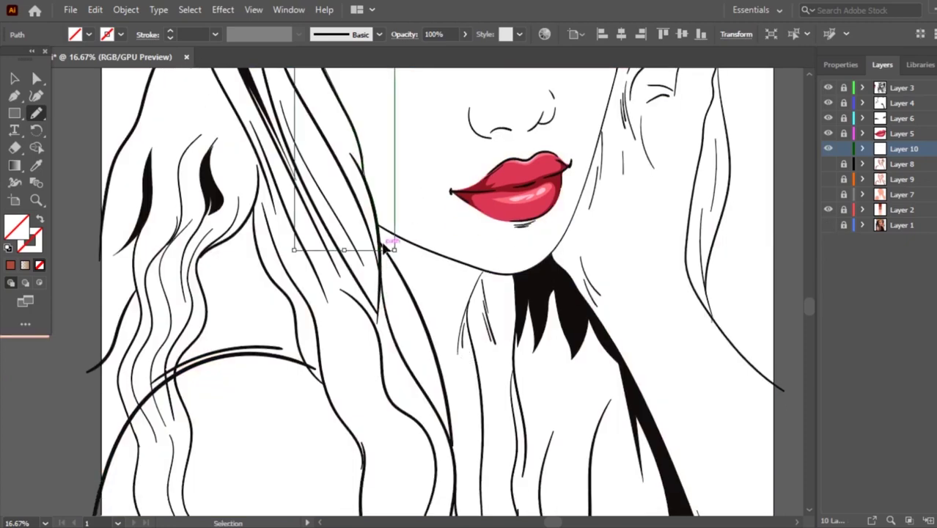
mouse_move(385, 295)
mouse_down()
mouse_move(422, 377)
mouse_move(409, 357)
mouse_move(452, 425)
mouse_move(440, 405)
mouse_move(458, 466)
mouse_move(454, 502)
mouse_up()
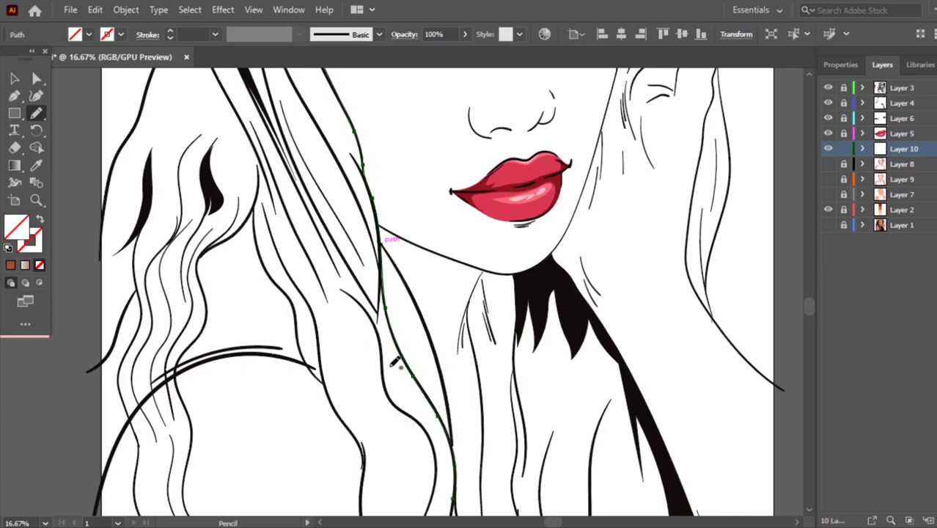
alt+scroll(461, 276, down, 3)
alt+scroll(518, 332, up, 3)
scroll(383, 325, down, 2)
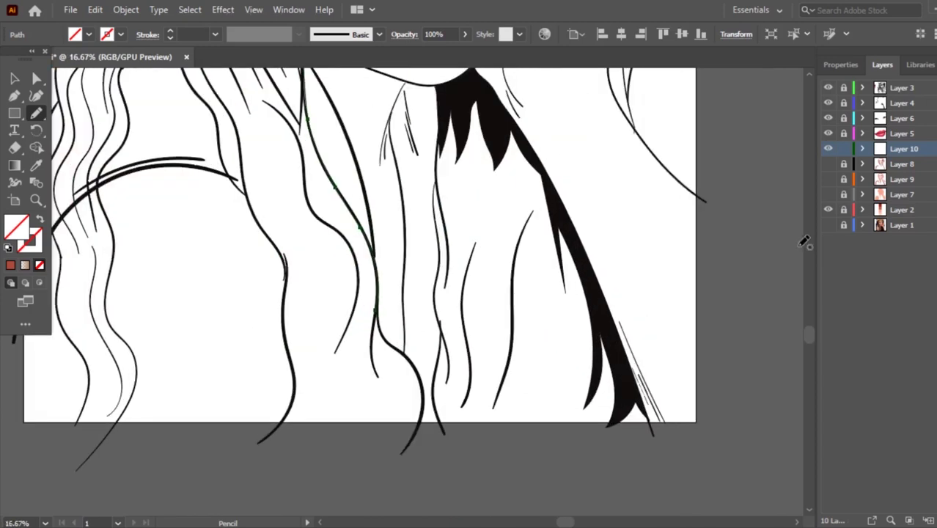
click(828, 226)
drag(380, 328, 396, 354)
mouse_move(381, 323)
mouse_down()
mouse_move(401, 355)
mouse_move(294, 452)
mouse_move(258, 440)
mouse_up()
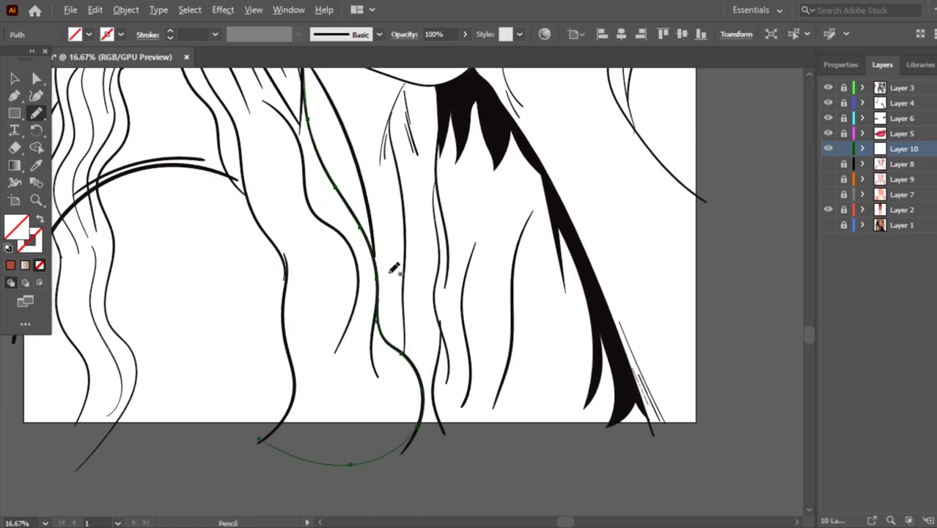
Curve the outline around the strand's bottom and trace it back up the neighbouring strand.
scroll(453, 297, down, 3)
scroll(293, 322, up, 2)
scroll(733, 249, up, 1)
click(827, 225)
scroll(608, 388, up, 1)
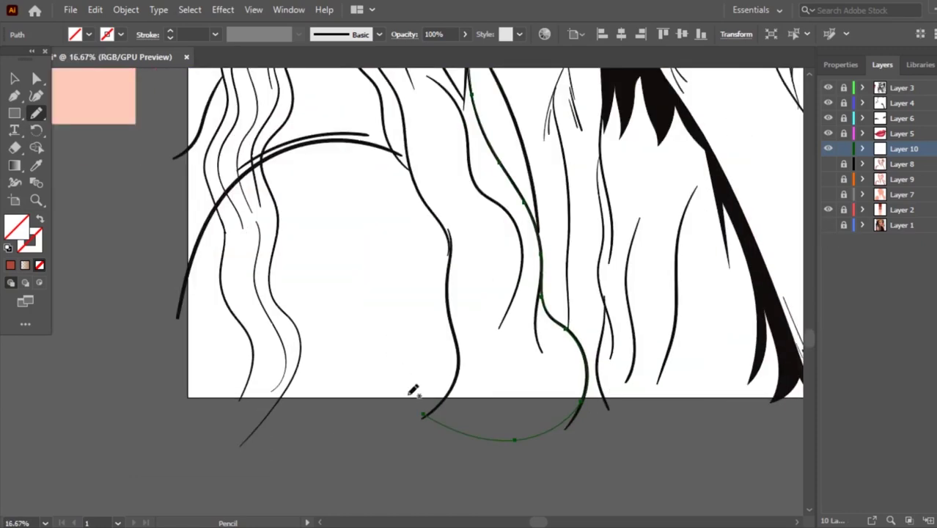
drag(461, 380, 444, 418)
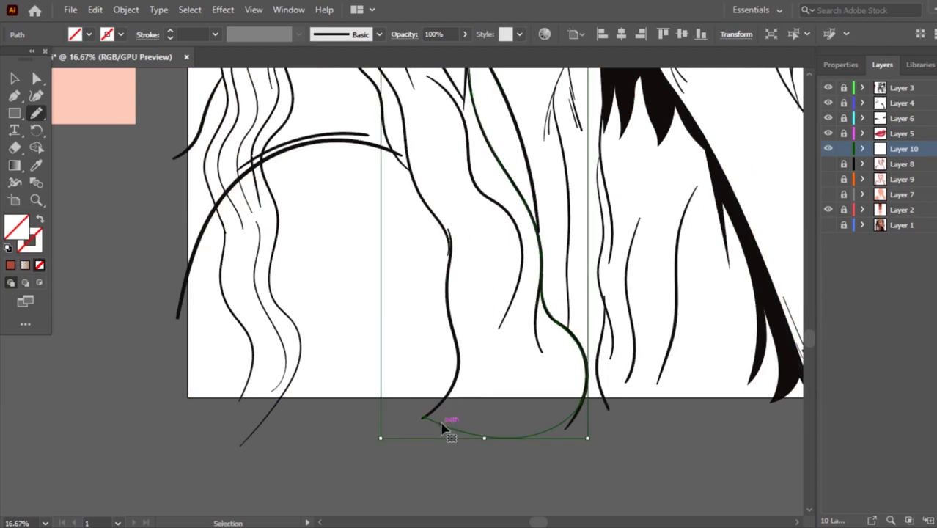
drag(459, 383, 450, 248)
drag(438, 211, 403, 167)
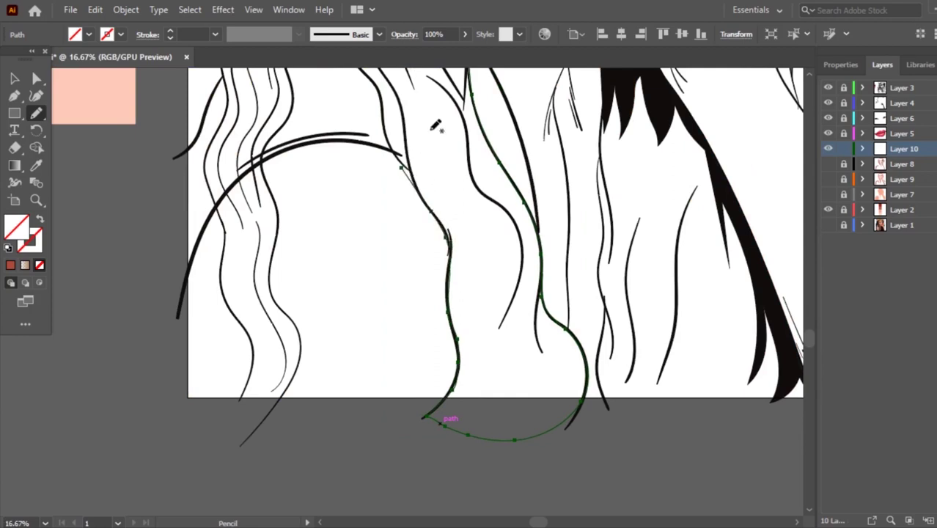
scroll(435, 126, up, 2)
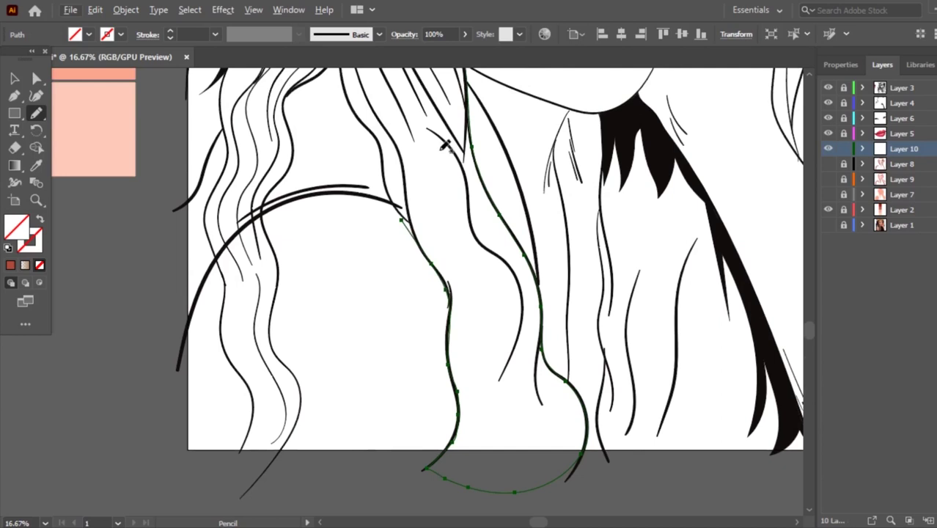
mouse_move(421, 236)
mouse_down()
mouse_move(410, 209)
mouse_move(419, 212)
mouse_move(370, 191)
mouse_move(331, 192)
mouse_up()
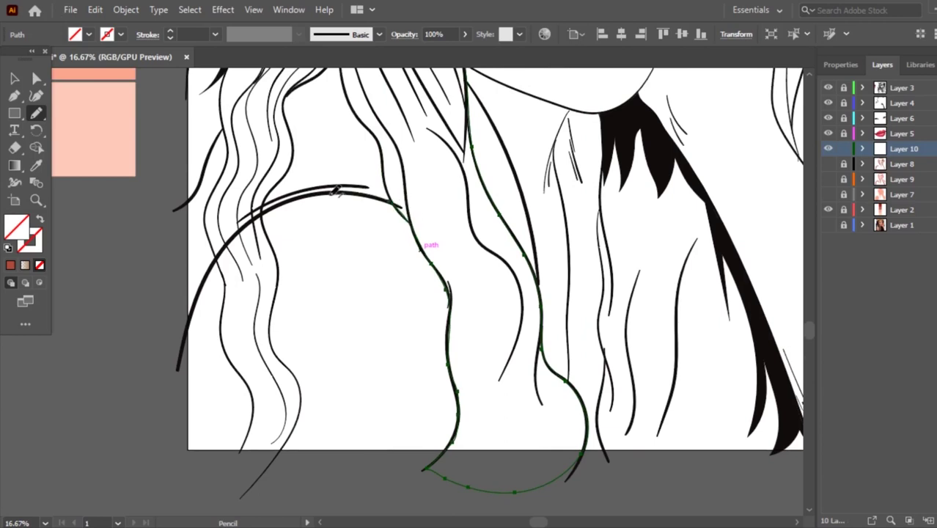
click(827, 226)
scroll(444, 274, up, 1)
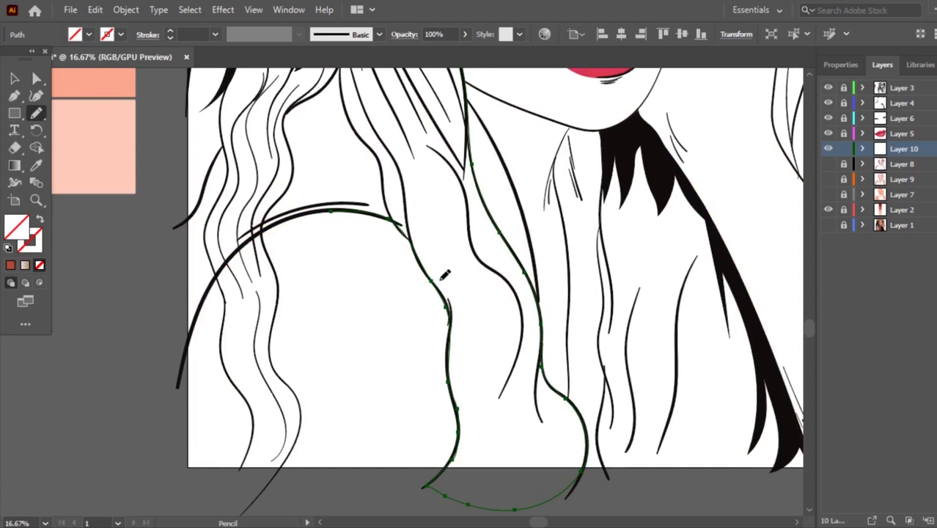
key(ctrl)
scroll(400, 104, up, 3)
Draw a short hair-to-shoulder stroke and trace the inner hair contour down to the bottom.
click(828, 225)
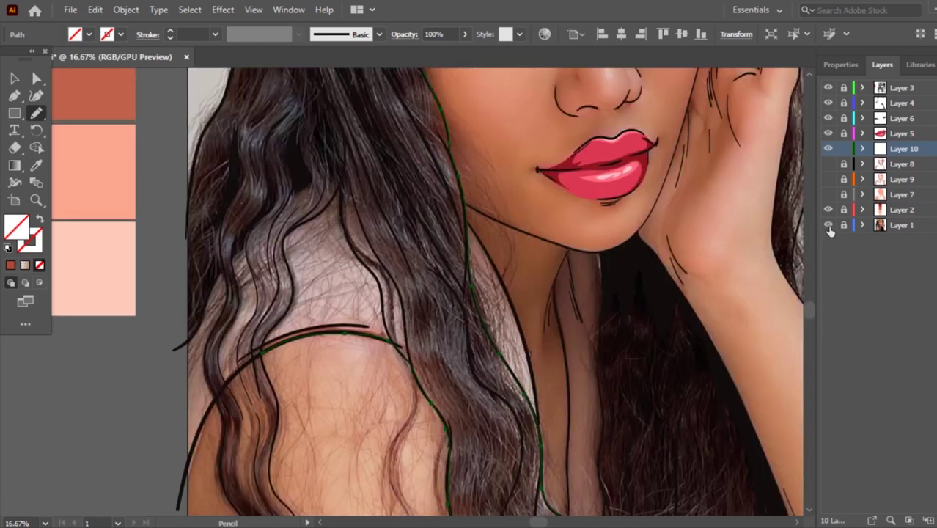
scroll(532, 290, up, 1)
drag(315, 336, 329, 371)
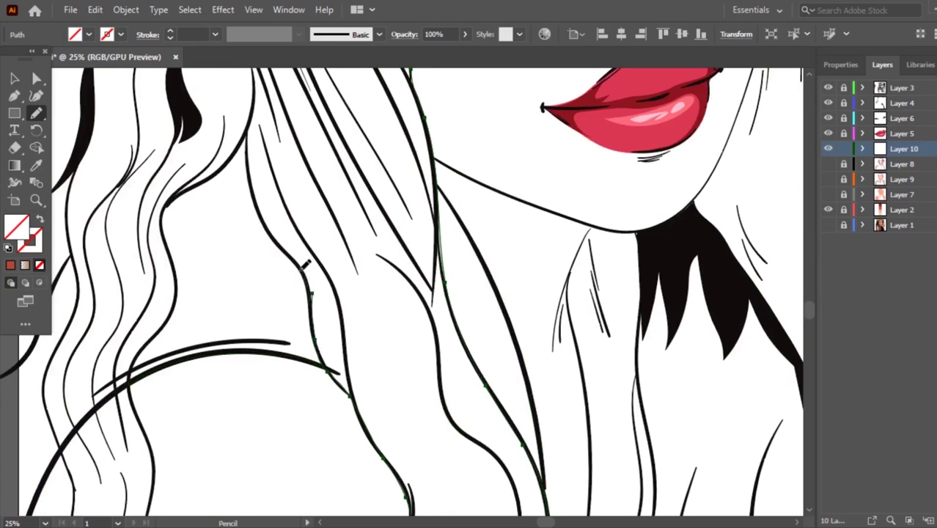
mouse_move(258, 225)
mouse_down()
mouse_move(291, 260)
mouse_move(256, 202)
mouse_move(250, 127)
mouse_move(199, 176)
mouse_up()
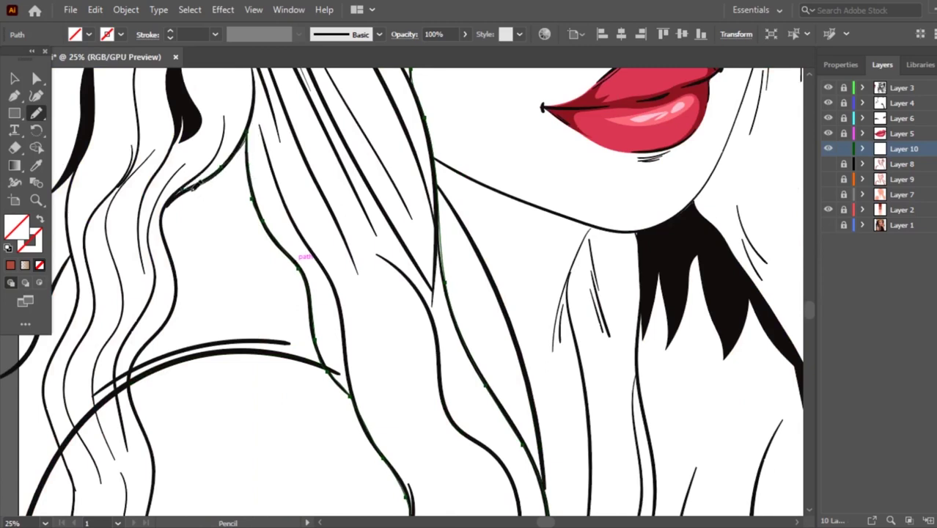
mouse_move(209, 173)
mouse_down()
mouse_move(166, 216)
mouse_move(173, 309)
mouse_up()
drag(138, 357, 135, 419)
Outline the left hair strand downward beside the shoulder, redrawing its tail.
scroll(185, 341, down, 2)
scroll(425, 312, down, 1)
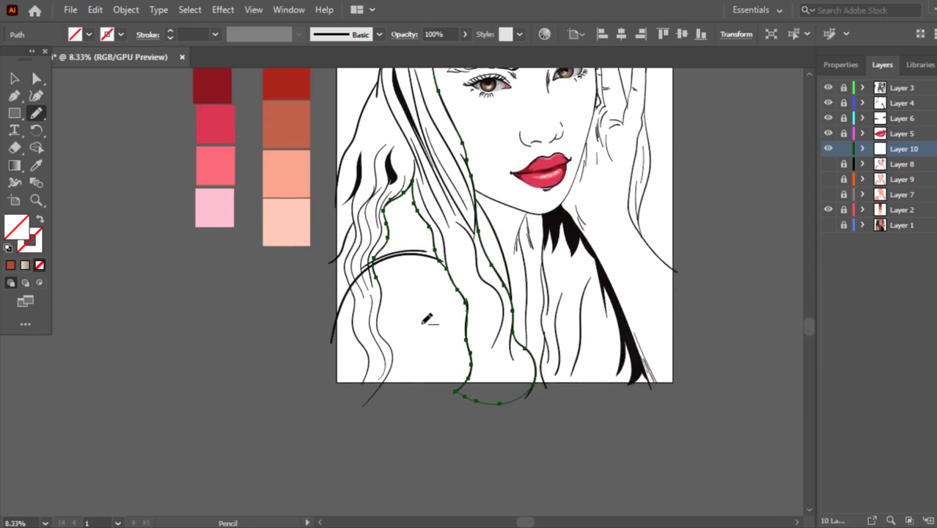
scroll(425, 312, up, 2)
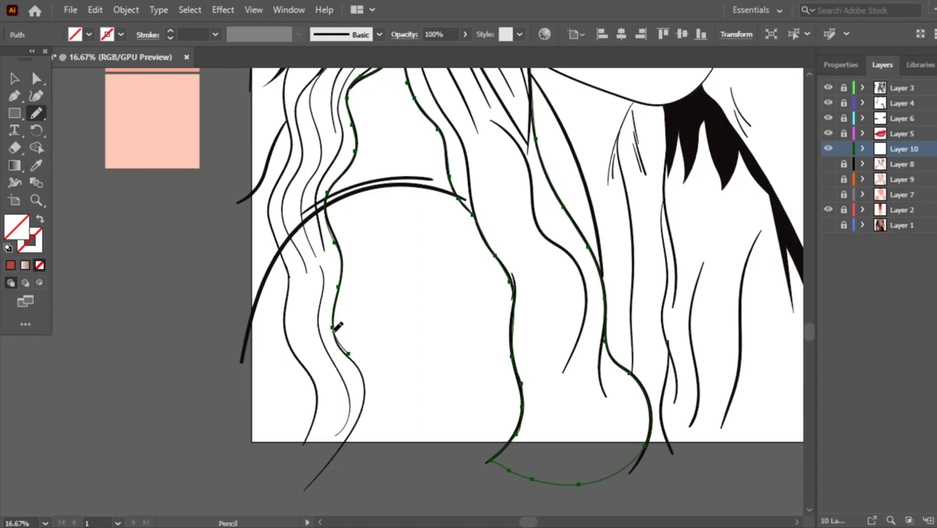
drag(343, 356, 337, 338)
mouse_move(353, 361)
mouse_down()
mouse_move(363, 381)
mouse_move(325, 451)
mouse_up()
drag(367, 421, 334, 431)
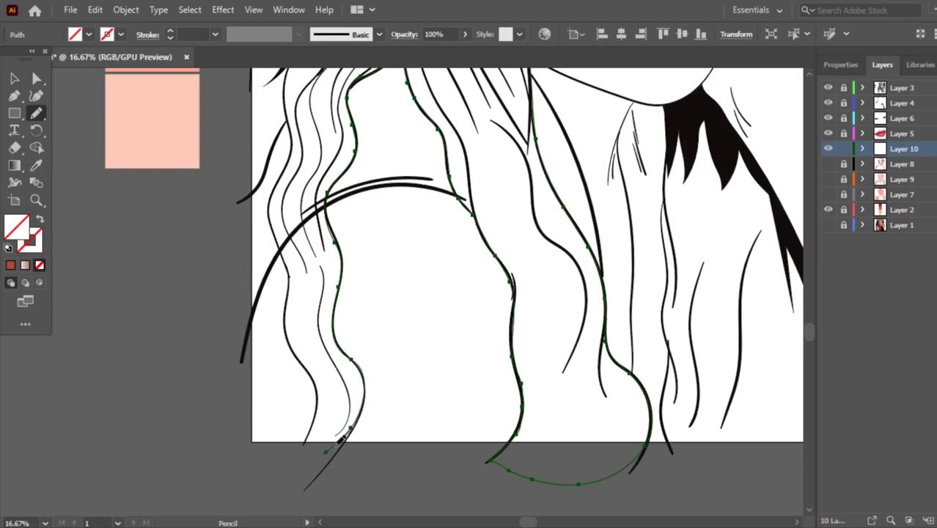
Check the reference photo, then trim and reshape the left strand outline up the hair.
click(828, 226)
click(827, 226)
click(828, 225)
drag(368, 402, 360, 426)
drag(367, 374, 368, 381)
drag(334, 450, 356, 386)
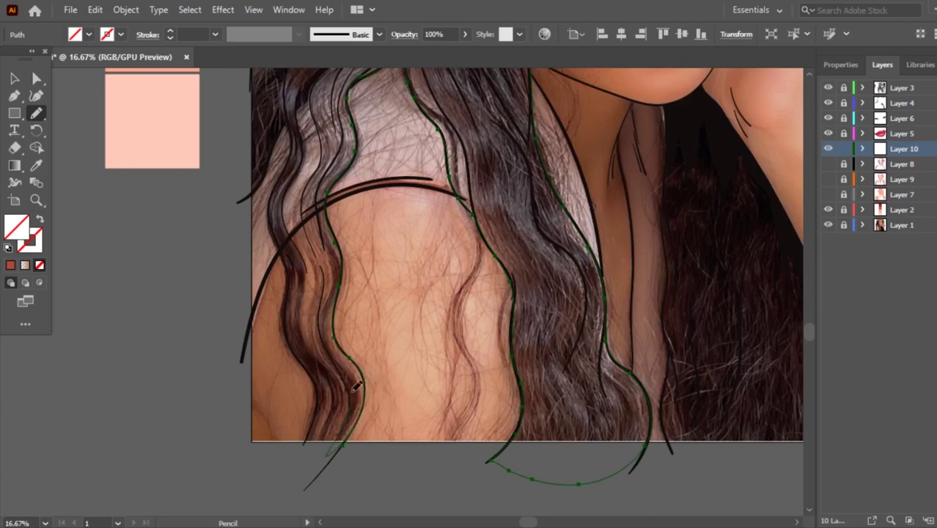
drag(332, 346, 325, 185)
drag(330, 328, 331, 185)
Draw a new stroke up another left strand and undo a misplaced stroke.
drag(312, 455, 319, 285)
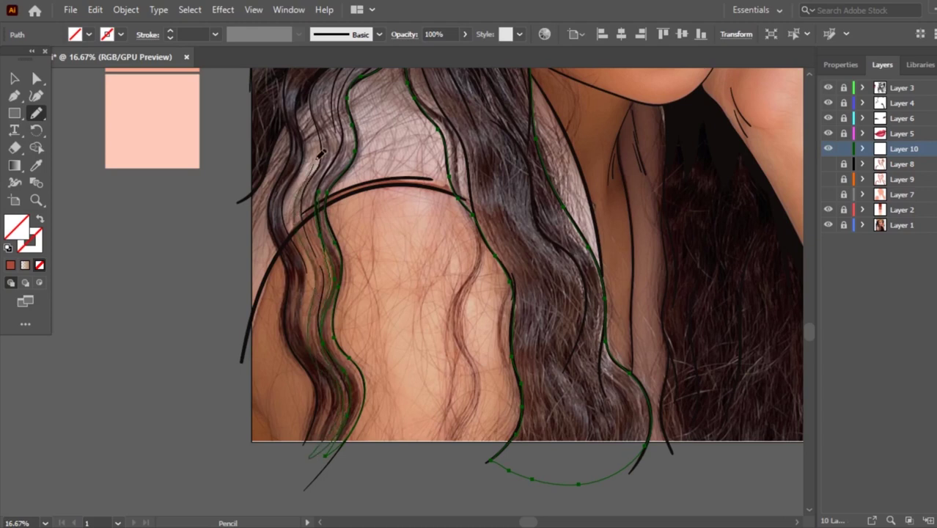
drag(299, 211, 308, 139)
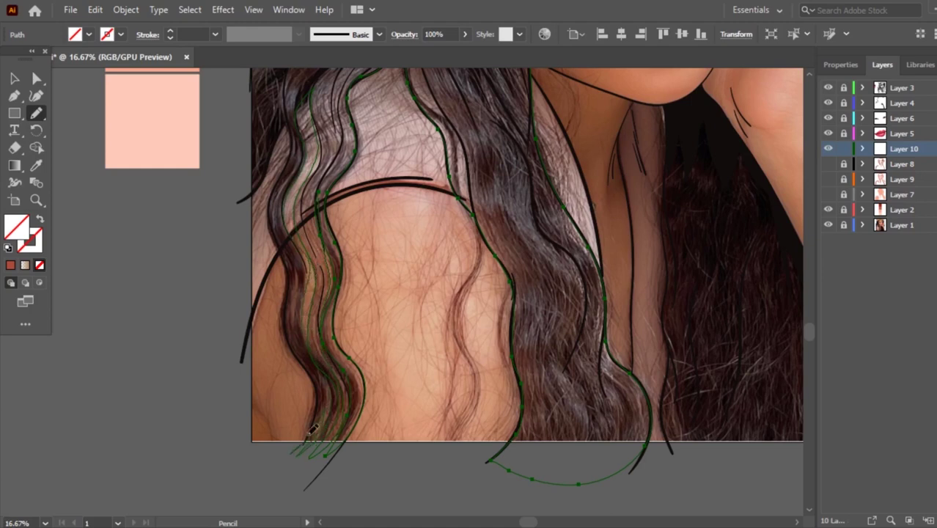
drag(290, 258, 293, 346)
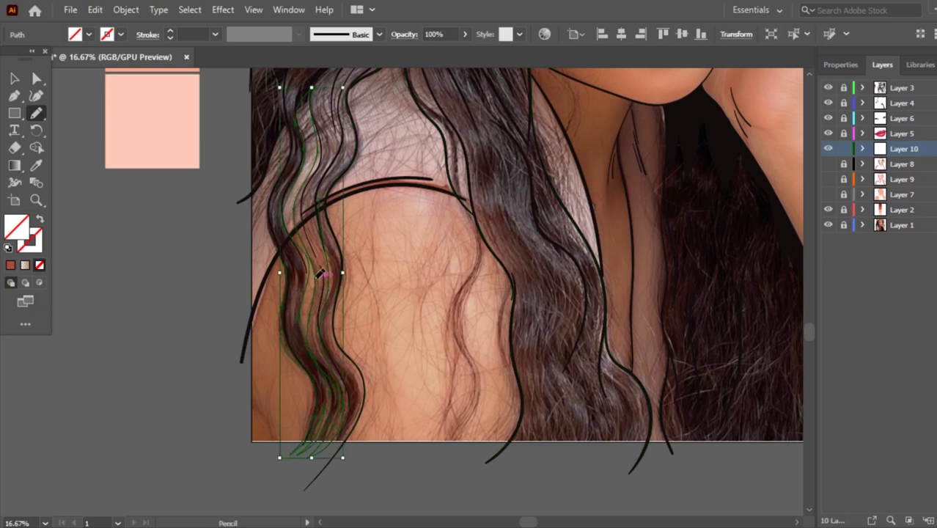
key(ctrl+z)
scroll(320, 275, up, 2)
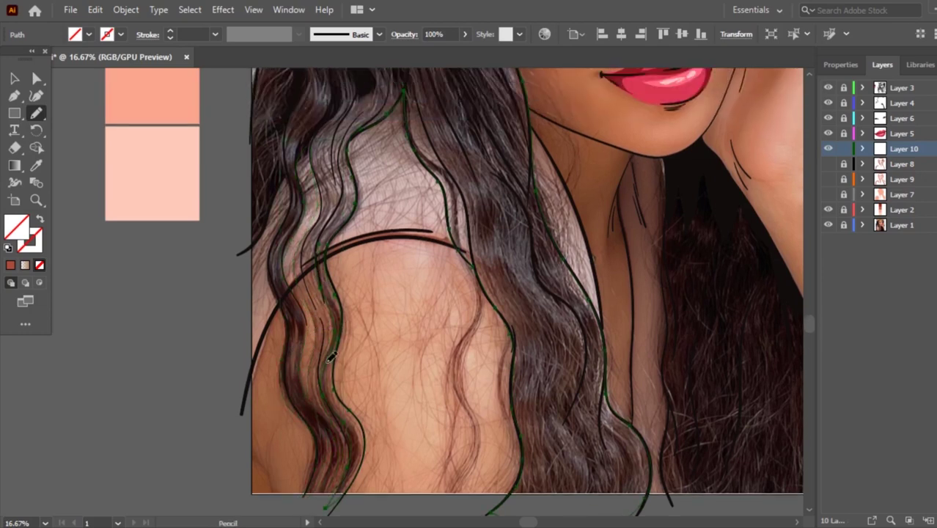
Retrace the remaining left hair strands and extend the short stroke at the left edge.
drag(332, 364, 349, 475)
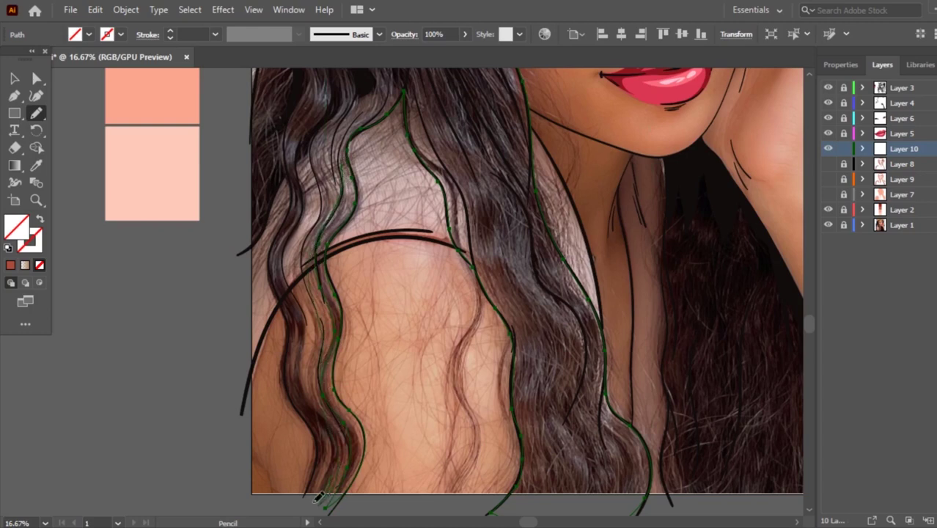
drag(308, 362, 316, 301)
drag(306, 252, 325, 197)
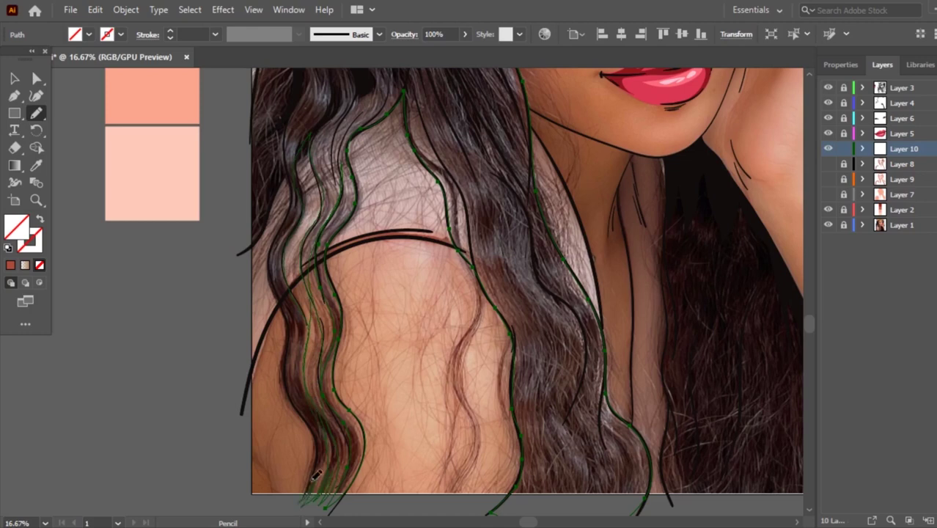
drag(292, 324, 284, 224)
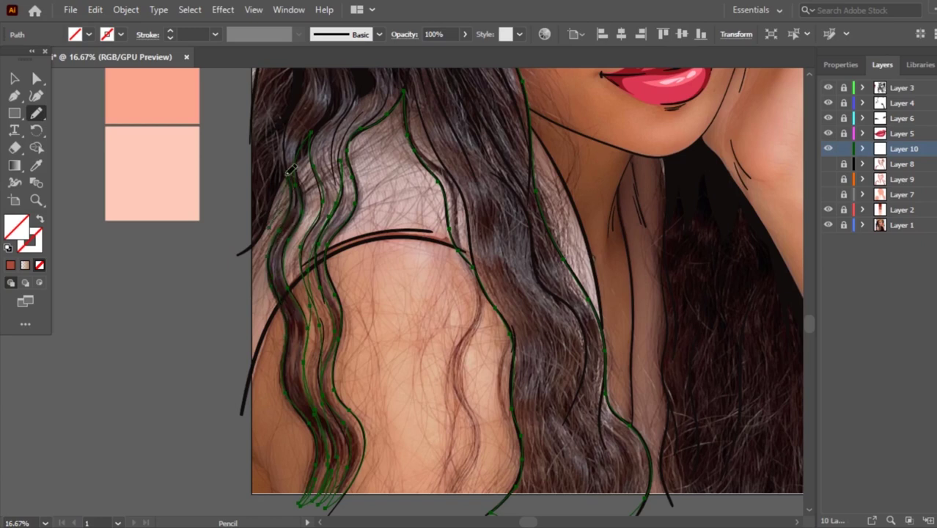
drag(253, 247, 223, 260)
scroll(230, 199, up, 3)
alt+scroll(234, 202, down, 1)
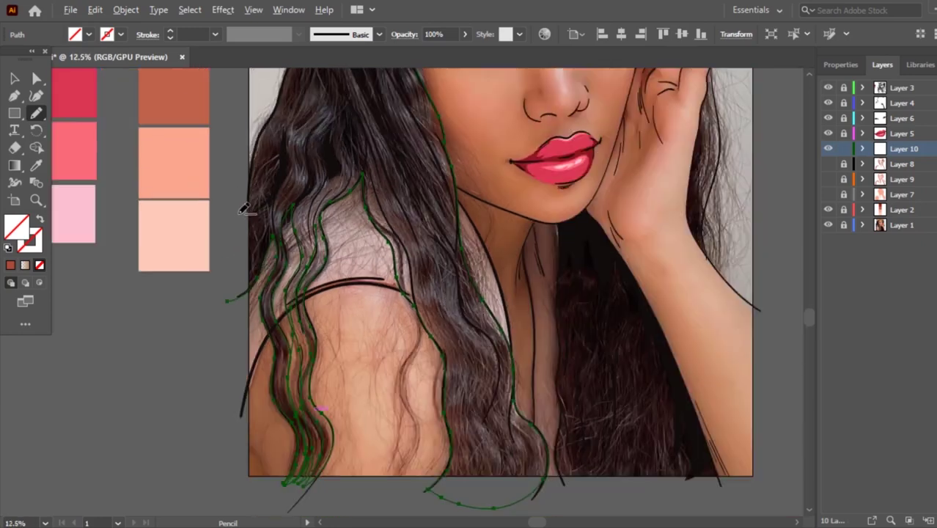
scroll(249, 209, up, 3)
scroll(252, 223, up, 3)
Trace the outer left hair edge upward with pencil strokes.
mouse_move(233, 464)
mouse_down()
mouse_move(234, 344)
mouse_move(248, 343)
mouse_up()
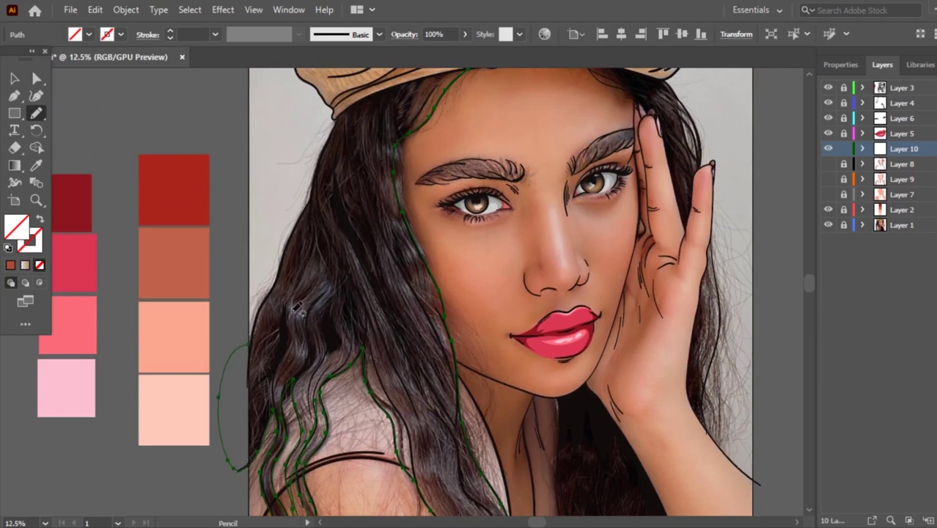
alt+scroll(297, 308, up, 1)
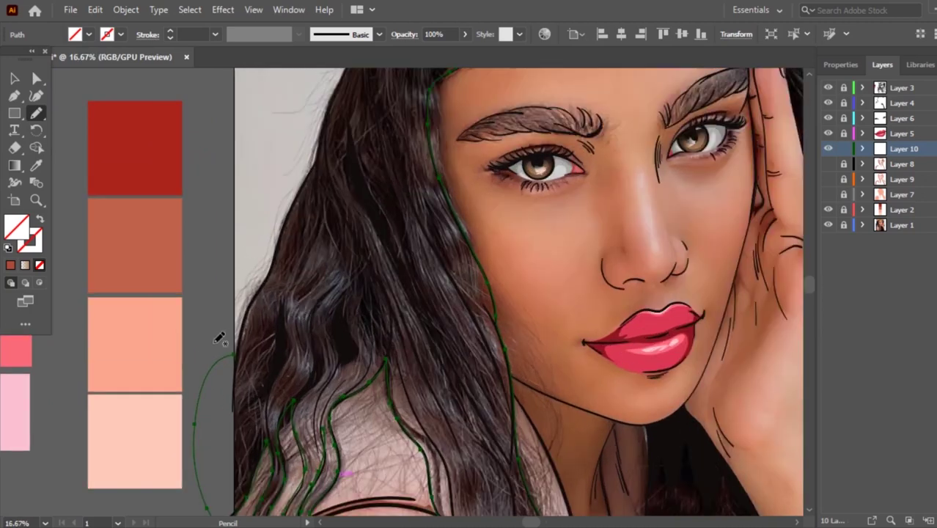
drag(233, 351, 302, 194)
alt+scroll(340, 110, up, 1)
alt+scroll(359, 137, up, 1)
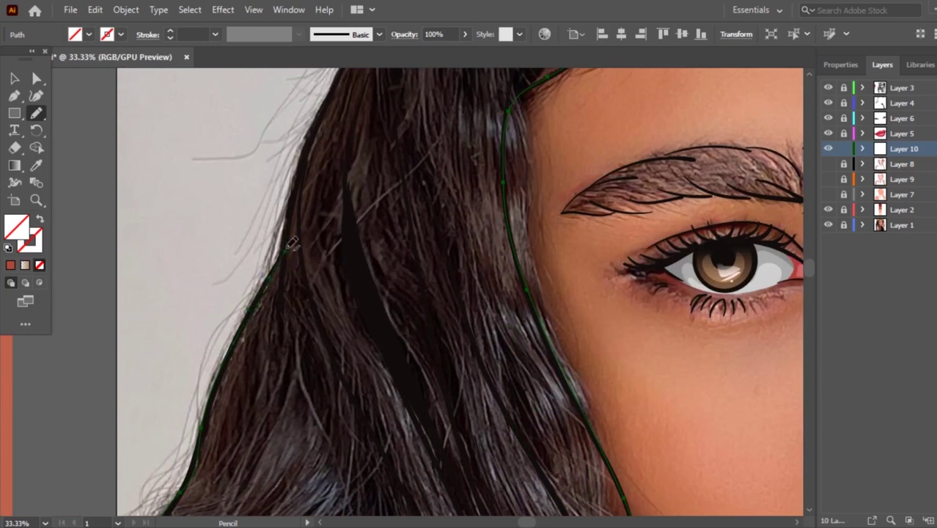
drag(285, 264, 299, 182)
alt+scroll(340, 88, down, 2)
alt+scroll(359, 189, up, 1)
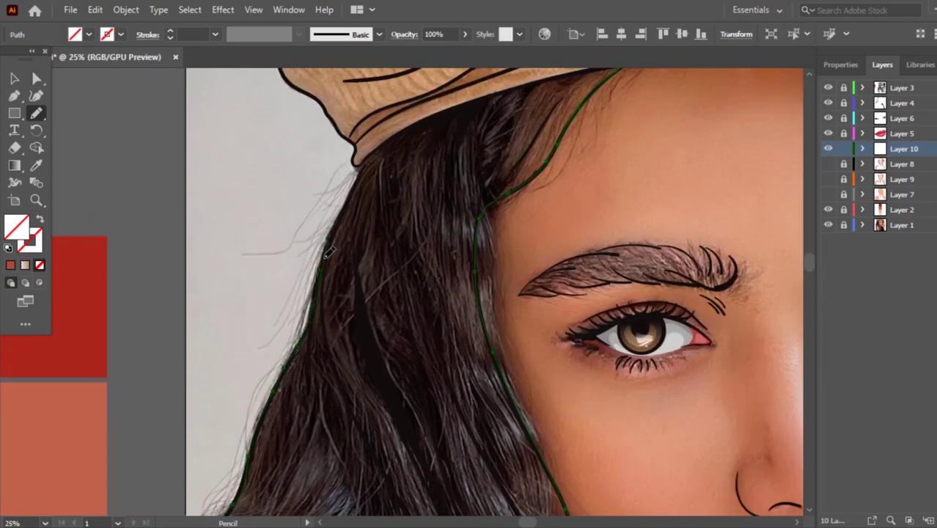
Continue the hair outline up to the hat and along the hairline toward the fingers.
drag(372, 157, 487, 67)
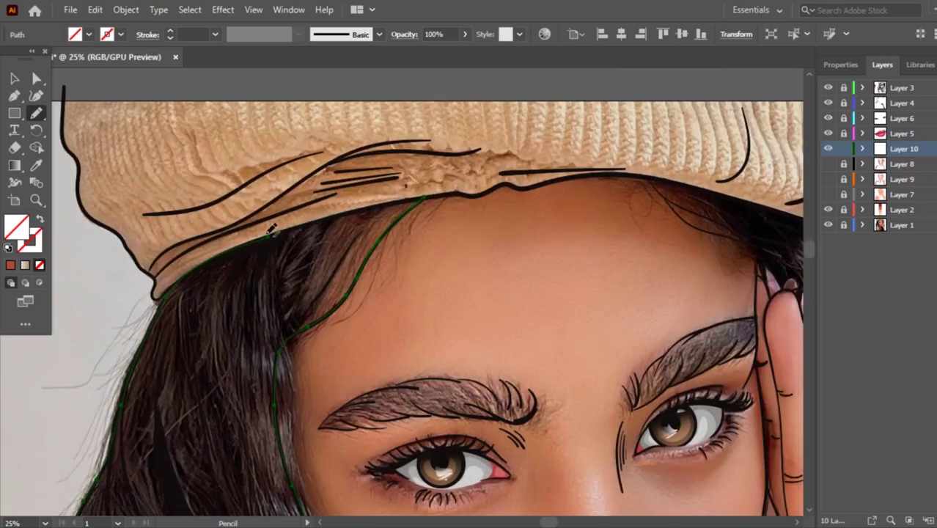
drag(281, 230, 350, 212)
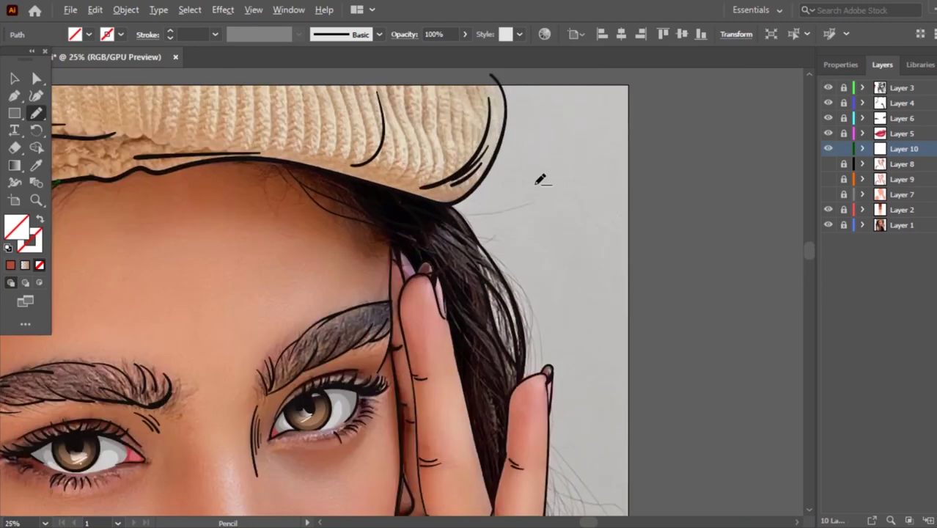
scroll(541, 180, up, 1)
mouse_move(198, 146)
mouse_down()
mouse_move(364, 278)
mouse_move(396, 284)
mouse_up()
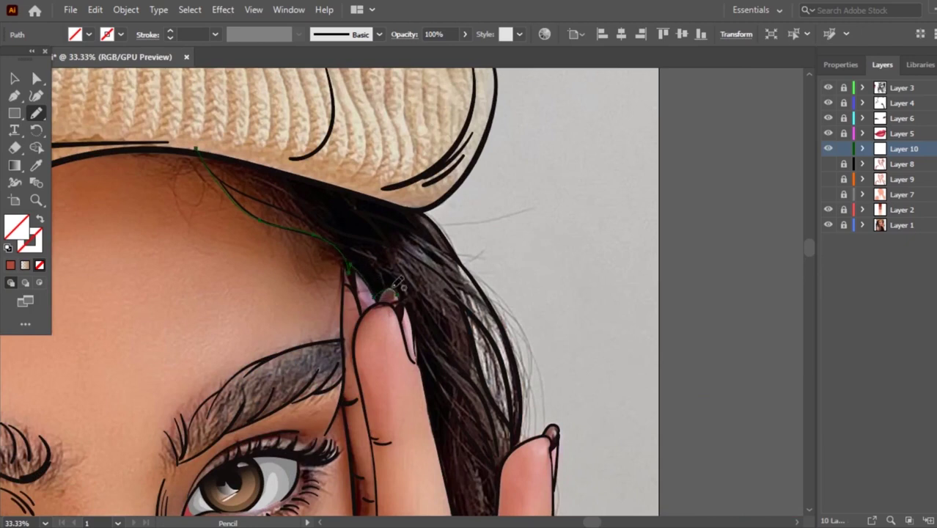
Carry the outline down beside the finger and back up to the fingertip.
drag(411, 301, 441, 455)
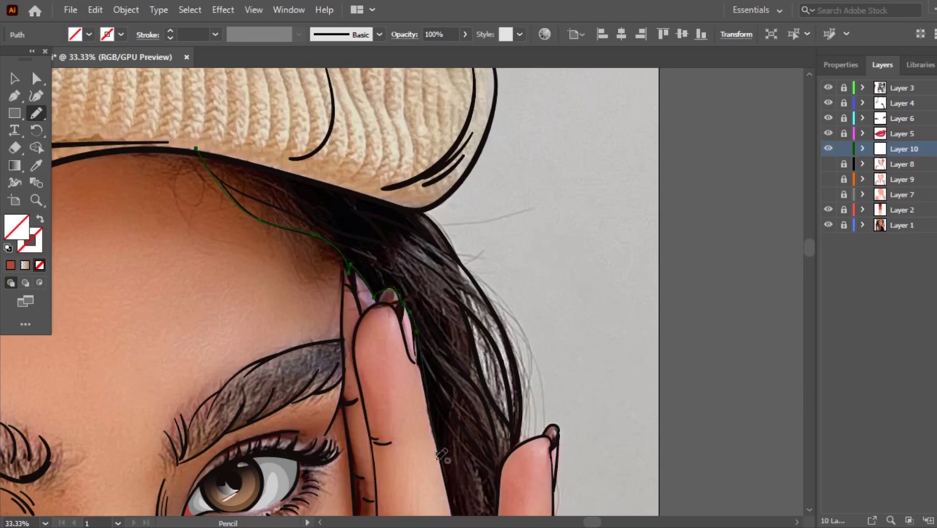
scroll(441, 449, down, 1)
scroll(442, 449, down, 1)
scroll(483, 323, up, 2)
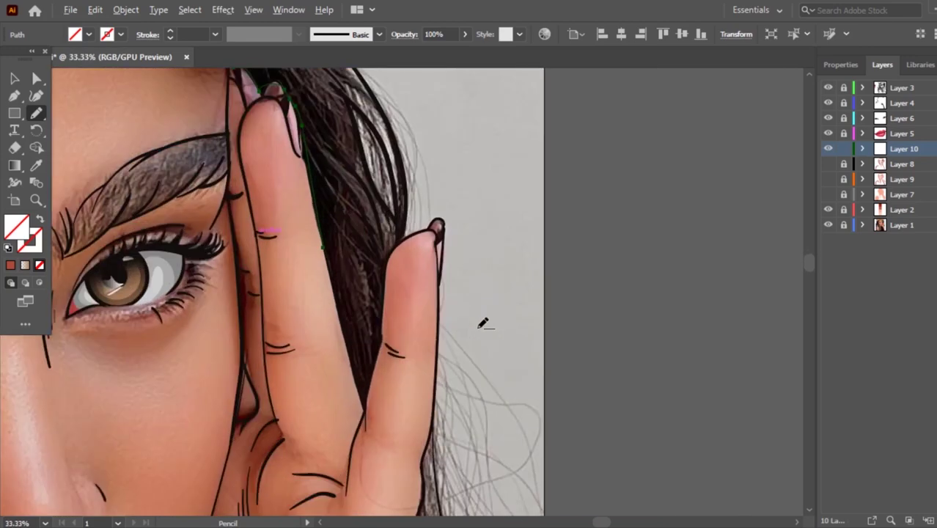
drag(330, 243, 364, 404)
drag(385, 335, 387, 308)
drag(391, 275, 436, 224)
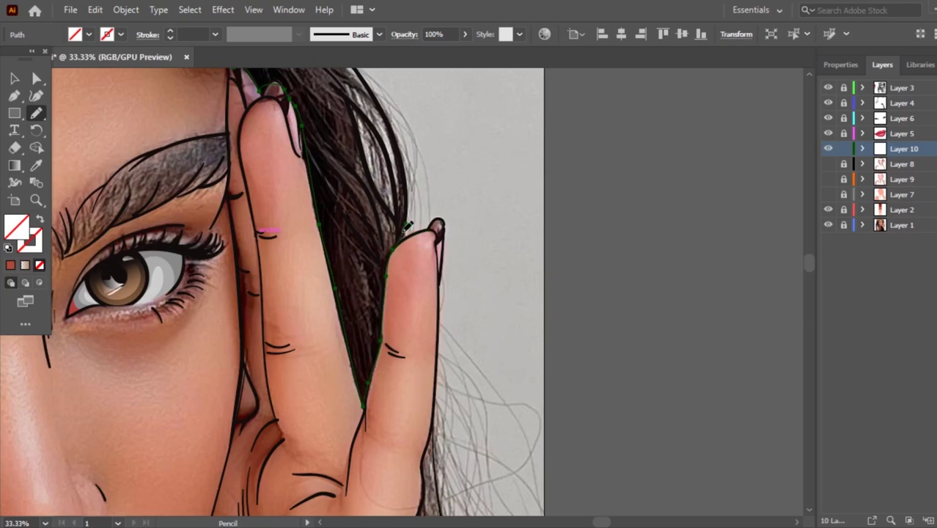
scroll(448, 146, up, 3)
Trace the hair edge down beside the hand and along the hat's lower edge.
scroll(460, 191, up, 1)
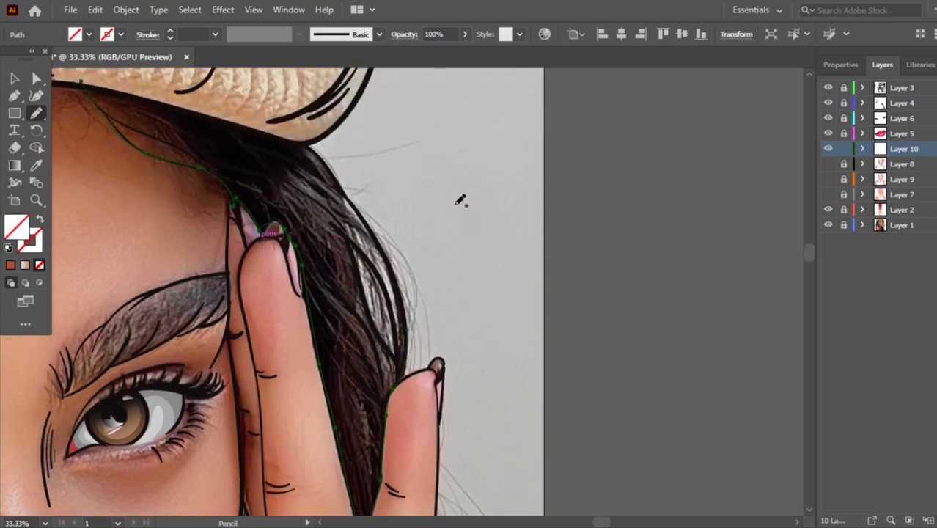
drag(382, 318, 402, 366)
mouse_move(323, 153)
mouse_down()
mouse_move(372, 218)
mouse_move(361, 179)
mouse_up()
drag(309, 138, 118, 90)
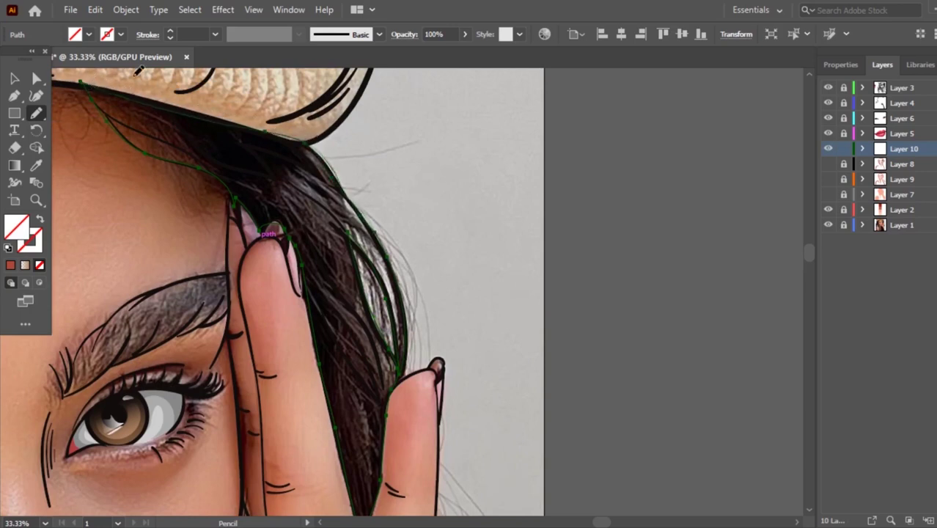
Redraw the hat-edge hair outline lower and refine the outline beside the fingers.
scroll(251, 88, up, 2)
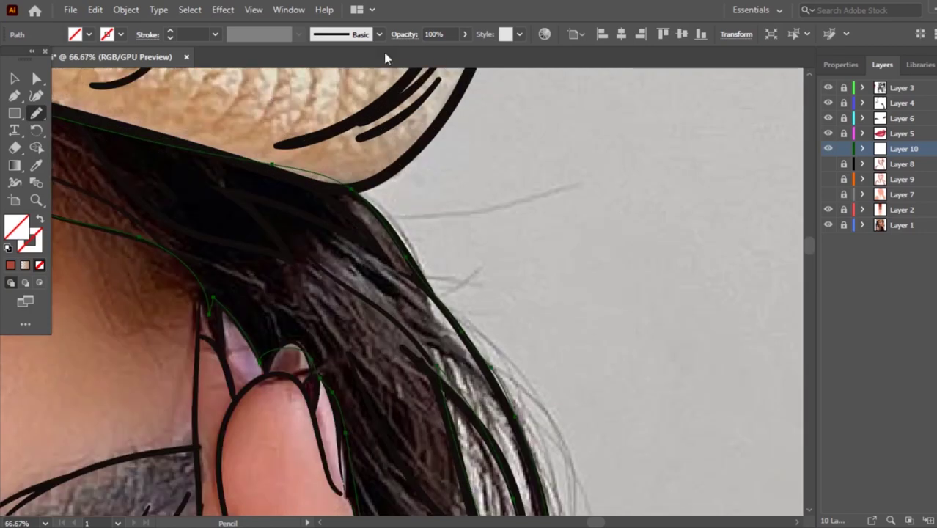
drag(304, 178, 372, 185)
scroll(557, 265, down, 2)
scroll(558, 264, up, 1)
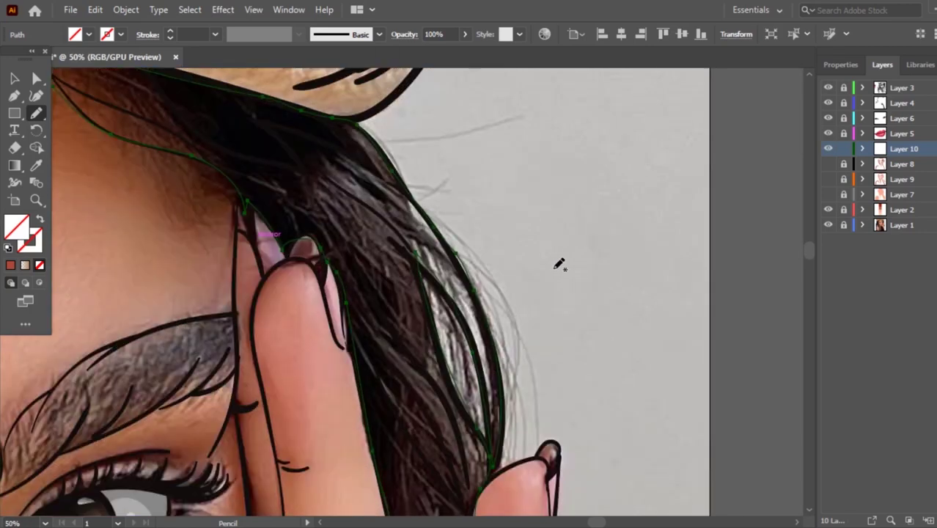
drag(474, 281, 479, 291)
scroll(533, 221, down, 1)
scroll(534, 221, down, 1)
scroll(339, 265, down, 1)
scroll(339, 266, right, 1)
scroll(432, 324, up, 1)
scroll(428, 294, up, 1)
scroll(429, 267, down, 2)
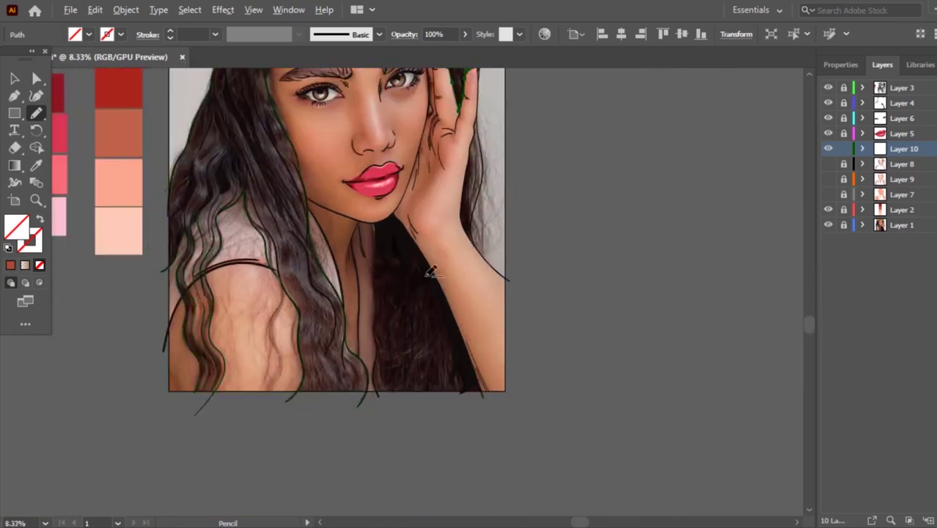
scroll(421, 275, up, 2)
scroll(421, 274, down, 3)
Draw a closed outline around the dark hair below the chin, along the bottom and arm.
scroll(374, 254, down, 1)
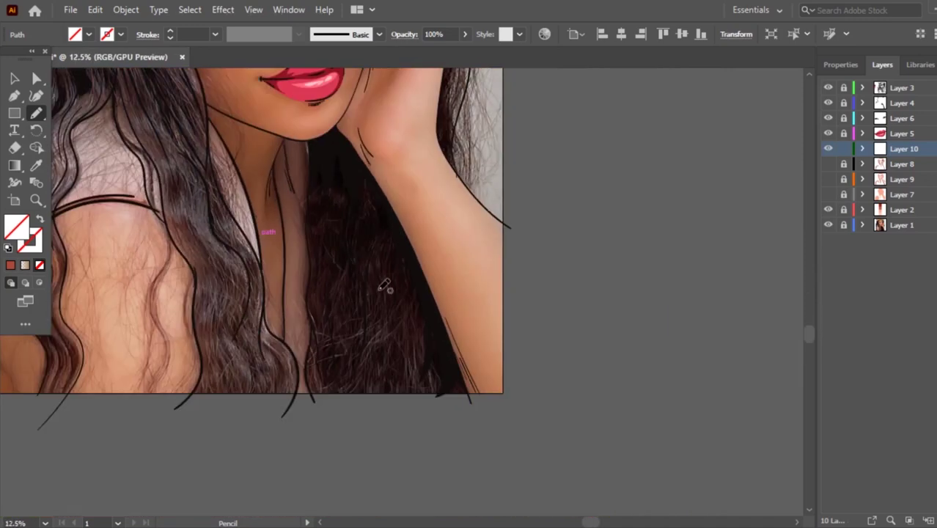
scroll(383, 282, up, 1)
mouse_move(296, 103)
mouse_down()
mouse_move(286, 280)
mouse_move(293, 448)
mouse_move(301, 372)
mouse_up()
mouse_move(308, 425)
mouse_down()
mouse_move(346, 446)
mouse_move(504, 444)
mouse_move(472, 359)
mouse_up()
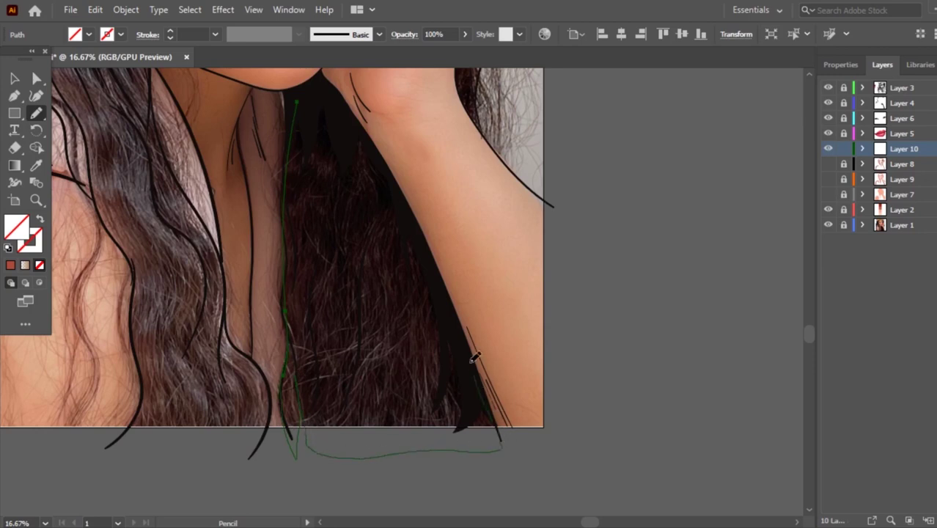
mouse_move(350, 117)
mouse_down()
mouse_move(313, 85)
mouse_move(300, 100)
mouse_up()
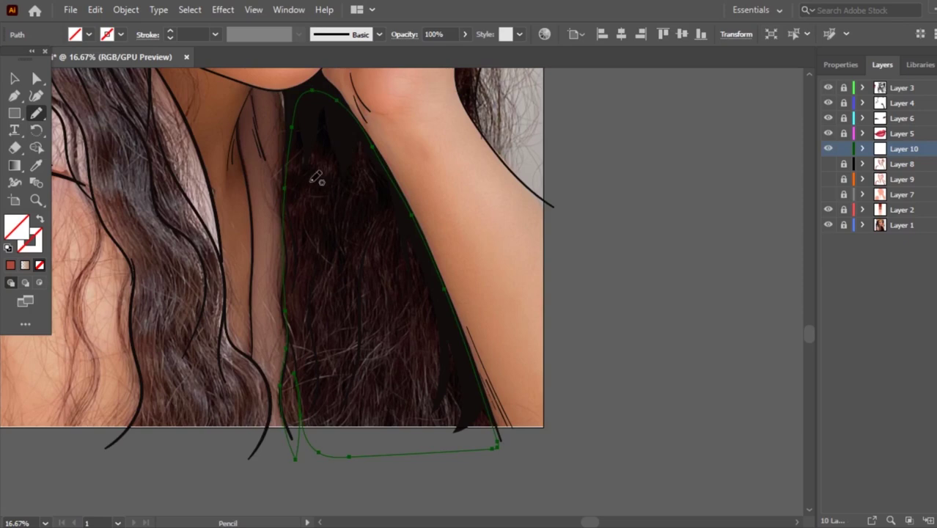
Redraw the outline's lower-left corner so it is smooth.
scroll(337, 217, up, 2)
scroll(310, 464, down, 2)
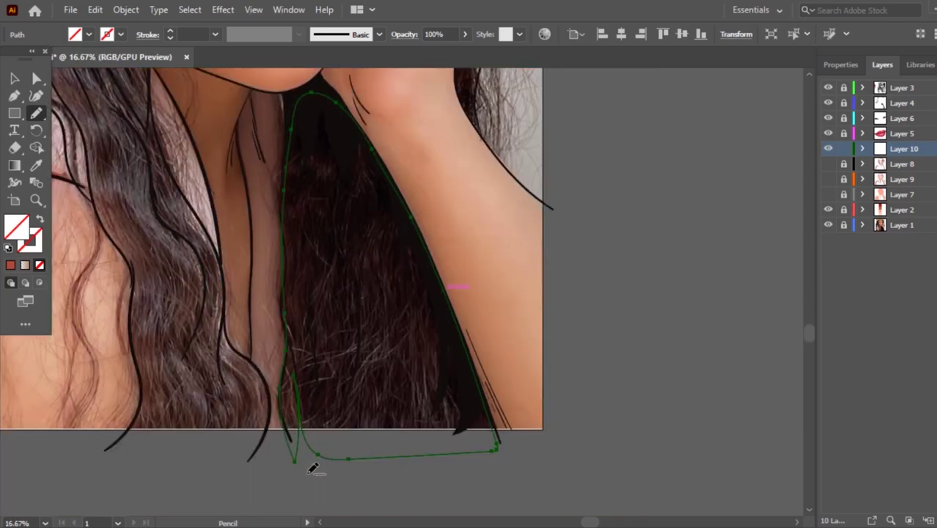
scroll(320, 444, up, 1)
drag(297, 440, 359, 446)
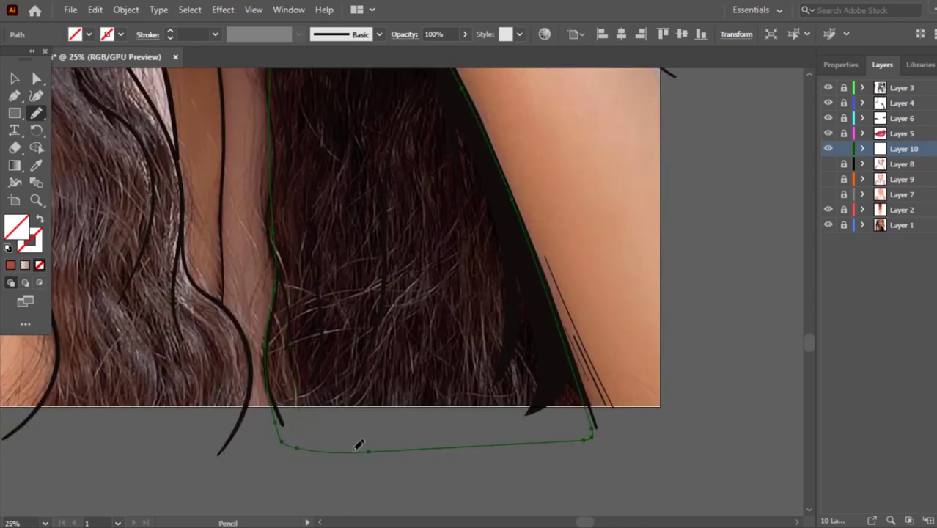
scroll(311, 343, down, 2)
scroll(501, 261, up, 3)
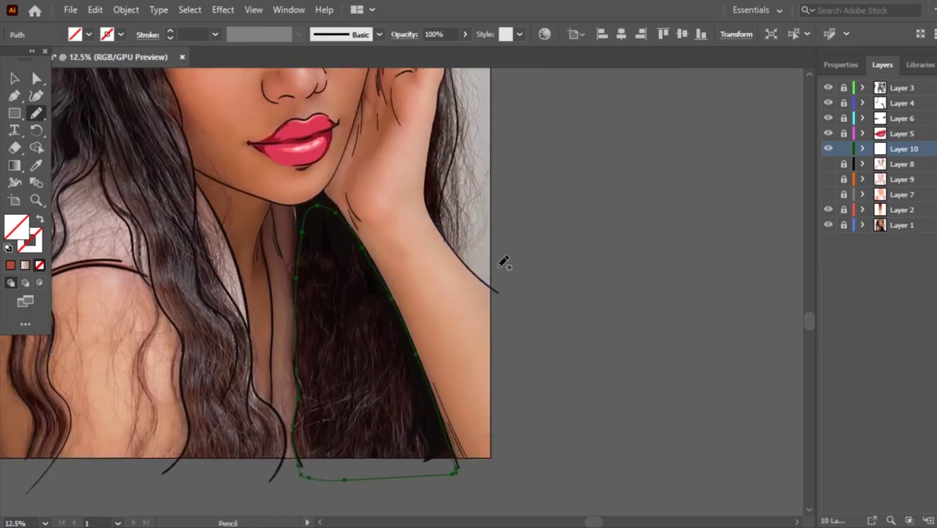
scroll(501, 261, up, 1)
scroll(332, 272, up, 2)
scroll(449, 310, up, 1)
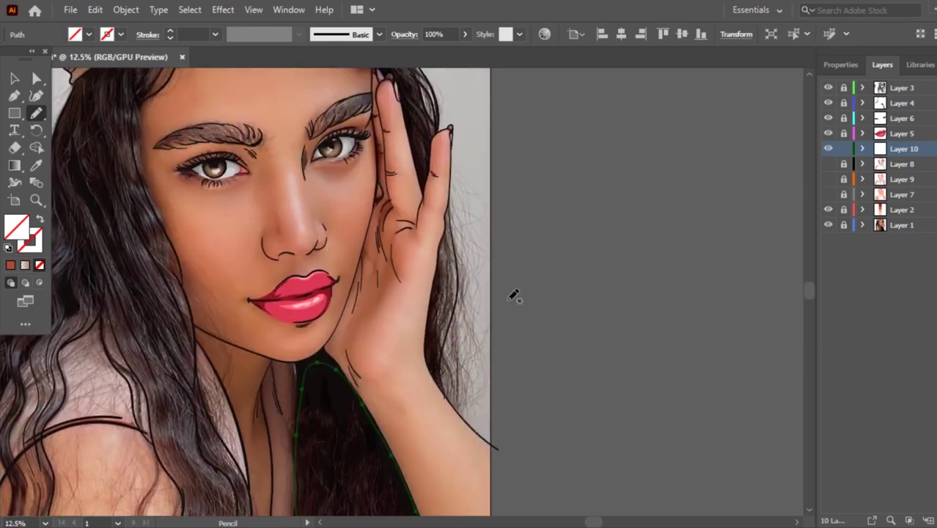
scroll(498, 262, up, 1)
scroll(486, 258, up, 1)
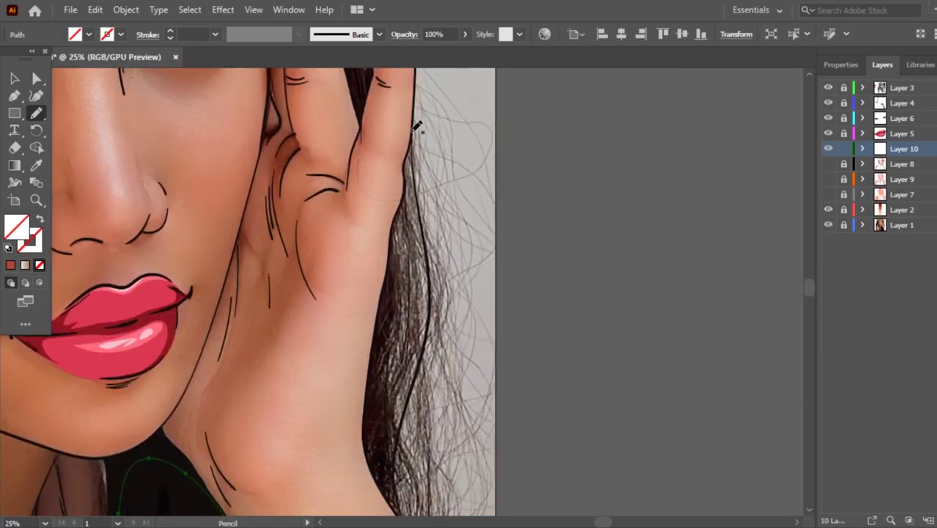
Trace the hair edge beside the hand up toward the fingers.
mouse_move(425, 218)
mouse_down()
mouse_move(403, 507)
mouse_move(383, 474)
mouse_move(377, 427)
mouse_move(371, 449)
mouse_up()
mouse_move(370, 391)
mouse_down()
mouse_move(397, 244)
mouse_move(394, 264)
mouse_up()
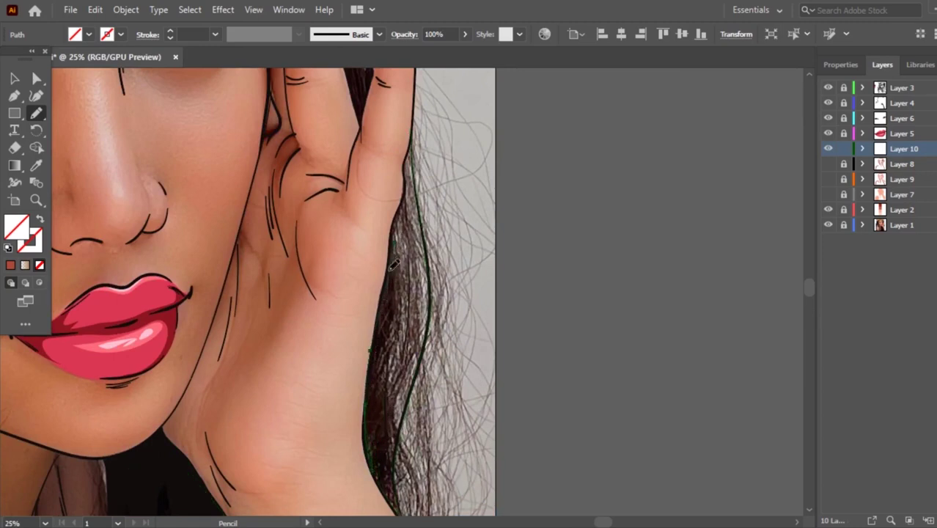
drag(395, 229, 406, 222)
mouse_move(405, 185)
mouse_down()
mouse_move(410, 148)
mouse_move(411, 176)
mouse_up()
scroll(414, 286, up, 1)
scroll(422, 297, down, 1)
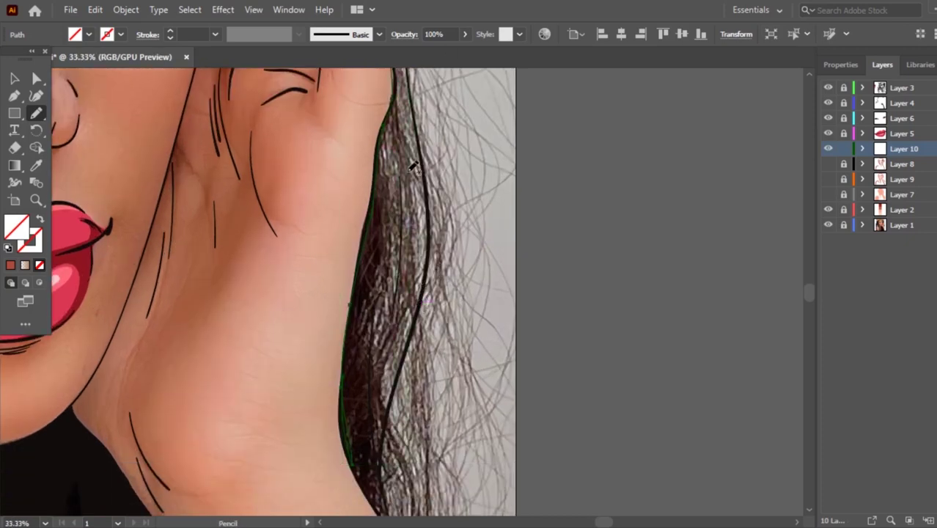
Redraw the neck-side hair outline up toward the fingers and zoom out to the portrait.
key(ctrl)
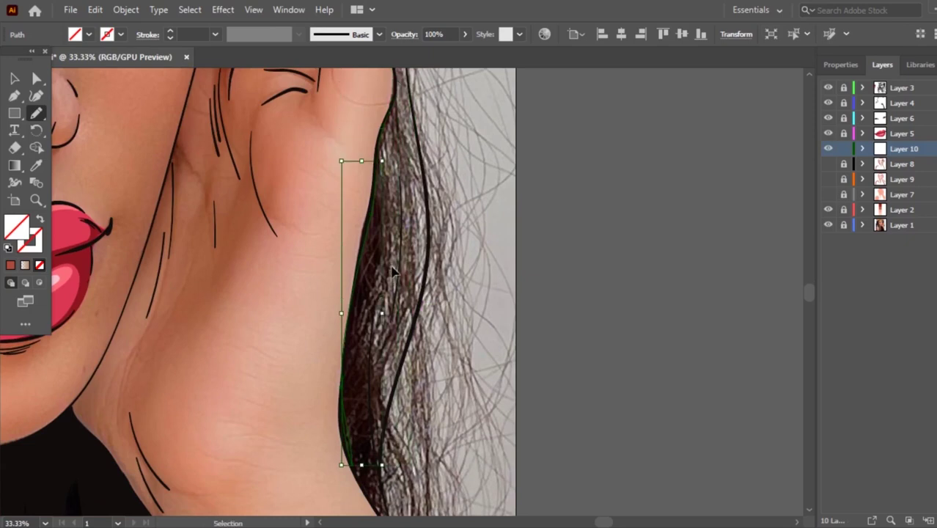
drag(353, 372, 382, 151)
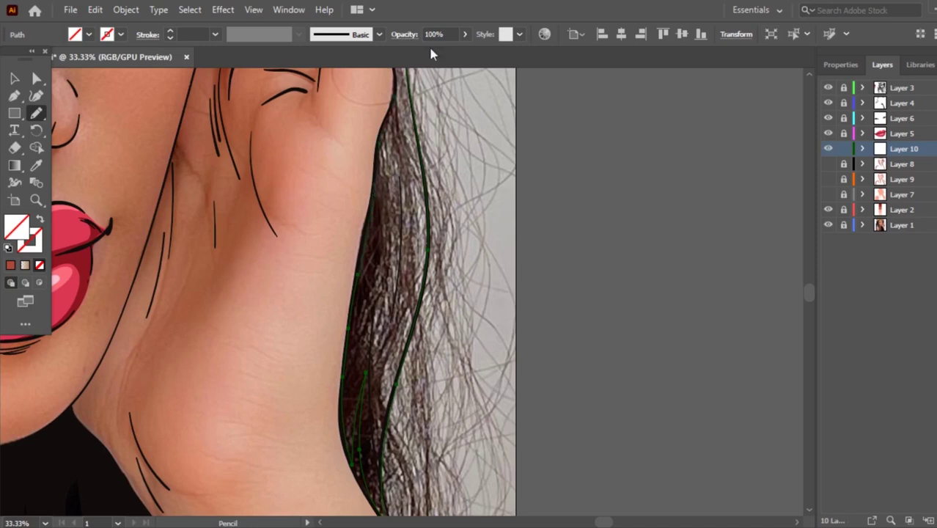
scroll(440, 83, up, 3)
drag(417, 229, 416, 207)
drag(424, 257, 409, 176)
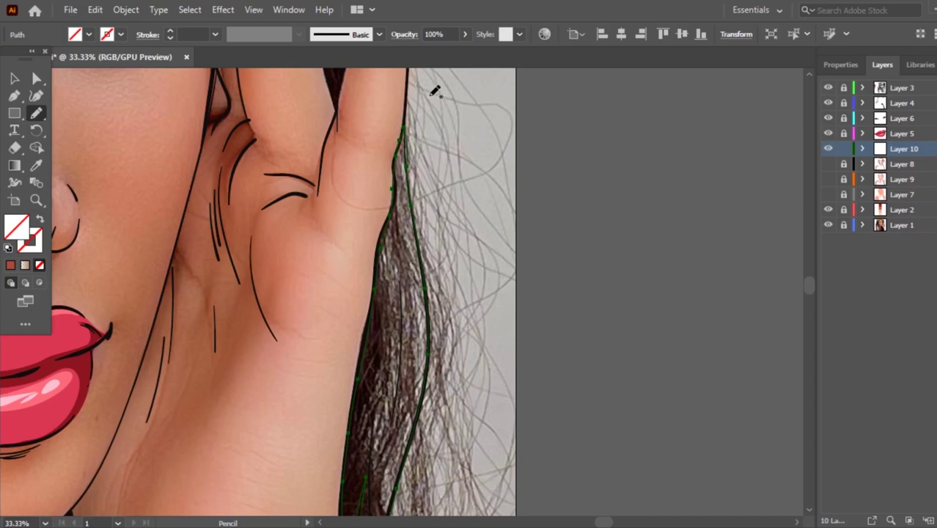
key(ctrl+minus)
key(ctrl+minus)
key(ctrl+minus)
key(ctrl+minus)
key(ctrl+minus)
scroll(652, 226, up, 1)
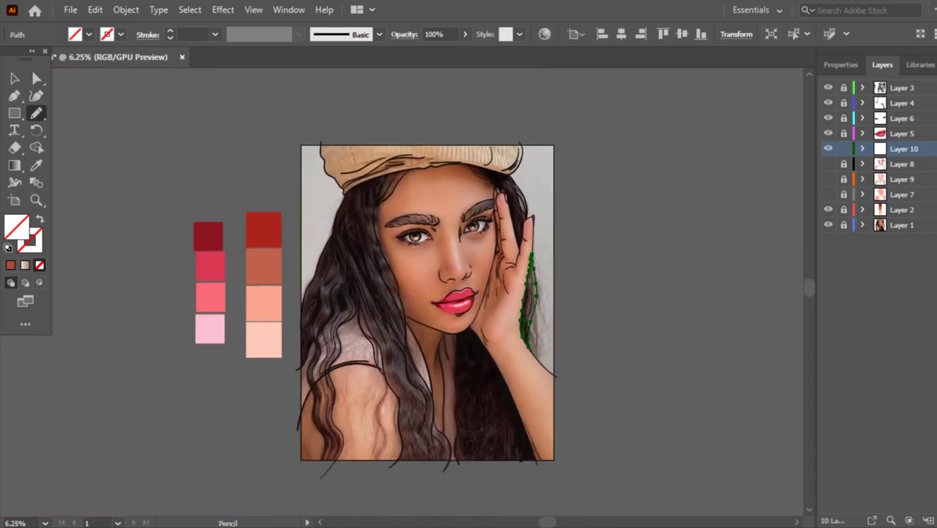
Zoom in on the face and give the hair outline a yellow stroke.
key(ctrl+plus)
key(ctrl+plus)
key(ctrl+plus)
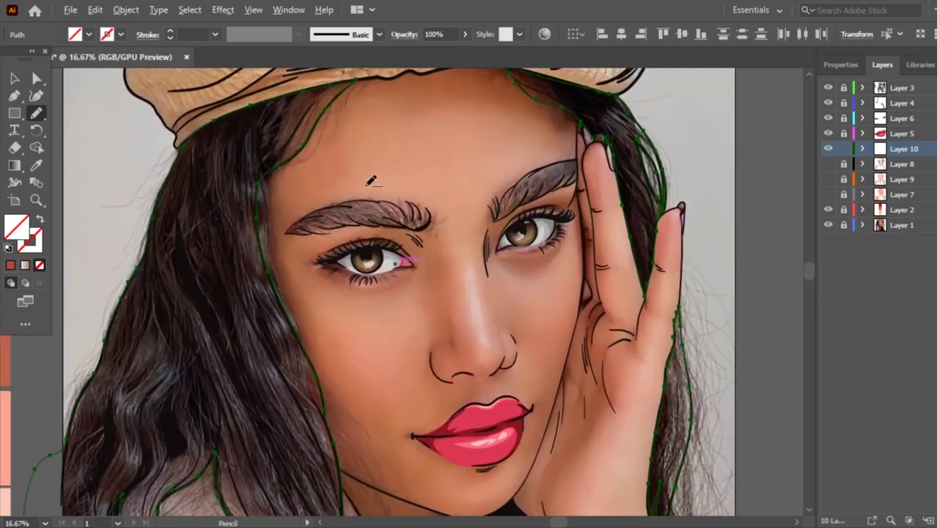
key(ctrl+plus)
key(ctrl+plus)
key(ctrl+plus)
key(ctrl+plus)
drag(212, 363, 176, 350)
key(ctrl+minus)
key(ctrl+minus)
key(ctrl+minus)
key(ctrl+minus)
key(ctrl+minus)
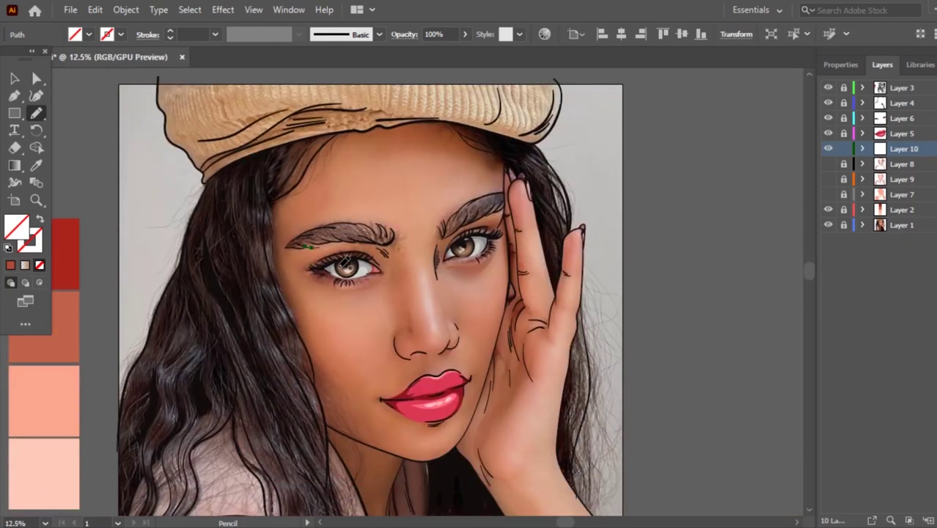
key(ctrl+plus)
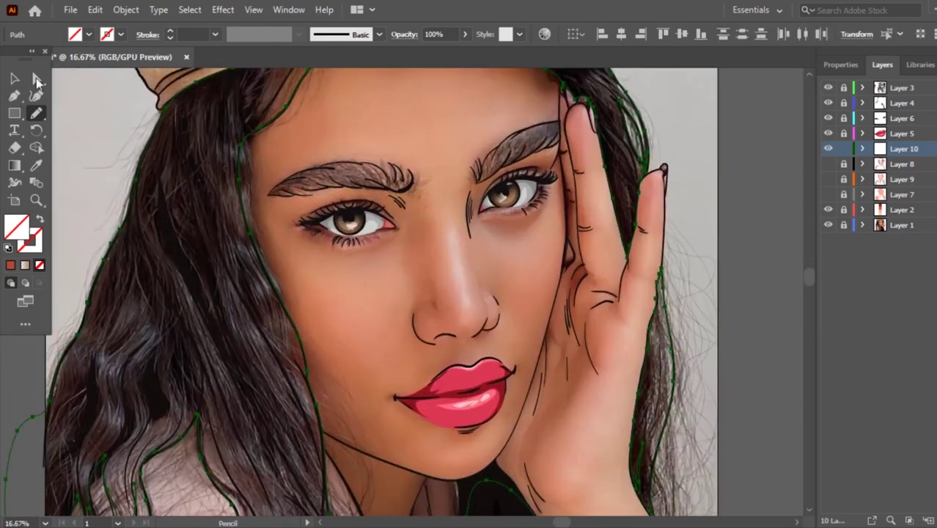
click(110, 36)
click(63, 58)
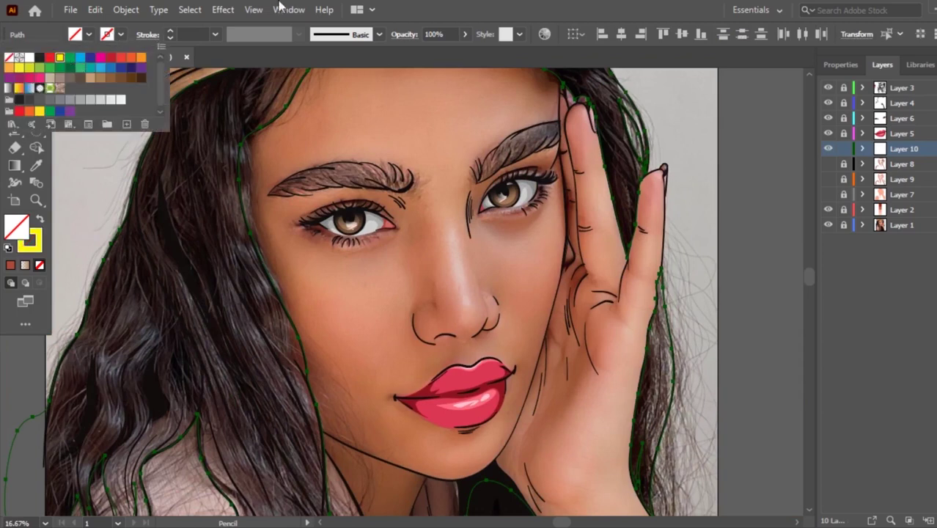
Deselect the outline and start the left eyebrow outline from its tip along the lower edge.
click(14, 78)
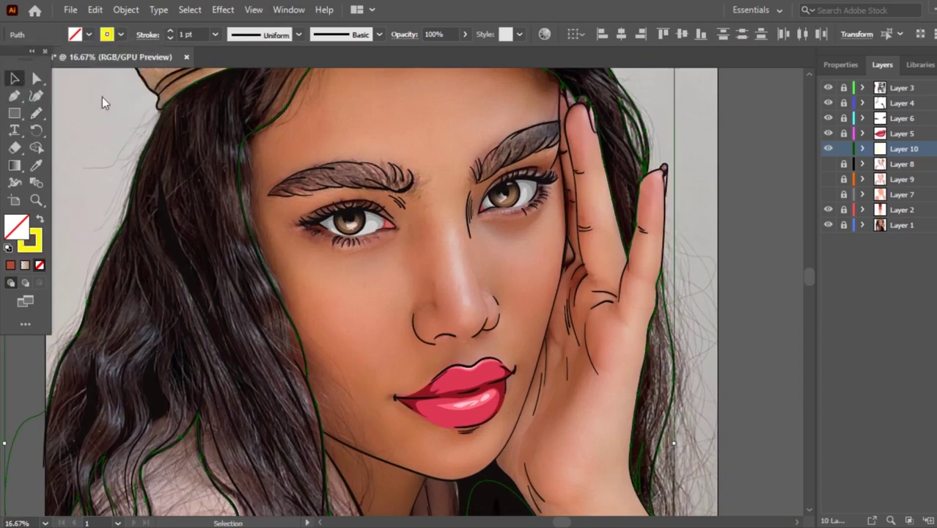
click(373, 120)
scroll(373, 121, up, 2)
scroll(265, 213, up, 1)
key(n)
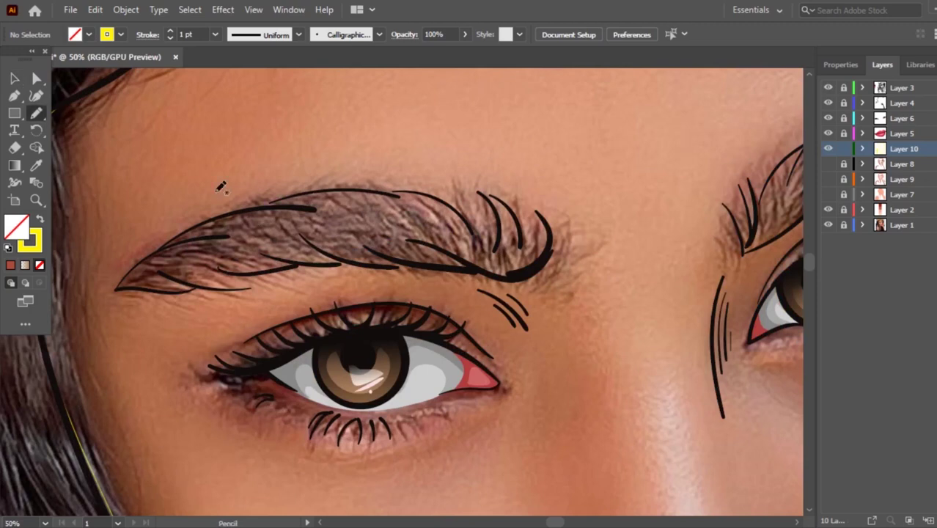
mouse_move(151, 258)
mouse_down()
mouse_move(144, 282)
mouse_move(156, 290)
mouse_up()
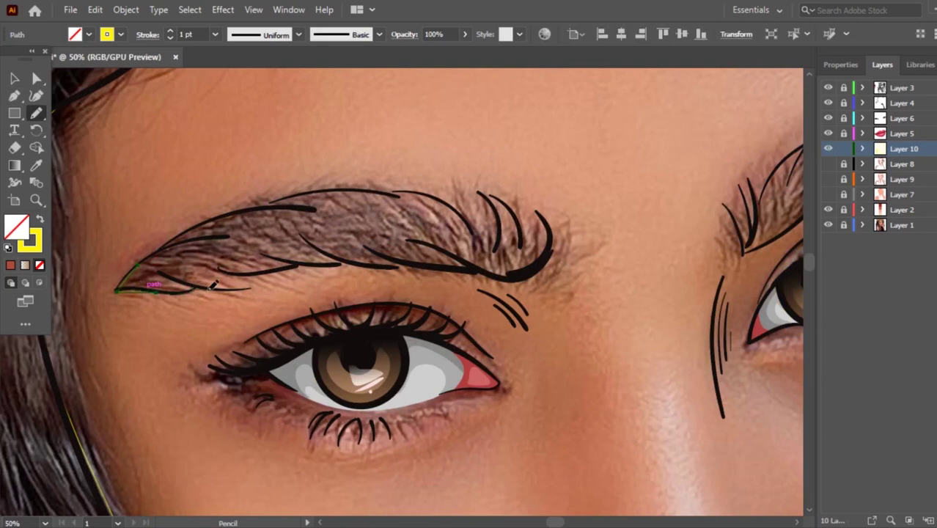
drag(237, 276, 228, 271)
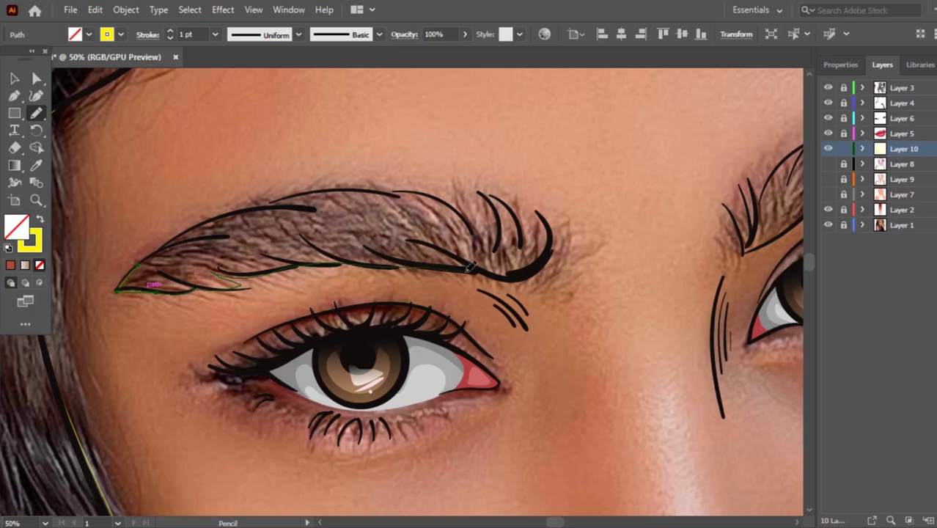
Trace the eyebrow's right curl and top edge, closing the outline at the left tip.
drag(534, 244, 524, 211)
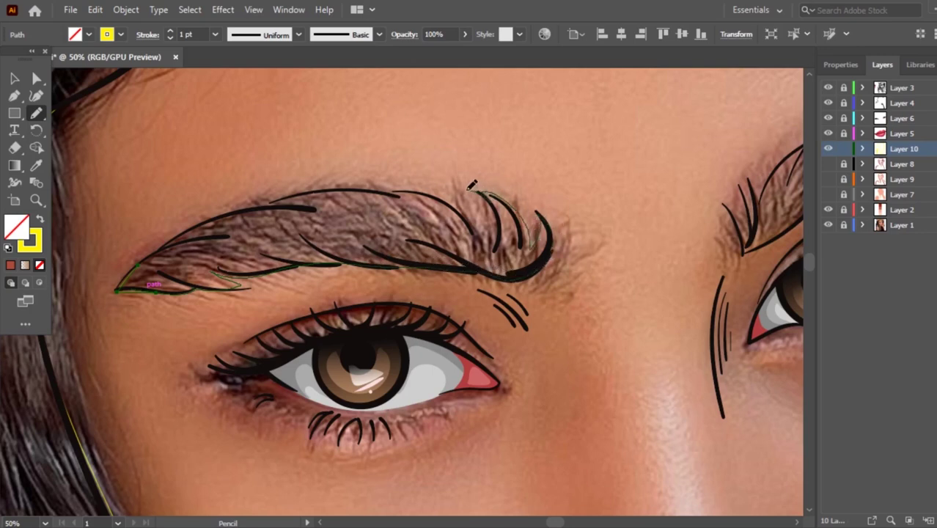
drag(362, 178, 282, 193)
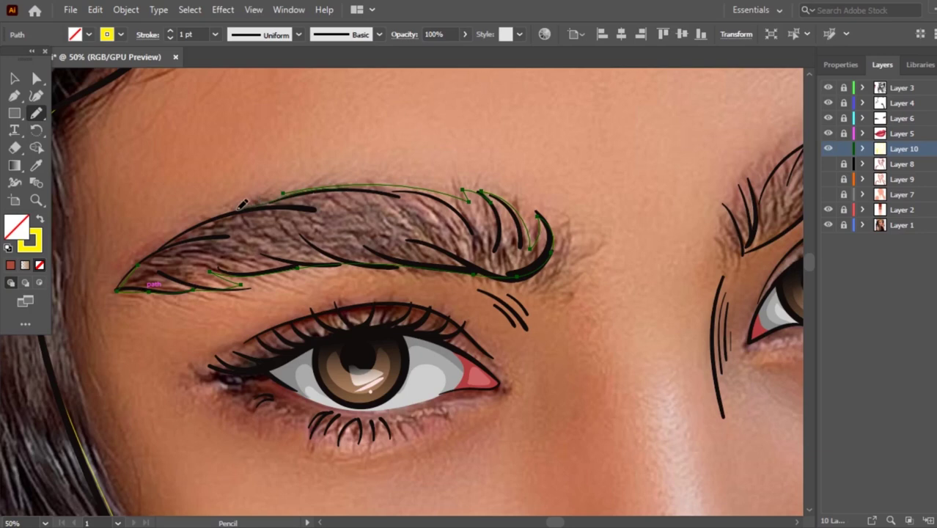
drag(188, 225, 136, 262)
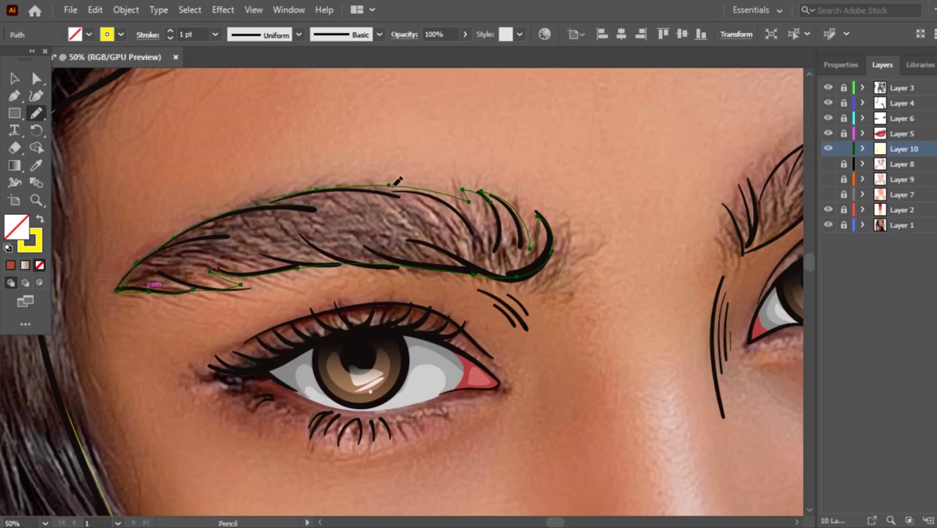
drag(490, 194, 477, 216)
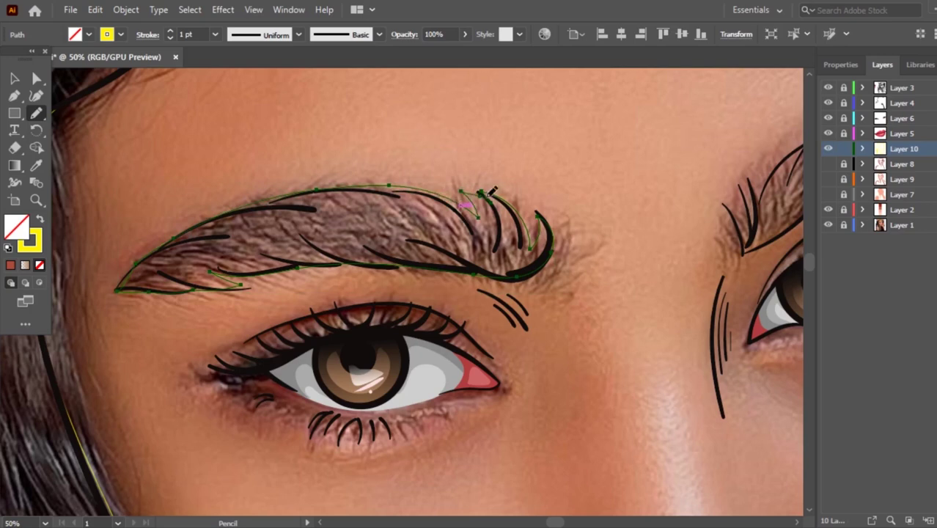
scroll(407, 207, down, 3)
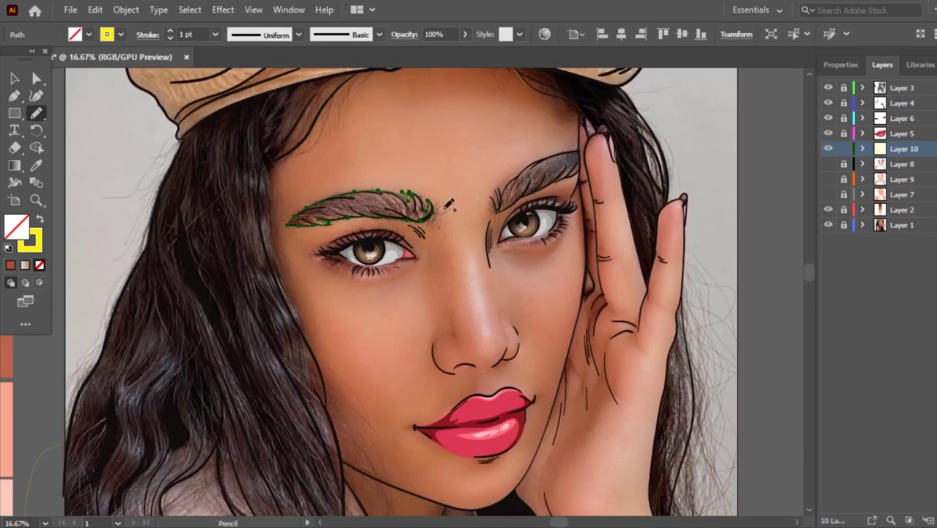
scroll(521, 141, up, 1)
scroll(522, 141, up, 1)
Outline the right eyebrow beside the hand, then select all traced hair and brow paths.
mouse_move(480, 99)
mouse_down()
mouse_move(388, 126)
mouse_move(279, 219)
mouse_move(268, 254)
mouse_move(290, 273)
mouse_move(334, 236)
mouse_up()
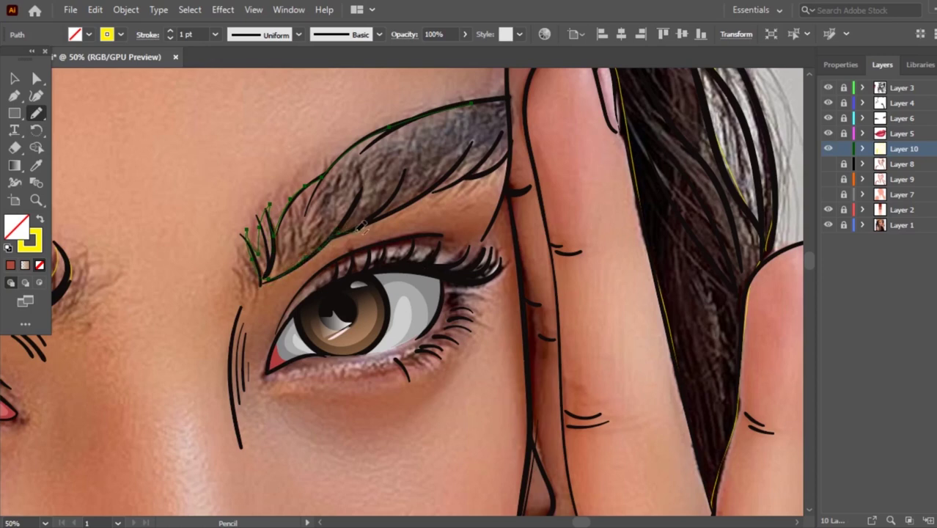
drag(396, 210, 445, 186)
drag(510, 151, 515, 111)
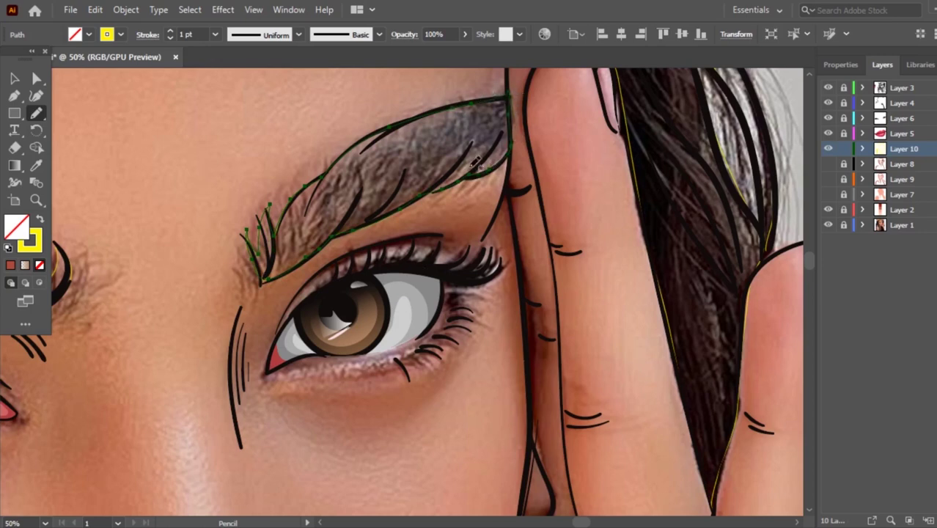
mouse_move(266, 207)
mouse_down()
mouse_move(278, 227)
mouse_move(267, 237)
mouse_move(244, 223)
mouse_move(258, 283)
mouse_up()
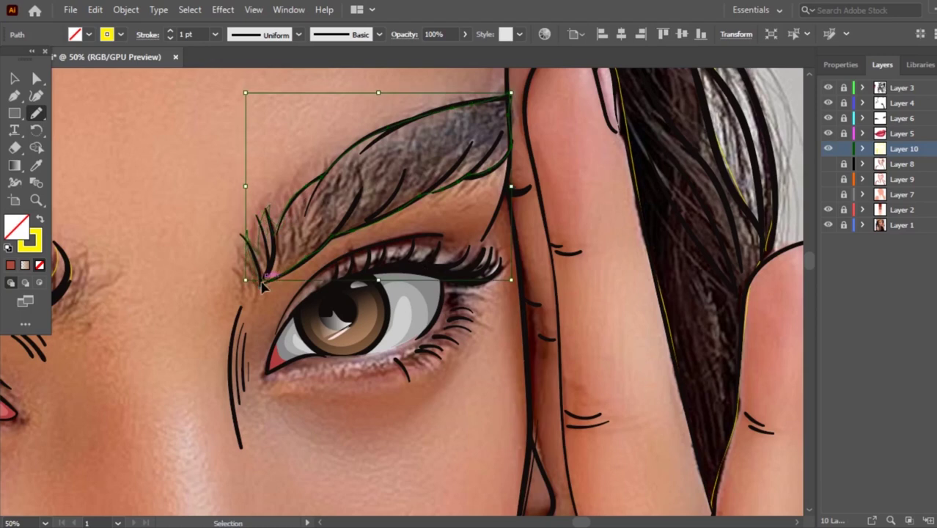
drag(241, 230, 250, 285)
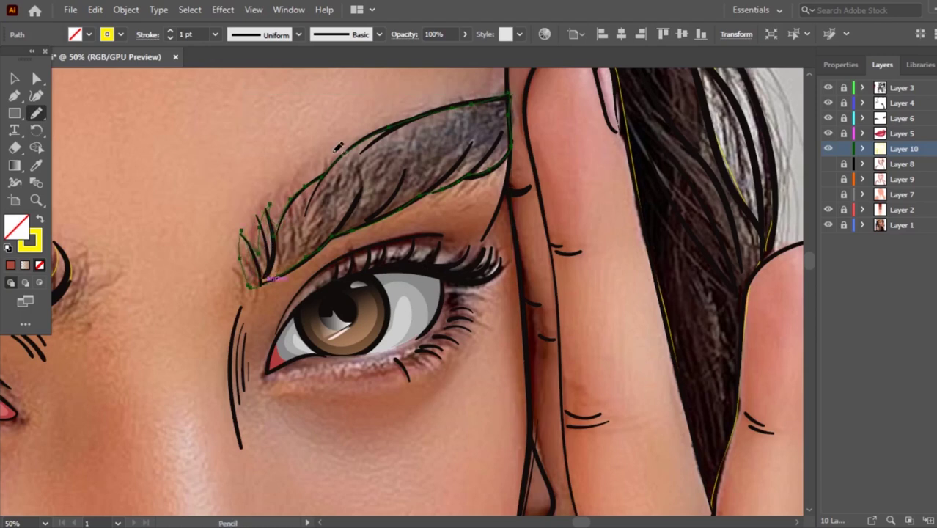
key(ctrl+0)
key(ctrl+a)
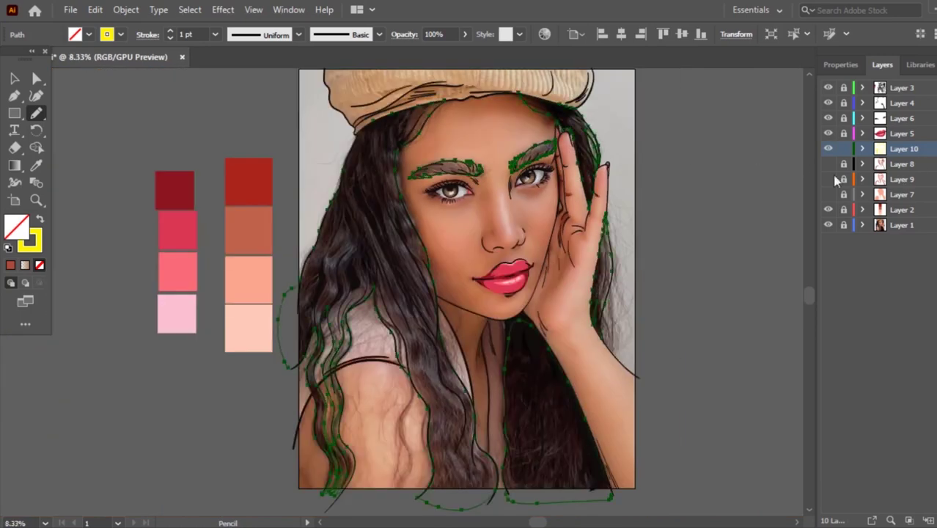
Swap the yellow stroke into a fill and reselect the filled hair shape.
click(38, 220)
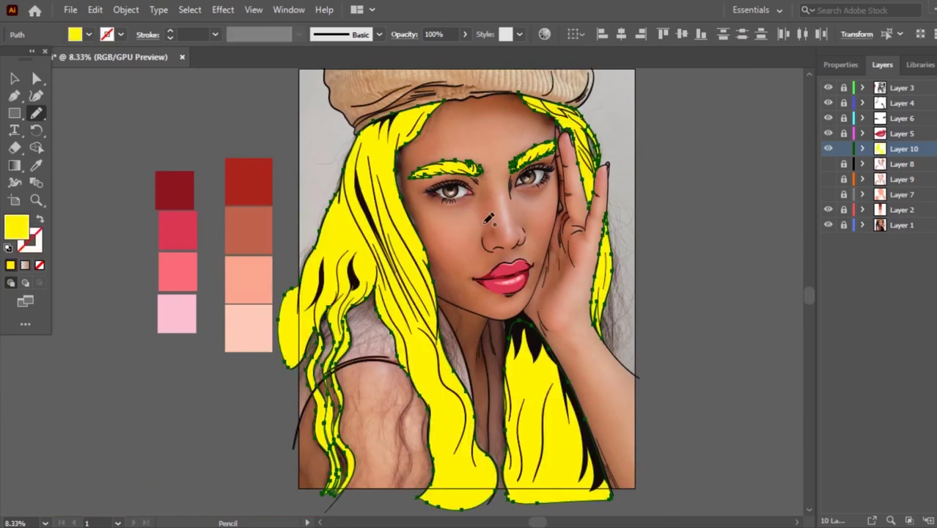
key(ctrl+equal)
key(v)
key(ctrl+minus)
click(654, 184)
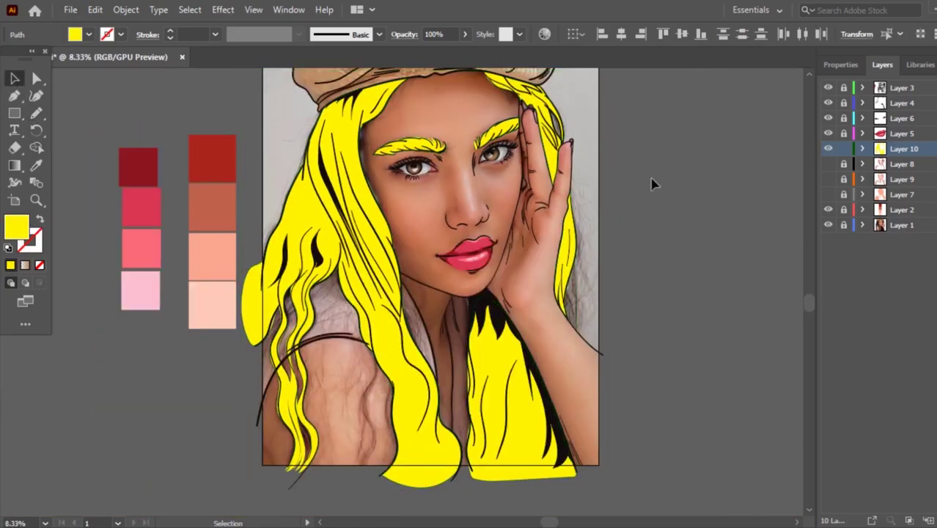
scroll(659, 185, up, 1)
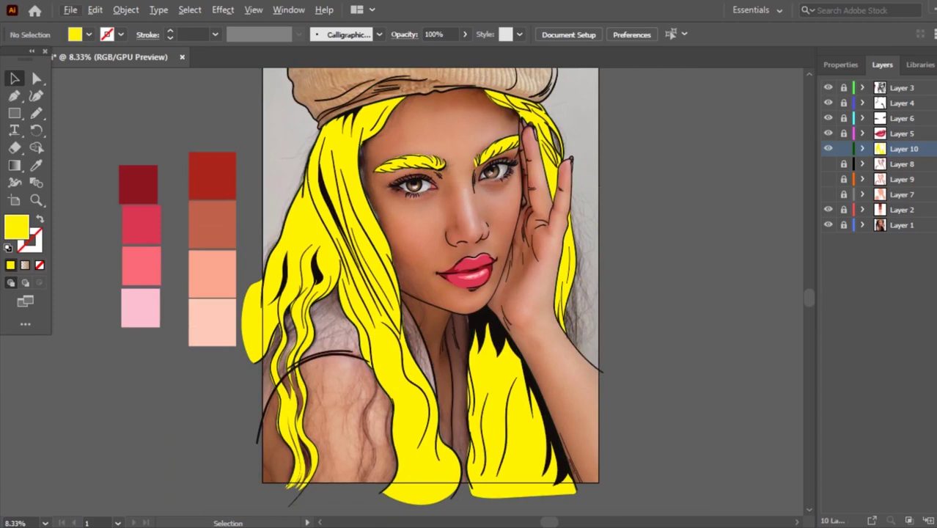
scroll(579, 223, up, 1)
scroll(572, 230, down, 2)
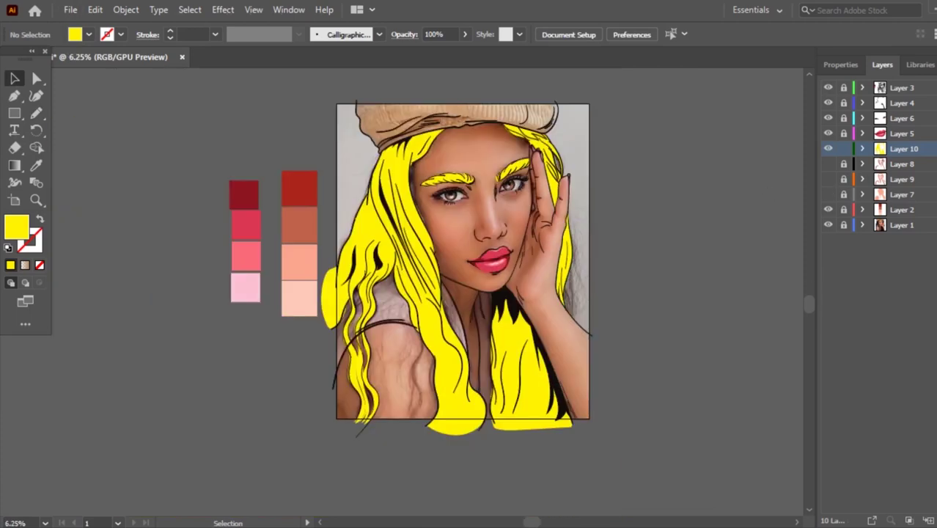
click(590, 335)
scroll(654, 198, up, 1)
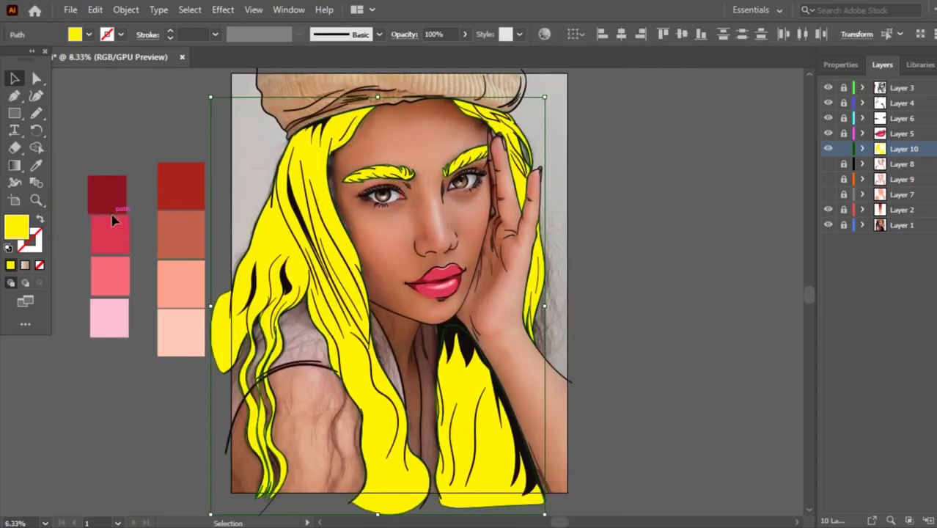
Set the hair and eyebrow fill to dark brown #491B07 in the Color Picker.
double_click(25, 222)
mouse_move(798, 392)
mouse_down()
mouse_move(797, 407)
mouse_move(797, 396)
mouse_up()
mouse_move(744, 371)
mouse_down()
mouse_move(742, 361)
mouse_move(755, 355)
mouse_up()
click(907, 231)
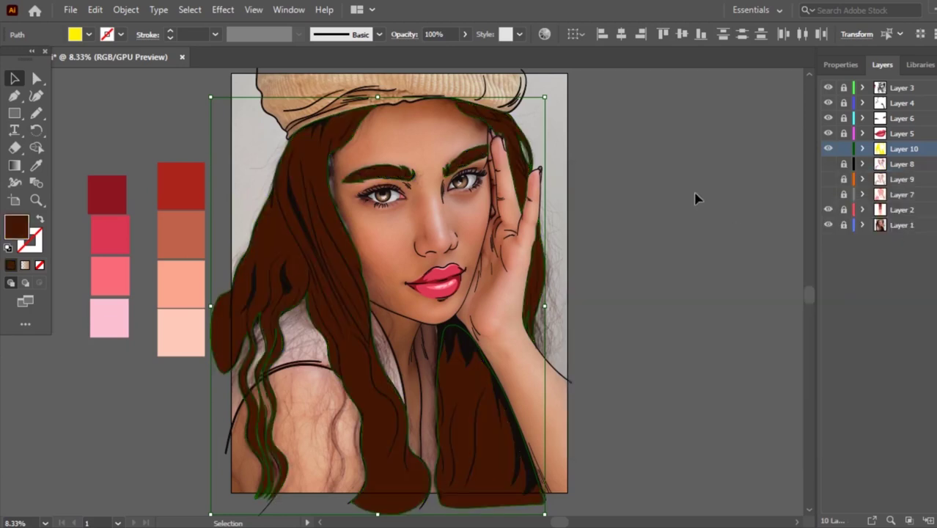
click(687, 179)
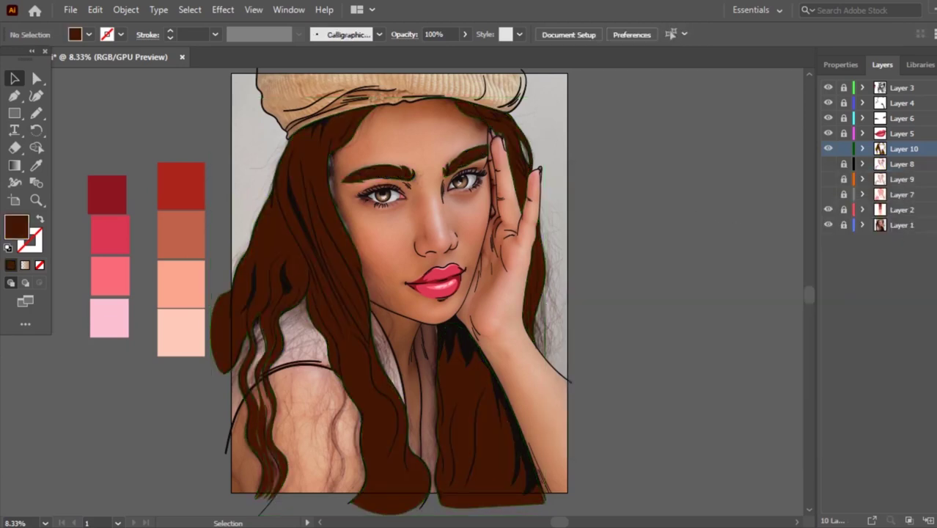
Redraw the hair path's edge with the Pencil along the left temple and cheek to cover the grey strip.
scroll(167, 250, up, 2)
scroll(176, 252, down, 2)
scroll(359, 154, up, 2)
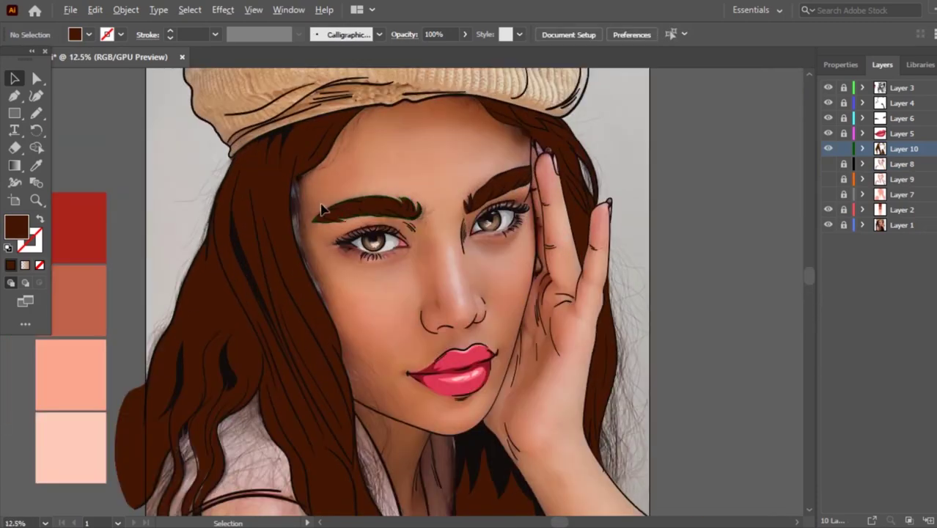
scroll(359, 154, up, 1)
scroll(253, 202, down, 1)
scroll(263, 178, up, 2)
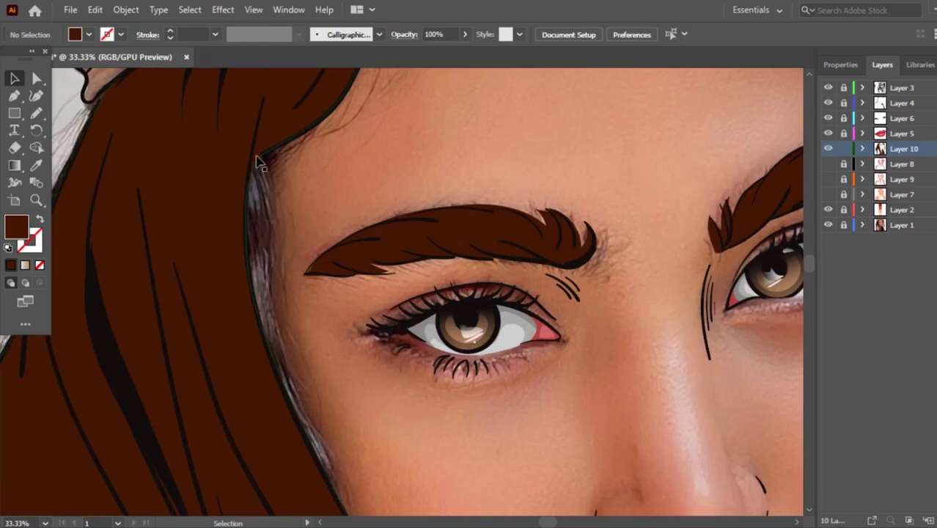
click(257, 160)
key(n)
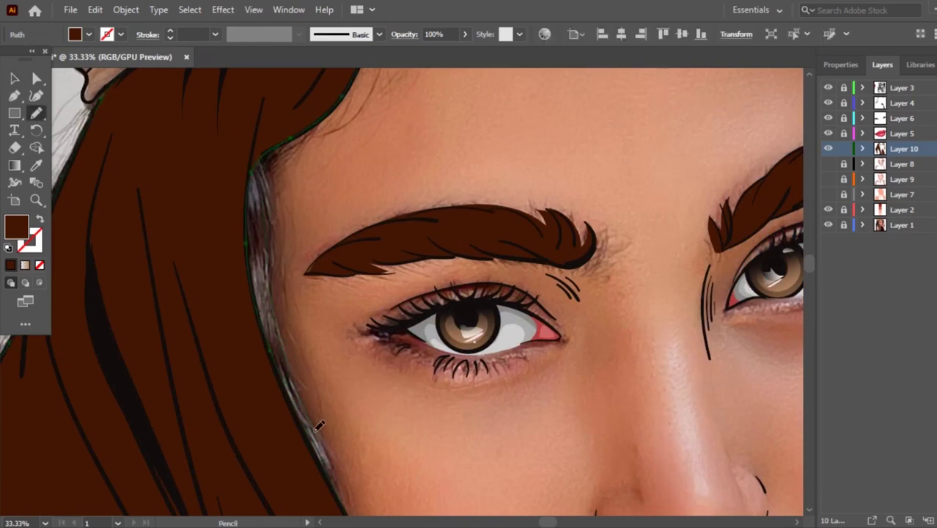
drag(342, 484, 295, 131)
drag(340, 469, 346, 498)
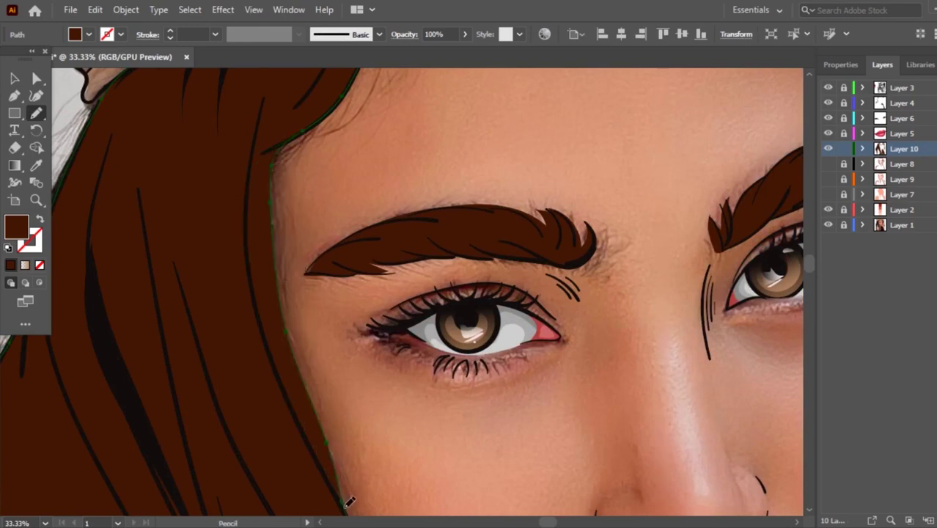
key(ctrl+minus)
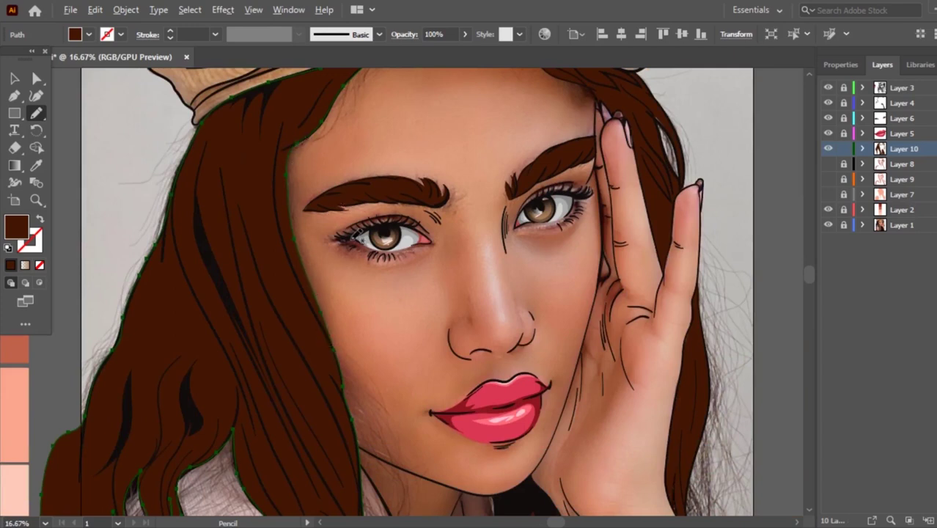
Redraw the forehead shadow's edge with the Pencil, curving from the hairline down along the hand.
key(ctrl+minus)
click(13, 77)
click(620, 437)
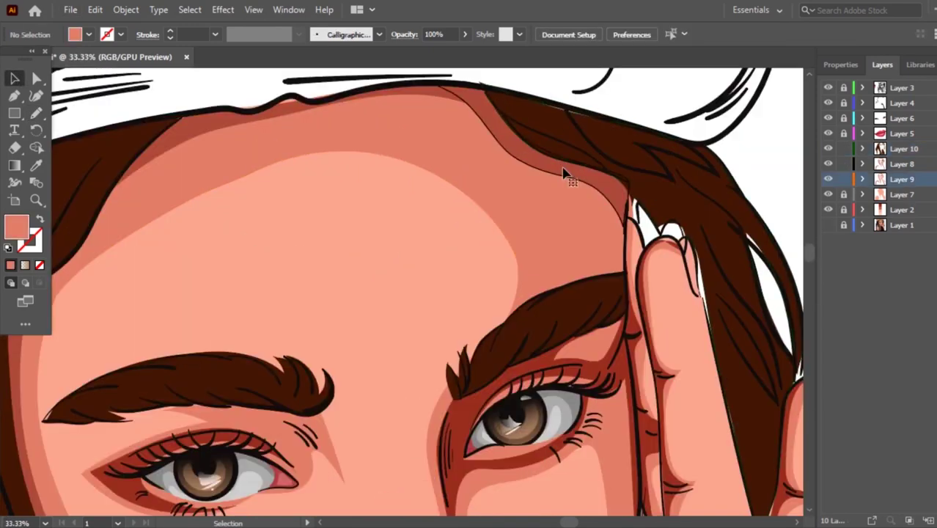
click(562, 173)
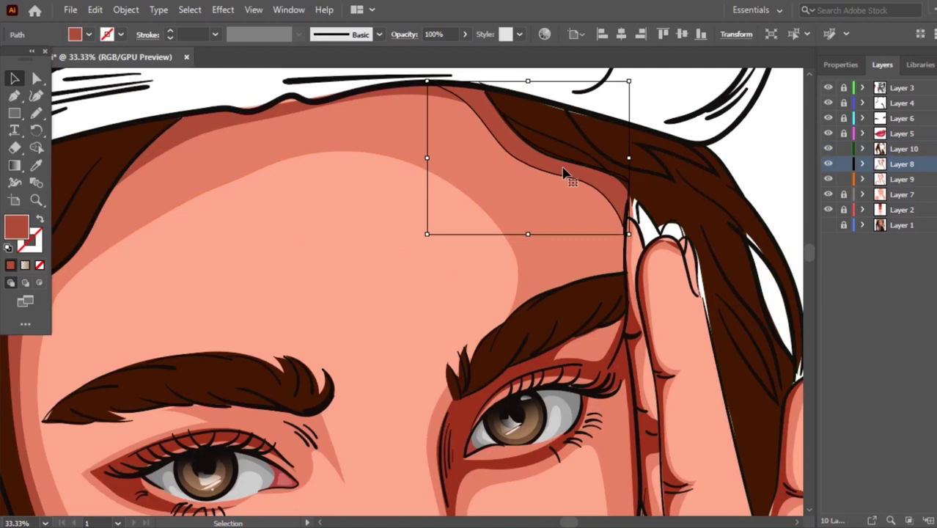
key(n)
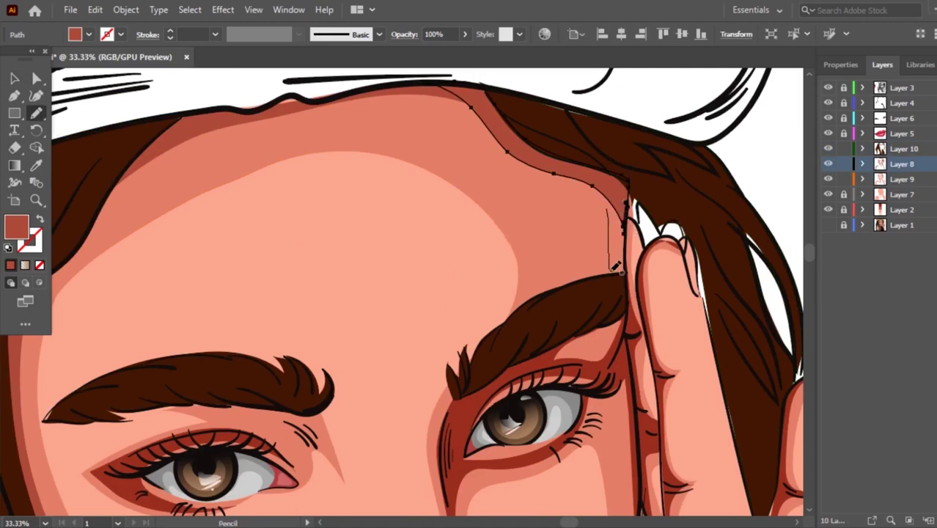
mouse_move(610, 200)
mouse_down()
mouse_move(630, 271)
mouse_move(628, 247)
mouse_move(388, 89)
mouse_move(464, 84)
mouse_up()
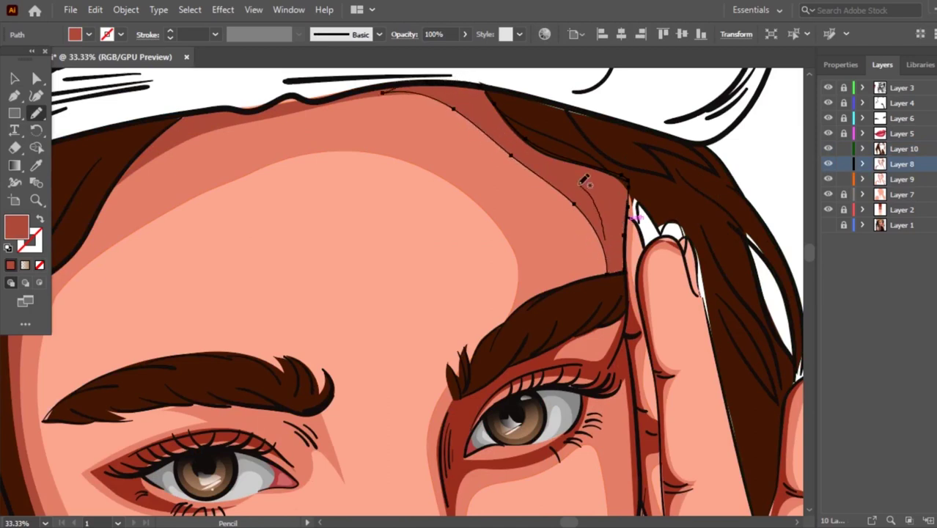
mouse_move(608, 268)
mouse_down()
mouse_move(552, 170)
mouse_move(406, 98)
mouse_up()
mouse_move(463, 116)
mouse_down()
mouse_move(567, 251)
mouse_move(619, 274)
mouse_move(507, 132)
mouse_move(568, 266)
mouse_move(617, 272)
mouse_up()
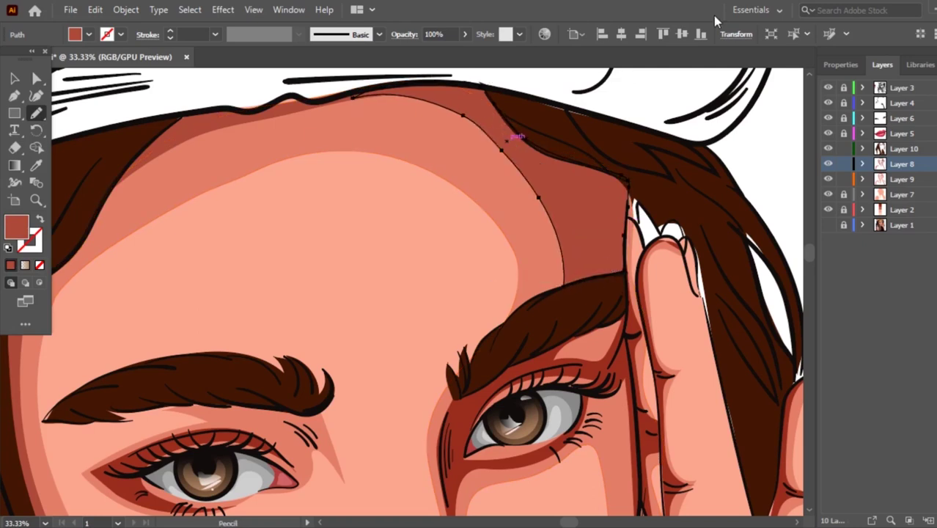
Refine the forehead shadow edge from brow to hairline and extend it down to the hand.
key(ctrl+minus)
key(ctrl+minus)
key(ctrl+minus)
key(ctrl+minus)
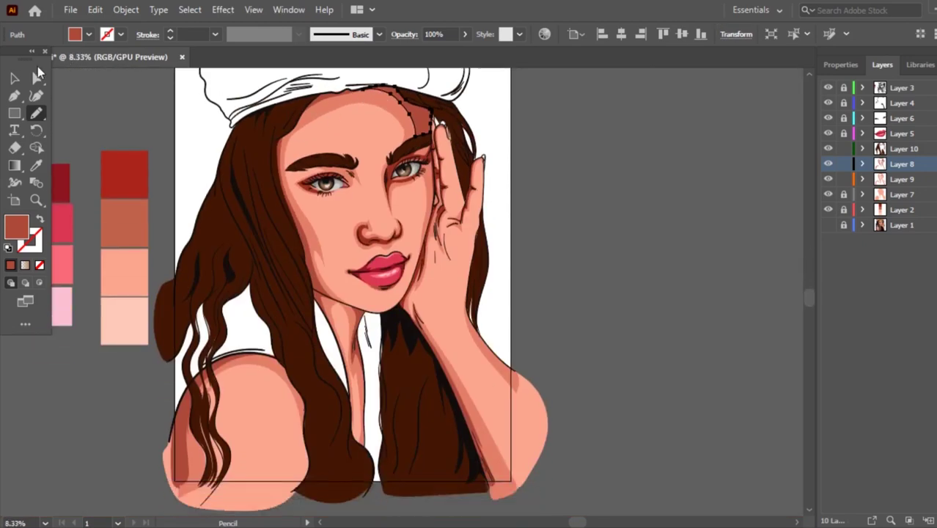
key(v)
click(532, 123)
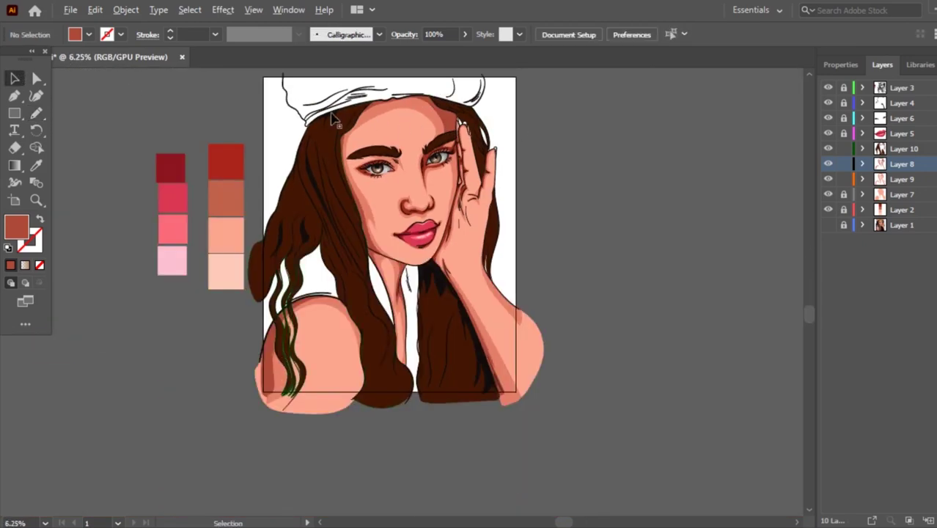
key(ctrl+plus)
key(ctrl+plus)
key(ctrl+plus)
click(517, 170)
key(n)
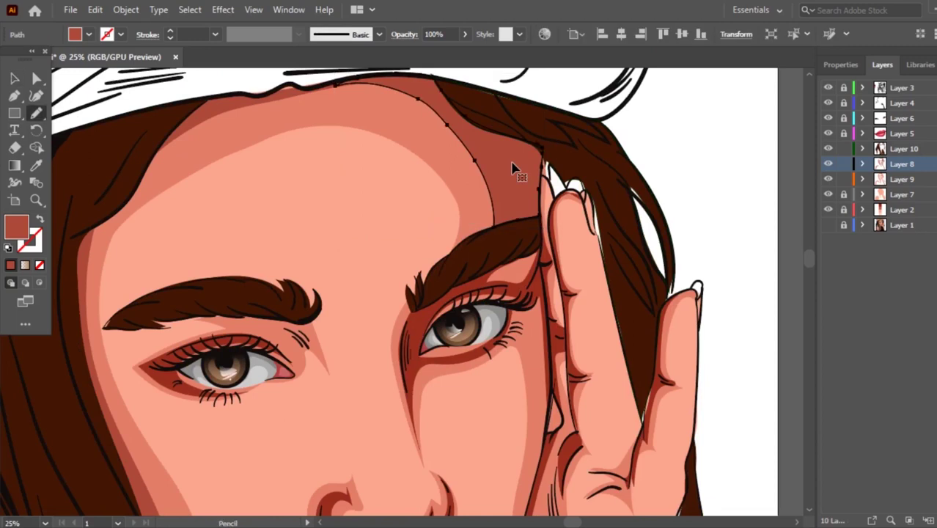
mouse_move(519, 214)
mouse_down()
mouse_move(417, 88)
mouse_move(535, 217)
mouse_move(423, 101)
mouse_move(543, 211)
mouse_up()
mouse_move(528, 174)
mouse_down()
mouse_move(451, 107)
mouse_move(360, 79)
mouse_move(498, 149)
mouse_up()
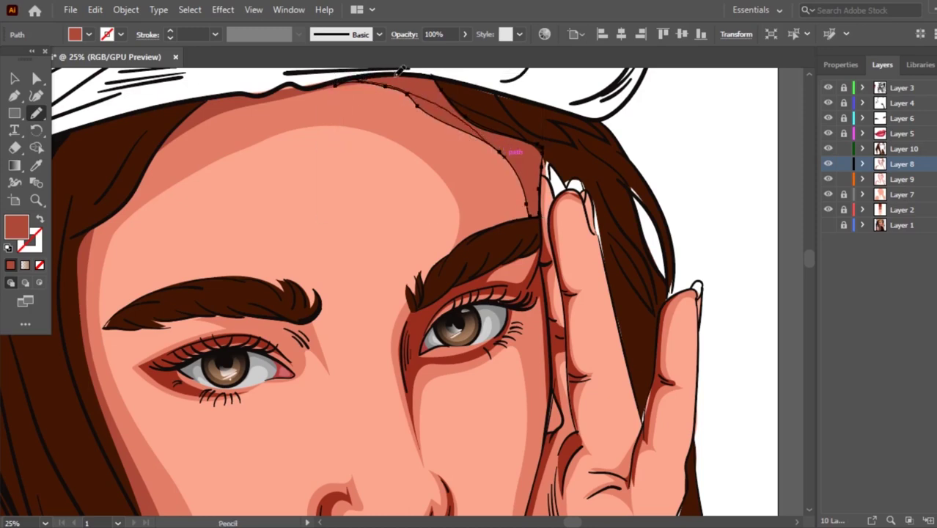
drag(504, 151, 359, 76)
drag(491, 142, 529, 216)
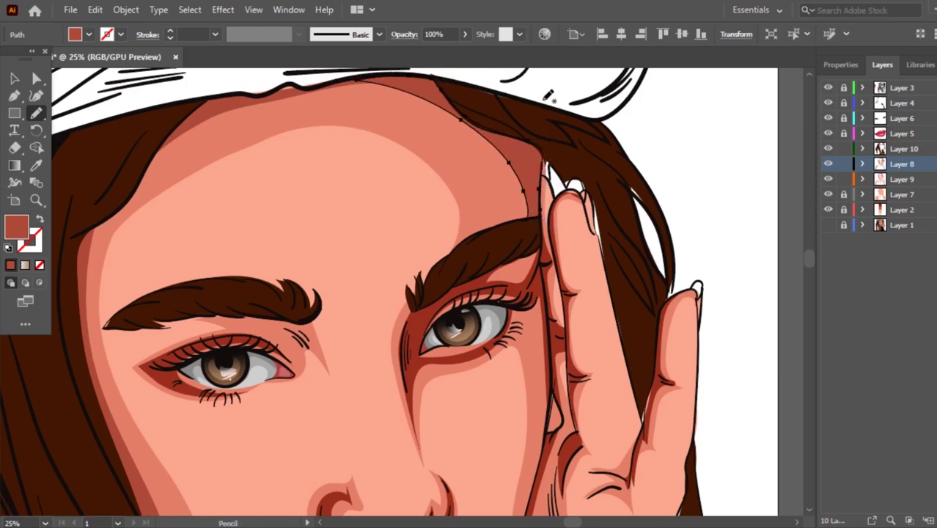
scroll(548, 95, down, 2)
Redraw the shadow edge along the left hairline, continuing up to the top hairline.
click(14, 79)
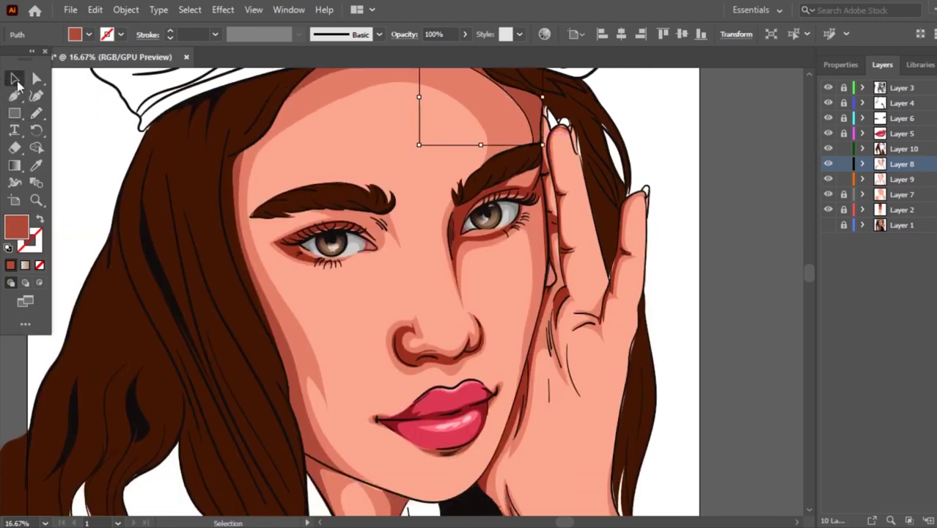
scroll(236, 121, up, 2)
scroll(236, 121, up, 1)
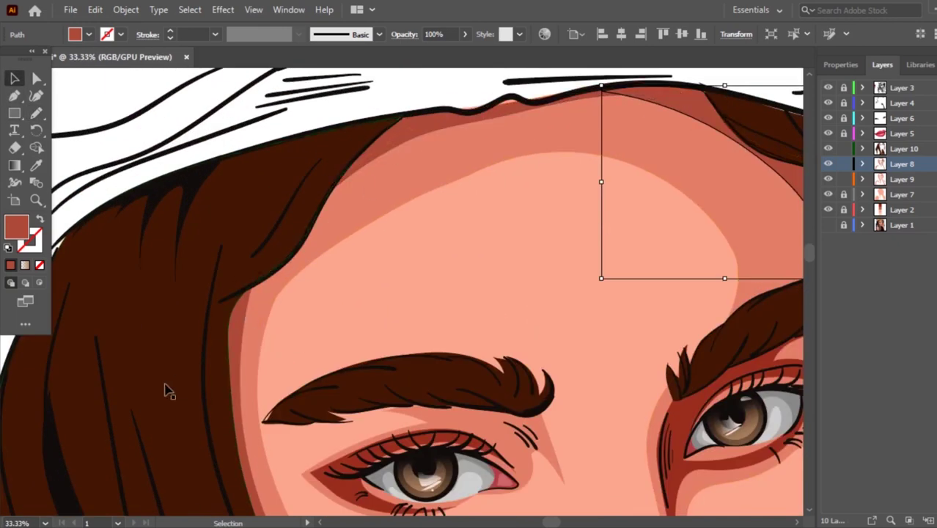
click(236, 324)
key(n)
mouse_move(250, 278)
mouse_down()
mouse_move(331, 219)
mouse_move(277, 283)
mouse_up()
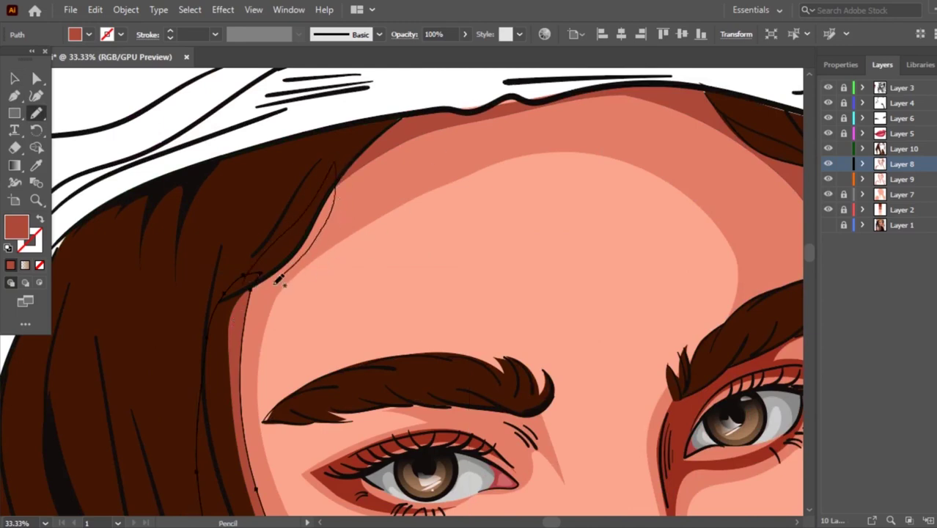
drag(328, 214, 396, 118)
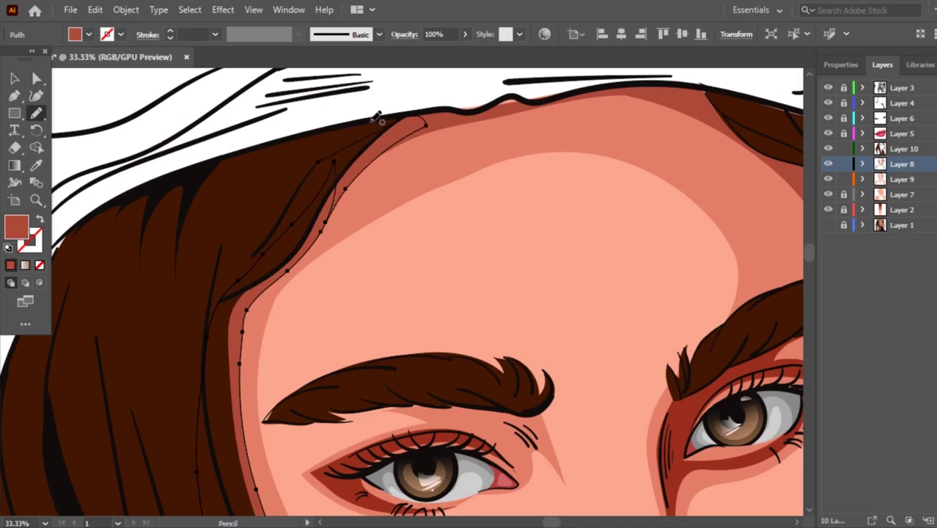
Touch up the top hairline shadow edge, smoothing its bump on the right.
ctrl+click(522, 107)
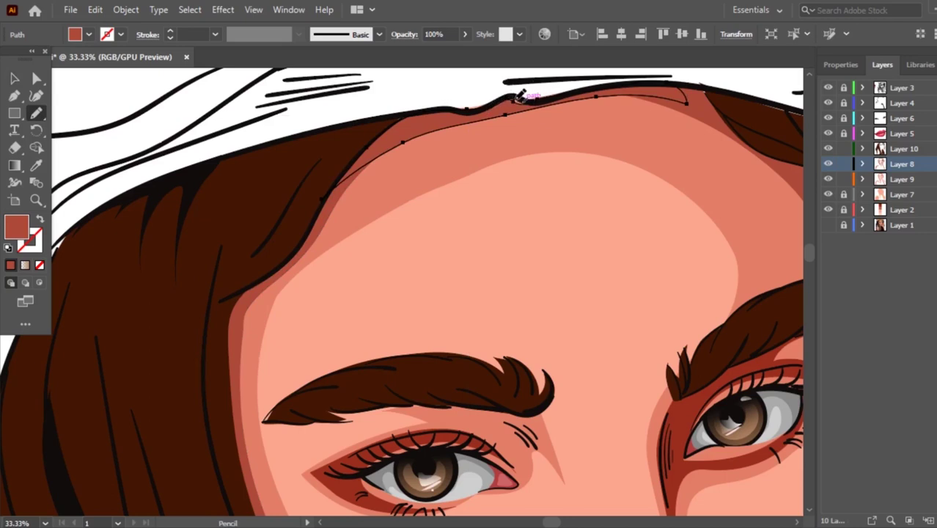
drag(516, 96, 540, 95)
drag(598, 81, 586, 94)
drag(711, 109, 636, 113)
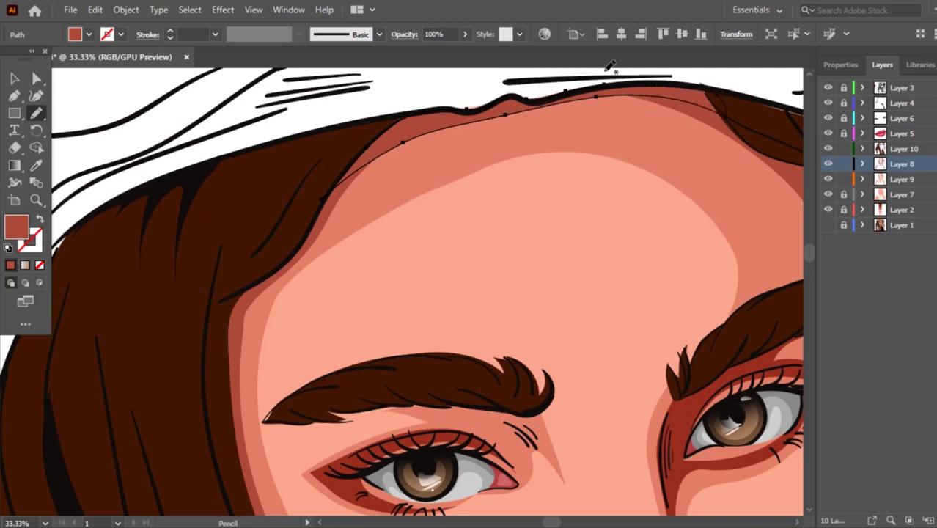
key(ctrl+minus)
key(ctrl+minus)
key(ctrl+minus)
click(14, 78)
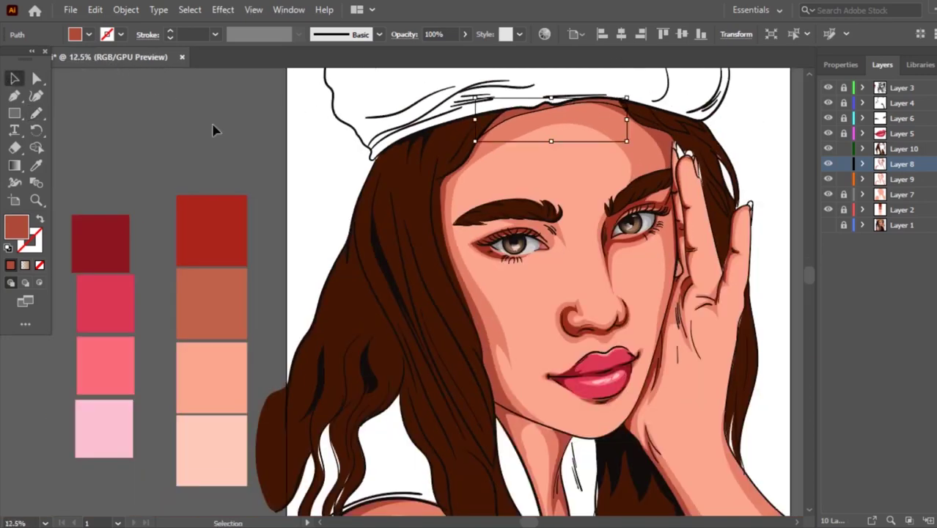
click(212, 130)
scroll(618, 85, up, 2)
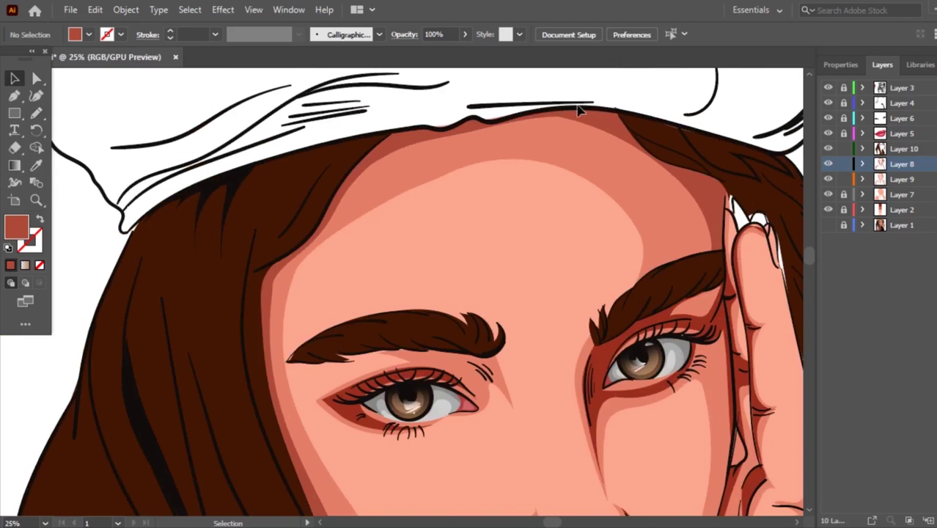
Redraw the forehead shadow's top edge so it runs smoothly along the hairline.
click(613, 130)
key(n)
drag(610, 114, 354, 171)
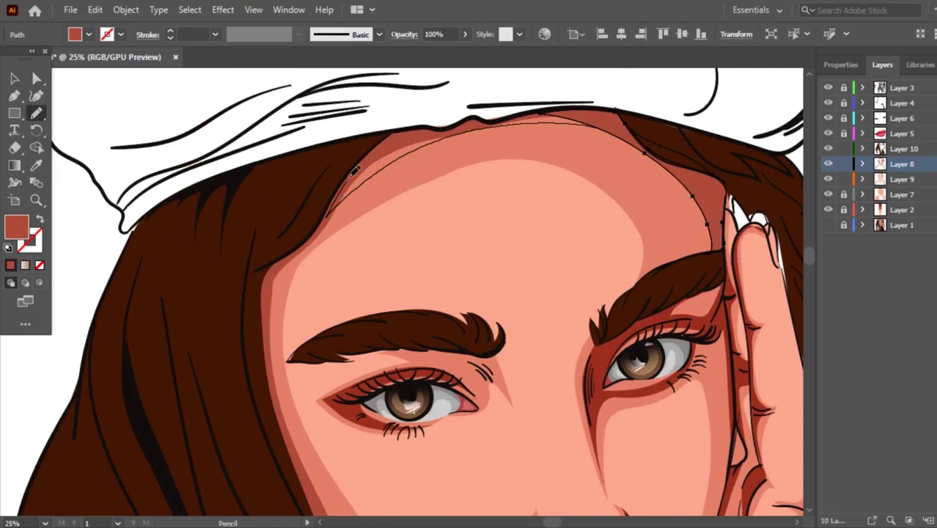
drag(523, 112, 555, 108)
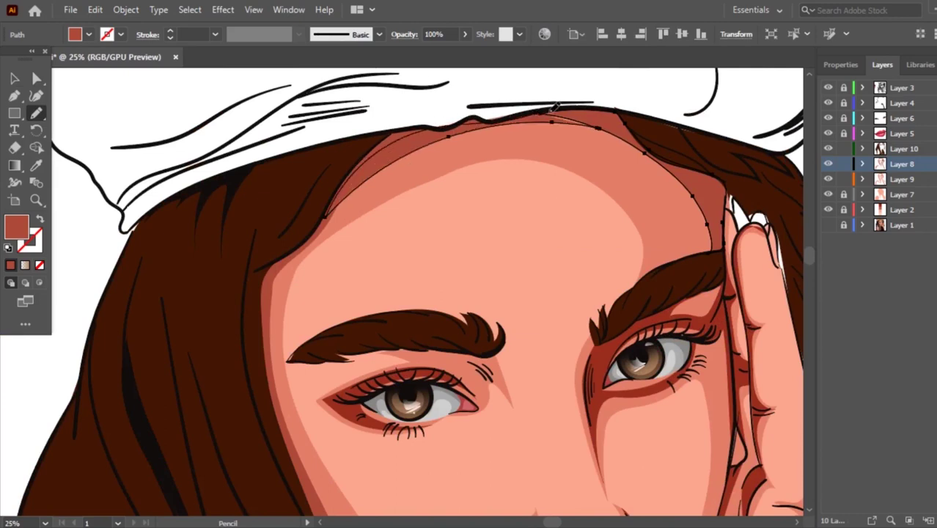
key(ctrl)
drag(594, 105, 549, 107)
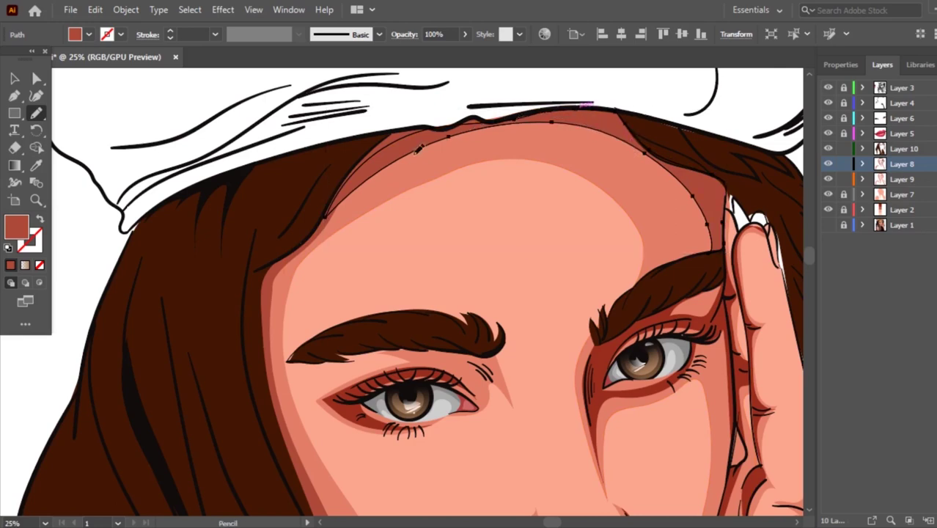
key(ctrl+minus)
Select the dark red shadow around the eye along with all the shadow shapes.
click(14, 79)
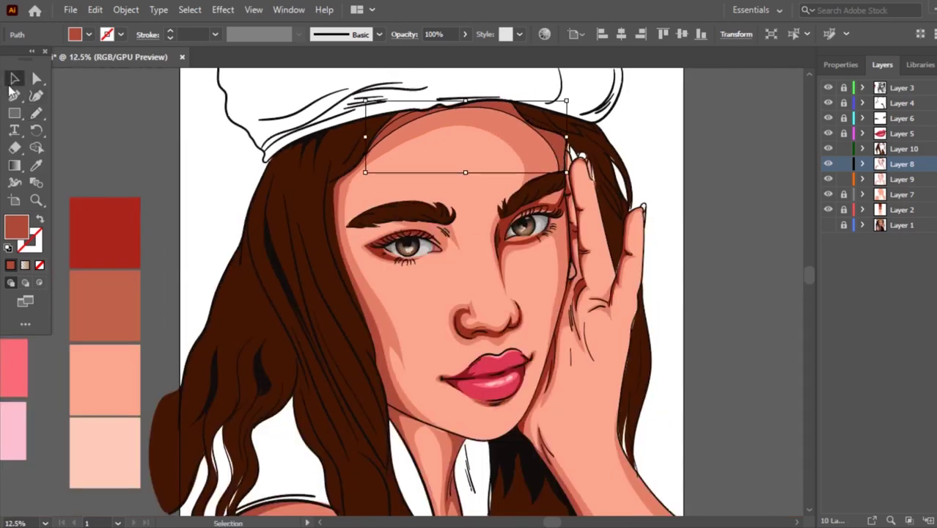
scroll(181, 95, down, 2)
scroll(512, 176, up, 5)
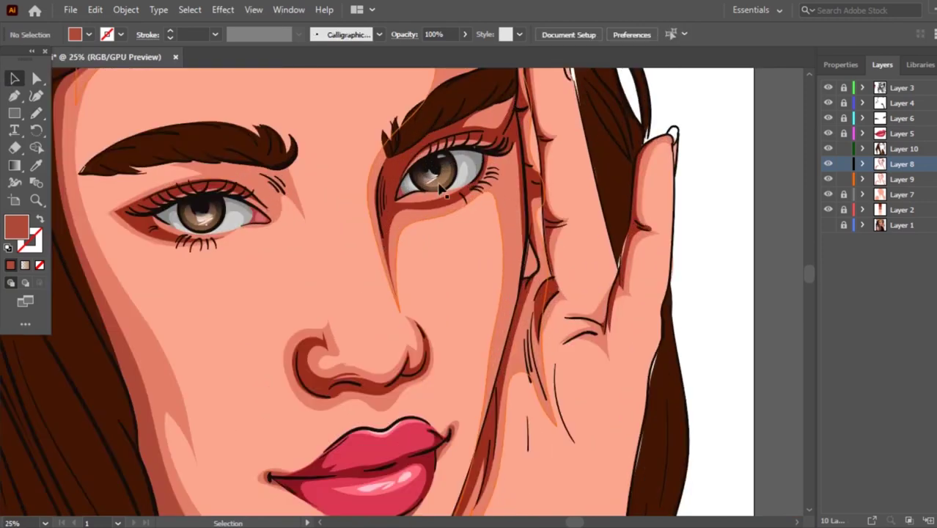
scroll(512, 176, up, 1)
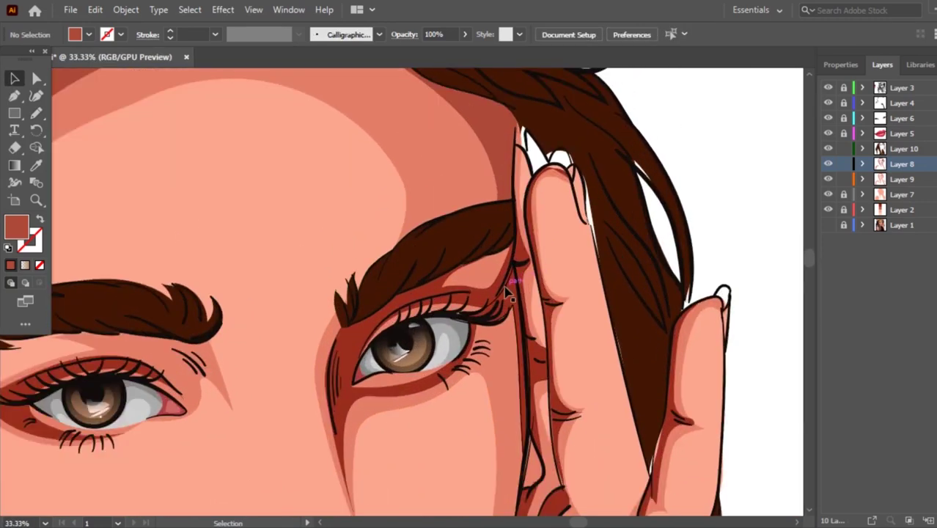
click(357, 340)
key(ctrl+a)
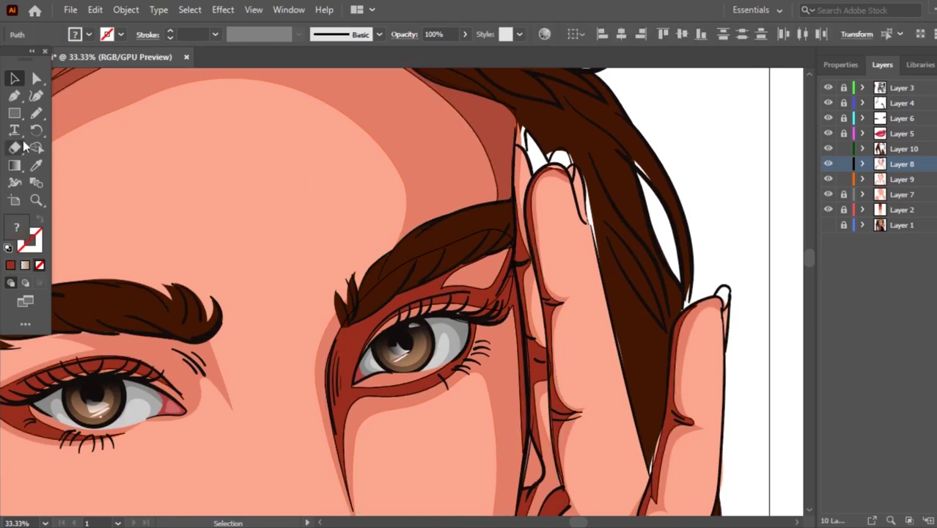
Recolour the selected shadows with the sampled dark red, then clear the selection.
key(i)
click(431, 284)
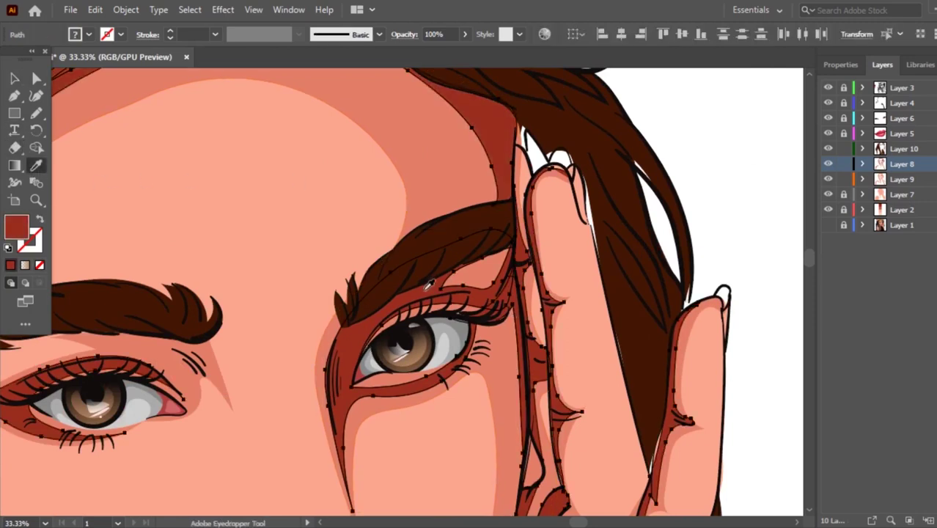
key(ctrl+minus)
key(ctrl+minus)
click(14, 78)
key(ctrl+minus)
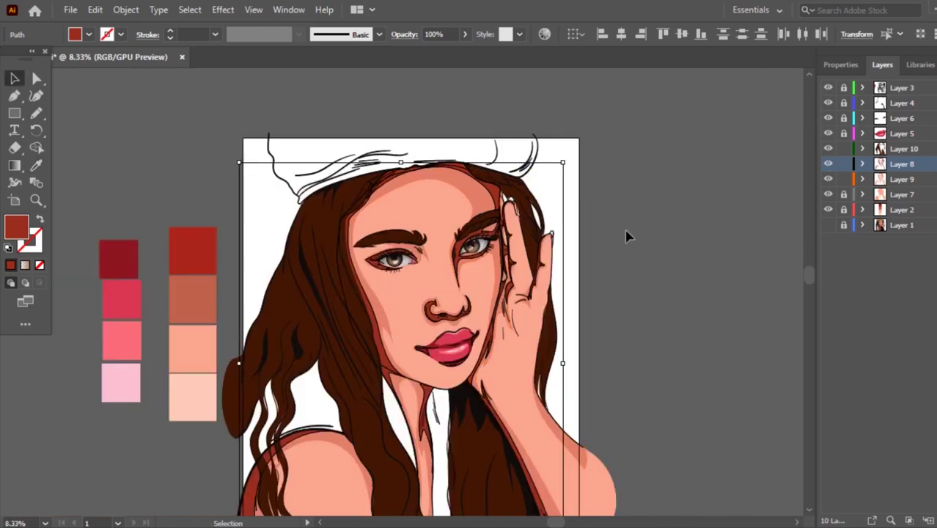
click(627, 236)
Navigate to the right eye and select its skin shadow shape on Layer 9.
scroll(627, 236, down, 1)
scroll(433, 164, down, 1)
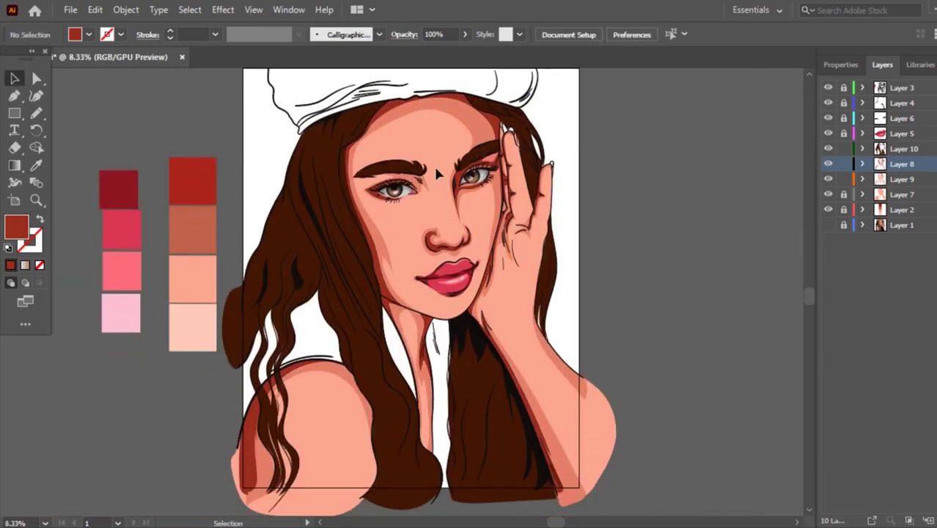
scroll(383, 125, up, 2)
scroll(345, 151, up, 1)
scroll(344, 152, up, 2)
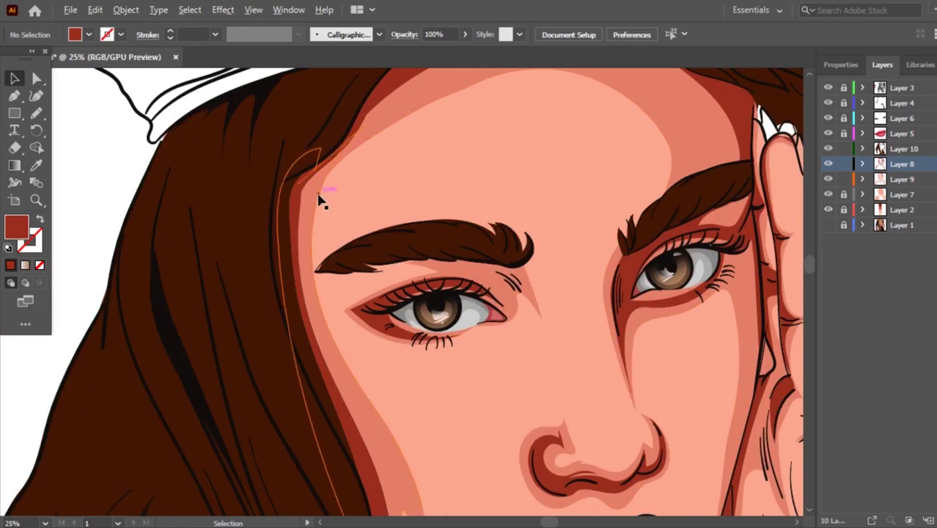
scroll(321, 199, down, 2)
scroll(454, 178, down, 1)
scroll(339, 291, up, 1)
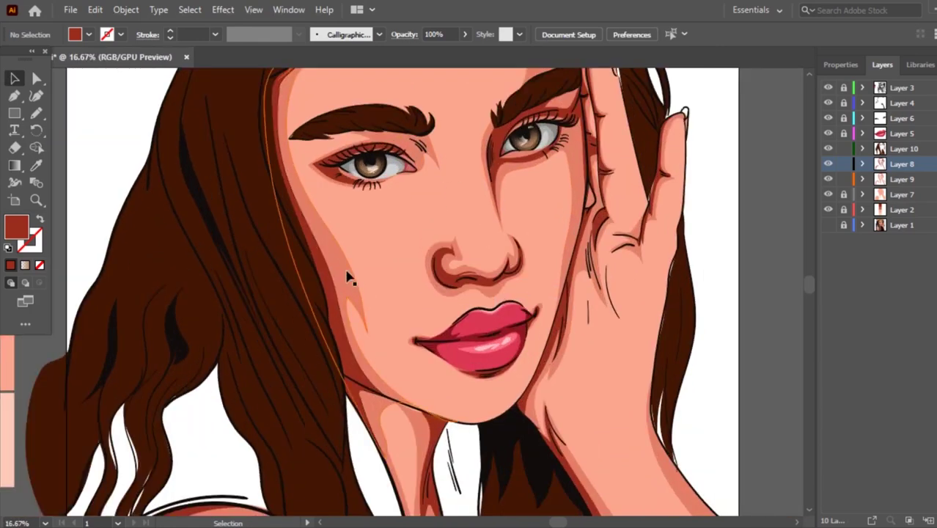
scroll(349, 272, down, 1)
scroll(432, 264, up, 3)
scroll(402, 286, down, 3)
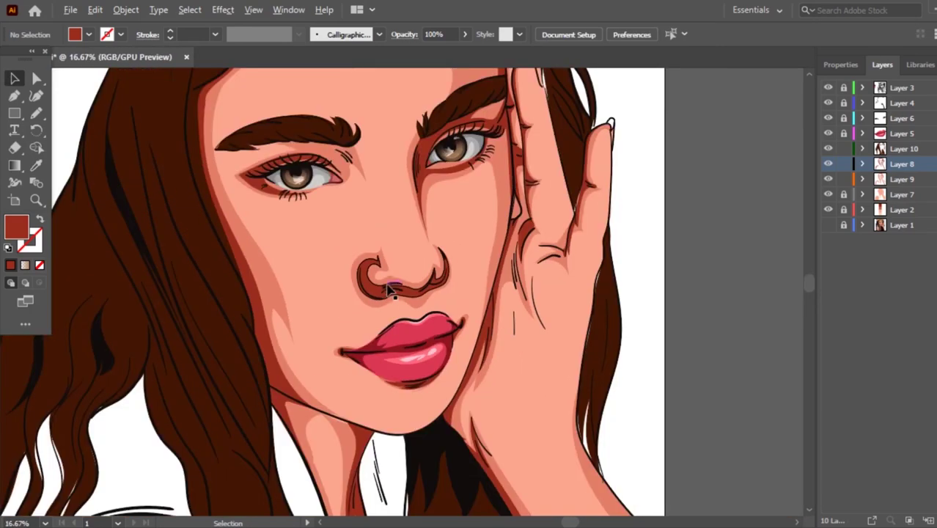
scroll(396, 352, down, 2)
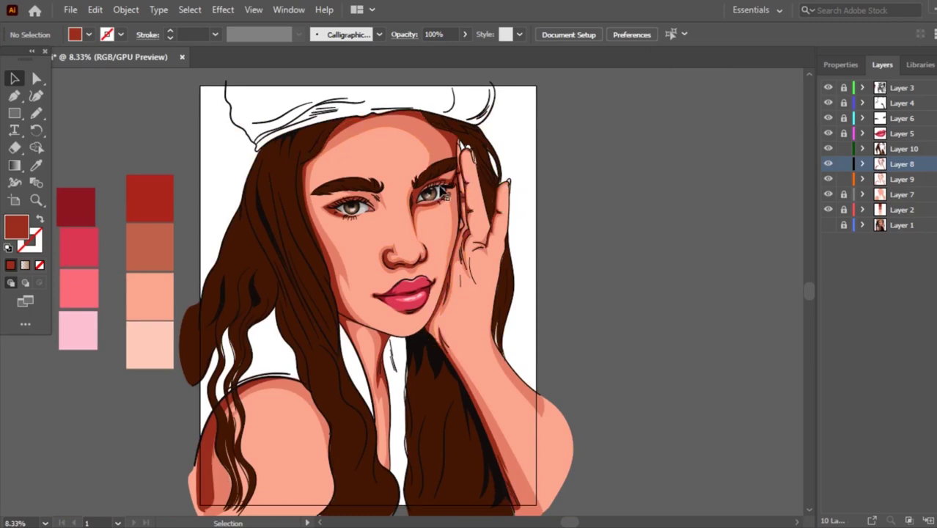
scroll(470, 188, up, 3)
scroll(484, 213, up, 1)
scroll(502, 236, up, 1)
click(497, 236)
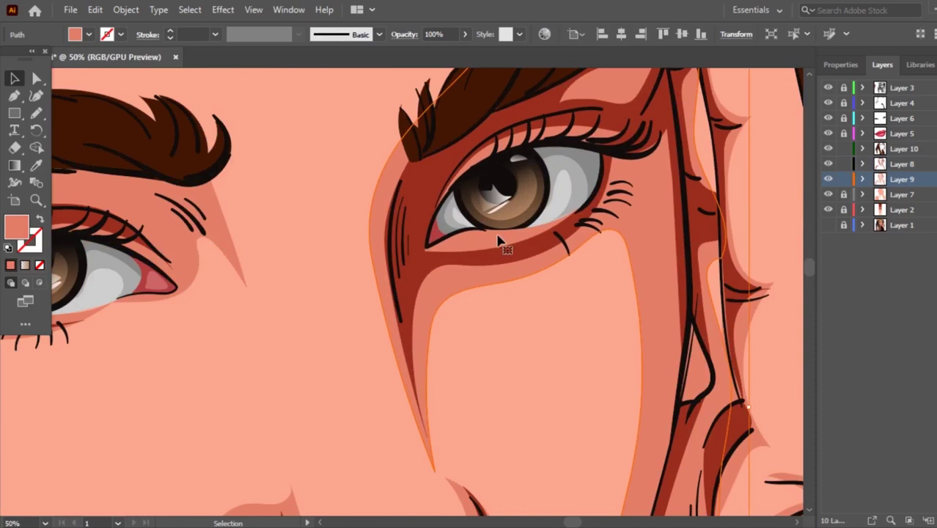
Draw a lower-eyelid shape under the right eye and fill it with sampled peach skin colour.
key(n)
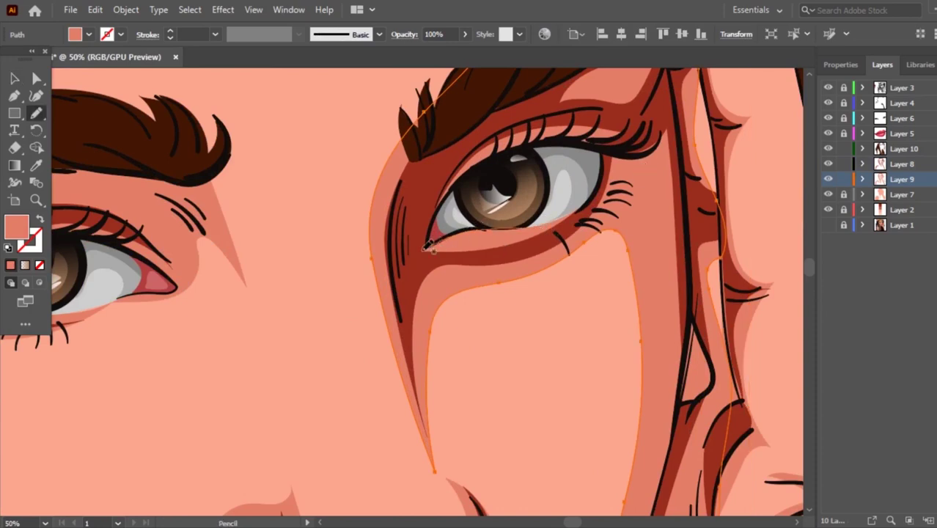
drag(551, 221, 420, 251)
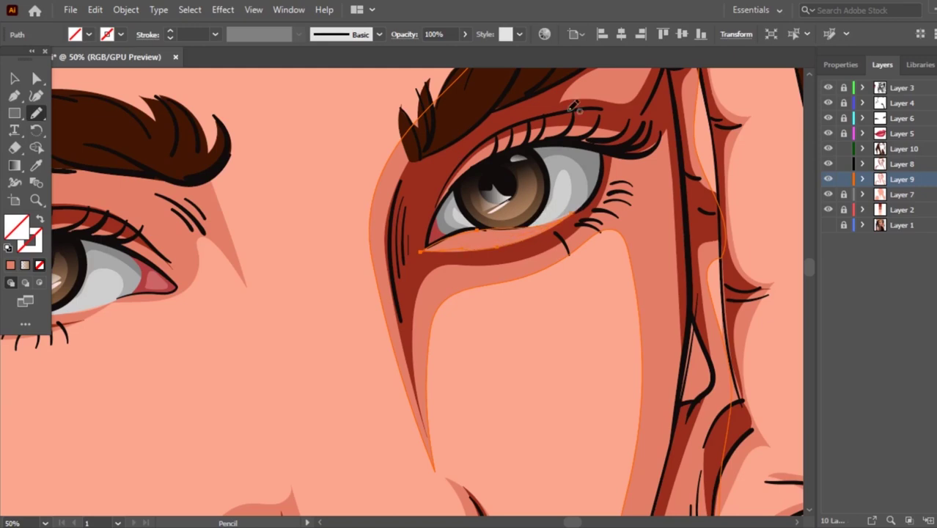
click(36, 165)
click(322, 132)
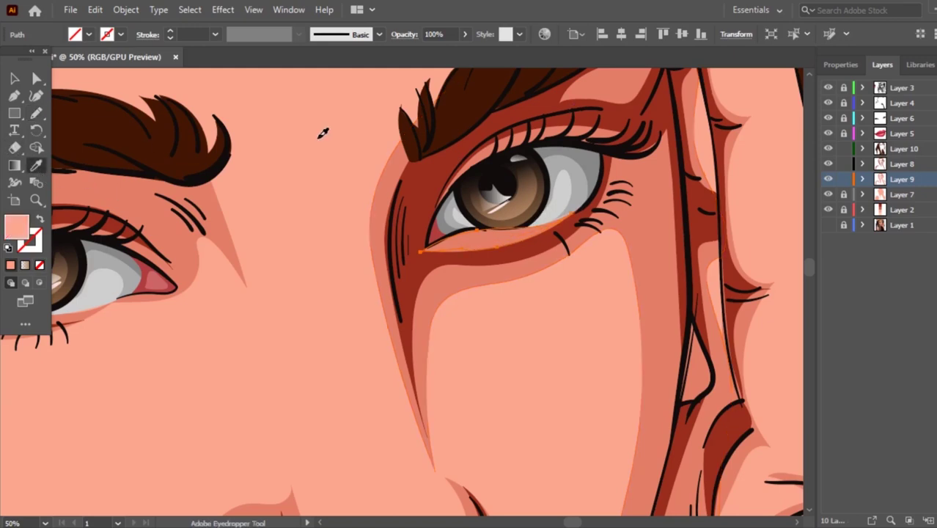
click(15, 79)
click(513, 197)
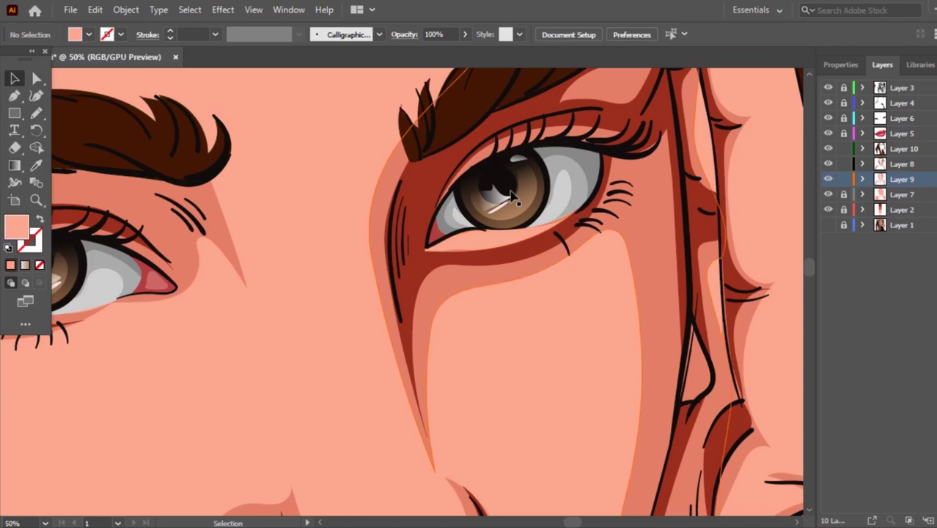
Reshape the eyelid shape's inner corner, right end and upper edge along the lash line.
scroll(513, 197, up, 2)
click(449, 311)
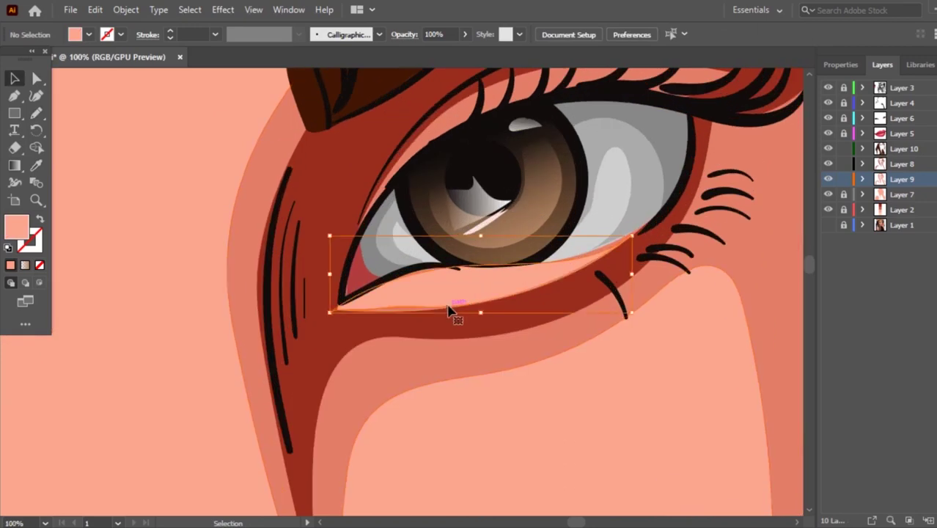
key(n)
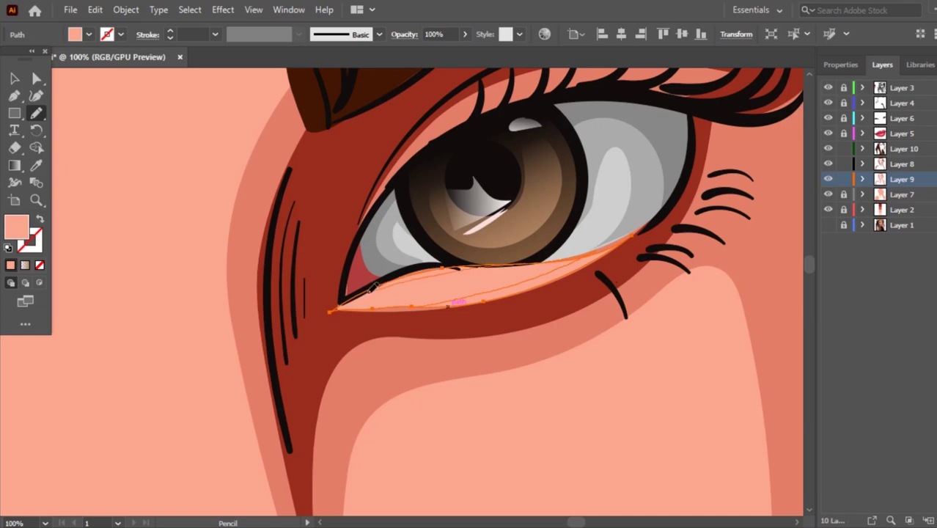
drag(343, 307, 392, 307)
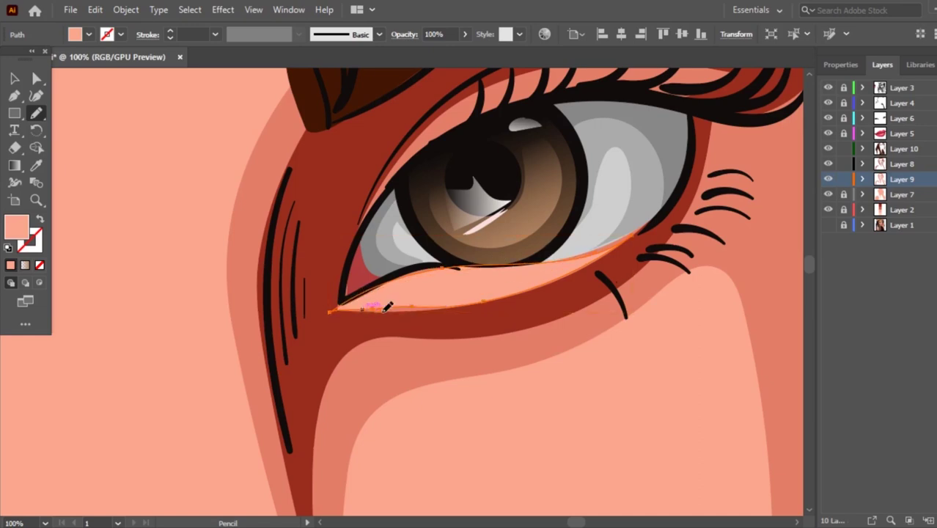
drag(423, 268, 339, 307)
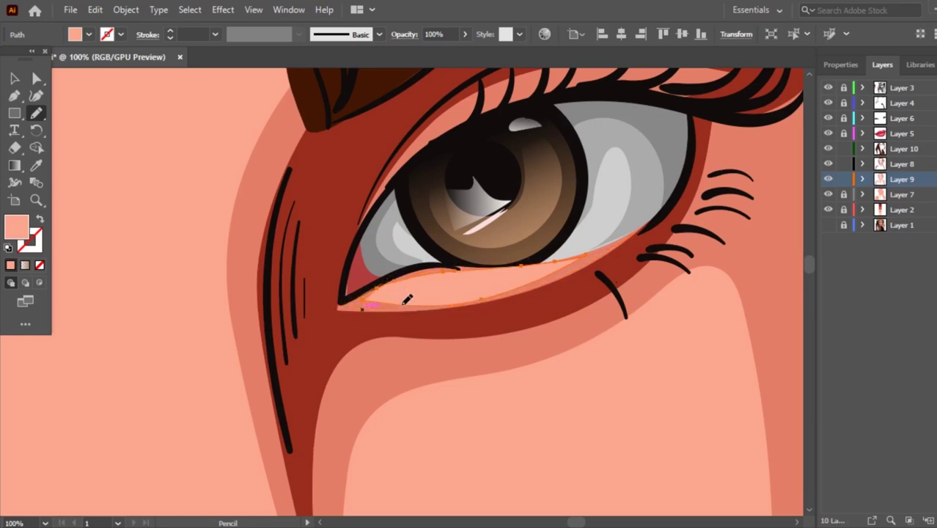
drag(597, 248, 477, 300)
drag(616, 240, 537, 273)
key(ctrl+minus)
key(ctrl+minus)
key(ctrl+minus)
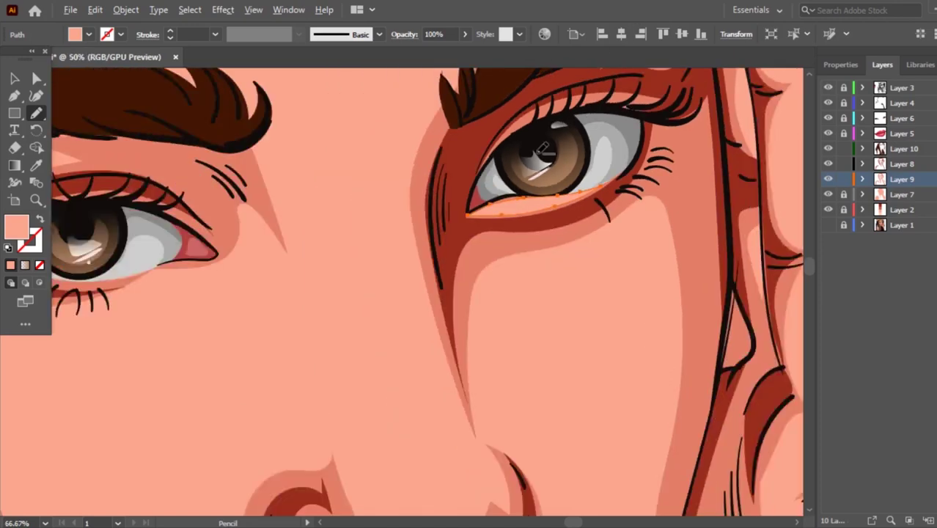
click(14, 77)
click(154, 96)
key(ctrl+minus)
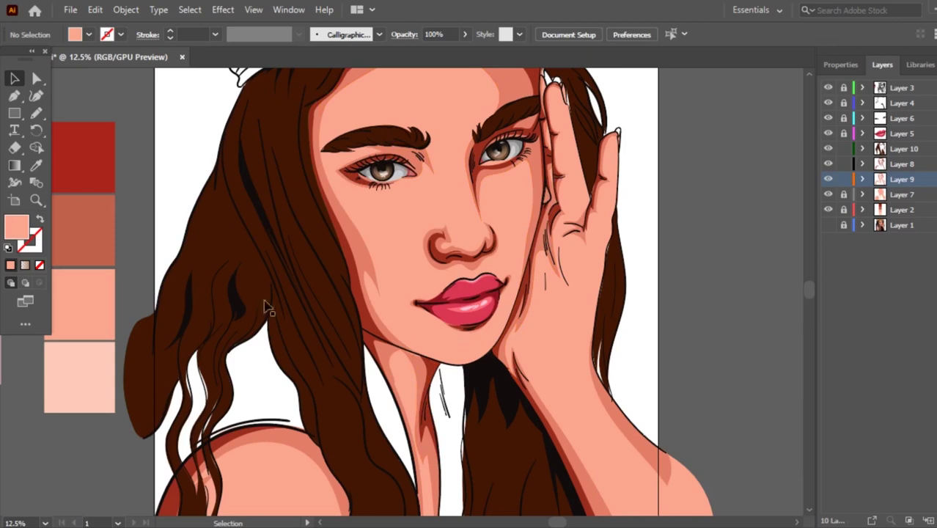
Redraw the chin-and-neck shadow edge from where chin meets neck down the neck.
scroll(249, 293, down, 1)
scroll(440, 373, up, 2)
scroll(400, 323, up, 1)
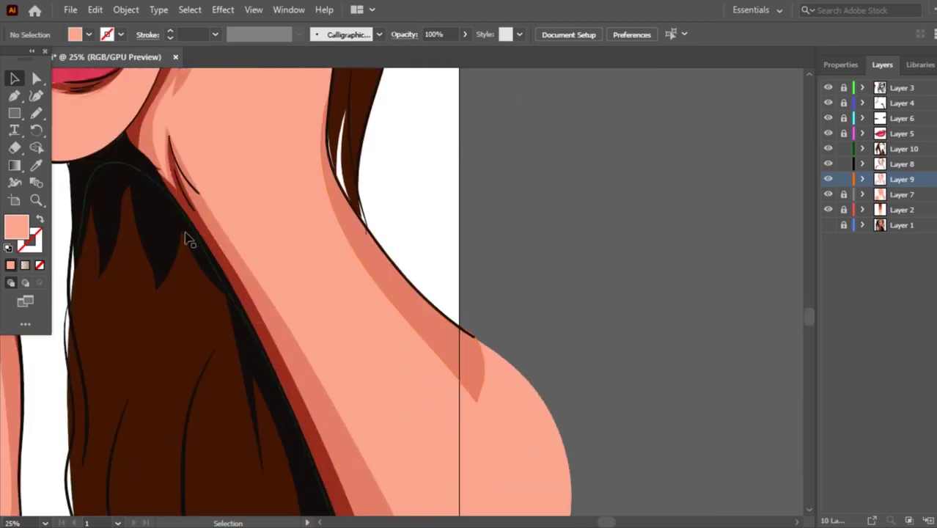
scroll(187, 238, up, 3)
click(158, 185)
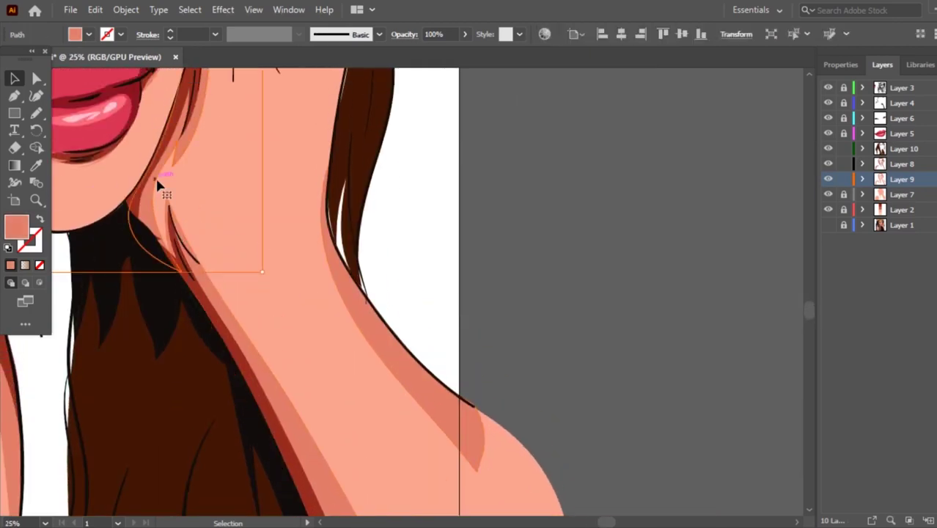
key(n)
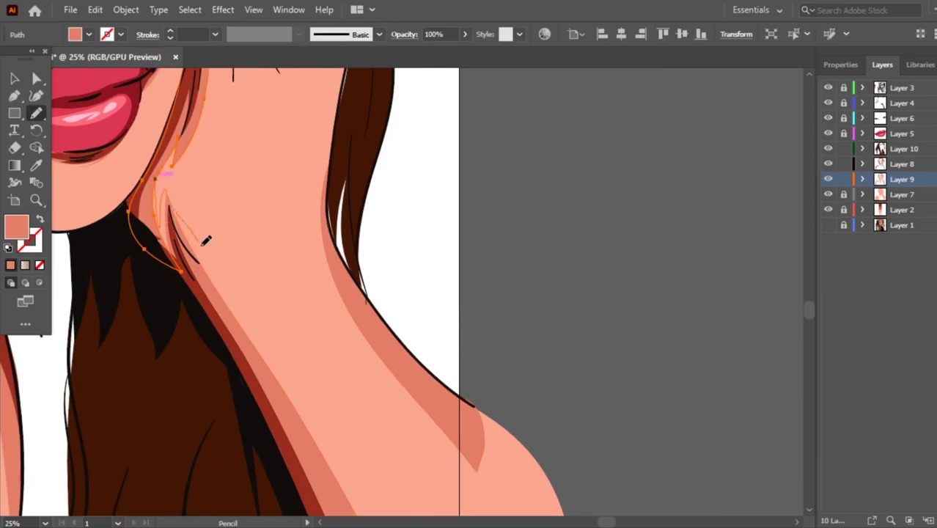
drag(184, 249, 164, 227)
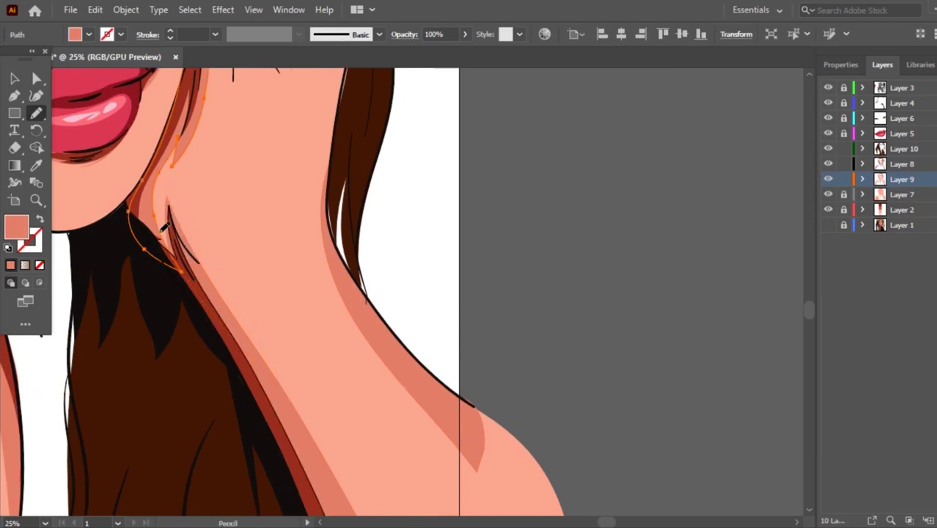
mouse_move(257, 370)
mouse_down()
mouse_move(150, 257)
mouse_move(134, 212)
mouse_up()
Draw a skin-coloured shadow along the hand's right side, shaping its top against the hair.
scroll(458, 245, down, 3)
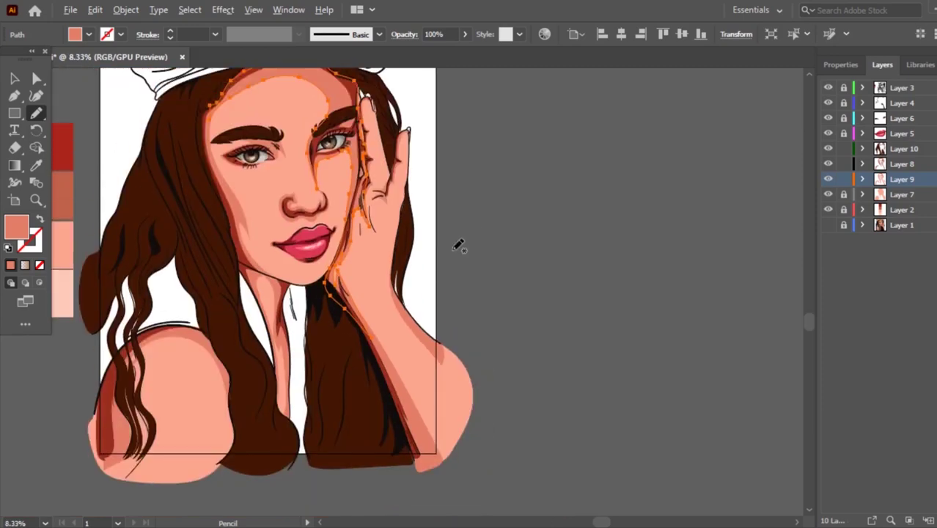
scroll(445, 251, up, 1)
scroll(446, 250, up, 1)
scroll(359, 279, up, 1)
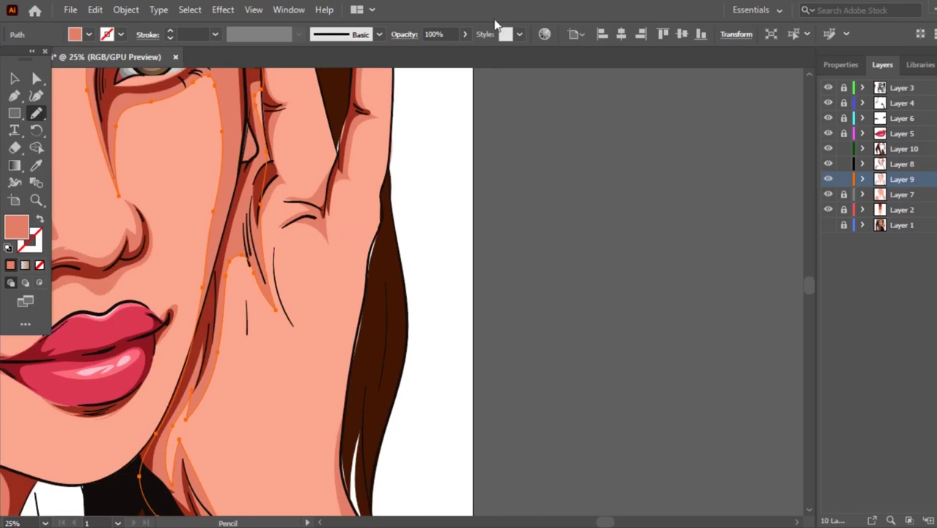
mouse_move(391, 169)
mouse_down()
mouse_move(340, 415)
mouse_move(384, 158)
mouse_up()
key(i)
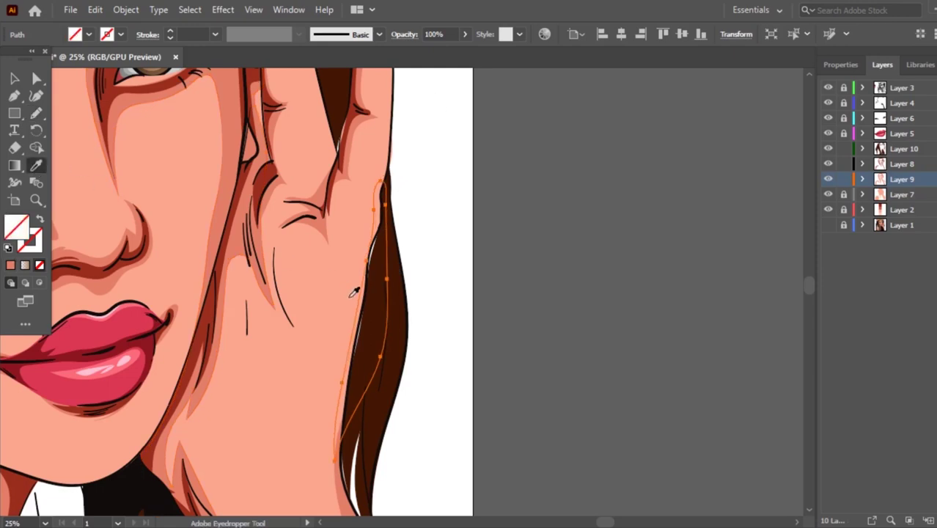
click(242, 267)
scroll(397, 161, up, 1)
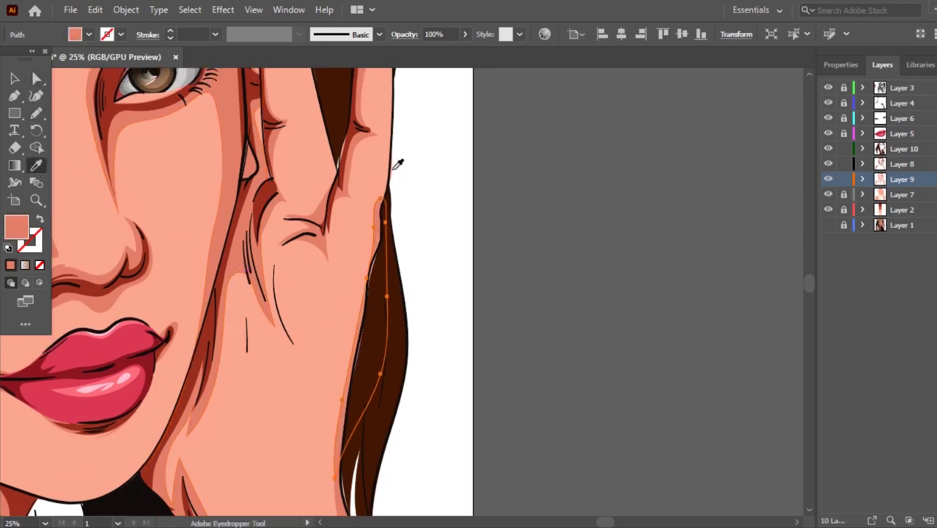
scroll(402, 164, up, 1)
key(n)
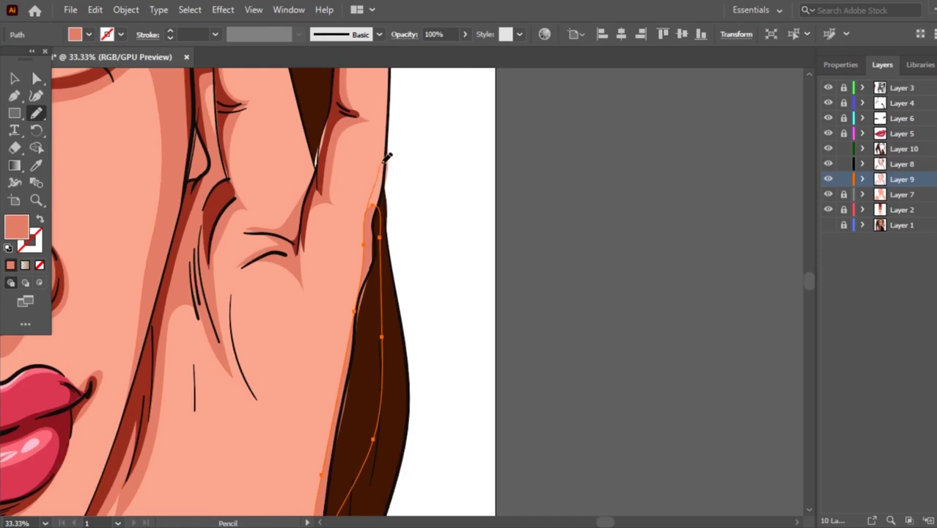
drag(385, 223, 379, 235)
alt+scroll(409, 183, up, 1)
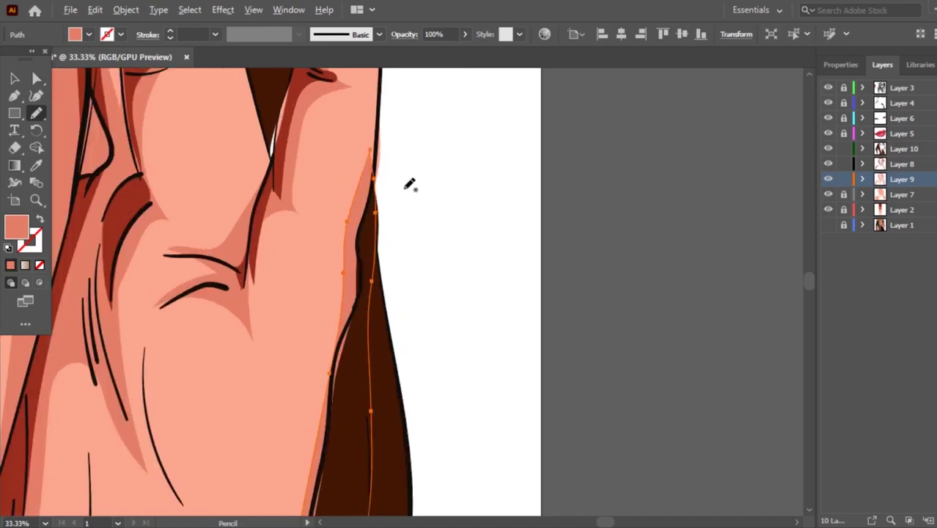
key(v)
click(396, 170)
Unlock Layer 7 and use the Pencil to redraw the hand's outer edge against the hair.
alt+scroll(396, 171, up, 2)
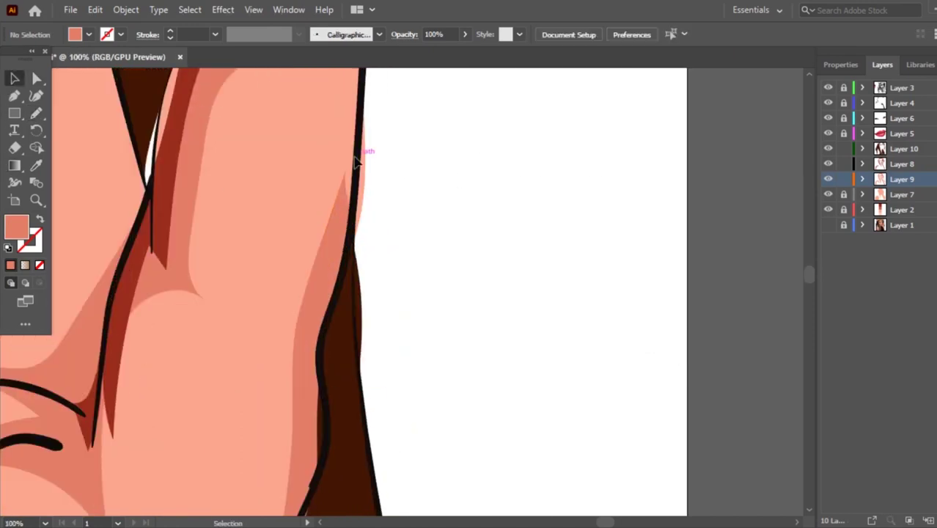
click(843, 195)
click(364, 203)
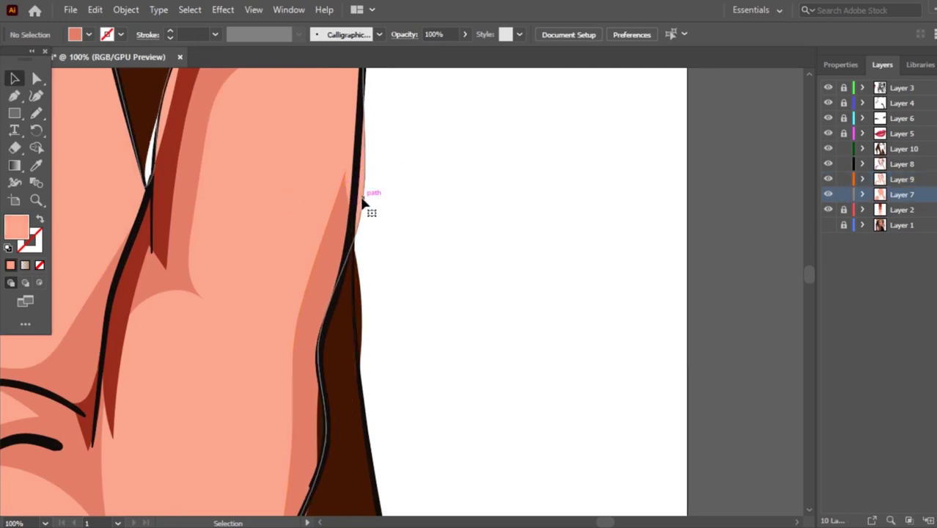
key(n)
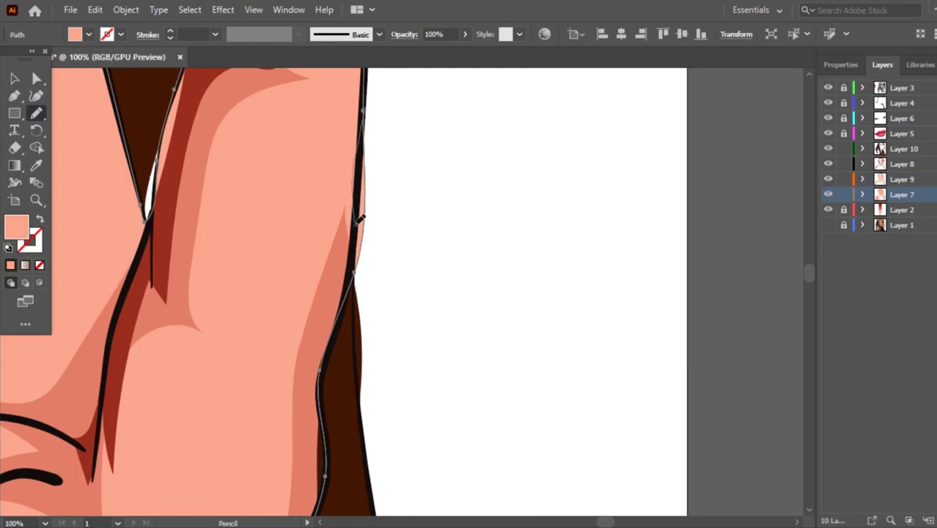
drag(355, 274, 367, 181)
key(ctrl+minus)
key(ctrl+minus)
key(ctrl+minus)
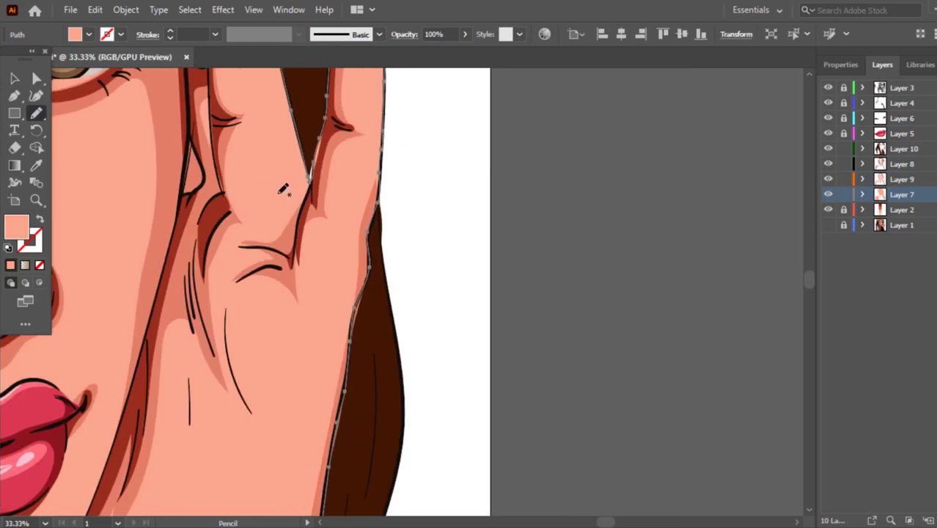
key(ctrl+plus)
click(14, 79)
Redraw the dark brown hair shape's edge between the fingers on Layer 10.
click(795, 137)
scroll(795, 137, up, 1)
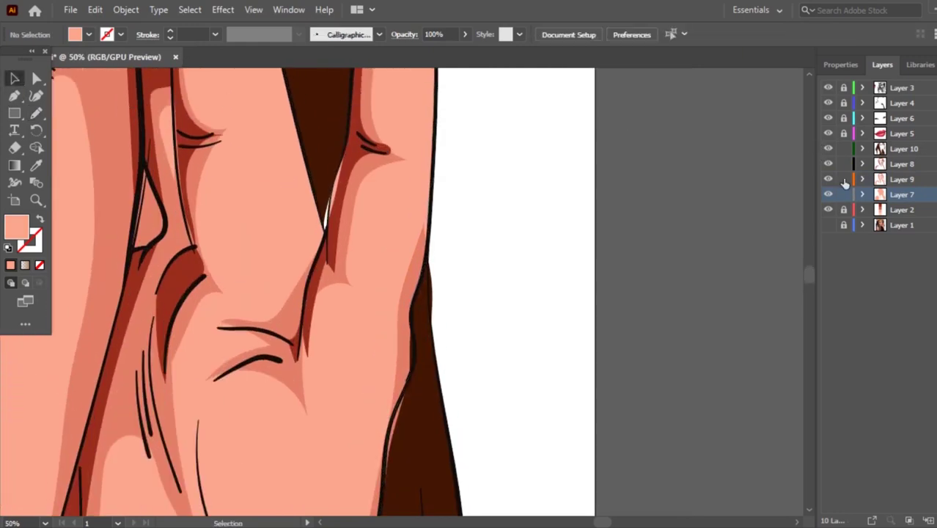
click(316, 151)
key(n)
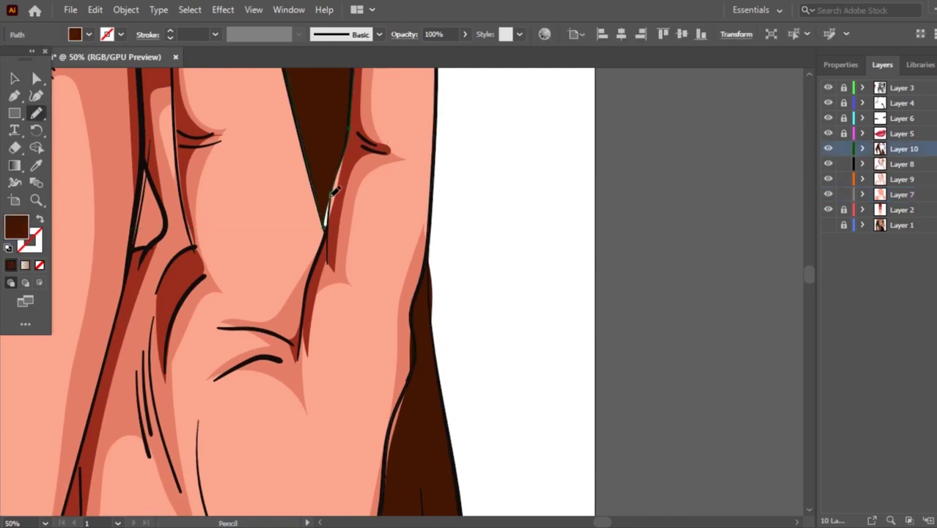
drag(327, 229, 328, 198)
key(ctrl+minus)
scroll(385, 234, down, 3)
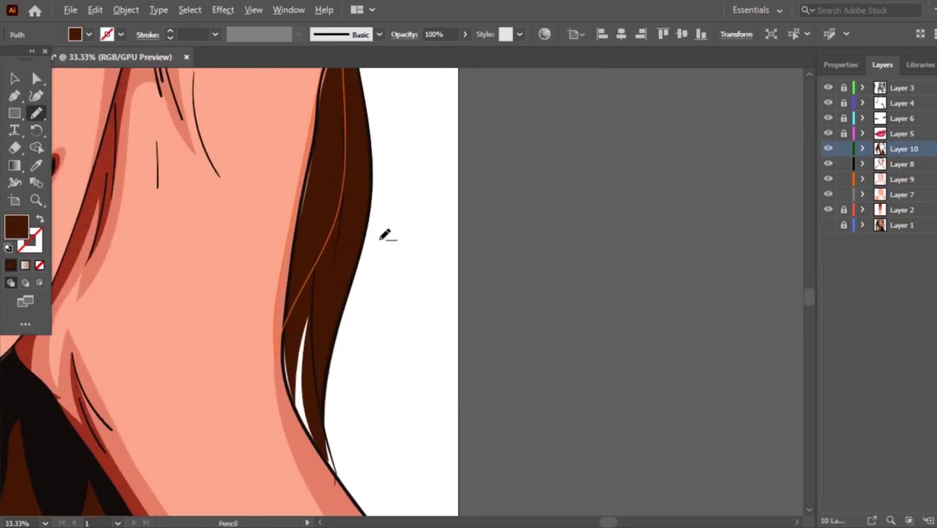
scroll(385, 235, up, 1)
click(14, 78)
Add an anchor to the hair strand's edge with the Curvature tool and drag it into shape.
scroll(289, 209, up, 2)
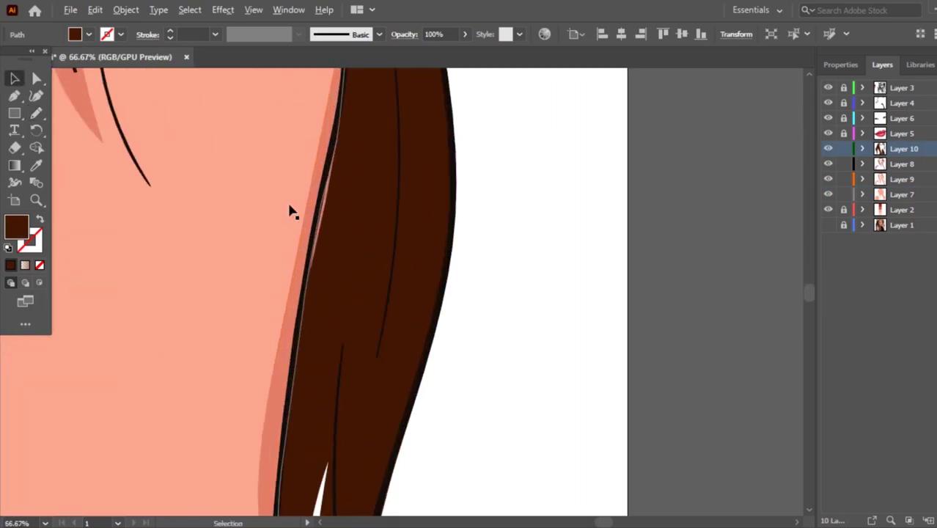
click(321, 232)
click(36, 95)
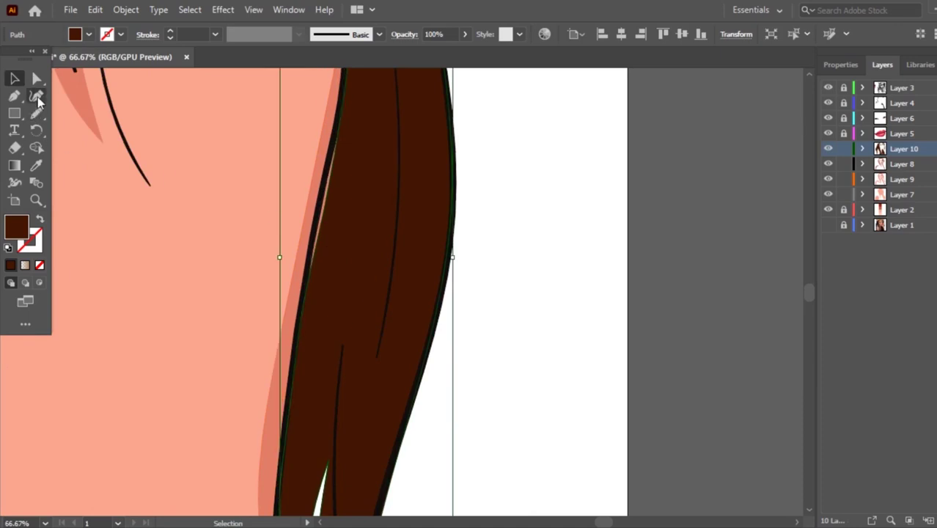
click(313, 264)
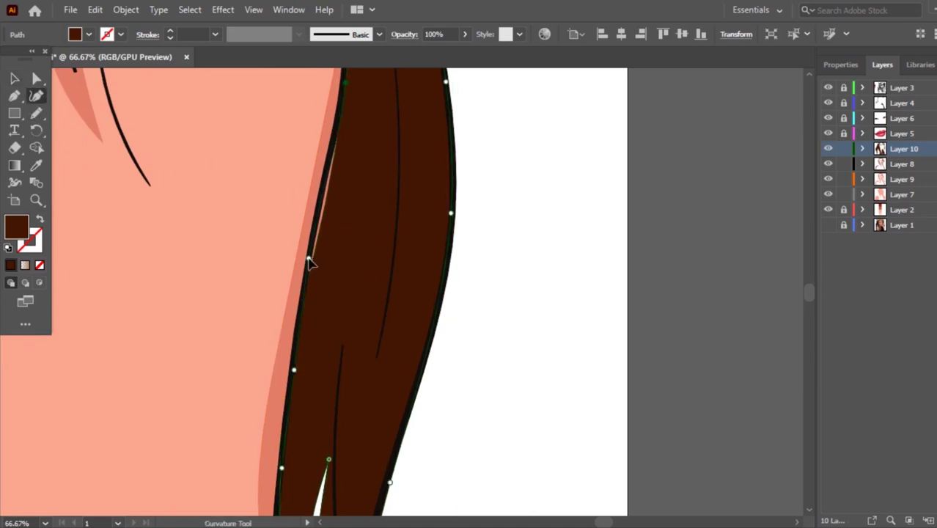
scroll(346, 219, up, 3)
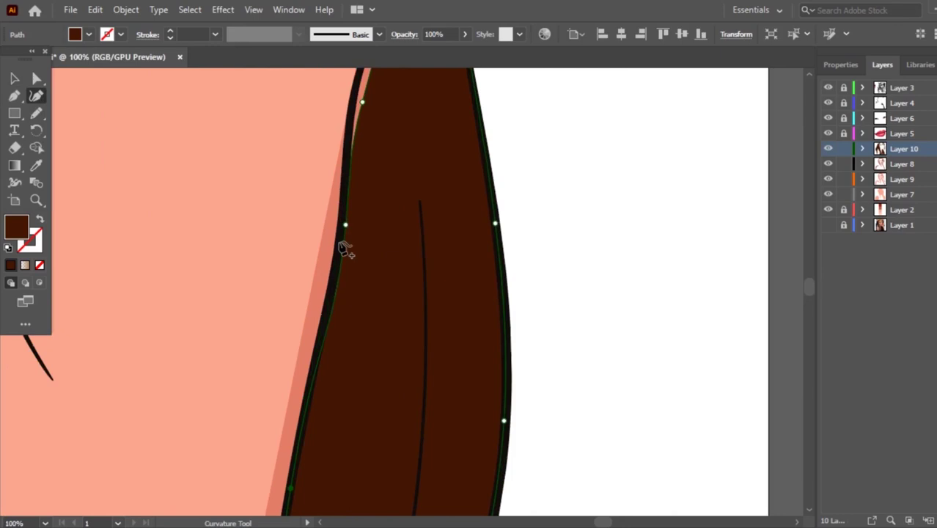
scroll(374, 209, up, 2)
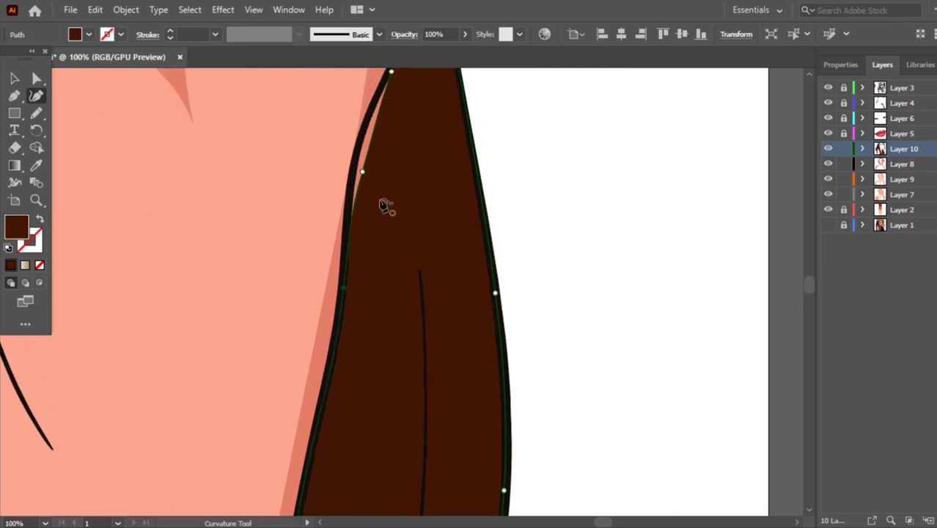
scroll(384, 220, up, 2)
drag(362, 241, 354, 231)
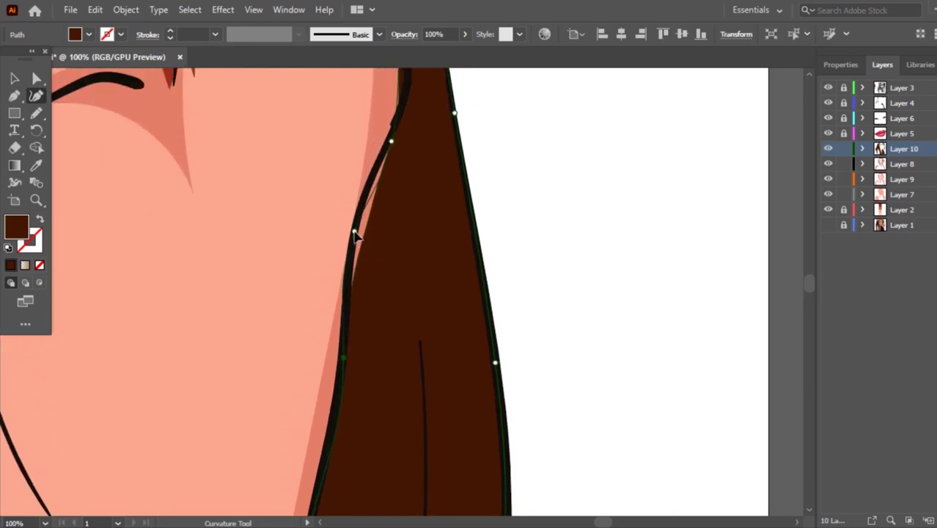
scroll(405, 201, up, 1)
drag(392, 213, 390, 205)
scroll(434, 225, up, 1)
Redraw the upper left edge of the hair strand with the Pencil, then deselect it.
key(n)
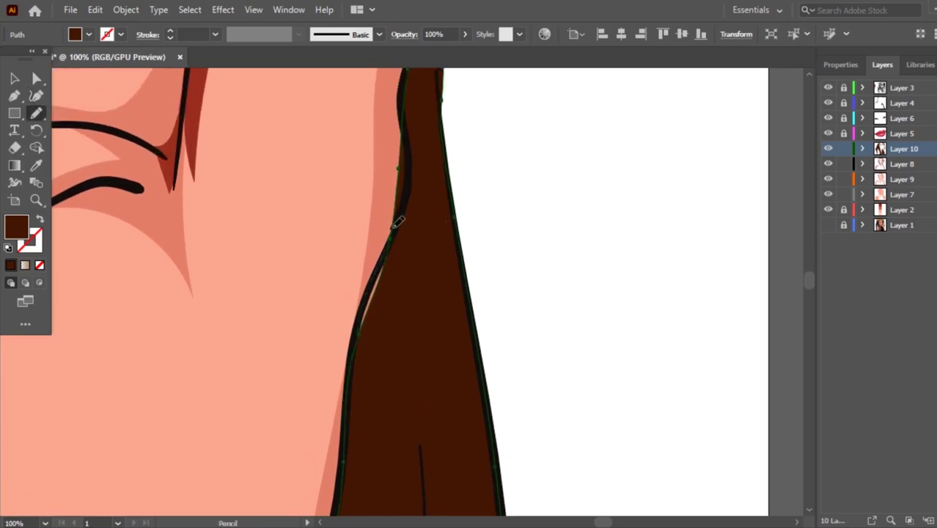
drag(404, 128, 404, 169)
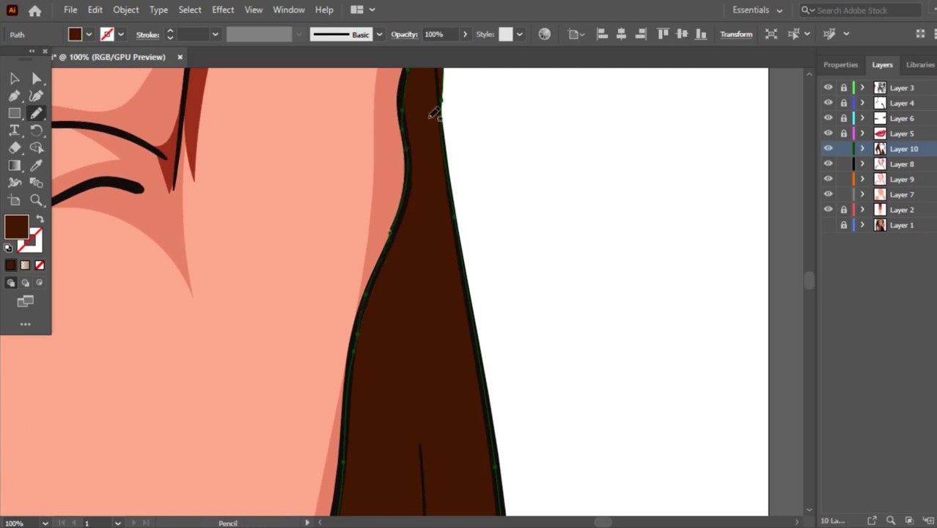
scroll(434, 114, up, 1)
scroll(428, 115, down, 3)
scroll(491, 104, down, 2)
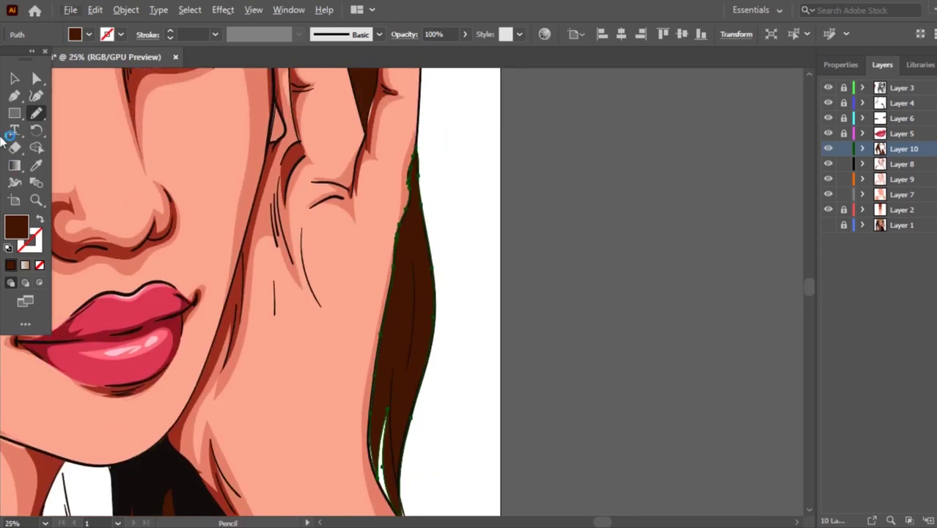
click(14, 78)
click(613, 207)
scroll(561, 274, down, 1)
scroll(451, 304, up, 3)
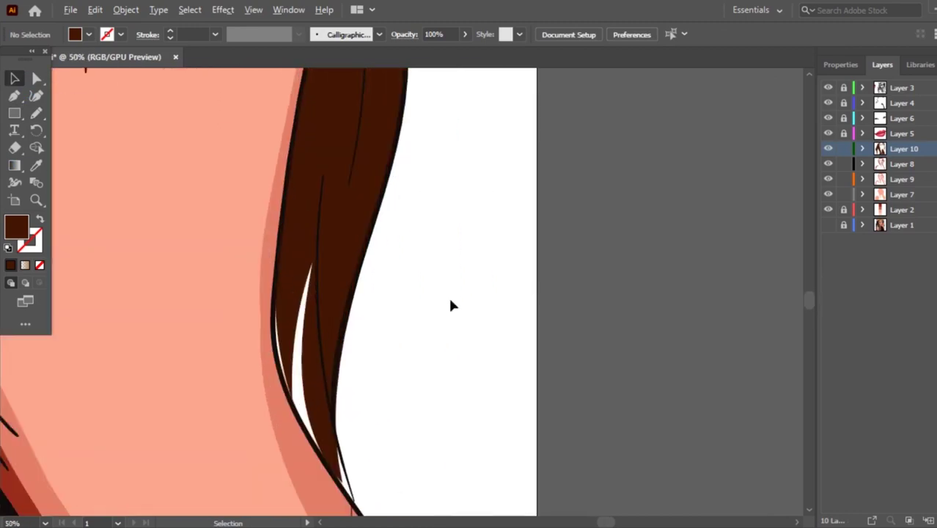
Redraw the strand's edges along the white gap, reshaping the sliver down to the hair tip.
click(335, 272)
key(n)
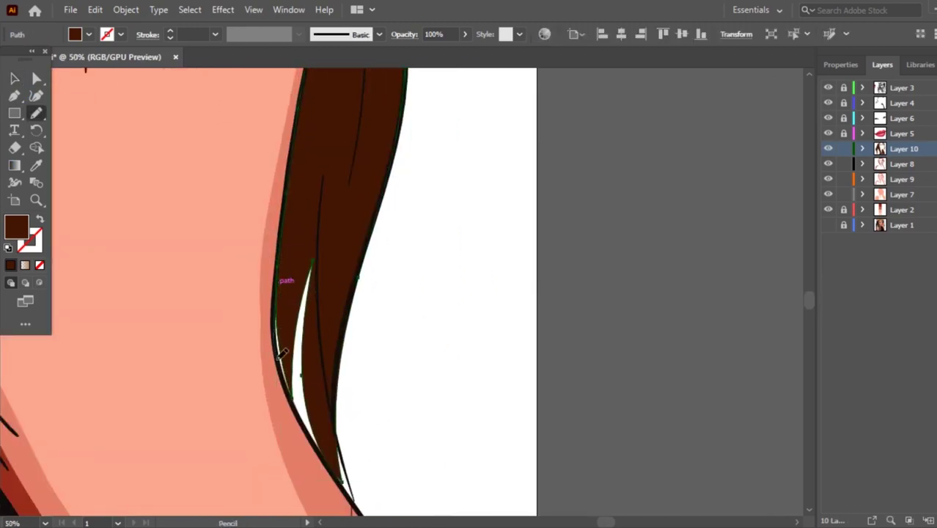
drag(305, 418, 306, 297)
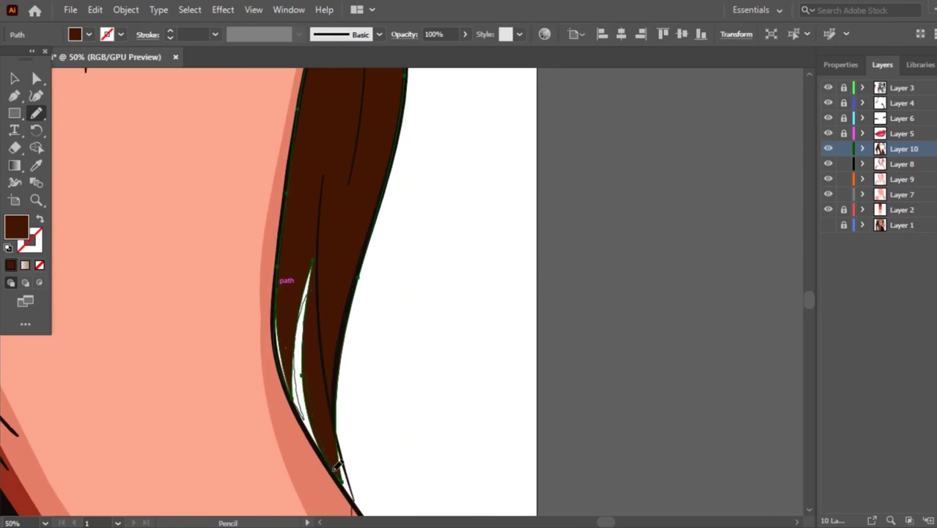
drag(337, 466, 359, 511)
key(ctrl)
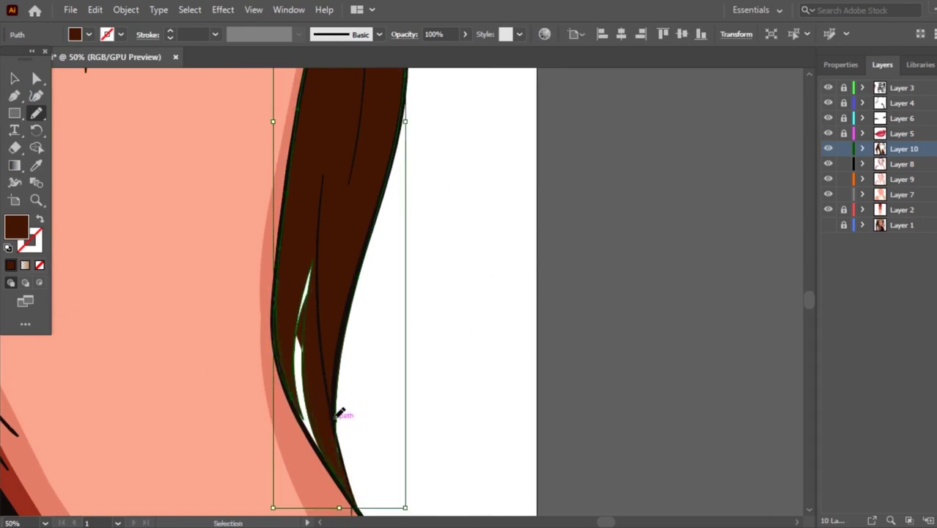
key(ctrl)
mouse_move(341, 473)
mouse_down()
mouse_move(337, 399)
mouse_move(359, 498)
mouse_up()
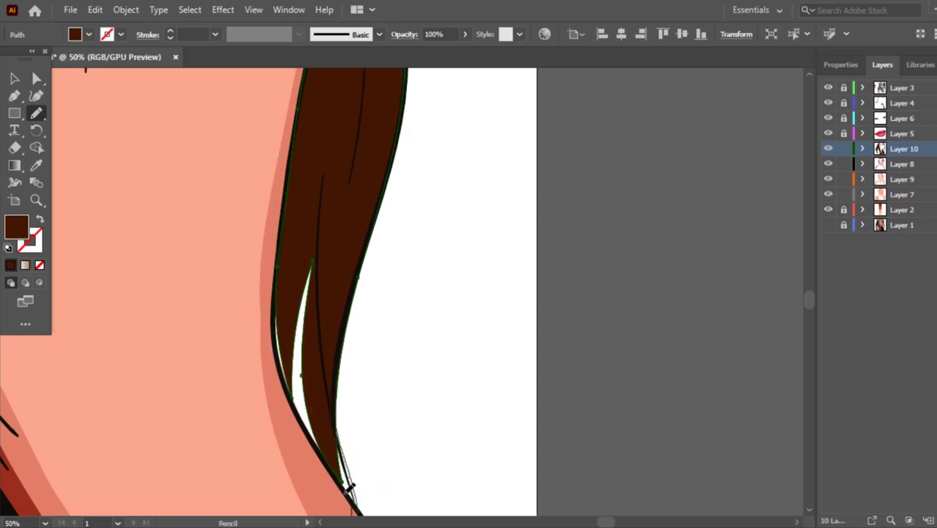
drag(303, 371, 304, 412)
drag(279, 265, 291, 334)
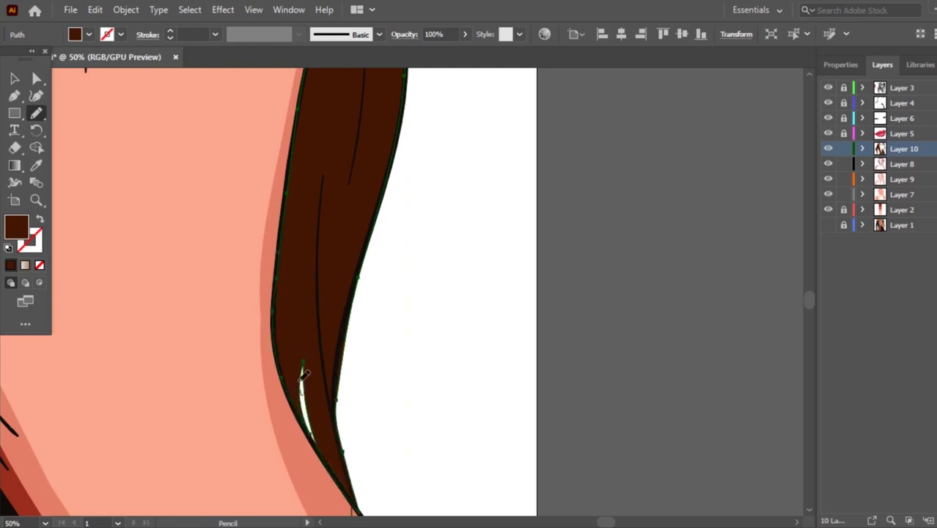
drag(310, 376, 326, 453)
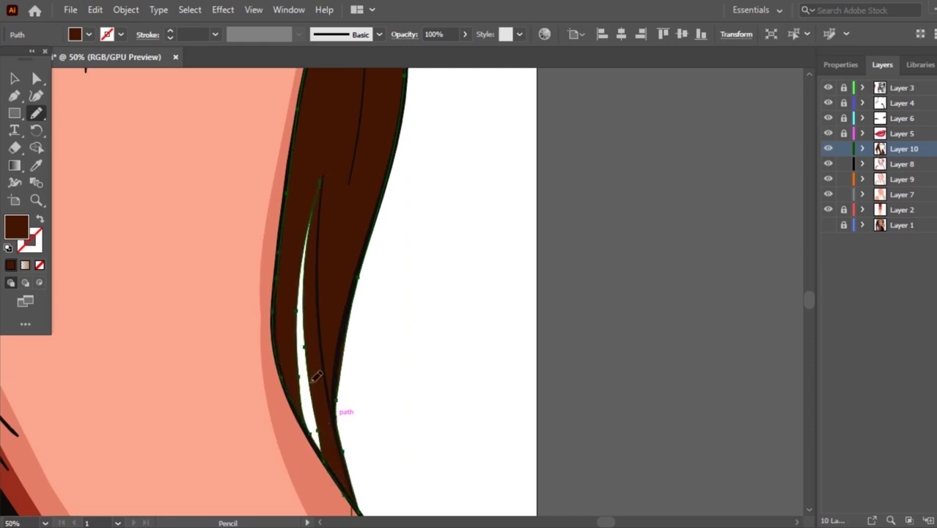
scroll(367, 280, down, 2)
scroll(368, 280, down, 2)
Deselect the hair and add a new layer above Layer 2.
key(v)
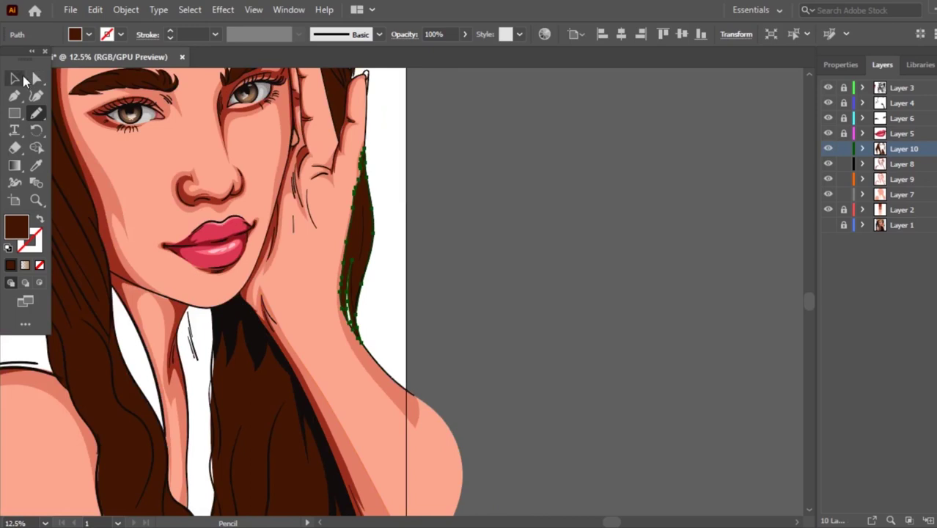
click(615, 151)
scroll(549, 209, down, 1)
scroll(424, 276, up, 2)
scroll(447, 297, up, 1)
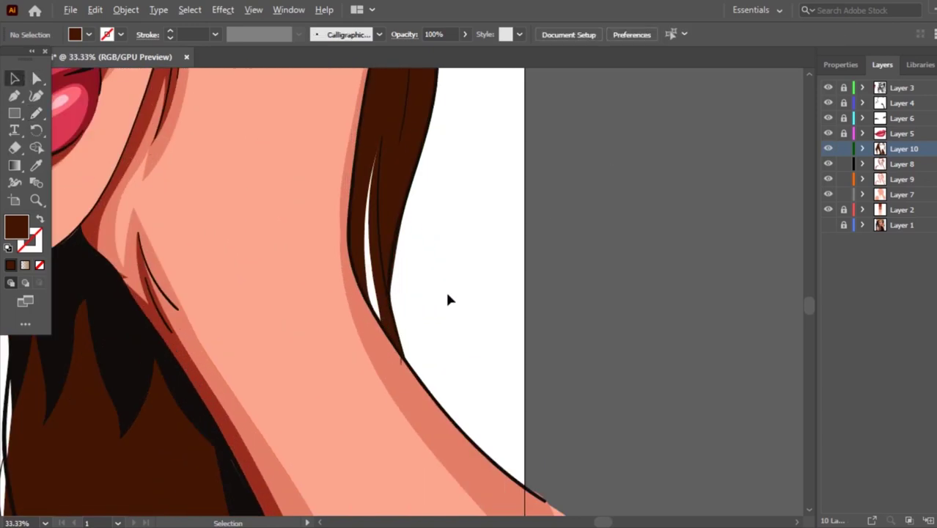
scroll(402, 366, up, 1)
scroll(336, 419, down, 1)
scroll(538, 292, down, 3)
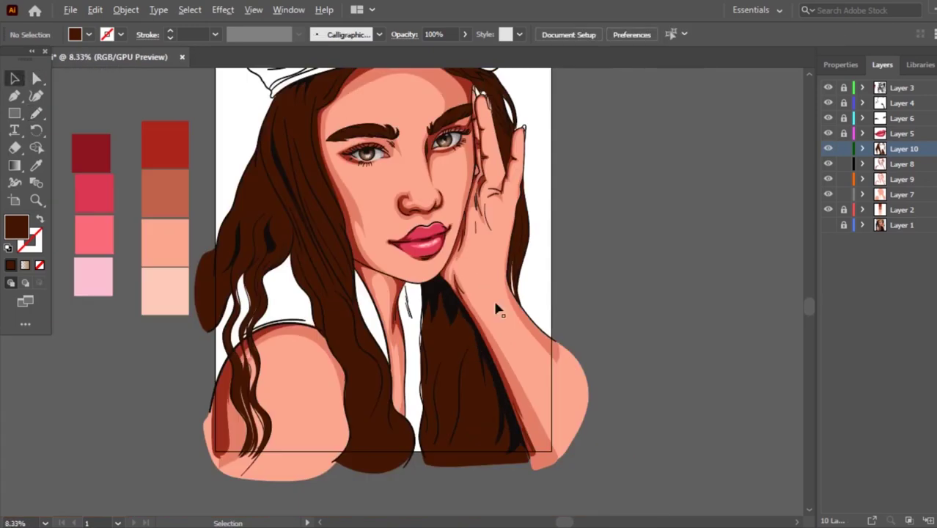
scroll(275, 273, up, 1)
scroll(352, 271, down, 1)
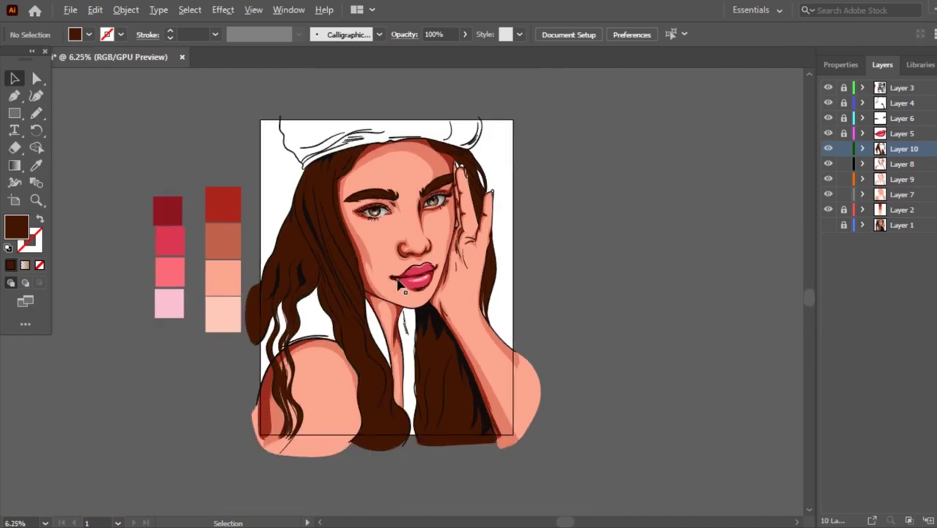
scroll(451, 270, up, 1)
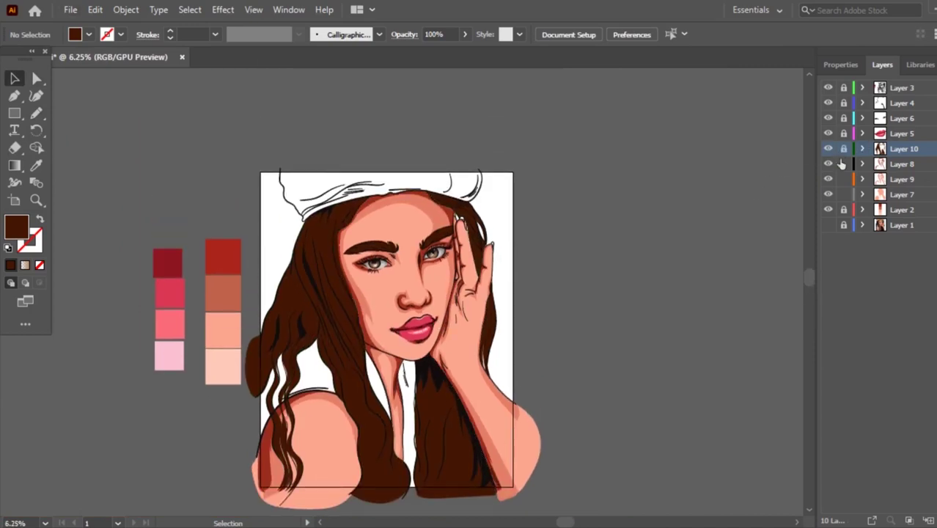
click(869, 209)
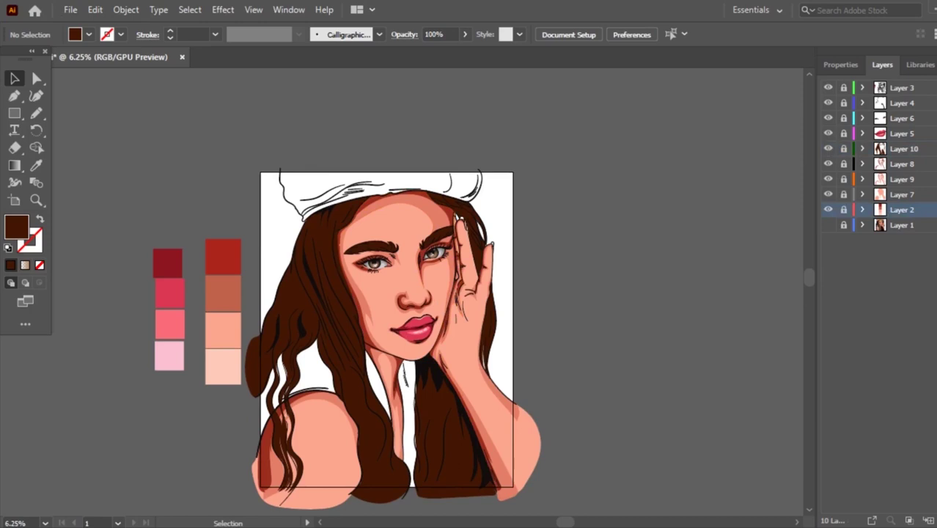
click(908, 520)
scroll(498, 349, down, 1)
scroll(394, 322, up, 2)
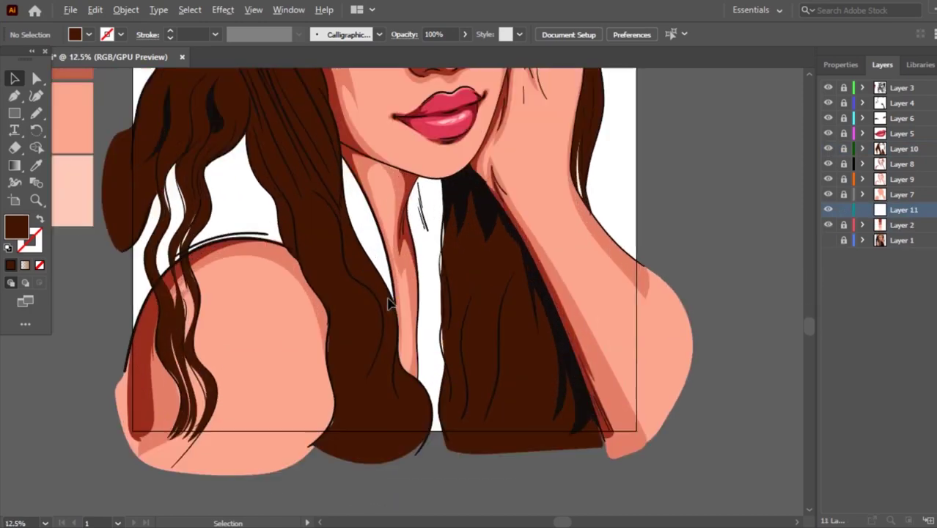
scroll(390, 306, up, 1)
Pencil-draw the shirt outline from the upper-left hair, around the bottom and past the chin.
key(n)
drag(204, 138, 131, 492)
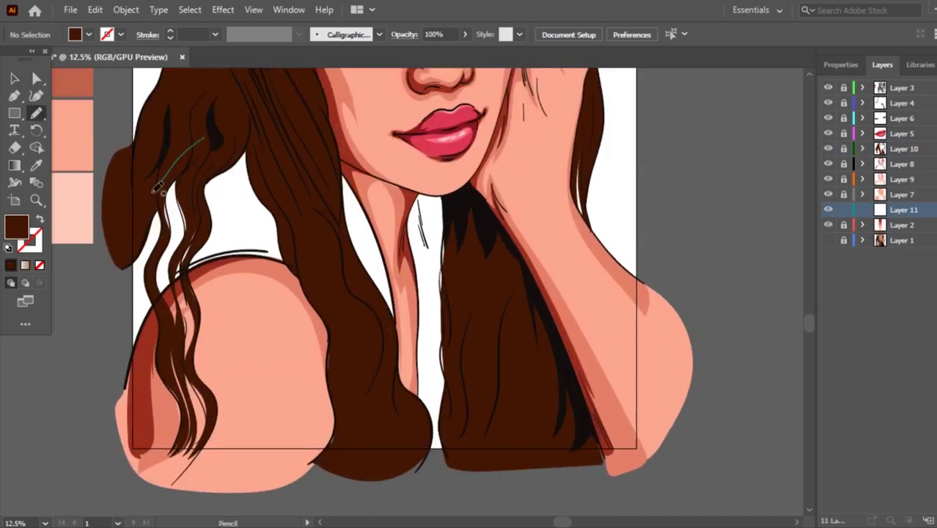
drag(465, 475, 248, 143)
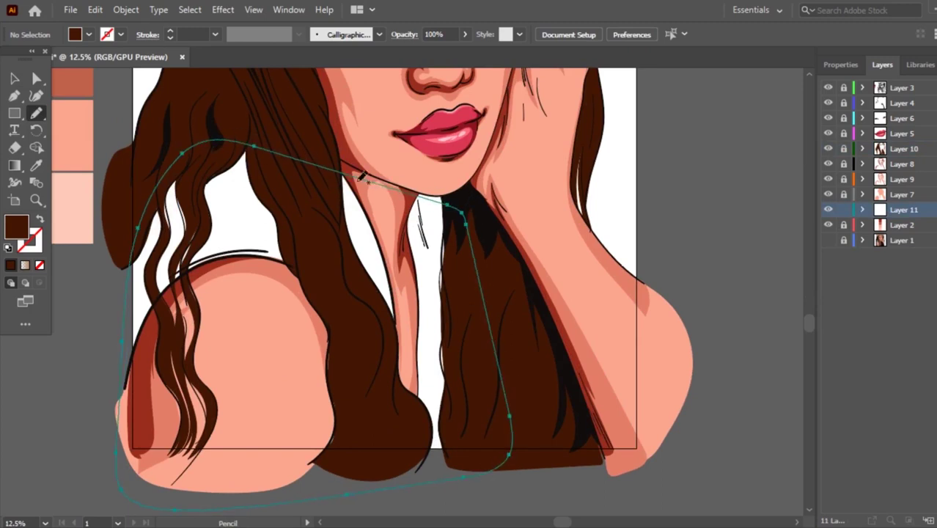
key(ctrl)
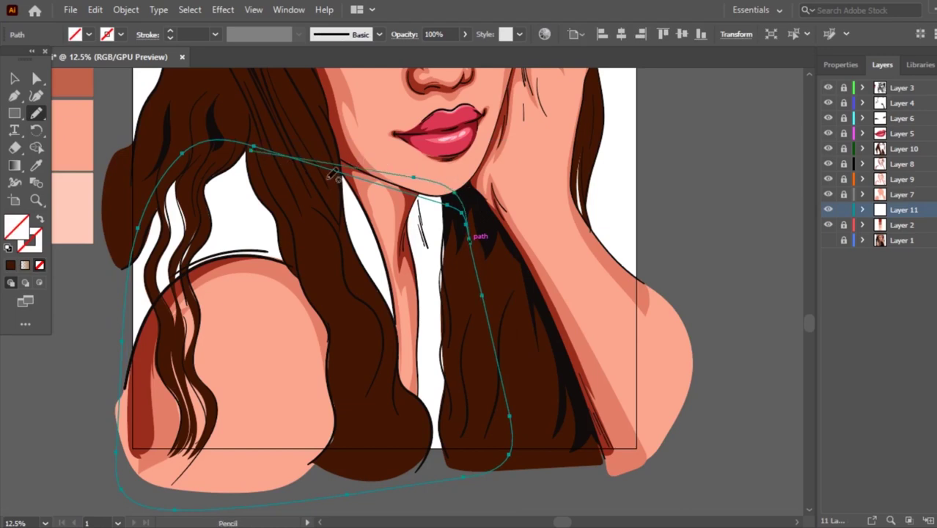
key(ctrl+space)
drag(250, 144, 334, 167)
key(ctrl+z)
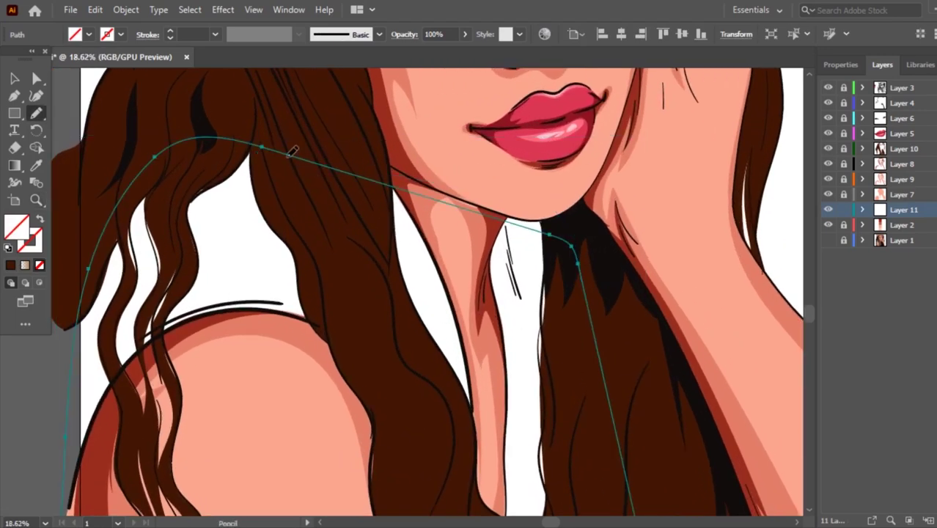
drag(271, 143, 582, 253)
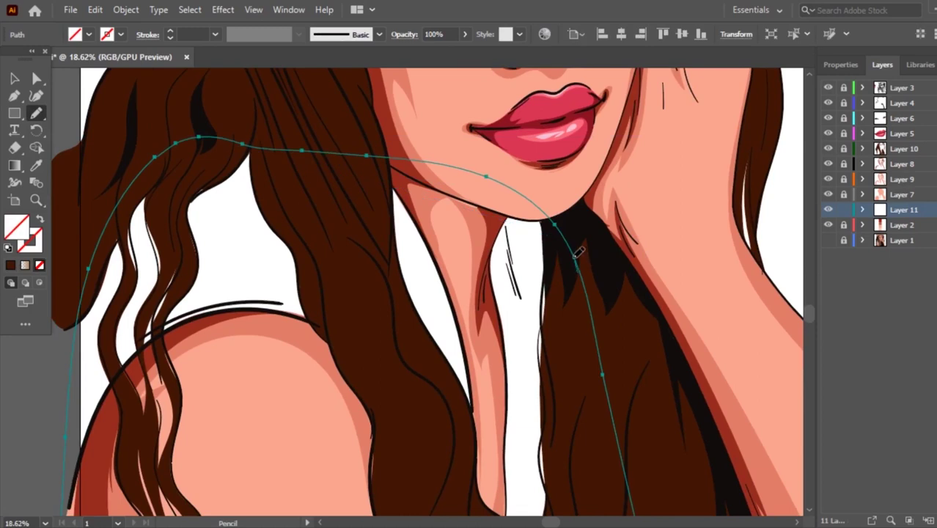
scroll(555, 125, down, 2)
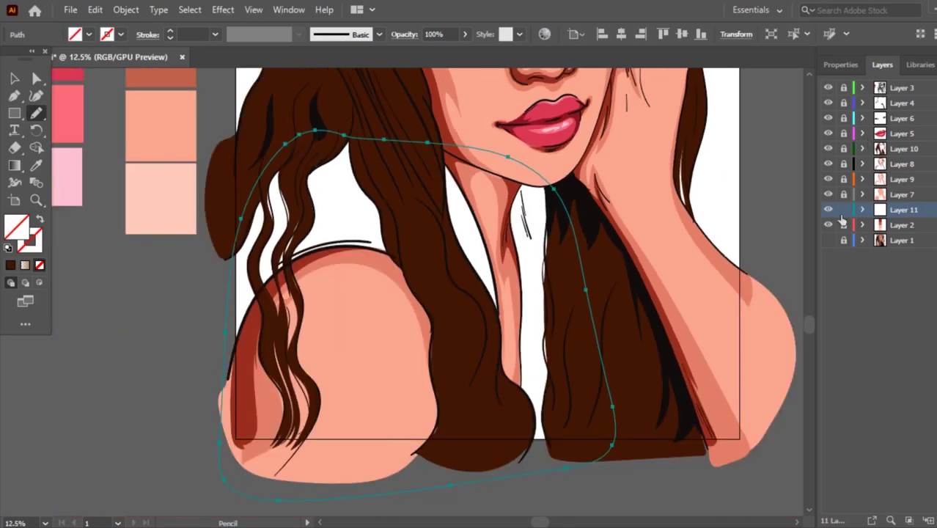
scroll(560, 255, up, 1)
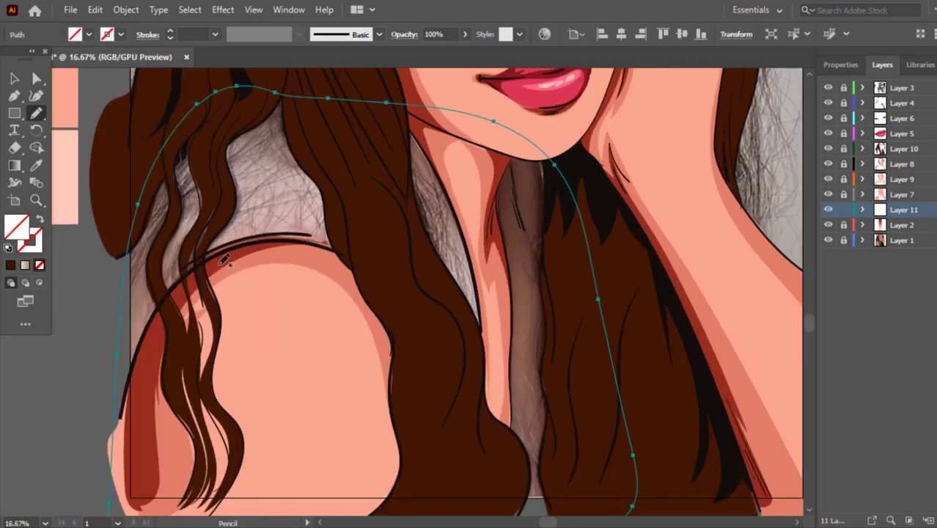
Fill the shirt shape with light grey #BABABA.
double_click(16, 233)
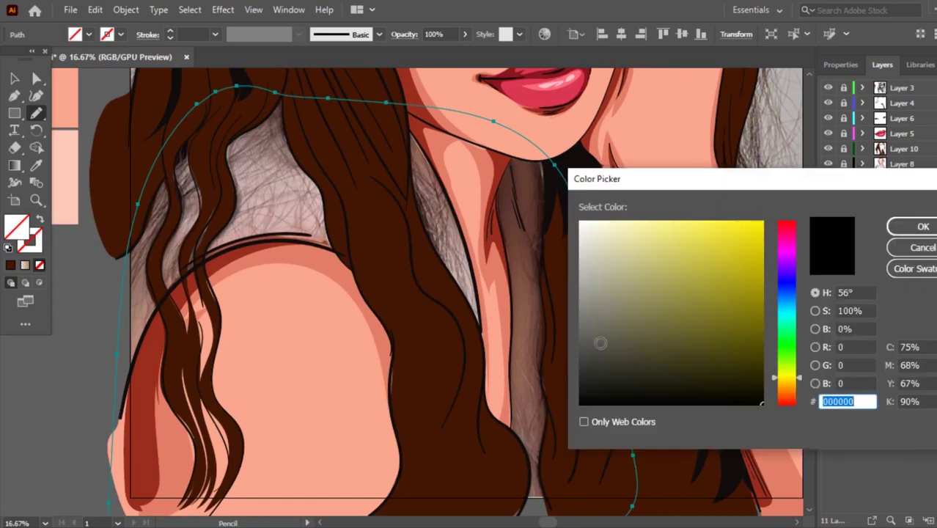
drag(606, 367, 572, 270)
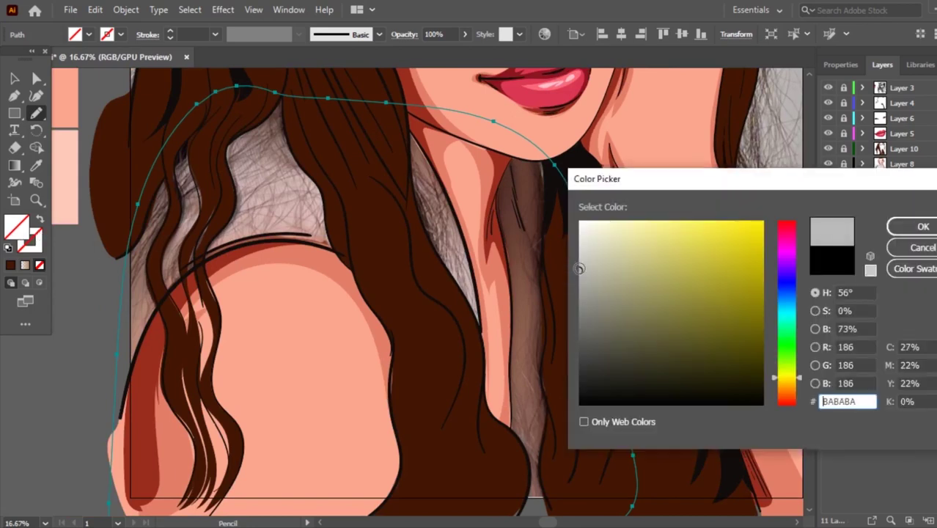
key(Return)
scroll(345, 242, down, 2)
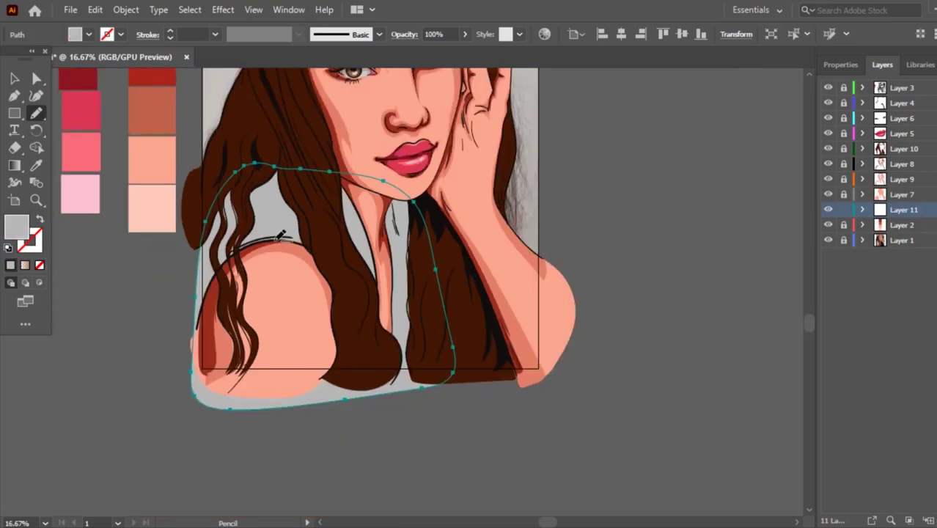
Hide the reference photo layer and add a new Layer 12 above the shirt.
key(v)
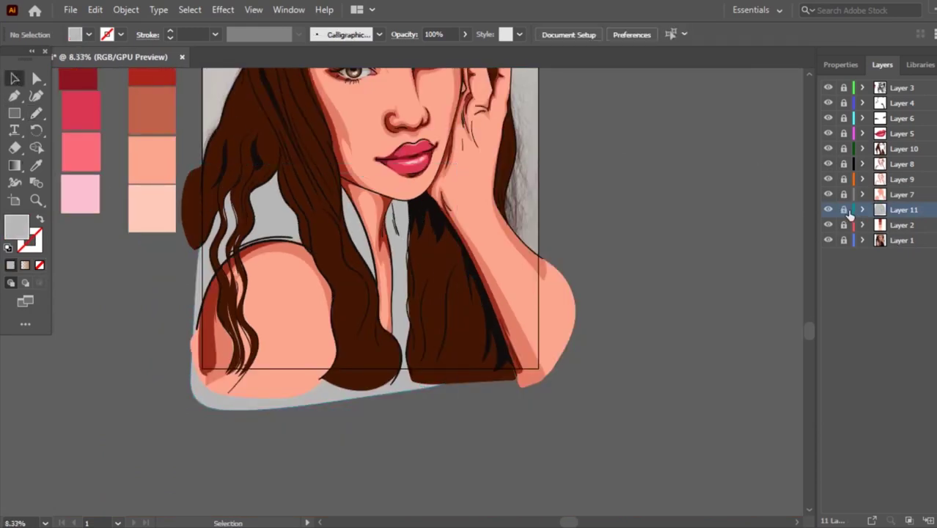
click(828, 240)
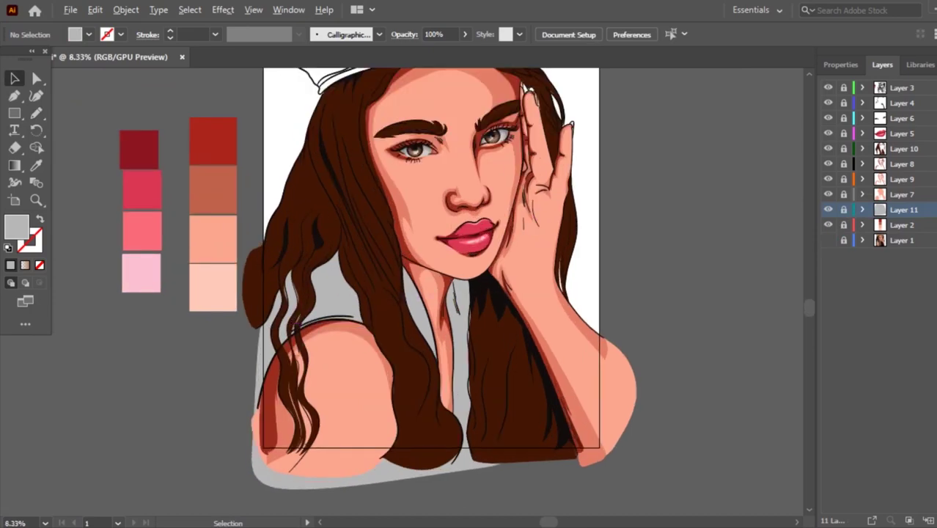
scroll(407, 332, up, 2)
scroll(409, 334, down, 1)
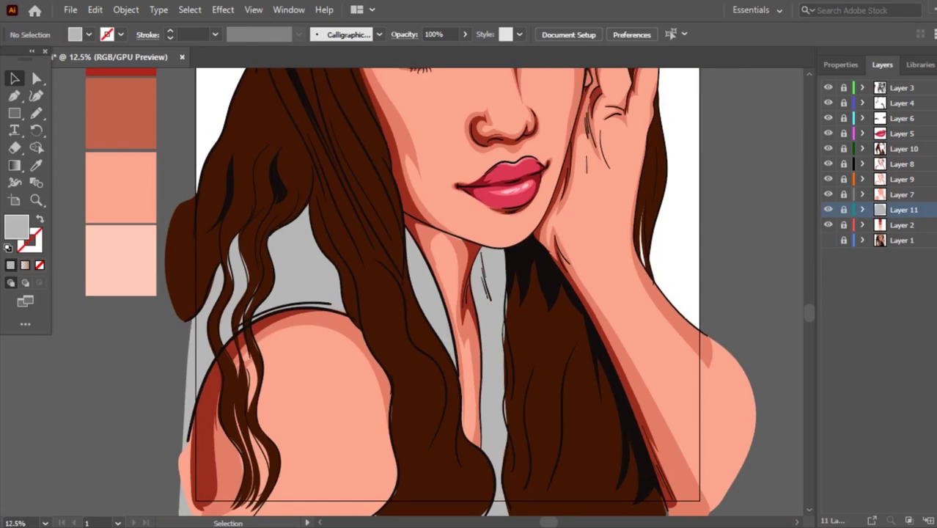
key(ctrl+l)
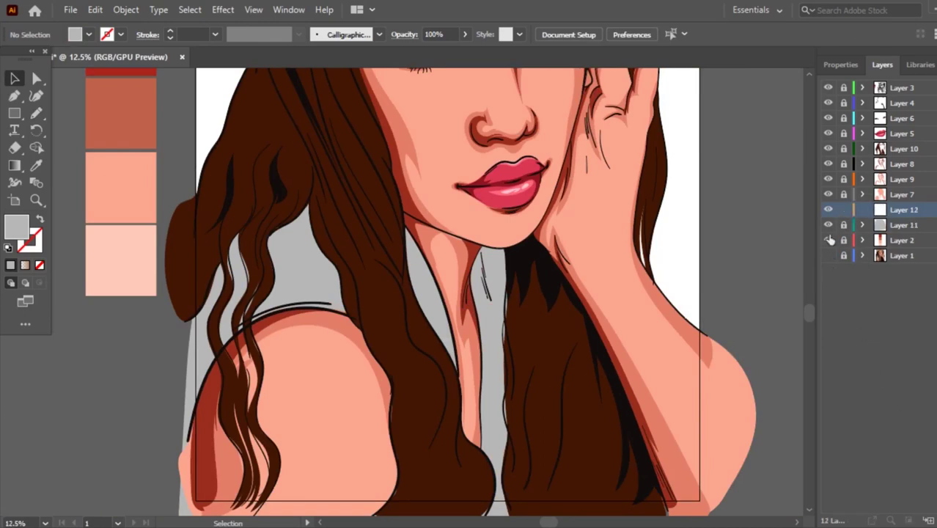
Hide the grey shirt layer, show the sketch, and pencil a neck shadow shape.
click(828, 226)
click(826, 256)
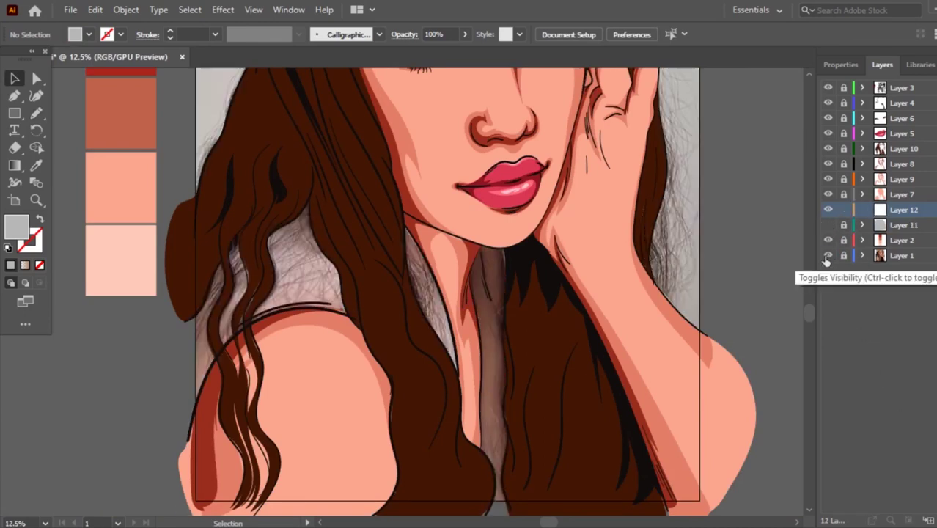
key(n)
alt+scroll(483, 341, up, 1)
scroll(483, 341, down, 1)
scroll(482, 329, down, 1)
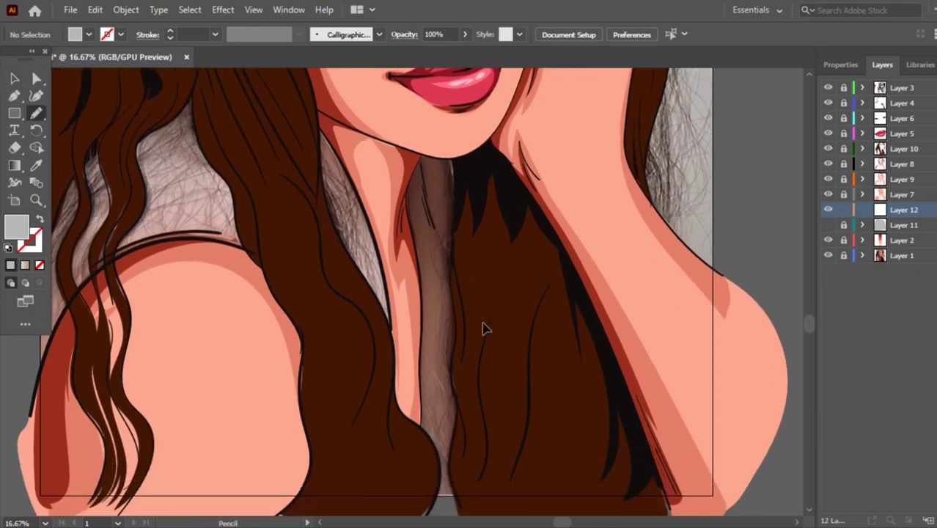
mouse_move(424, 322)
mouse_down()
mouse_move(456, 246)
mouse_move(450, 479)
mouse_move(400, 291)
mouse_up()
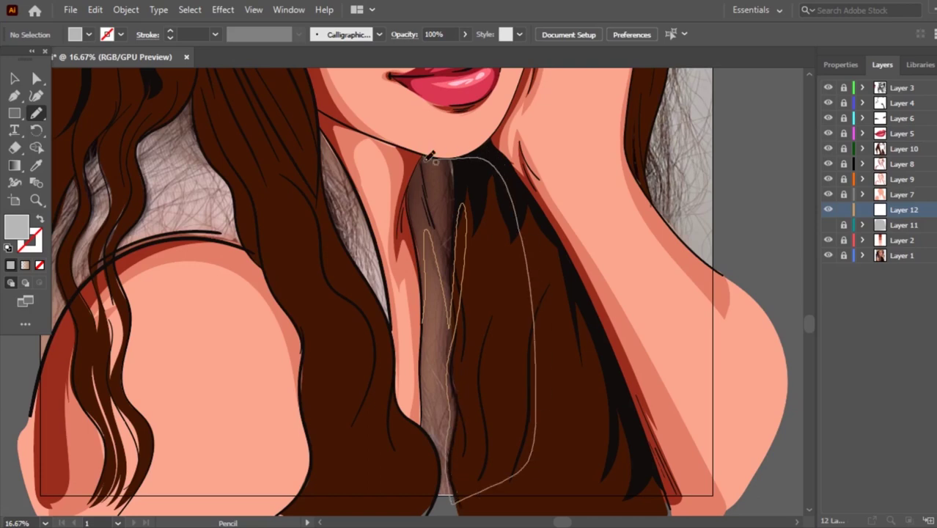
drag(424, 325, 422, 322)
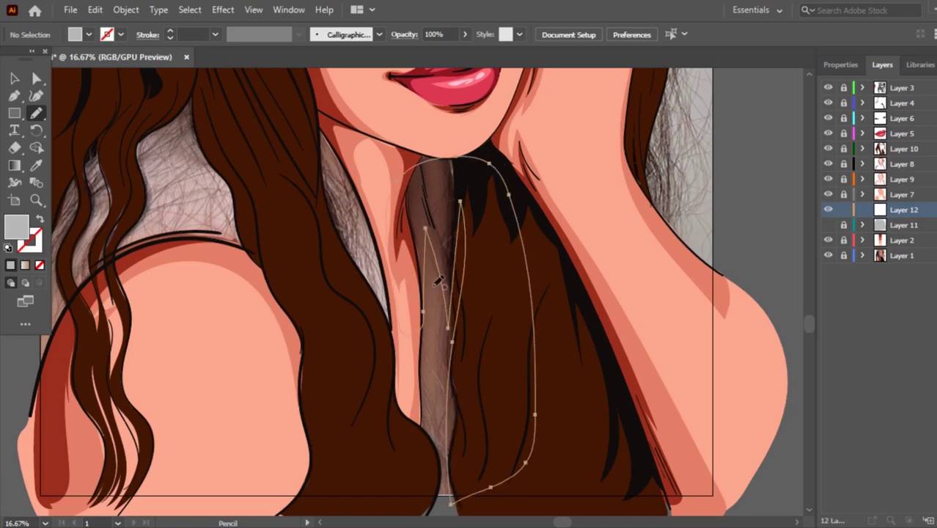
Fill the neck shadow with a grey, darkening it twice in the Color Picker.
click(11, 266)
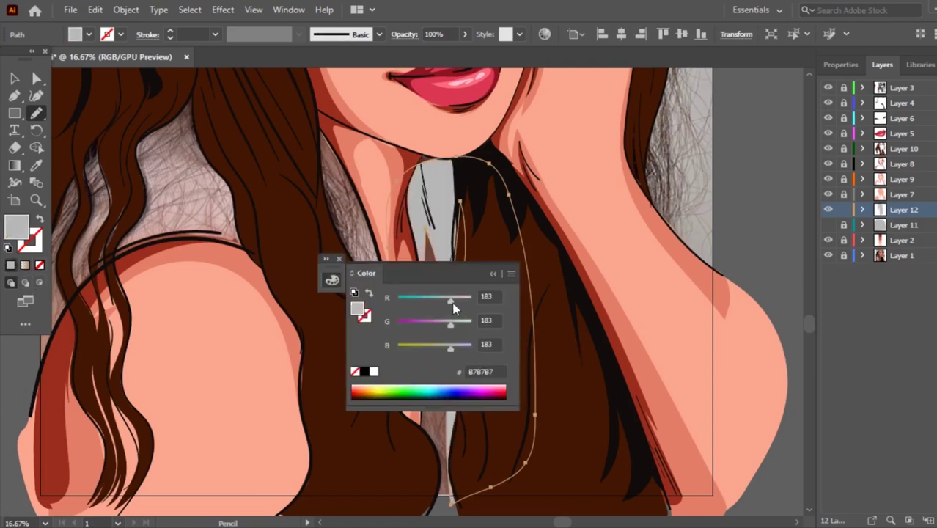
click(441, 271)
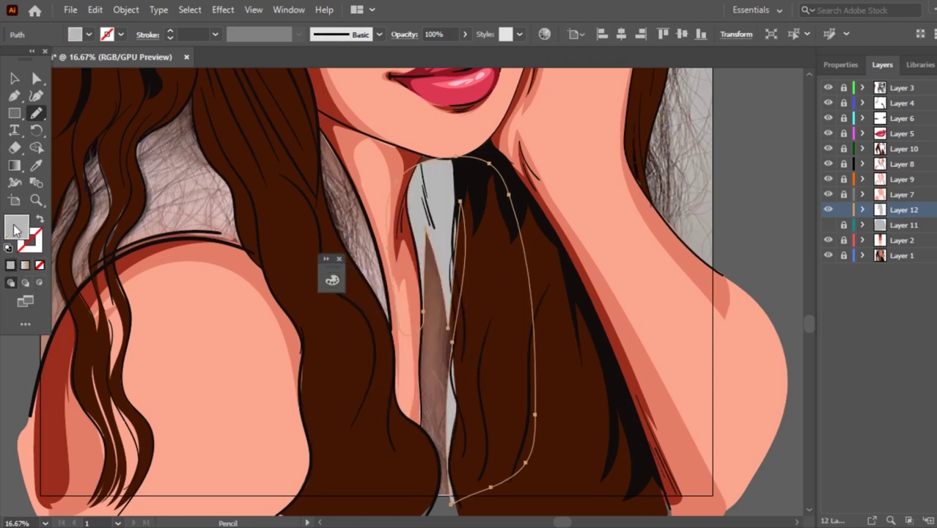
double_click(16, 227)
drag(580, 273, 579, 293)
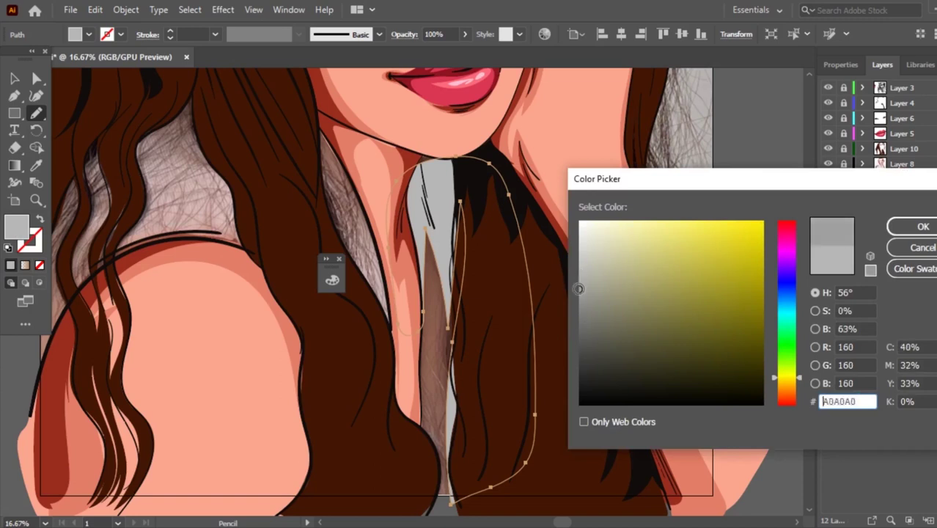
click(922, 226)
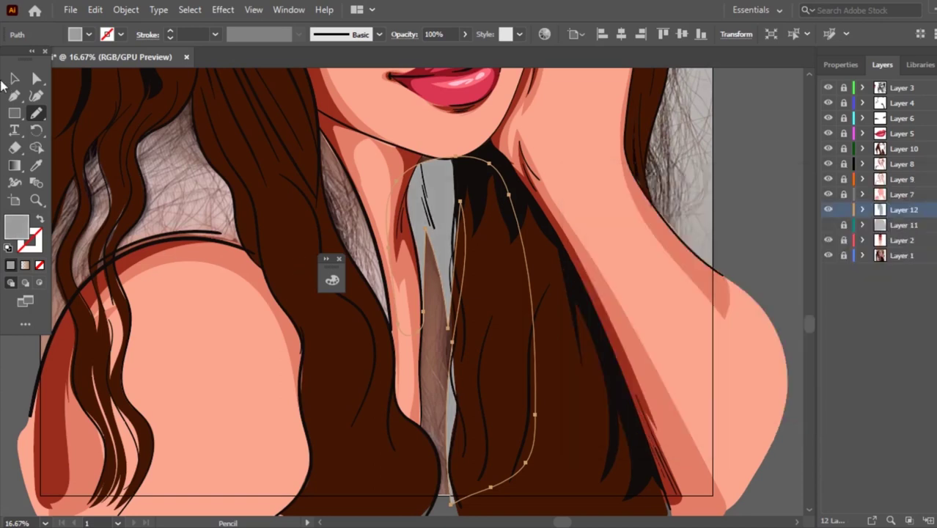
double_click(14, 227)
click(576, 301)
click(922, 226)
click(14, 78)
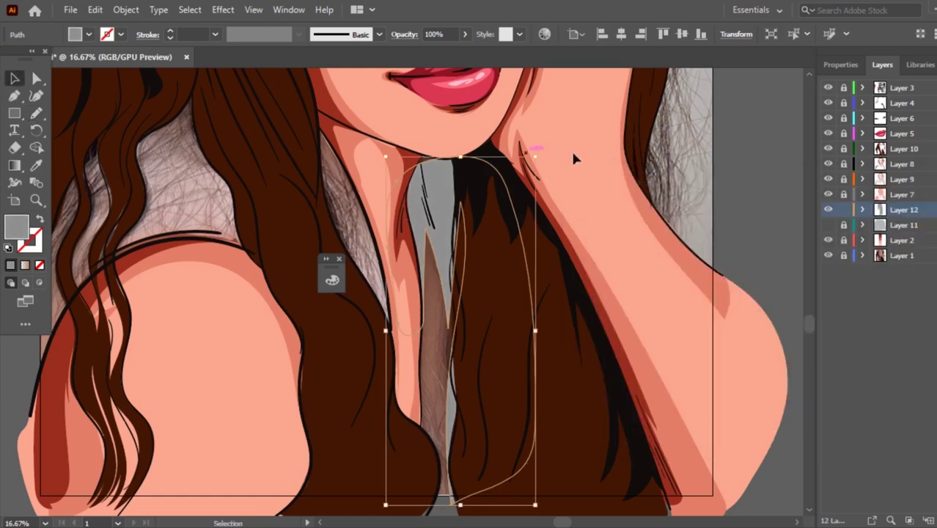
click(667, 179)
Draw a thin inner shadow in the gap, sample the neck grey, and set 47% opacity.
key(n)
mouse_move(422, 407)
mouse_down()
mouse_move(450, 466)
mouse_move(491, 446)
mouse_move(449, 192)
mouse_up()
mouse_move(426, 255)
mouse_down()
mouse_move(420, 318)
mouse_move(427, 217)
mouse_up()
drag(428, 396, 431, 371)
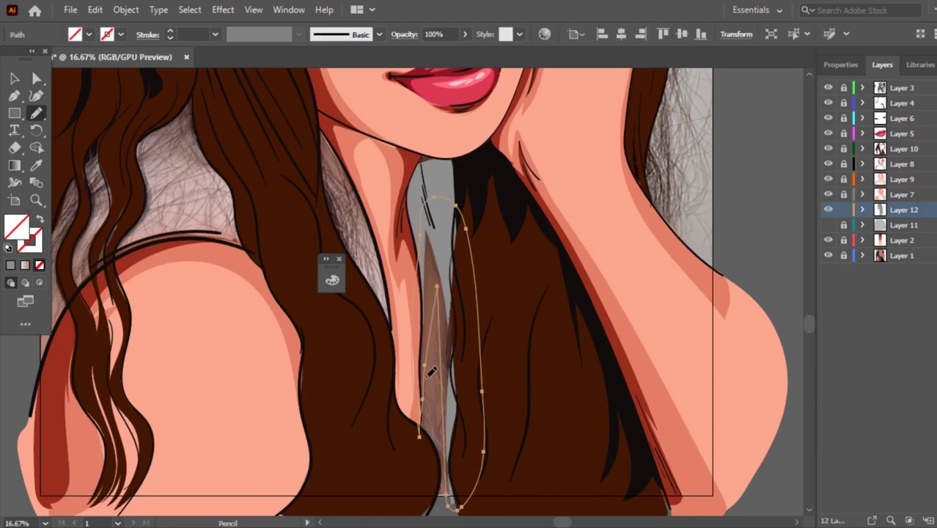
click(36, 165)
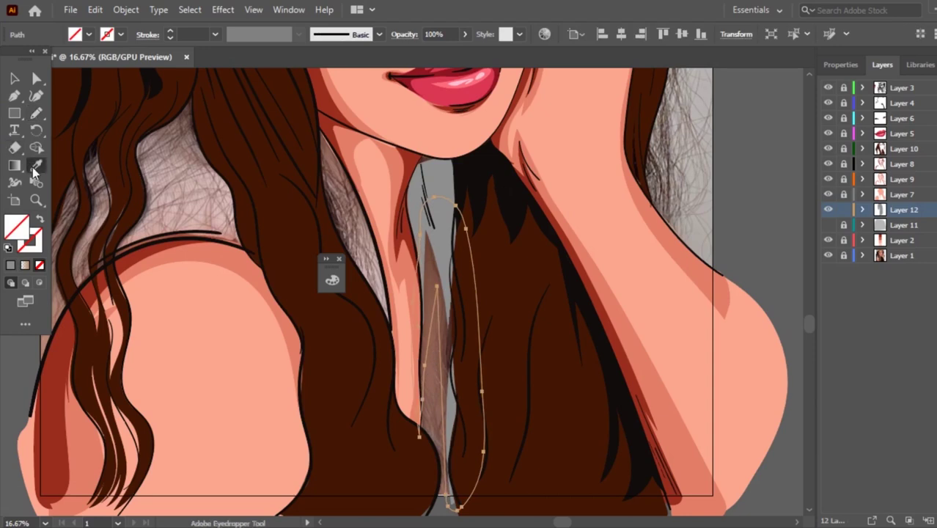
click(441, 179)
click(465, 35)
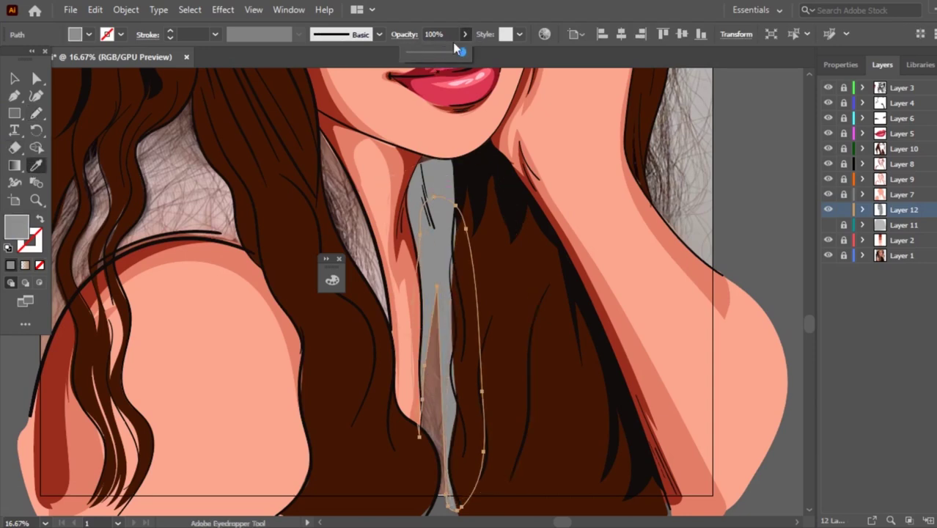
drag(465, 54, 440, 55)
Cancel a stray opacity entry, keeping 47%, and deselect the thin shadow.
click(14, 78)
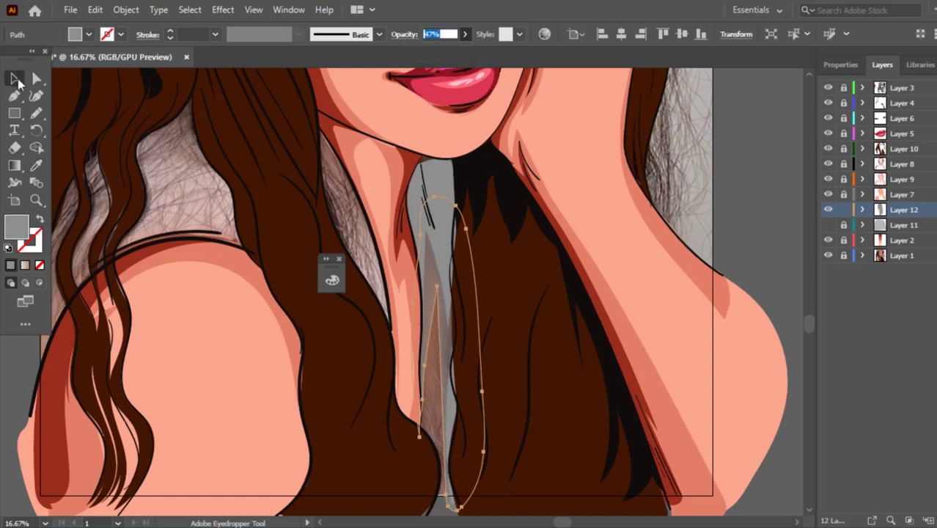
scroll(562, 137, down, 2)
scroll(220, 154, up, 2)
scroll(237, 162, up, 1)
text(n)
key(Escape)
click(163, 312)
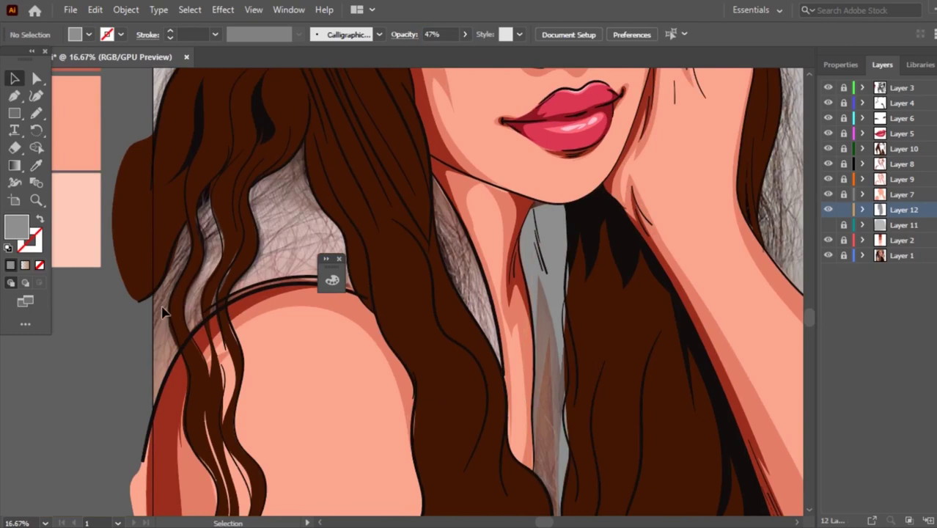
Draw a shoulder shadow shape toward the neck and fill it with the sampled neck grey.
key(n)
mouse_move(157, 315)
mouse_down()
mouse_move(239, 201)
mouse_move(296, 166)
mouse_move(337, 174)
mouse_move(208, 164)
mouse_move(145, 329)
mouse_move(160, 299)
mouse_up()
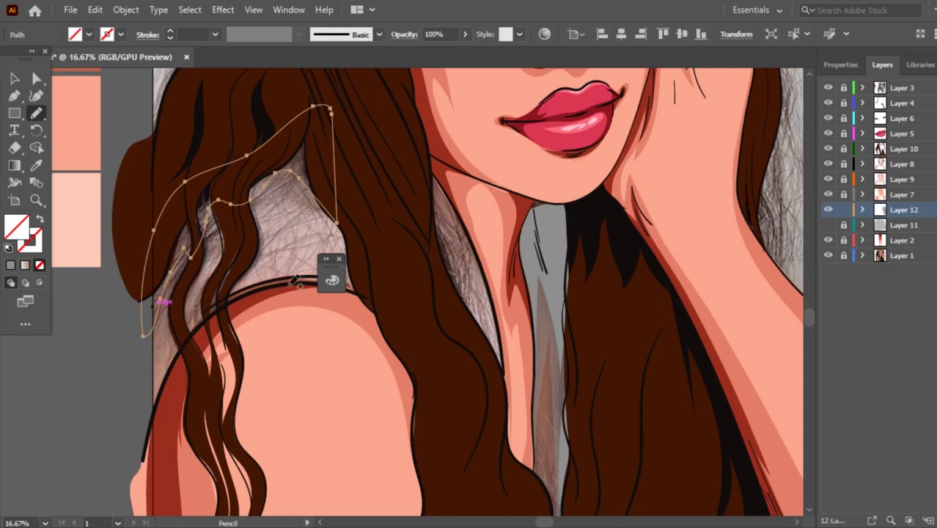
mouse_move(329, 108)
mouse_down()
mouse_move(370, 111)
mouse_move(443, 178)
mouse_up()
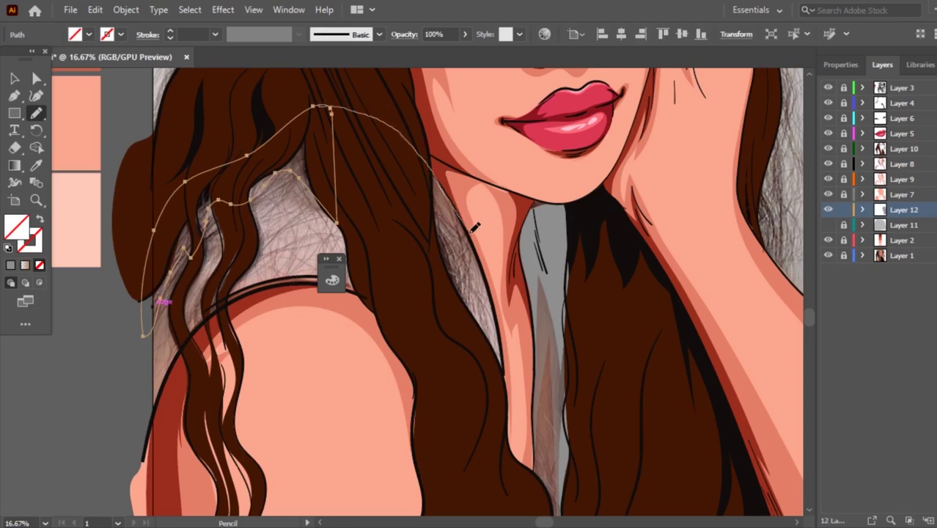
mouse_move(458, 317)
mouse_down()
mouse_move(367, 273)
mouse_move(337, 220)
mouse_up()
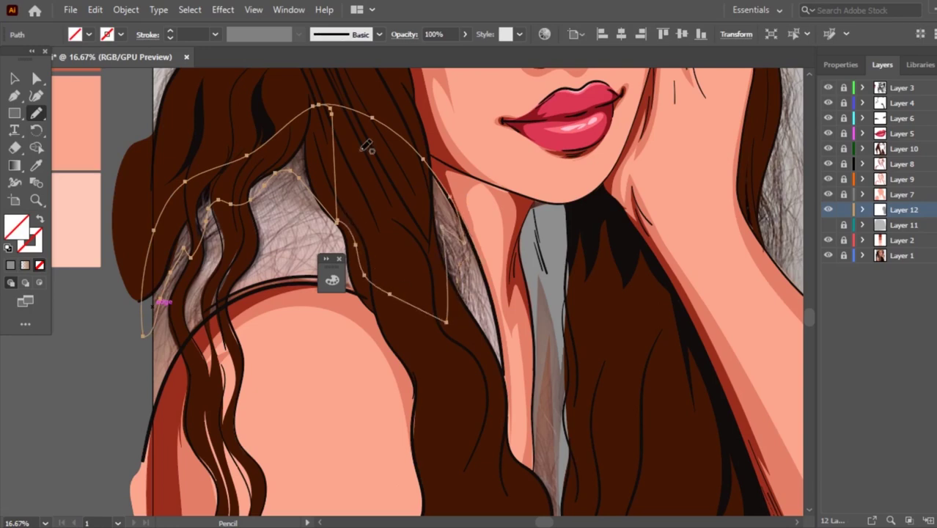
key(i)
click(551, 224)
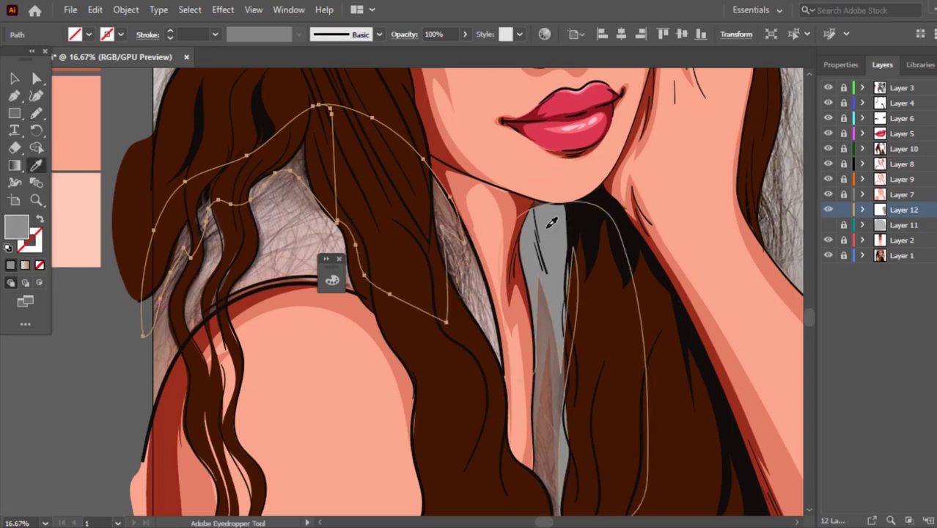
click(13, 77)
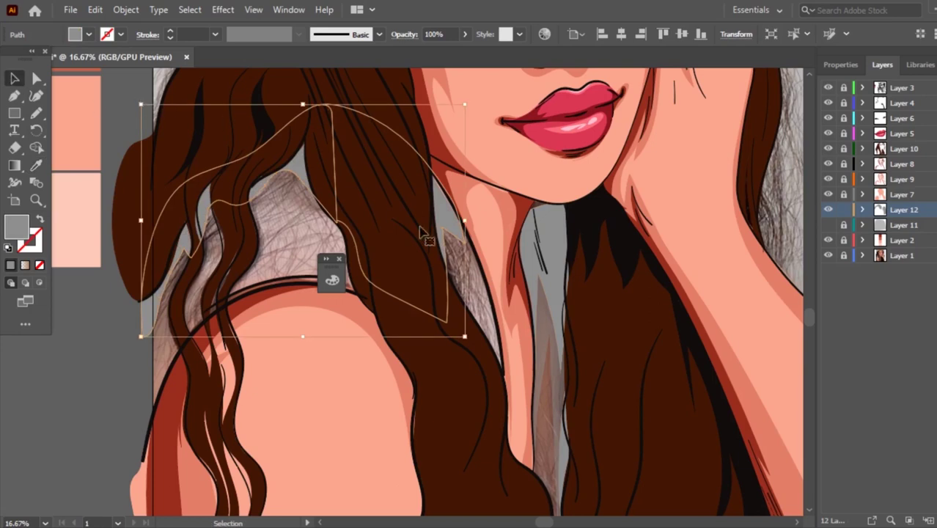
click(334, 339)
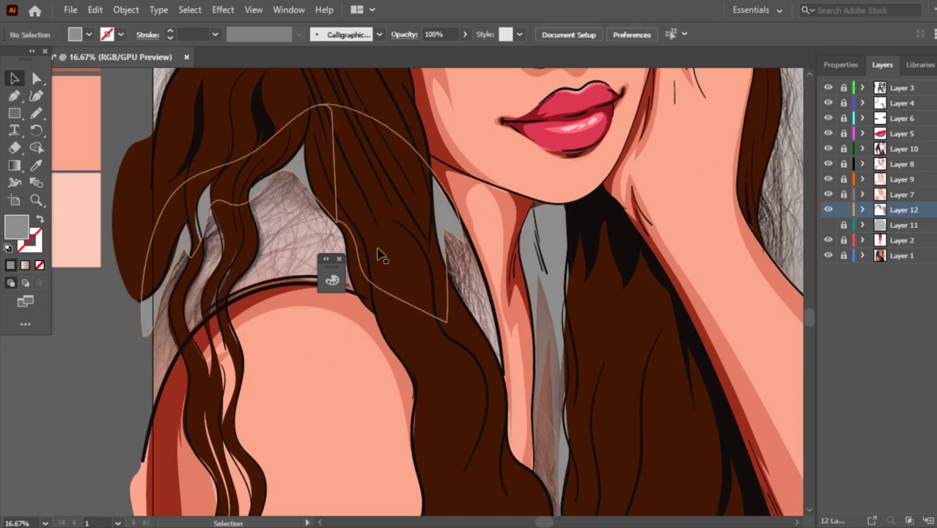
Draw a shadow along the hair edge down the left side and fill it with sampled grey.
key(n)
mouse_move(180, 329)
mouse_down()
mouse_move(223, 236)
mouse_move(429, 272)
mouse_move(475, 297)
mouse_up()
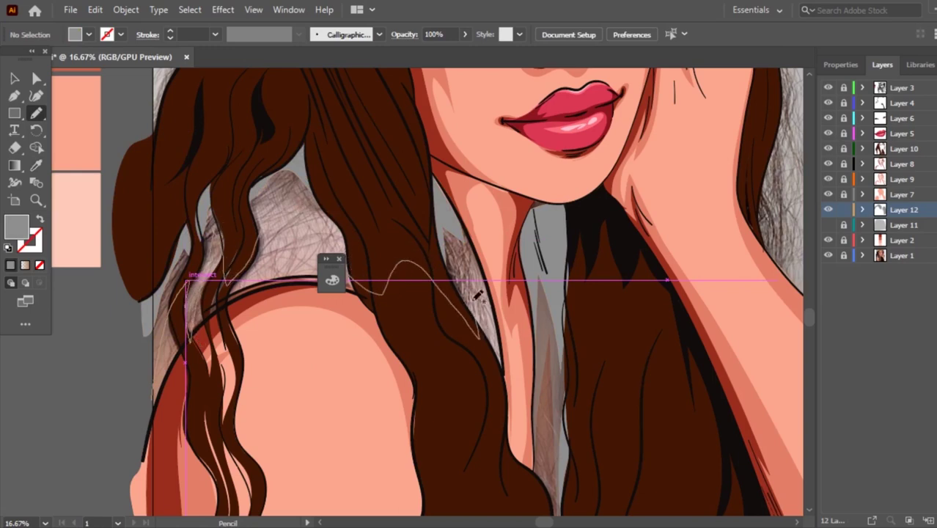
mouse_move(483, 265)
mouse_down()
mouse_move(399, 135)
mouse_move(220, 163)
mouse_move(139, 312)
mouse_move(136, 423)
mouse_up()
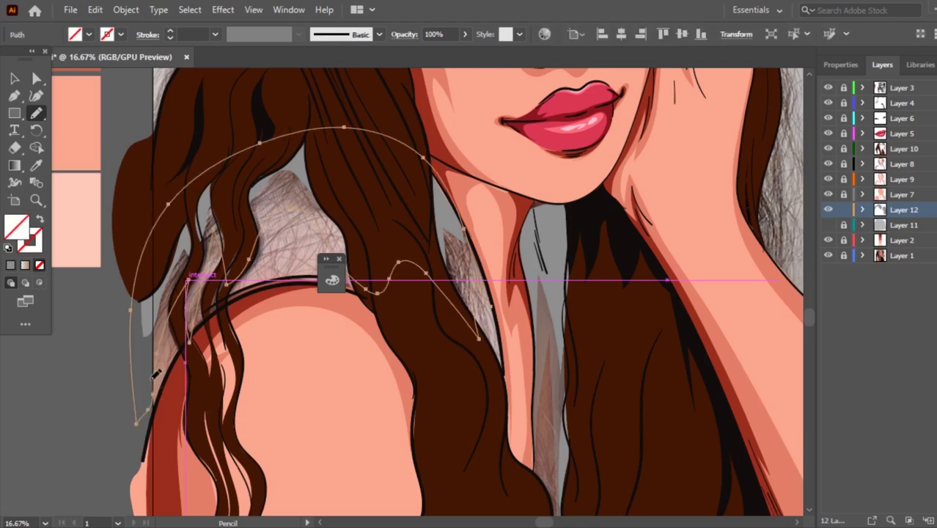
click(36, 165)
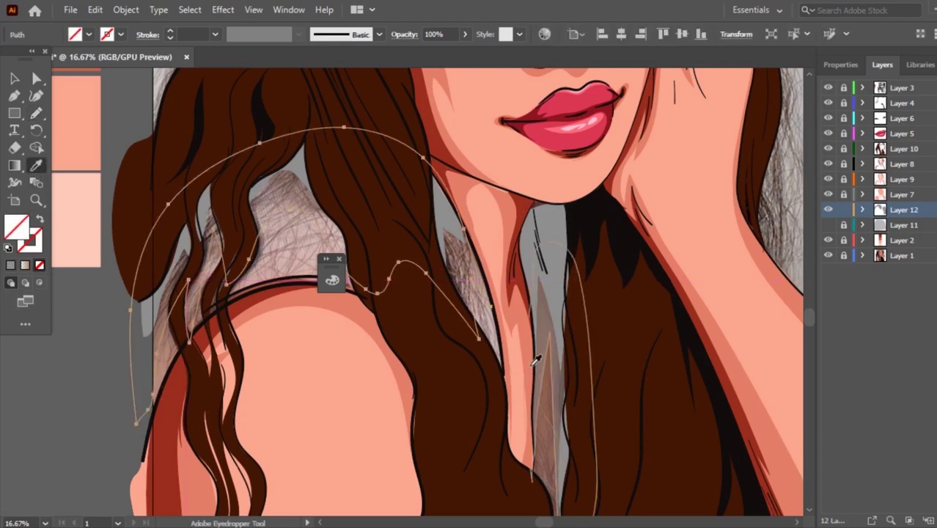
click(535, 359)
click(15, 79)
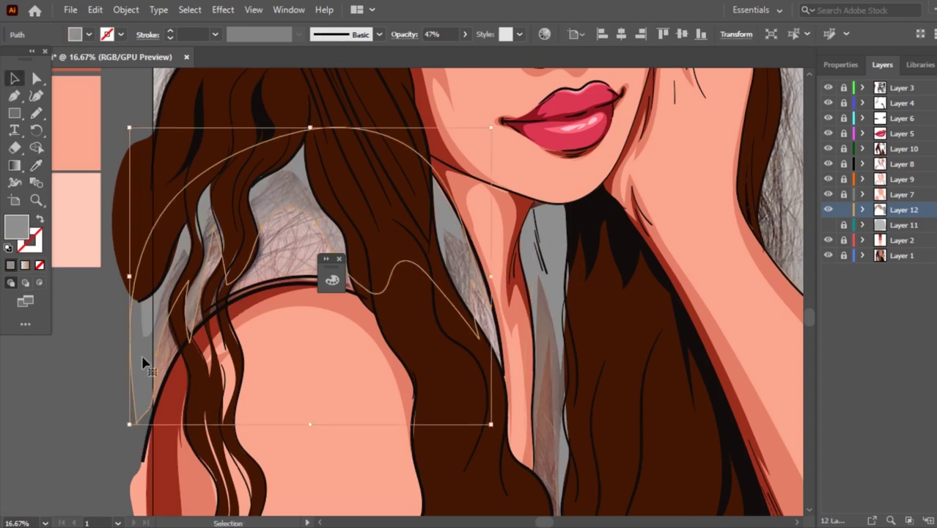
scroll(194, 330, down, 1)
Hide the reference sketch layer after briefly toggling the shirt layer's visibility.
click(737, 245)
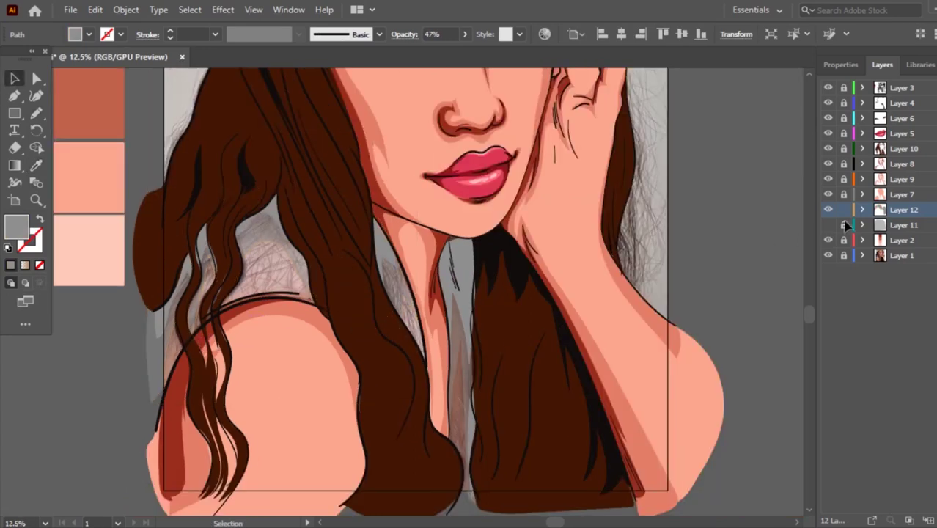
click(828, 209)
click(827, 212)
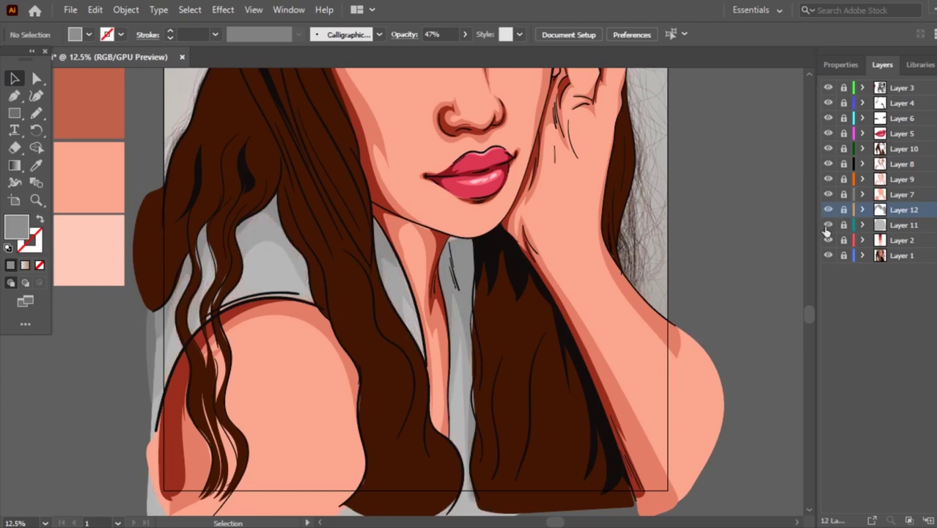
click(827, 255)
scroll(415, 249, up, 1)
scroll(517, 253, up, 1)
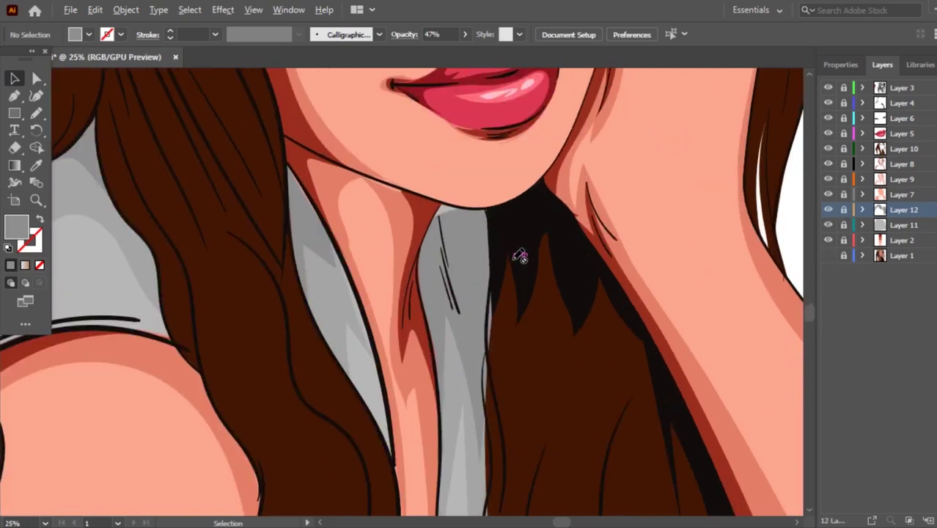
scroll(516, 252, up, 1)
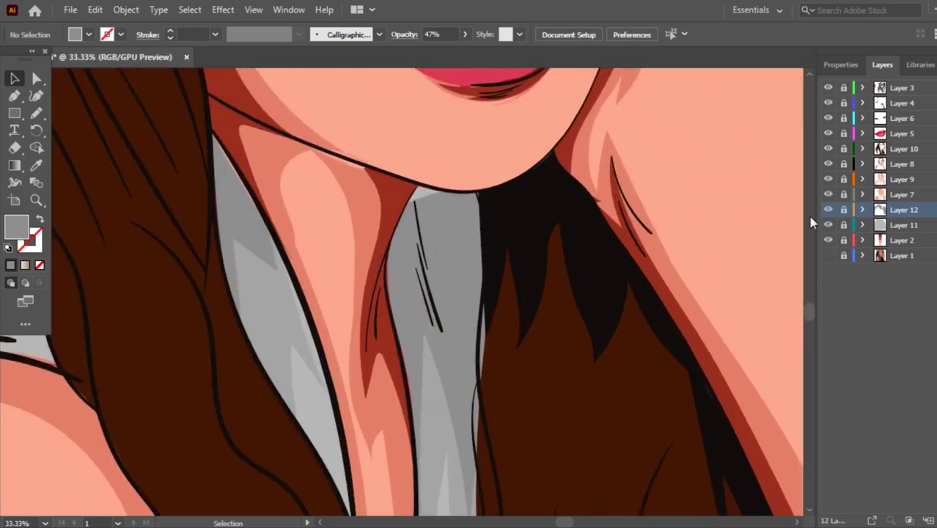
Redraw the shirt edge beside the neck from the chin with the Pencil.
click(484, 236)
key(n)
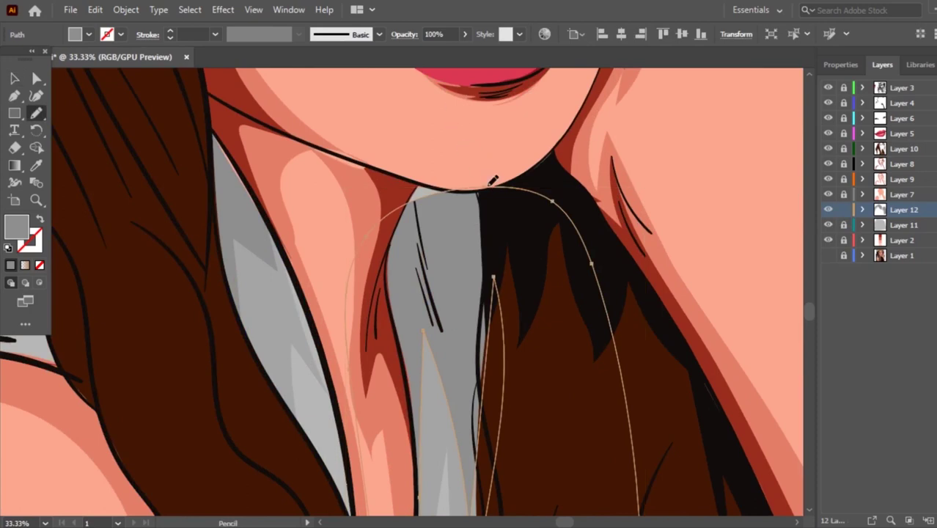
drag(411, 188, 403, 212)
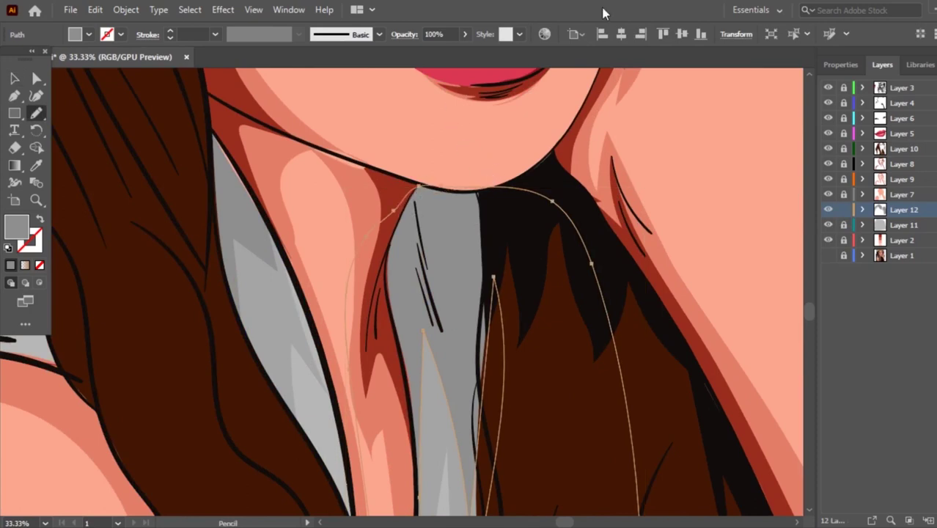
key(ctrl+minus)
key(ctrl+minus)
scroll(432, 294, up, 1)
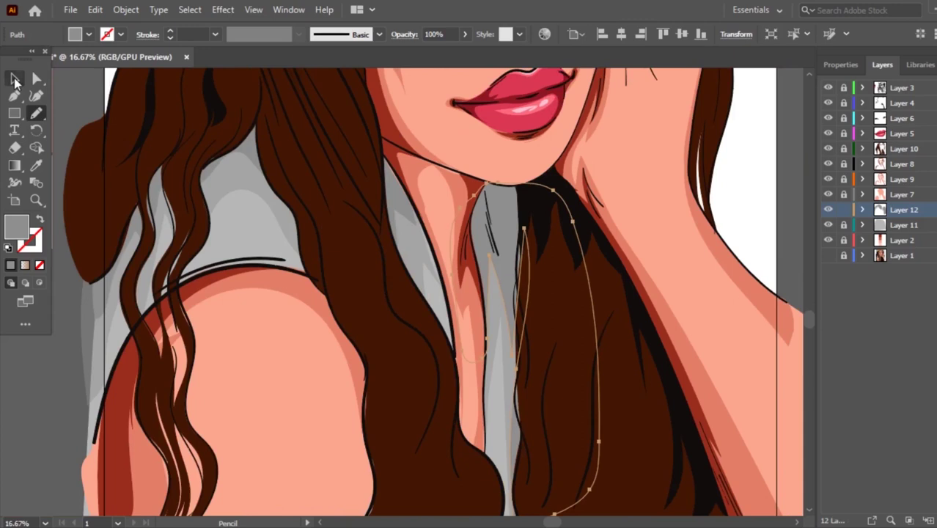
Send both grey shirt shapes to the back.
click(15, 79)
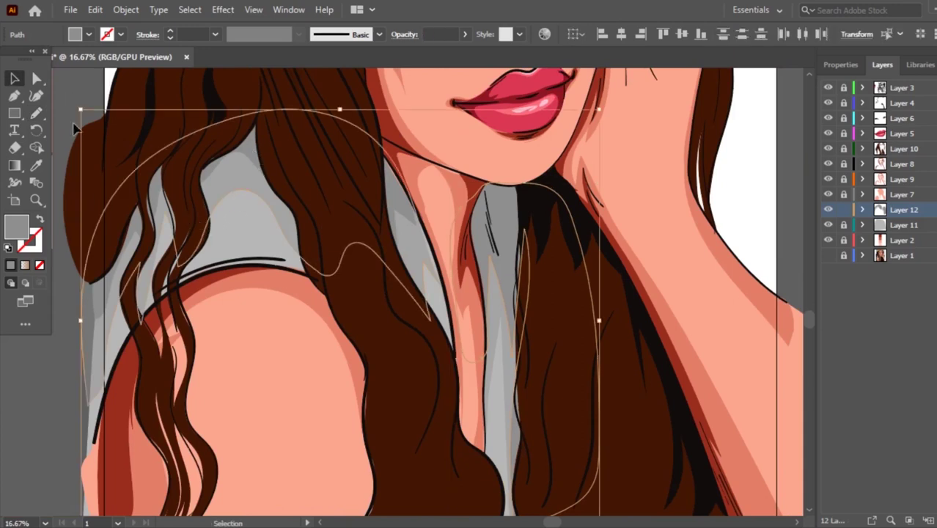
click(319, 310)
click(237, 192)
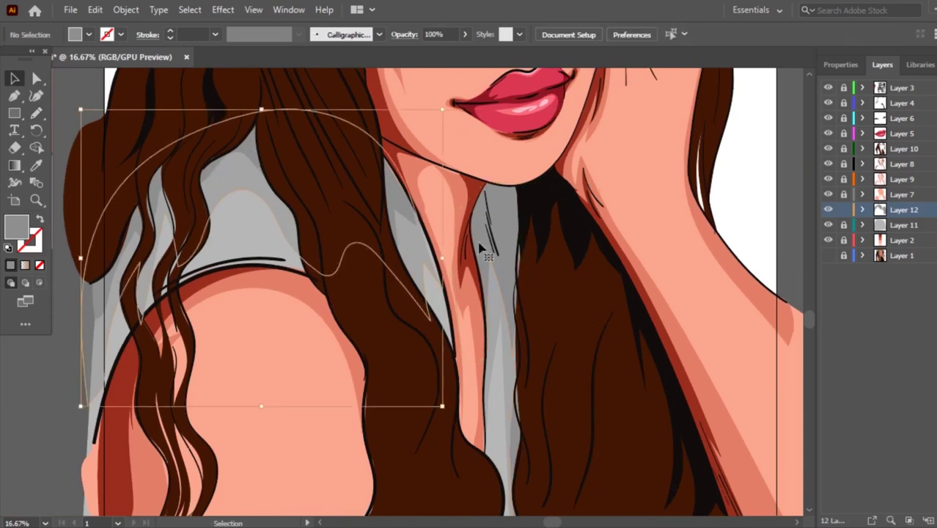
shift+click(485, 364)
right_click(492, 360)
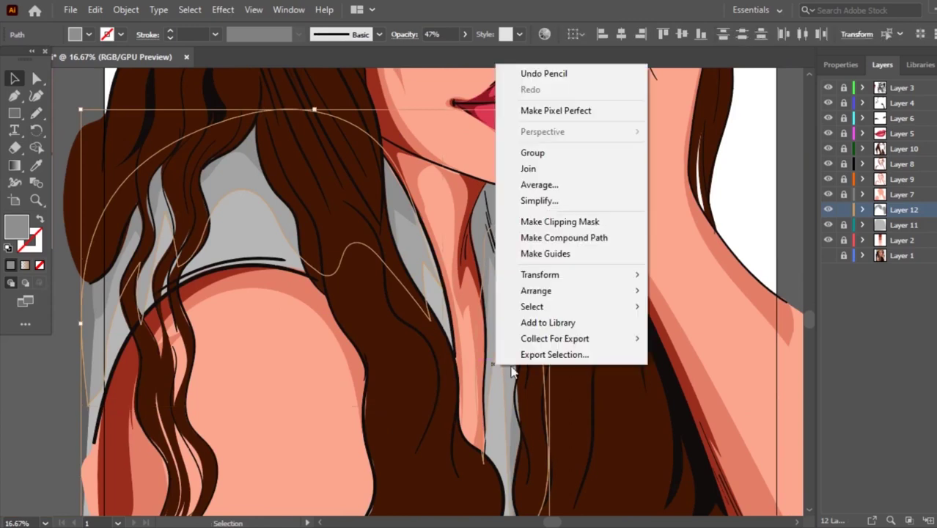
click(693, 337)
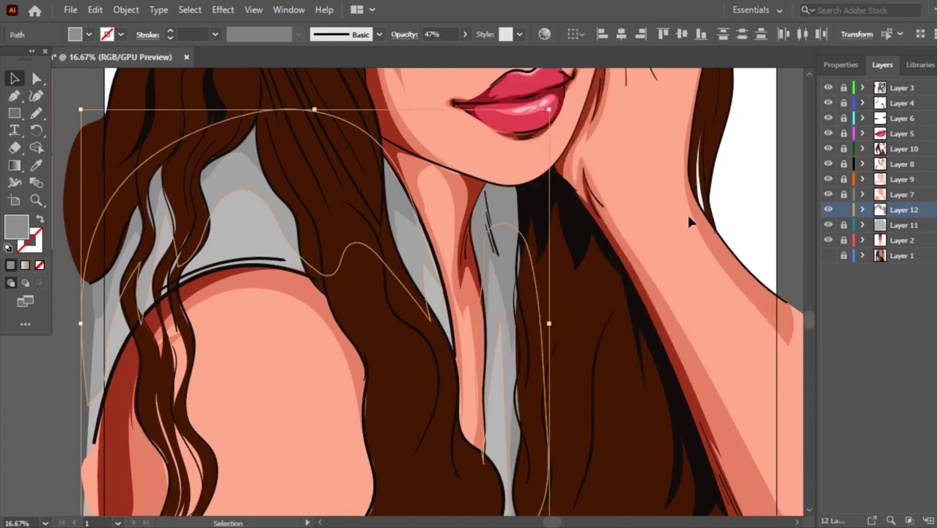
Give both grey shirt shapes a darker grey fill.
click(241, 174)
click(256, 157)
shift+click(495, 215)
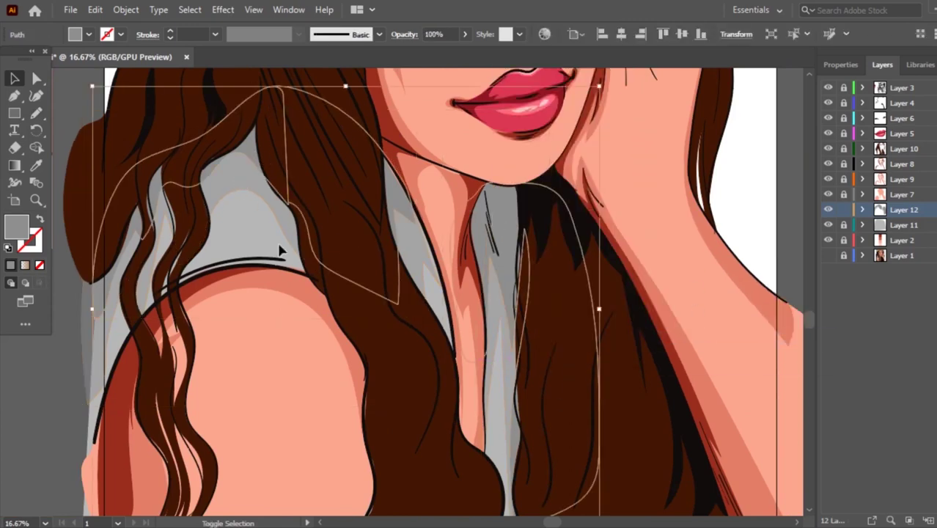
double_click(9, 227)
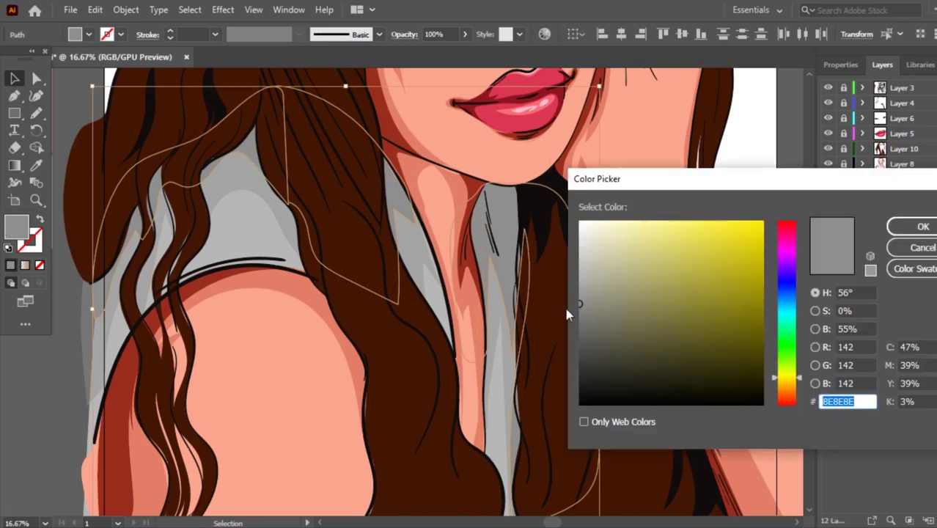
drag(578, 303, 578, 324)
click(922, 225)
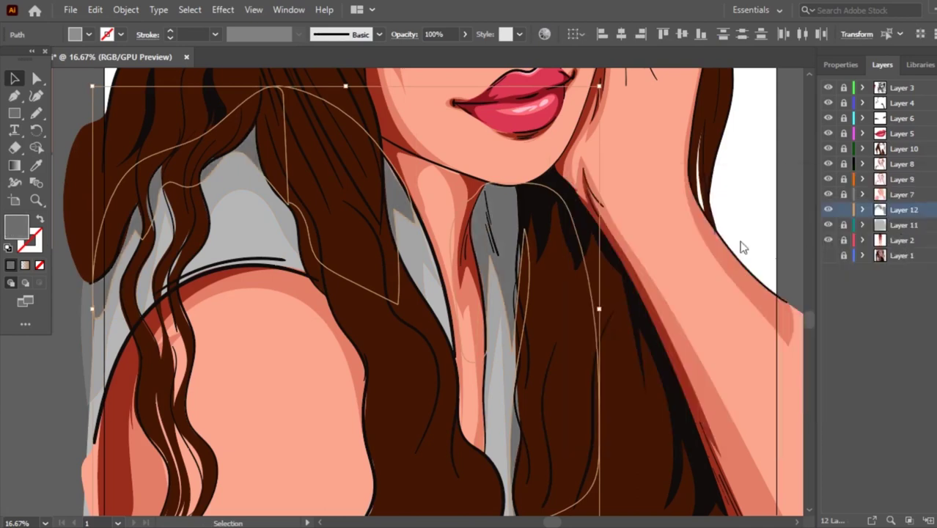
Redraw the shirt edge down along the neck with the Pencil.
scroll(414, 255, down, 3)
scroll(419, 309, up, 2)
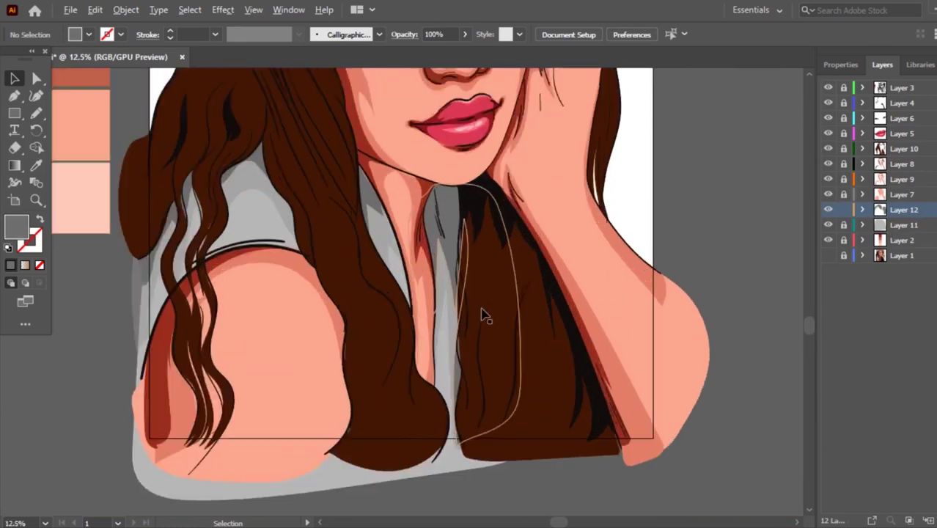
scroll(485, 316, up, 2)
click(443, 361)
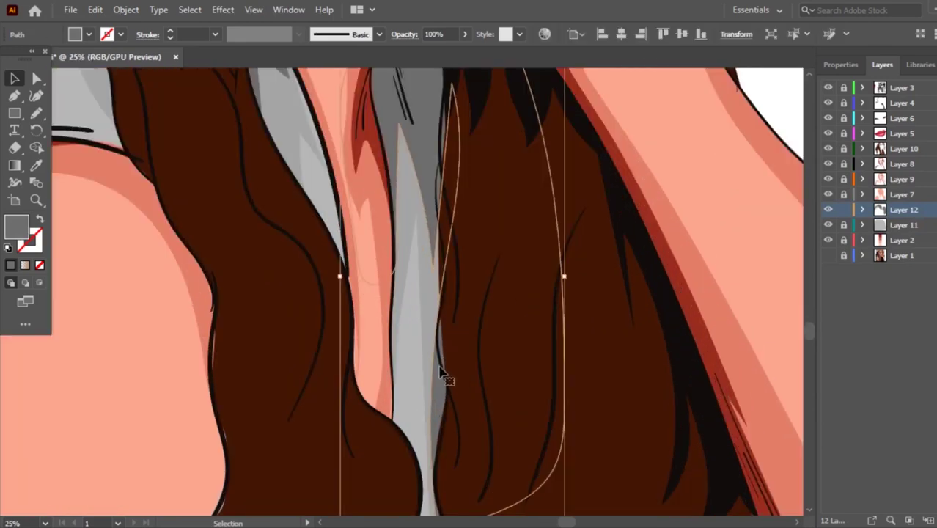
key(n)
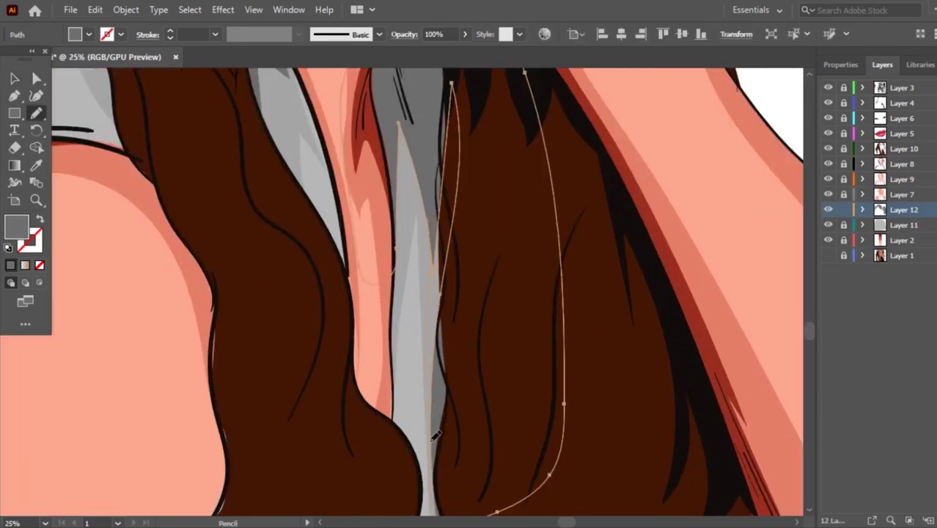
drag(434, 435, 433, 478)
scroll(471, 345, down, 3)
scroll(498, 330, up, 1)
click(14, 78)
Pencil-draw a patch over the left shoulder, then flatten and reshape its curves and left edge.
scroll(293, 253, up, 1)
key(n)
drag(407, 197, 410, 202)
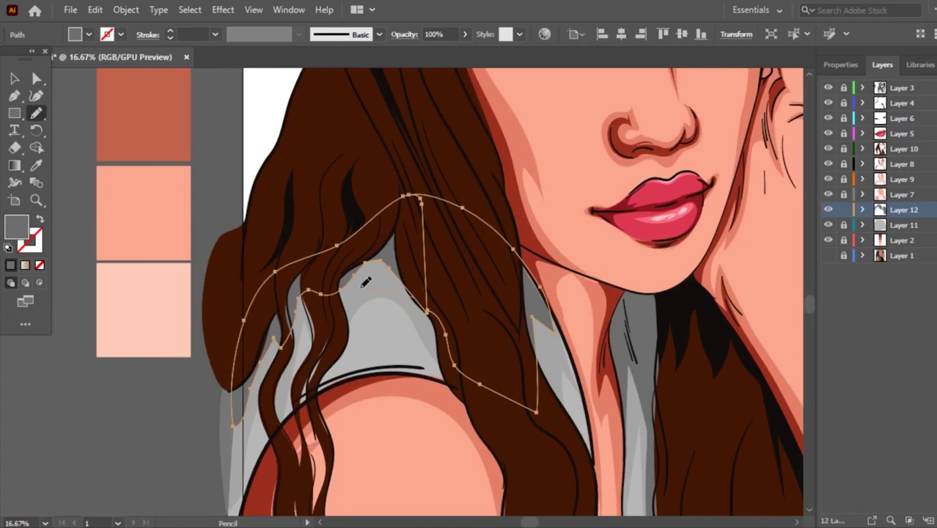
drag(410, 293, 358, 289)
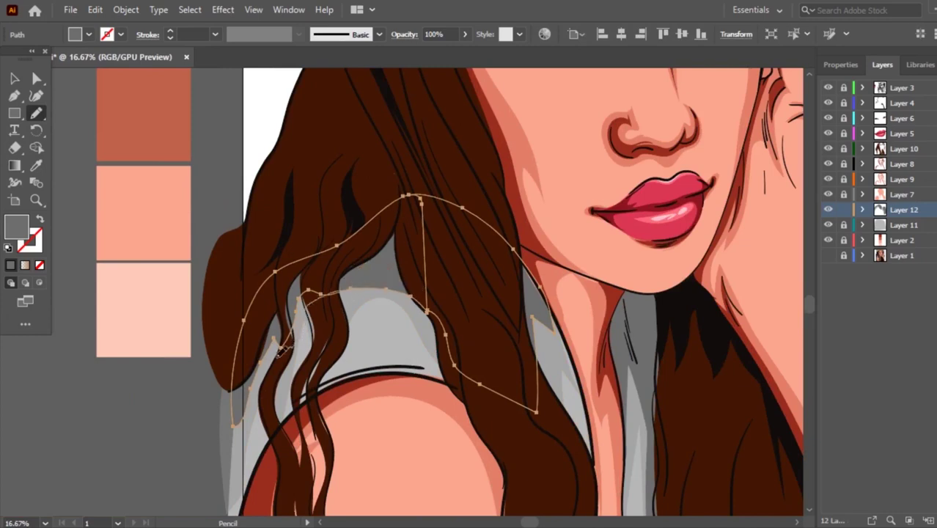
drag(239, 335, 324, 279)
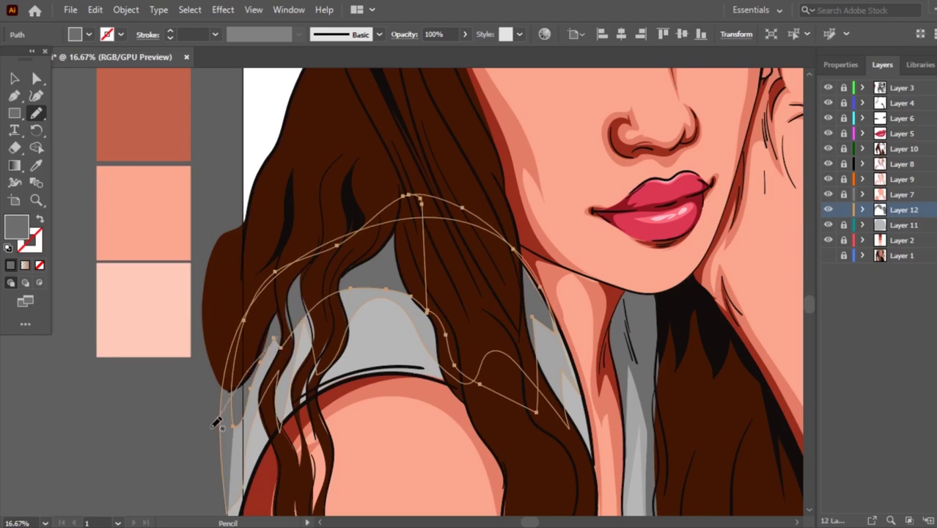
drag(215, 421, 290, 259)
scroll(438, 304, down, 1)
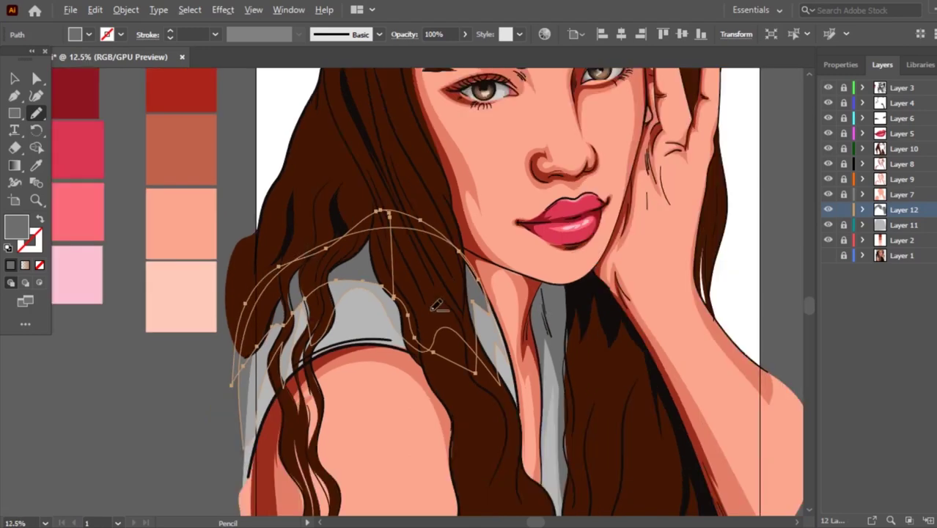
scroll(417, 304, up, 2)
scroll(557, 251, down, 1)
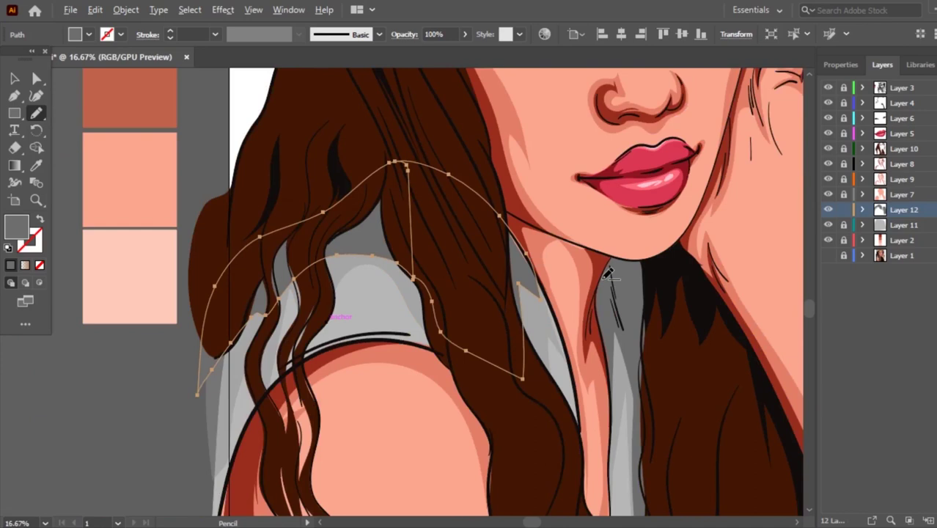
scroll(607, 273, up, 1)
Hide the thin sketch lines layer and unlock Layer 7 as the active layer.
key(v)
click(572, 233)
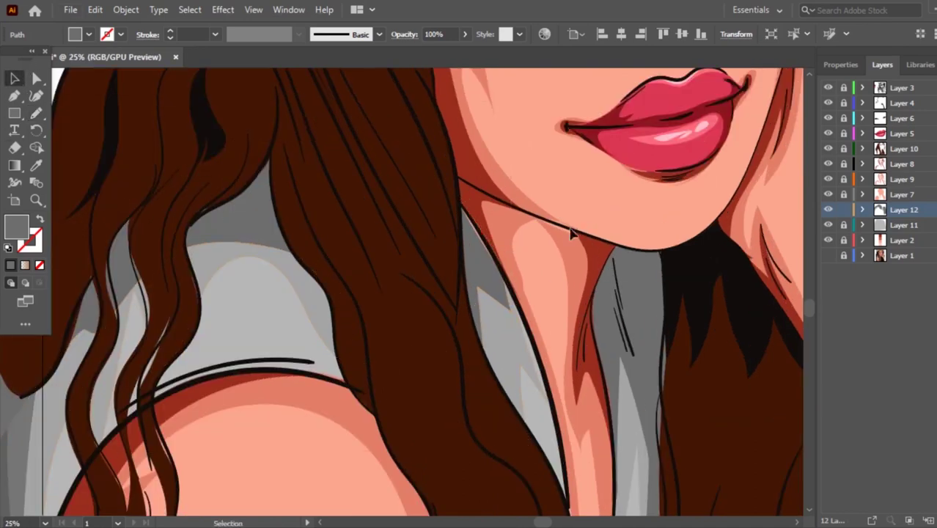
scroll(528, 246, up, 2)
click(827, 225)
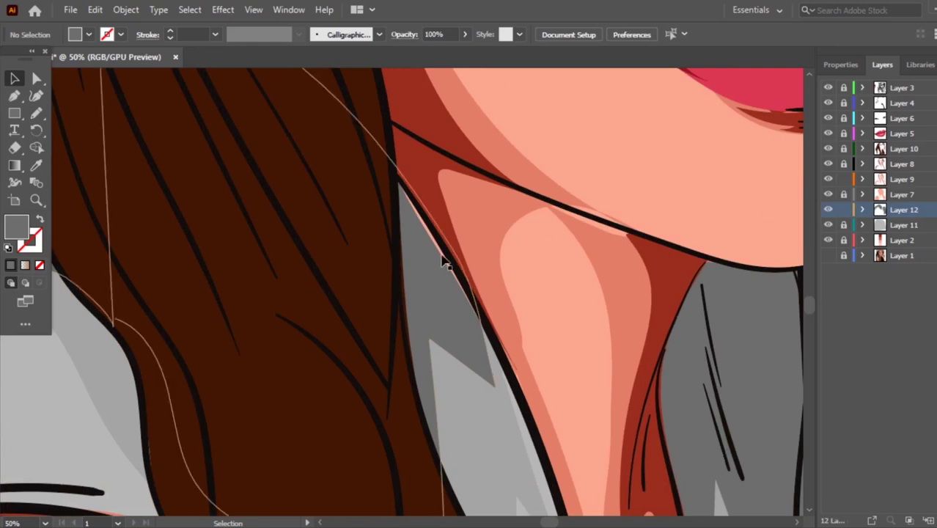
scroll(493, 236, up, 1)
scroll(364, 247, down, 1)
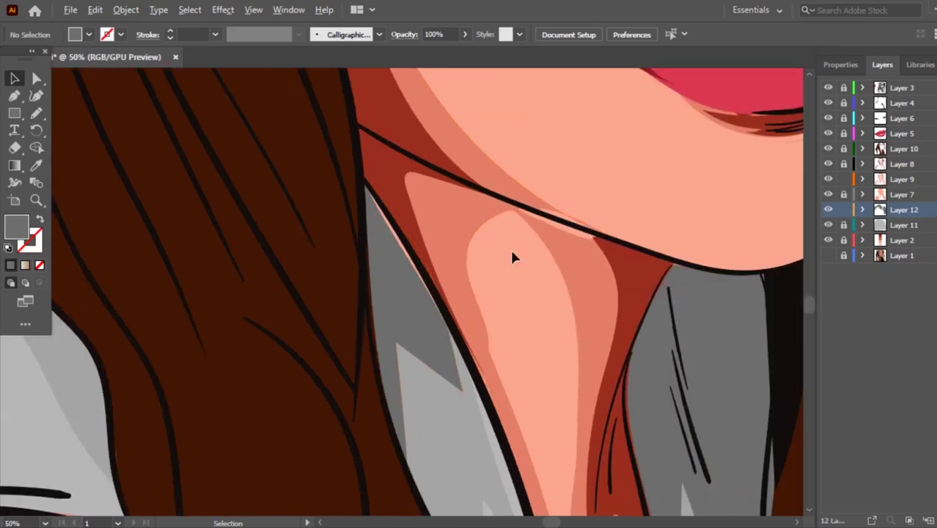
click(843, 195)
scroll(435, 292, up, 2)
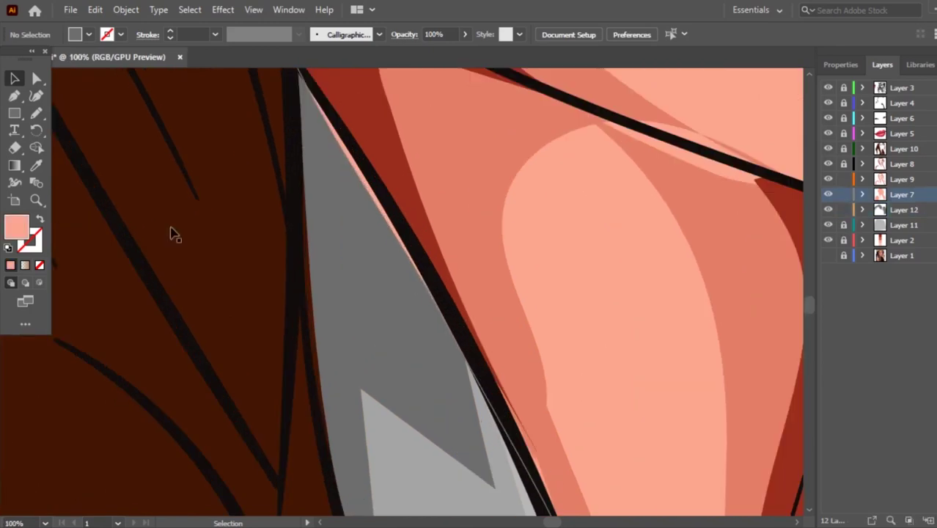
Trace a new pencil path along the black neck edge.
key(shift+grave)
click(449, 331)
scroll(429, 256, down, 1)
key(n)
drag(333, 158, 452, 347)
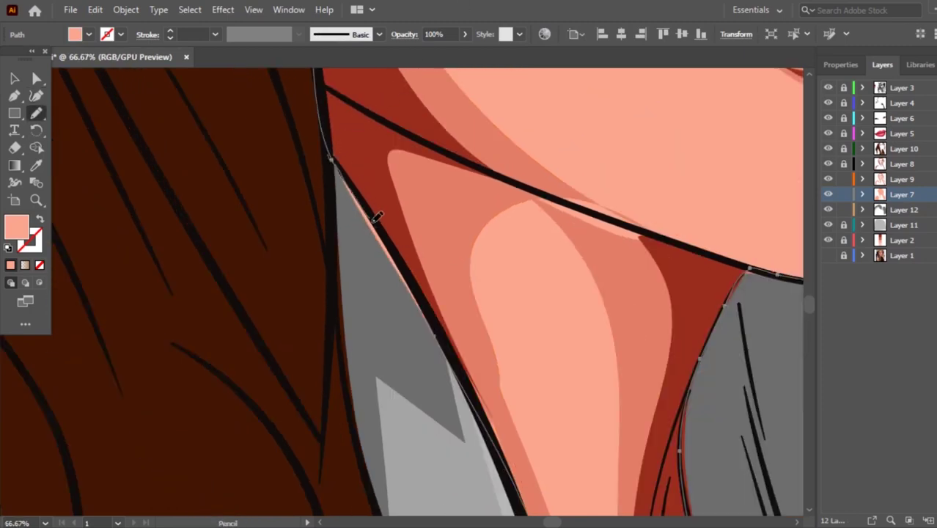
drag(485, 405, 485, 408)
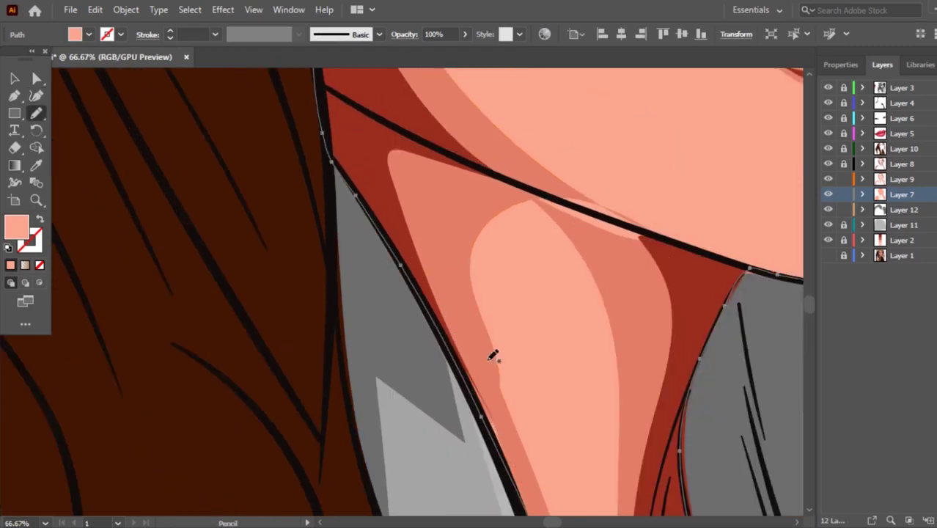
scroll(493, 354, down, 2)
scroll(502, 344, up, 1)
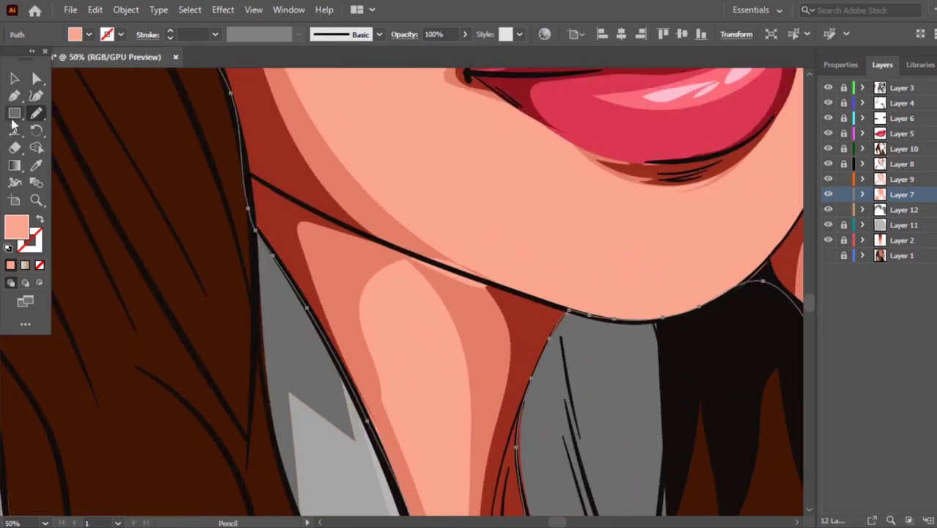
Redraw the jaw shadow's edges along the jawline and up the cheek.
click(16, 80)
click(411, 236)
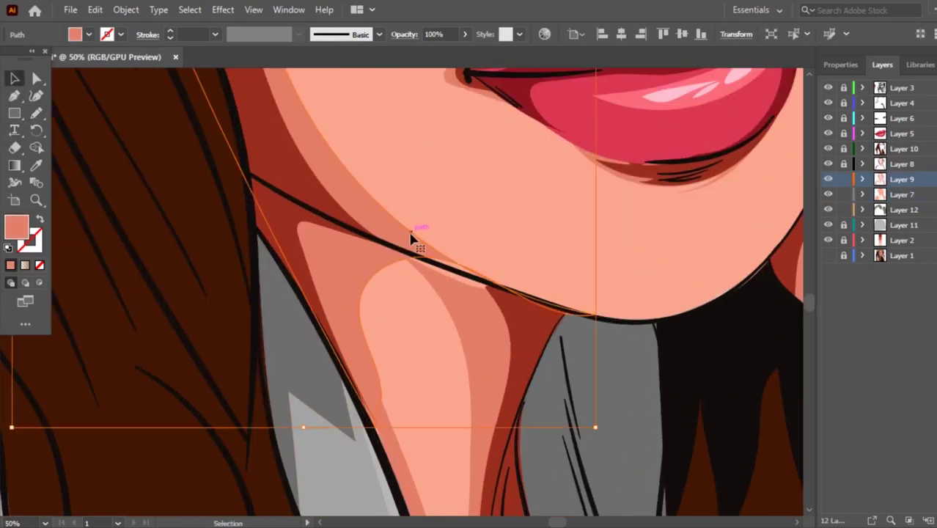
key(n)
ctrl+click(584, 296)
ctrl+click(429, 238)
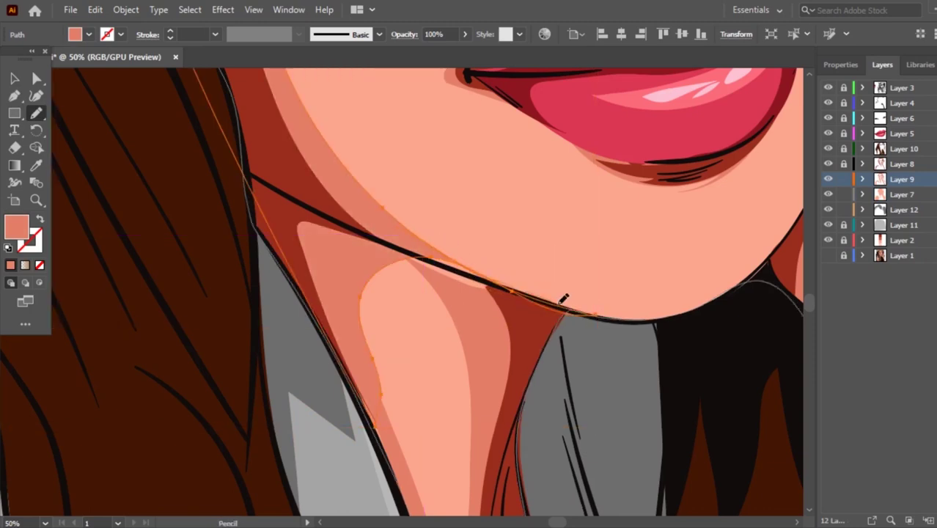
drag(736, 293, 475, 285)
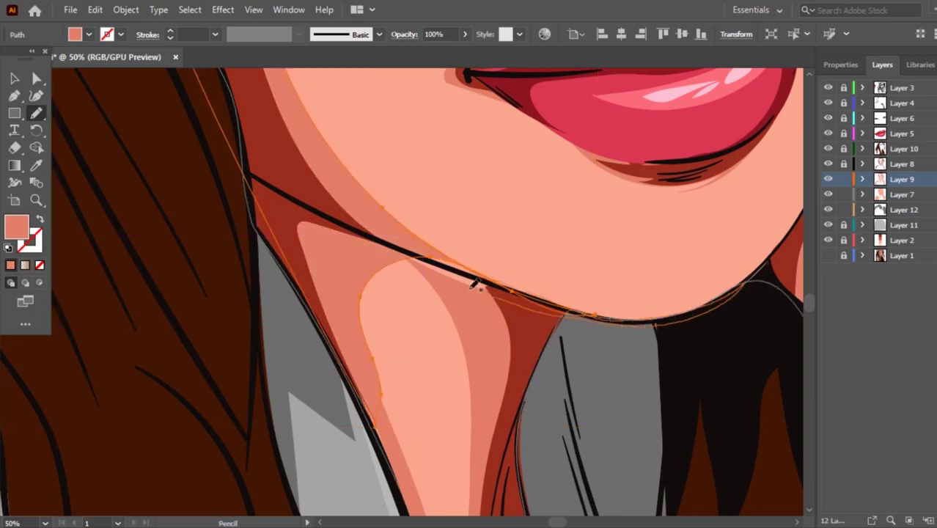
drag(364, 288, 360, 318)
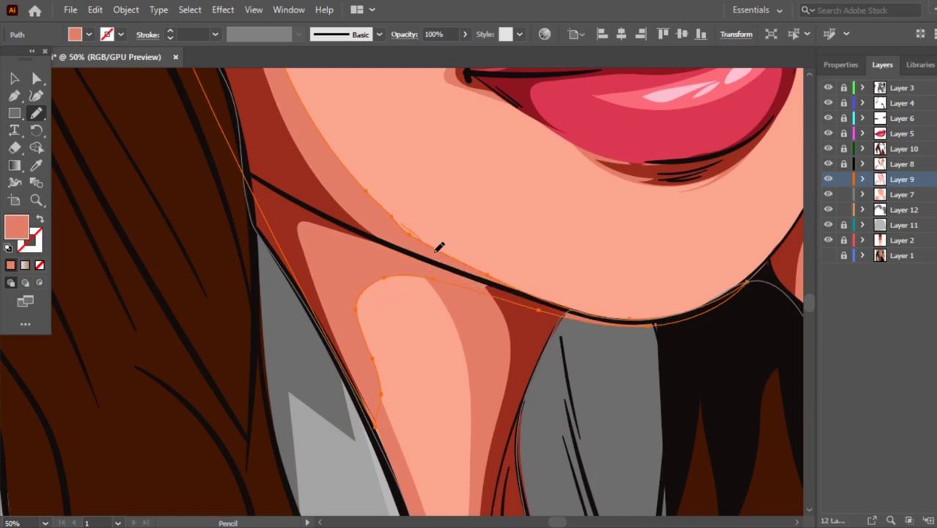
drag(389, 198, 511, 262)
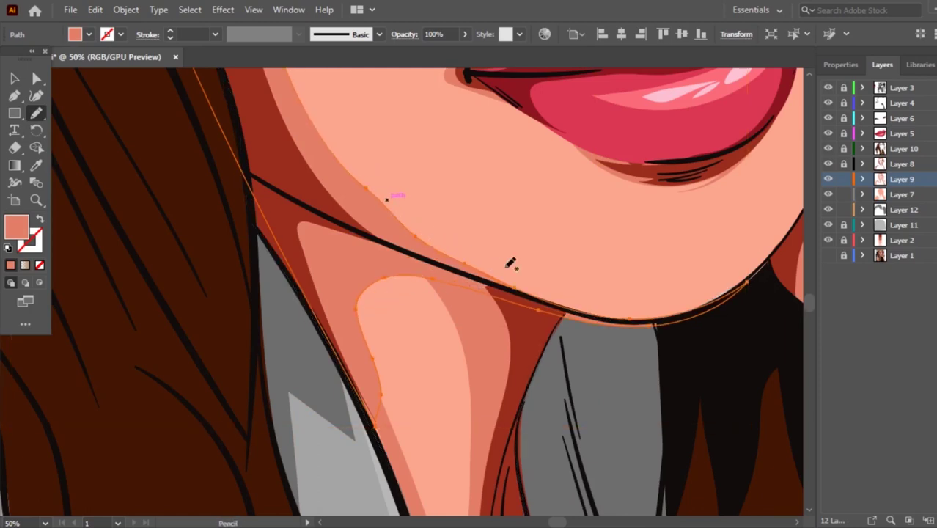
mouse_move(381, 199)
mouse_down()
mouse_move(650, 299)
mouse_move(775, 258)
mouse_up()
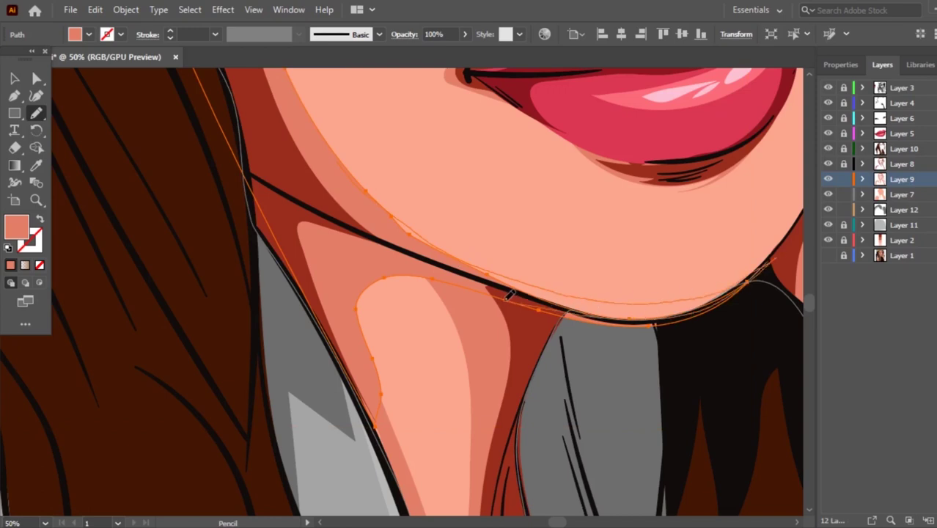
drag(509, 294, 591, 296)
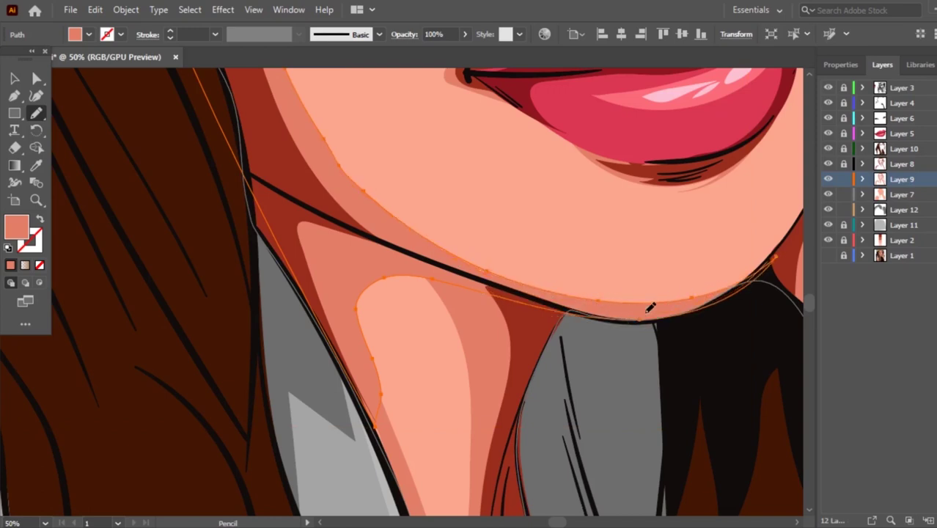
drag(382, 211, 312, 119)
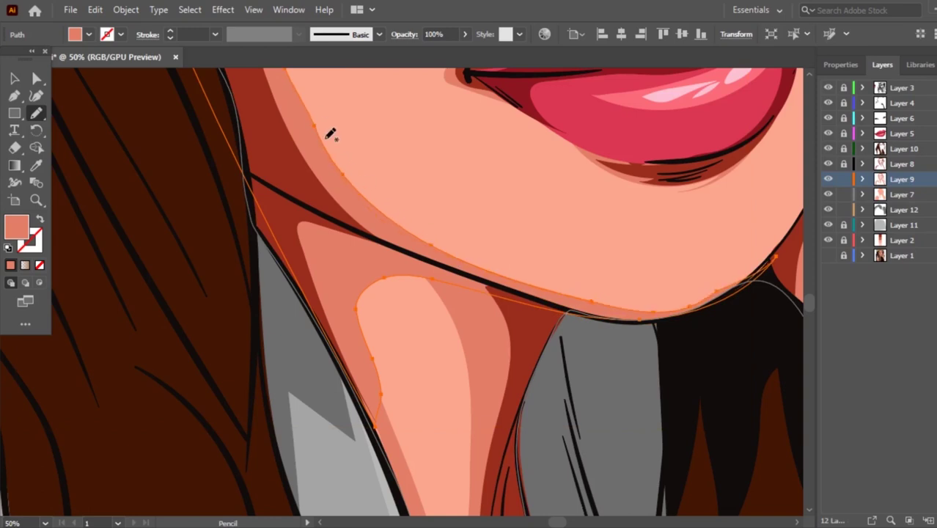
Redraw the jaw shading's upper edge and lower-right edges, then zoom out.
ctrl+click(331, 120)
ctrl+click(341, 163)
ctrl+click(391, 225)
ctrl+click(348, 175)
drag(378, 198, 316, 122)
drag(783, 246, 775, 251)
drag(725, 302, 763, 269)
drag(682, 302, 660, 311)
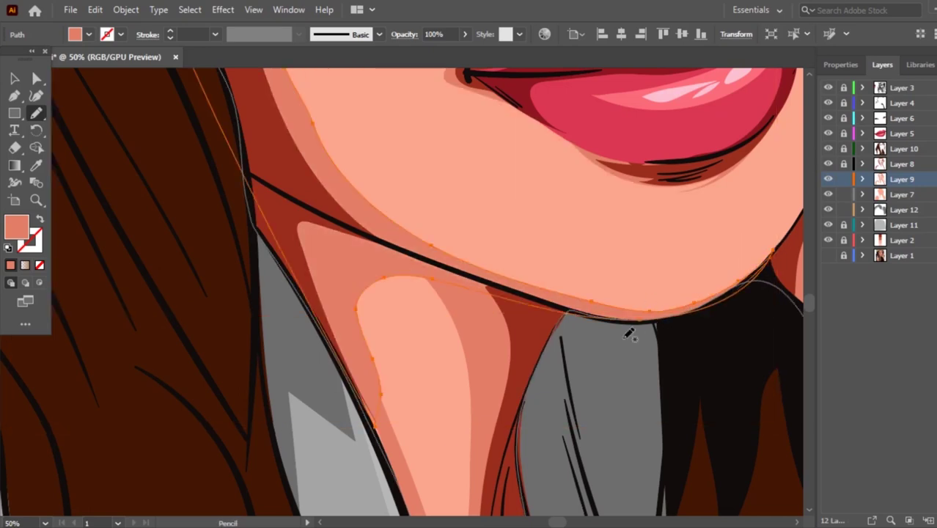
key(ctrl+minus)
key(ctrl+minus)
key(ctrl+minus)
key(ctrl+minus)
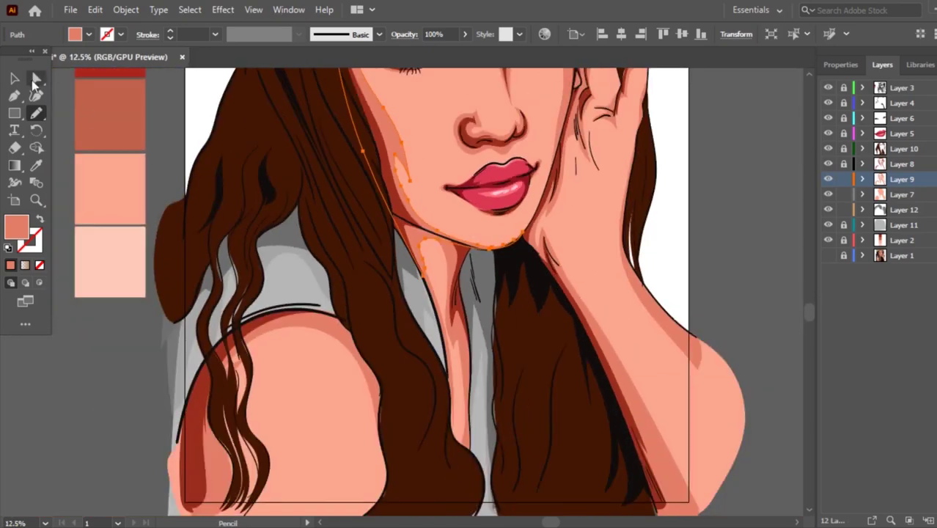
Redraw the dark red neck shadow so it meets the chin edge.
key(v)
scroll(508, 252, up, 2)
click(487, 252)
scroll(487, 251, up, 2)
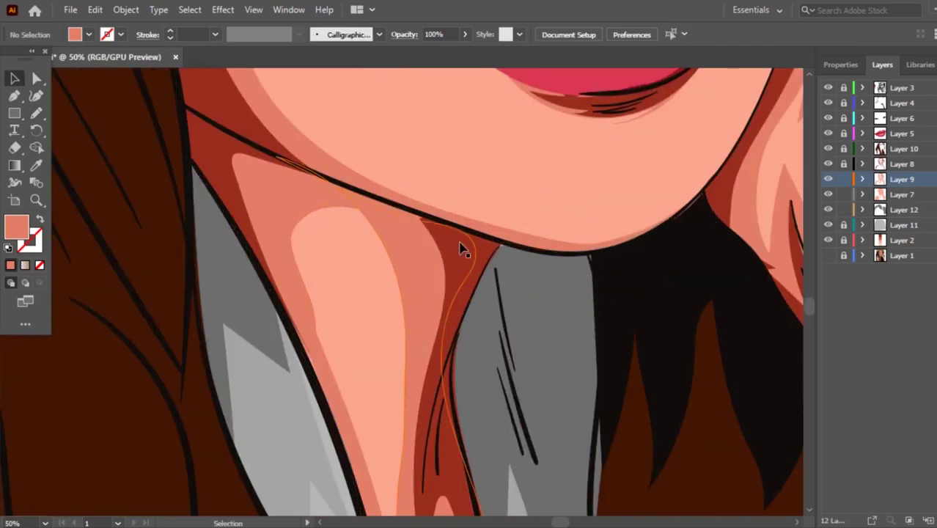
click(845, 164)
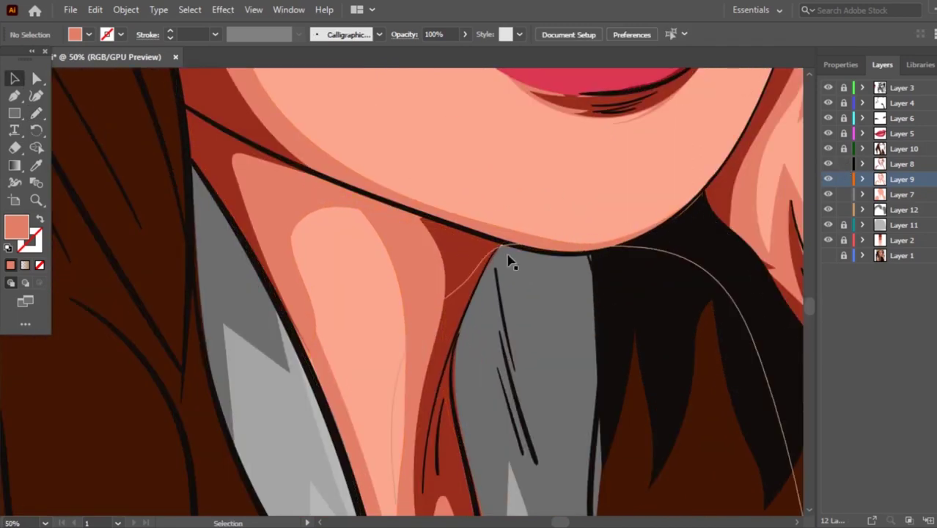
click(455, 256)
key(n)
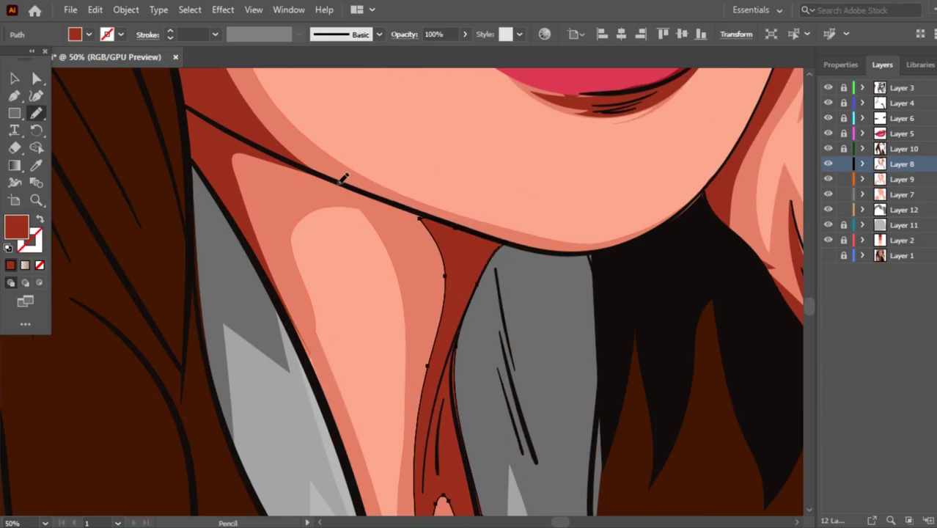
drag(277, 157, 445, 283)
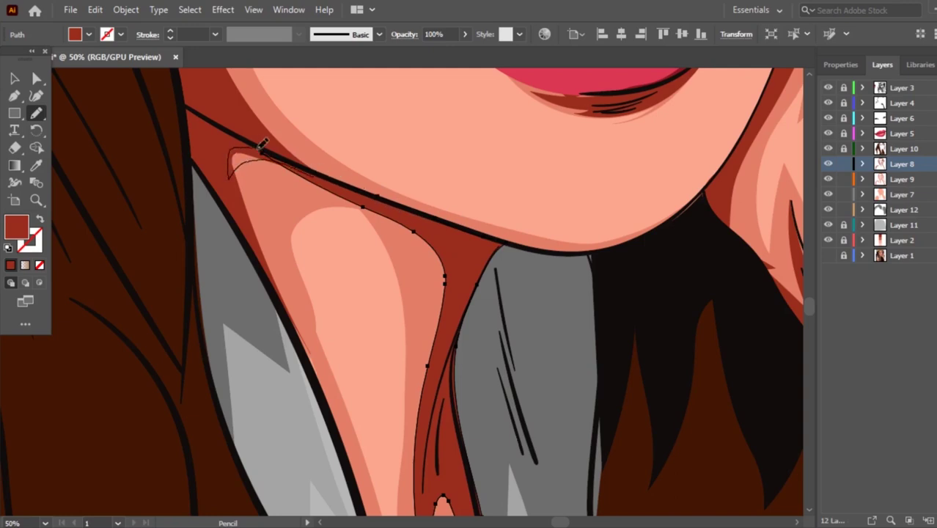
drag(260, 148, 314, 143)
mouse_move(330, 192)
mouse_down()
mouse_move(234, 149)
mouse_move(289, 147)
mouse_up()
Select the lighter neck shape and redraw its edge up to the chin.
key(ctrl+shift+a)
click(14, 79)
click(392, 274)
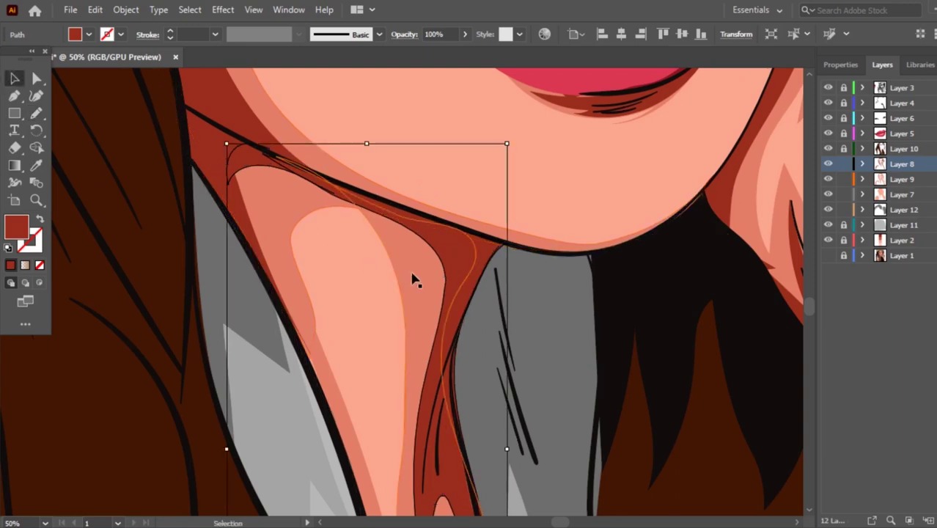
click(412, 278)
key(n)
drag(366, 250, 364, 247)
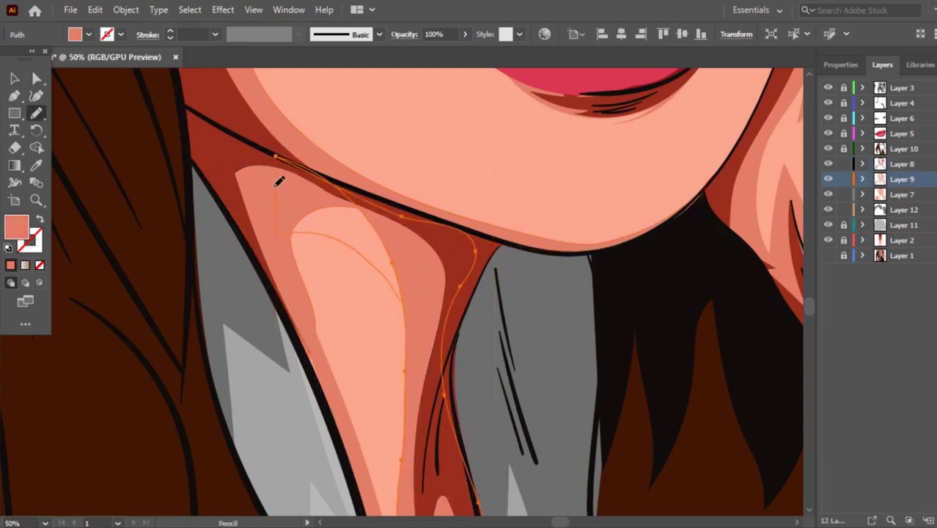
drag(400, 293, 278, 258)
drag(280, 151, 277, 155)
Redraw the light neck shape's left and right sides to fit the outline.
drag(316, 291, 310, 324)
drag(344, 233, 352, 432)
drag(293, 306, 296, 302)
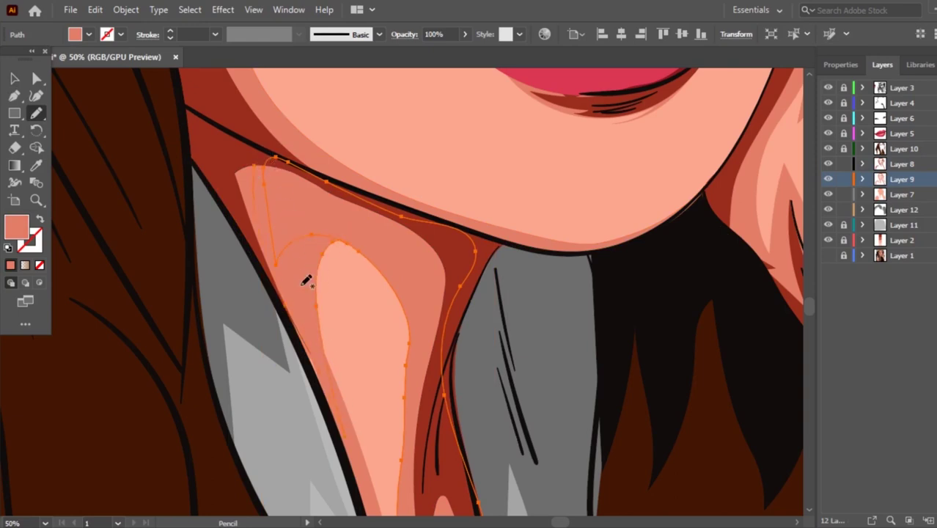
drag(323, 383, 323, 320)
drag(404, 438, 403, 300)
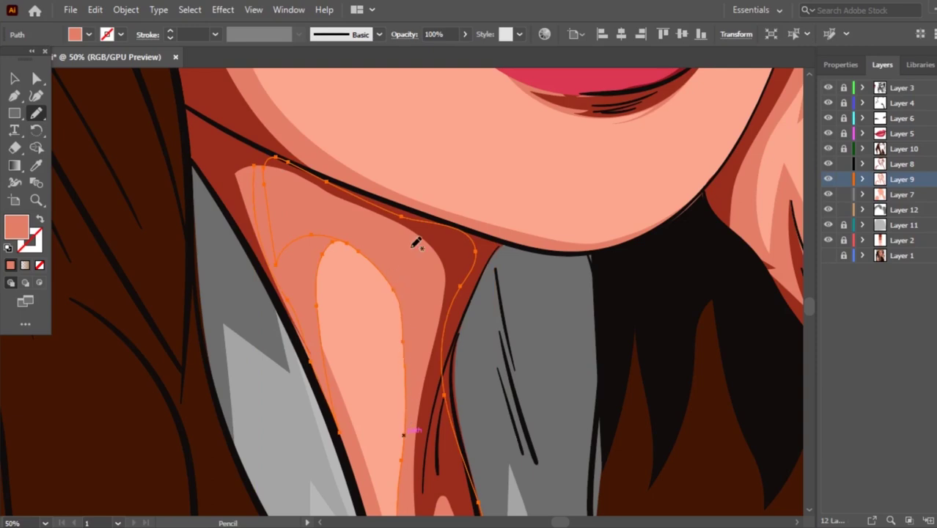
scroll(416, 243, down, 2)
scroll(440, 249, up, 2)
scroll(542, 260, up, 4)
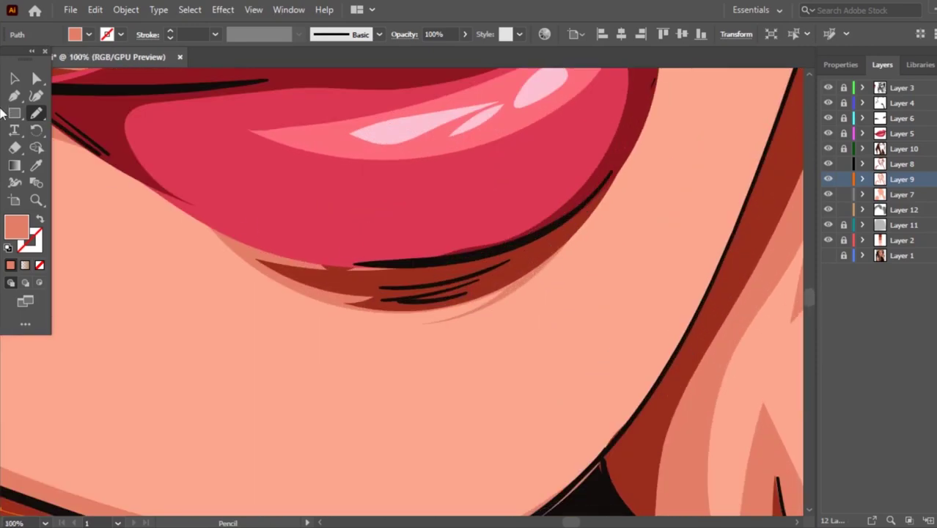
Flatten the brown shadow under the lower lip by dragging its bottom up.
key(v)
click(467, 303)
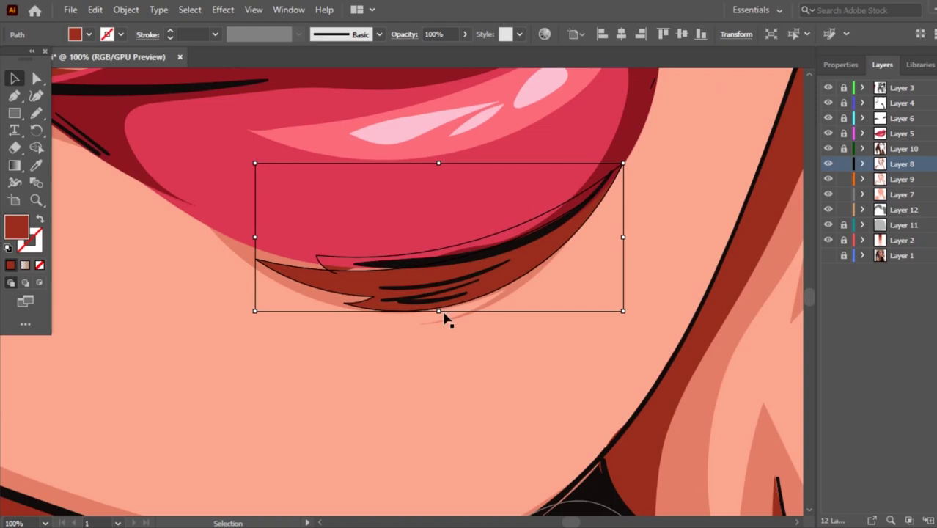
drag(439, 310, 438, 297)
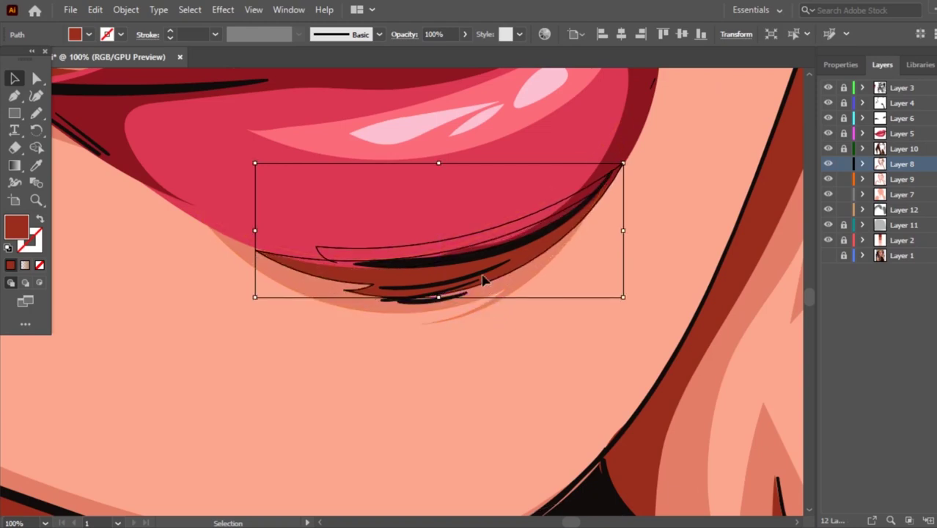
click(480, 307)
scroll(548, 335, down, 4)
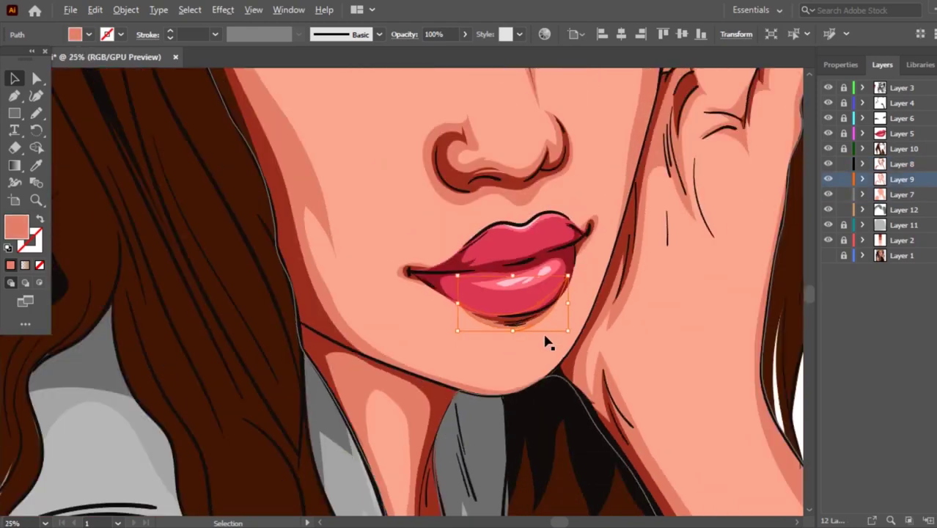
scroll(544, 340, down, 2)
scroll(550, 293, up, 1)
scroll(550, 293, up, 4)
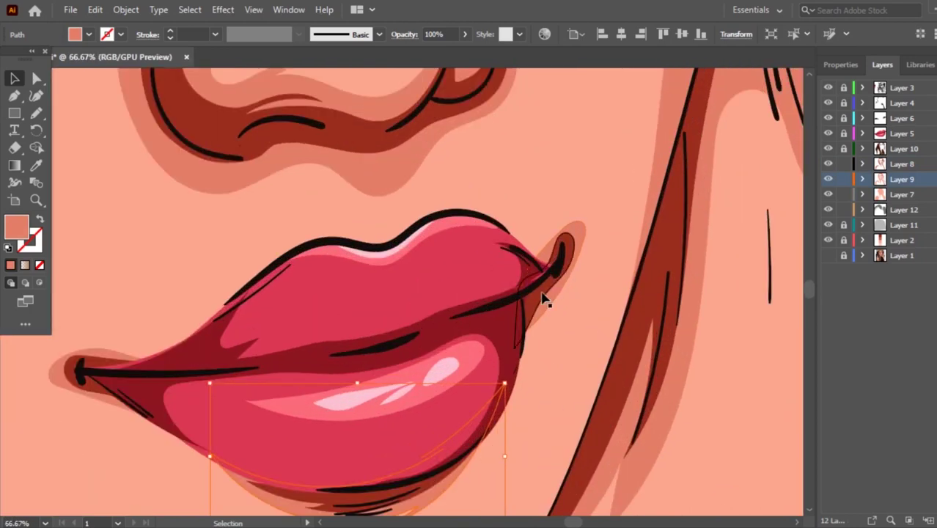
scroll(545, 299, down, 1)
scroll(544, 298, down, 1)
scroll(544, 298, down, 2)
scroll(482, 273, up, 3)
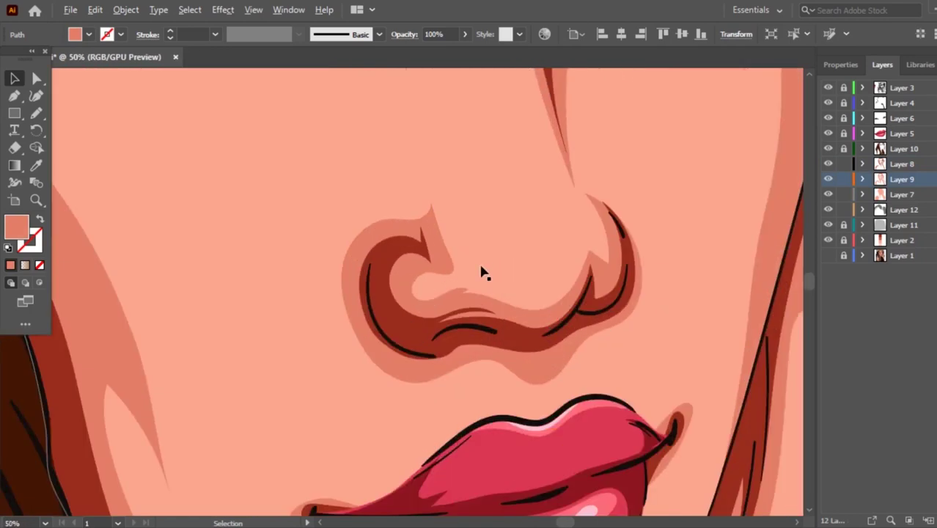
scroll(480, 273, up, 1)
Redraw the dark red nostril shape's inner left edge, then zoom out and deselect.
click(366, 335)
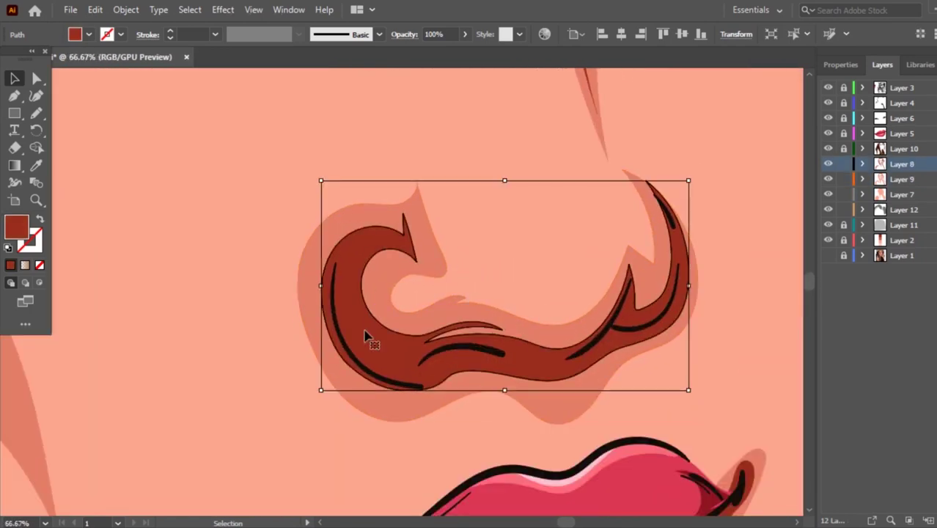
key(n)
drag(424, 336, 331, 279)
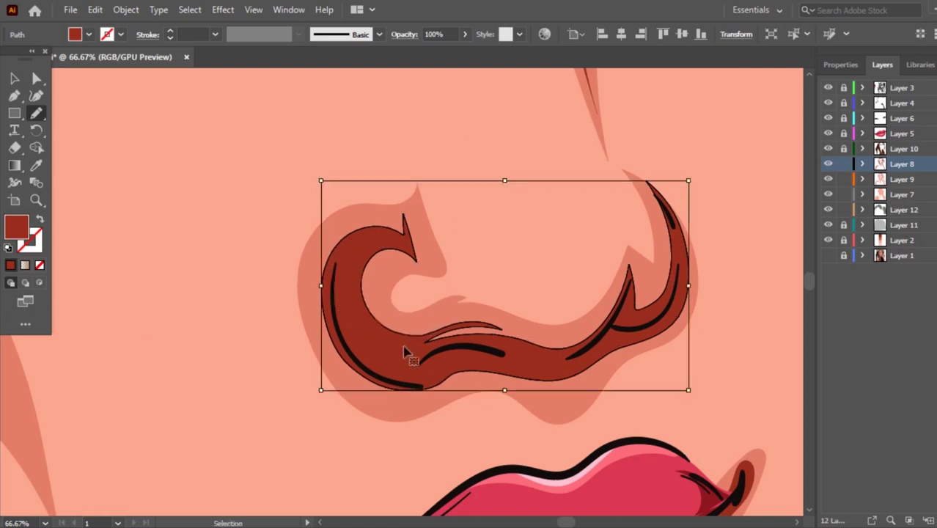
mouse_move(417, 340)
mouse_down()
mouse_move(326, 279)
mouse_move(350, 230)
mouse_up()
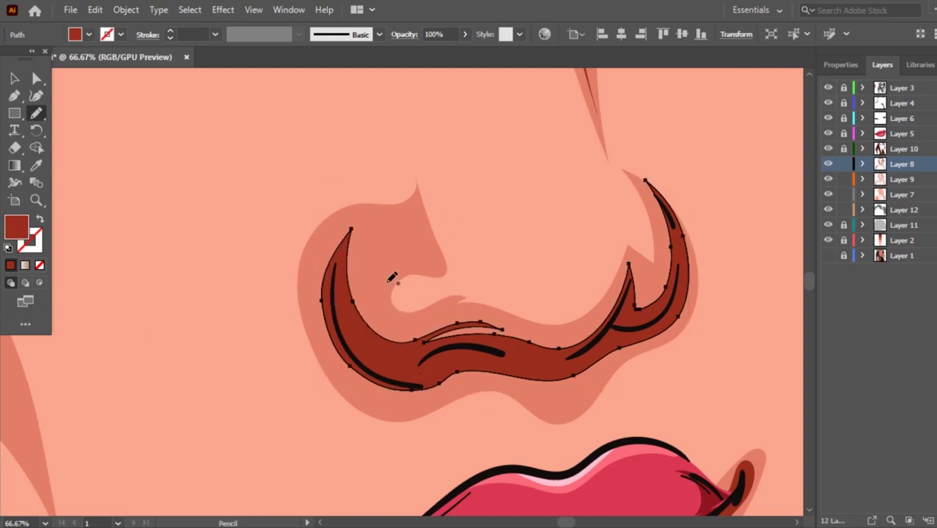
key(ctrl+minus)
key(ctrl+minus)
key(ctrl+minus)
key(ctrl+minus)
click(16, 79)
click(161, 103)
scroll(360, 220, up, 2)
Redraw the dark red hairline shadow beside the left eyebrow from the top down.
scroll(352, 277, up, 2)
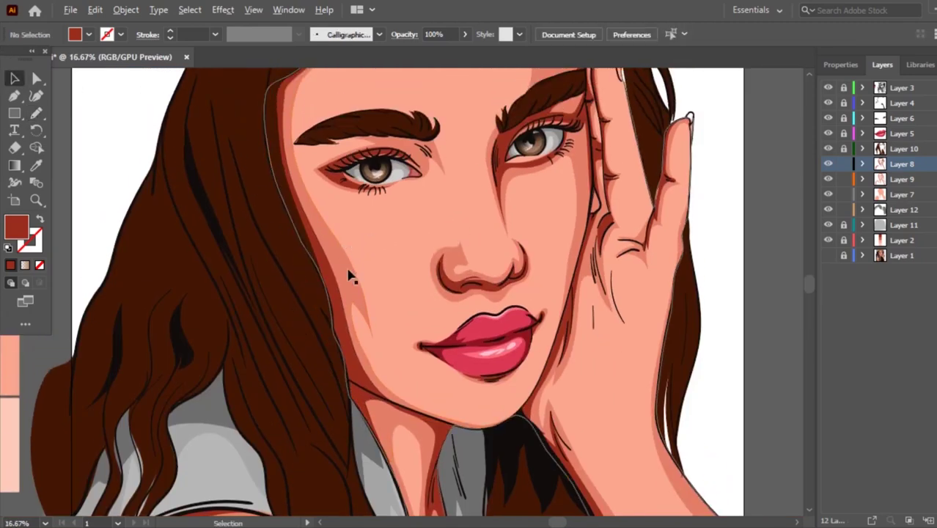
scroll(337, 227, up, 1)
scroll(337, 227, up, 2)
scroll(292, 193, up, 3)
key(n)
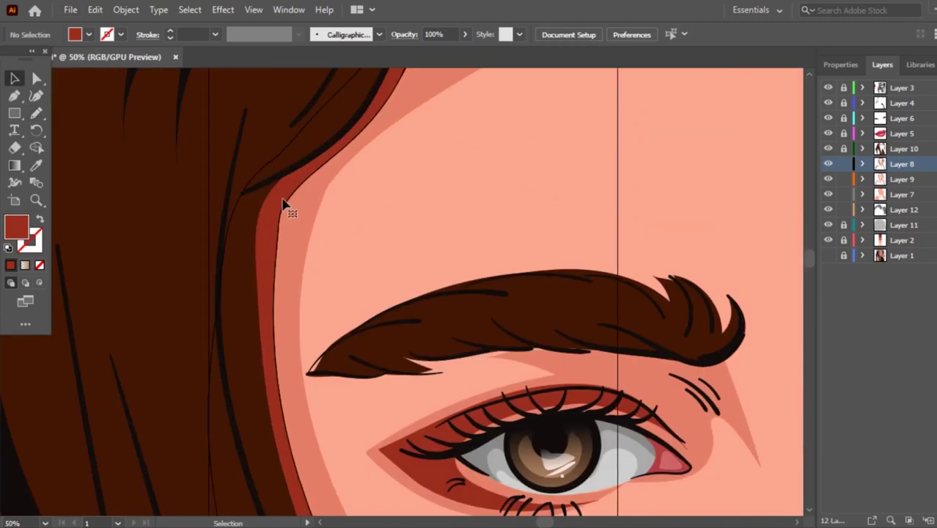
ctrl+click(289, 209)
drag(392, 88, 273, 315)
drag(396, 92, 276, 302)
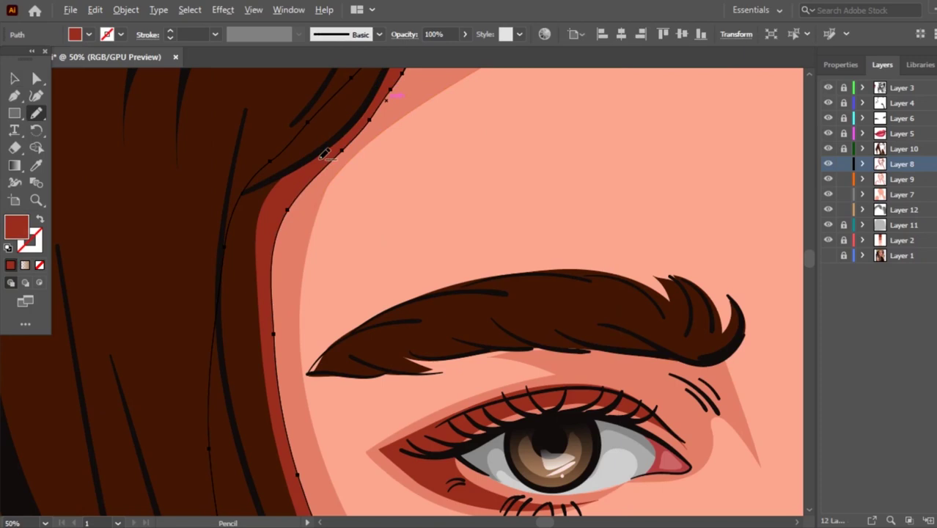
Deselect the hairline shadow with the Selection tool.
scroll(325, 153, down, 3)
key(v)
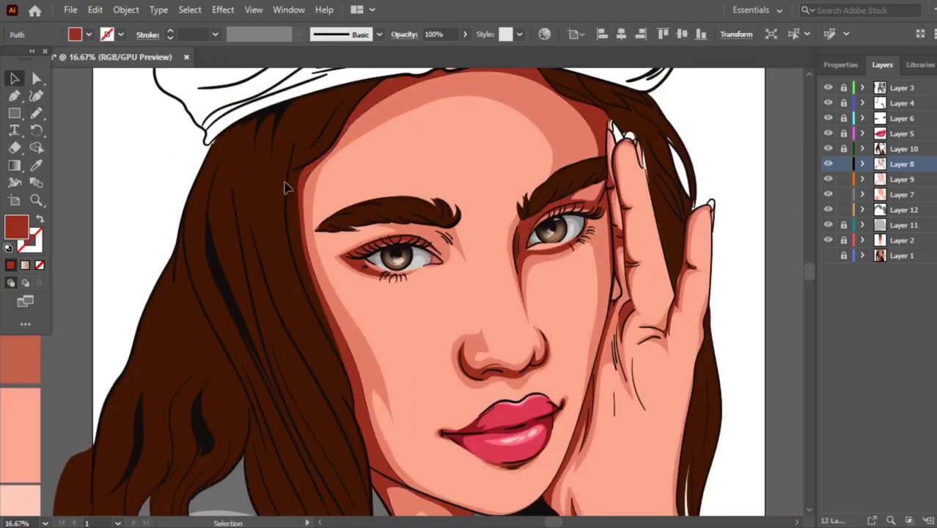
click(286, 188)
scroll(323, 198, down, 1)
scroll(513, 187, down, 1)
scroll(527, 185, up, 4)
Pencil-redraw the mid-tone skin shadow's edges up the finger to its top and along the hairline.
scroll(355, 185, down, 1)
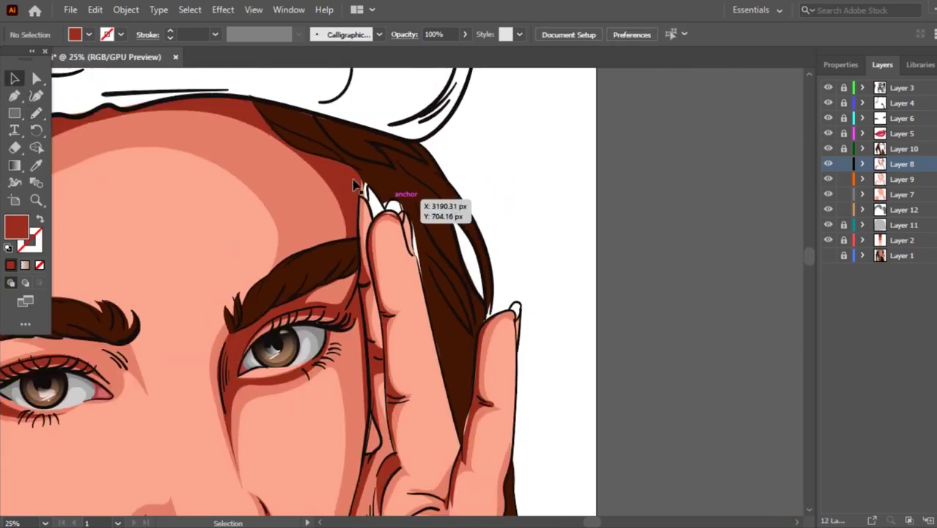
scroll(355, 186, up, 3)
click(382, 212)
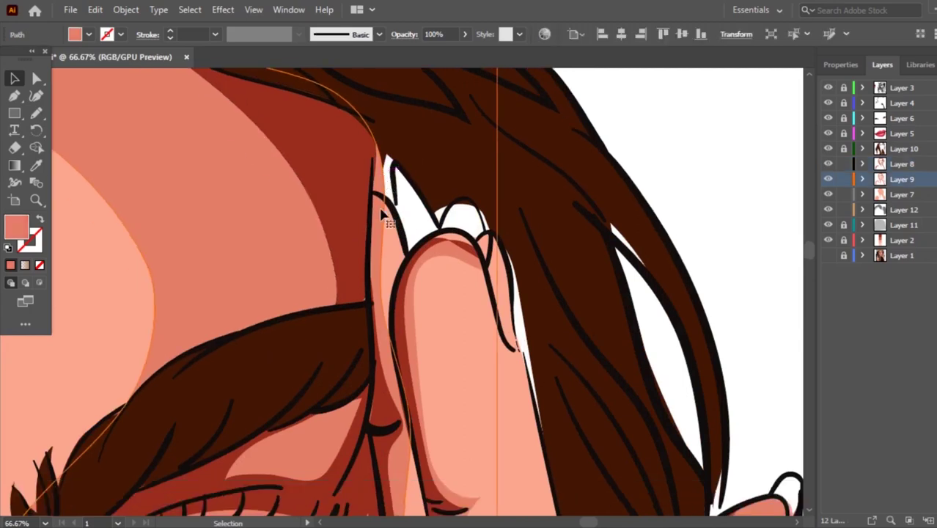
scroll(396, 230, down, 2)
scroll(432, 275, up, 1)
key(n)
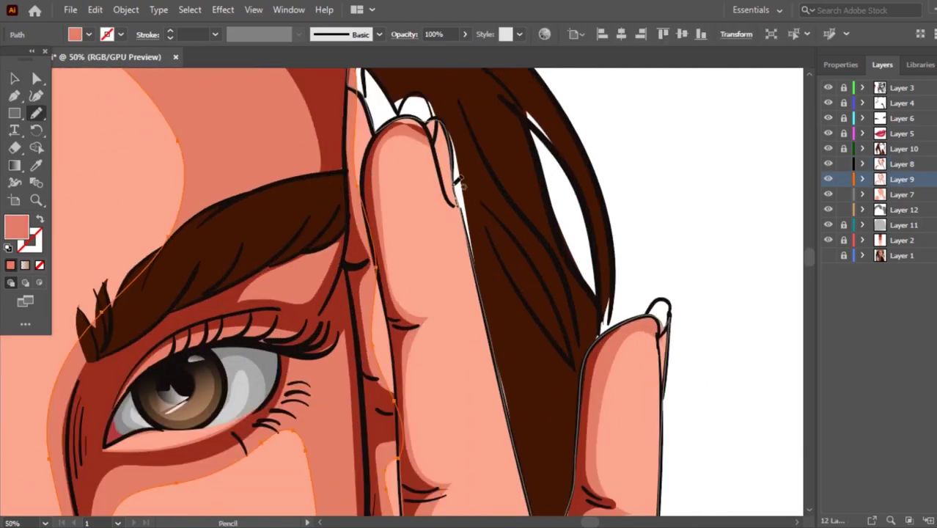
drag(384, 354, 383, 272)
mouse_move(363, 84)
mouse_down()
mouse_move(360, 96)
mouse_move(364, 65)
mouse_up()
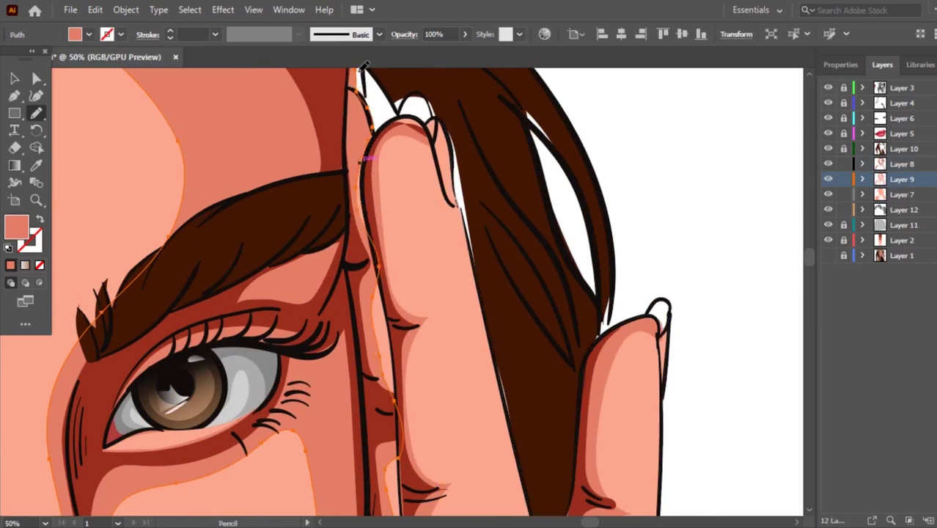
scroll(364, 66, up, 2)
scroll(367, 146, up, 3)
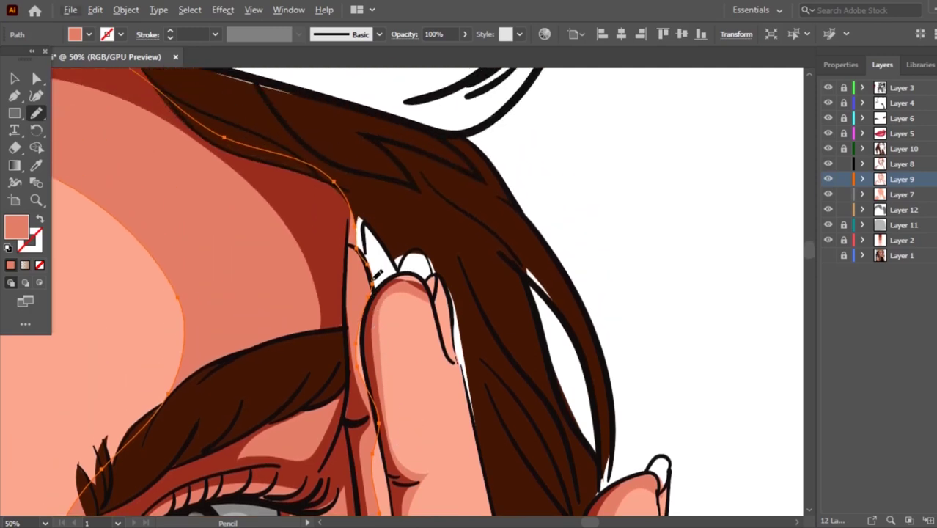
drag(375, 372, 370, 286)
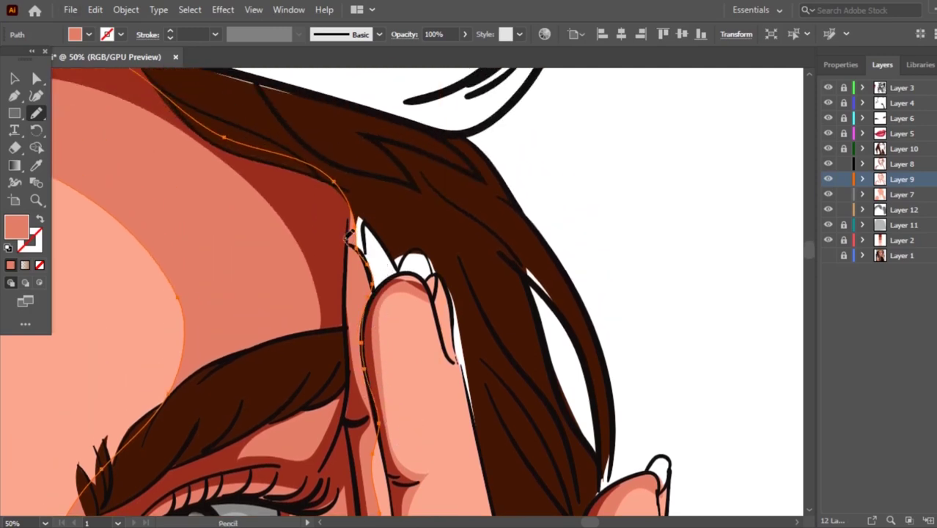
drag(333, 179, 353, 229)
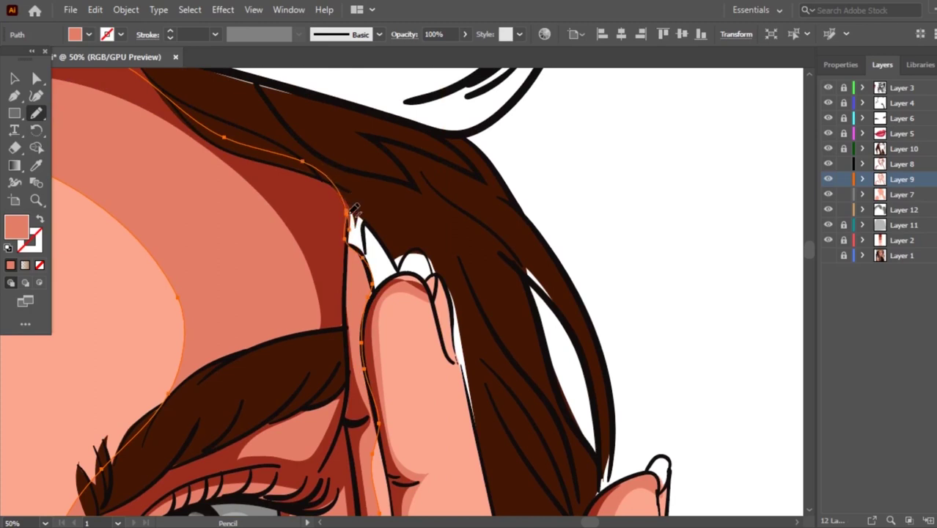
alt+scroll(409, 183, down, 4)
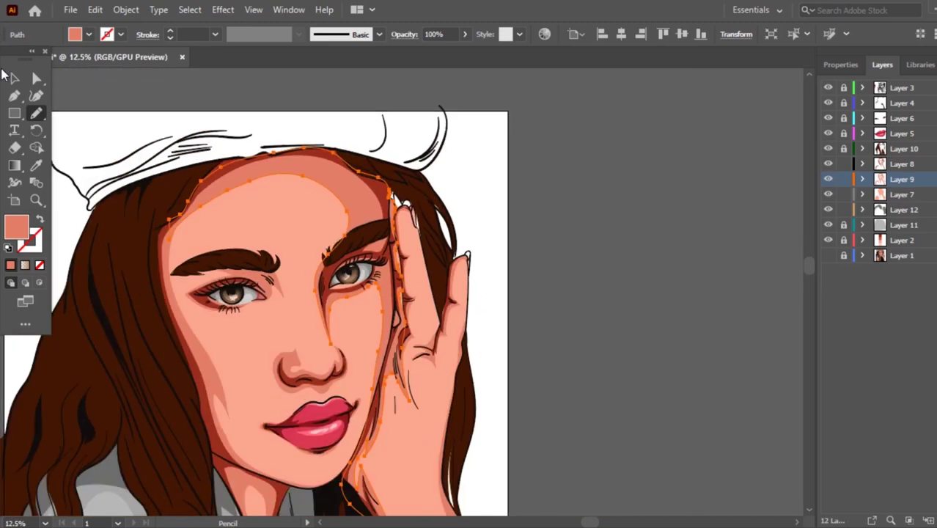
click(8, 77)
click(659, 178)
Reselect the shadow and redraw its edges along the knuckle, palm crease and finger's left side.
scroll(586, 256, down, 2)
scroll(572, 264, up, 2)
scroll(513, 279, up, 2)
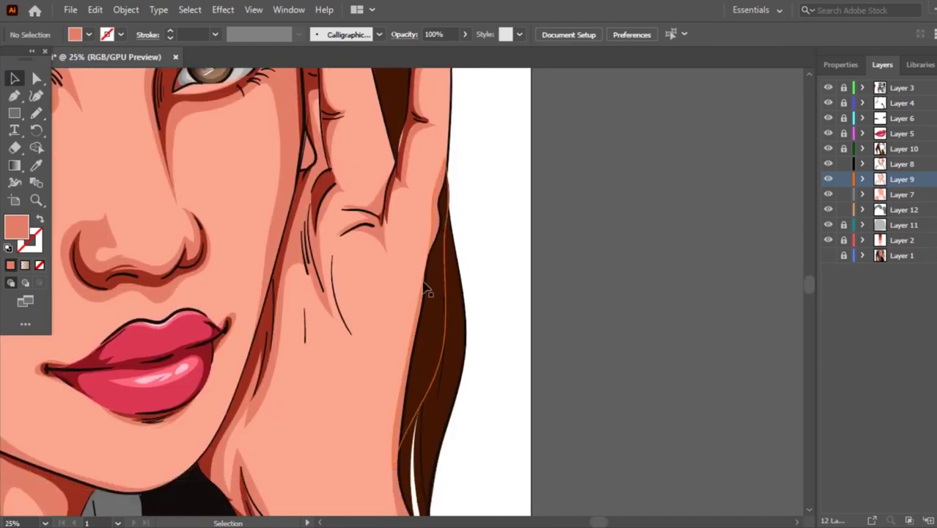
click(354, 231)
key(n)
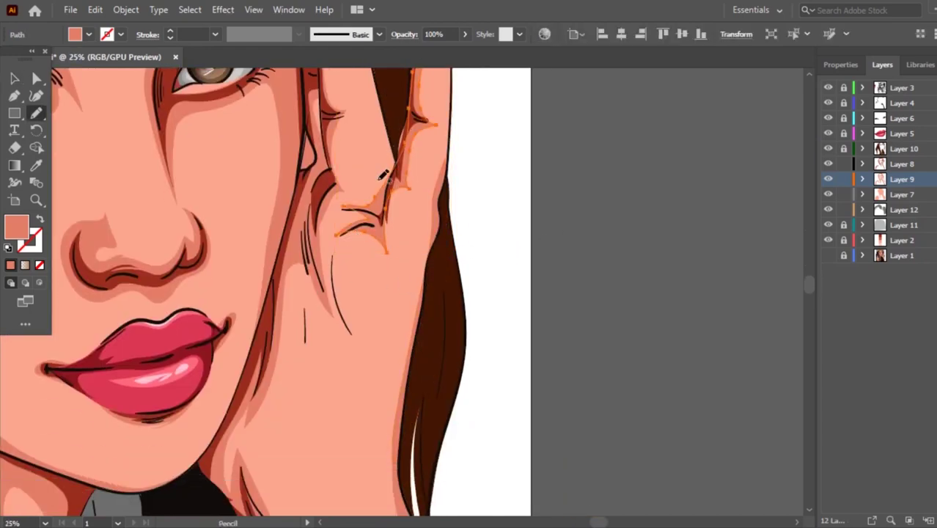
drag(403, 191, 390, 269)
mouse_move(331, 236)
mouse_down()
mouse_move(374, 218)
mouse_move(389, 184)
mouse_up()
drag(388, 152, 413, 106)
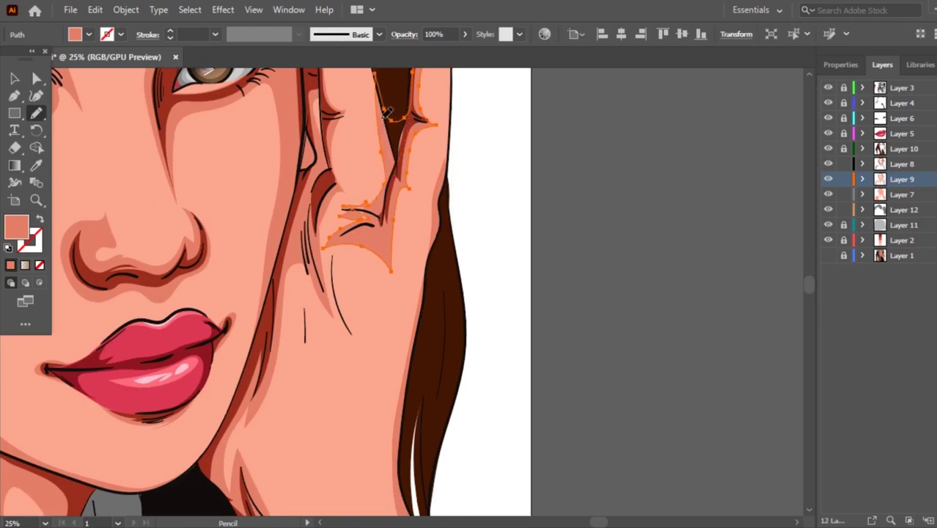
scroll(386, 111, down, 2)
scroll(405, 209, up, 1)
scroll(405, 218, up, 1)
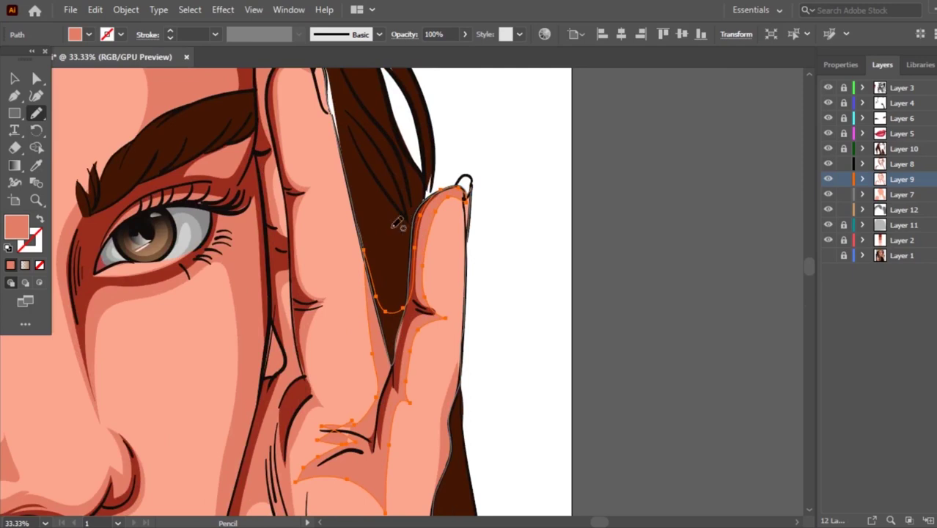
drag(359, 197, 385, 359)
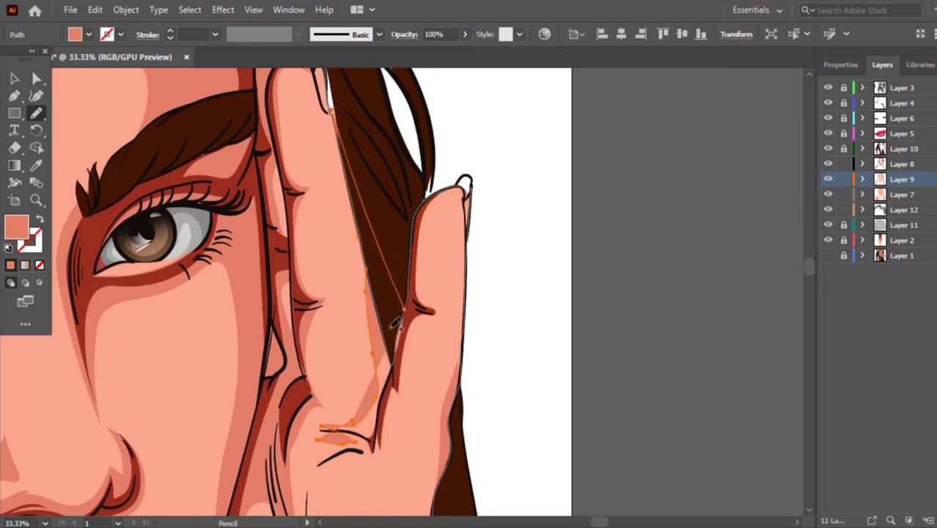
drag(333, 110, 396, 309)
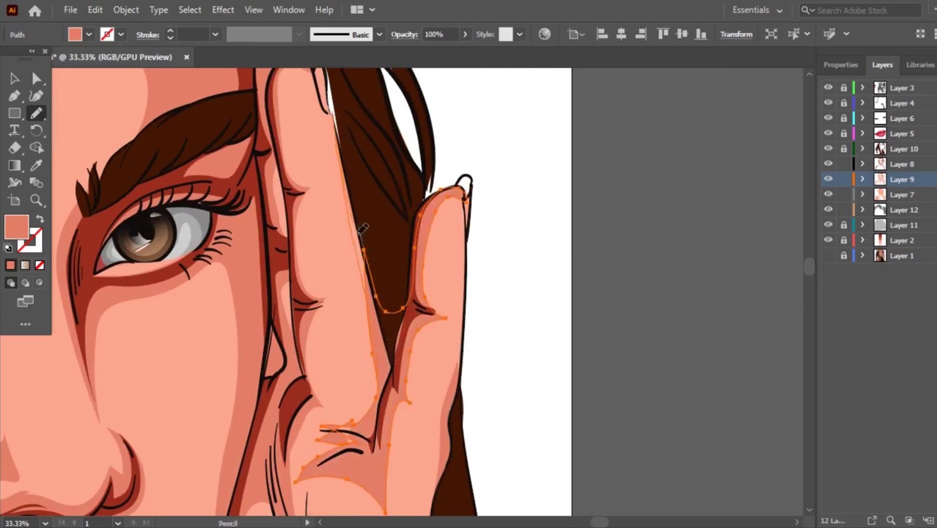
scroll(561, 77, down, 1)
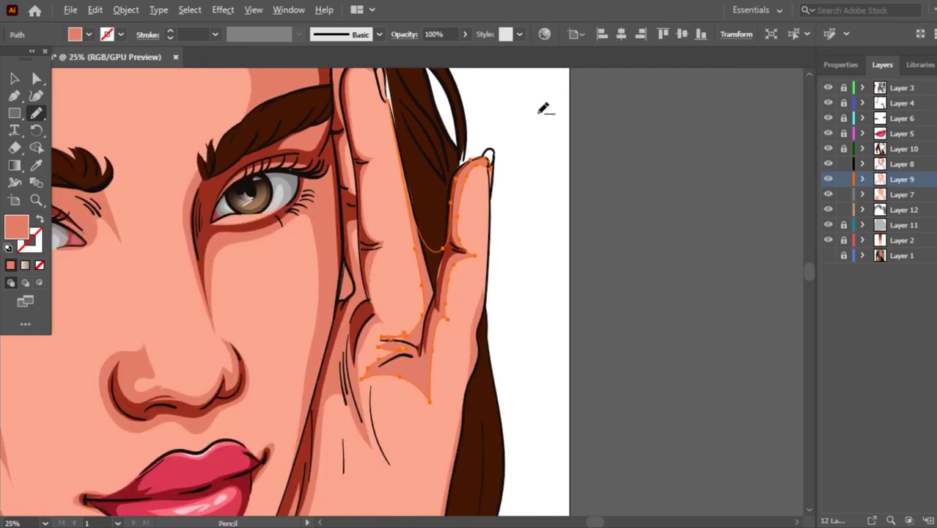
click(14, 79)
click(589, 157)
Pencil-redraw the dark red finger-edge shadow into a sharp point at the knuckle.
scroll(471, 269, up, 2)
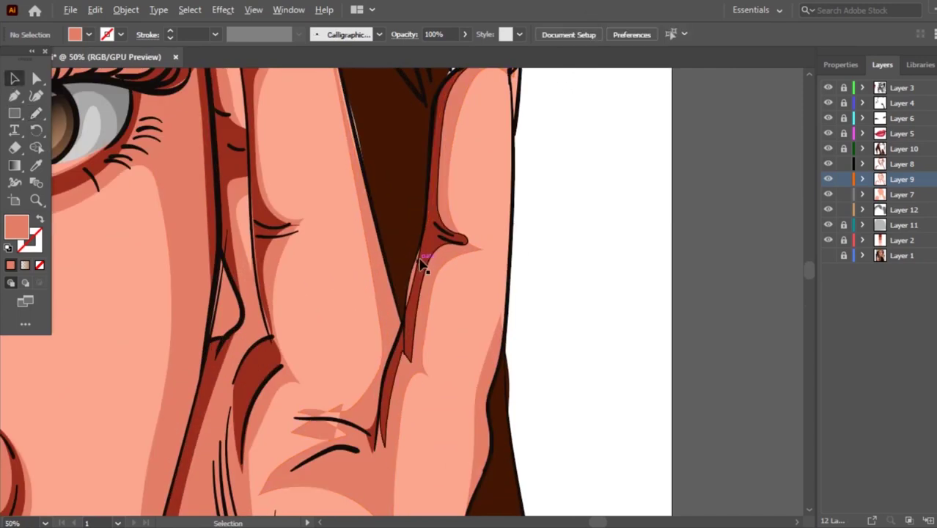
click(424, 262)
key(n)
drag(420, 260, 408, 315)
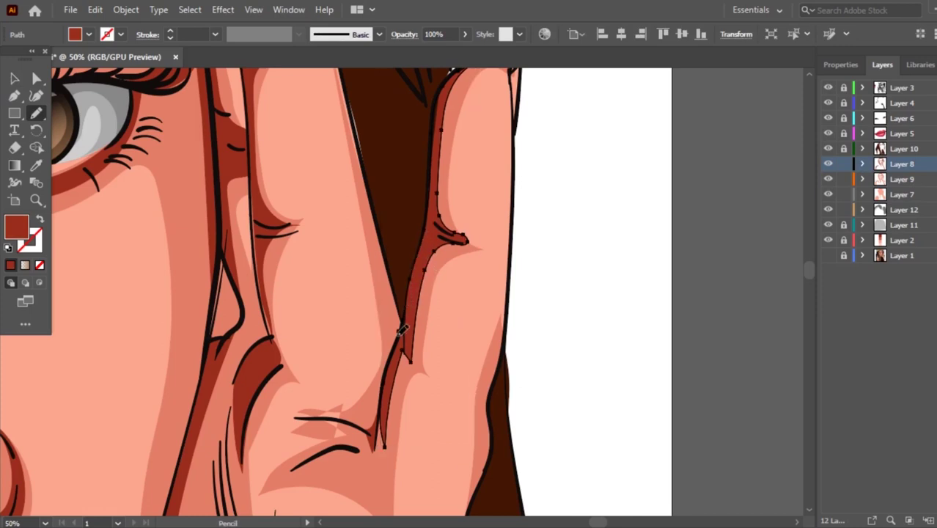
scroll(420, 220, up, 2)
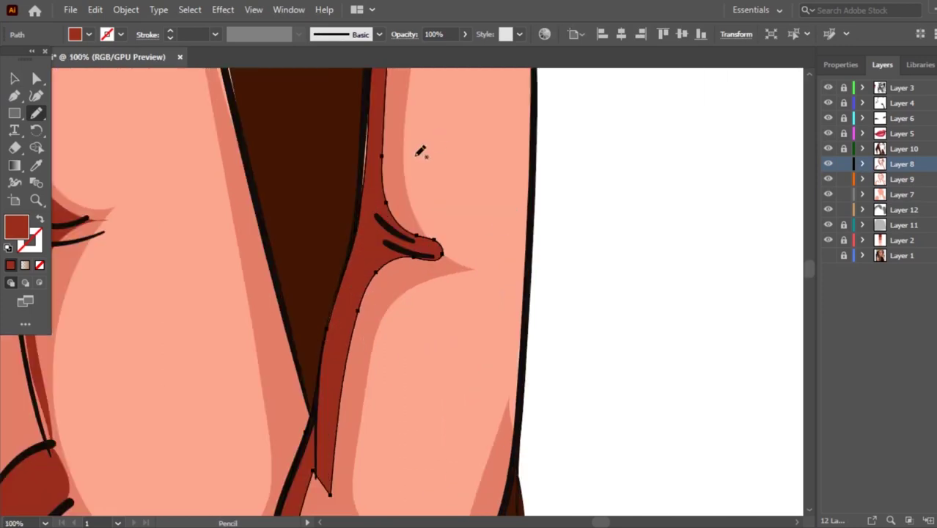
drag(364, 195, 380, 76)
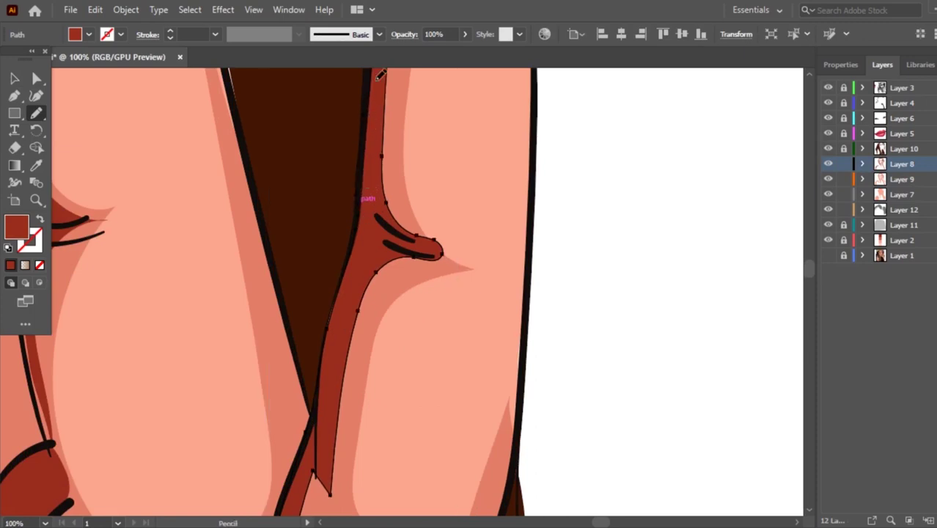
drag(405, 217, 387, 142)
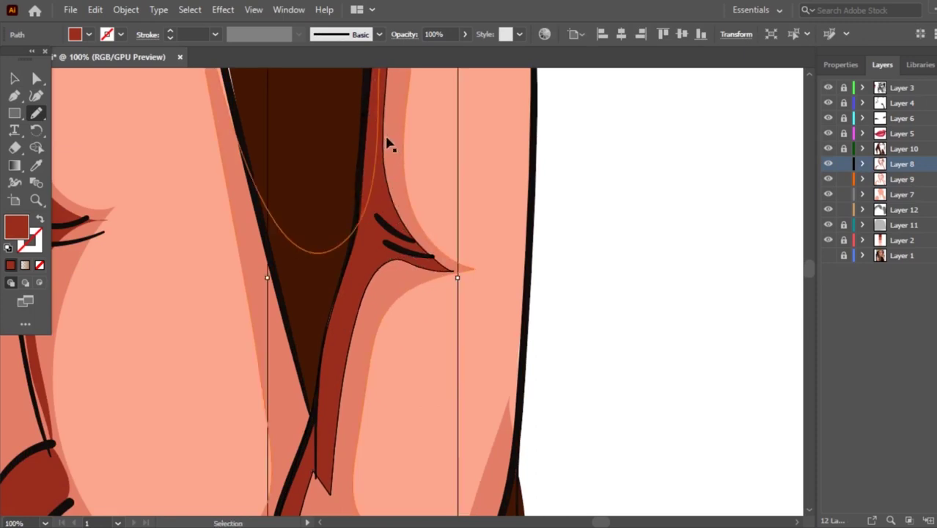
drag(454, 261, 358, 283)
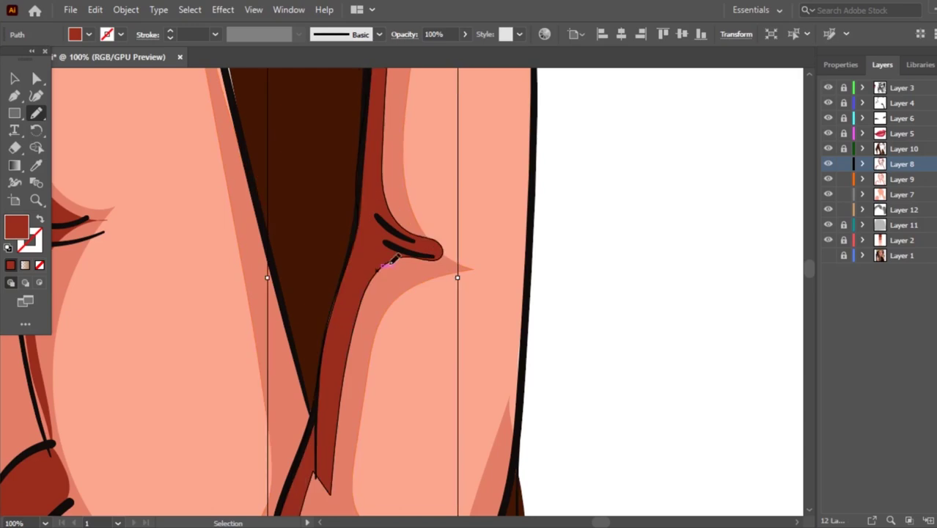
drag(445, 258, 408, 221)
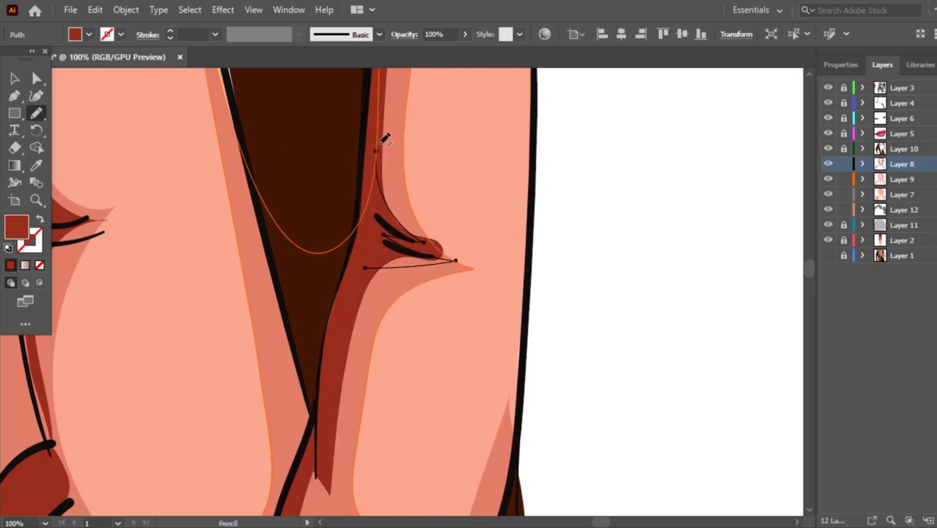
ctrl+click(405, 238)
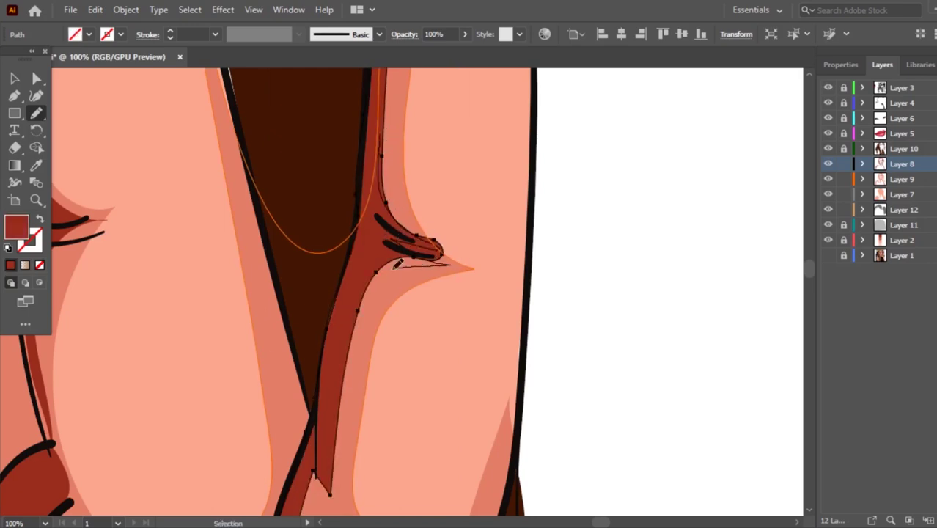
drag(397, 263, 360, 301)
scroll(425, 205, down, 5)
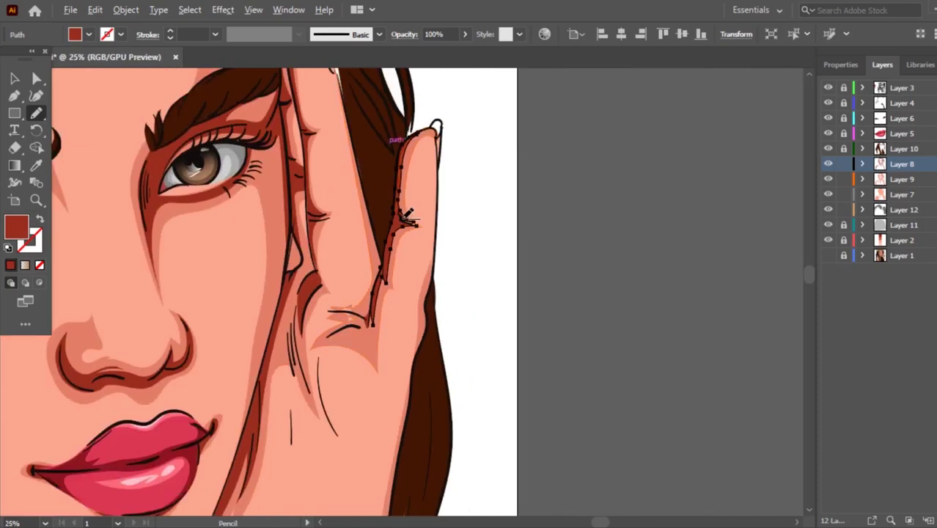
click(15, 79)
click(608, 176)
click(594, 203)
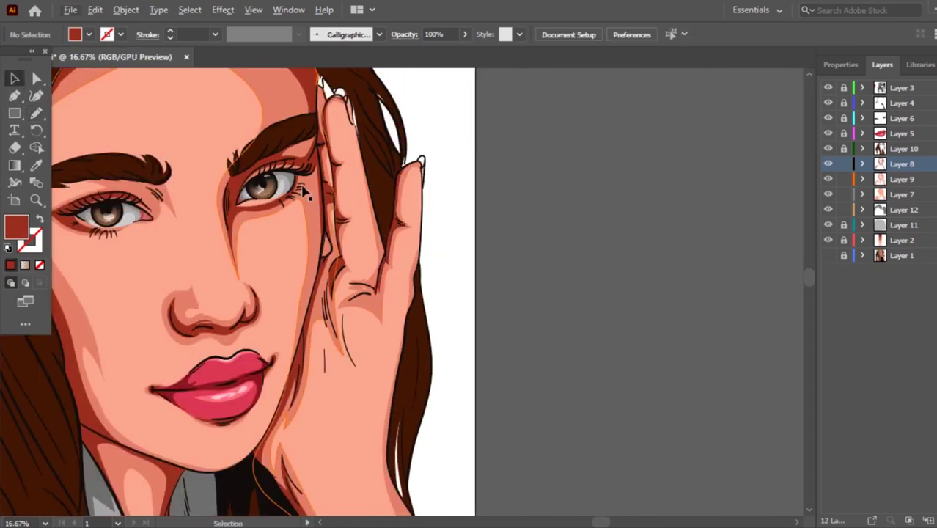
Redraw the lower part of the shadow beside the first finger with the Pencil.
scroll(334, 288, up, 2)
scroll(354, 311, up, 1)
scroll(348, 253, up, 1)
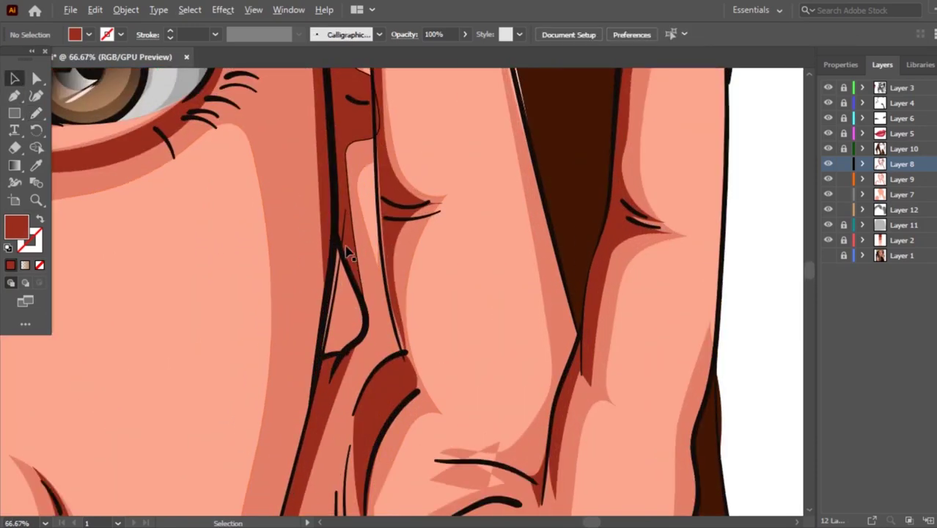
click(345, 242)
key(n)
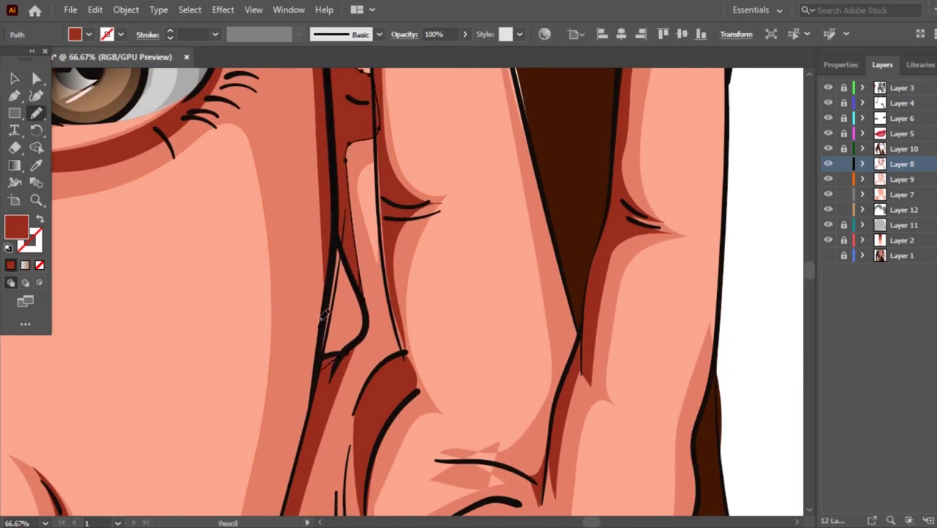
drag(336, 151, 348, 172)
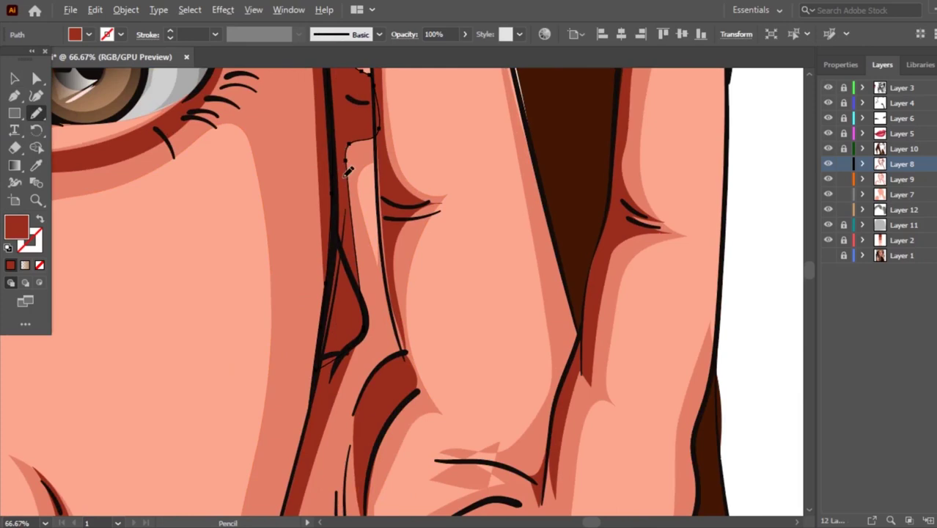
scroll(347, 171, down, 1)
scroll(348, 171, down, 3)
Lock Layers 8, 9, 7 and 12, briefly toggling the grey shirt layer's visibility.
key(v)
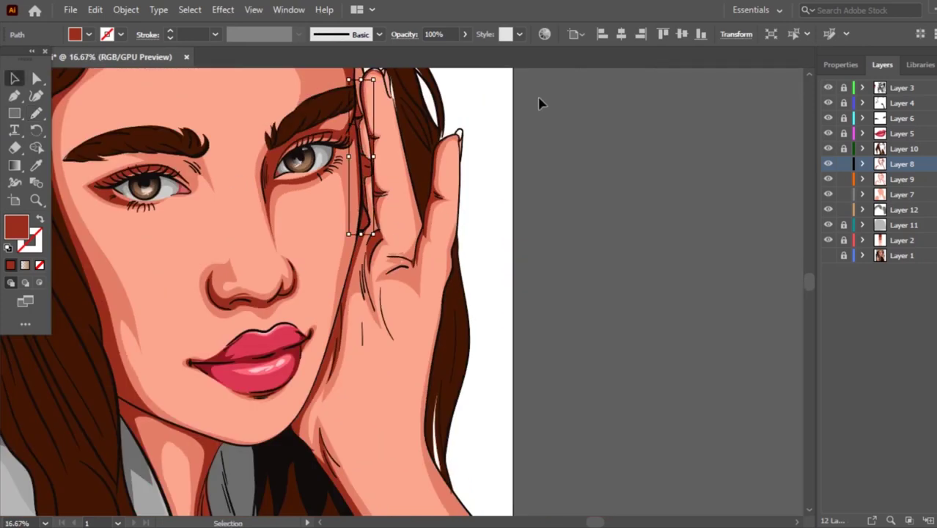
click(539, 103)
scroll(554, 179, down, 2)
scroll(306, 260, down, 1)
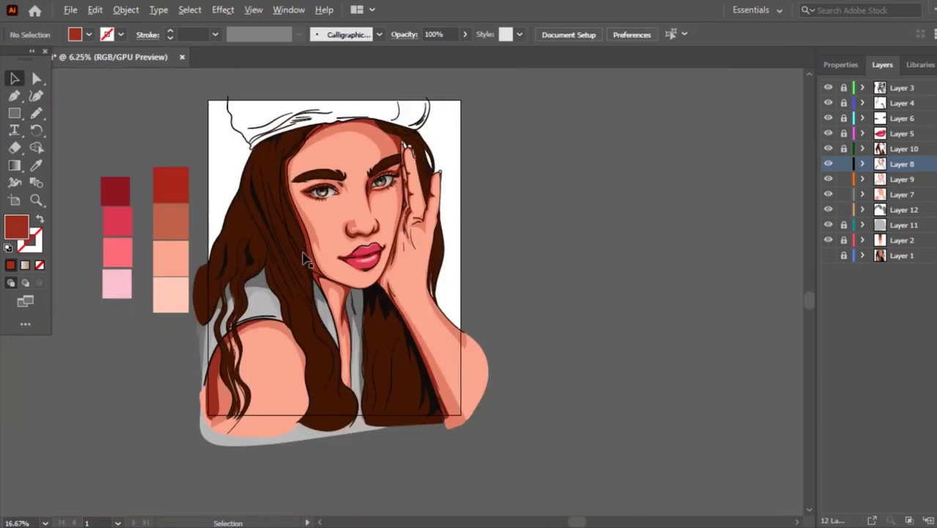
scroll(250, 330, up, 1)
scroll(253, 334, up, 2)
scroll(264, 337, up, 1)
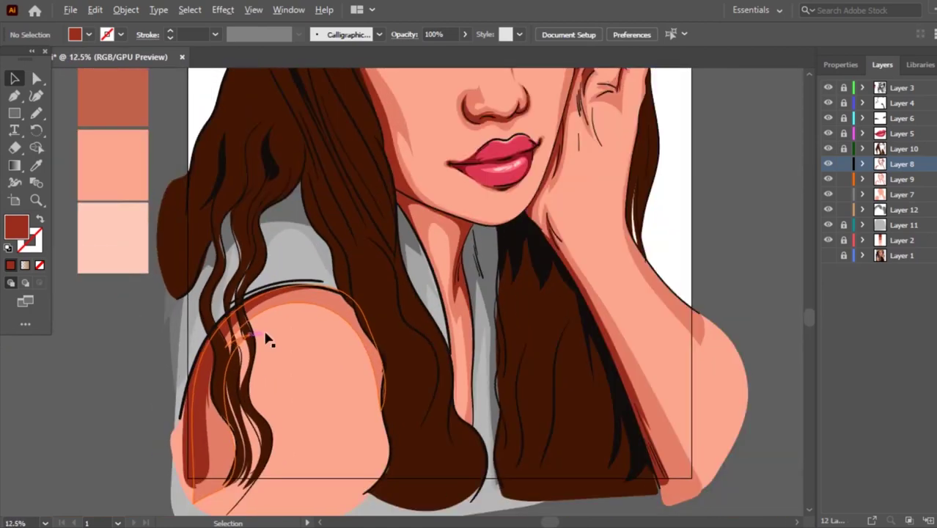
scroll(266, 338, down, 2)
scroll(446, 366, up, 1)
scroll(478, 342, up, 2)
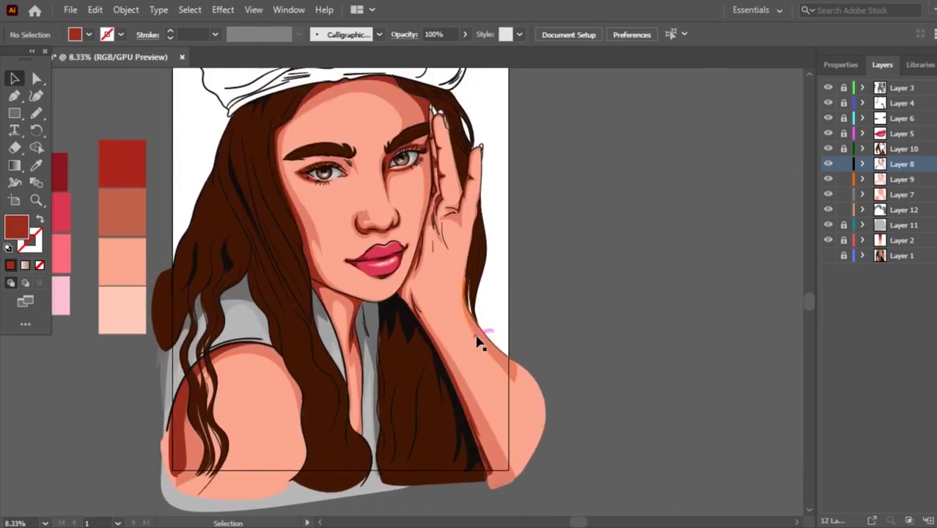
scroll(478, 342, up, 1)
drag(847, 170, 841, 207)
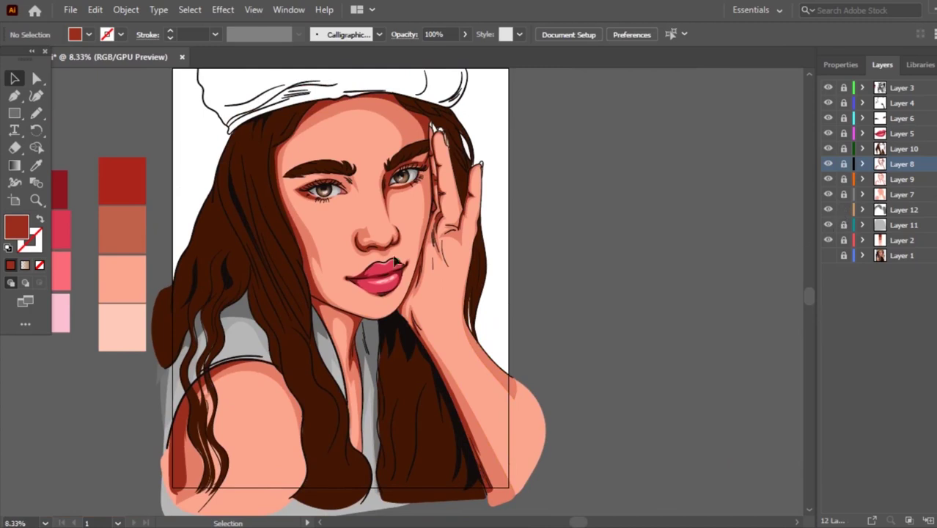
click(827, 225)
Make Layer 9 the active layer and select the forehead skin shape.
scroll(463, 135, up, 1)
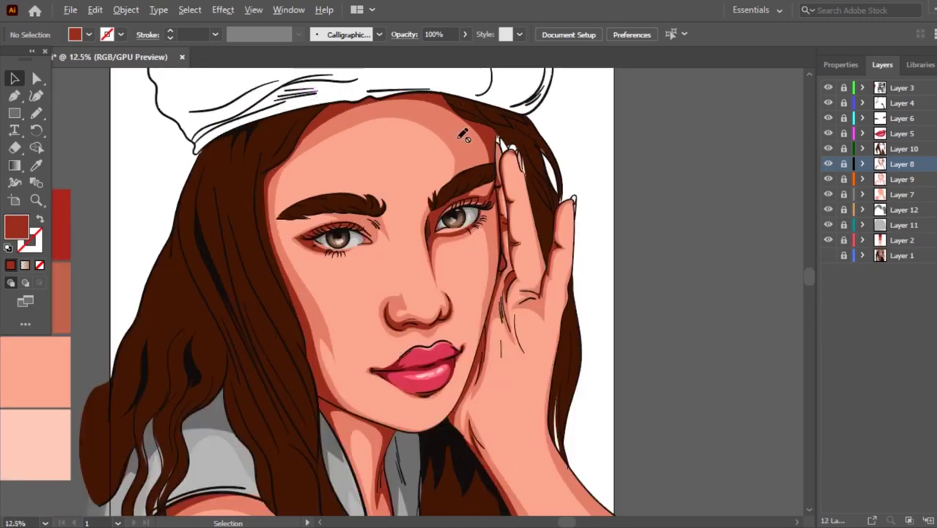
scroll(427, 141, down, 1)
scroll(433, 142, up, 1)
scroll(440, 147, down, 1)
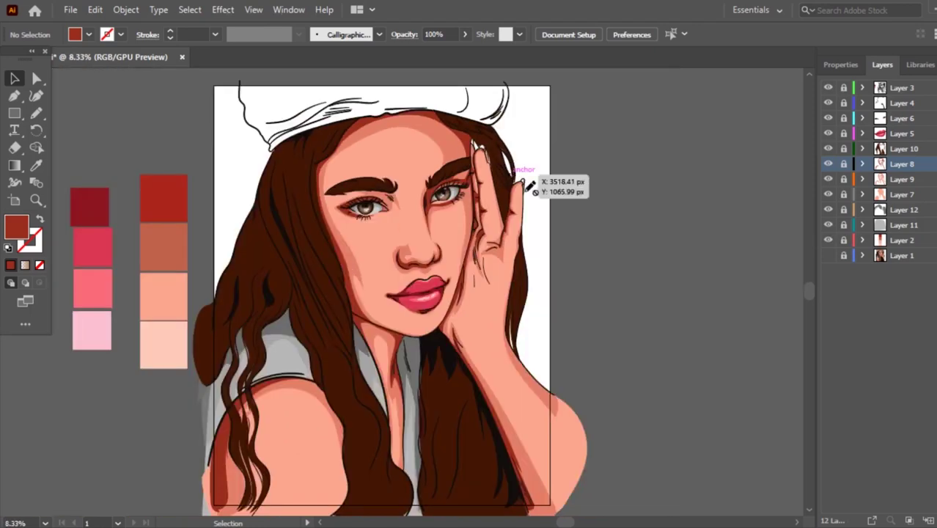
scroll(506, 209, up, 1)
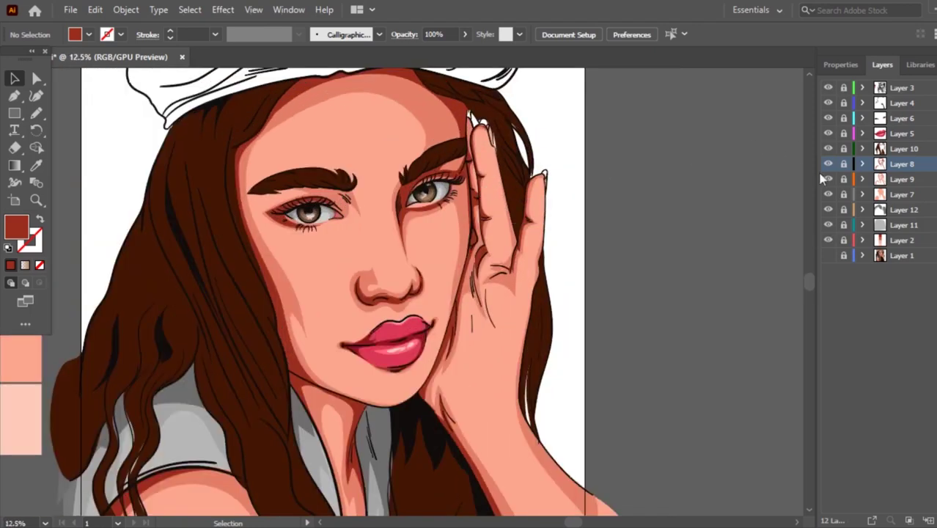
click(903, 197)
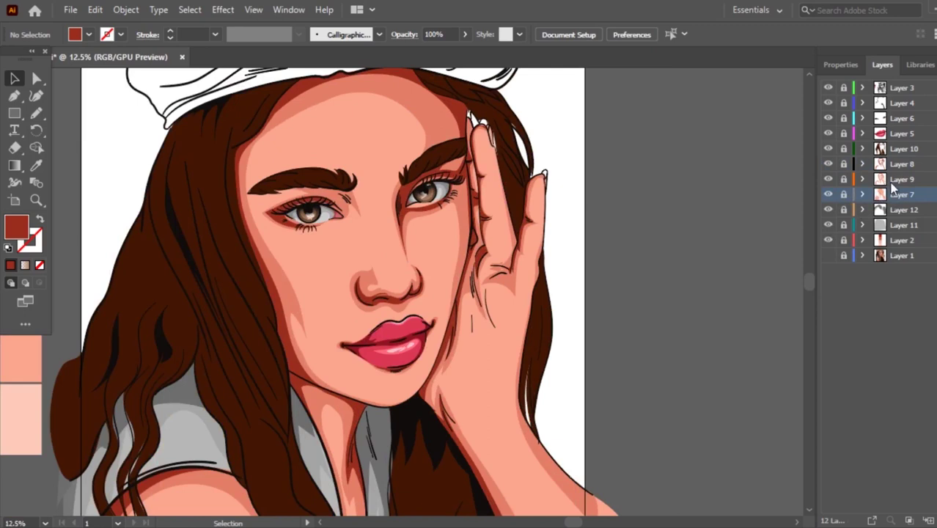
click(891, 182)
scroll(405, 142, up, 1)
scroll(405, 142, up, 1)
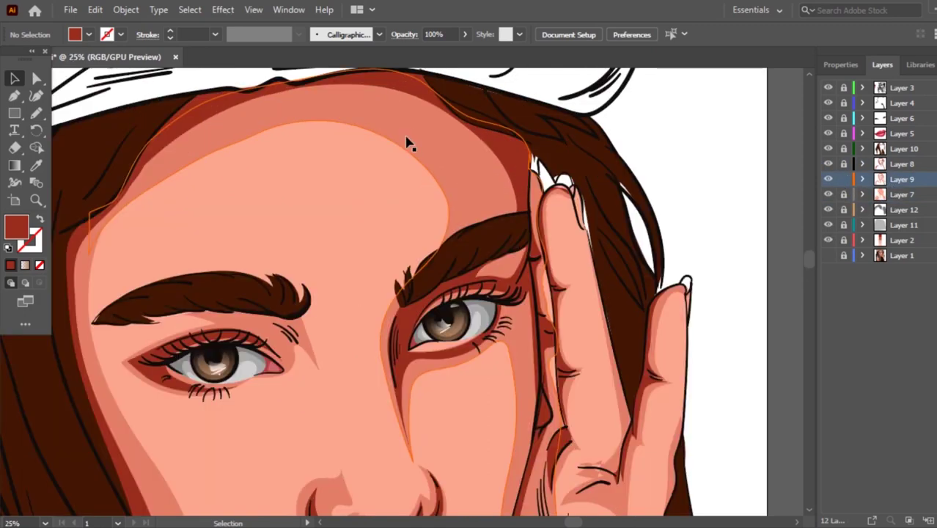
click(408, 142)
Pencil-redraw the forehead shape's edges along the hairline and down to the brow.
key(n)
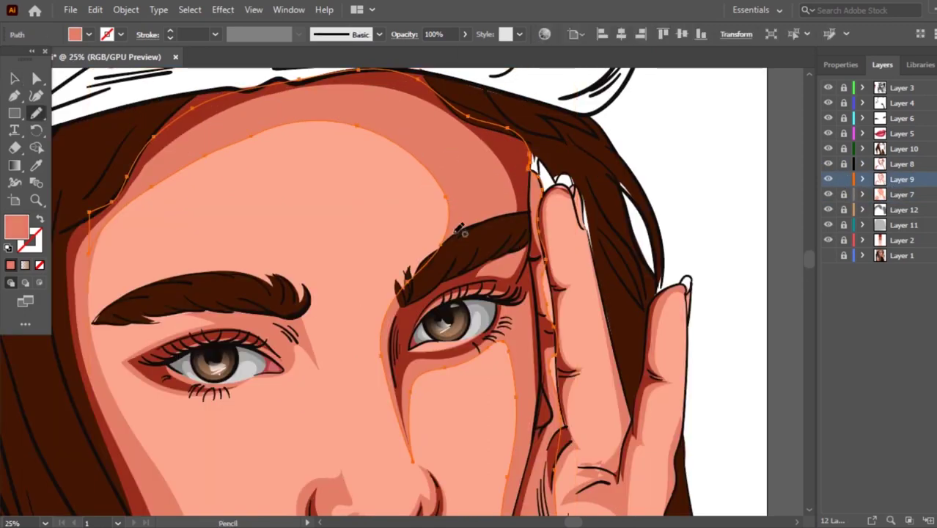
drag(450, 236, 429, 118)
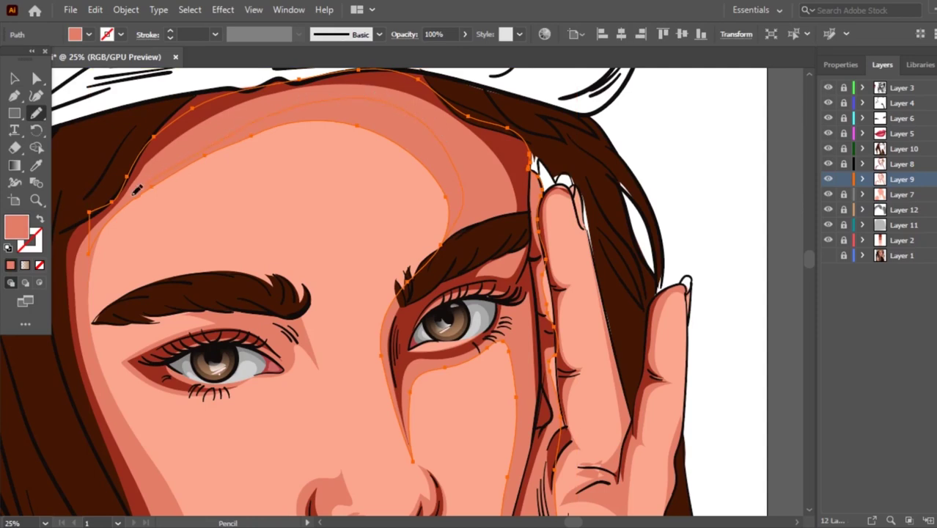
drag(136, 190, 142, 201)
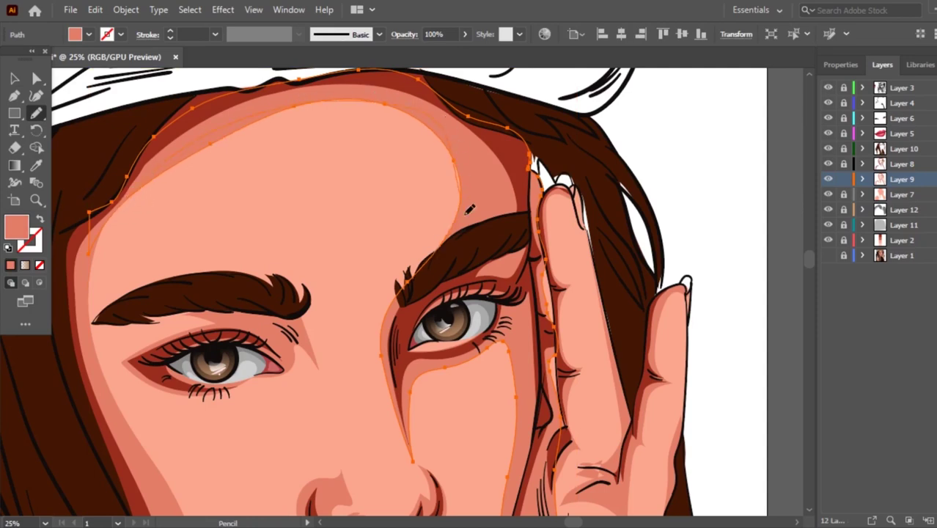
mouse_move(455, 220)
mouse_down()
mouse_move(294, 110)
mouse_move(414, 116)
mouse_up()
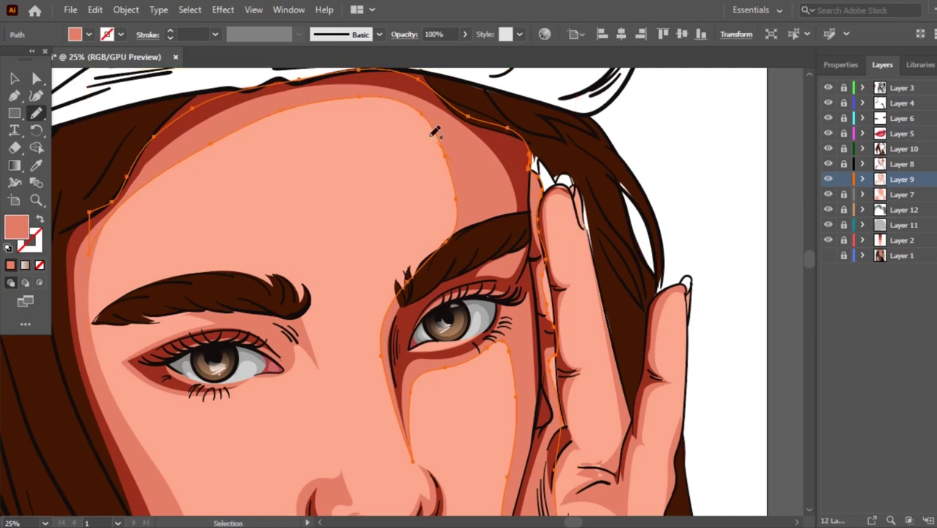
drag(290, 102, 463, 236)
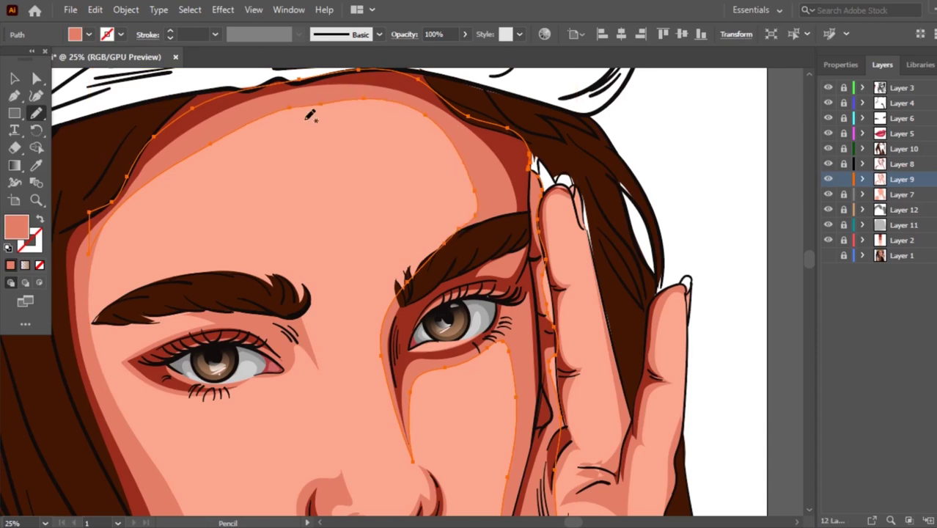
drag(282, 107, 435, 123)
drag(273, 110, 455, 146)
drag(320, 103, 115, 219)
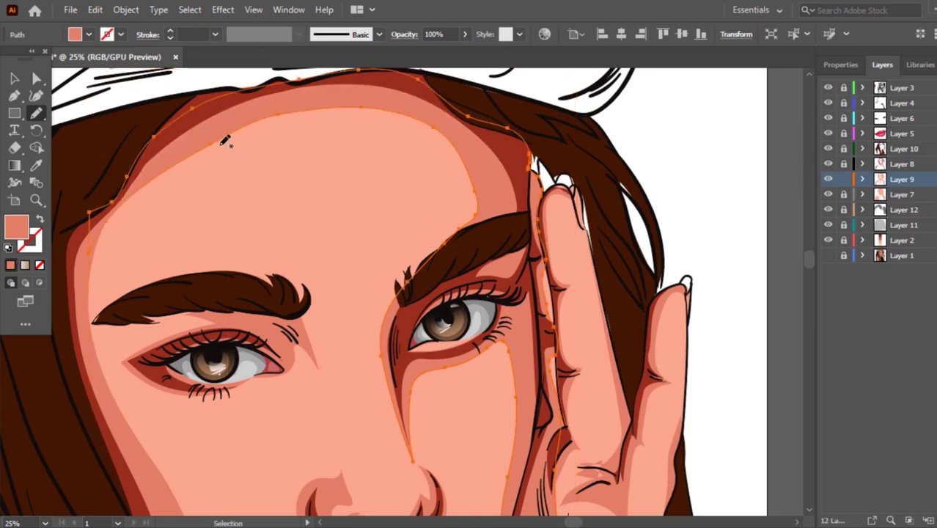
Select the cheek skin shadow and pencil-redraw its edge down the cheek and along the chin.
scroll(491, 145, down, 2)
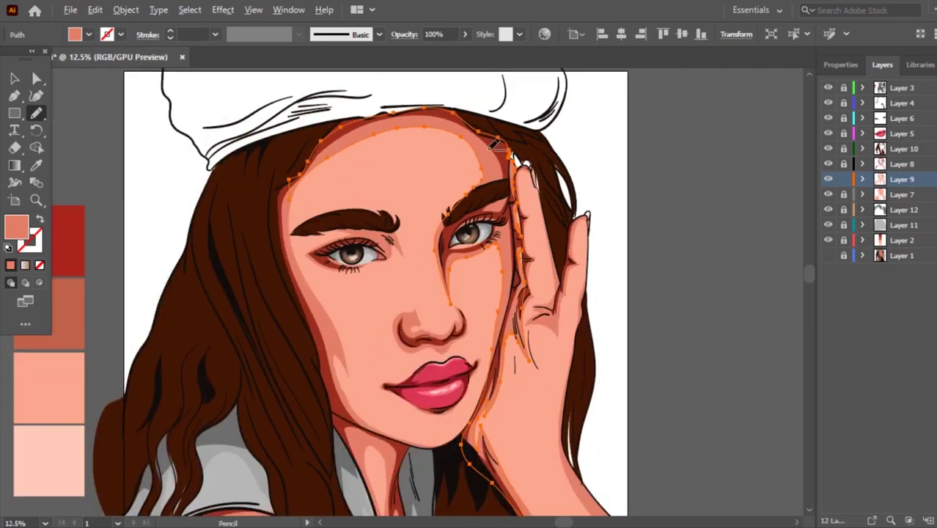
click(14, 77)
click(614, 150)
scroll(613, 149, down, 2)
scroll(617, 157, up, 1)
scroll(564, 209, up, 1)
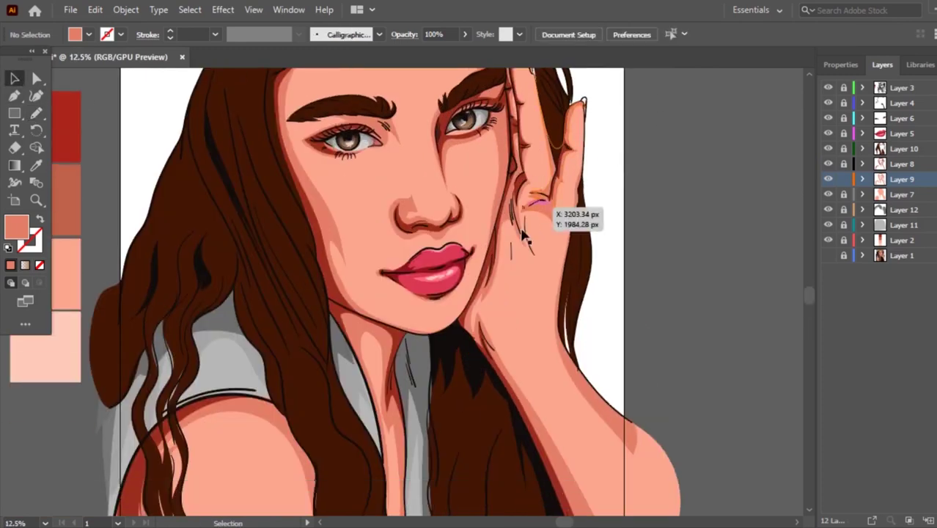
scroll(466, 288, down, 1)
scroll(465, 288, up, 2)
scroll(513, 220, up, 1)
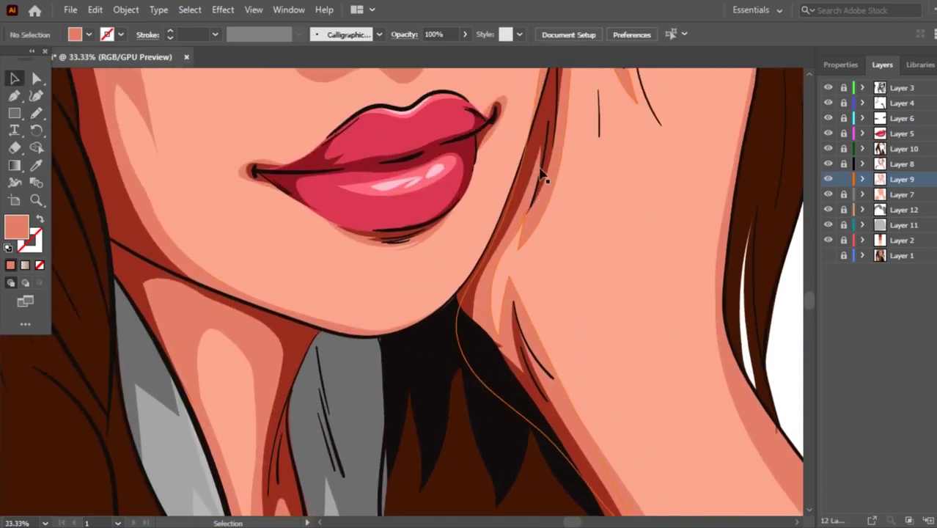
click(551, 135)
key(n)
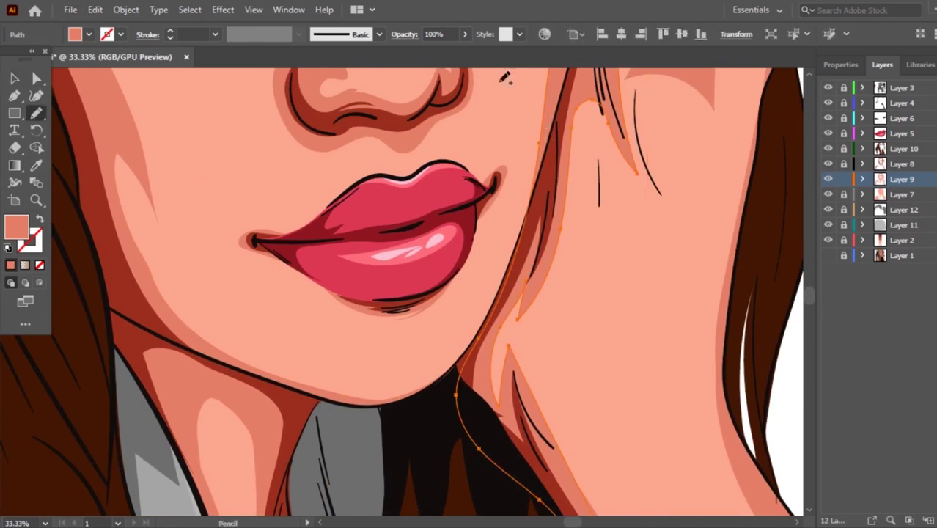
drag(543, 137, 489, 312)
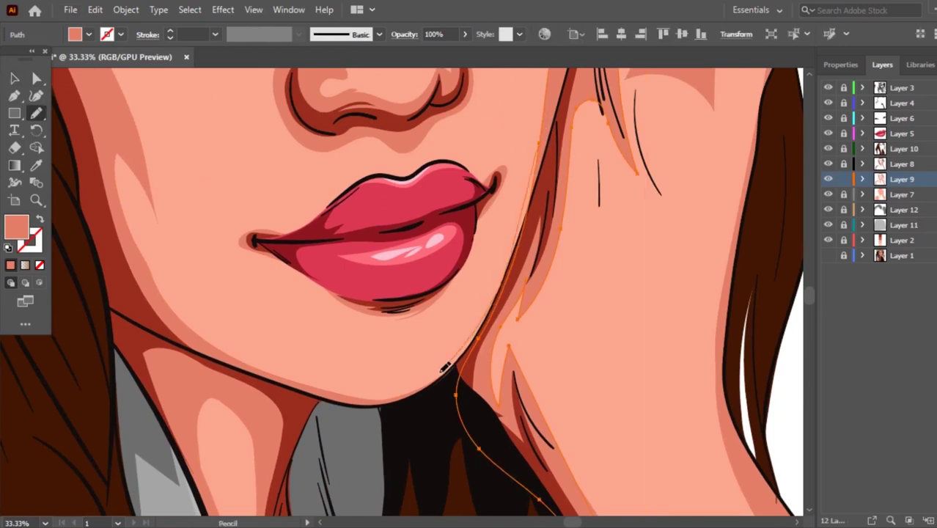
drag(389, 403, 473, 421)
Reselect the shadow and redraw its cheek, chin and neck edge again, smoothing it beside the hand.
key(ctrl+shift+a)
ctrl+click(543, 144)
drag(543, 143, 473, 328)
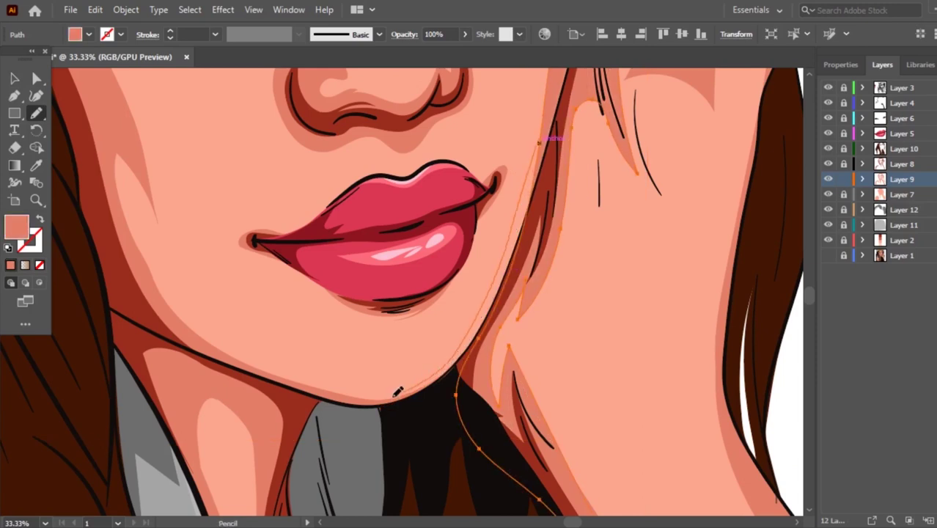
drag(424, 404, 481, 433)
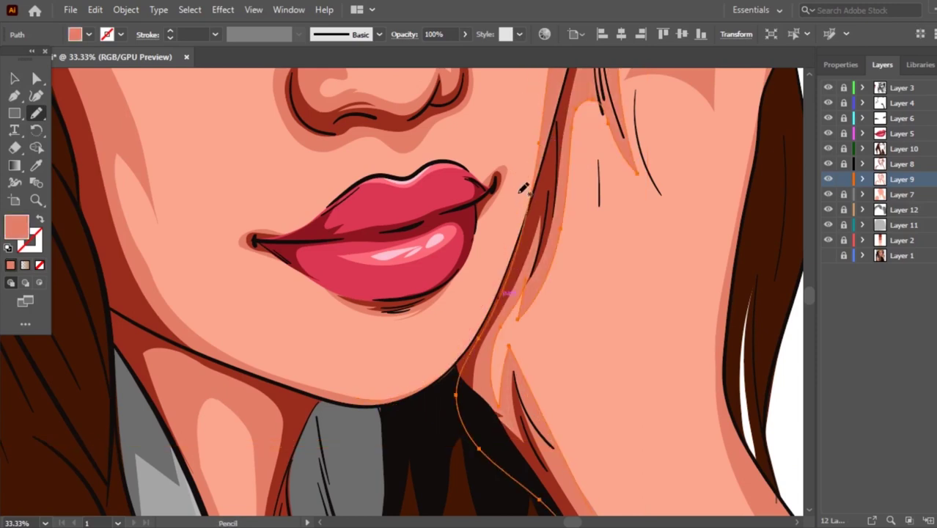
drag(535, 146, 456, 350)
drag(539, 158, 496, 277)
drag(435, 372, 490, 425)
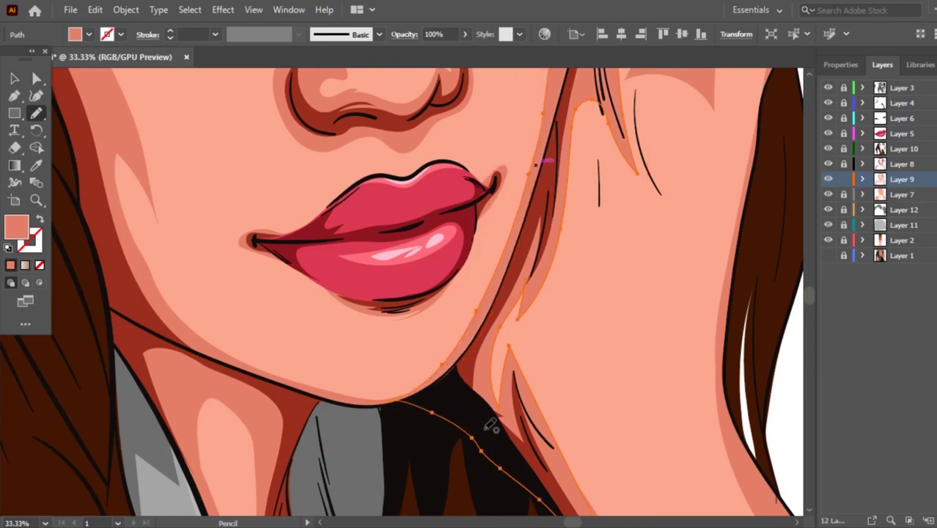
scroll(466, 355, down, 2)
scroll(477, 349, down, 3)
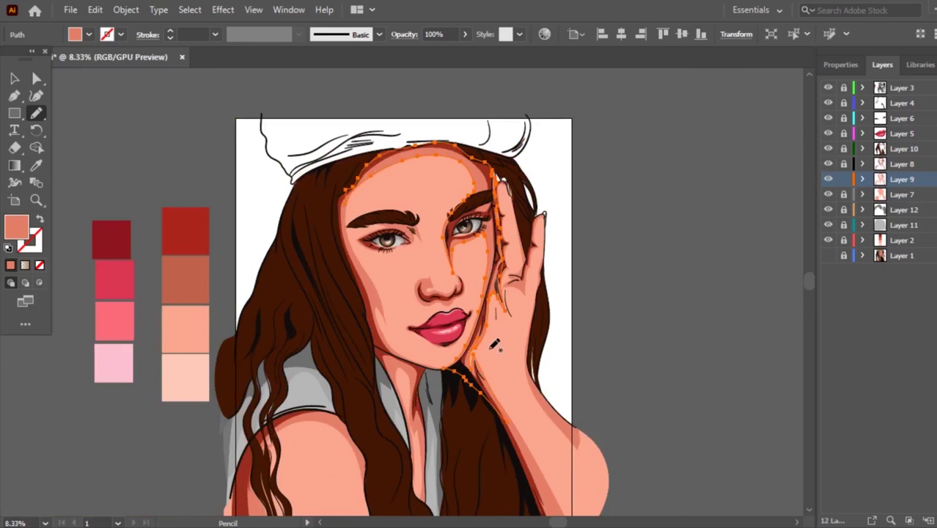
scroll(495, 339, up, 5)
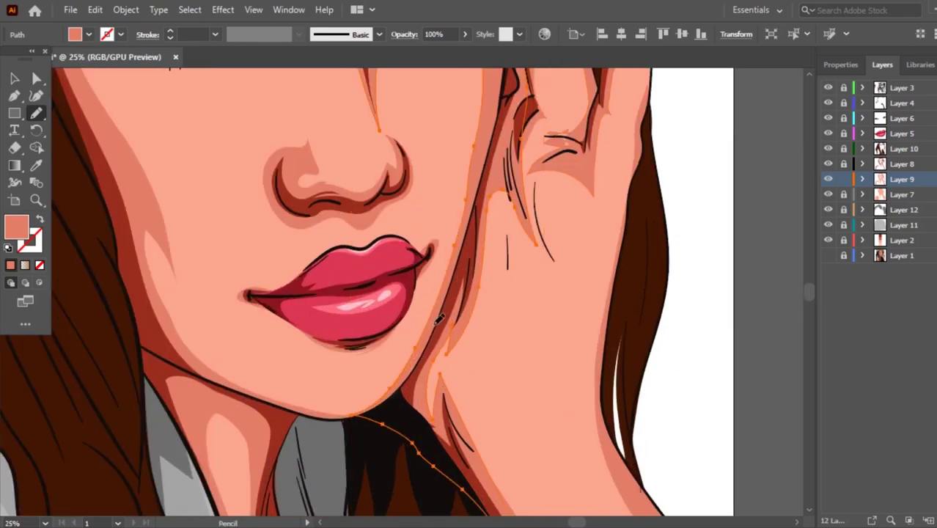
drag(477, 173, 482, 134)
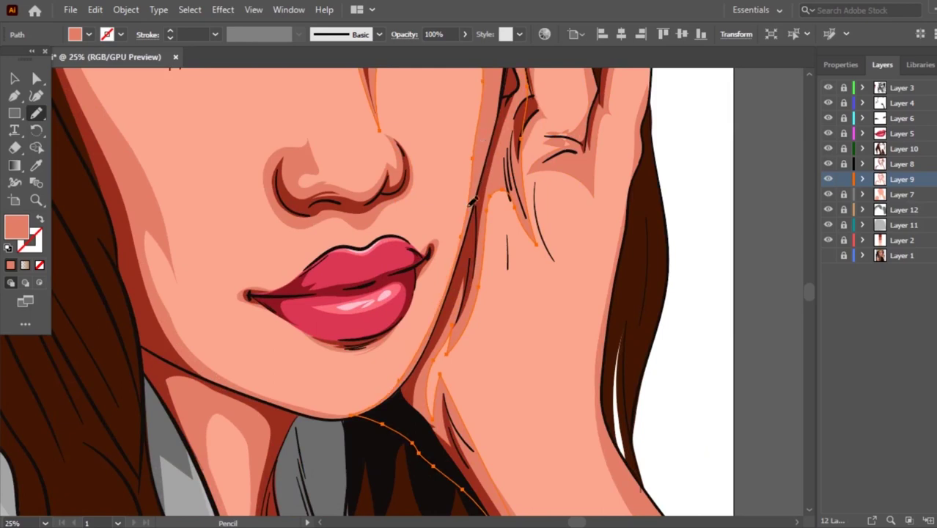
scroll(503, 286, up, 2)
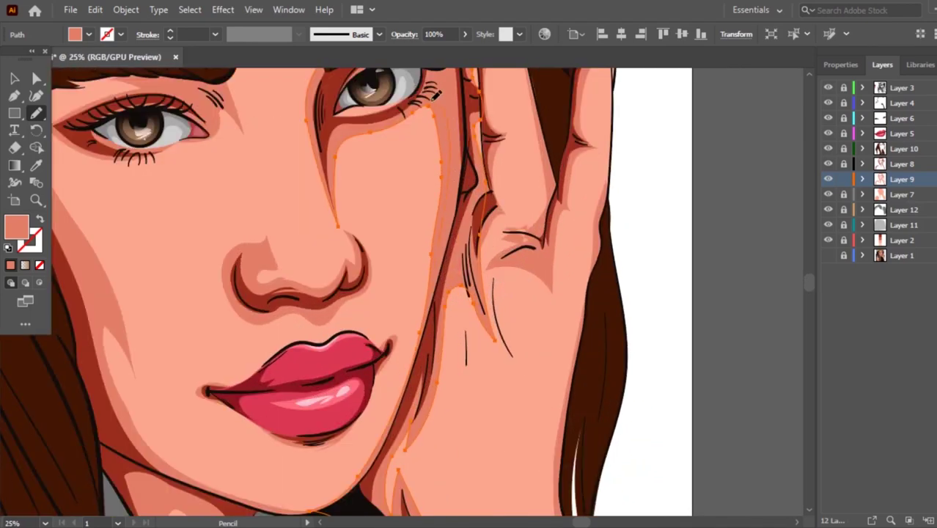
drag(434, 93, 438, 99)
scroll(455, 125, down, 2)
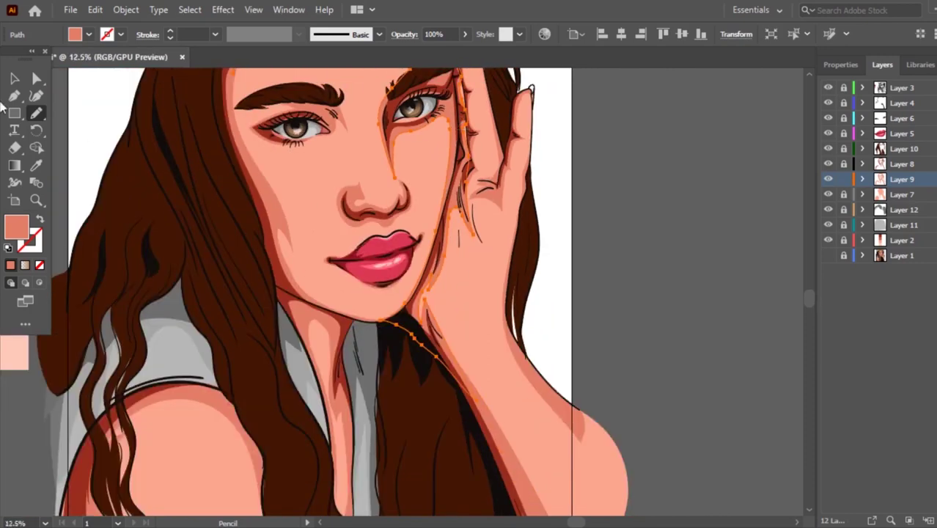
Pencil-redraw the left cheek shading's edge down the side of the face, rounded near the jaw.
key(v)
scroll(594, 170, down, 2)
click(593, 170)
scroll(432, 169, up, 2)
scroll(469, 126, up, 2)
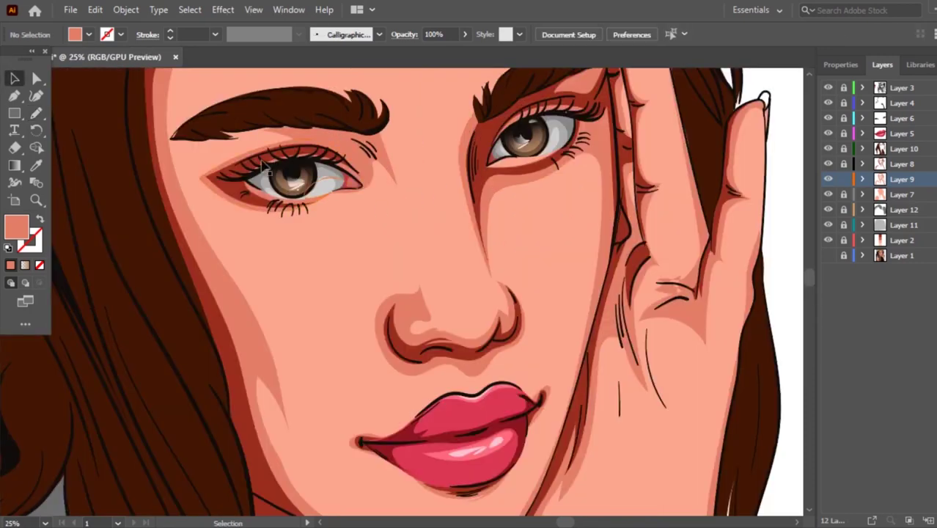
scroll(203, 279, up, 1)
click(198, 279)
scroll(234, 267, down, 1)
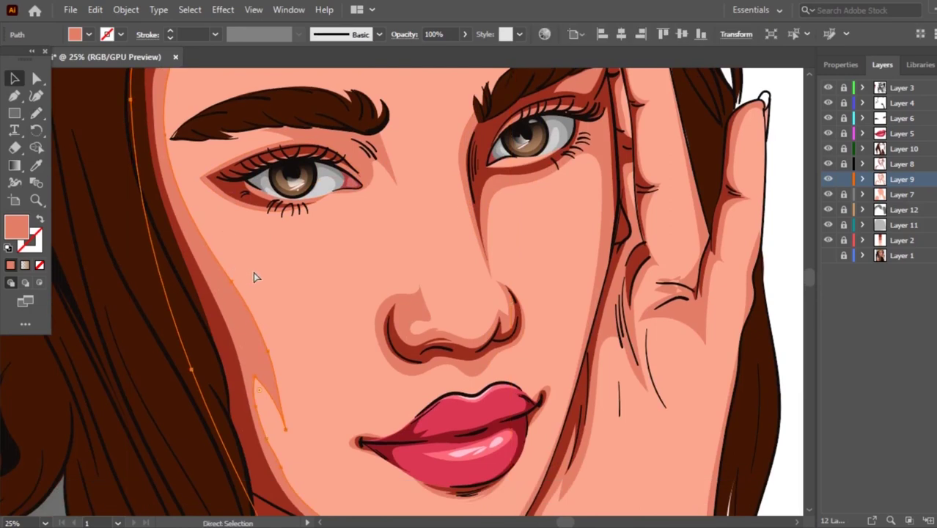
scroll(254, 276, down, 1)
key(n)
mouse_move(203, 178)
mouse_down()
mouse_move(302, 339)
mouse_move(282, 391)
mouse_up()
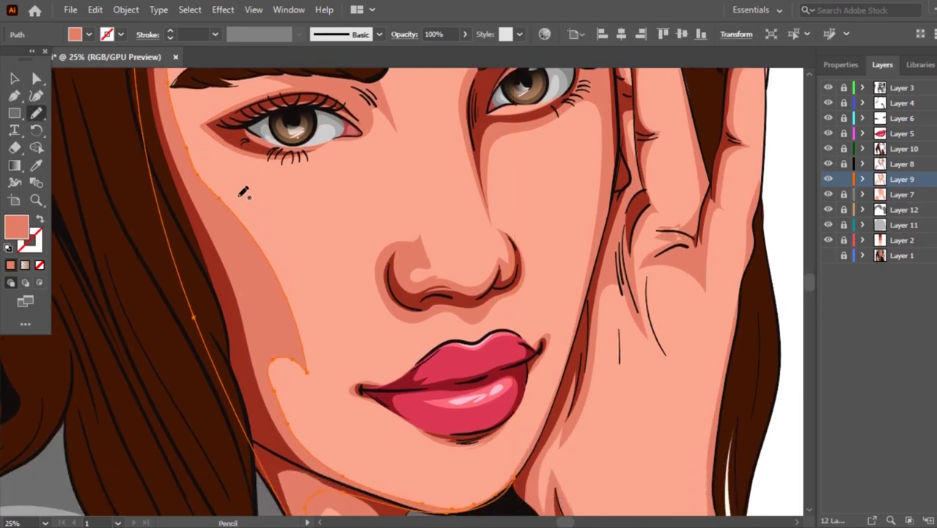
drag(194, 140, 275, 345)
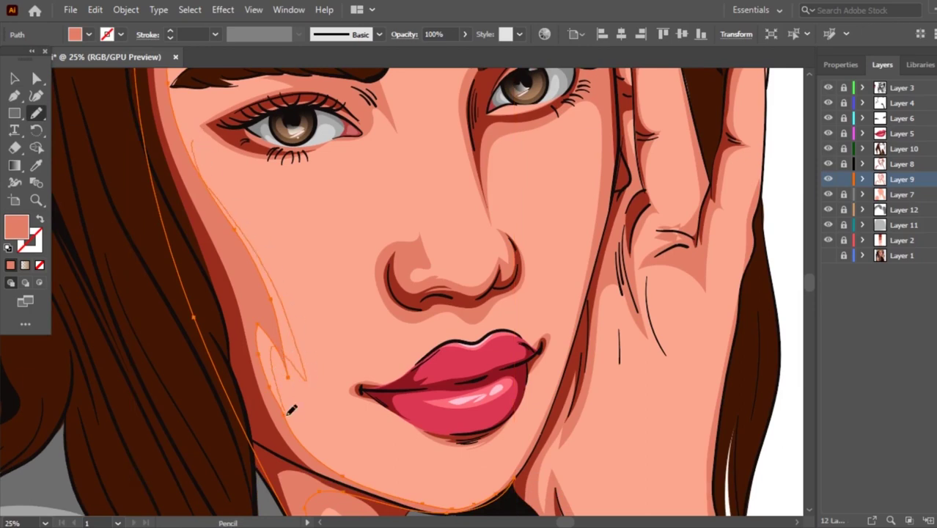
drag(290, 412, 319, 465)
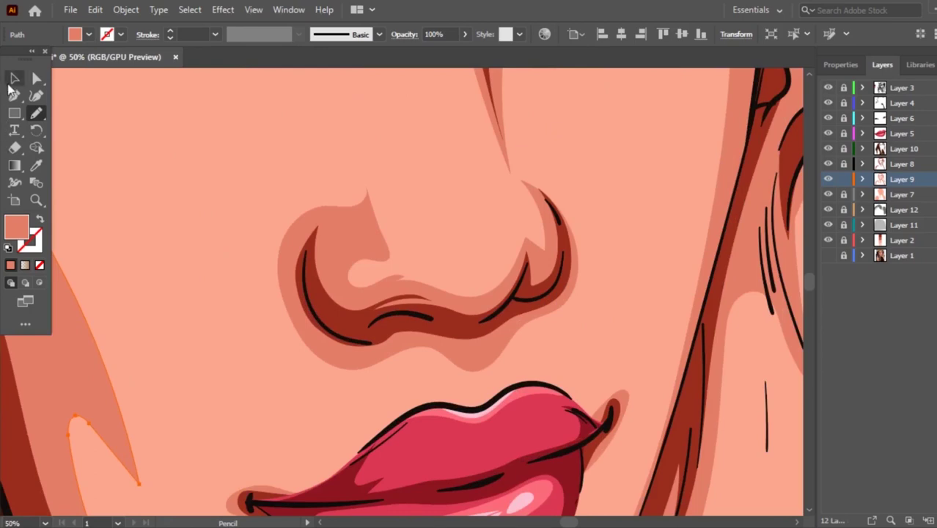
Pencil-redraw the nose shading around the nostrils, undoing a stray spike and rounding the upper-left hook.
ctrl+click(345, 242)
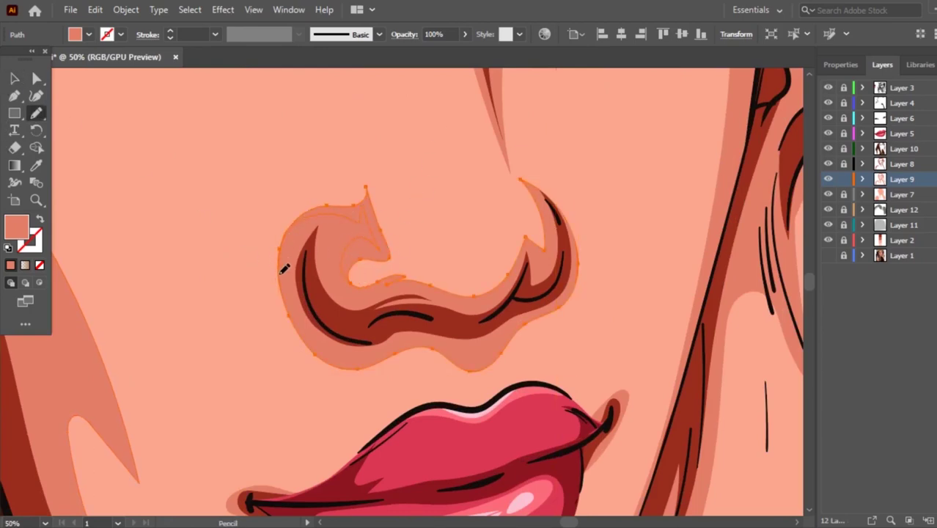
drag(285, 268, 317, 291)
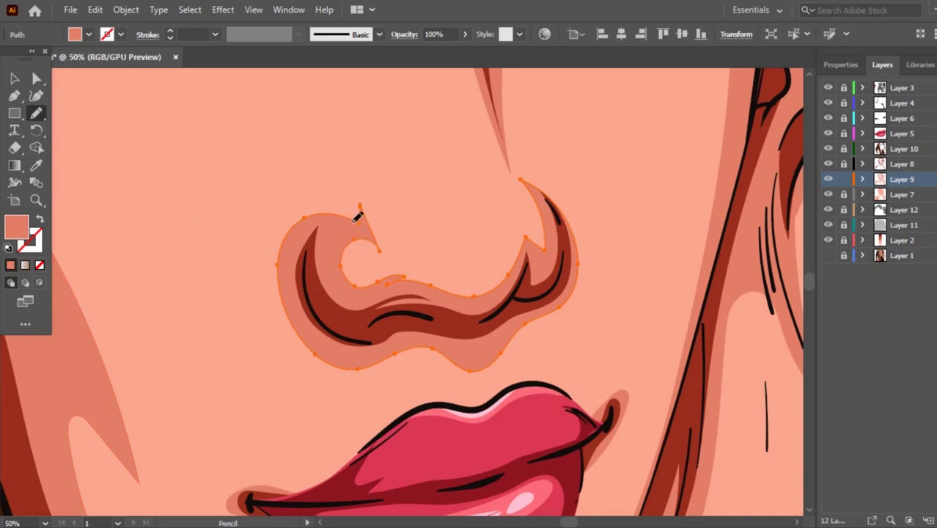
drag(364, 219, 355, 244)
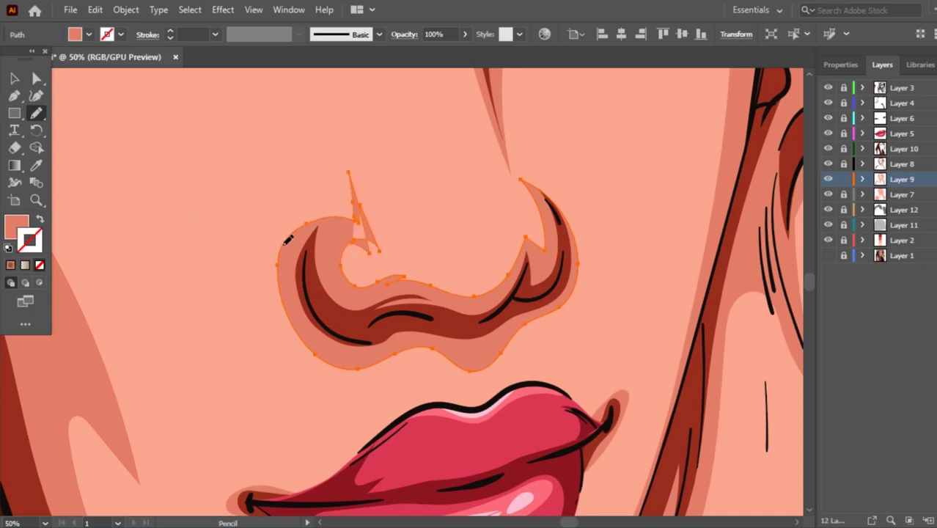
key(ctrl+z)
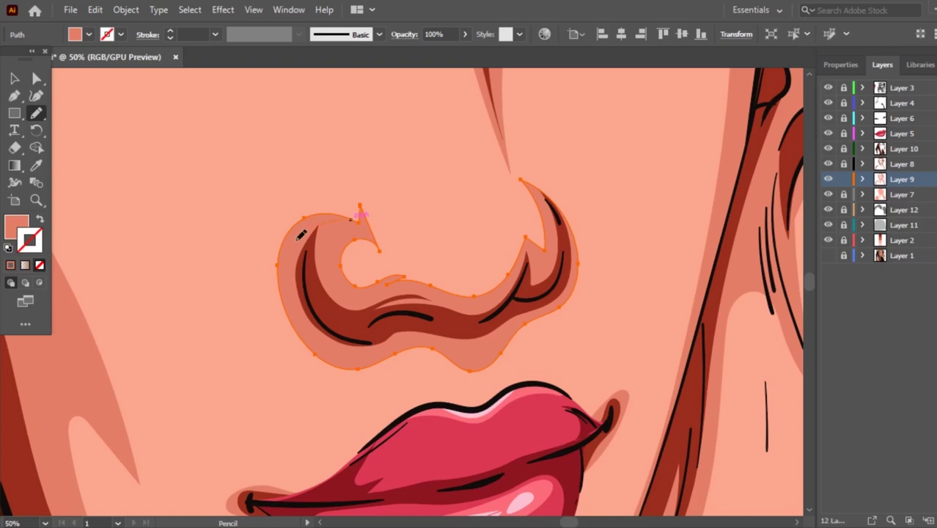
drag(300, 235, 290, 299)
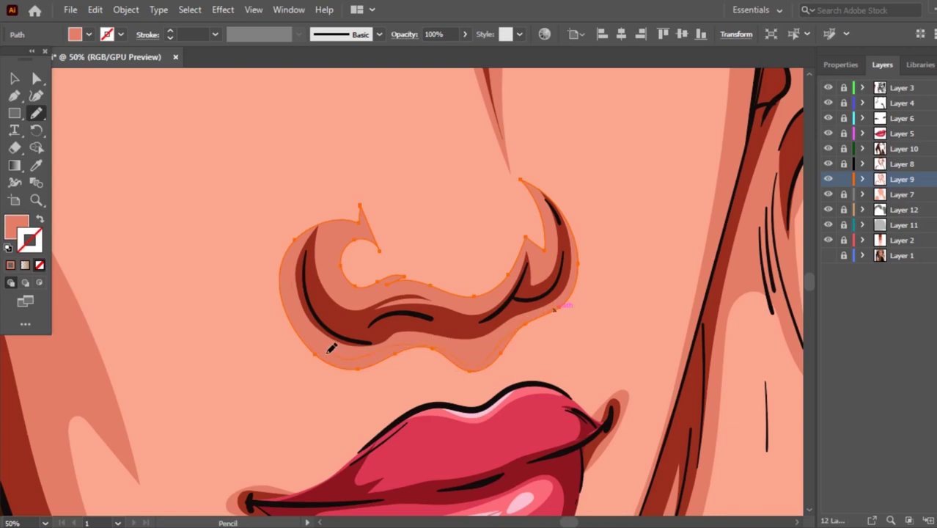
drag(293, 249, 313, 232)
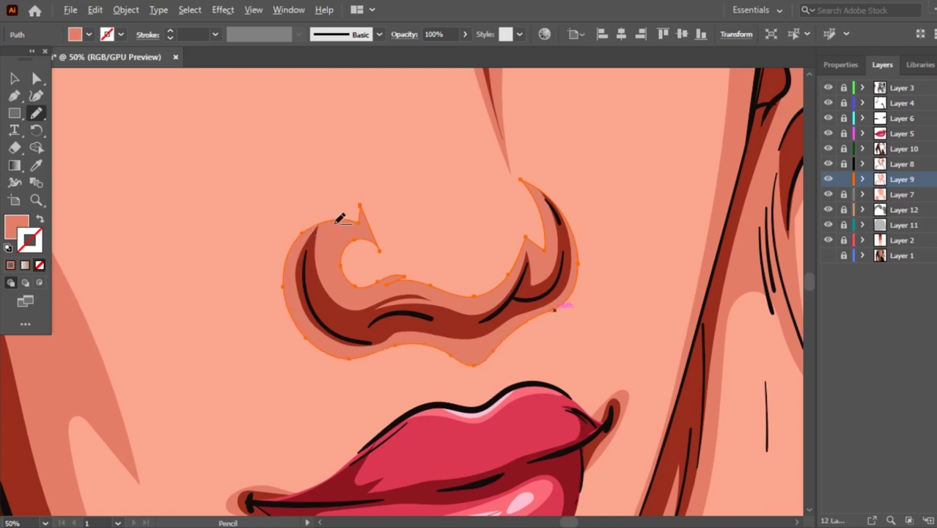
scroll(341, 218, down, 5)
Redraw the left-eye shading with the Pencil so its top edge follows the eyebrow's underside.
key(v)
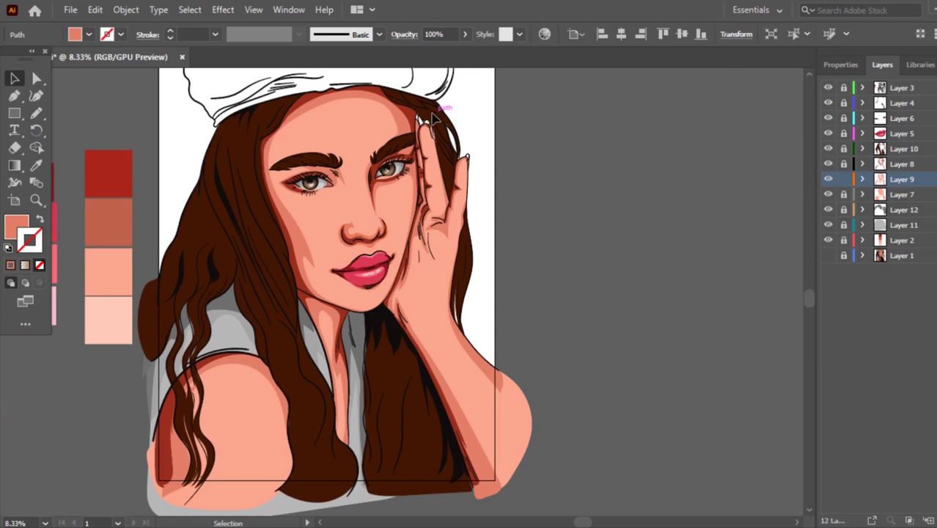
scroll(293, 157, up, 3)
scroll(293, 157, down, 1)
scroll(263, 252, up, 2)
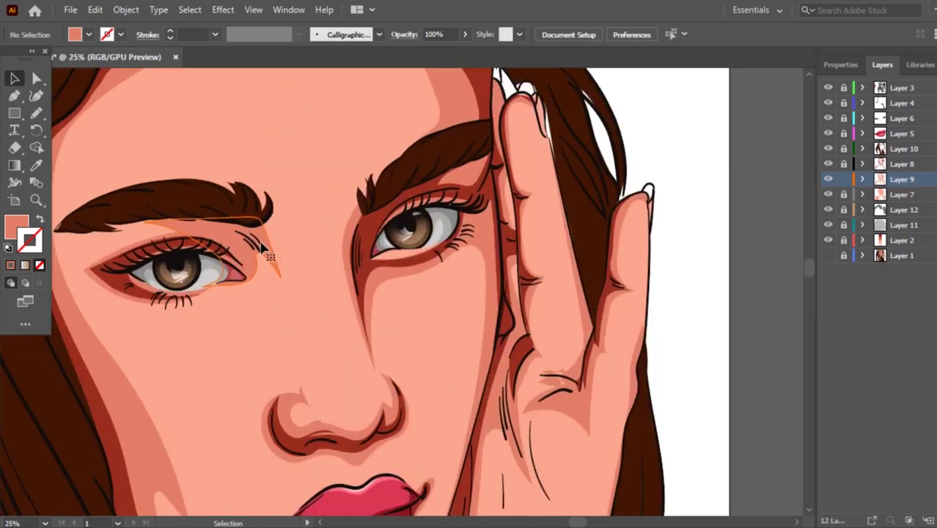
click(262, 251)
key(n)
drag(268, 271, 261, 259)
drag(258, 211, 67, 230)
drag(194, 233, 195, 236)
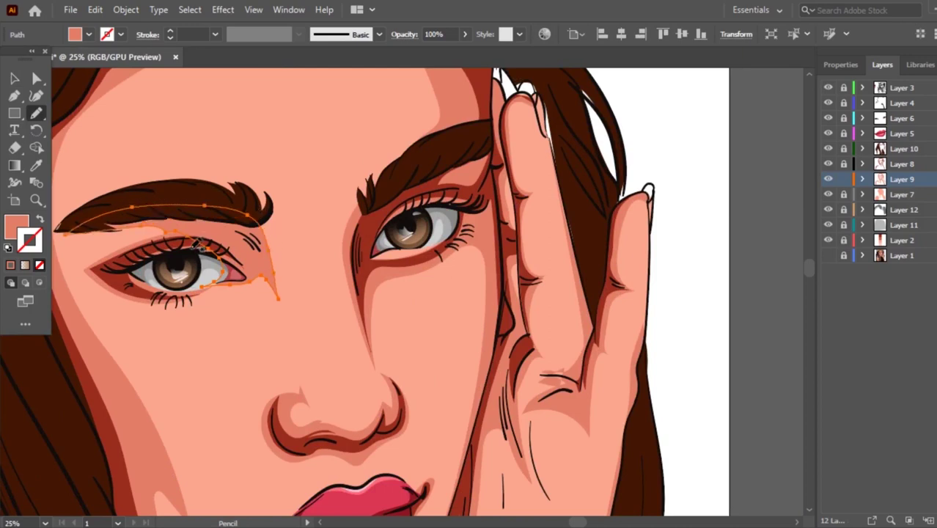
scroll(282, 205, down, 3)
scroll(360, 200, up, 3)
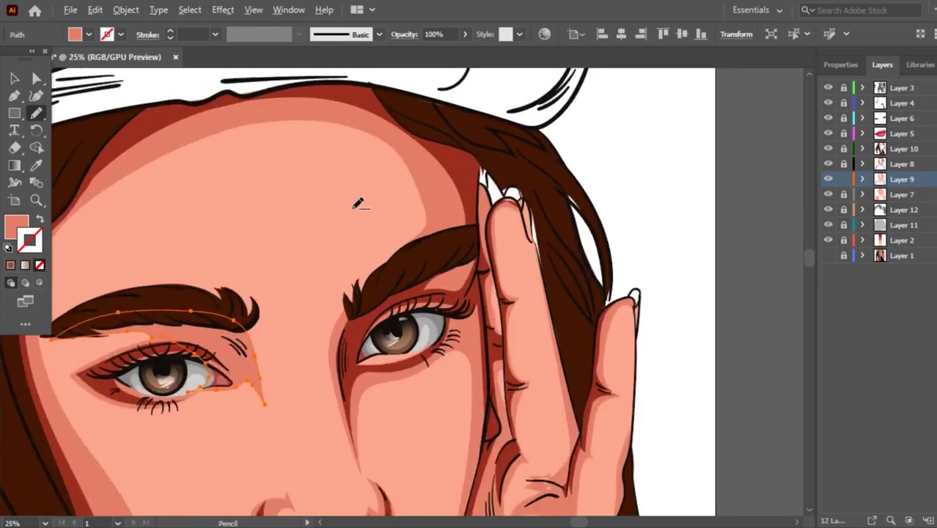
scroll(411, 191, up, 2)
Select the forehead shading and redraw its right edge with the Pencil.
key(v)
click(470, 167)
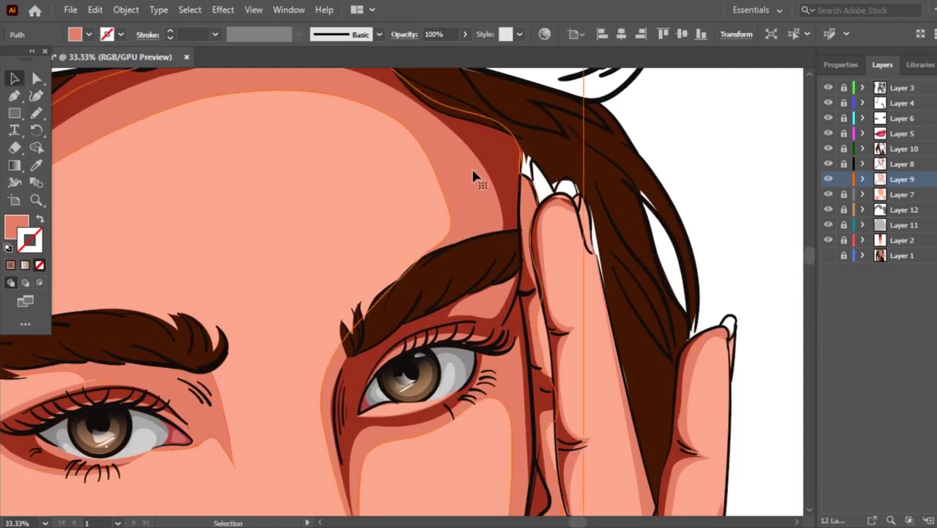
key(n)
drag(370, 109, 334, 85)
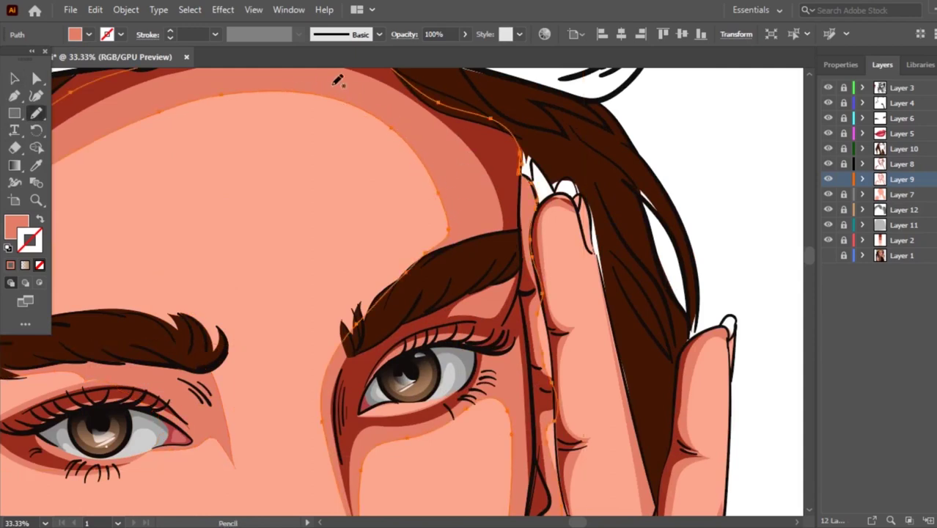
scroll(517, 150, down, 3)
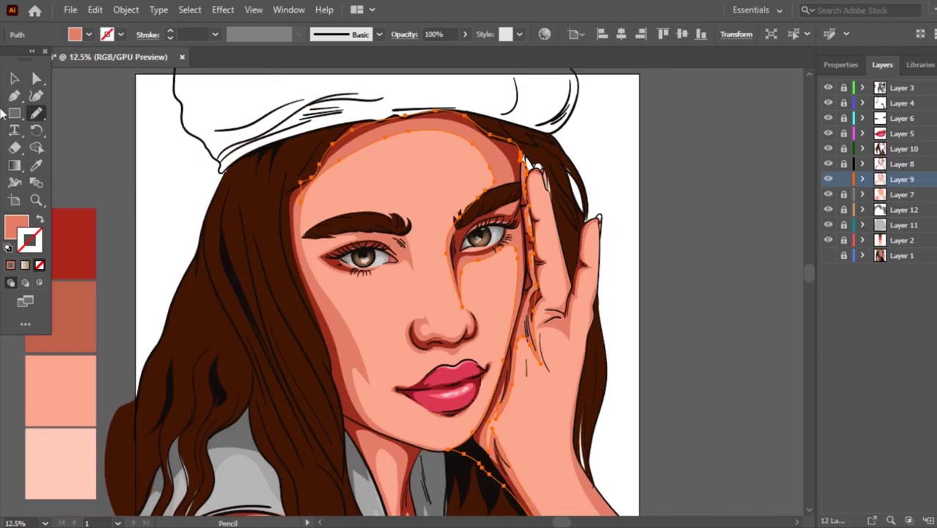
key(v)
scroll(592, 168, down, 2)
Pencil-redraw the salmon forehead shadow's left edge from the hairline down past the left eyebrow.
key(ctrl+shift+a)
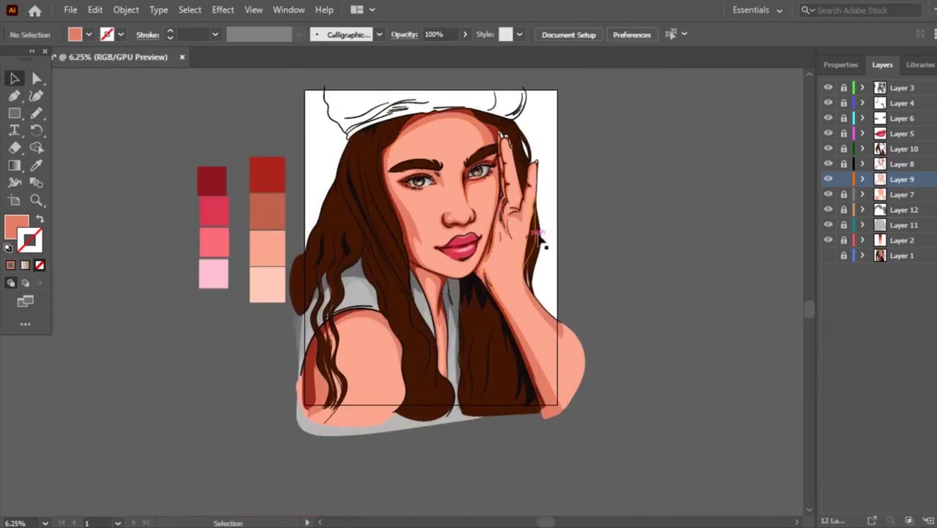
scroll(404, 133, up, 3)
click(396, 124)
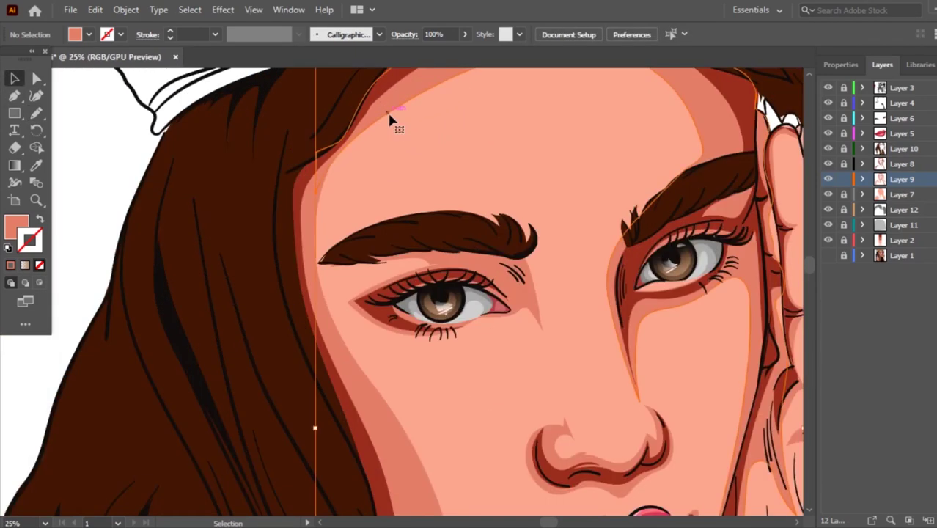
key(n)
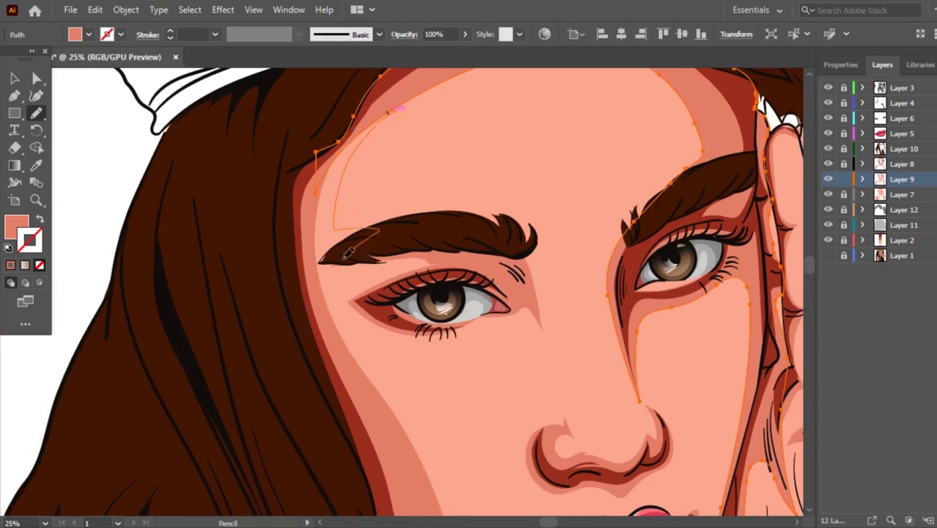
drag(323, 143, 346, 225)
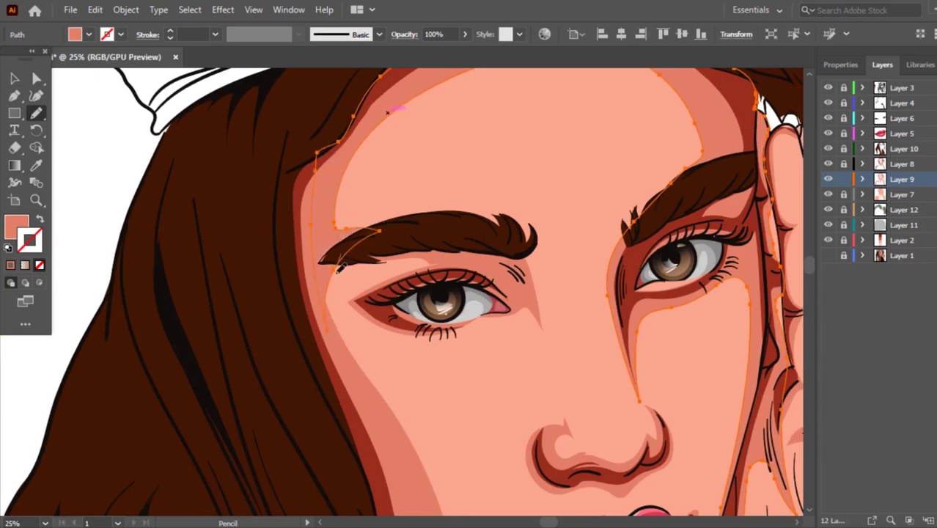
drag(358, 377, 329, 295)
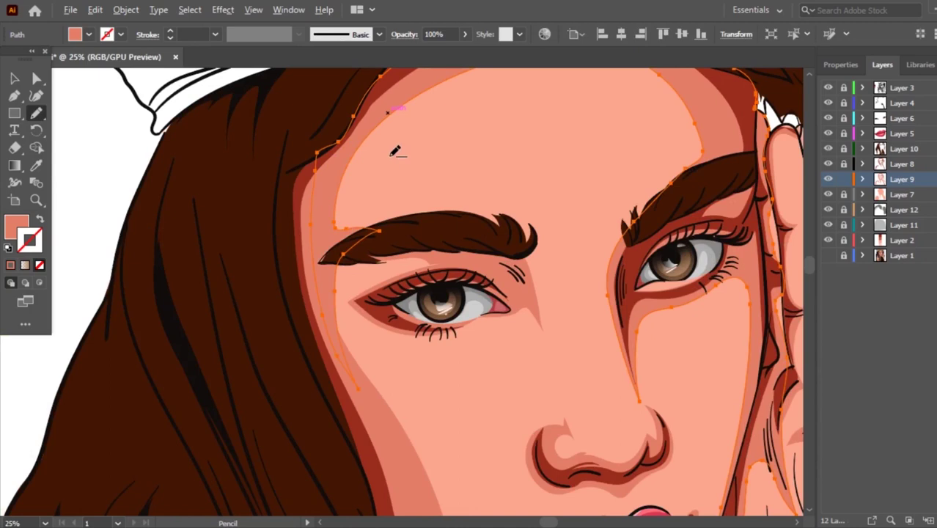
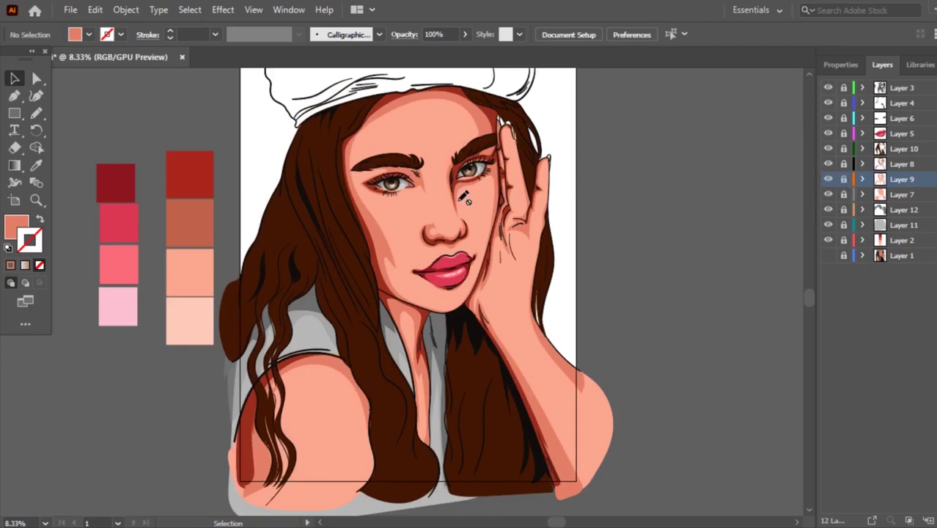
Add new Layer 13 for highlights, hide the colour layers and show reference Layer 1.
scroll(464, 200, up, 1)
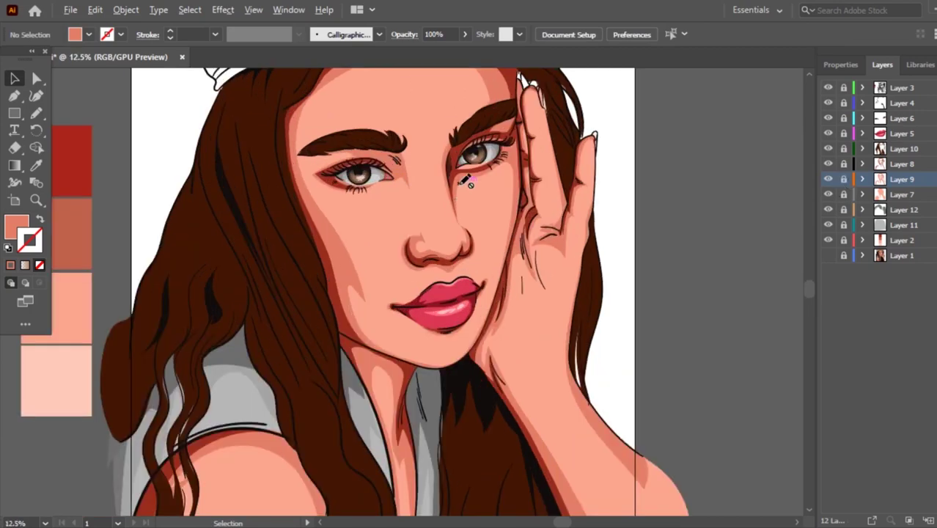
scroll(421, 265, down, 1)
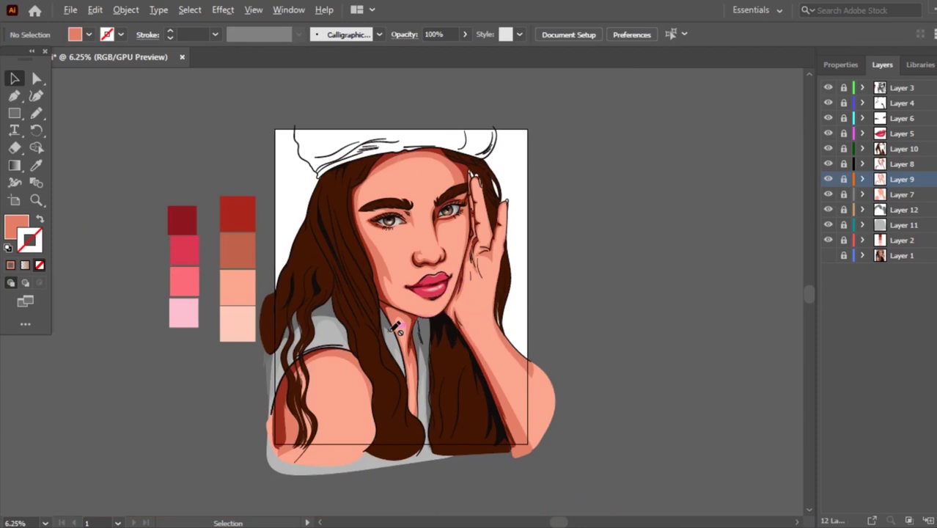
scroll(391, 325, up, 1)
scroll(388, 321, down, 1)
scroll(482, 271, up, 2)
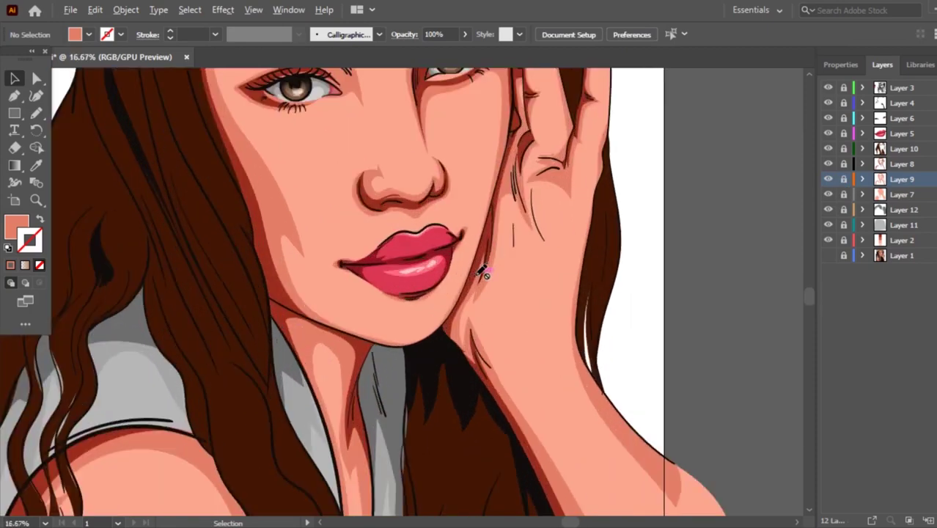
scroll(414, 255, down, 1)
scroll(414, 255, down, 1)
scroll(410, 253, up, 1)
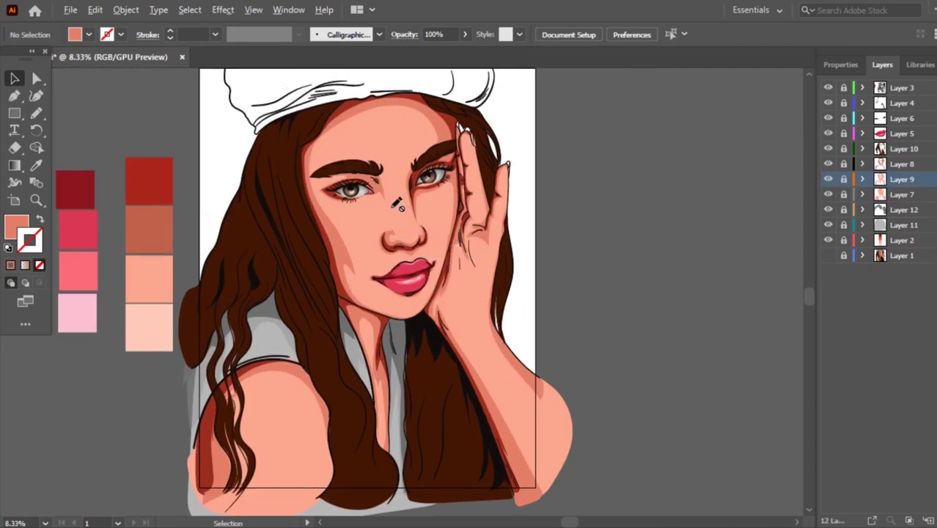
scroll(402, 201, up, 1)
scroll(409, 192, up, 1)
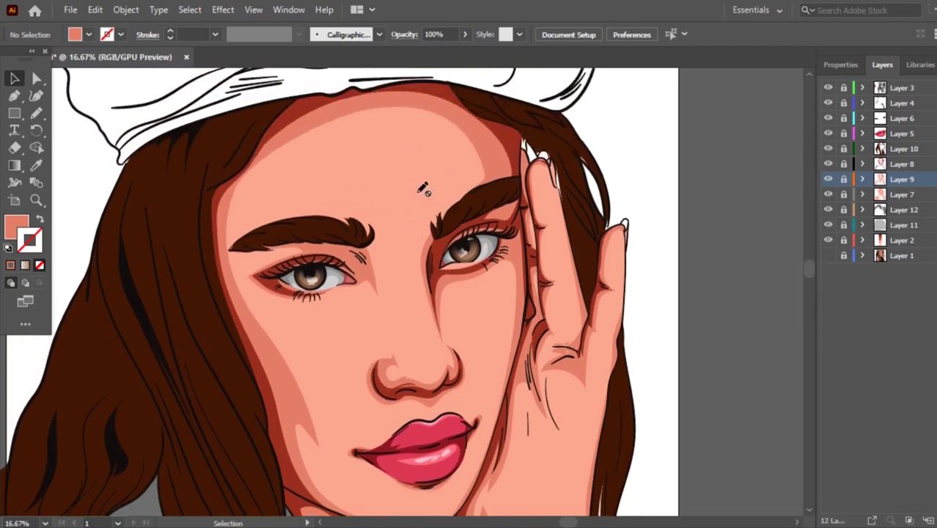
scroll(410, 205, down, 1)
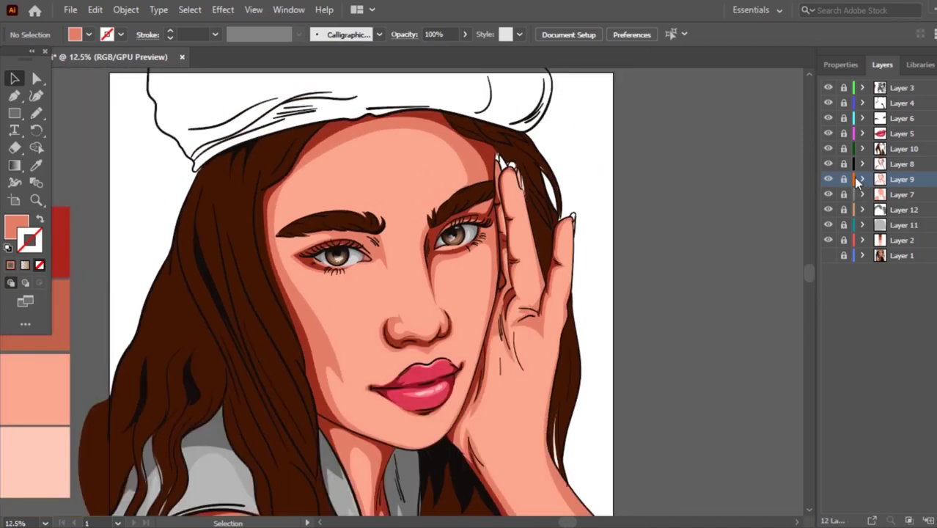
scroll(575, 220, up, 1)
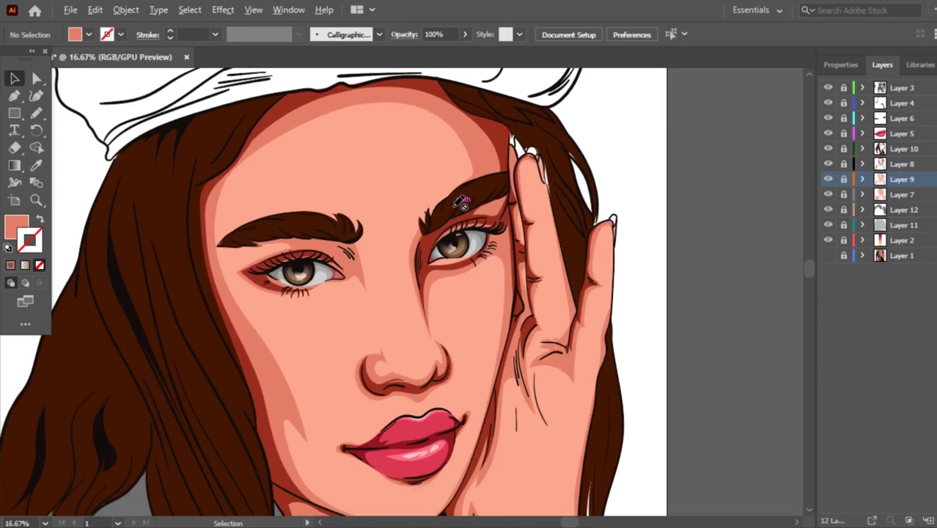
scroll(513, 180, down, 2)
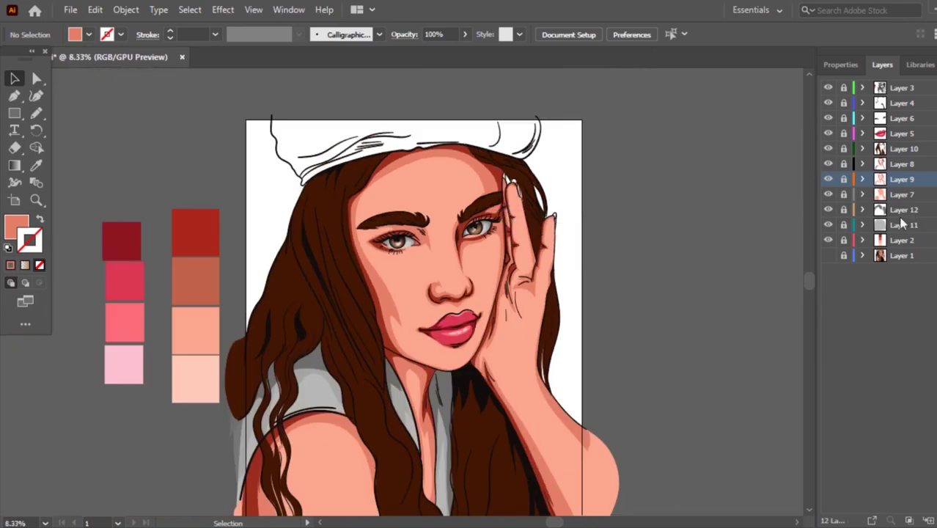
click(908, 520)
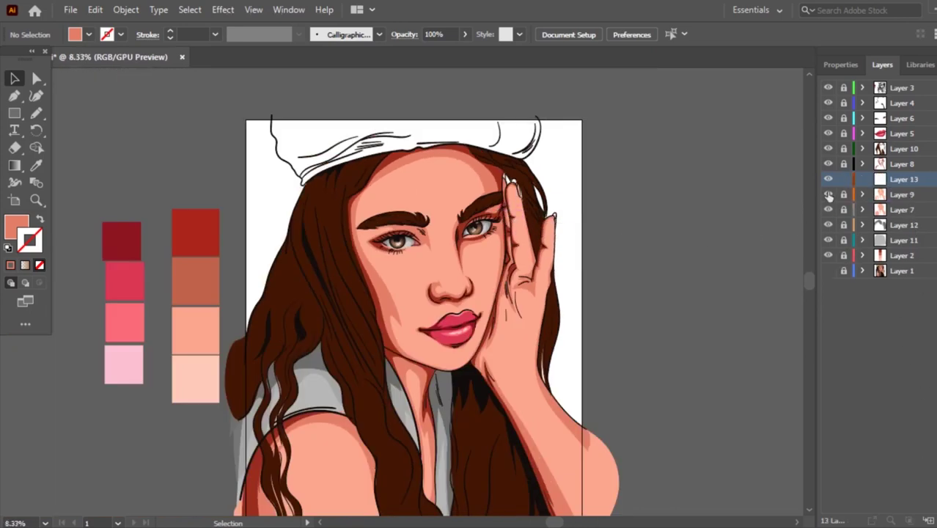
click(827, 240)
click(827, 271)
Sample the light pink swatch with the Eyedropper as the current colour.
scroll(491, 241, up, 2)
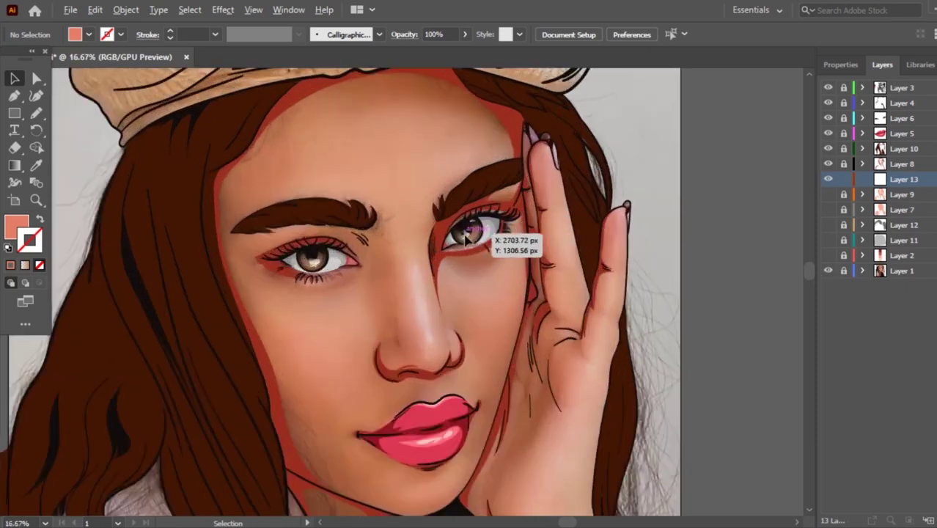
scroll(396, 287, down, 2)
scroll(246, 278, up, 1)
click(36, 165)
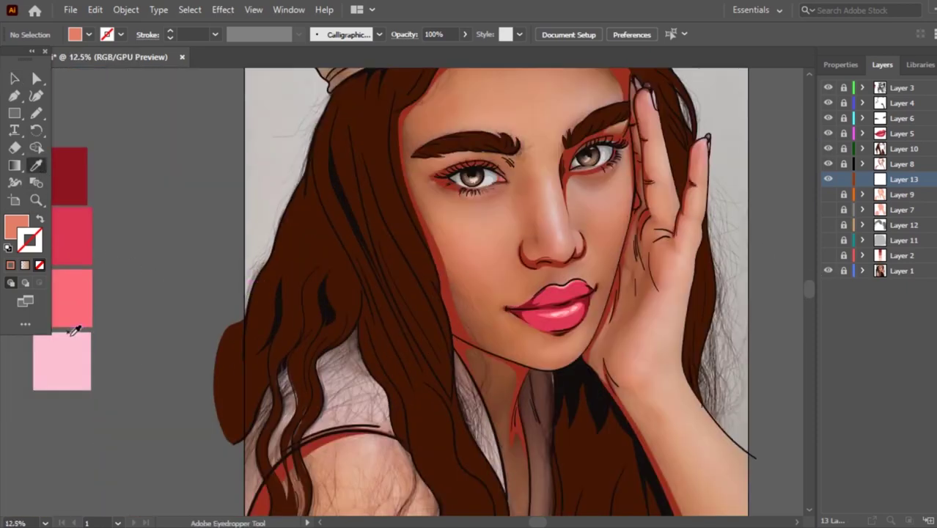
click(73, 337)
scroll(566, 161, up, 1)
scroll(566, 161, up, 1)
key(b)
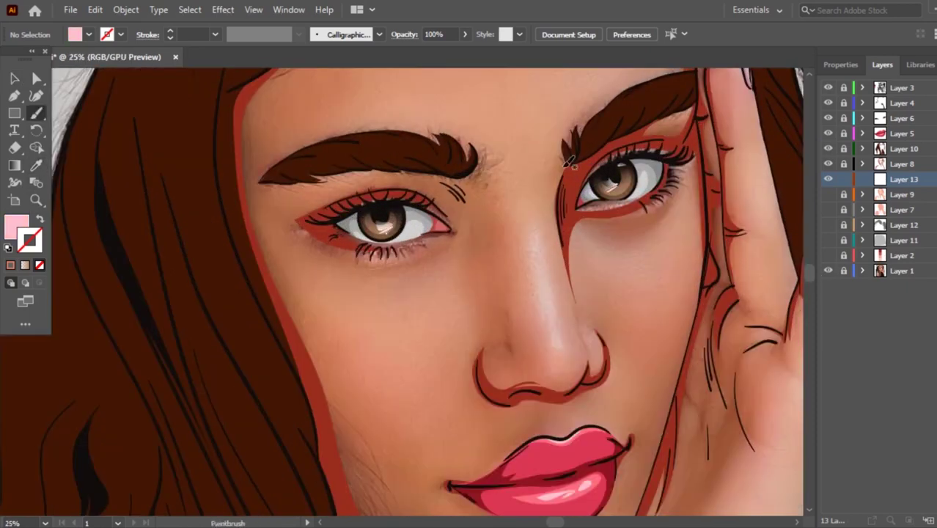
scroll(436, 183, down, 1)
scroll(477, 251, up, 1)
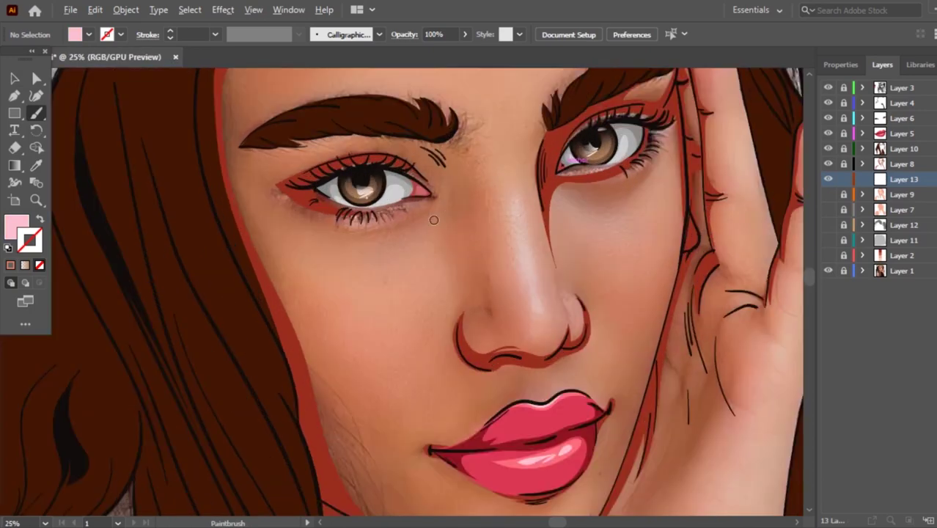
scroll(531, 248, up, 1)
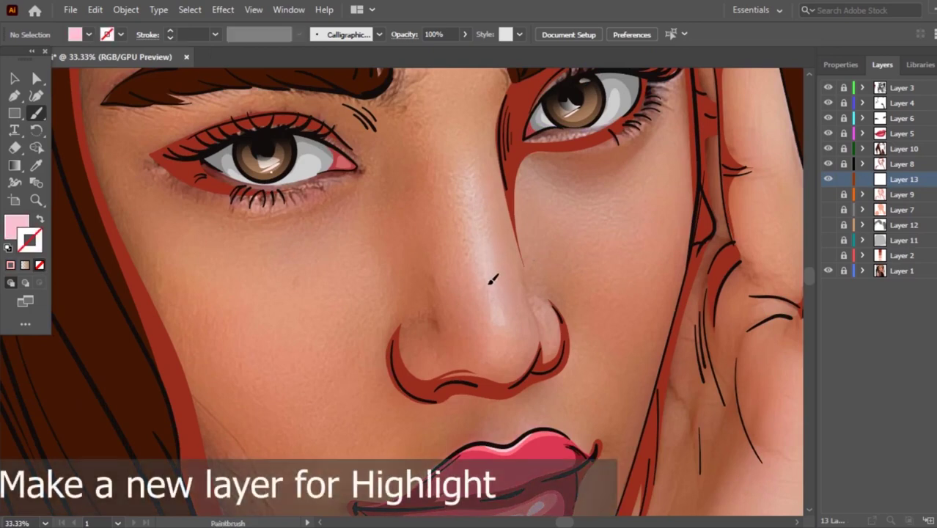
Make light pink the stroke colour and thicken the nose highlight stroke to 14 pt.
key(shift+x)
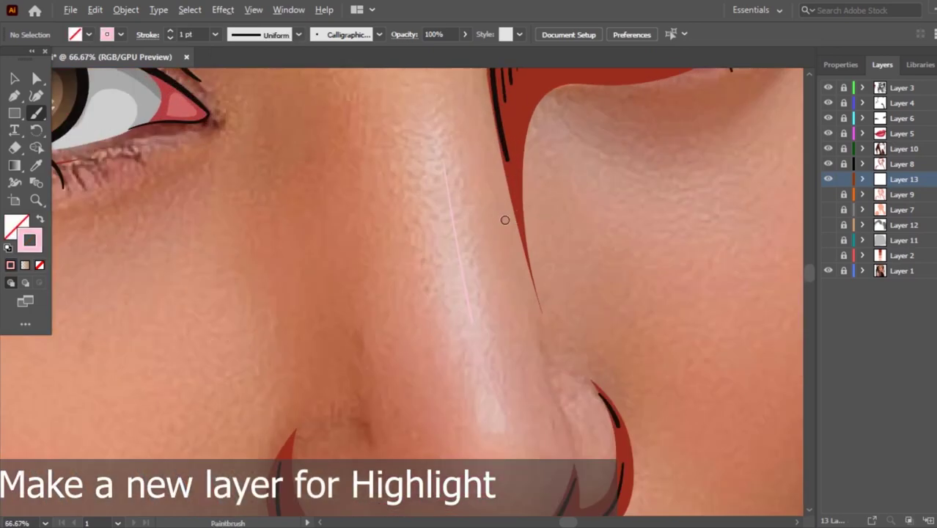
scroll(504, 217, up, 2)
scroll(504, 217, down, 1)
click(13, 79)
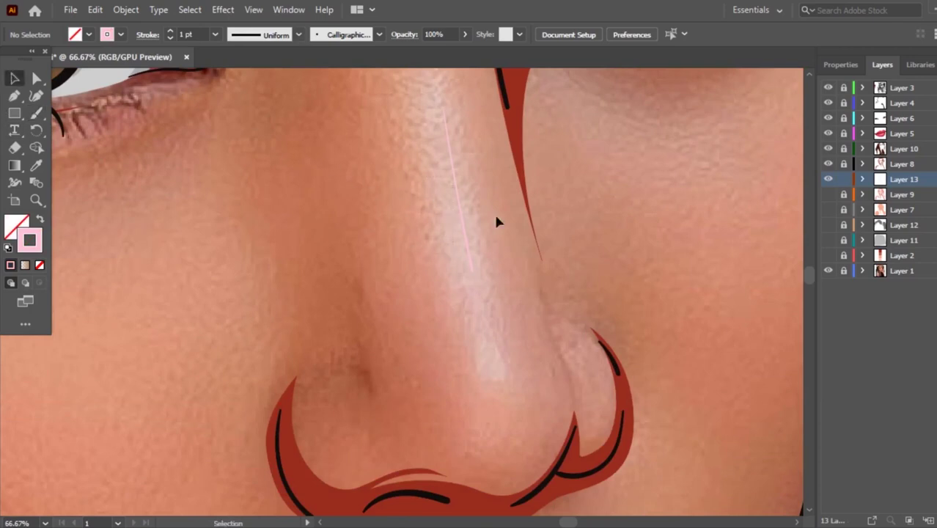
click(448, 183)
click(215, 35)
click(238, 255)
click(298, 239)
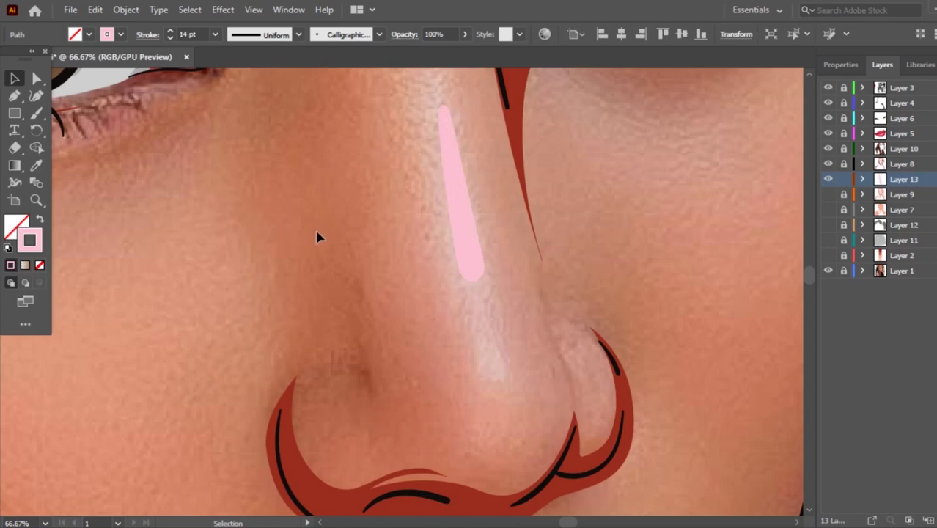
Paint pink highlights on the nose tip, nostril and under the right eye.
scroll(436, 220, down, 2)
scroll(436, 220, up, 1)
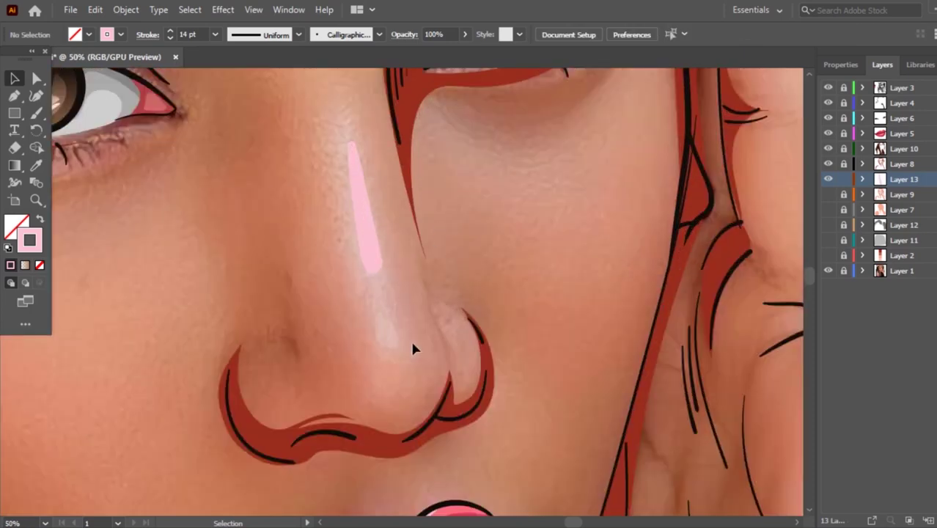
key(b)
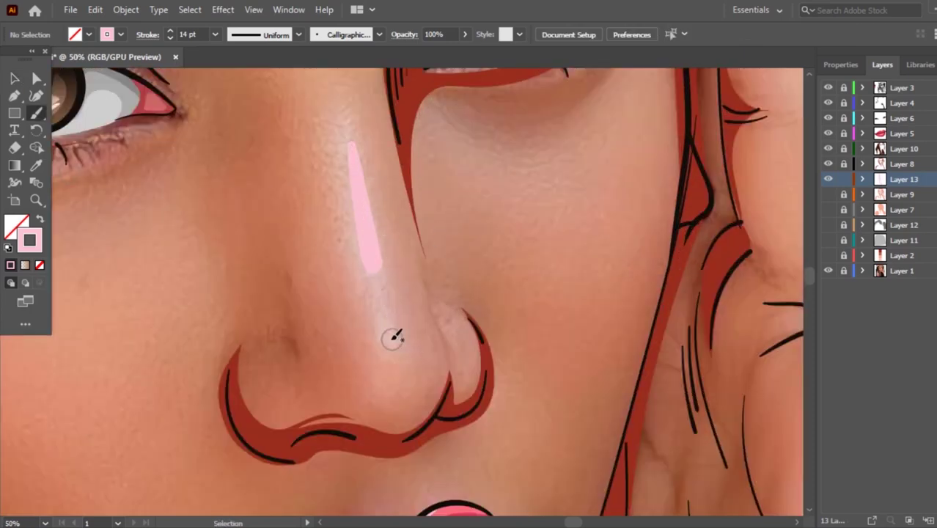
click(379, 334)
key(v)
drag(462, 334, 466, 351)
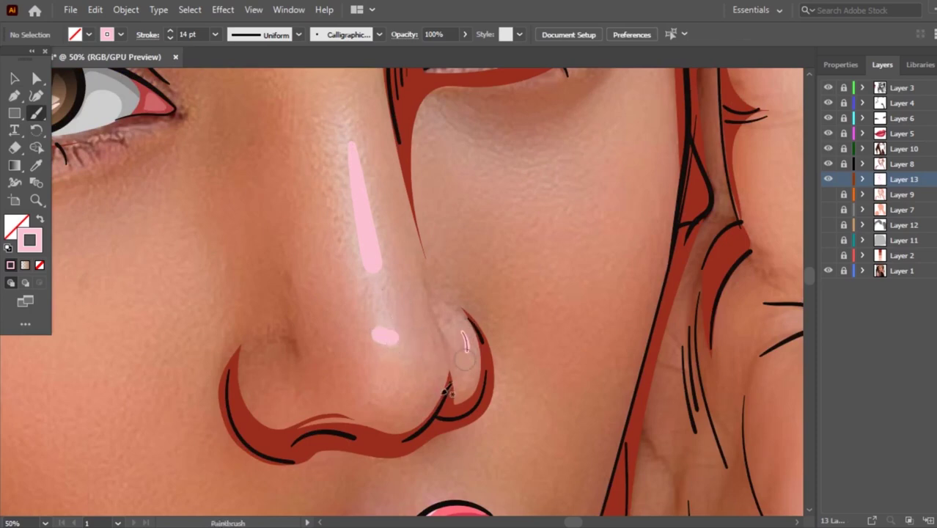
drag(440, 123, 485, 149)
key(ctrl+z)
mouse_move(440, 126)
mouse_down()
mouse_move(476, 152)
mouse_move(479, 138)
mouse_up()
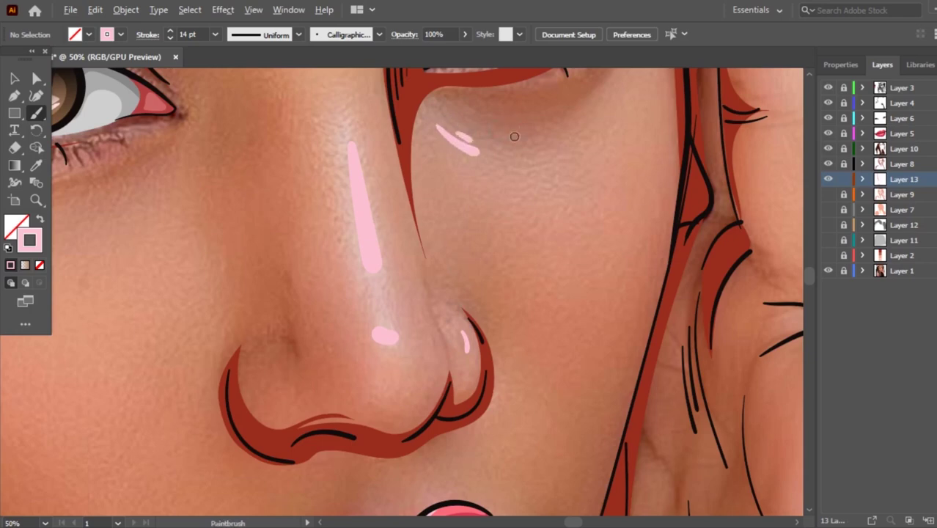
Paint pink highlights above the left eyebrow and under the right eyebrow.
key(ctrl+minus)
scroll(376, 250, up, 1)
scroll(402, 253, down, 2)
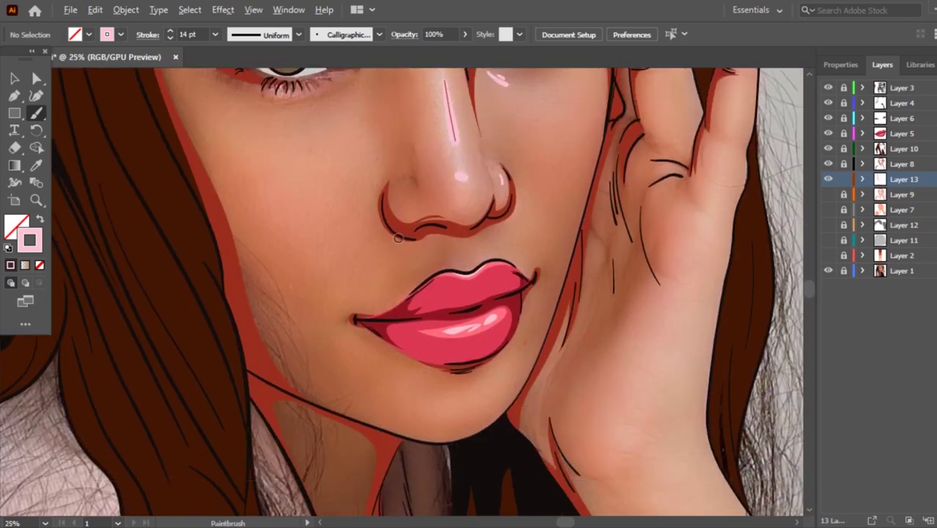
key(ctrl+minus)
scroll(399, 235, up, 1)
key(ctrl+minus)
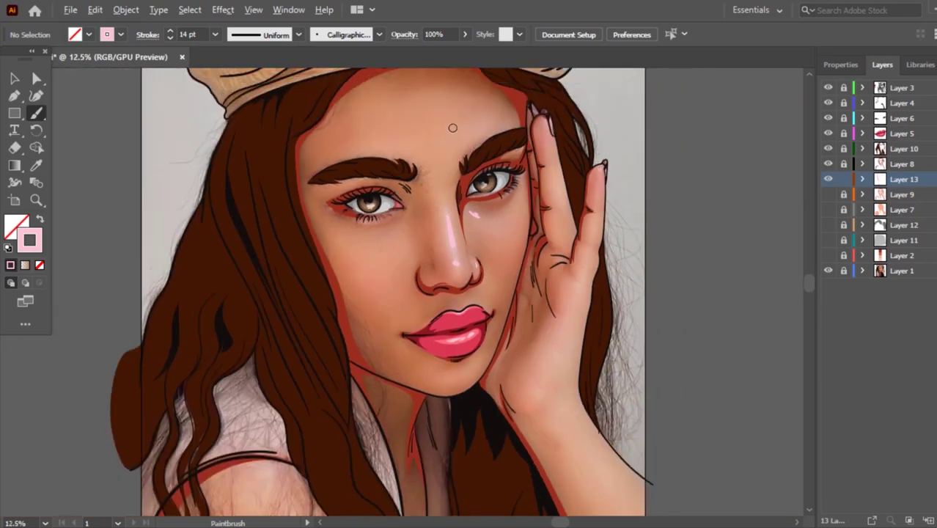
alt+scroll(453, 127, up, 2)
alt+scroll(407, 120, up, 1)
drag(233, 233, 323, 221)
key(ctrl+z)
mouse_move(234, 229)
mouse_down()
mouse_move(278, 211)
mouse_move(329, 222)
mouse_up()
key(ctrl+z)
drag(277, 208, 246, 213)
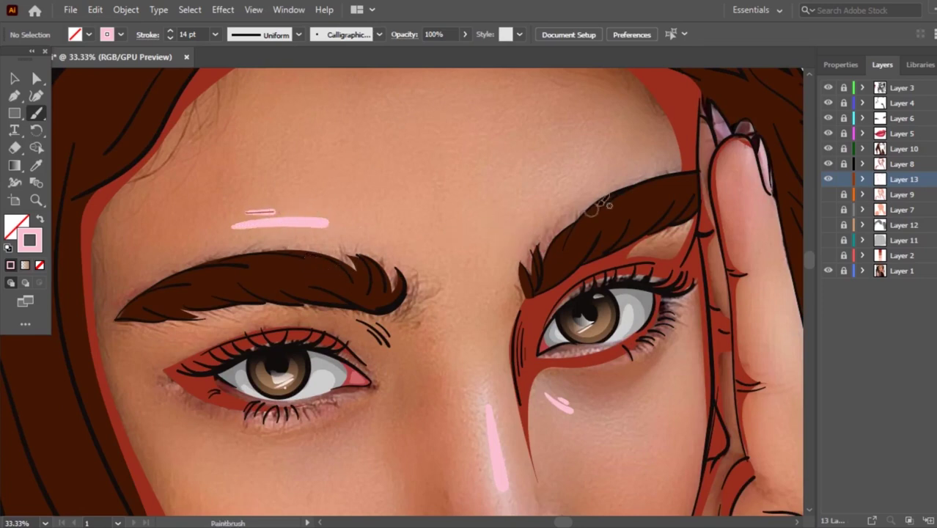
drag(676, 230, 649, 244)
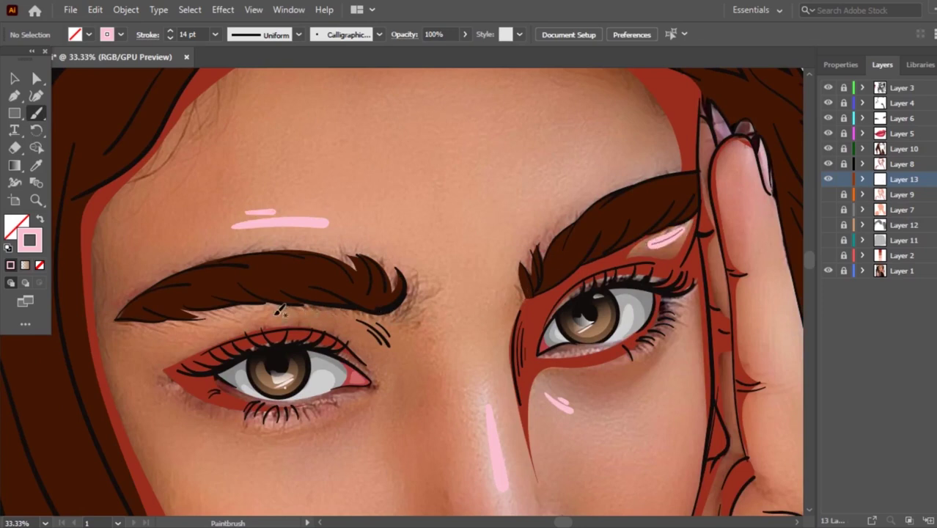
Paint several parallel pink highlight strokes along the neck.
scroll(236, 288, down, 2)
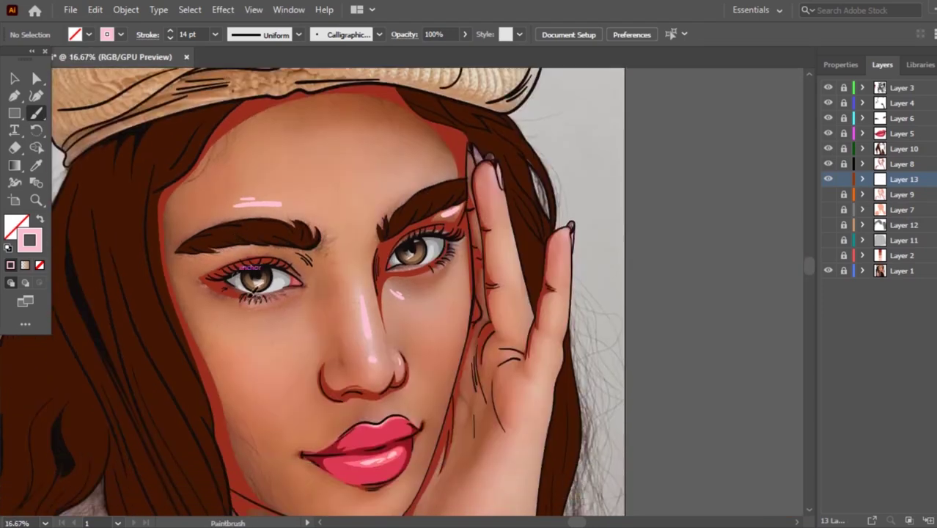
scroll(257, 286, down, 2)
scroll(324, 303, up, 2)
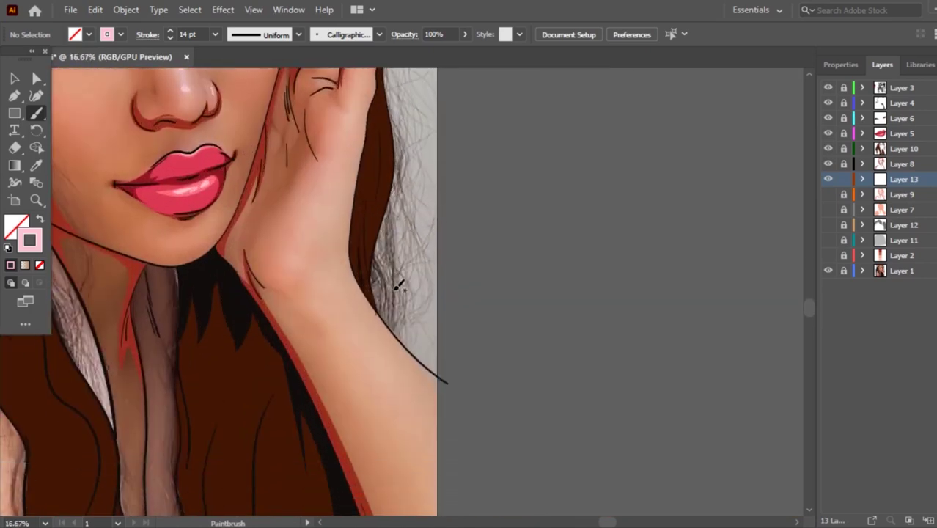
scroll(396, 286, up, 1)
drag(262, 176, 245, 223)
key(ctrl+z)
drag(254, 178, 214, 228)
drag(255, 183, 227, 231)
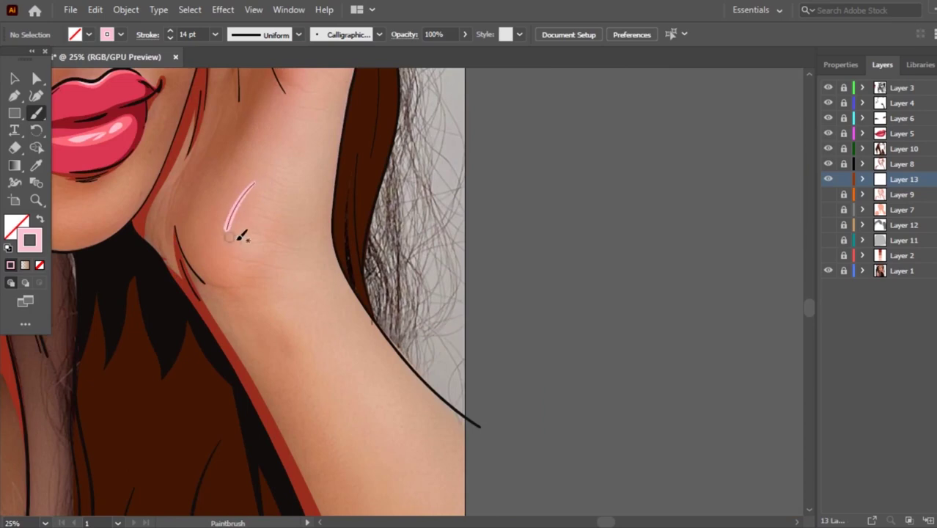
drag(253, 185, 236, 219)
key(ctrl+minus)
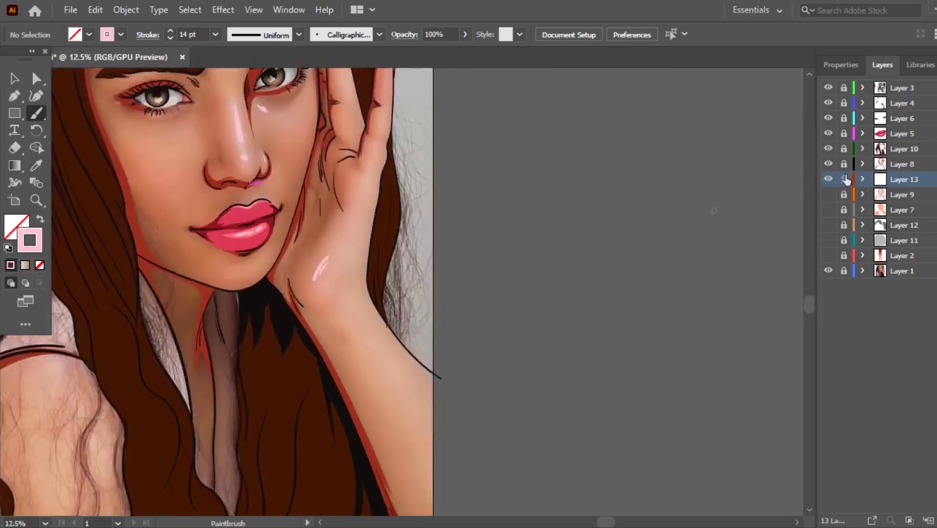
Show the flat-colour artwork layers again and zoom out to the whole portrait.
drag(827, 201, 827, 258)
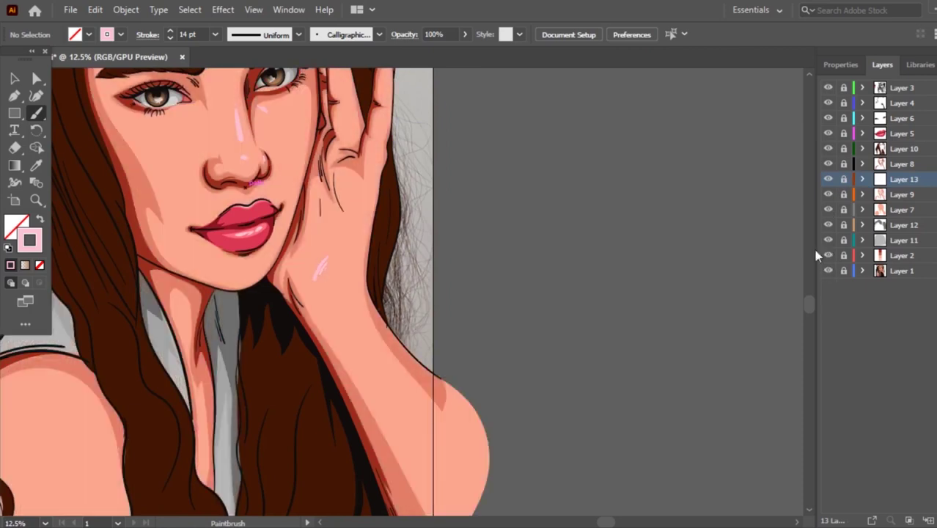
key(ctrl+minus)
scroll(312, 143, up, 3)
scroll(313, 142, down, 3)
scroll(435, 158, up, 2)
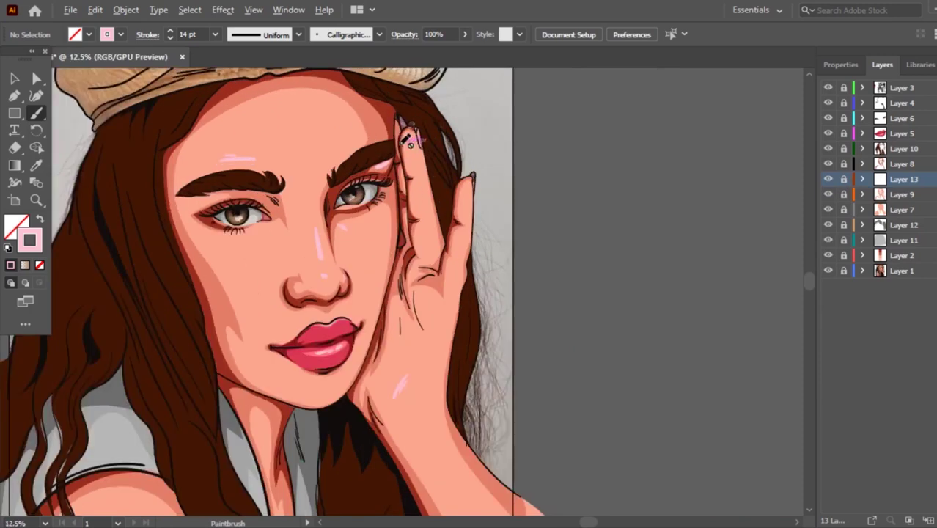
scroll(384, 150, up, 3)
Unlock Layer 9 and select the skin shading shape beside the eye.
click(894, 195)
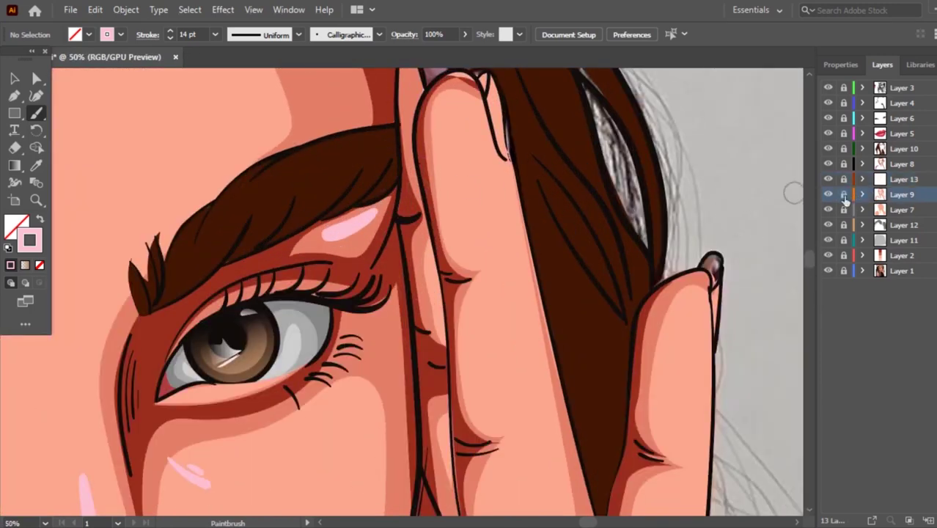
click(867, 210)
key(v)
click(359, 220)
click(359, 245)
key(shift+e)
Erase a strip of the skin shape near the eye highlight, then reselect the shape.
drag(366, 222, 300, 220)
click(14, 79)
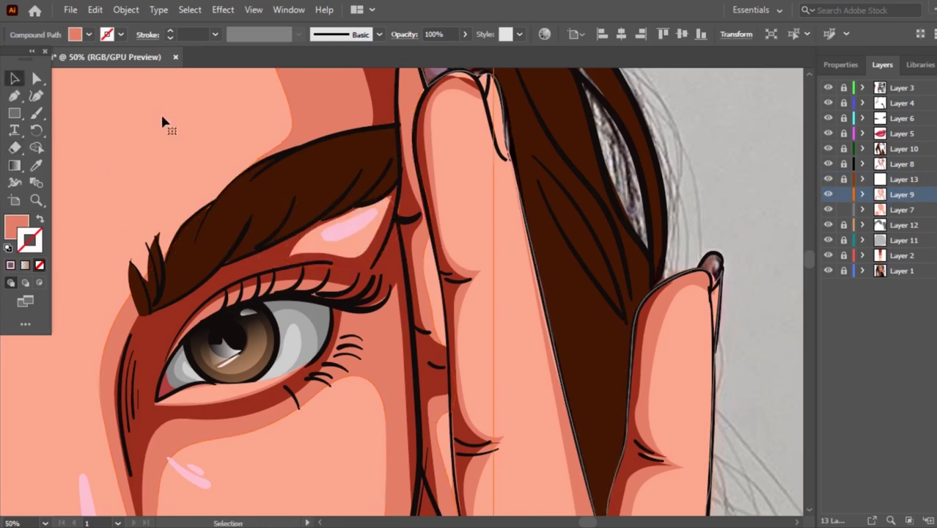
click(161, 112)
scroll(161, 112, down, 2)
scroll(410, 330, up, 1)
scroll(411, 330, down, 1)
scroll(410, 330, up, 1)
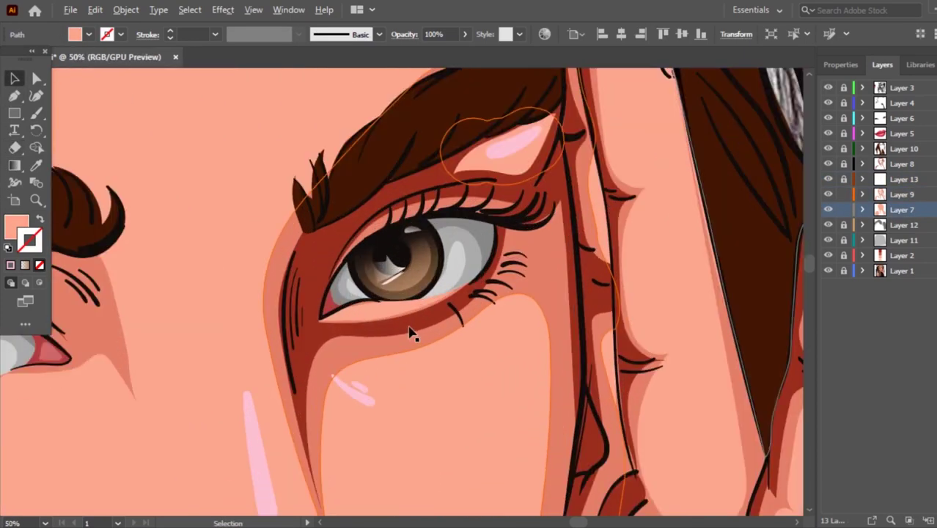
scroll(428, 271, up, 1)
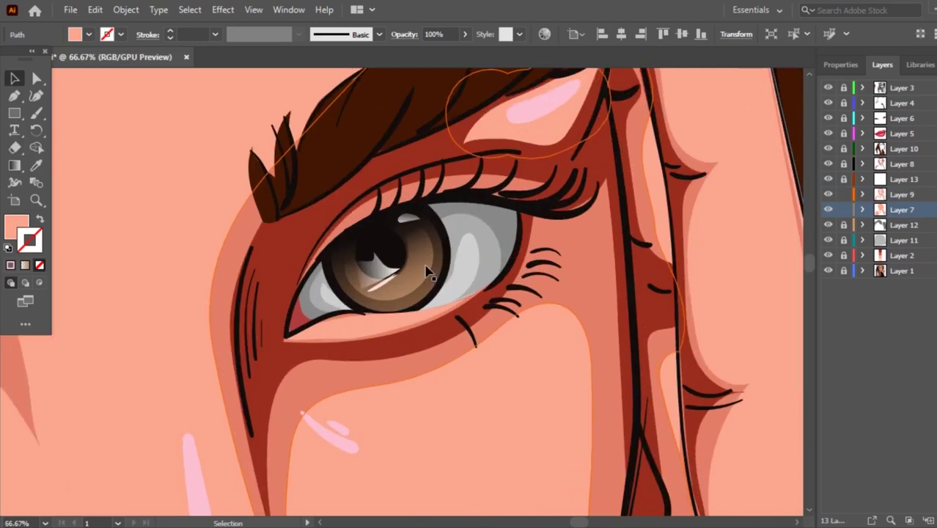
scroll(320, 262, up, 2)
scroll(315, 260, down, 1)
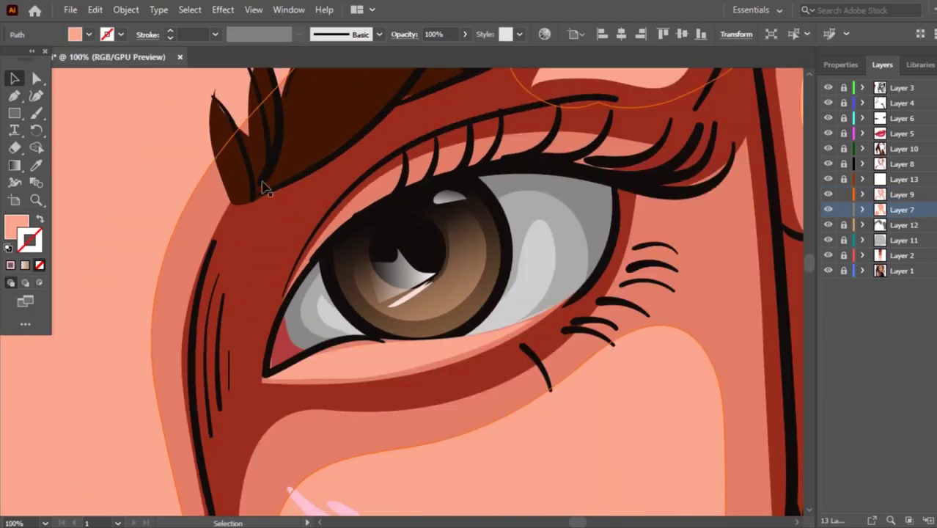
scroll(266, 189, up, 2)
scroll(260, 176, down, 1)
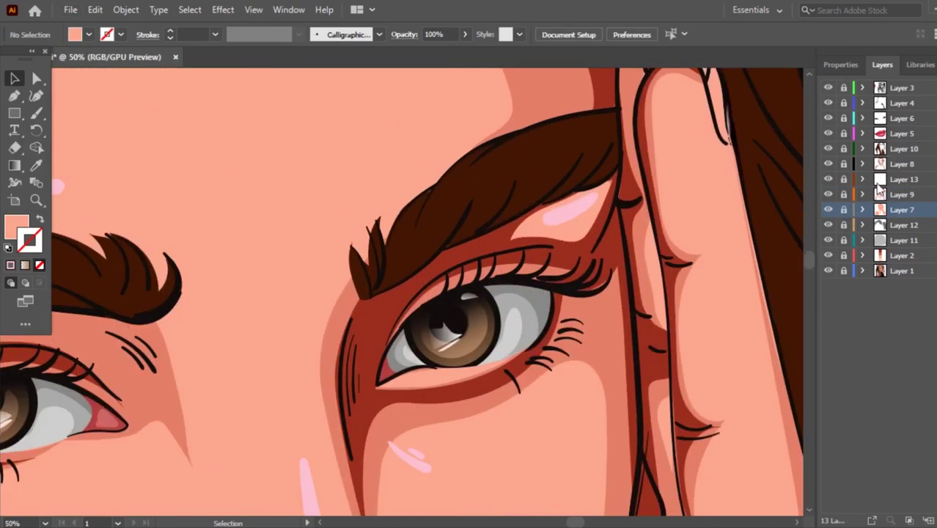
scroll(430, 244, up, 2)
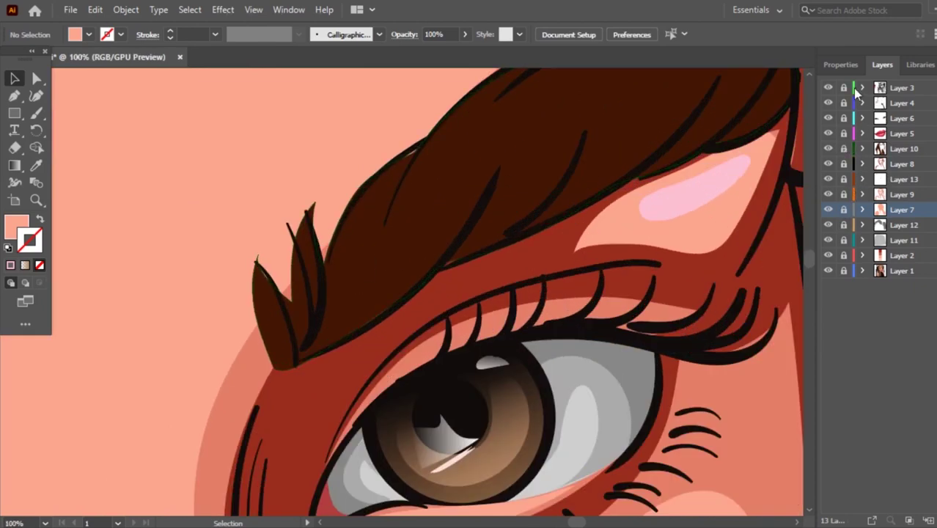
Brush dark outline strokes around the eyebrow's hair spike.
click(314, 282)
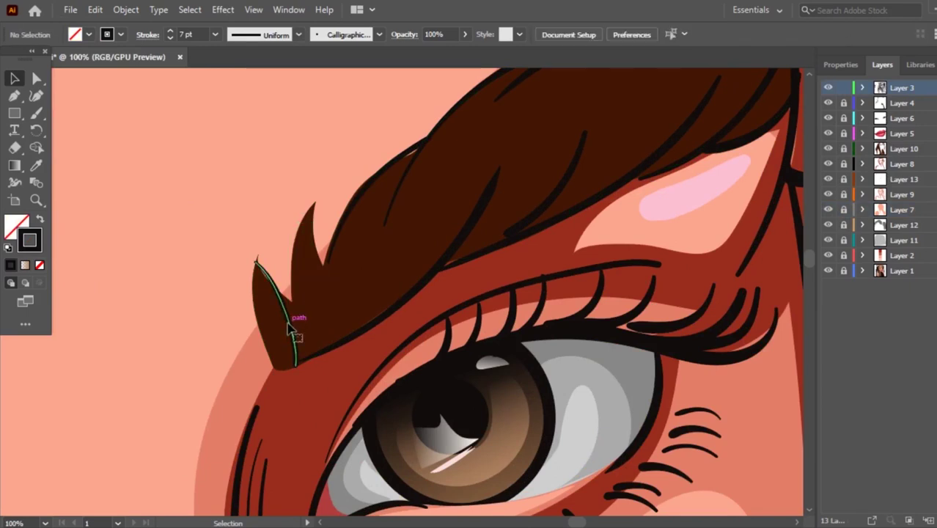
key(b)
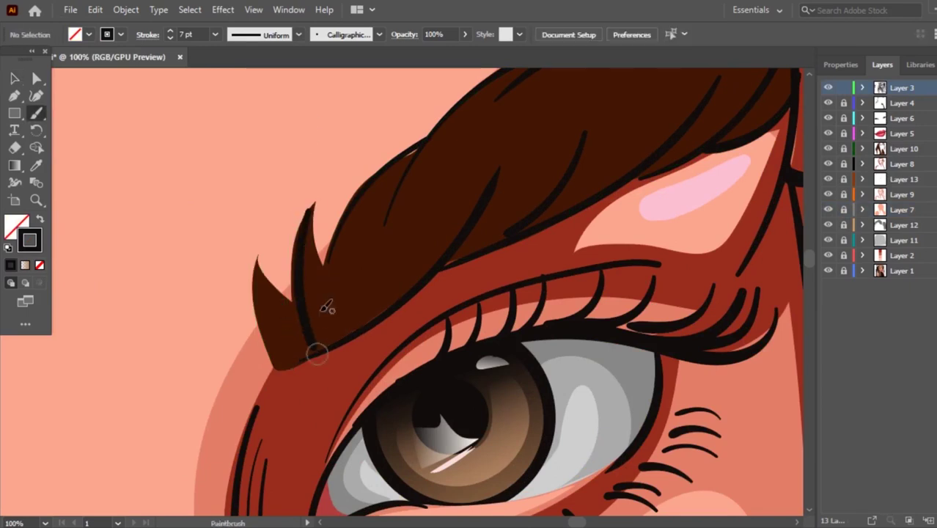
mouse_move(313, 195)
mouse_down()
mouse_move(308, 234)
mouse_move(324, 340)
mouse_up()
drag(292, 215, 319, 344)
mouse_move(260, 253)
mouse_down()
mouse_move(272, 334)
mouse_move(319, 347)
mouse_up()
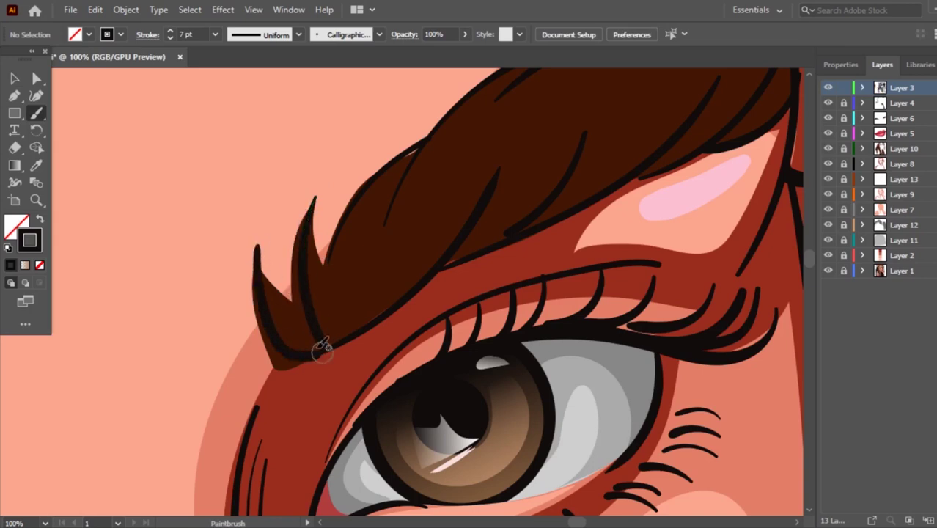
mouse_move(293, 232)
mouse_down()
mouse_move(273, 345)
mouse_move(289, 366)
mouse_move(323, 355)
mouse_up()
drag(314, 199, 305, 359)
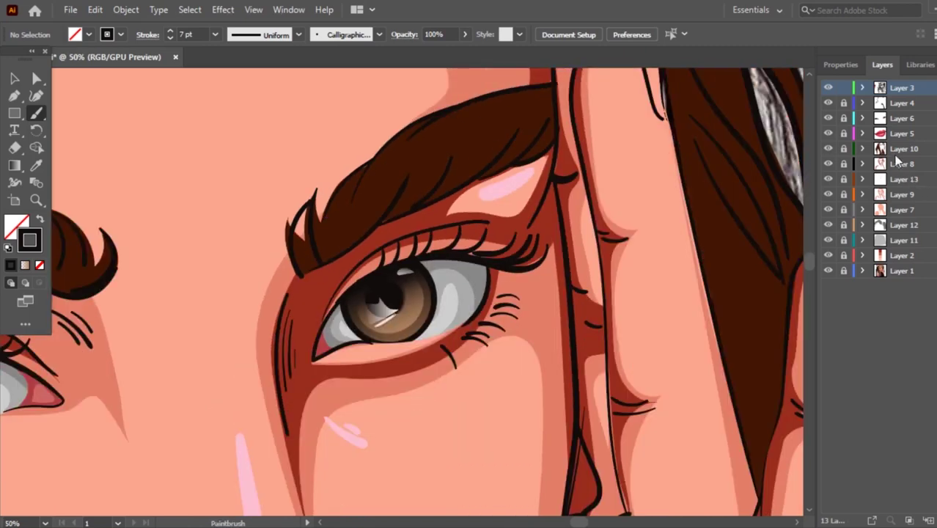
Unlock Layer 10 and reshape the eyebrow fill with the Pencil into one smooth edge.
click(894, 151)
click(14, 79)
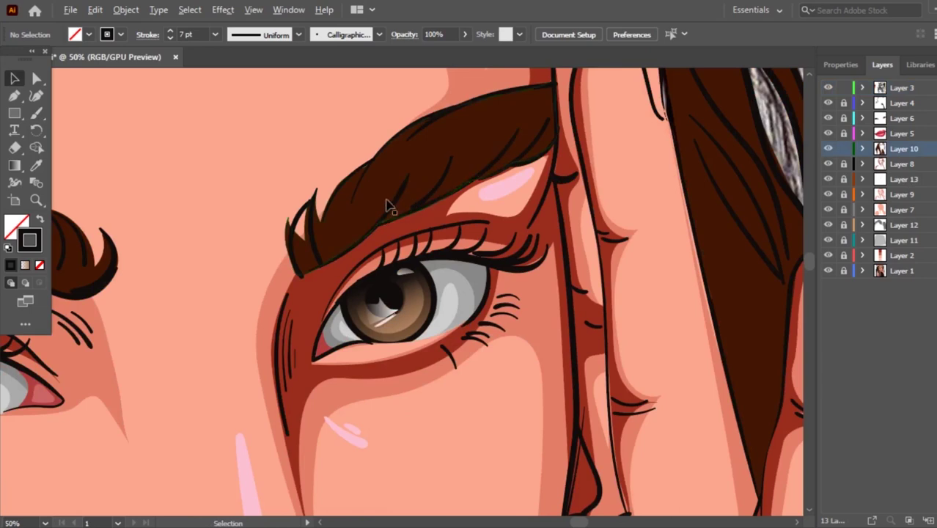
scroll(381, 198, up, 1)
click(368, 204)
key(n)
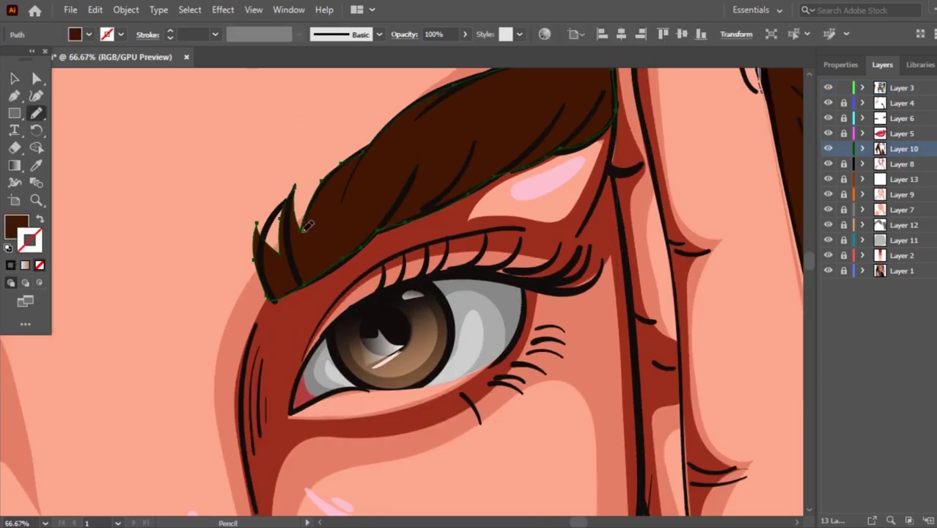
drag(262, 257, 273, 296)
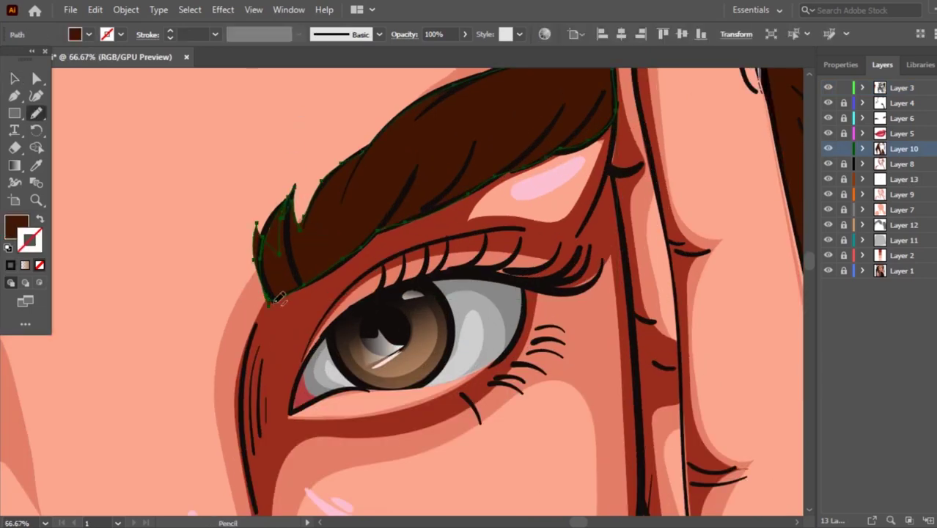
mouse_move(301, 204)
mouse_down()
mouse_move(322, 178)
mouse_move(286, 197)
mouse_move(308, 192)
mouse_up()
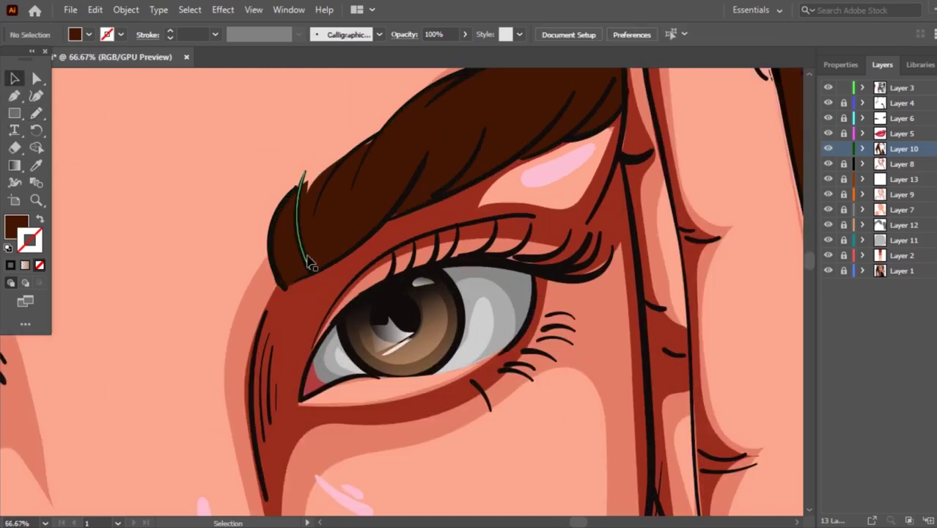
Brush outline strokes along the reshaped eyebrow's tip and left edge.
click(308, 264)
key(b)
drag(312, 165, 272, 293)
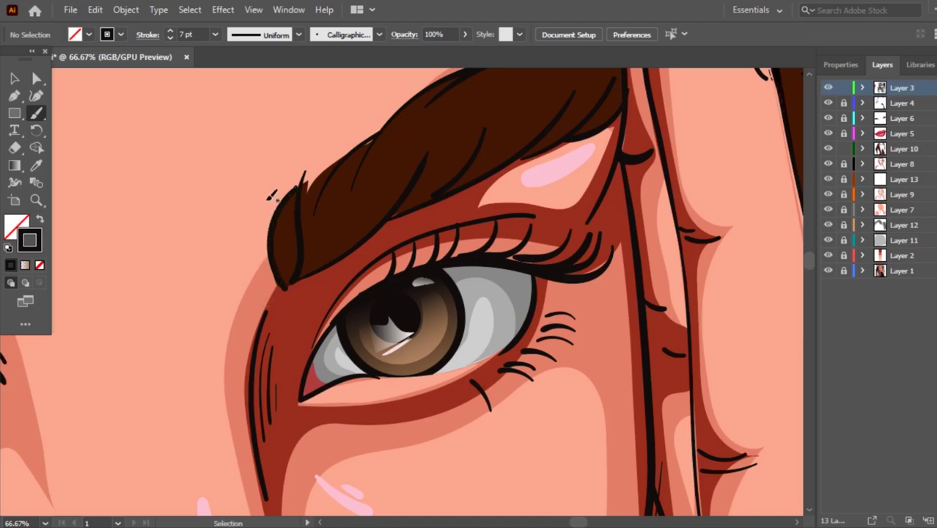
drag(263, 211, 274, 296)
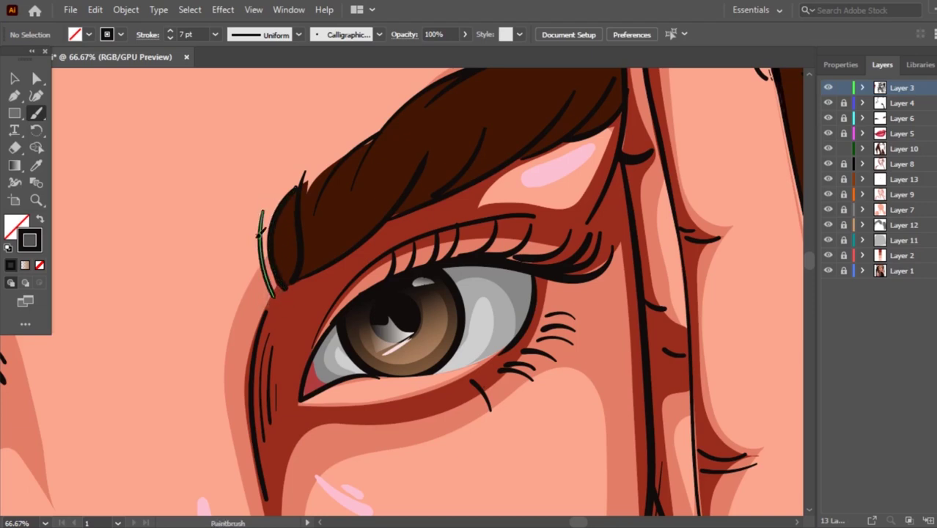
drag(254, 224, 262, 277)
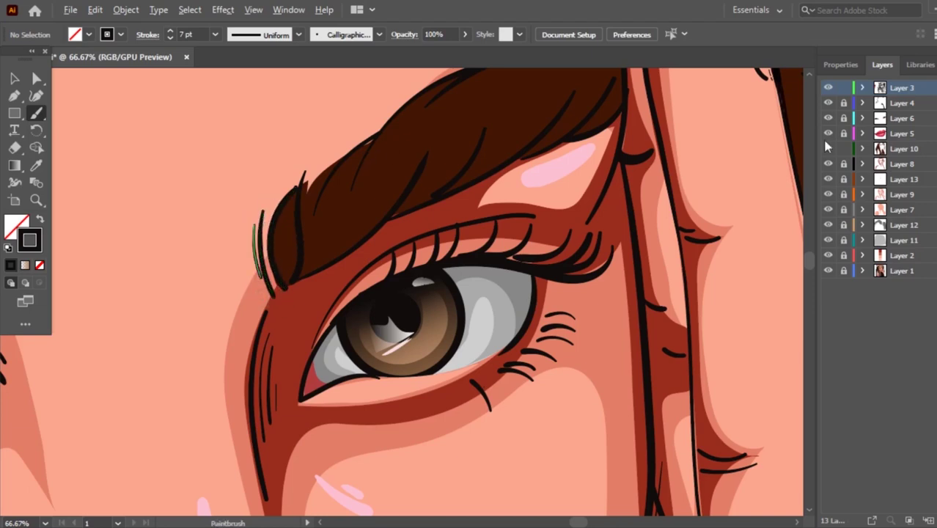
scroll(390, 215, down, 2)
scroll(390, 215, down, 1)
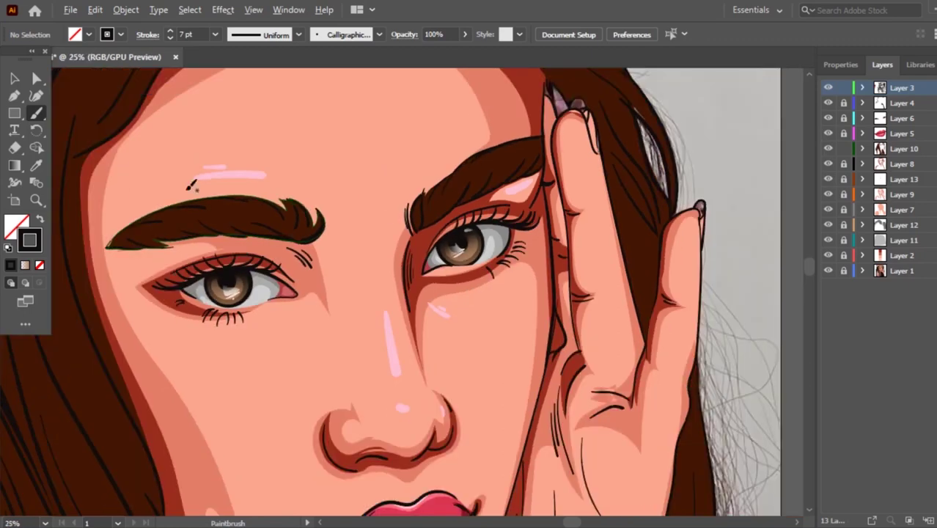
scroll(190, 185, up, 3)
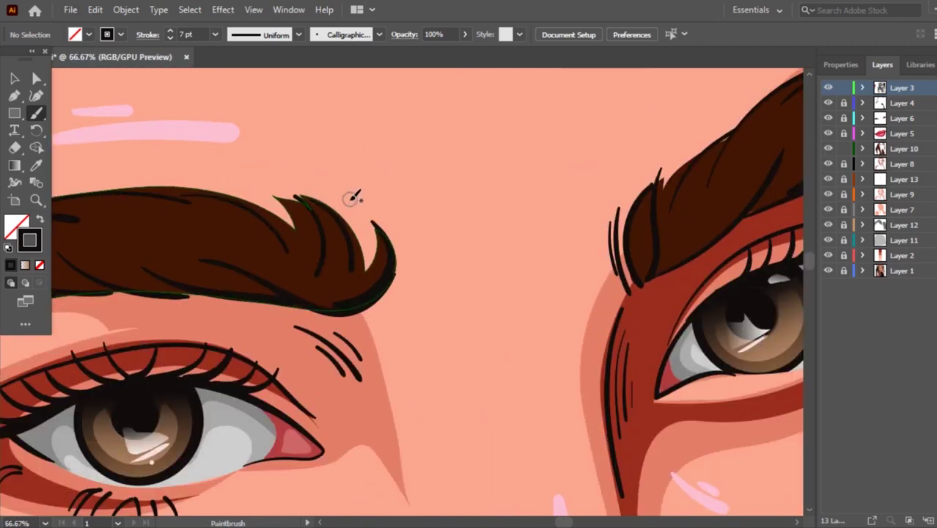
Add short dark strokes down the other eyebrow's curled tip.
drag(364, 209, 370, 272)
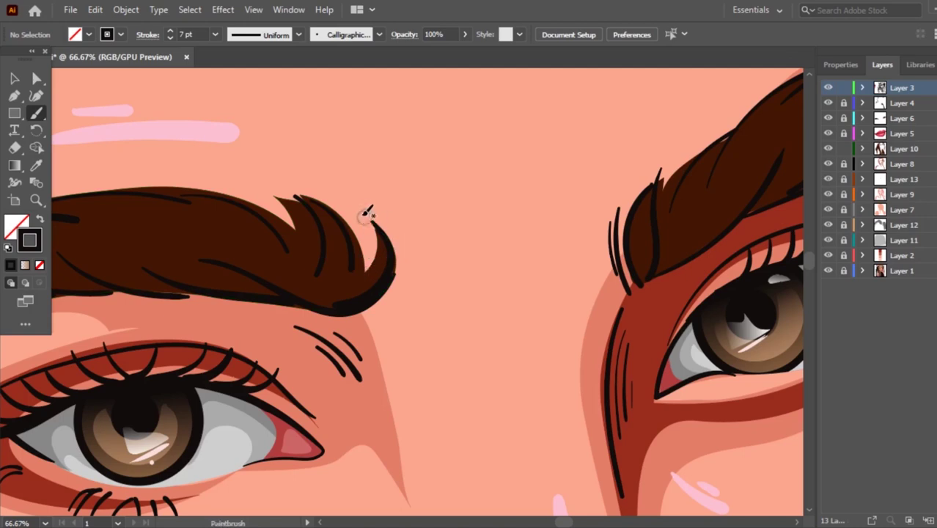
drag(354, 209, 339, 291)
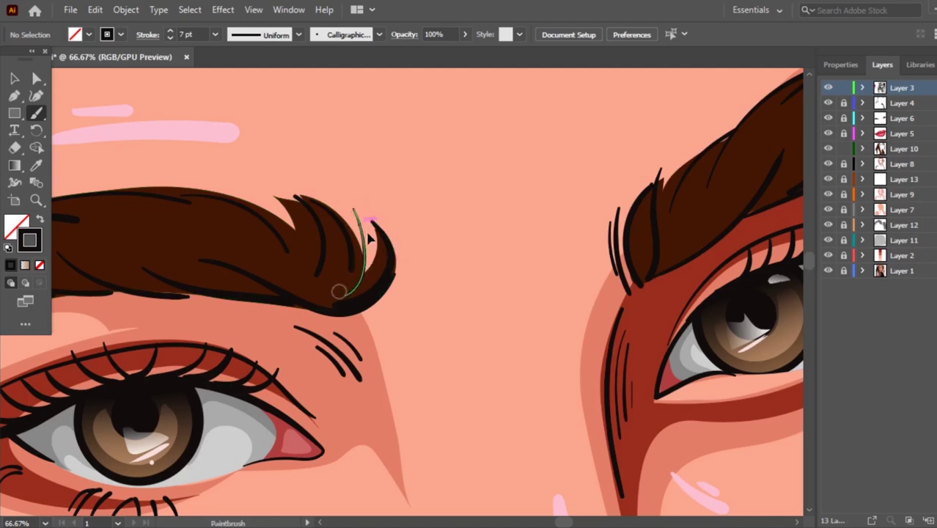
key(ctrl+z)
mouse_move(355, 208)
mouse_down()
mouse_move(368, 244)
mouse_move(331, 299)
mouse_up()
scroll(437, 143, down, 3)
Unlock the lower face-shading layers and select the shadow shape under the nose.
scroll(437, 143, down, 1)
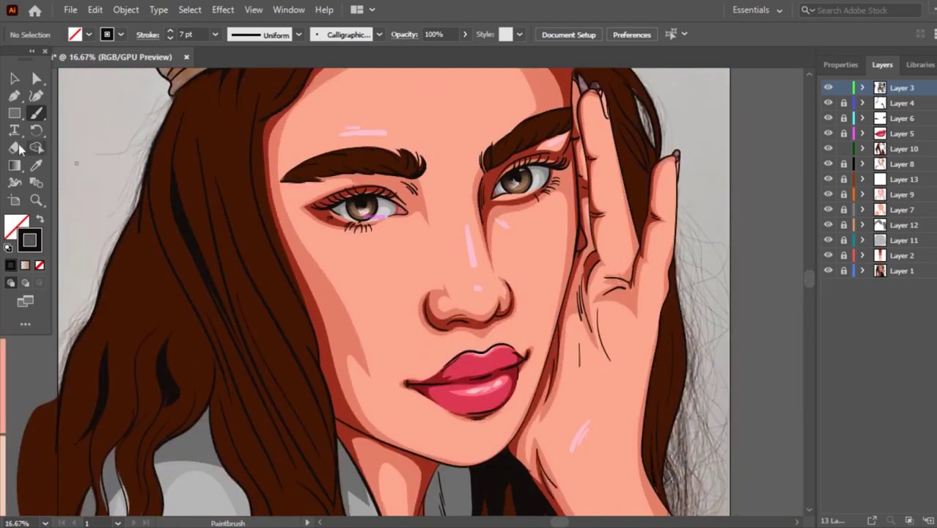
click(14, 79)
scroll(247, 123, down, 1)
scroll(600, 149, up, 1)
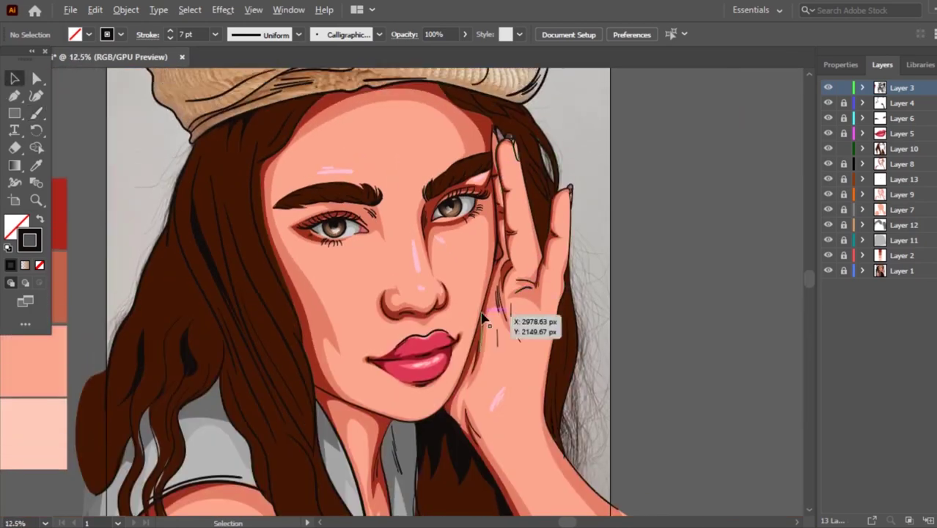
scroll(414, 310, up, 2)
scroll(412, 305, up, 1)
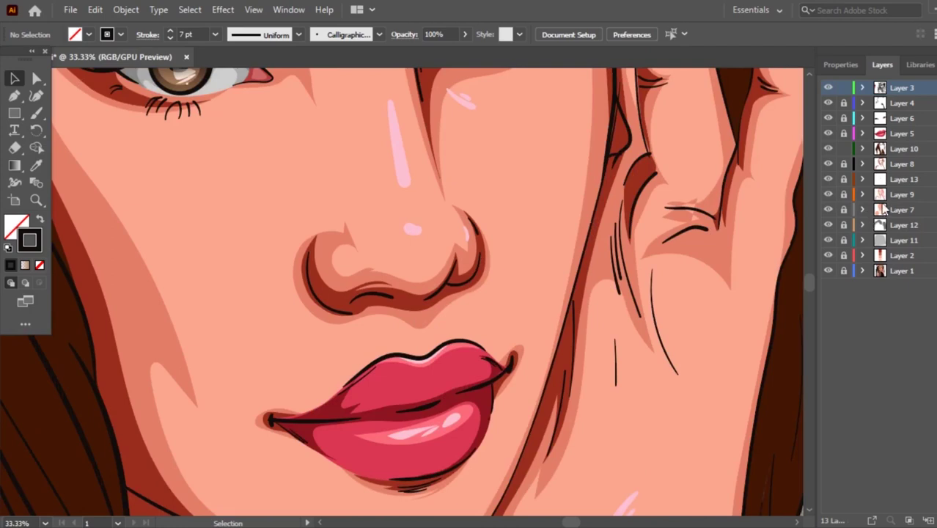
click(843, 195)
click(844, 224)
click(844, 164)
click(404, 303)
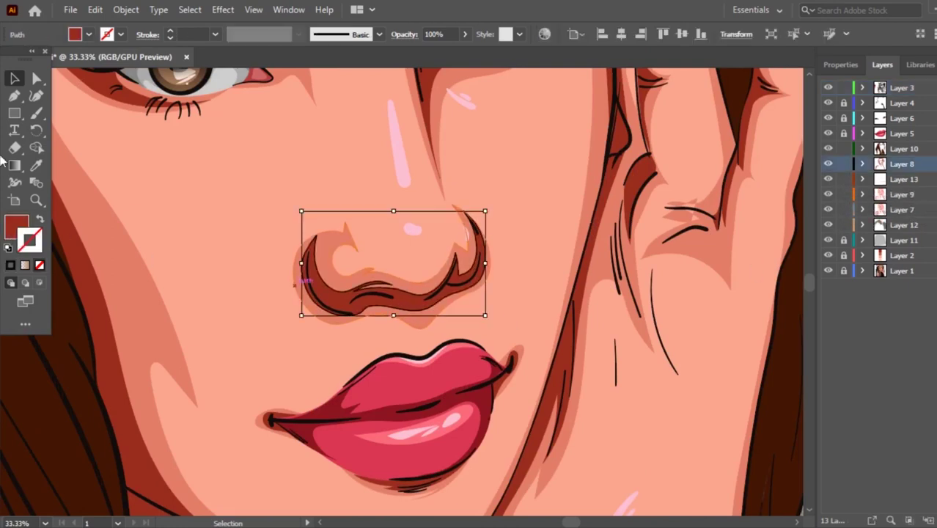
Apply a gradient to the nose shadow and set its left stop's opacity to 20%.
double_click(14, 165)
click(565, 425)
click(462, 459)
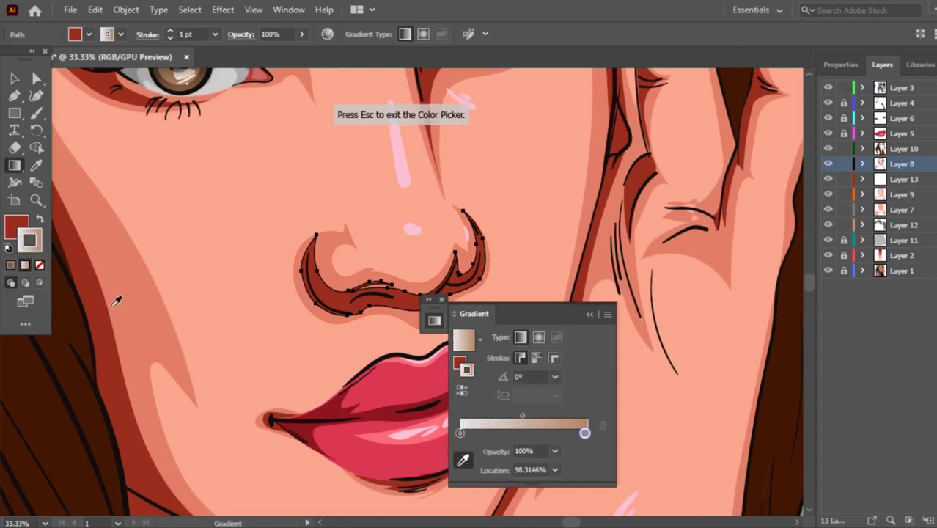
click(461, 434)
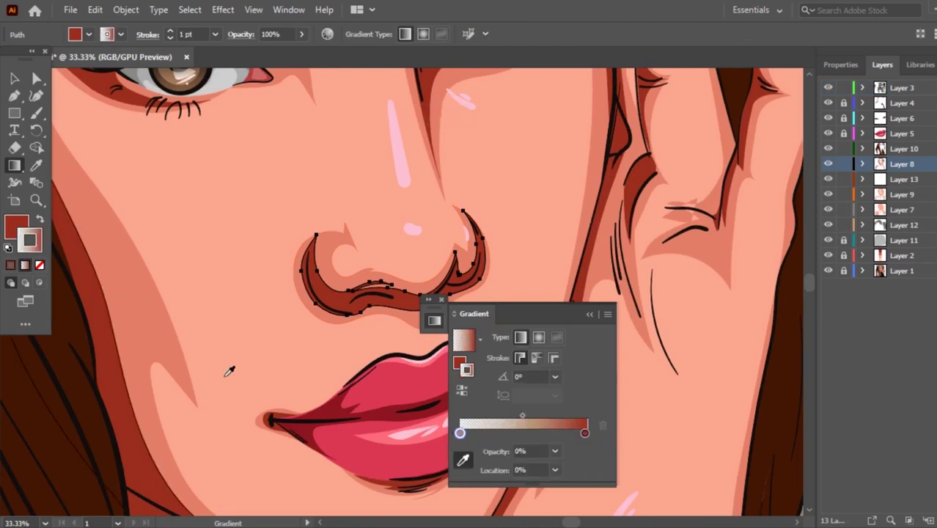
click(555, 450)
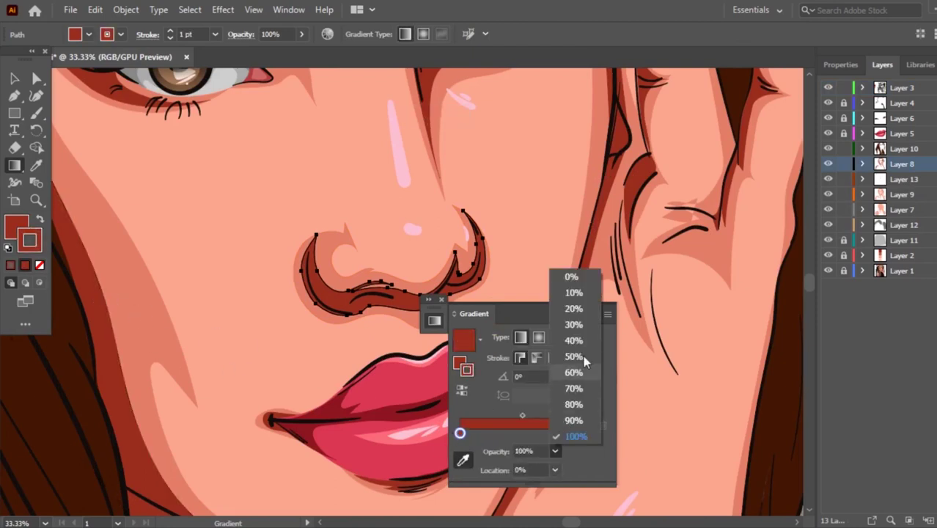
click(575, 314)
scroll(424, 306, up, 2)
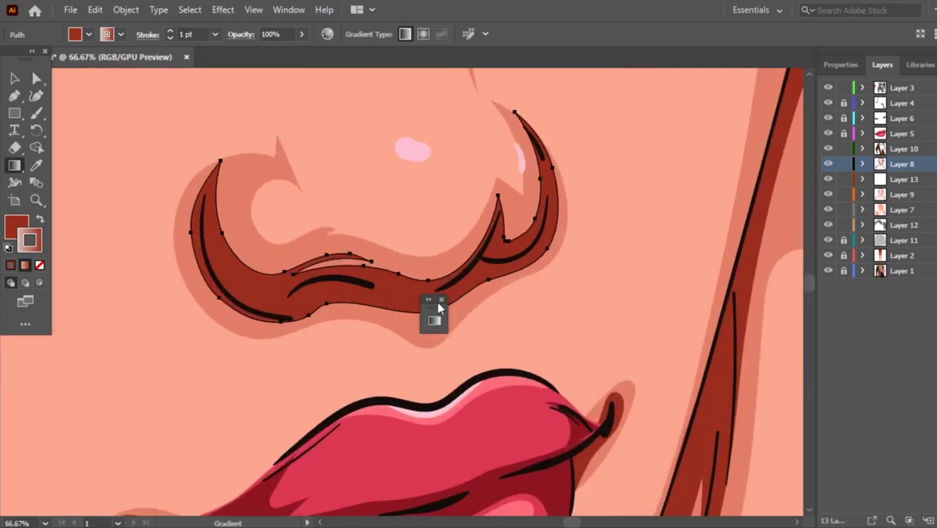
scroll(438, 308, down, 2)
Swap fill and stroke on the nose shadow and set its stroke to None.
click(41, 219)
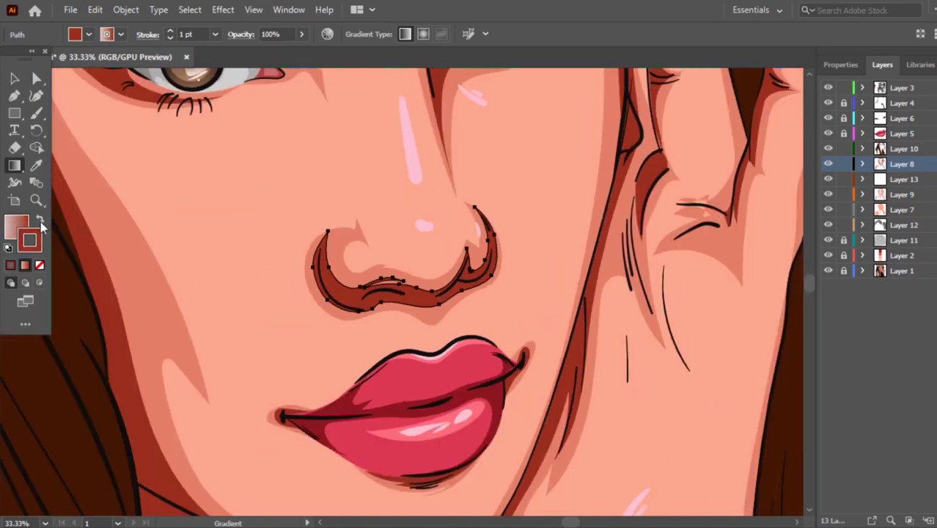
click(106, 35)
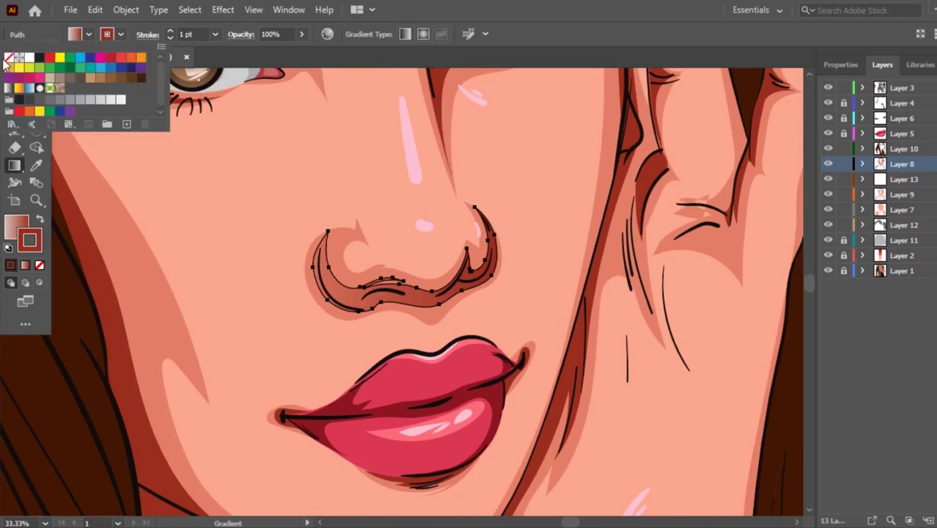
click(8, 58)
click(15, 164)
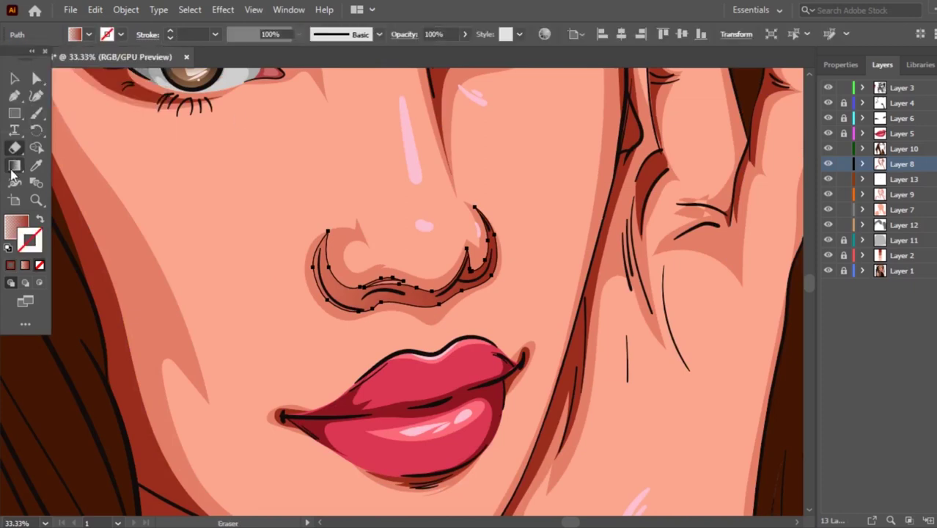
scroll(465, 286, up, 1)
scroll(442, 293, down, 1)
Reset to default colours, reapply the gradient as the fill, and collapse the Gradient panel.
key(d)
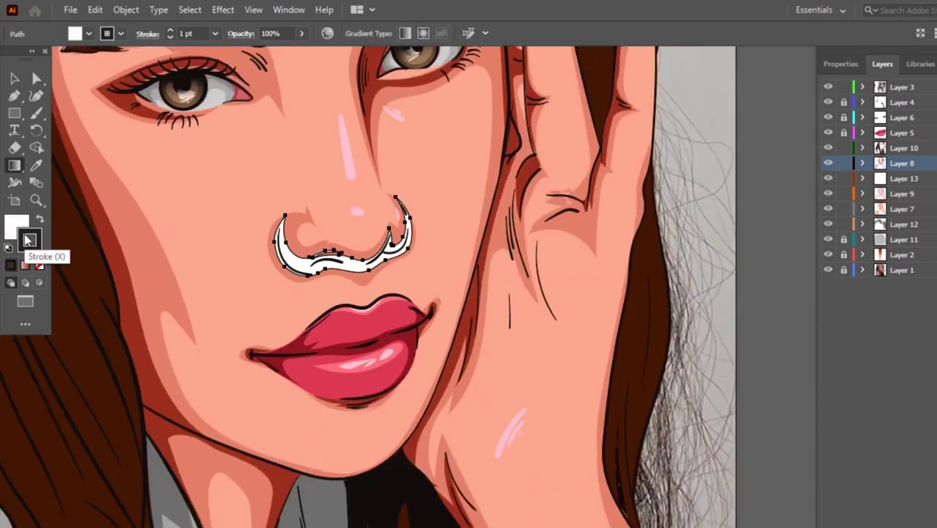
double_click(15, 165)
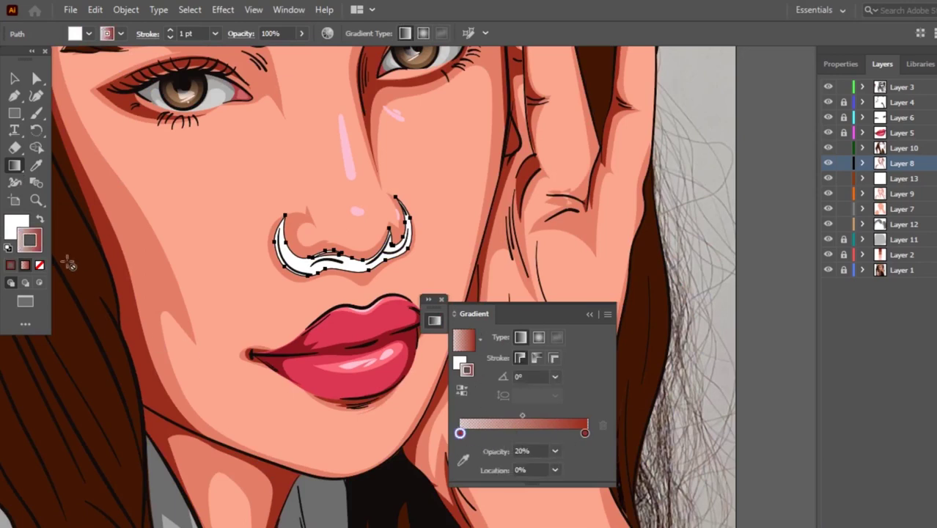
click(41, 218)
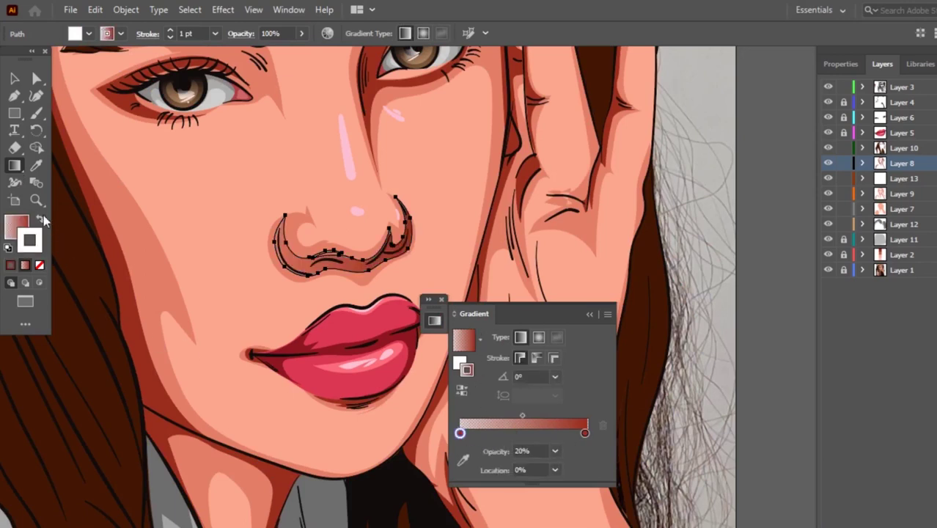
click(592, 314)
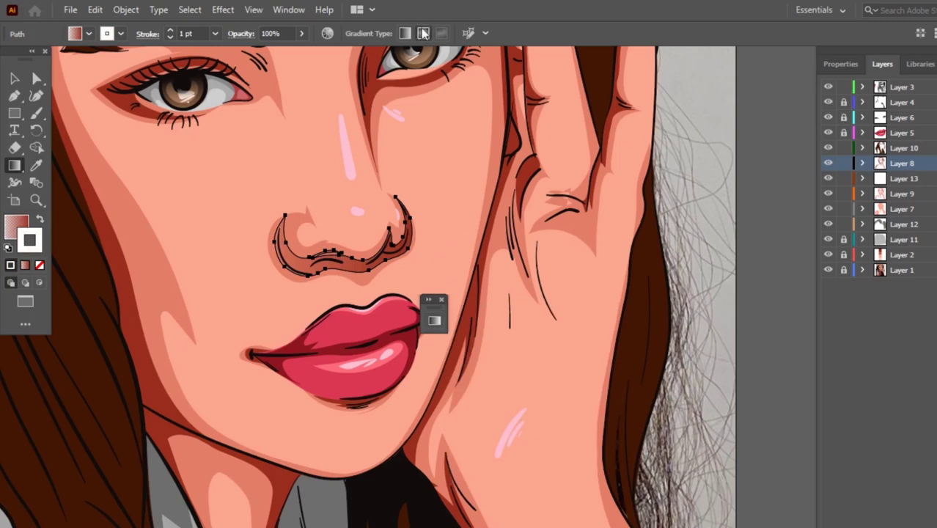
key(v)
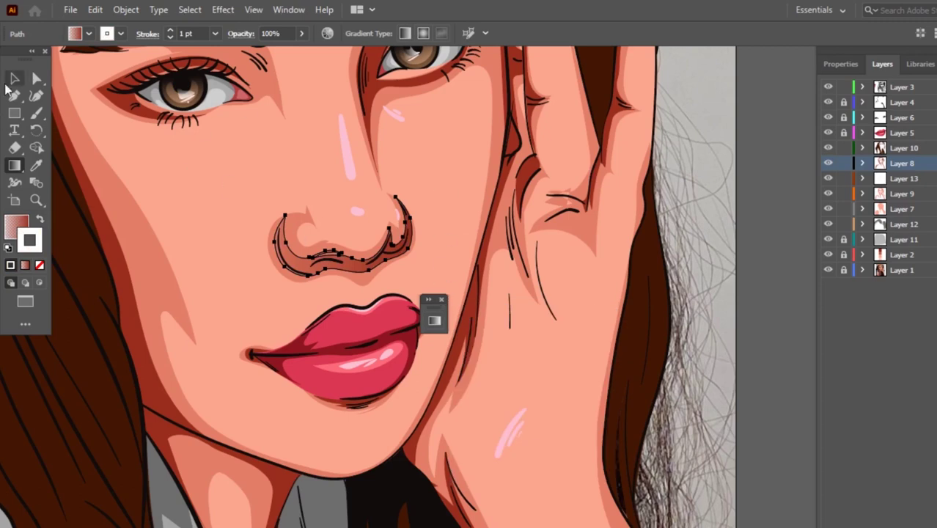
key(ctrl+minus)
key(ctrl+minus)
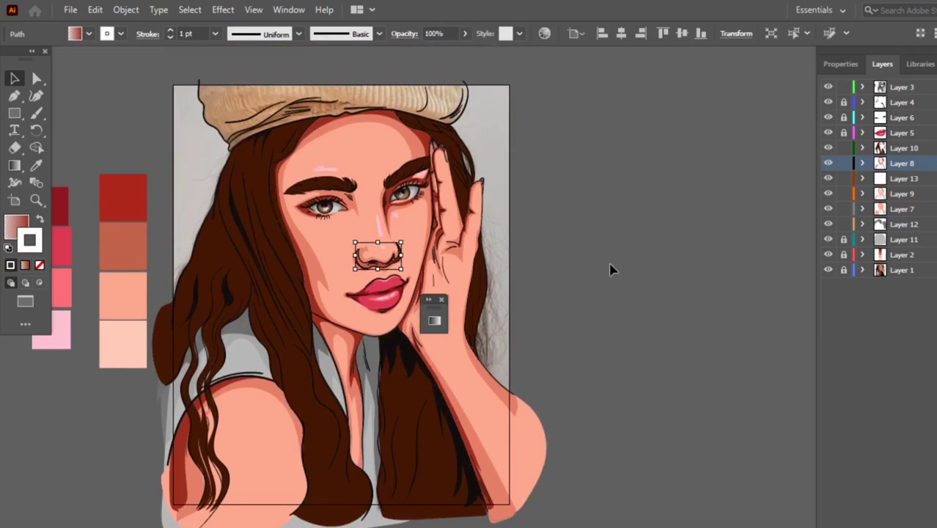
Deselect the nose shape and switch to Normal Screen Mode.
click(601, 265)
key(ctrl+minus)
key(ctrl+minus)
key(ctrl+minus)
scroll(513, 136, up, 1)
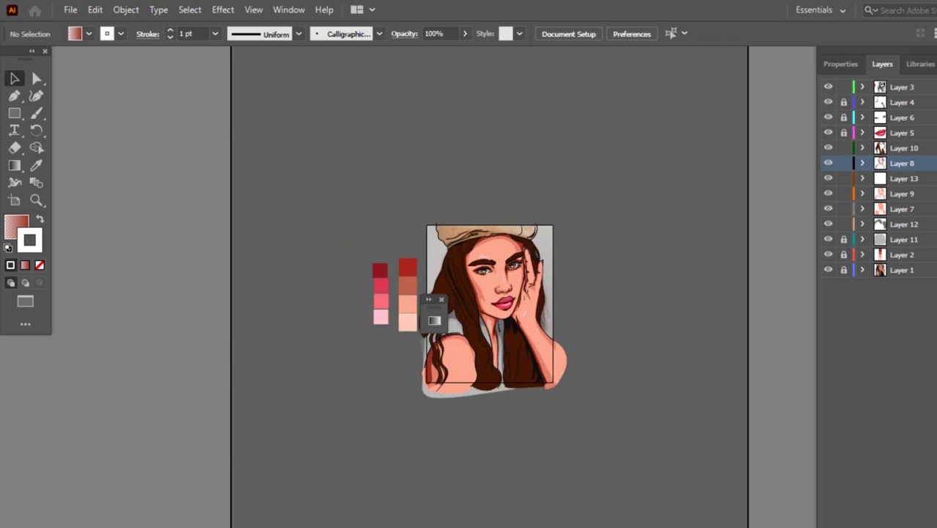
click(25, 301)
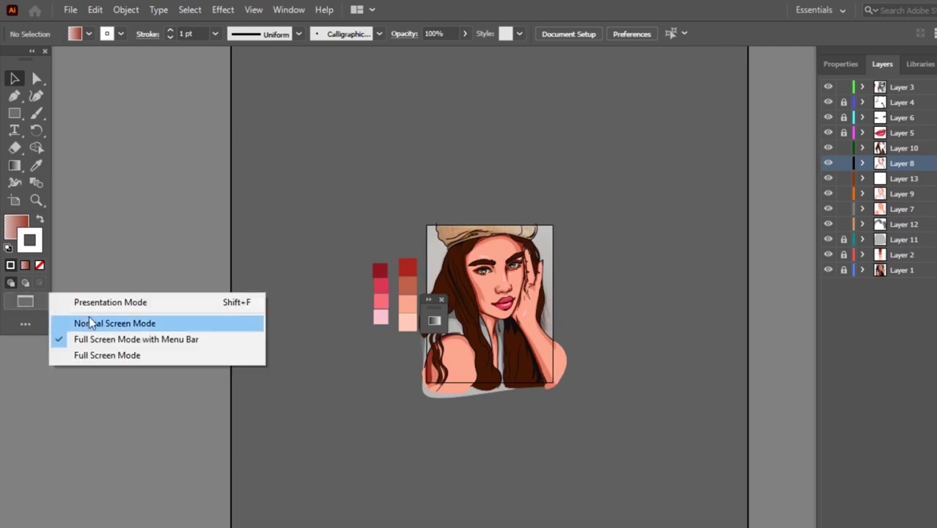
click(63, 323)
Pan and zoom the view in on the portrait's face.
scroll(505, 308, right, 2)
scroll(462, 315, up, 1)
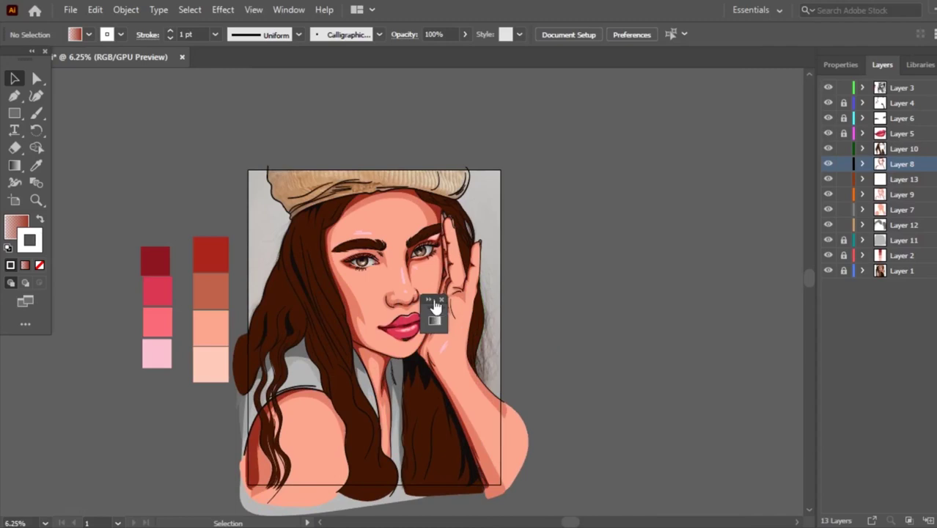
scroll(469, 235, up, 2)
scroll(480, 213, down, 1)
scroll(385, 235, down, 1)
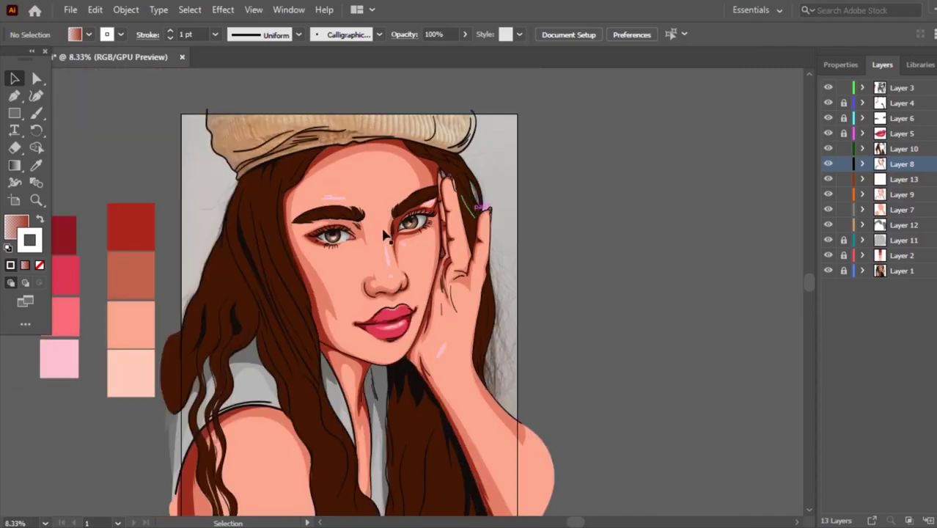
scroll(396, 213, up, 2)
scroll(410, 190, up, 1)
scroll(469, 249, down, 1)
scroll(513, 286, up, 2)
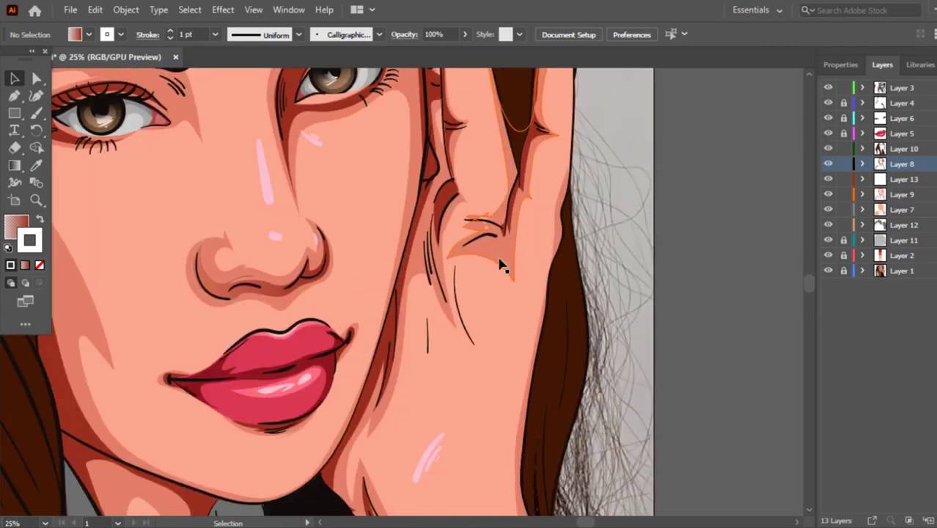
Redraw the hand shadow's outline along the fingers with the Pencil tool, undoing one attempt.
click(501, 265)
key(n)
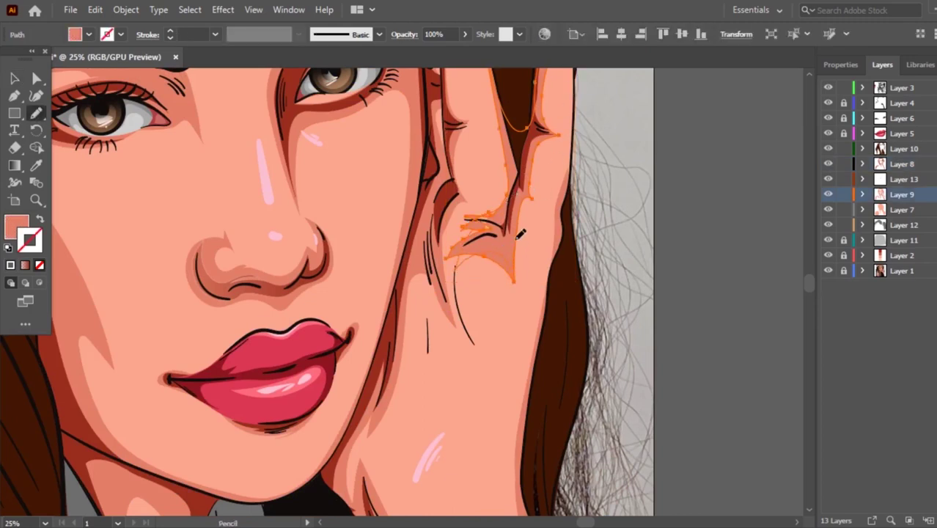
drag(515, 237, 530, 196)
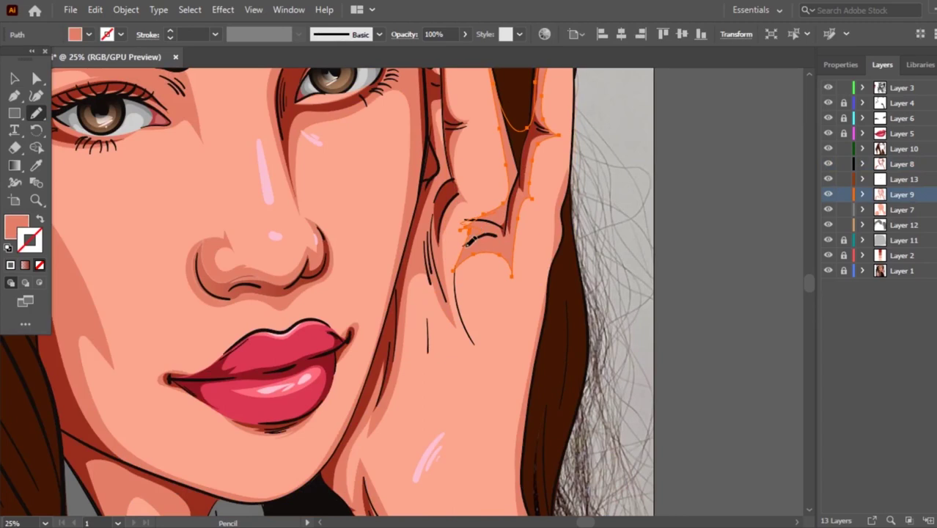
drag(483, 239, 505, 200)
key(ctrl+z)
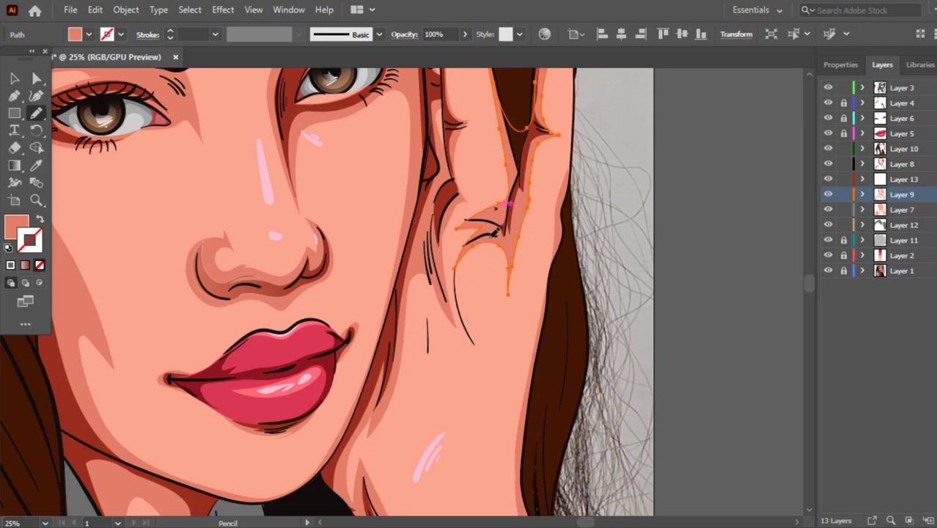
key(ctrl+minus)
key(ctrl+minus)
key(ctrl+minus)
key(v)
click(550, 181)
Reshape the skin shadow edge beside the nose under the eye with the Pencil, then deselect.
scroll(461, 177, up, 1)
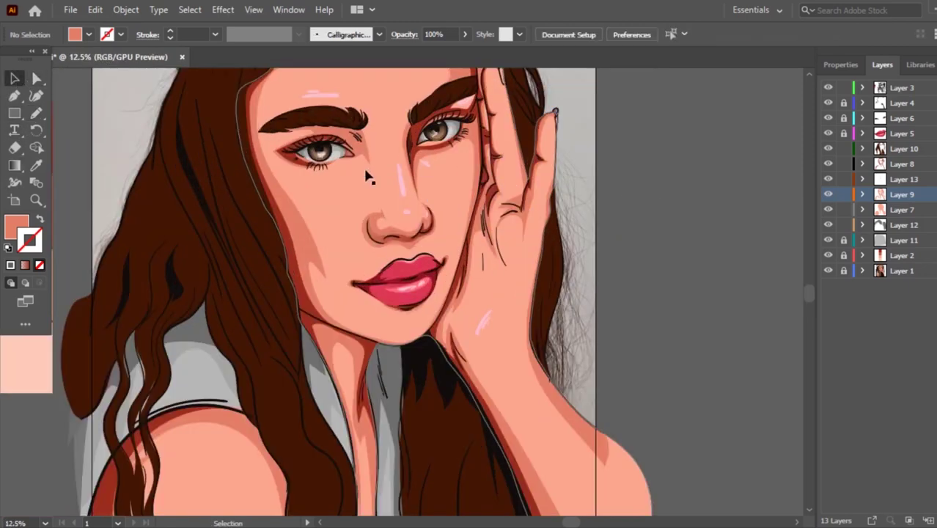
scroll(366, 152, down, 1)
scroll(425, 212, up, 1)
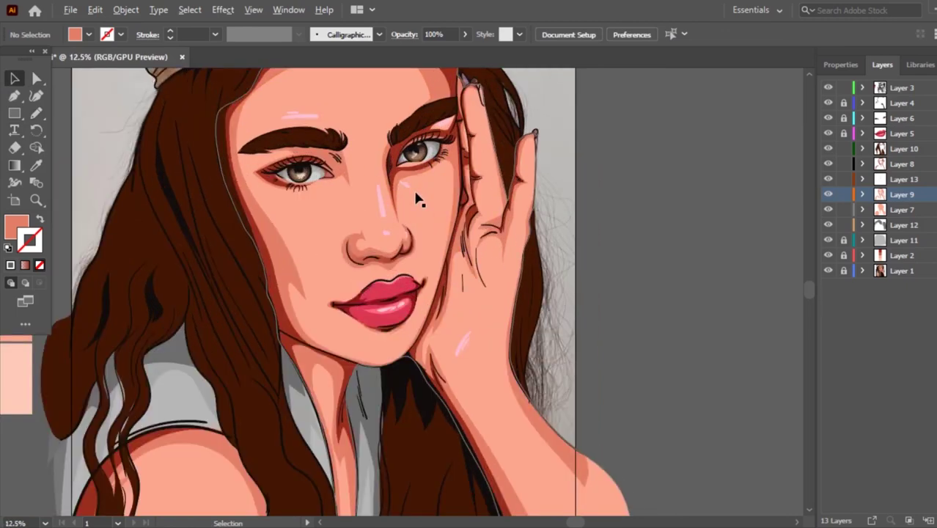
scroll(410, 194, up, 1)
scroll(396, 187, up, 1)
scroll(413, 190, up, 2)
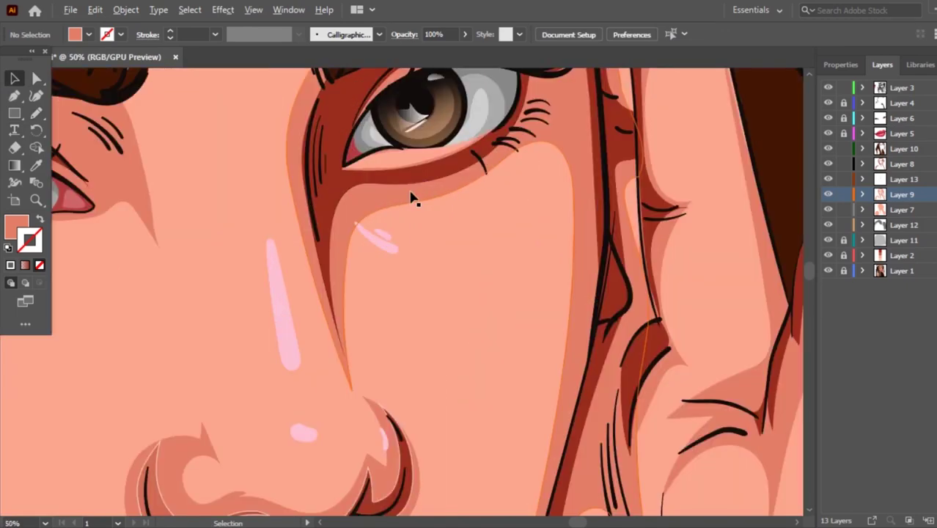
click(411, 203)
key(n)
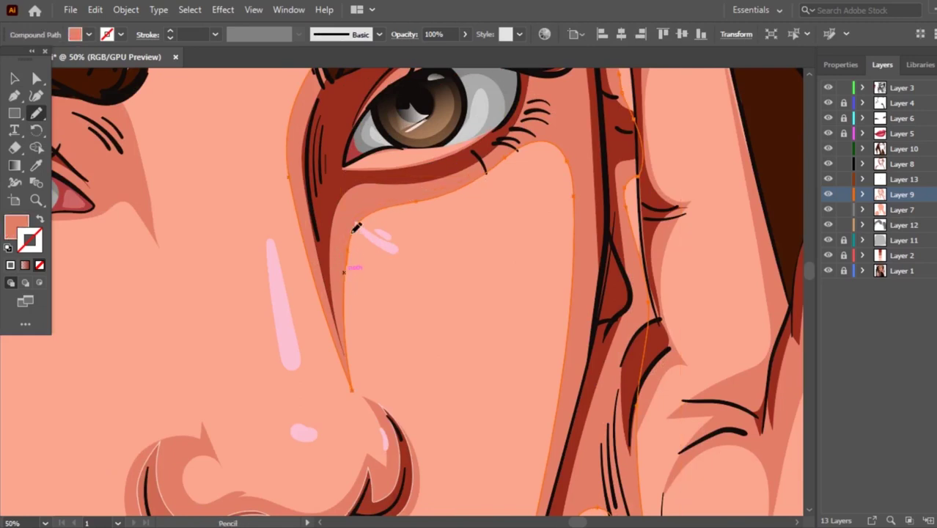
drag(415, 197, 463, 184)
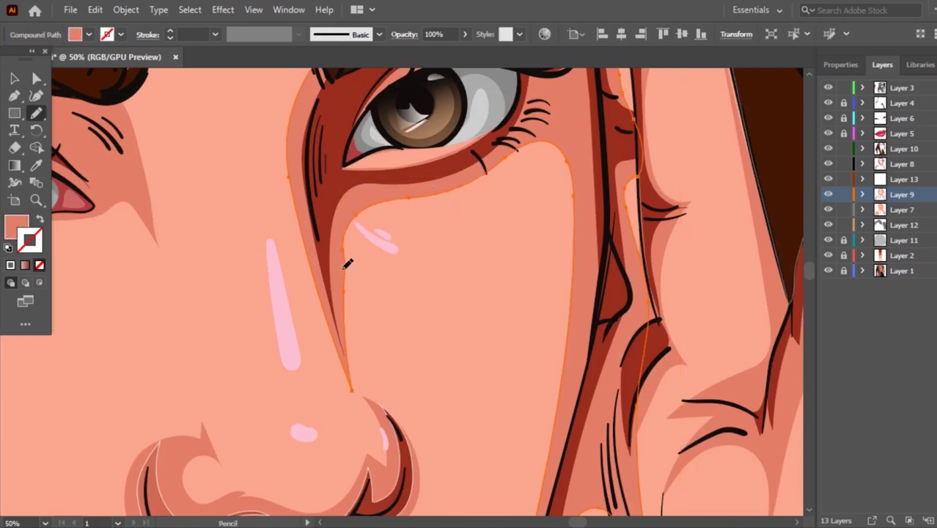
key(ctrl+minus)
key(ctrl+minus)
key(ctrl+minus)
key(ctrl+minus)
key(ctrl+minus)
key(v)
key(ctrl+shift+a)
Make Layer 7 the active layer in the Layers panel.
scroll(467, 192, up, 1)
scroll(513, 172, down, 1)
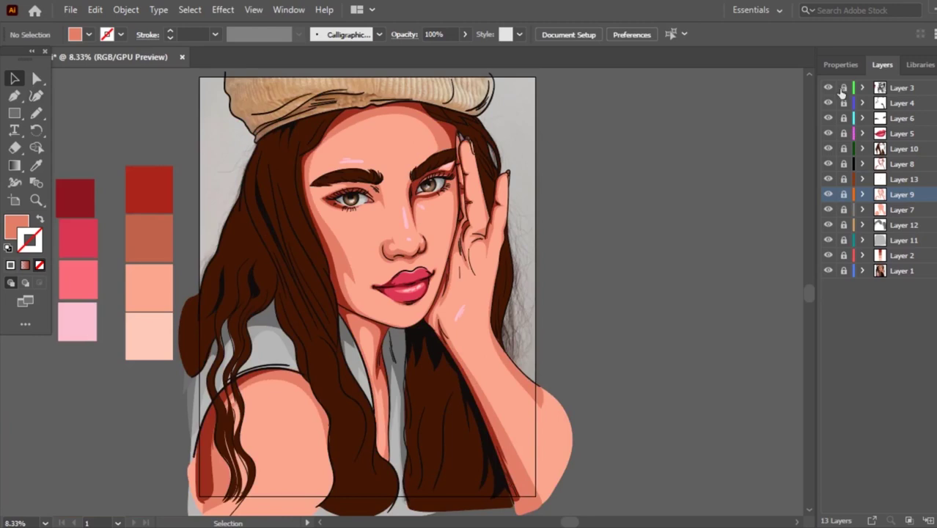
scroll(425, 291, up, 1)
click(916, 210)
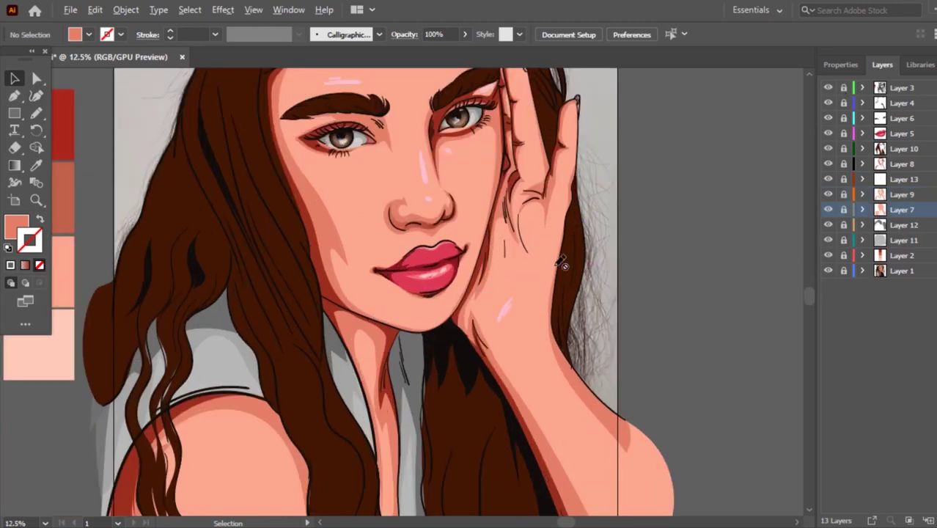
scroll(329, 265, up, 1)
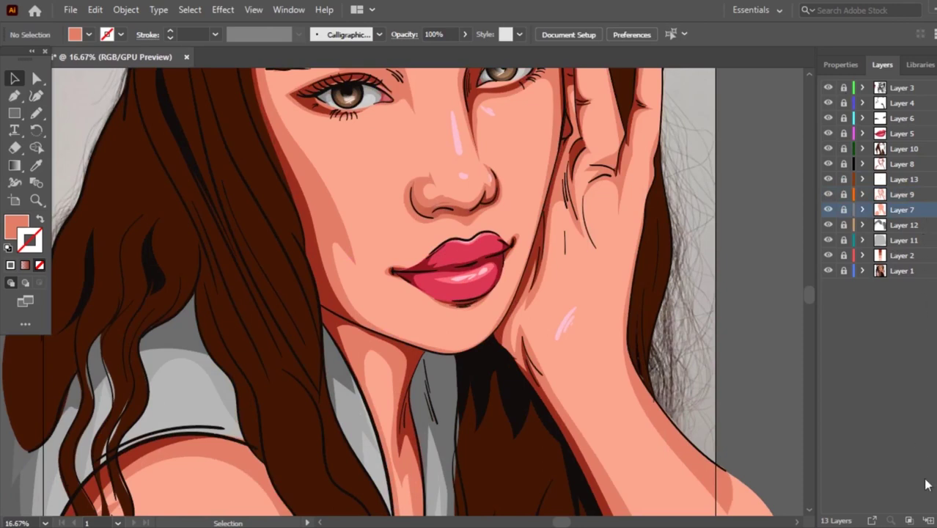
Add a new layer and prepare a salmon 7 pt brush stroke.
key(ctrl+l)
scroll(408, 167, up, 1)
key(i)
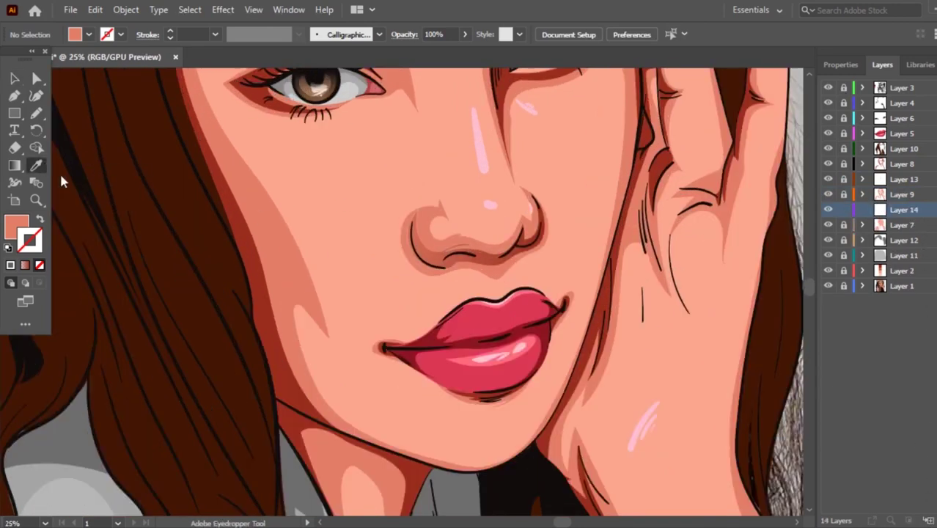
scroll(334, 211, up, 1)
scroll(341, 211, up, 1)
key(b)
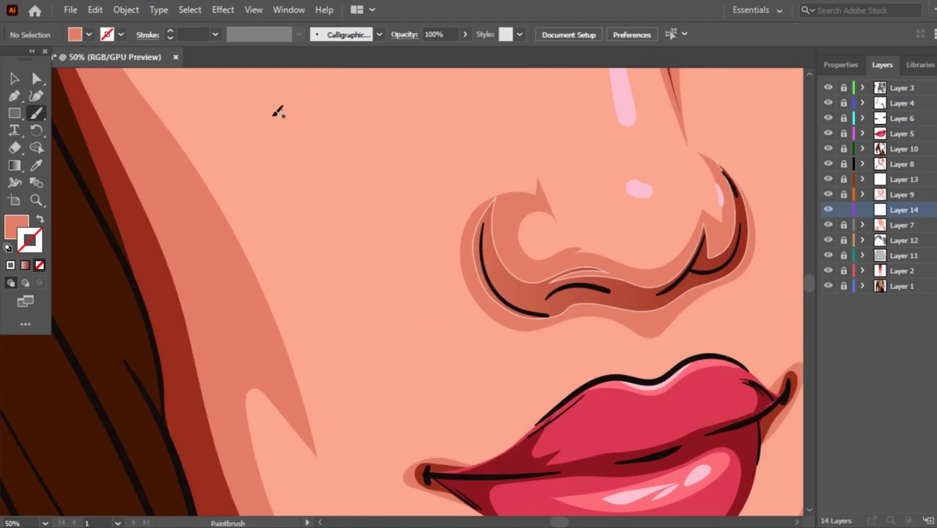
key(shift+x)
click(194, 160)
key(shift+x)
key(shift+x)
click(217, 35)
click(229, 184)
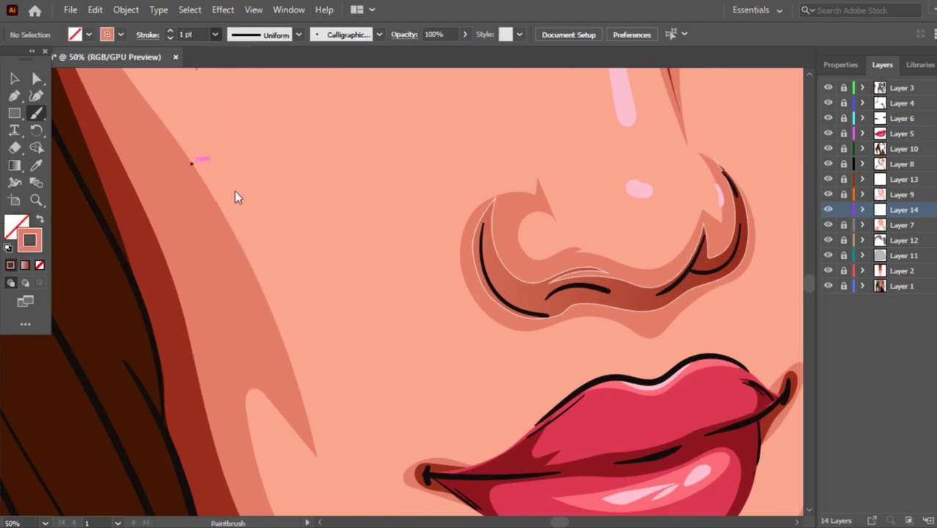
Paint several light salmon strokes along the cheek edge, redoing misplaced ones.
mouse_move(205, 161)
mouse_down()
mouse_move(325, 375)
mouse_move(240, 205)
mouse_move(308, 370)
mouse_up()
key(ctrl+z)
key(ctrl+z)
mouse_move(231, 192)
mouse_down()
mouse_move(297, 328)
mouse_move(303, 372)
mouse_up()
drag(253, 217, 300, 330)
key(ctrl+z)
key(ctrl+z)
drag(237, 210, 293, 363)
key(ctrl+z)
key(ctrl+z)
drag(238, 210, 314, 392)
drag(270, 251, 299, 307)
key(ctrl+z)
drag(278, 251, 295, 303)
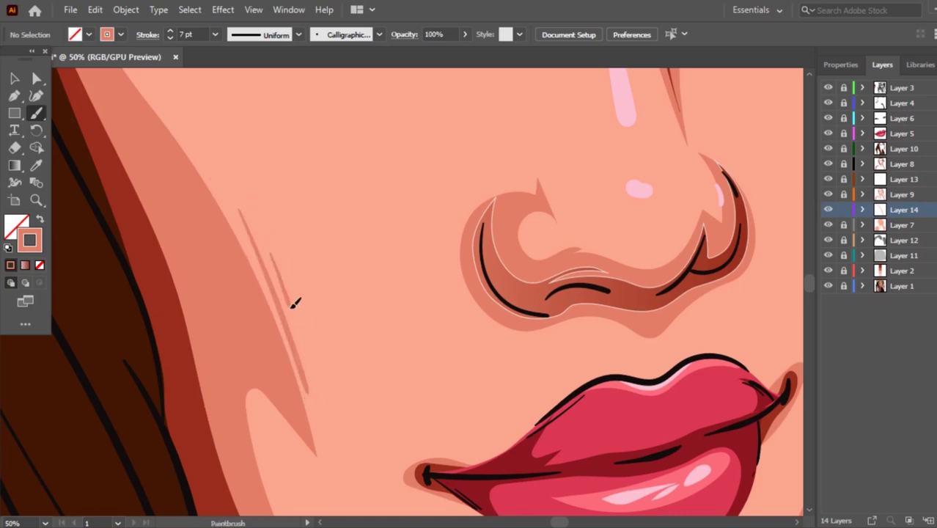
key(ctrl+z)
drag(273, 261, 304, 334)
drag(291, 280, 297, 323)
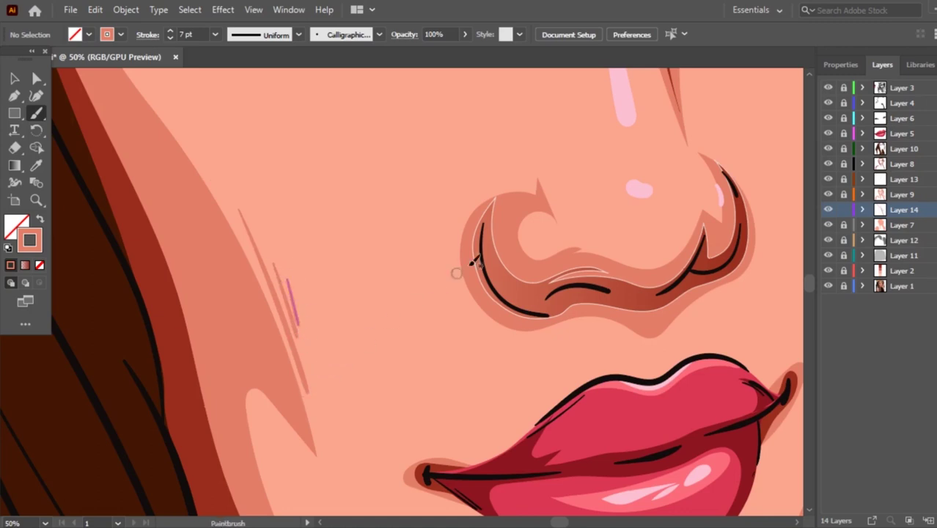
Paint light strokes along the nose wing, inside the nostril and its lower edge.
drag(458, 217, 544, 323)
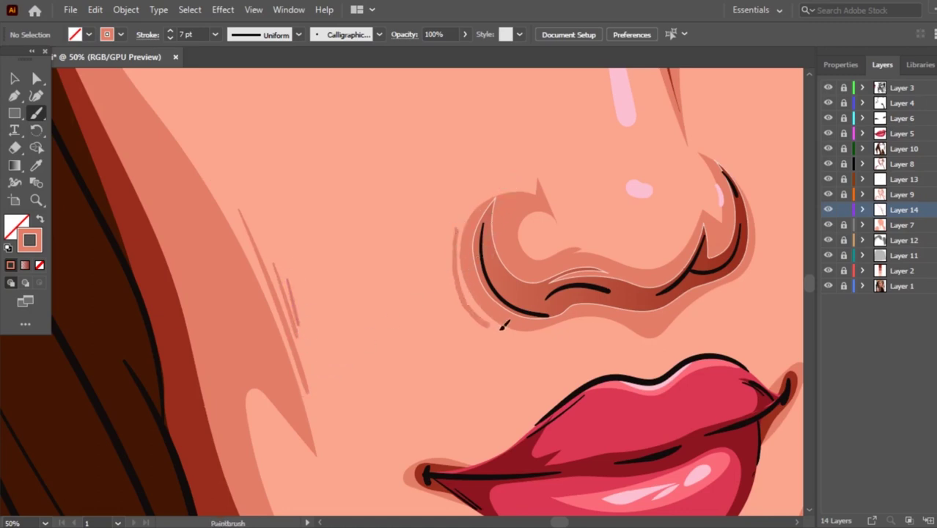
mouse_move(460, 239)
mouse_down()
mouse_move(464, 297)
mouse_move(525, 329)
mouse_move(487, 328)
mouse_up()
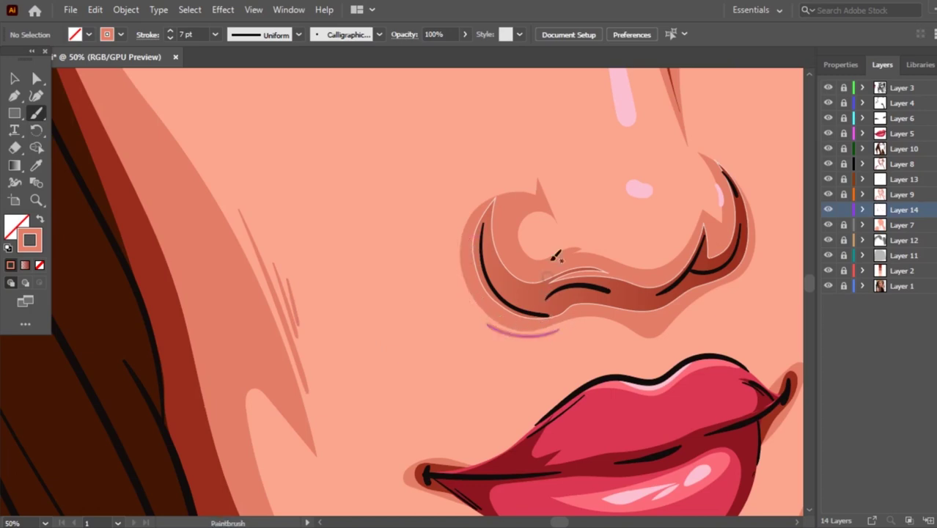
drag(554, 191, 555, 218)
drag(553, 253, 555, 255)
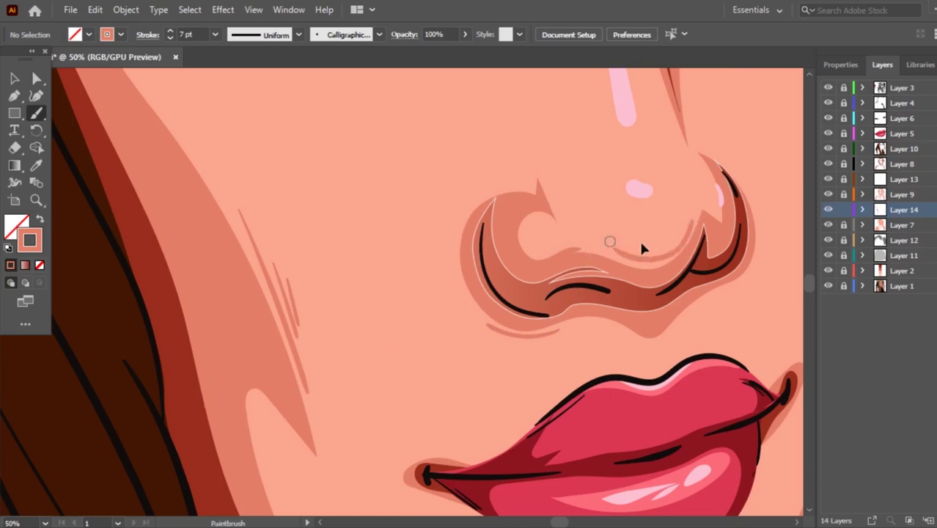
drag(641, 248, 688, 227)
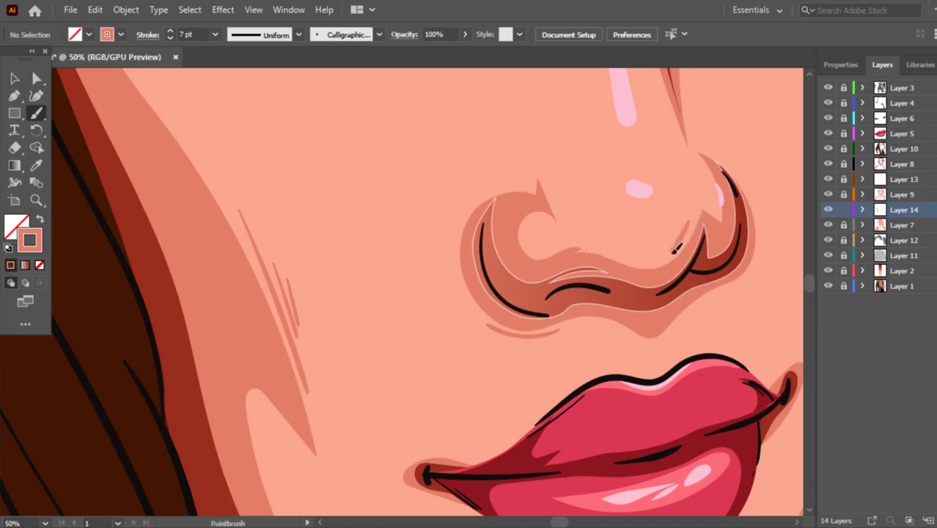
mouse_move(603, 246)
mouse_down()
mouse_move(698, 217)
mouse_move(621, 243)
mouse_up()
drag(698, 218, 616, 238)
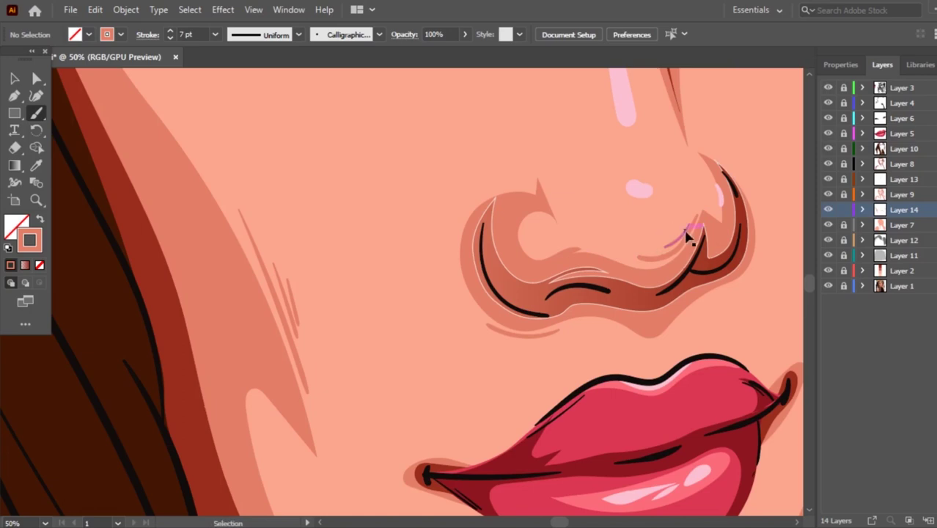
drag(696, 216, 648, 250)
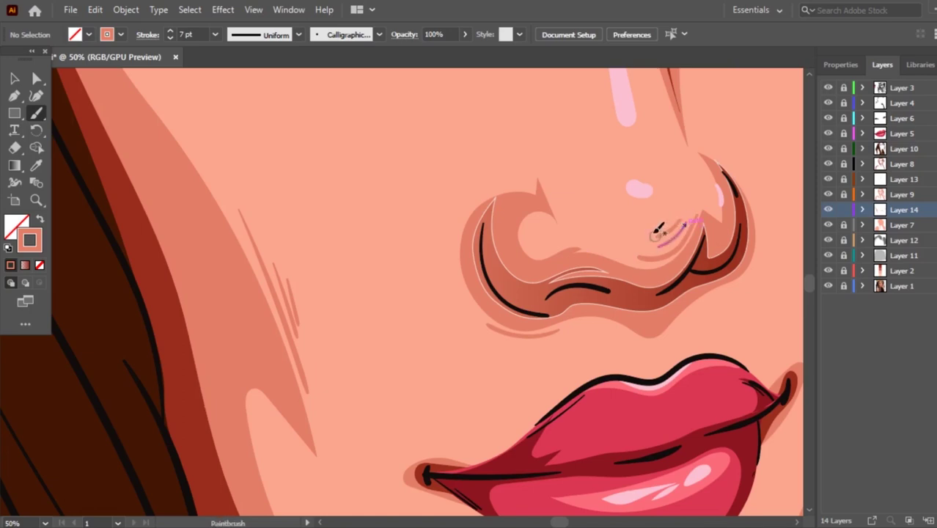
Try curved shading strokes inside the left nostril, undoing the unsatisfactory attempts.
scroll(747, 147, down, 3)
scroll(655, 213, up, 4)
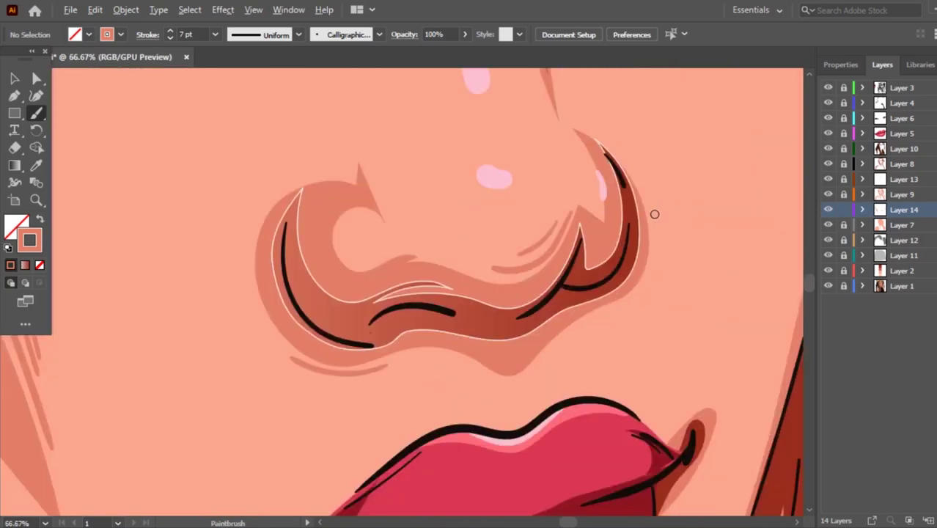
scroll(559, 221, up, 3)
scroll(557, 226, down, 2)
scroll(360, 255, up, 2)
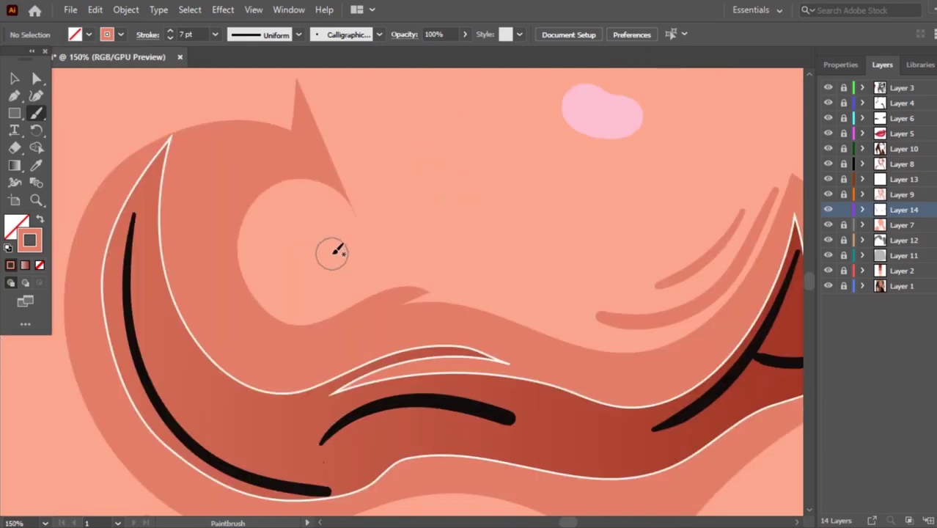
drag(267, 214, 328, 293)
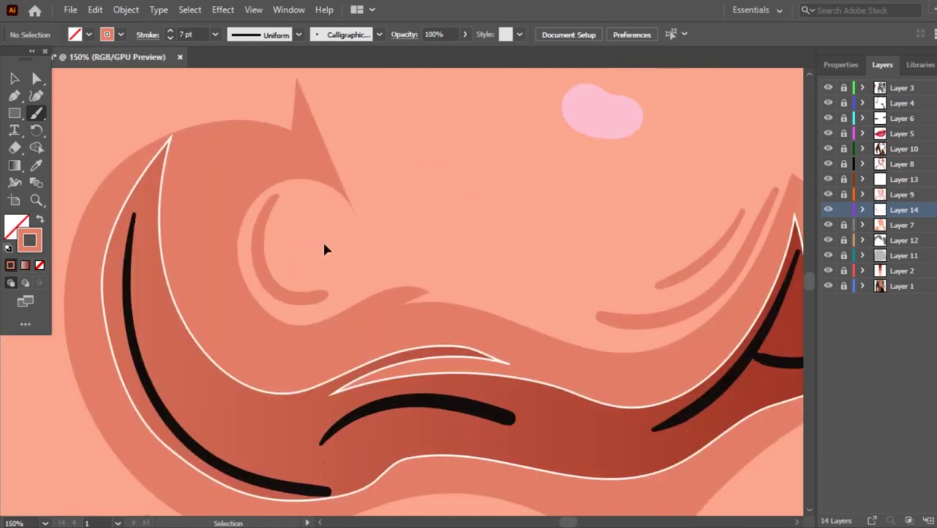
key(ctrl+z)
mouse_move(313, 192)
mouse_down()
mouse_move(277, 284)
mouse_move(376, 263)
mouse_move(268, 267)
mouse_move(288, 192)
mouse_up()
key(ctrl+z)
Brush thin strokes along the nostril's pointed tip, undoing stray ones.
key(ctrl+z)
drag(314, 94, 328, 114)
key(ctrl+z)
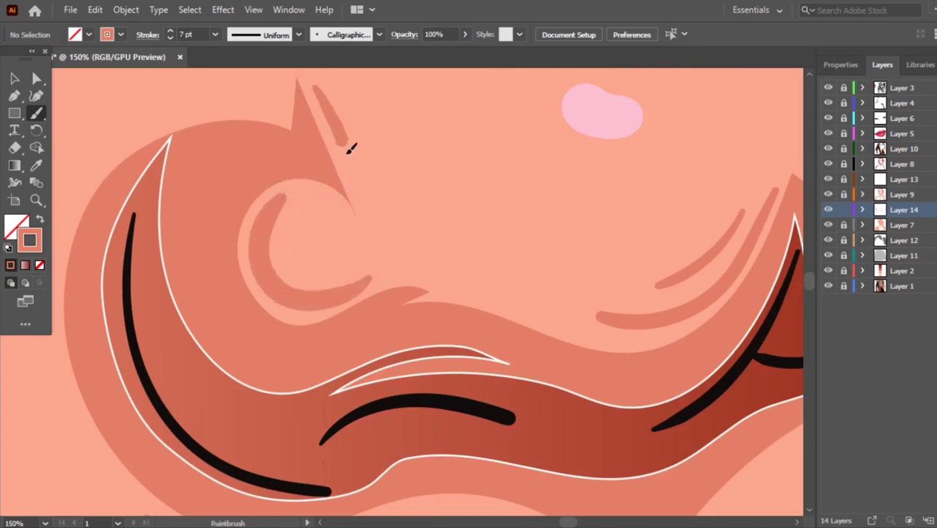
mouse_move(301, 76)
mouse_down()
mouse_move(316, 89)
mouse_move(352, 184)
mouse_up()
drag(340, 95, 358, 147)
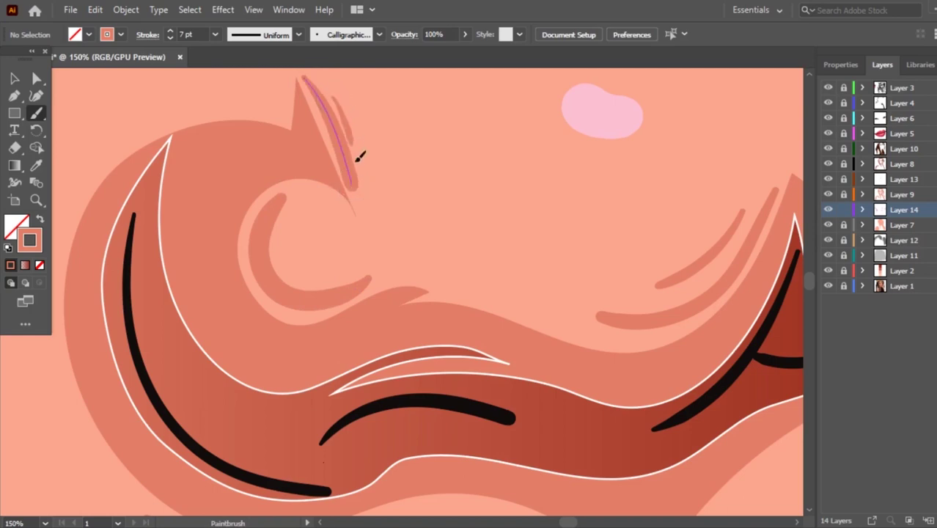
mouse_move(251, 125)
mouse_down()
mouse_move(126, 143)
mouse_move(58, 315)
mouse_move(76, 415)
mouse_up()
key(ctrl+z)
Draw small light crease strokes at the inner eye corners and under the right eye.
scroll(238, 336, down, 2)
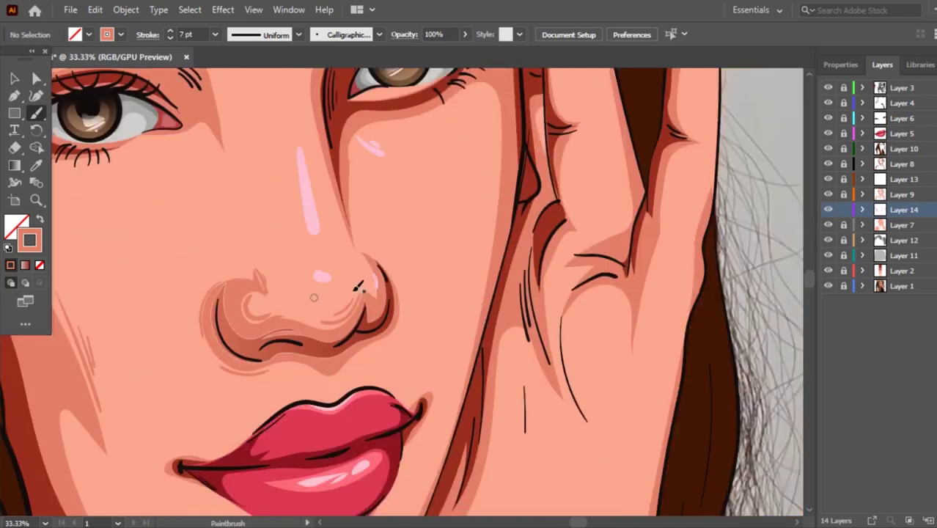
scroll(314, 297, down, 2)
scroll(420, 261, down, 1)
scroll(387, 314, down, 2)
scroll(389, 314, up, 1)
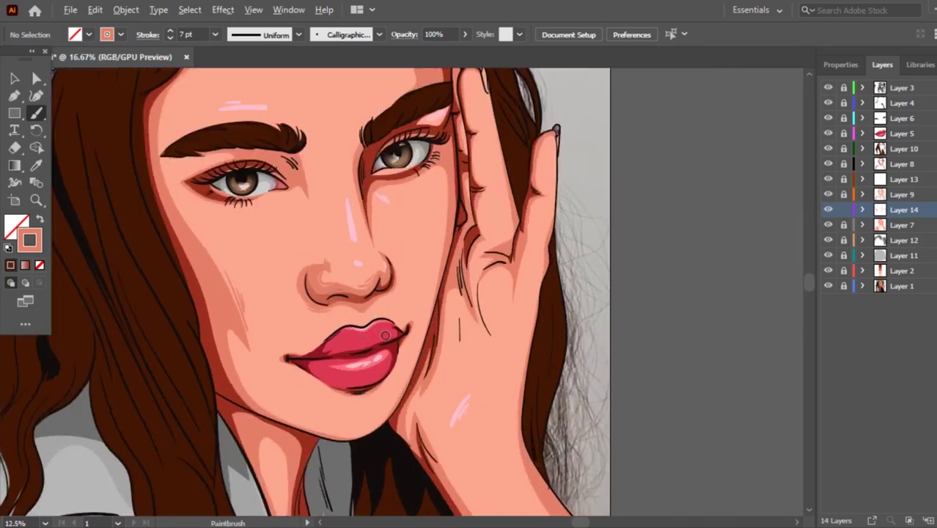
scroll(410, 313, up, 2)
scroll(293, 249, down, 2)
scroll(176, 230, down, 1)
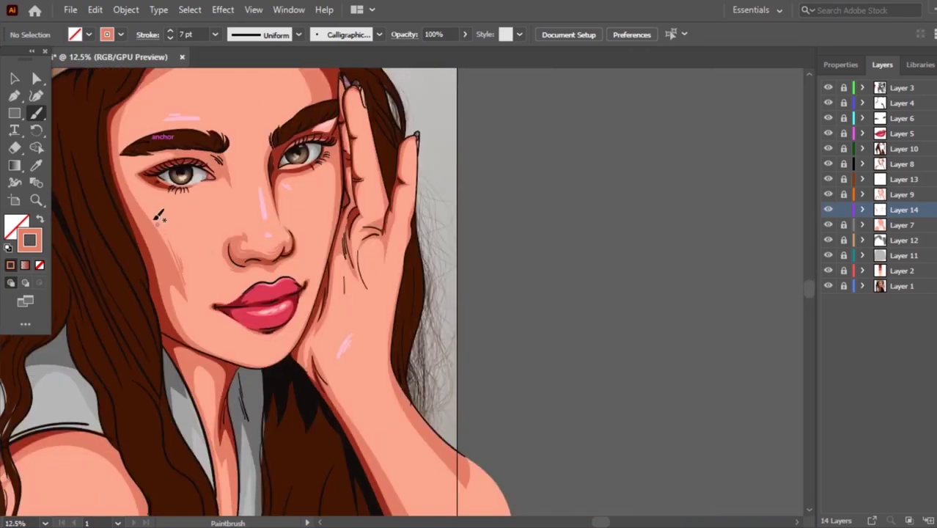
scroll(159, 217, up, 1)
scroll(158, 216, up, 1)
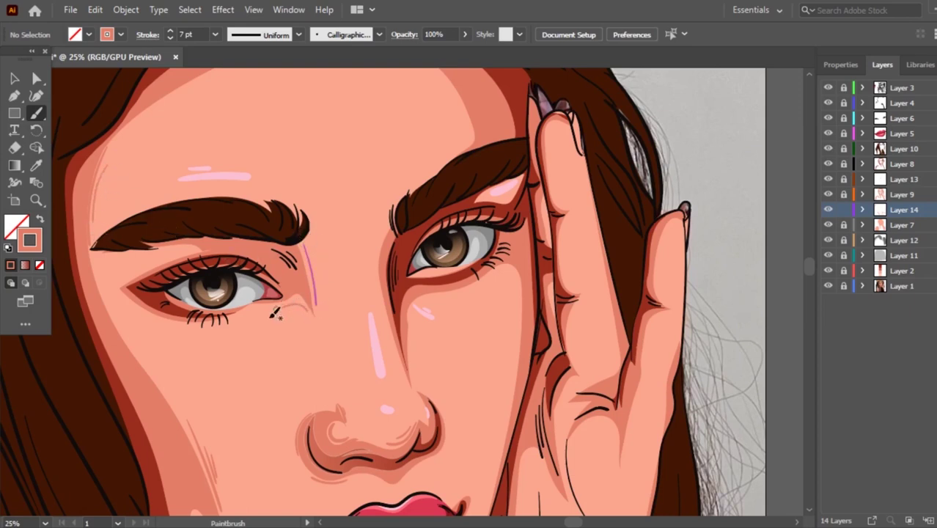
mouse_move(299, 309)
mouse_down()
mouse_move(278, 303)
mouse_move(311, 300)
mouse_move(310, 311)
mouse_move(307, 295)
mouse_up()
drag(402, 266, 414, 261)
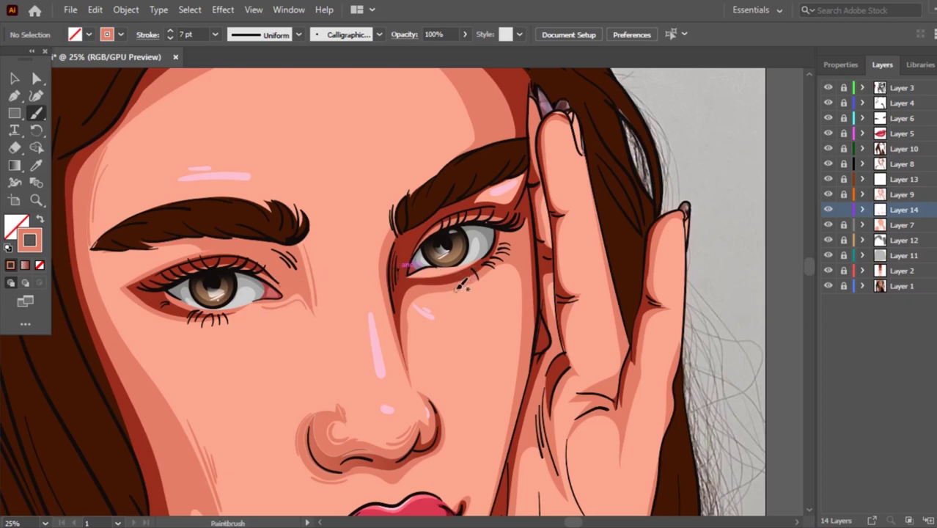
ctrl+click(508, 273)
key(ctrl+z)
drag(515, 308, 518, 310)
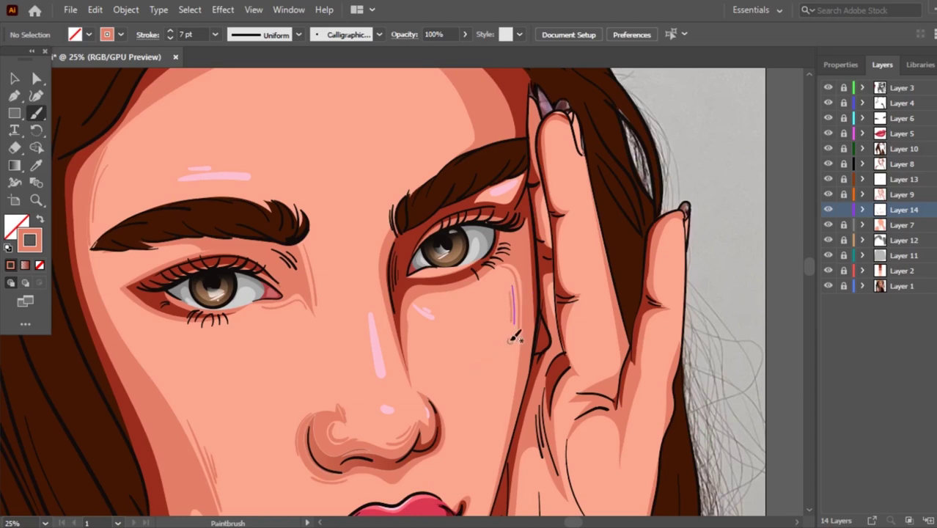
Add a faint crease on the cheek beside the hand, discarding stray nose and lip strokes.
drag(511, 400, 495, 447)
scroll(503, 368, down, 4)
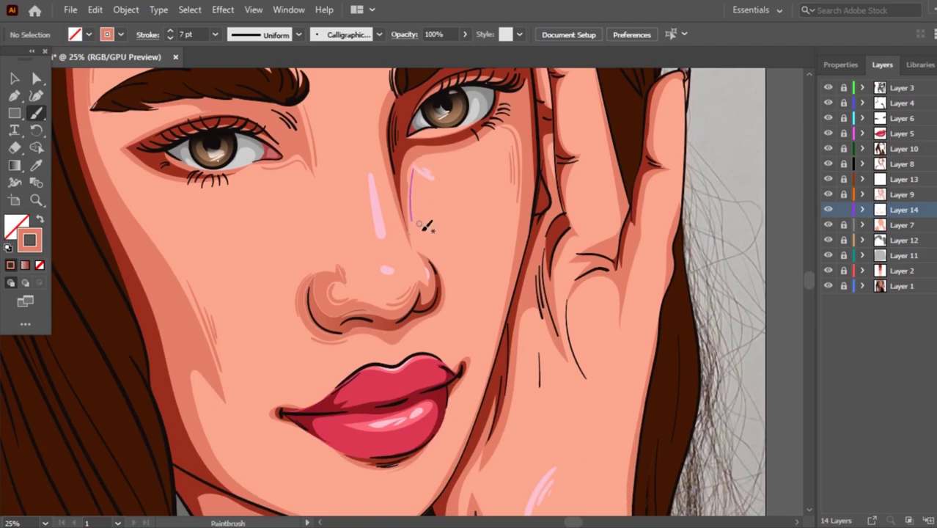
key(ctrl+z)
drag(470, 372, 471, 357)
key(ctrl+z)
Draw three thin light strokes down the left cheek edge beside the hair.
scroll(540, 277, down, 1)
scroll(357, 198, up, 1)
scroll(357, 198, up, 1)
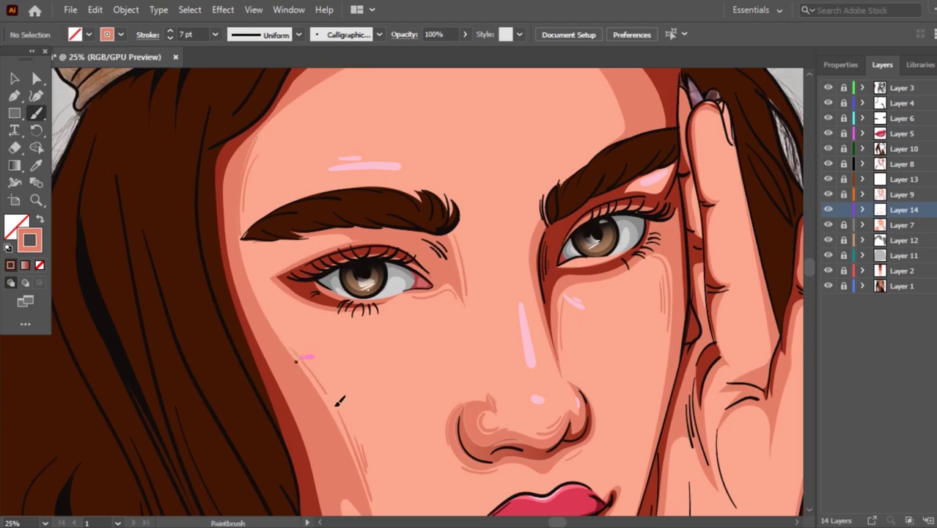
drag(307, 349, 337, 410)
key(ctrl+z)
drag(296, 352, 340, 460)
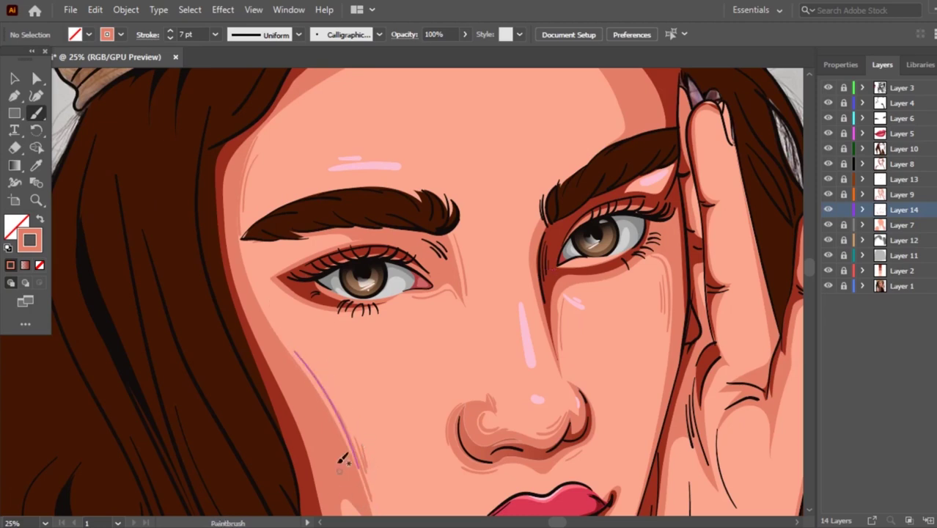
drag(310, 356, 359, 469)
drag(311, 377, 363, 502)
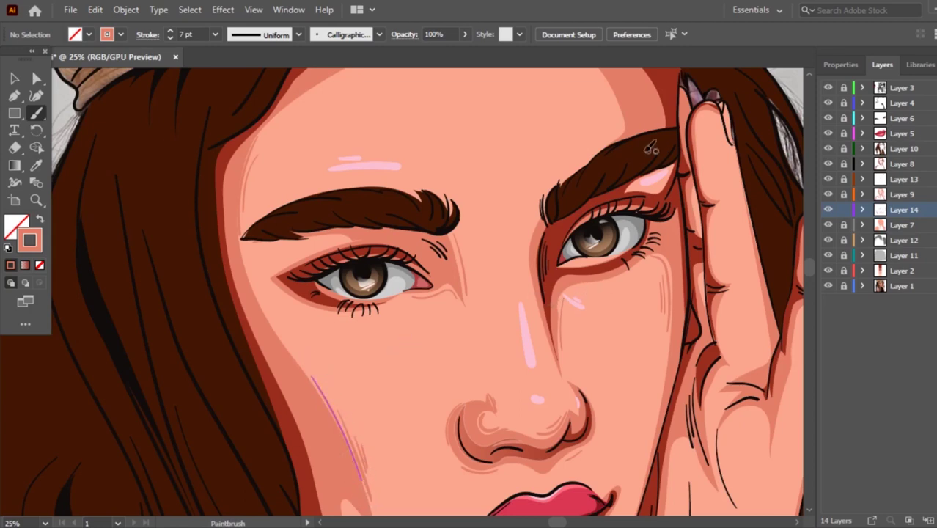
Paint several curved parallel strokes arcing along the forehead's upper edge below the hairline.
scroll(586, 113, down, 1)
scroll(546, 125, up, 1)
scroll(538, 118, up, 3)
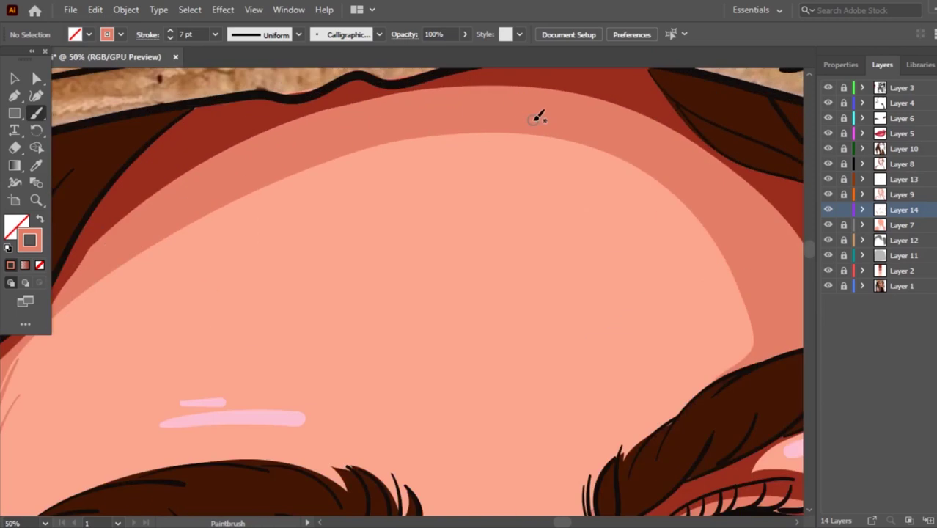
drag(737, 304, 648, 168)
mouse_move(374, 153)
mouse_down()
mouse_move(714, 281)
mouse_move(377, 153)
mouse_up()
mouse_move(744, 331)
mouse_down()
mouse_move(740, 295)
mouse_move(542, 141)
mouse_up()
mouse_move(739, 330)
mouse_down()
mouse_move(530, 140)
mouse_move(347, 152)
mouse_move(496, 149)
mouse_move(370, 185)
mouse_up()
drag(710, 299, 500, 163)
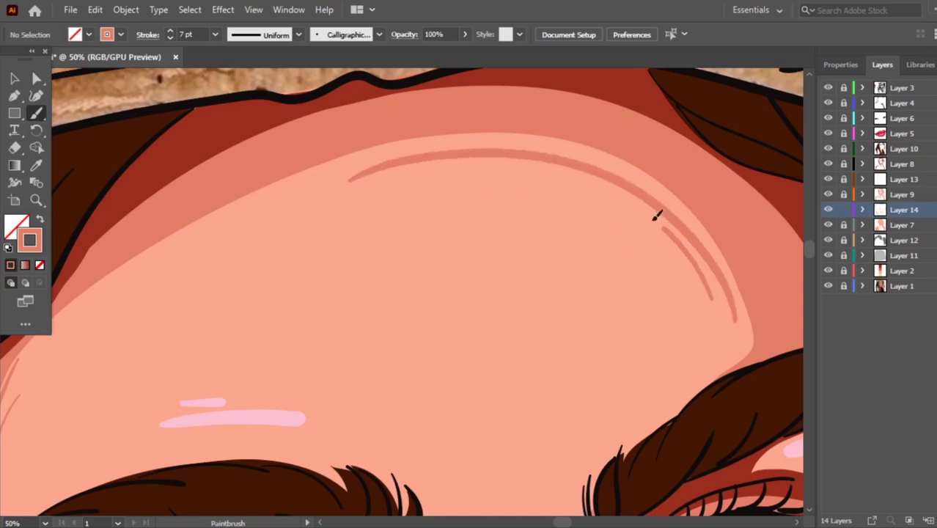
mouse_move(722, 302)
mouse_down()
mouse_move(615, 186)
mouse_move(513, 163)
mouse_up()
key(ctrl+z)
drag(711, 287, 501, 159)
drag(680, 260, 526, 167)
key(ctrl+z)
drag(682, 262, 582, 184)
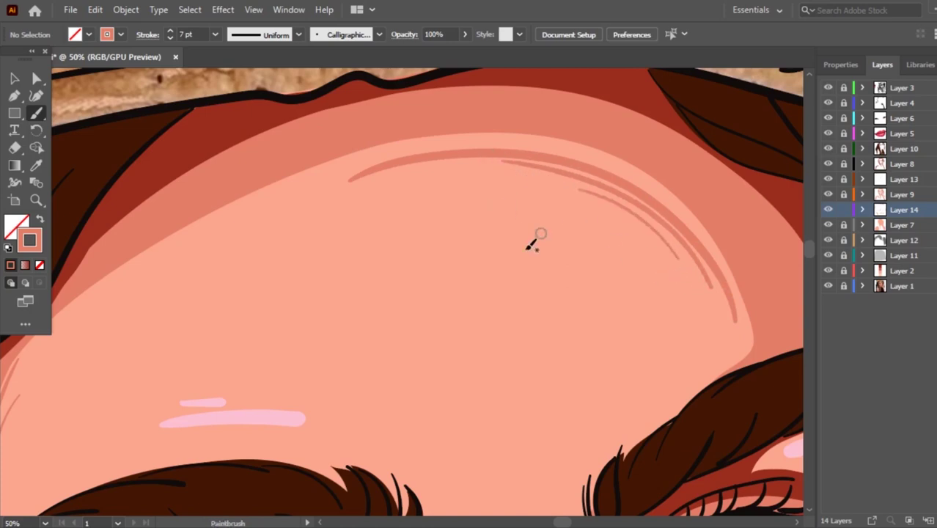
scroll(188, 183, down, 3)
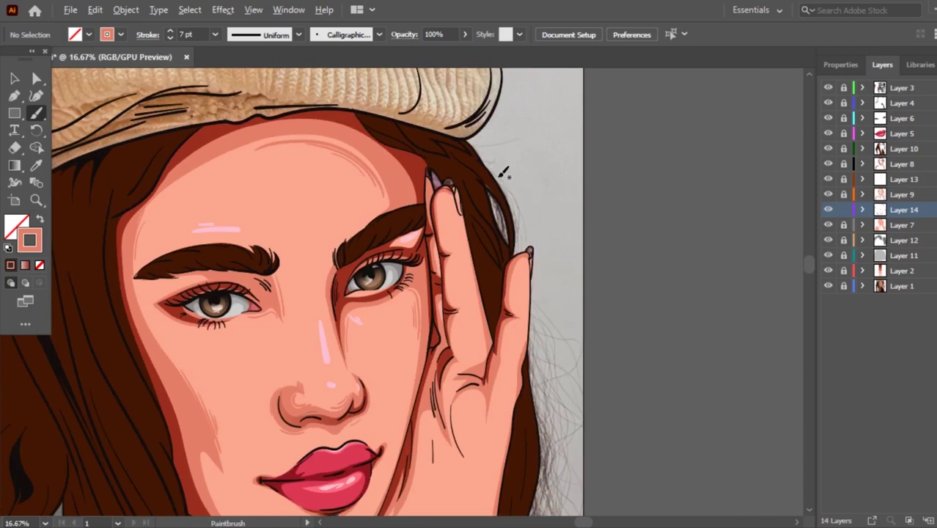
scroll(318, 167, up, 2)
scroll(318, 167, up, 1)
Select all the forehead strokes together and nudge them up slightly.
key(v)
click(374, 192)
click(359, 236)
drag(314, 263, 391, 154)
key(Up)
key(Up)
key(Up)
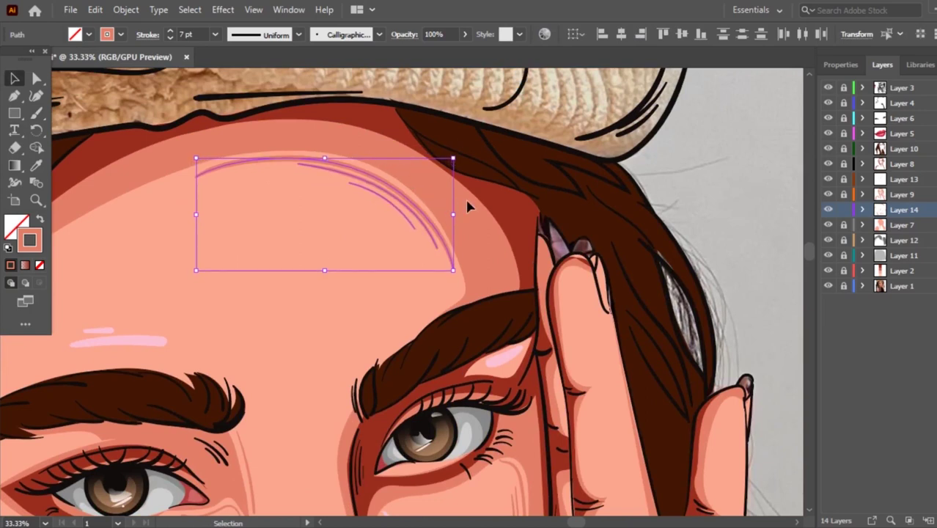
click(499, 195)
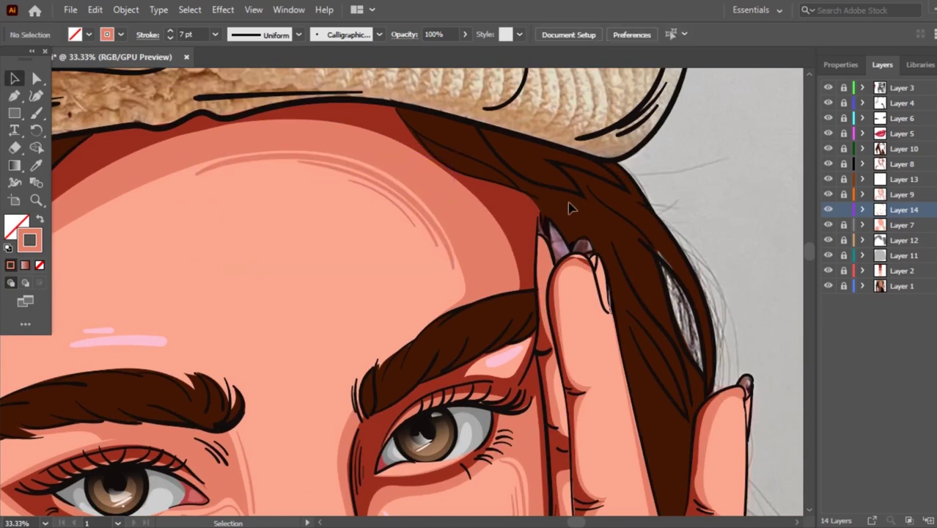
scroll(570, 208, down, 4)
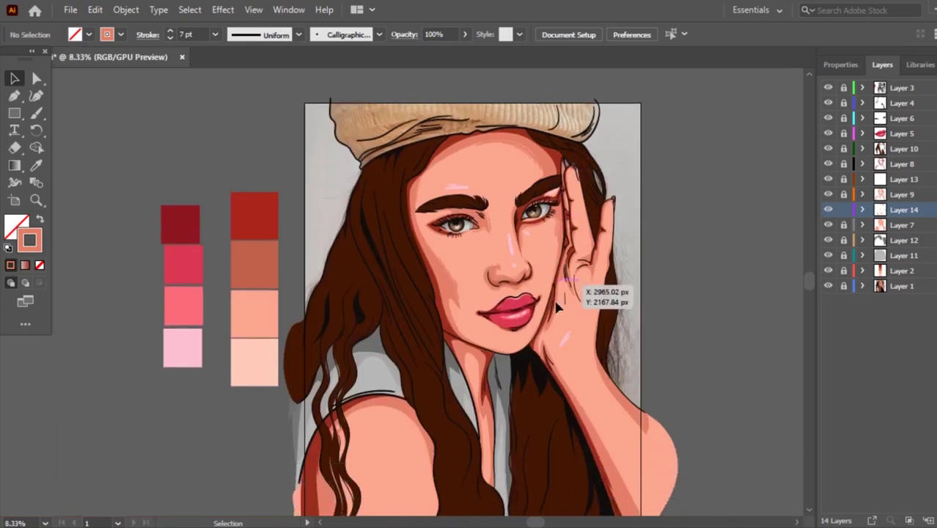
Paint thin light strokes down the neck edge with the Paintbrush.
scroll(615, 345, down, 3)
scroll(288, 365, up, 1)
scroll(462, 360, up, 1)
scroll(350, 310, up, 1)
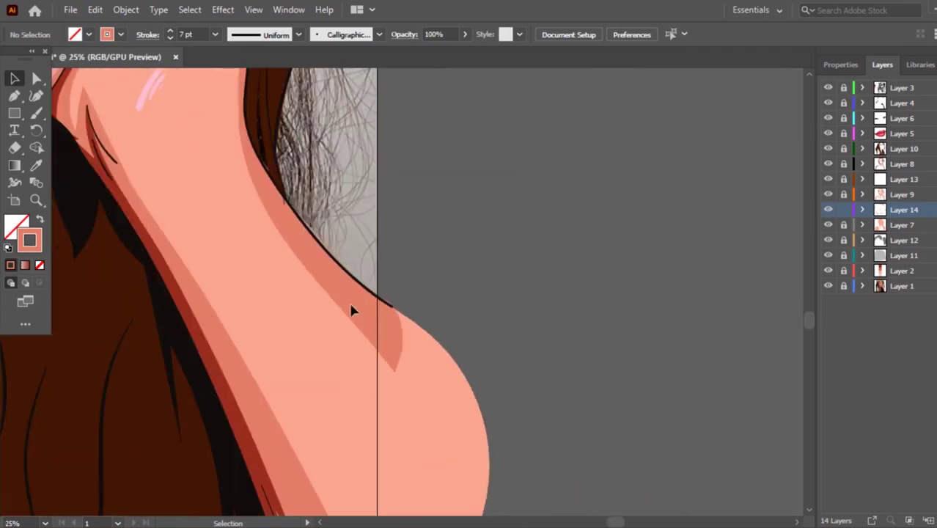
key(b)
drag(239, 99, 269, 231)
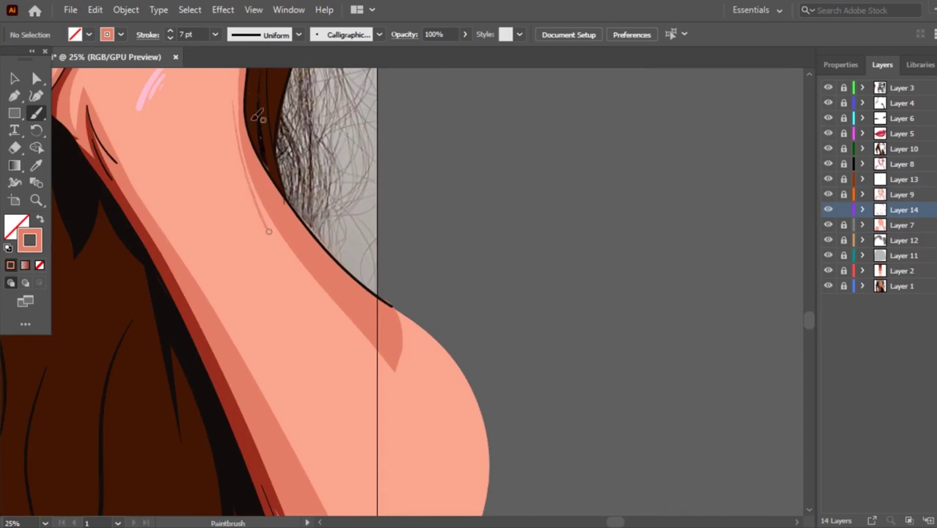
drag(236, 81, 258, 224)
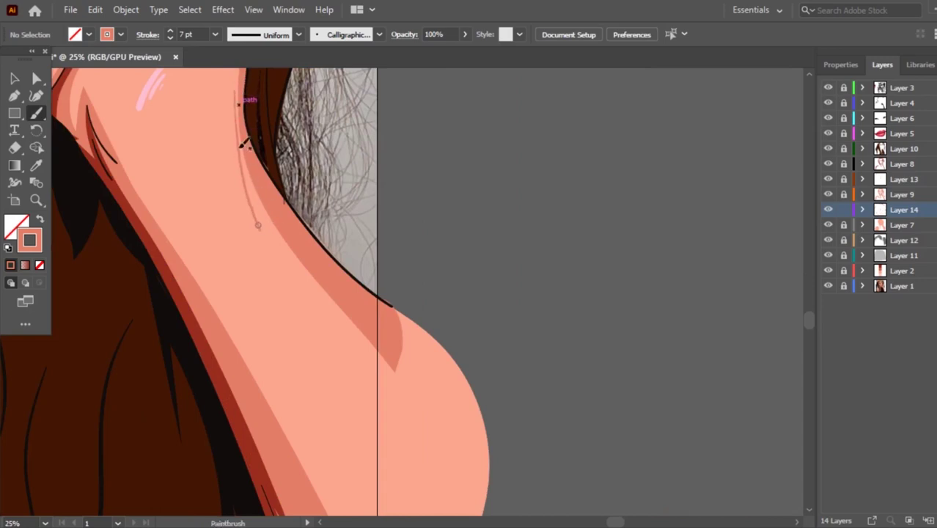
drag(235, 87, 264, 228)
drag(233, 125, 250, 217)
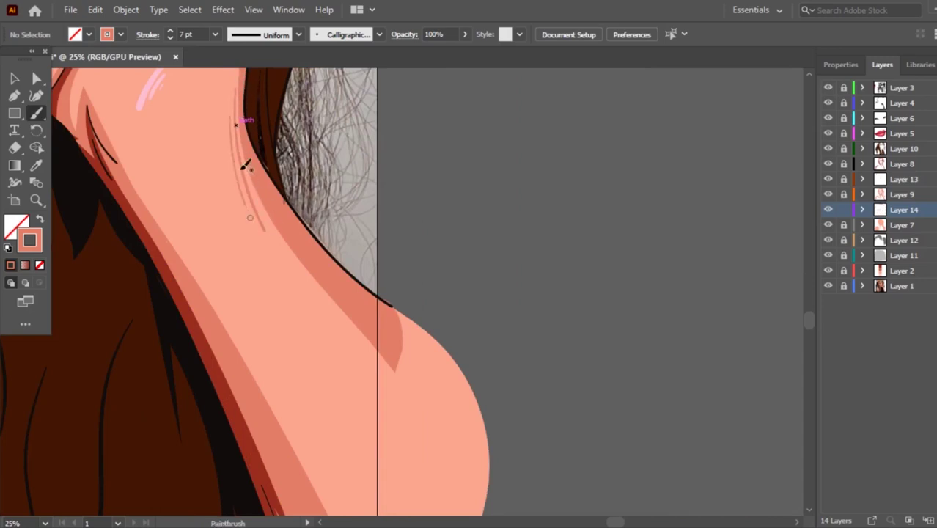
drag(161, 218, 284, 440)
drag(220, 292, 283, 407)
drag(197, 256, 248, 349)
drag(220, 277, 249, 346)
Add one more thin stroke along the neck, redrawing it once.
scroll(302, 330, down, 2)
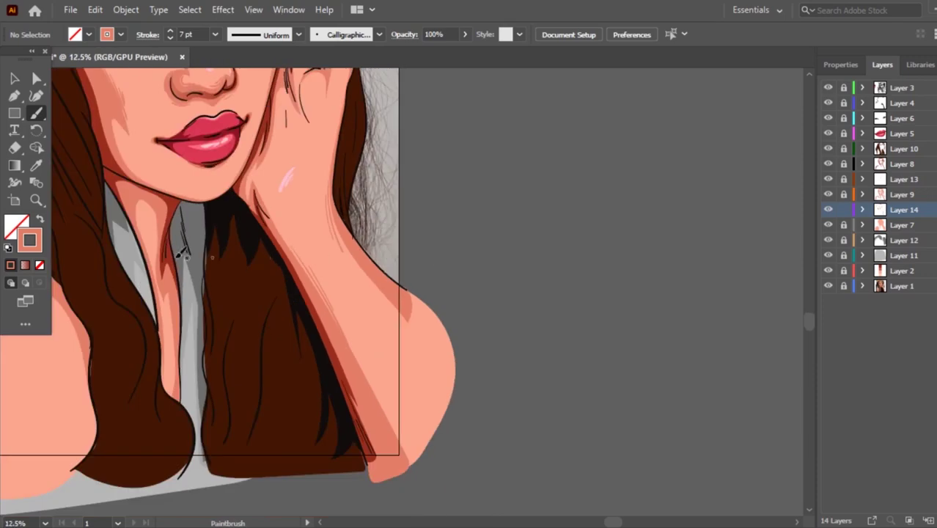
scroll(267, 224, up, 2)
scroll(267, 224, up, 1)
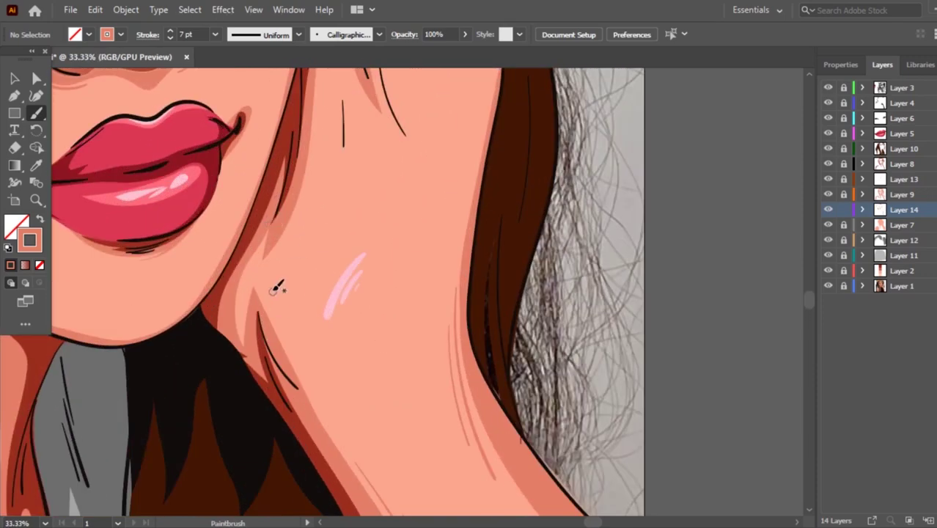
drag(265, 263, 301, 380)
drag(286, 321, 273, 273)
key(ctrl+z)
drag(249, 258, 244, 330)
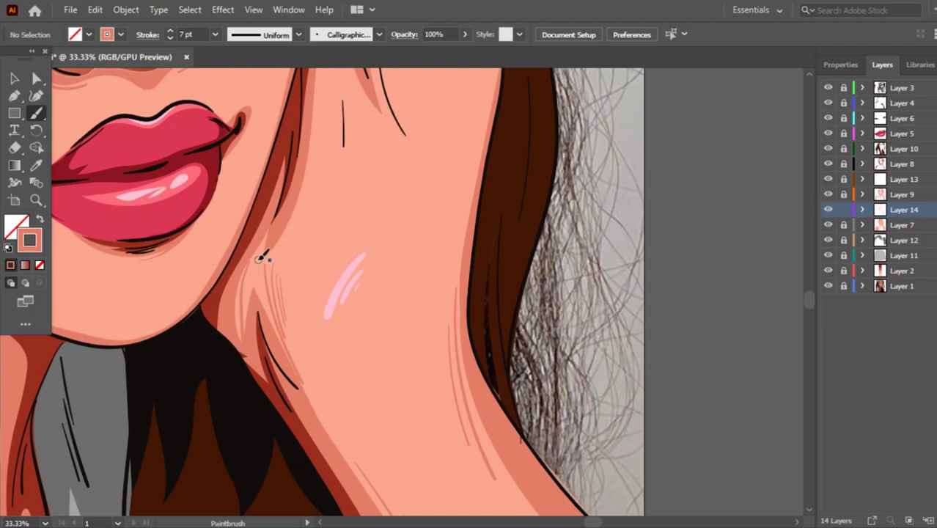
Settle on a short highlight stroke on the cheek beside the hand after several redraws.
scroll(366, 283, up, 3)
scroll(366, 295, up, 3)
drag(326, 248, 297, 411)
key(ctrl+z)
drag(327, 249, 300, 419)
key(ctrl+z)
drag(323, 263, 297, 421)
key(ctrl+z)
drag(318, 282, 288, 424)
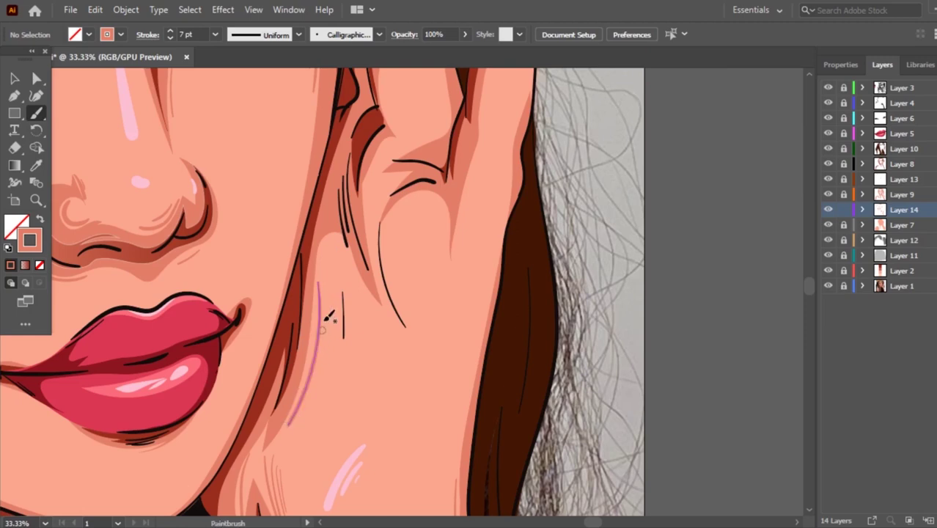
key(ctrl+z)
drag(320, 282, 297, 410)
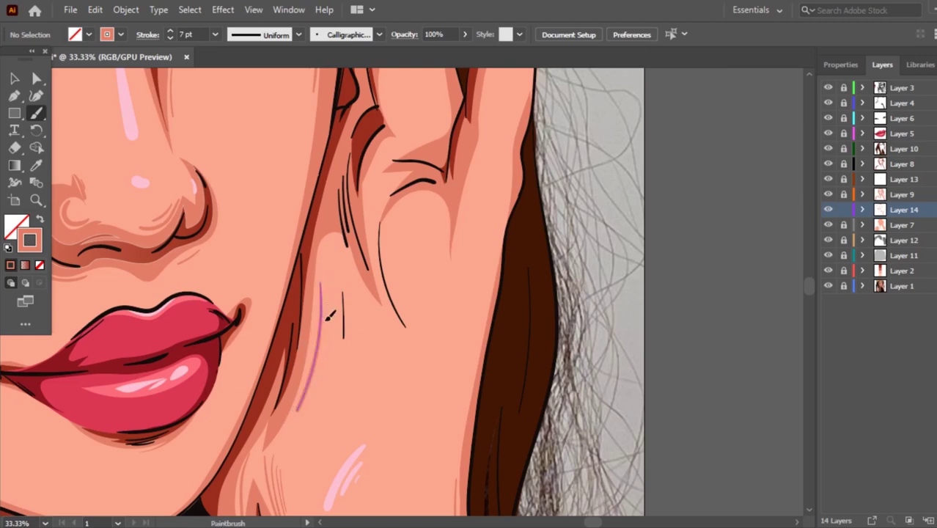
key(ctrl+z)
drag(327, 309, 316, 381)
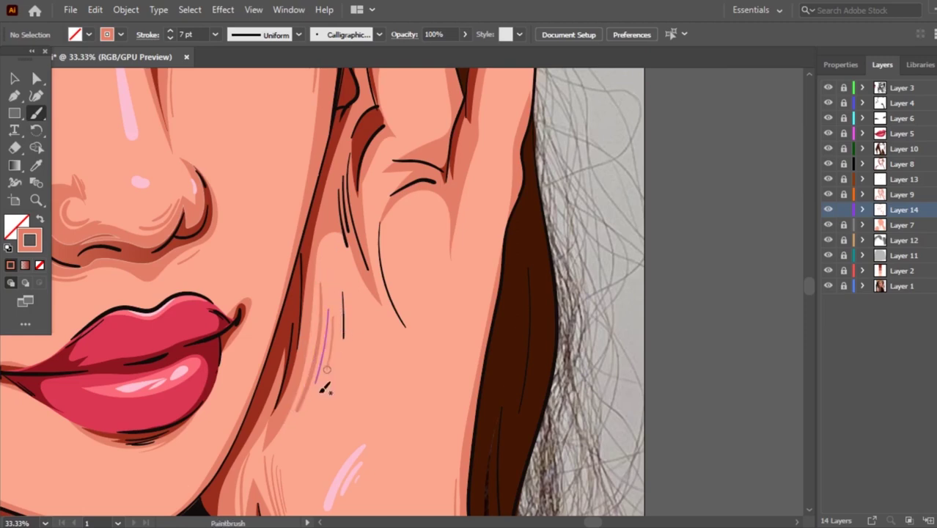
Paint a small arc highlight around the finger crease.
scroll(359, 163, up, 3)
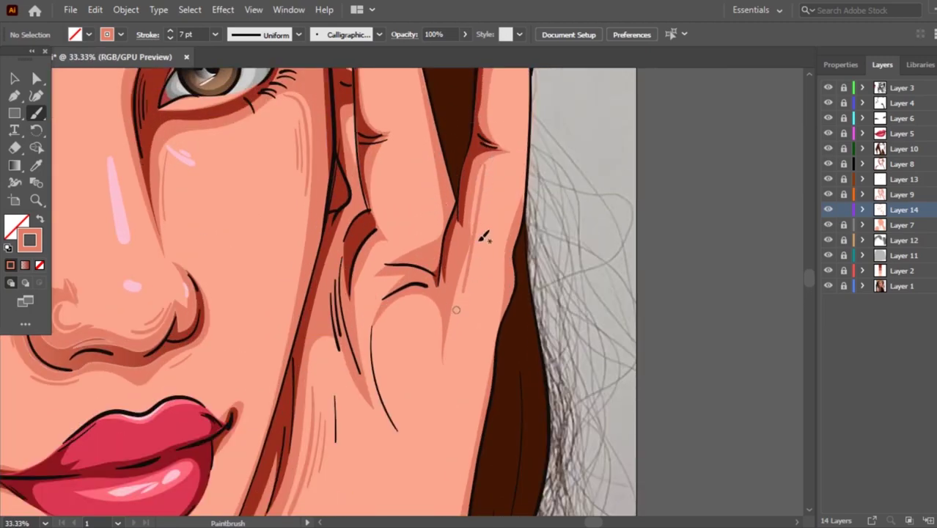
drag(475, 270, 465, 274)
key(ctrl+z)
drag(431, 324, 433, 325)
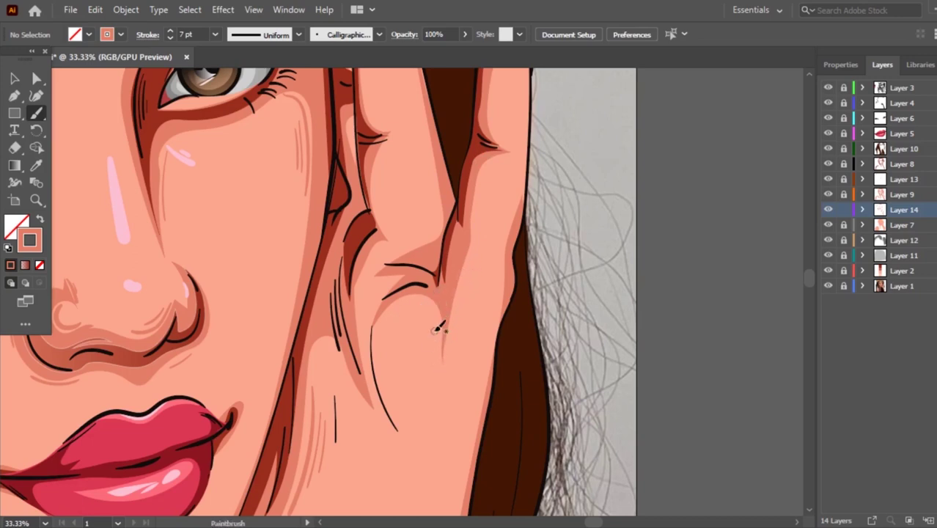
mouse_move(437, 311)
mouse_down()
mouse_move(388, 310)
mouse_move(429, 317)
mouse_up()
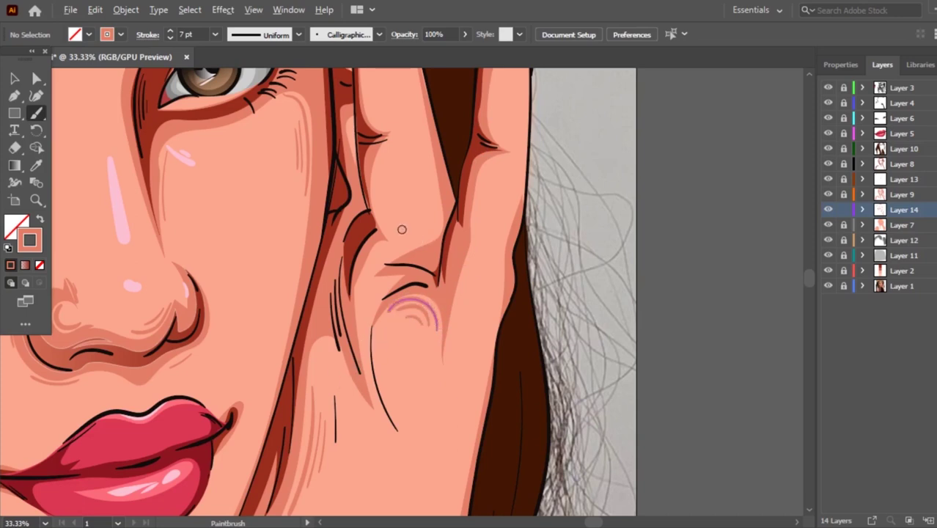
scroll(402, 229, down, 2)
scroll(401, 229, up, 3)
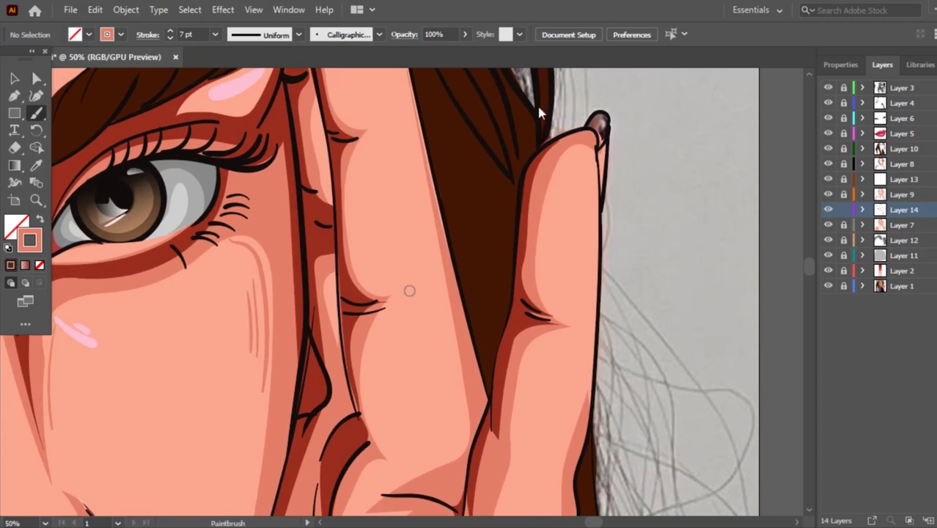
Add several thin highlight strokes along the right-hand finger.
drag(572, 152, 554, 277)
drag(570, 160, 546, 262)
key(ctrl+z)
drag(577, 156, 550, 251)
drag(576, 162, 555, 236)
drag(576, 173, 555, 249)
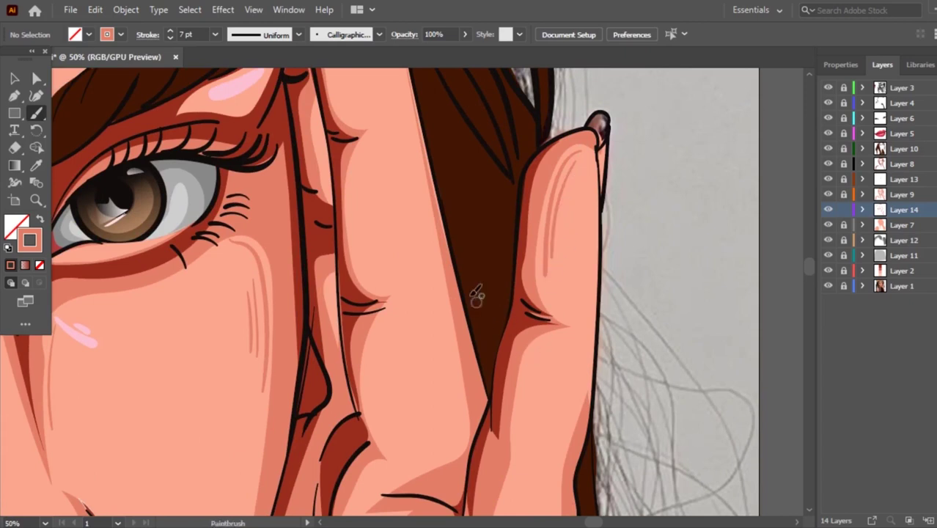
Add thin highlight lines down the middle finger and the neighbouring finger.
drag(359, 154, 369, 284)
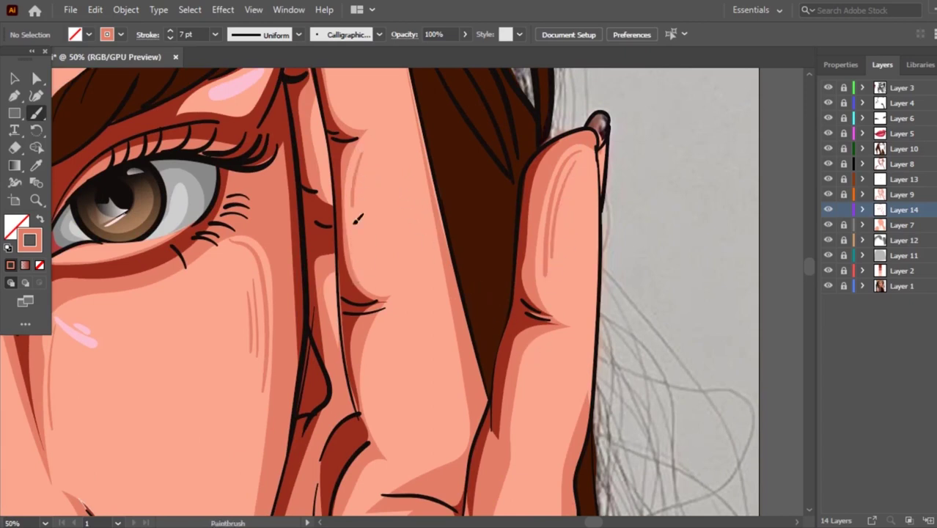
drag(364, 180, 370, 268)
drag(380, 326, 370, 381)
drag(386, 317, 367, 386)
drag(440, 230, 467, 383)
ctrl+click(436, 274)
drag(437, 277, 446, 351)
Paint light highlights along the shoulder's top edge with a faint line beneath.
scroll(493, 222, down, 3)
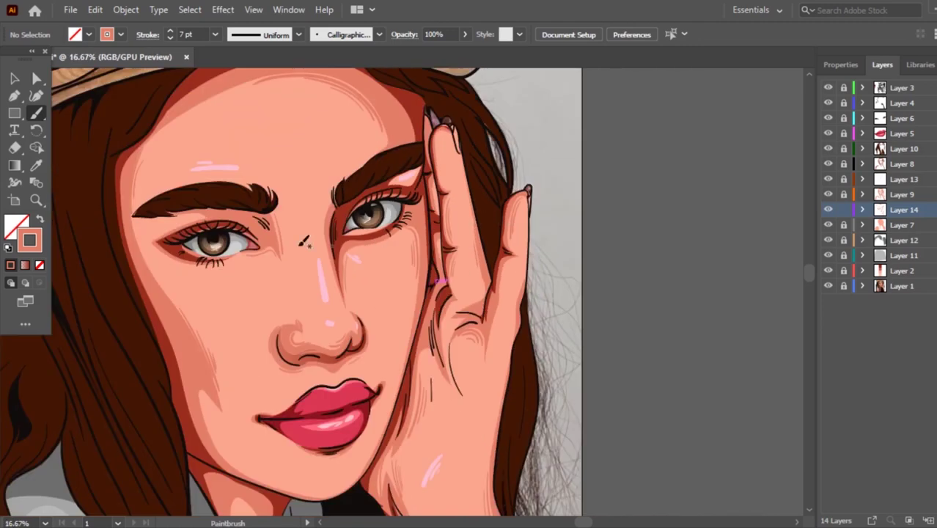
scroll(252, 282, down, 1)
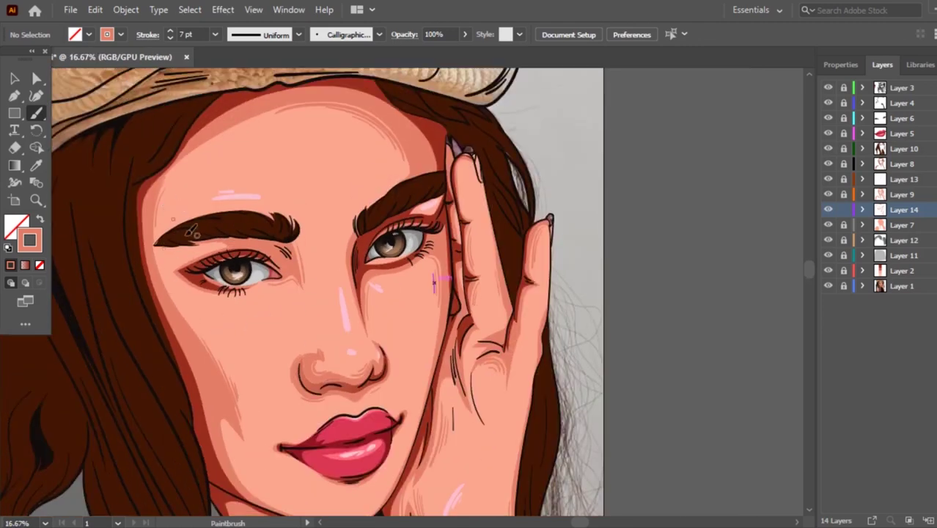
scroll(416, 323, down, 1)
scroll(310, 387, up, 1)
scroll(309, 387, down, 5)
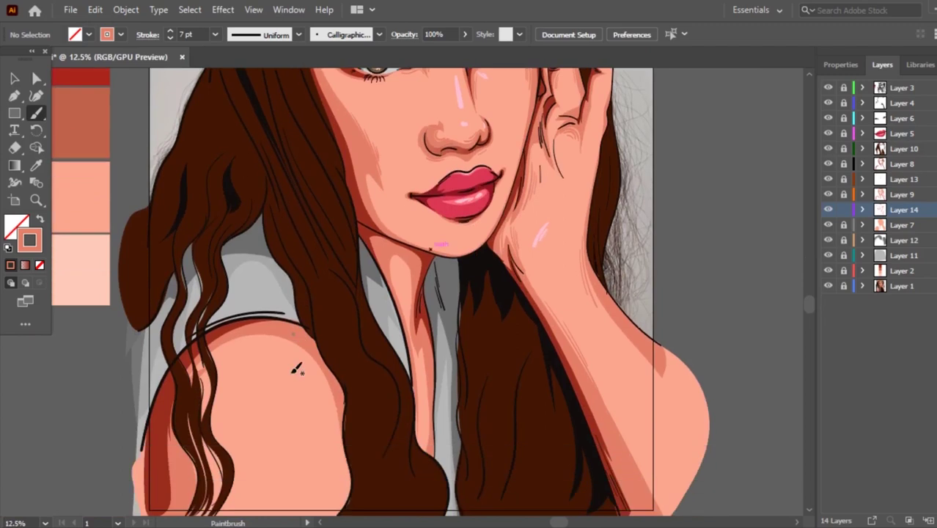
scroll(296, 366, down, 2)
scroll(196, 365, up, 1)
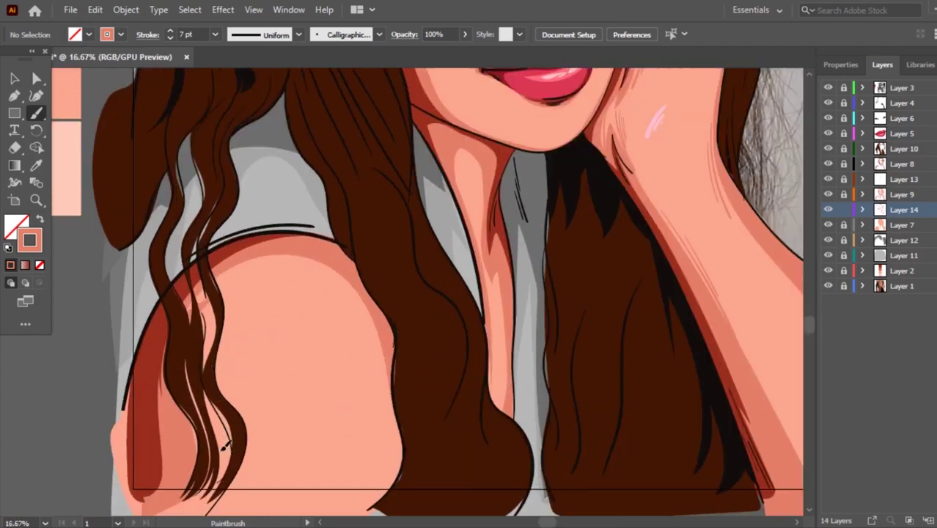
drag(291, 260, 199, 305)
drag(348, 292, 242, 271)
drag(350, 291, 228, 280)
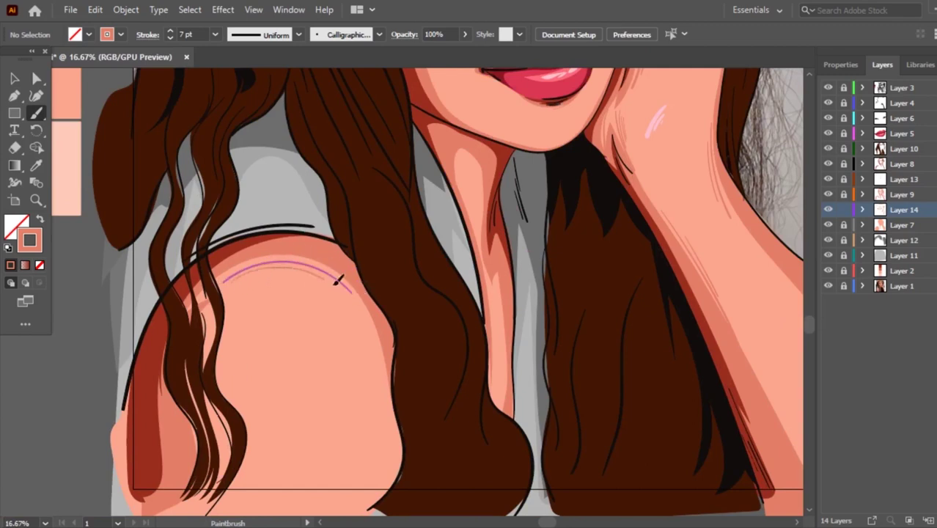
drag(333, 285, 214, 302)
Draw thin highlight lines running down the neck.
scroll(291, 294, down, 2)
scroll(498, 270, up, 1)
scroll(499, 270, up, 1)
scroll(498, 270, down, 1)
scroll(273, 322, up, 2)
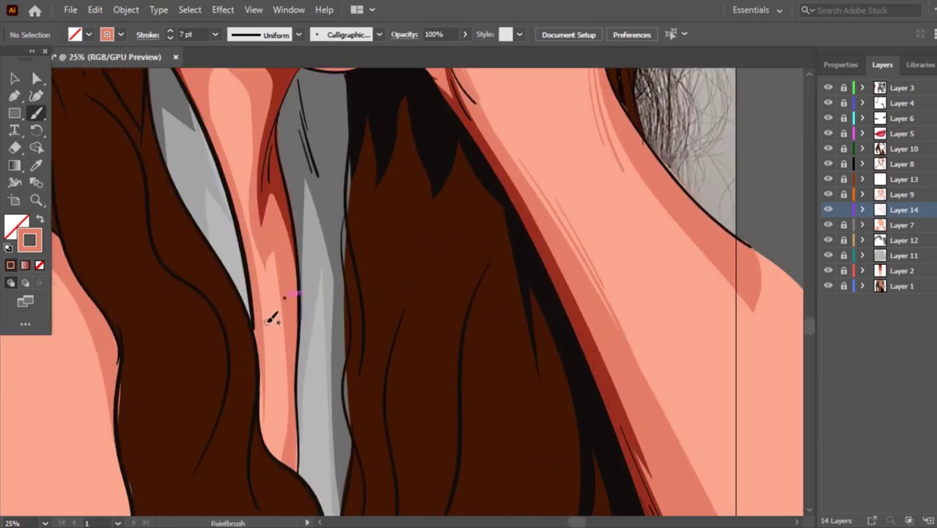
drag(277, 294, 282, 438)
key(ctrl+z)
drag(276, 294, 282, 439)
click(331, 265)
scroll(261, 312, up, 1)
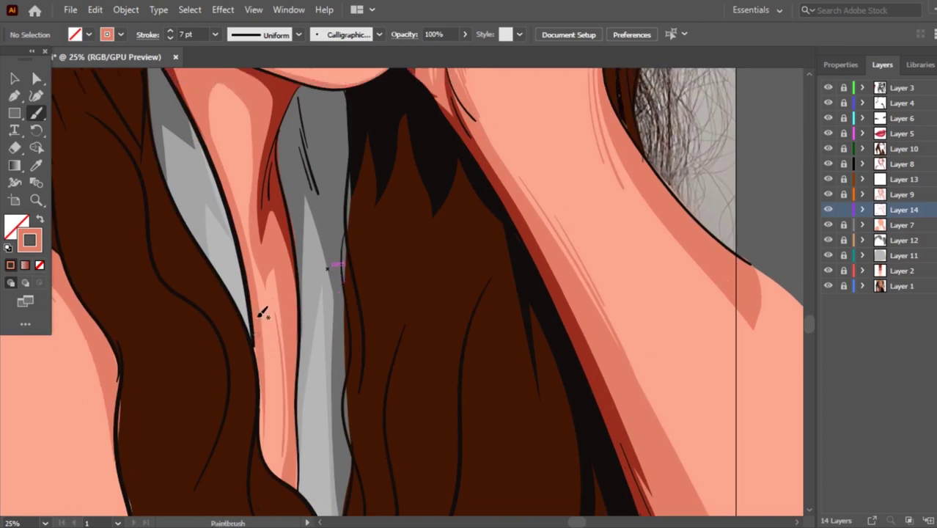
drag(276, 362, 277, 438)
Try an arc highlight on the neck, then add two thin lines inside it.
scroll(334, 242, up, 2)
scroll(220, 198, up, 2)
scroll(223, 196, up, 1)
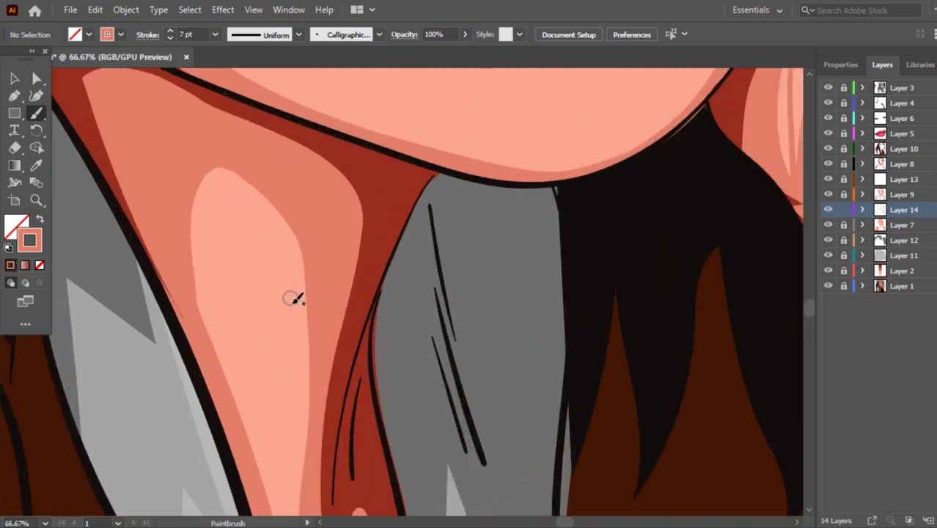
drag(281, 241, 209, 311)
key(ctrl+z)
drag(199, 241, 269, 210)
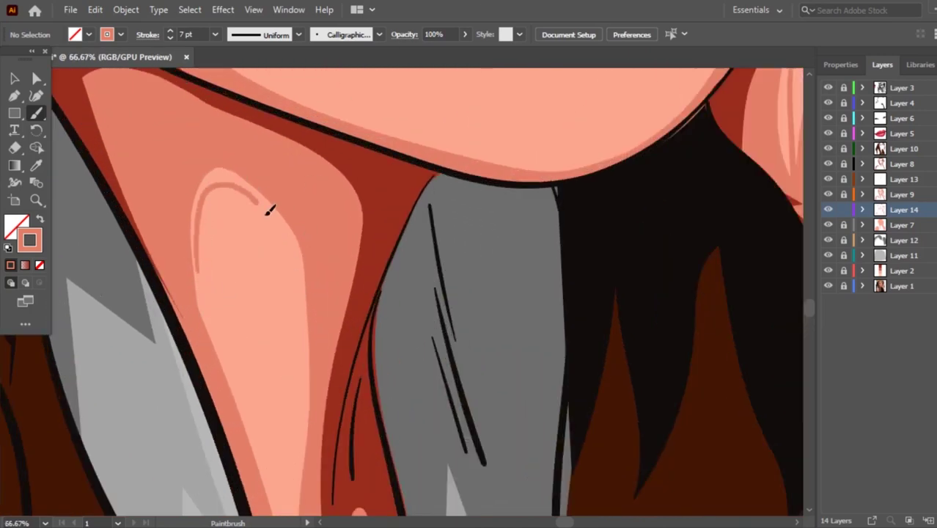
key(ctrl+z)
mouse_move(290, 276)
mouse_down()
mouse_move(203, 309)
mouse_move(301, 320)
mouse_move(220, 333)
mouse_up()
key(ctrl+z)
key(ctrl+z)
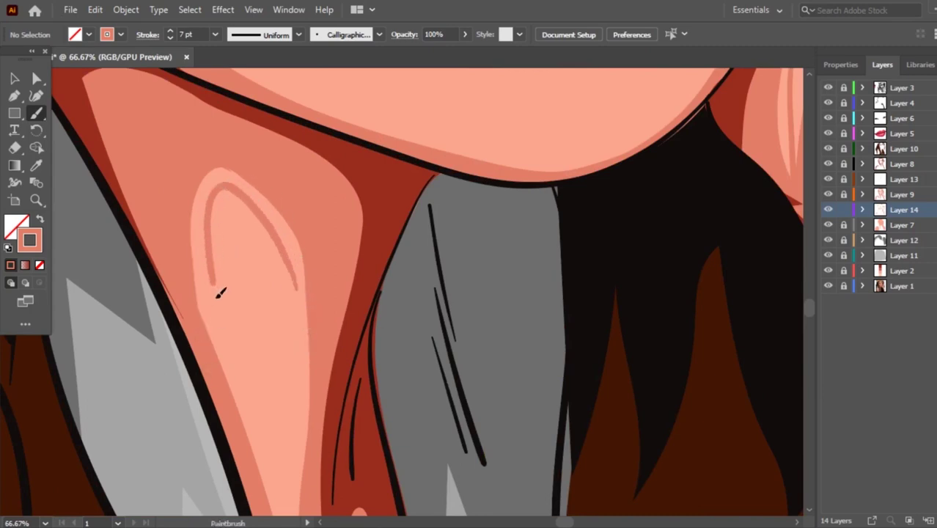
drag(223, 205, 224, 298)
drag(229, 220, 224, 297)
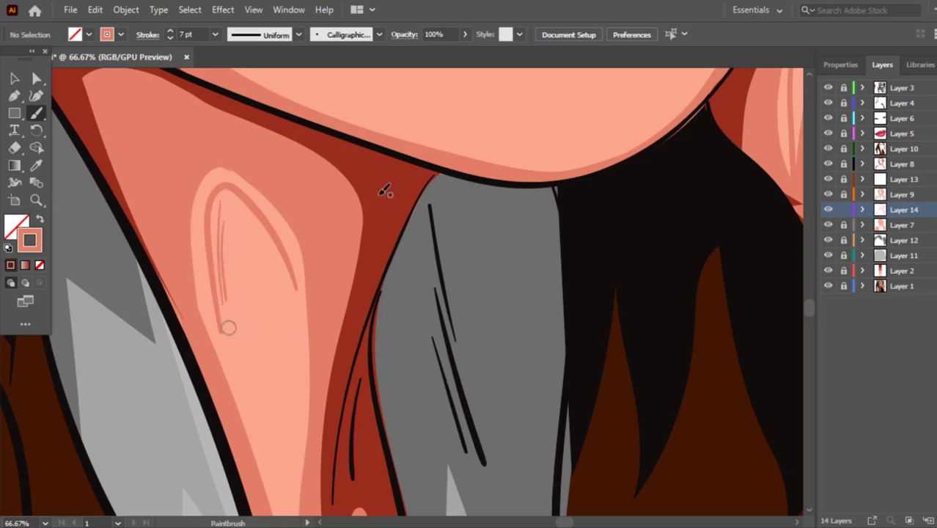
scroll(540, 186, down, 2)
scroll(558, 286, up, 2)
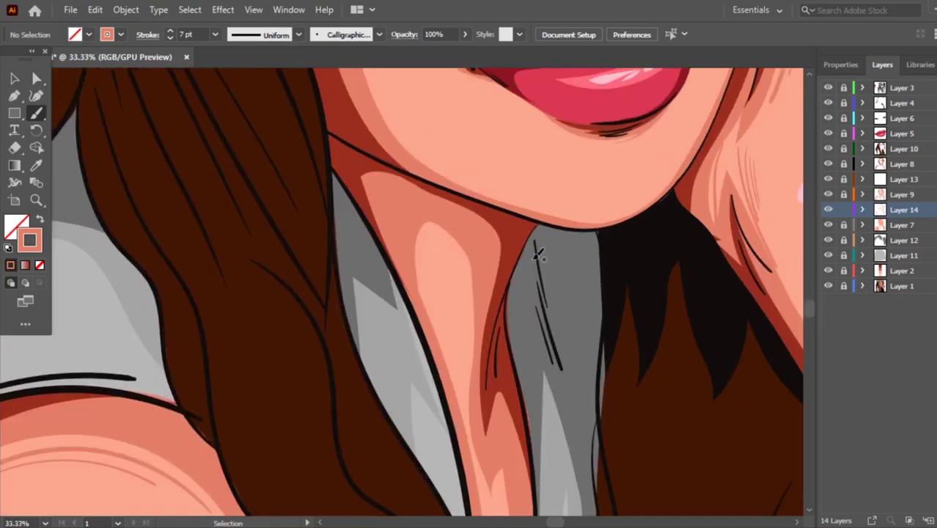
Extend the neck highlight downward and paint a parallel thin line beside it.
scroll(539, 255, up, 2)
drag(372, 225, 365, 311)
drag(372, 199, 359, 306)
scroll(371, 262, down, 3)
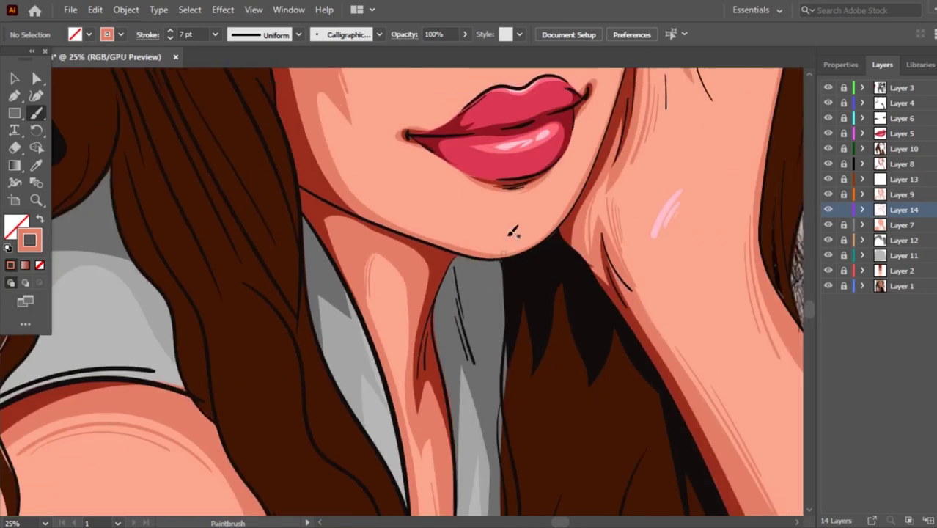
scroll(381, 234, up, 3)
scroll(385, 220, up, 2)
scroll(388, 205, up, 3)
scroll(388, 208, down, 1)
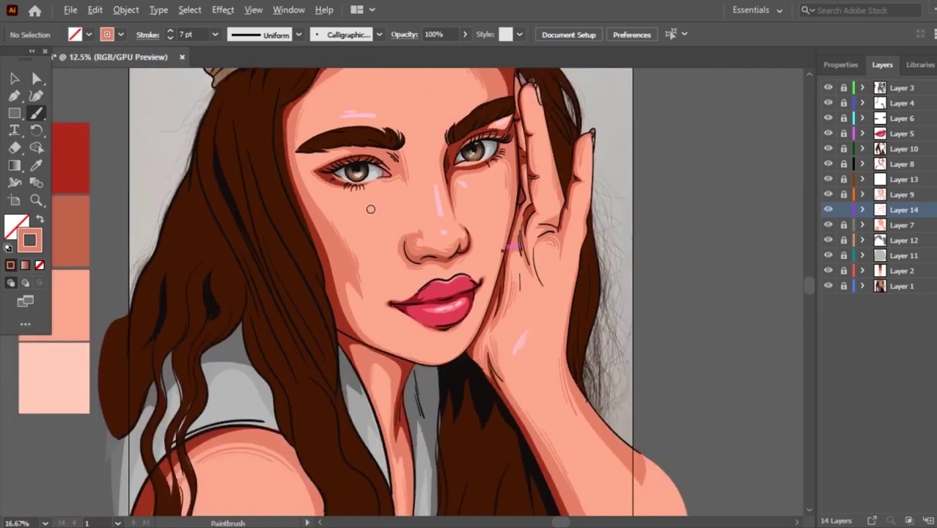
scroll(383, 220, down, 2)
scroll(403, 209, up, 2)
scroll(468, 187, up, 3)
scroll(468, 187, up, 2)
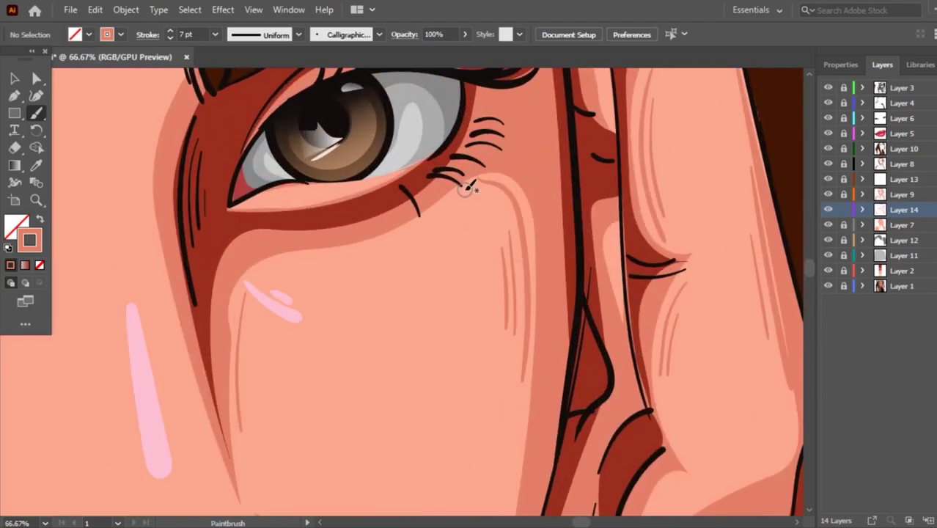
scroll(465, 190, down, 2)
scroll(440, 180, down, 2)
scroll(416, 171, down, 1)
scroll(373, 152, up, 2)
scroll(373, 152, down, 1)
scroll(305, 245, down, 1)
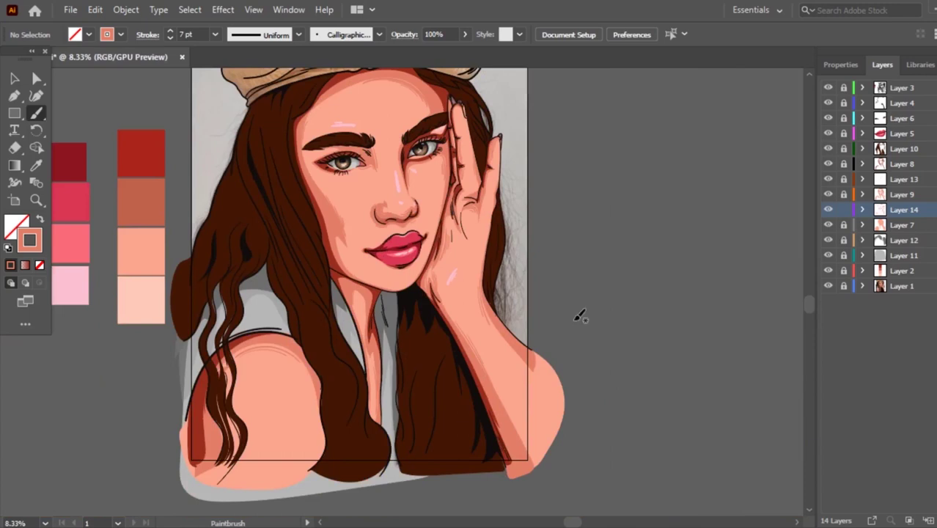
scroll(436, 143, up, 4)
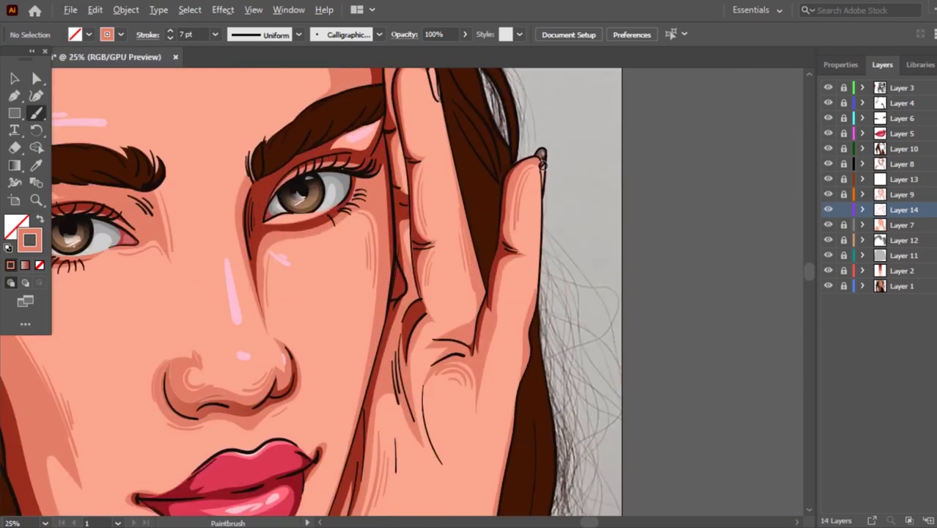
scroll(390, 182, down, 2)
scroll(407, 194, down, 1)
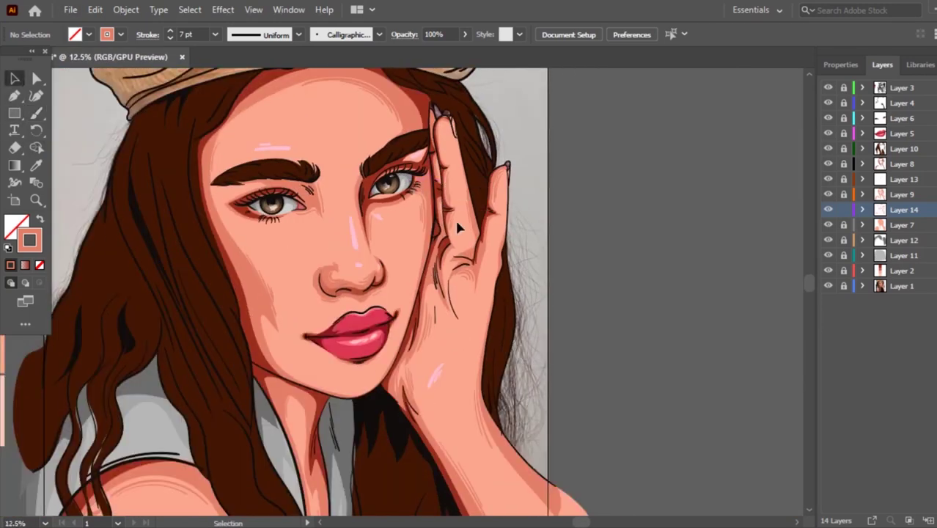
scroll(455, 218, down, 1)
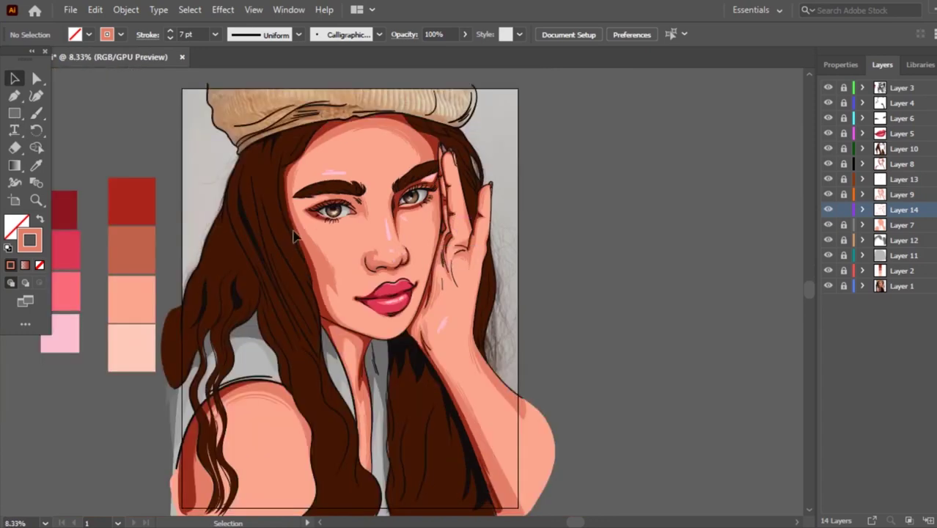
scroll(354, 140, up, 1)
scroll(327, 166, up, 1)
scroll(367, 189, down, 1)
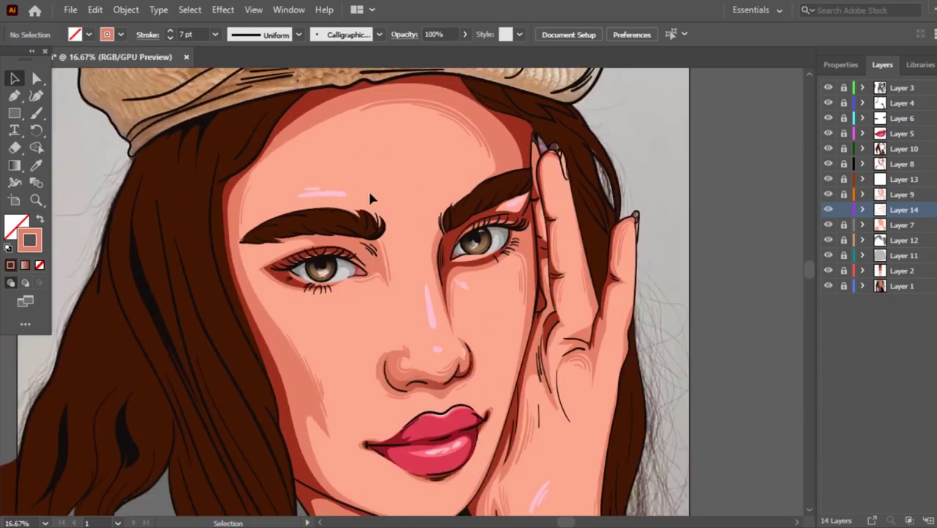
scroll(368, 190, down, 1)
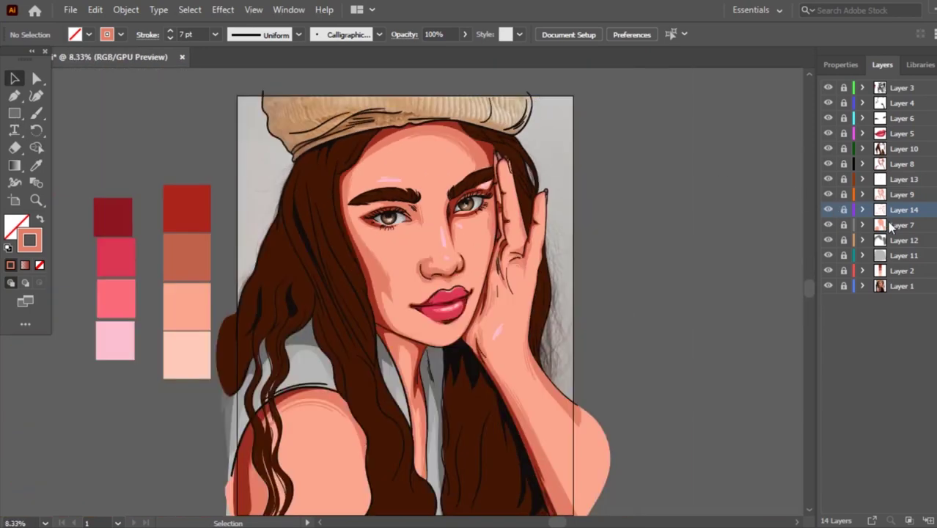
Add a new empty Layer 15 directly above Layer 13.
click(890, 226)
click(886, 199)
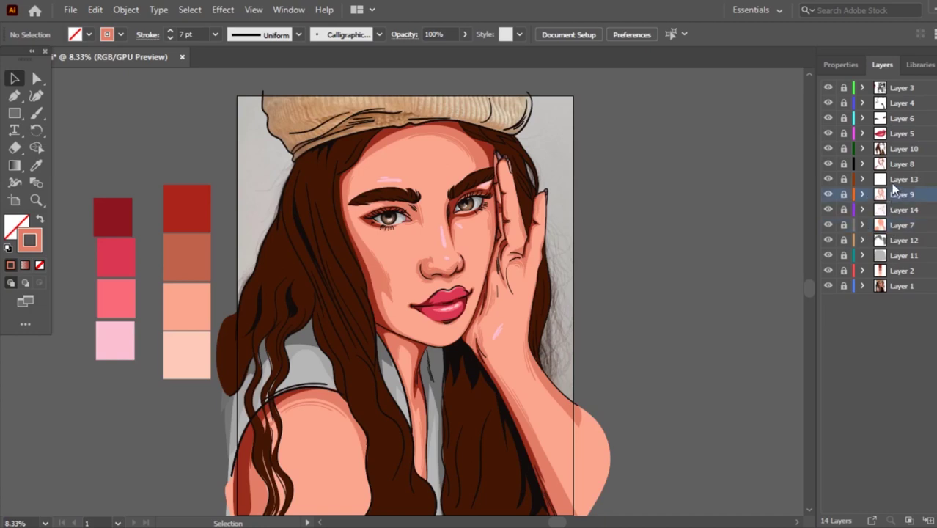
click(892, 182)
key(ctrl+l)
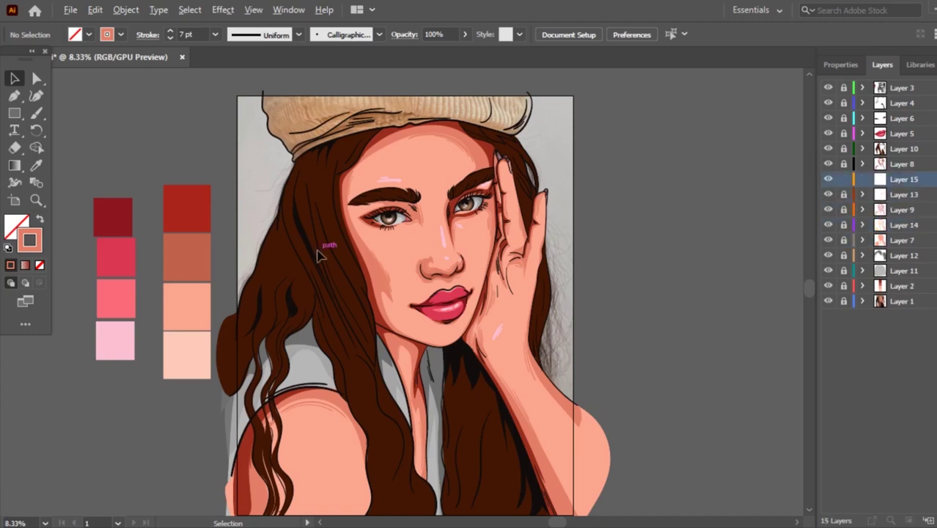
key(ctrl+plus)
key(ctrl+plus)
key(ctrl+plus)
key(i)
scroll(313, 316, up, 2)
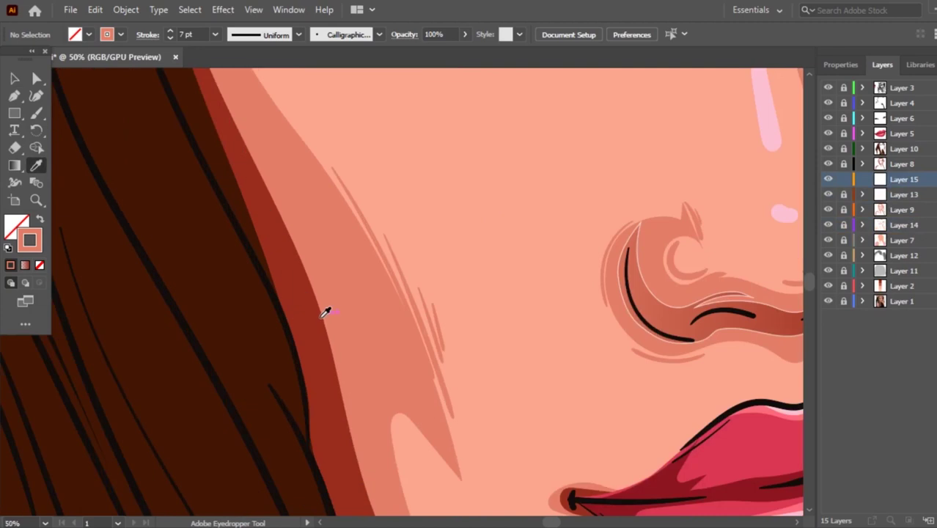
Sample the dark red cheek shadow colour as a 9 pt Paintbrush stroke with no fill.
click(310, 307)
key(b)
drag(296, 203, 337, 330)
key(ctrl+z)
key(shift+x)
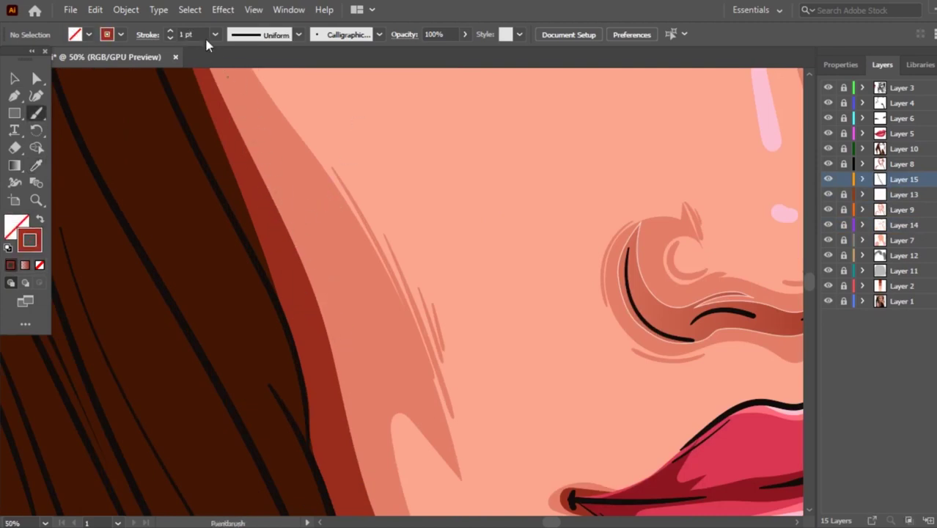
click(215, 34)
click(233, 224)
Paint thin dark-red hatching strokes along the hair edge on the cheek.
drag(283, 170, 335, 296)
key(ctrl+z)
drag(284, 209, 332, 340)
key(ctrl+z)
drag(282, 198, 341, 366)
key(ctrl+z)
drag(257, 139, 324, 293)
drag(266, 154, 324, 293)
drag(240, 111, 307, 255)
drag(266, 141, 297, 229)
key(ctrl+z)
key(ctrl+z)
drag(271, 162, 297, 219)
Add several thin hatching strokes down the neck below the jaw.
key(ctrl+minus)
key(ctrl+minus)
key(ctrl+minus)
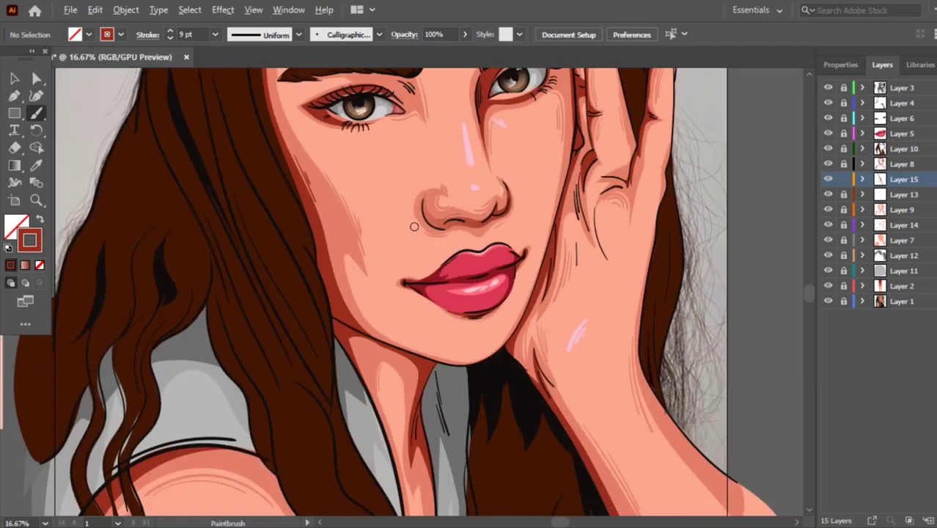
key(ctrl+plus)
key(ctrl+plus)
key(ctrl+plus)
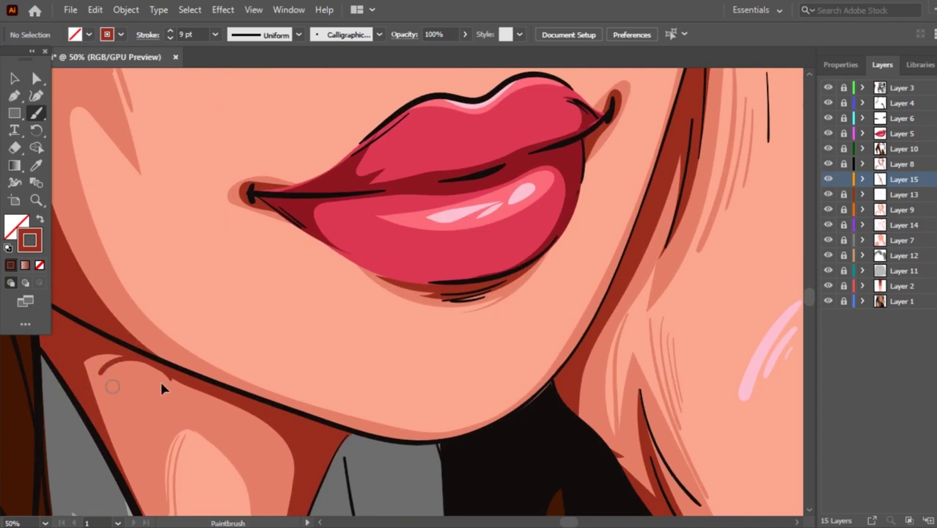
drag(110, 386, 100, 388)
key(ctrl+z)
drag(115, 405, 119, 361)
drag(107, 403, 114, 439)
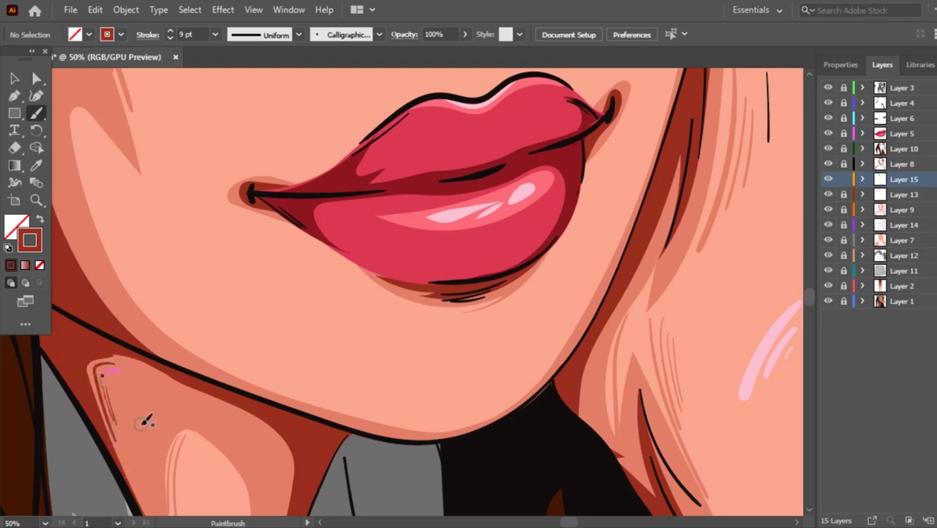
scroll(211, 405, down, 2)
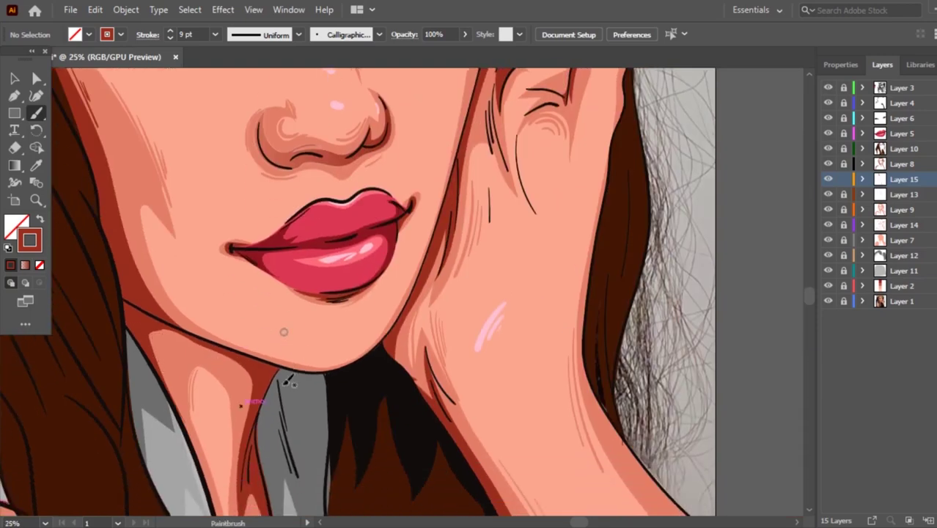
scroll(160, 364, up, 2)
drag(143, 266, 164, 323)
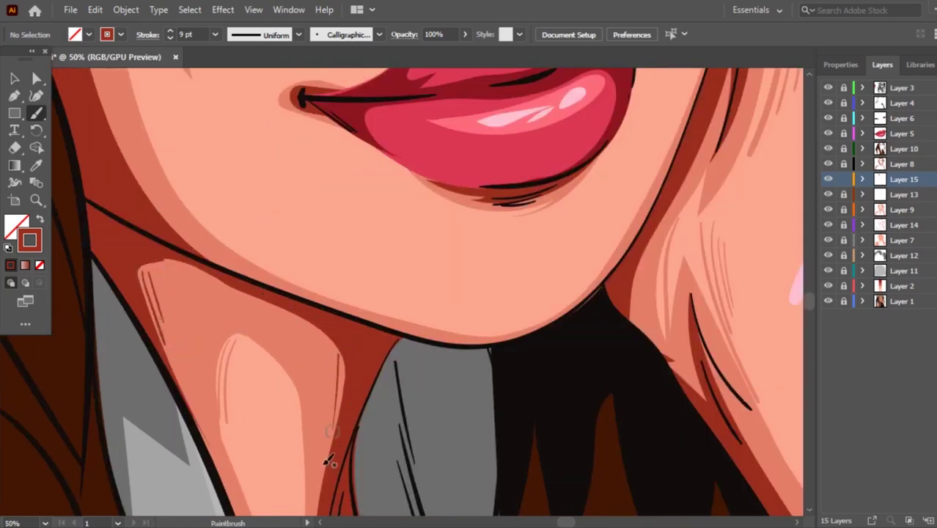
drag(335, 368, 315, 463)
drag(343, 370, 323, 463)
Hatch the inner eye-socket edge, under the lower eyelid and along the upper-lid crease.
key(ctrl+minus)
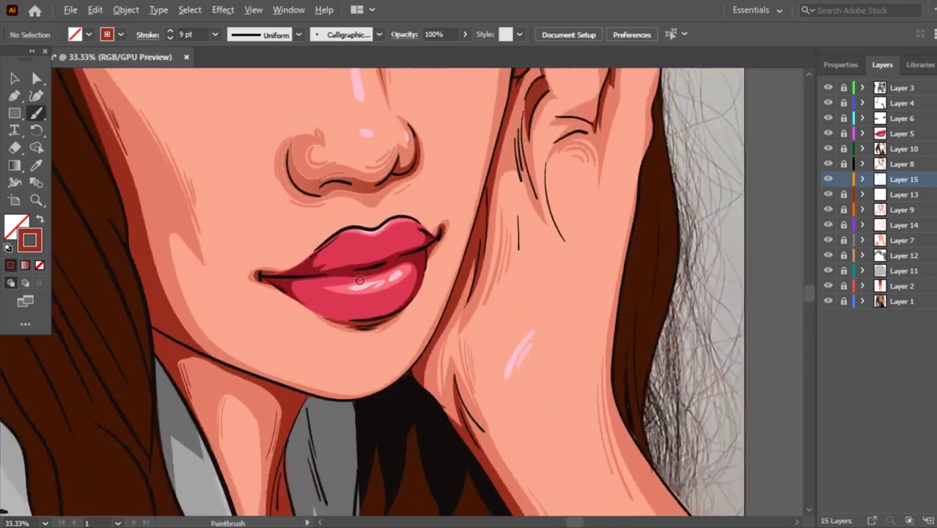
key(ctrl+minus)
key(ctrl+minus)
scroll(371, 205, up, 3)
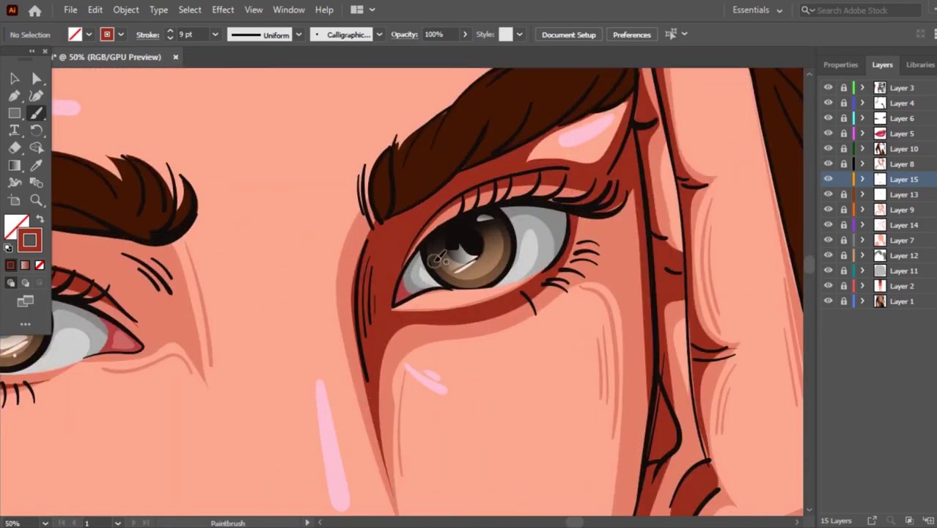
drag(359, 237, 362, 381)
drag(360, 236, 363, 375)
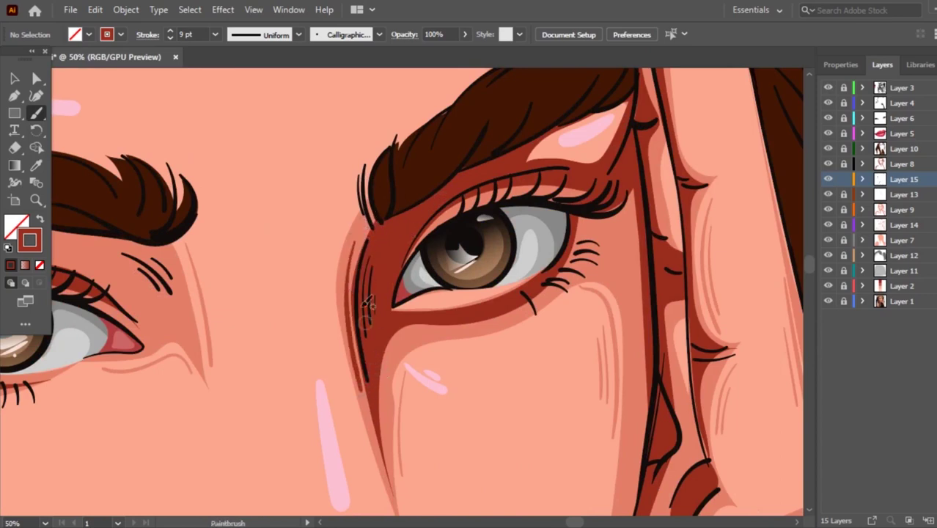
drag(342, 255, 350, 344)
mouse_move(409, 332)
mouse_down()
mouse_move(480, 327)
mouse_move(382, 386)
mouse_up()
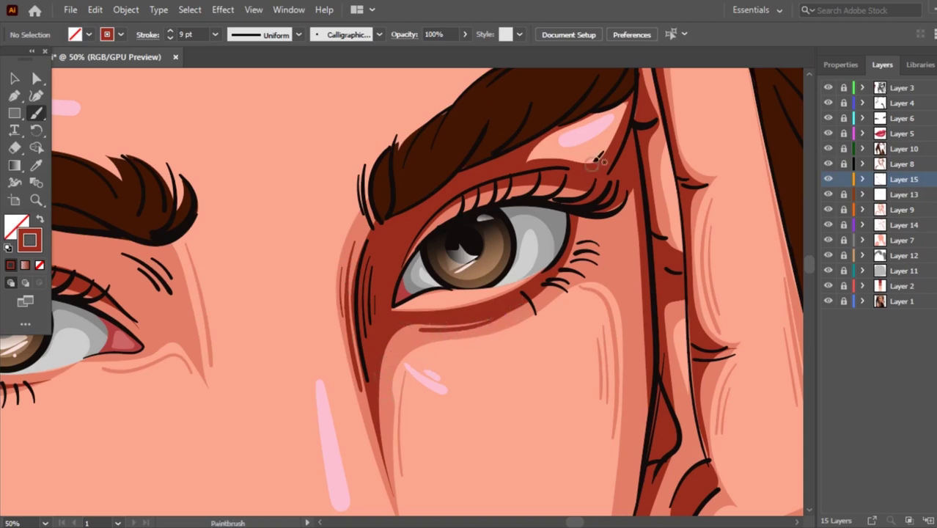
mouse_move(599, 155)
mouse_down()
mouse_move(533, 148)
mouse_move(560, 157)
mouse_up()
key(ctrl+z)
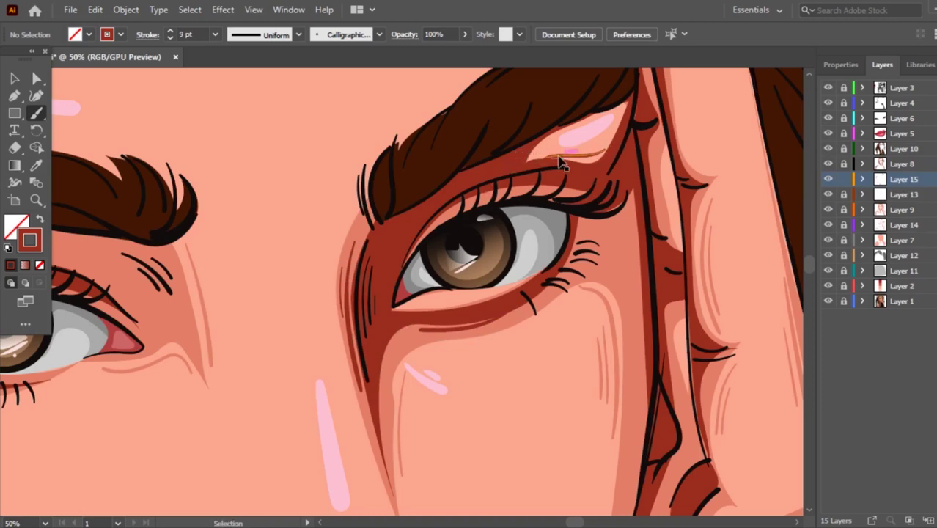
drag(612, 138, 546, 150)
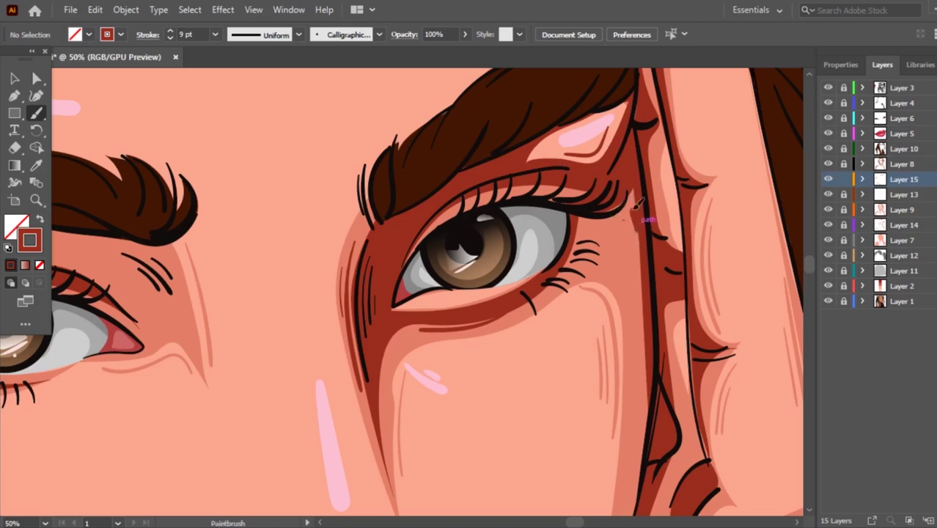
Hatch the shadow beside the hand, its edge, and the left eye's lower lid.
drag(634, 220, 637, 282)
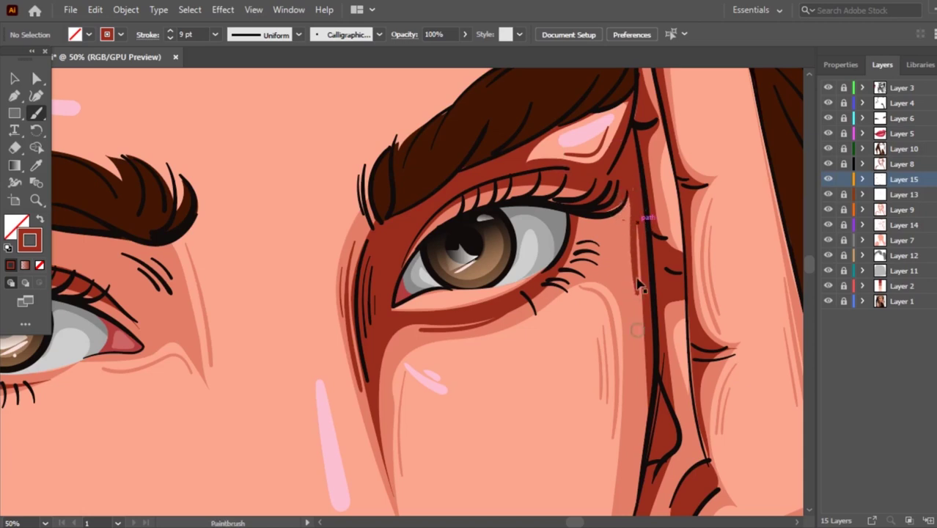
drag(631, 196, 643, 304)
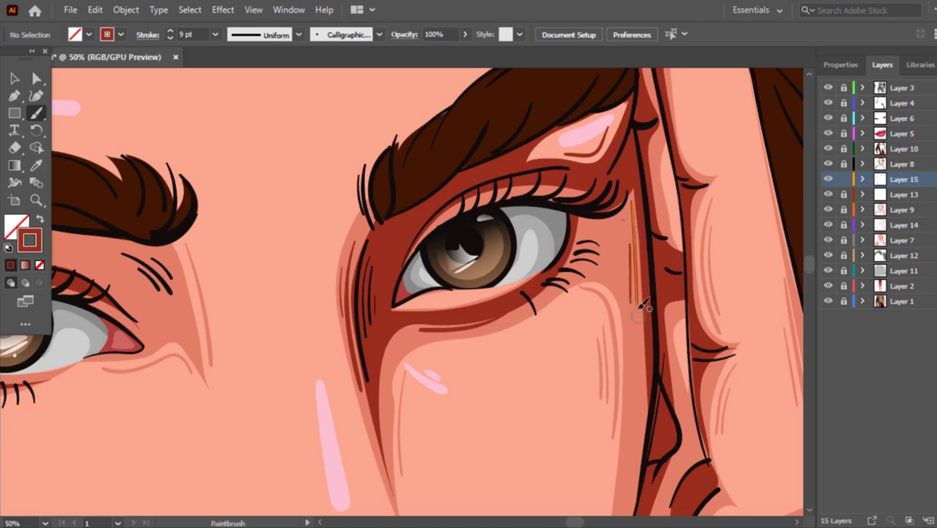
drag(631, 220, 635, 273)
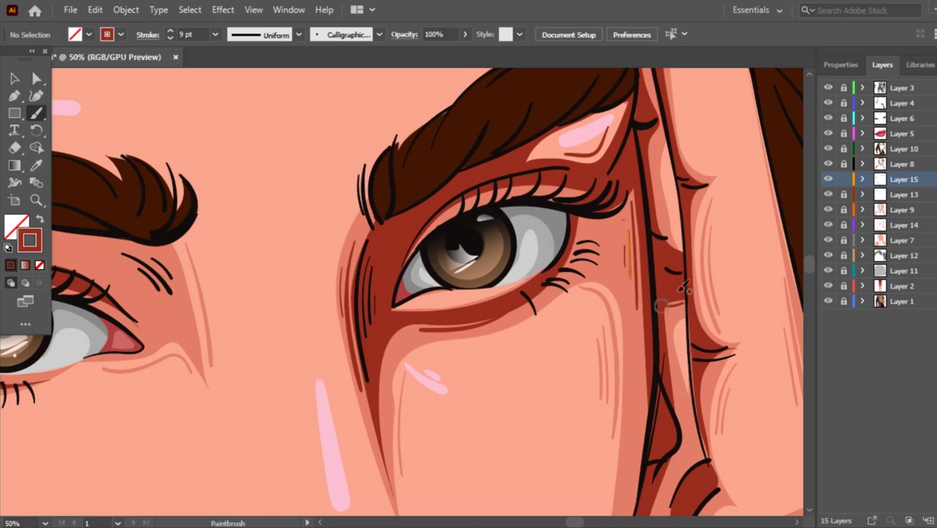
drag(656, 151, 650, 214)
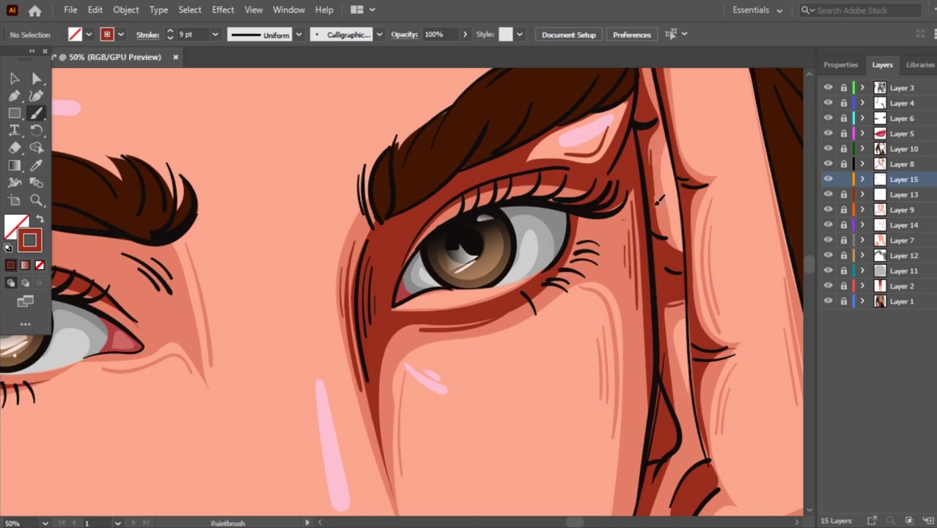
scroll(334, 250, down, 3)
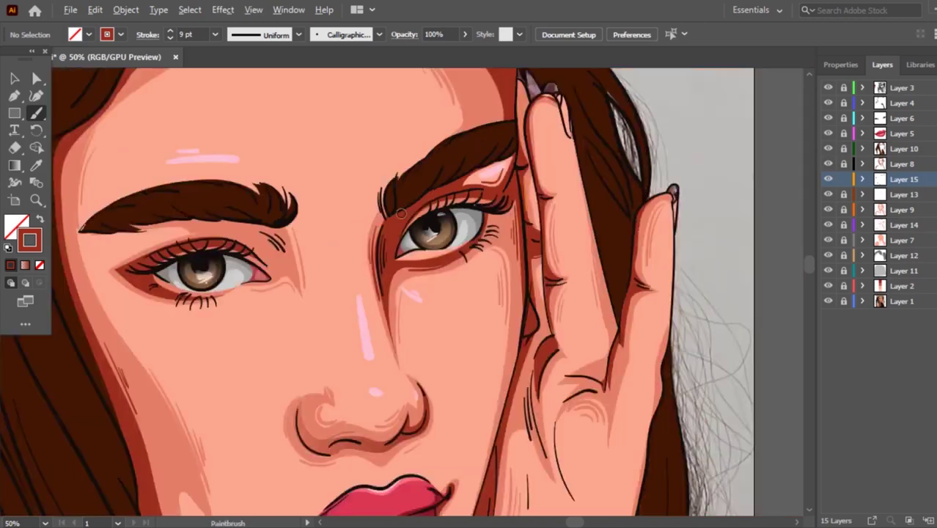
scroll(247, 224, up, 1)
scroll(247, 224, up, 2)
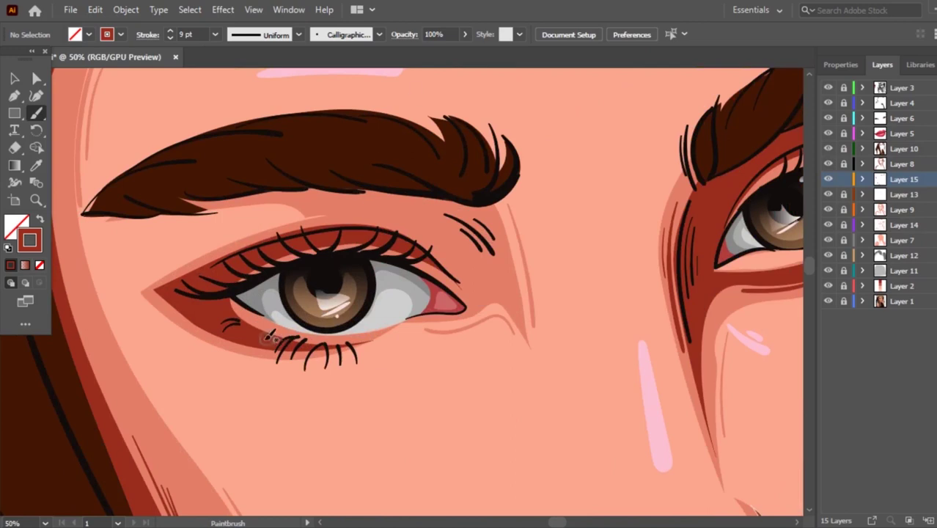
drag(169, 303, 248, 338)
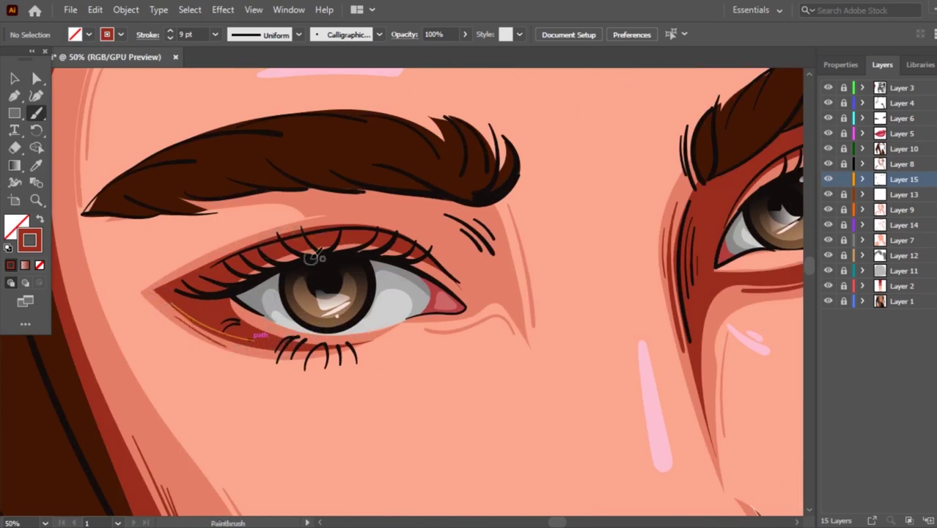
Paint thin strokes down the hair strands falling over the shoulder.
key(ctrl+minus)
key(ctrl+minus)
key(ctrl+minus)
key(ctrl+minus)
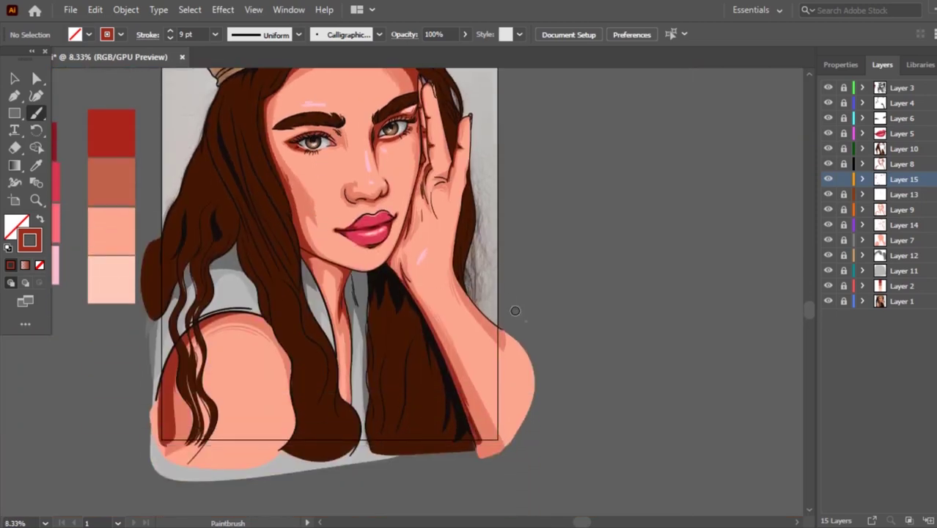
scroll(146, 407, up, 3)
scroll(145, 408, up, 2)
drag(248, 258, 209, 408)
drag(242, 299, 223, 437)
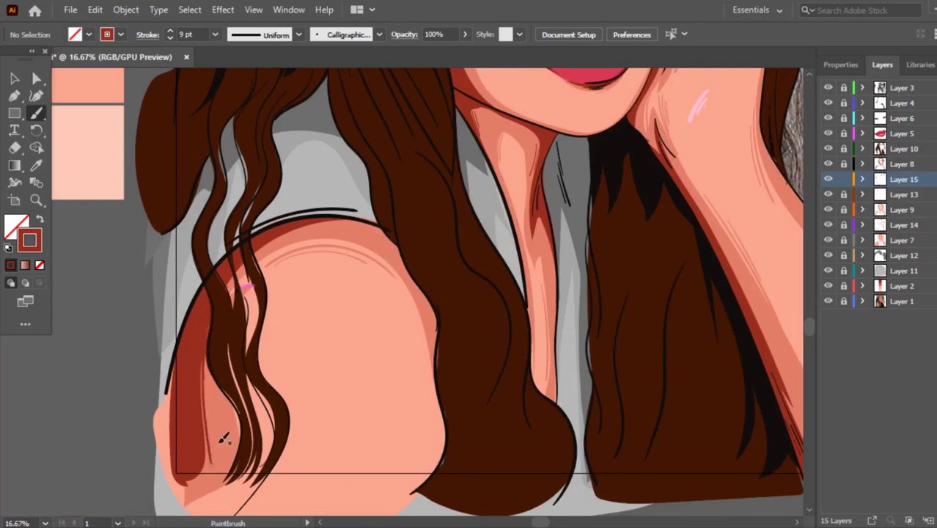
drag(213, 343, 218, 407)
drag(215, 372, 212, 380)
key(ctrl+z)
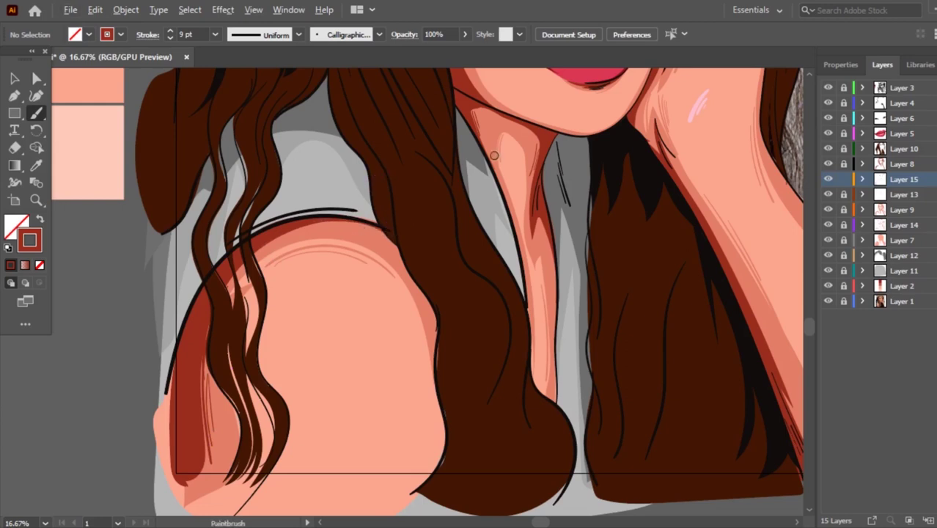
Add a short hatch stroke along the forehead hairline under the hat brim.
scroll(380, 173, down, 2)
scroll(669, 195, up, 2)
scroll(498, 183, up, 4)
scroll(455, 205, up, 3)
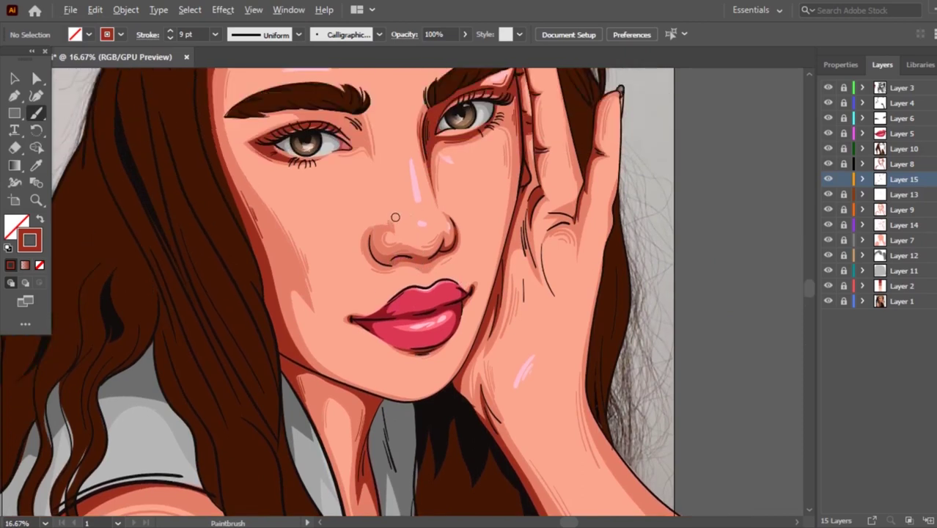
scroll(407, 230, up, 1)
scroll(408, 229, down, 2)
scroll(410, 174, up, 1)
scroll(410, 174, up, 1)
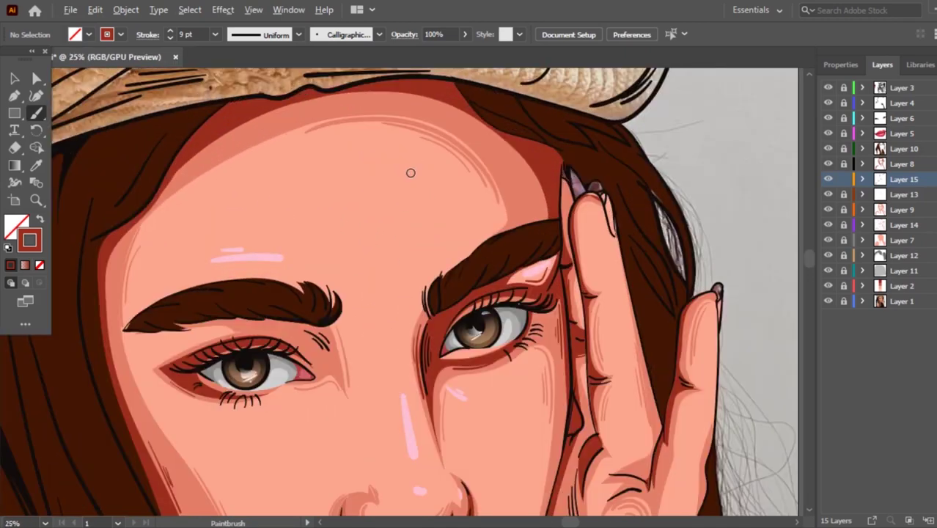
scroll(412, 168, down, 1)
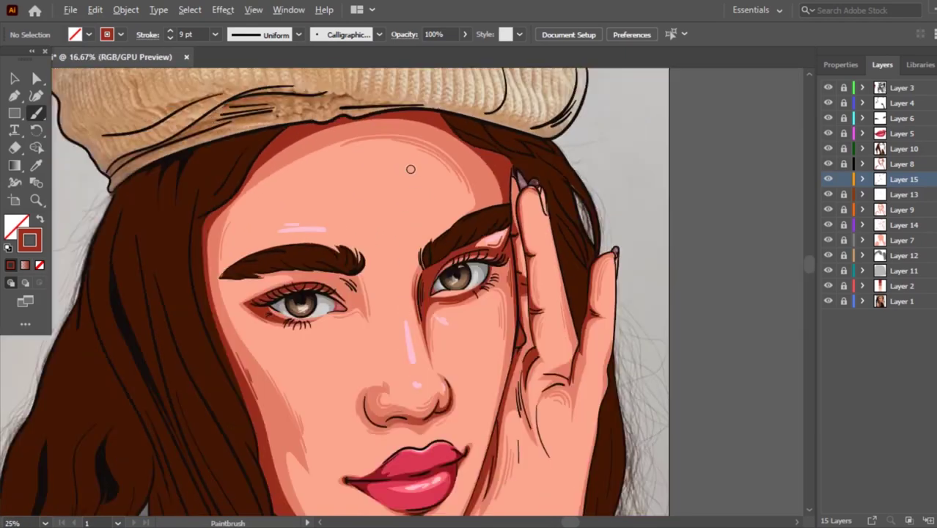
scroll(319, 146, up, 1)
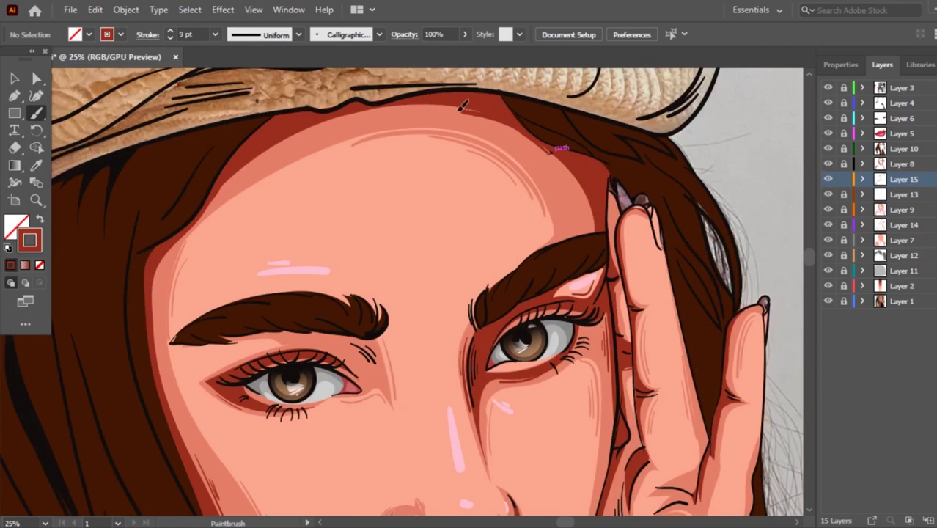
mouse_move(527, 135)
mouse_down()
mouse_move(495, 112)
mouse_move(513, 141)
mouse_up()
key(ctrl+minus)
key(ctrl+minus)
key(v)
key(ctrl+minus)
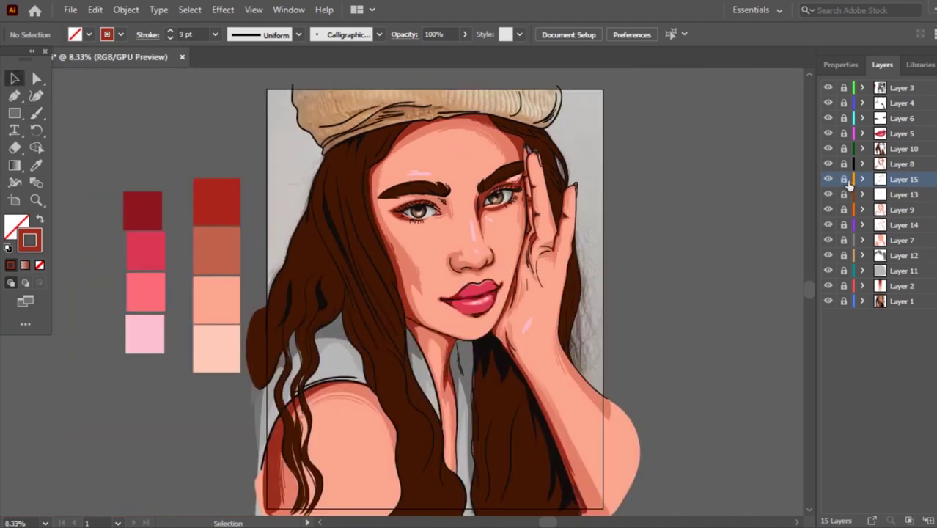
double_click(913, 182)
text(6)
click(907, 229)
double_click(907, 227)
text(6)
key(Return)
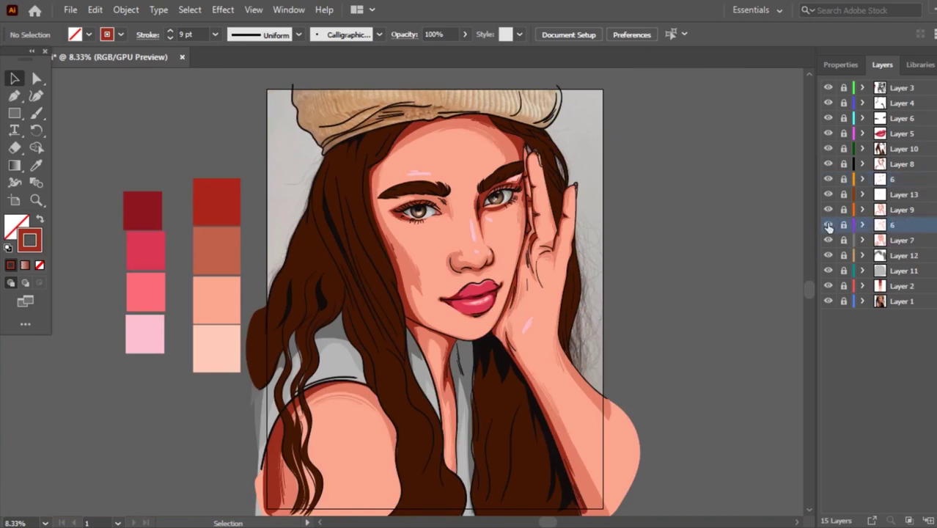
scroll(491, 271, up, 1)
scroll(491, 271, up, 1)
scroll(491, 271, up, 1)
scroll(387, 247, up, 1)
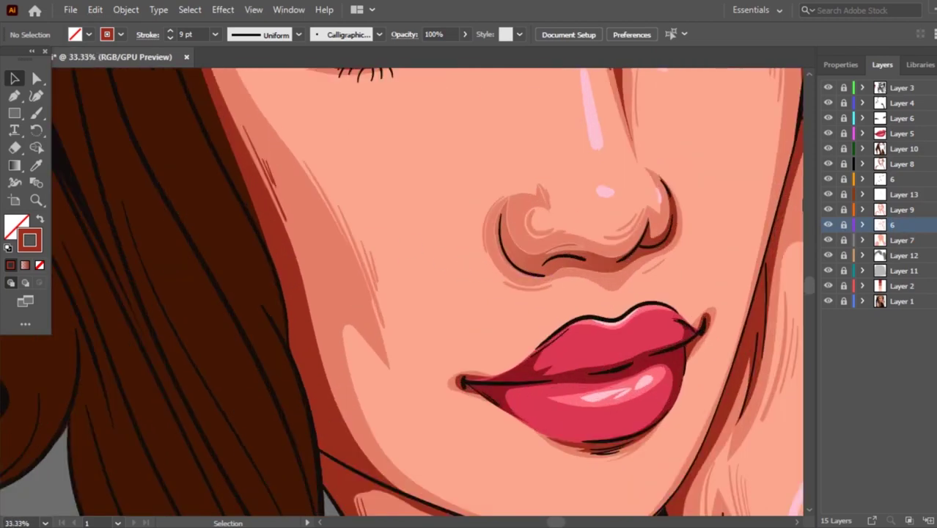
key(i)
click(377, 270)
key(v)
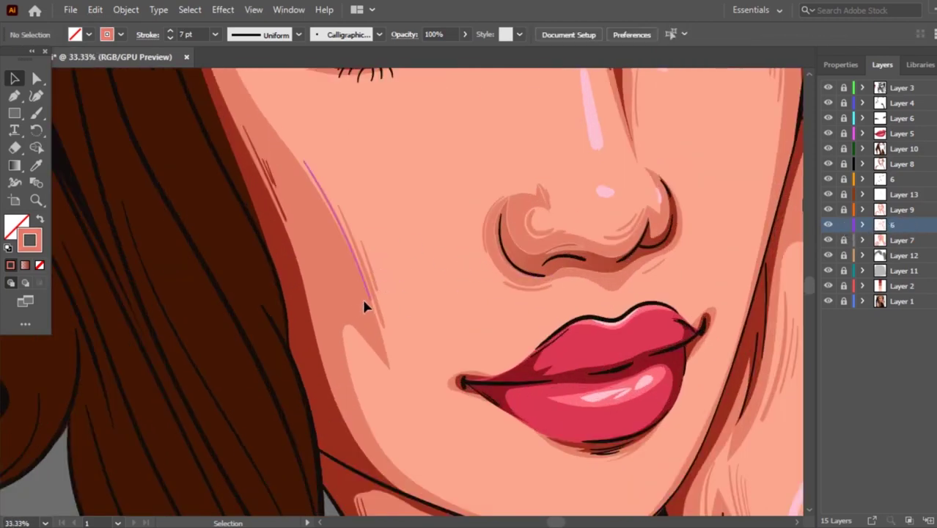
scroll(354, 297, down, 1)
scroll(461, 272, down, 2)
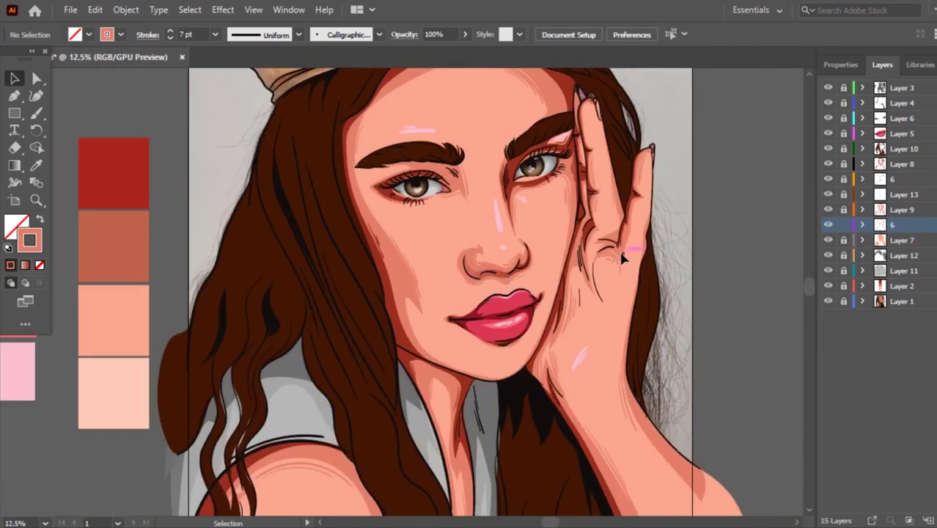
scroll(621, 252, down, 1)
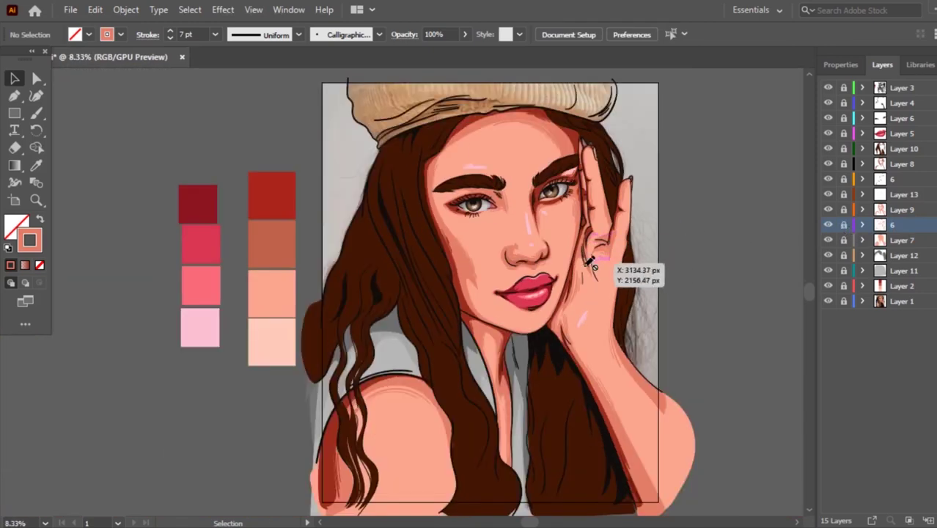
scroll(689, 220, down, 1)
scroll(536, 200, up, 2)
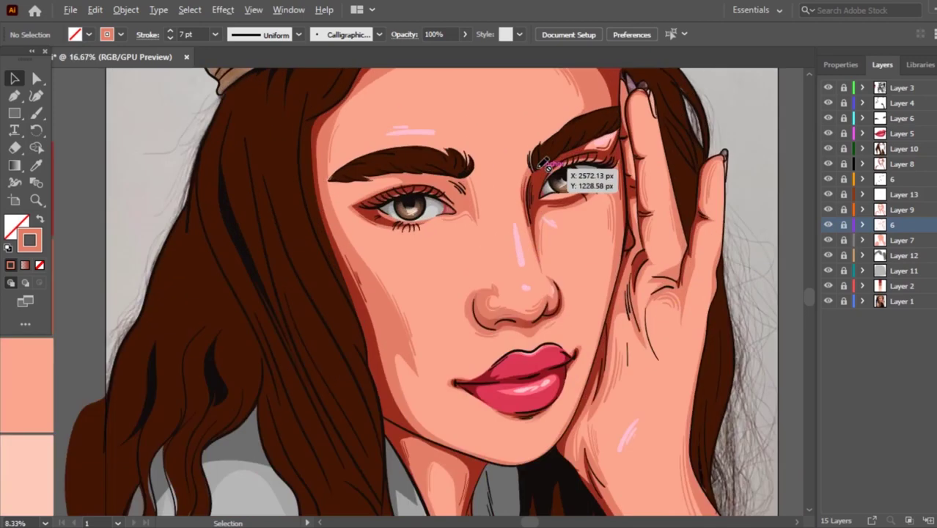
scroll(461, 150, down, 2)
scroll(532, 285, up, 1)
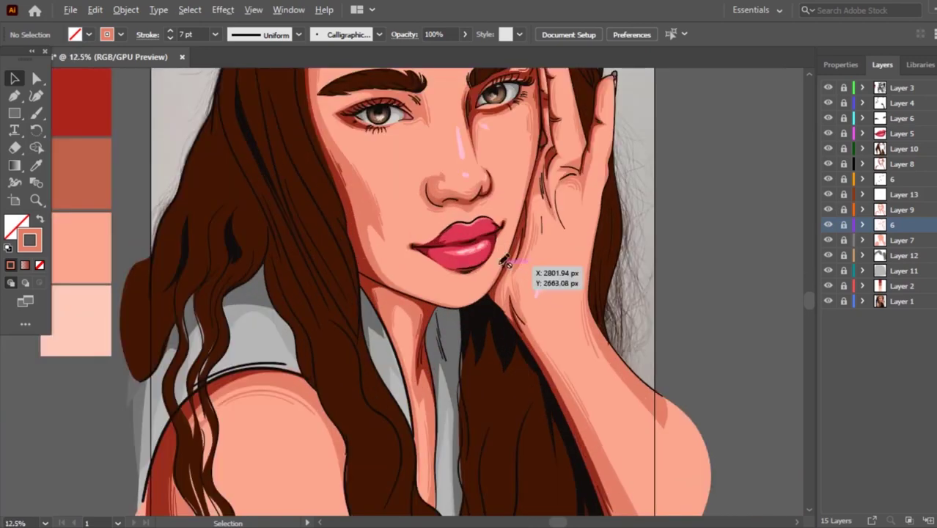
scroll(484, 213, down, 1)
scroll(480, 205, up, 2)
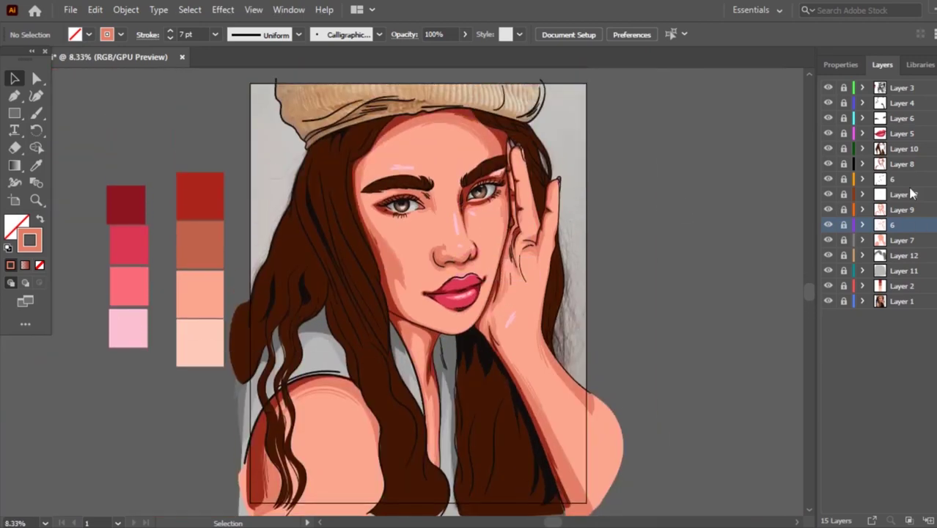
click(910, 150)
Add a new layer above Layer 10, hide Layer 10, and switch to the Pencil tool.
key(ctrl+l)
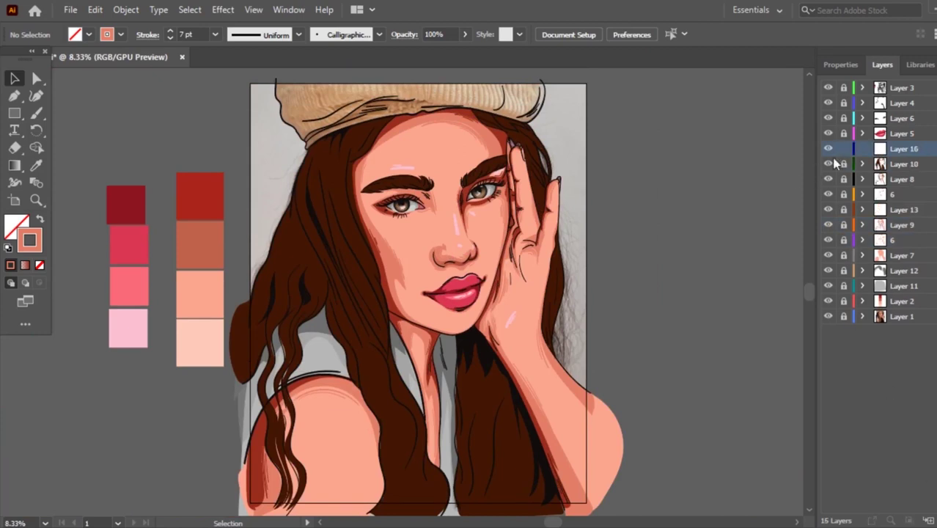
click(828, 164)
scroll(333, 207, up, 2)
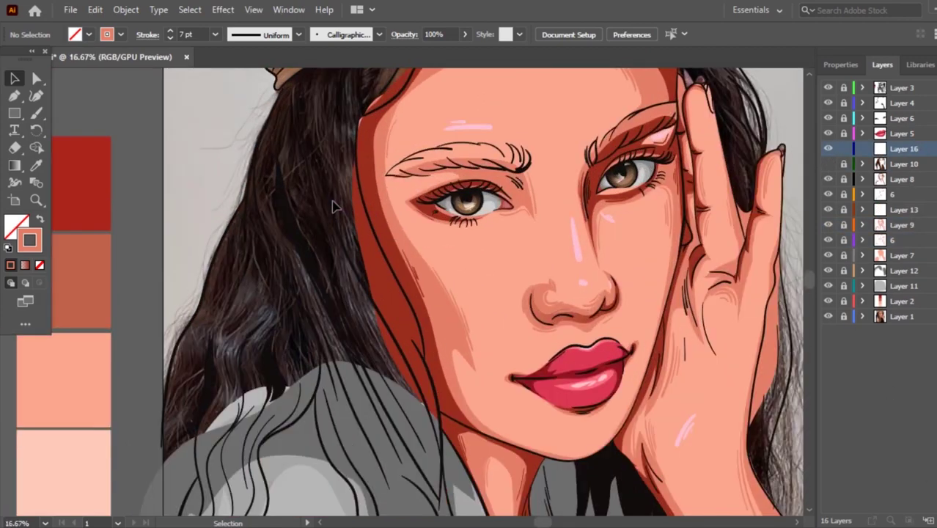
scroll(333, 206, down, 1)
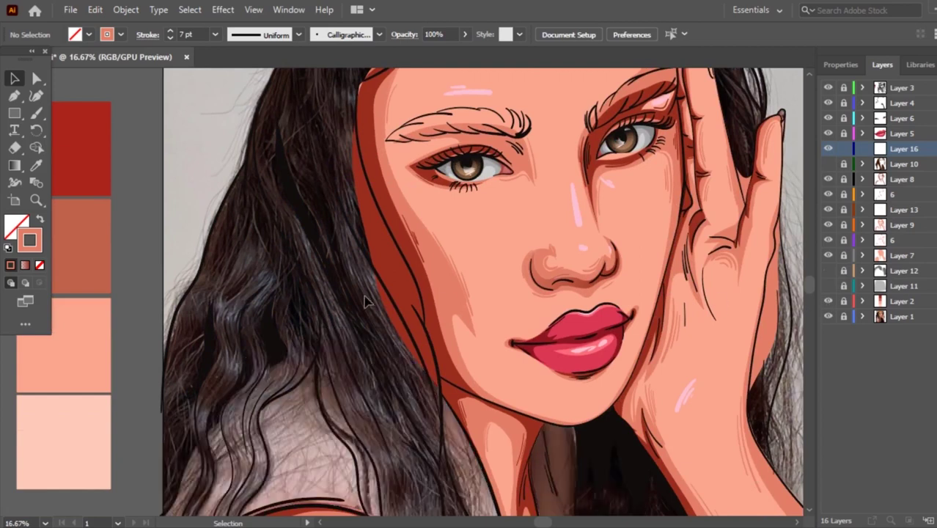
scroll(359, 268, down, 1)
scroll(355, 253, up, 1)
key(b)
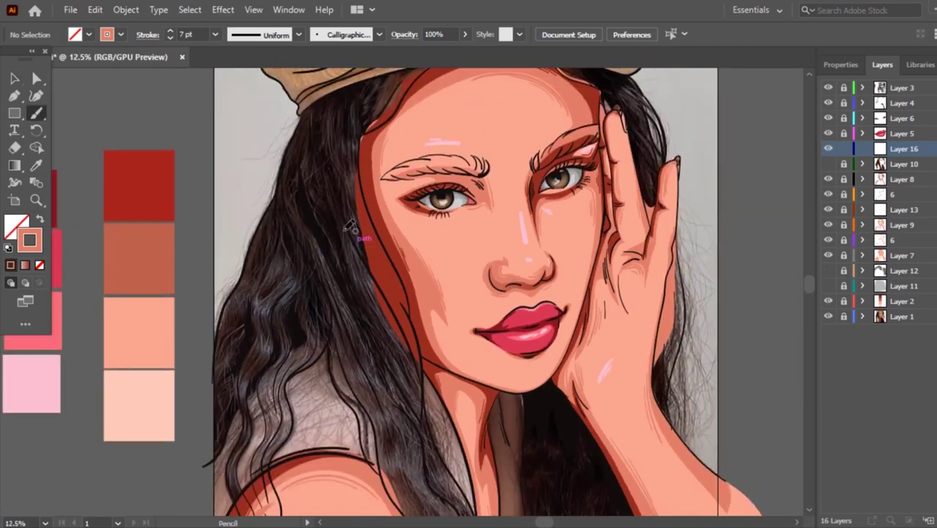
scroll(367, 206, up, 1)
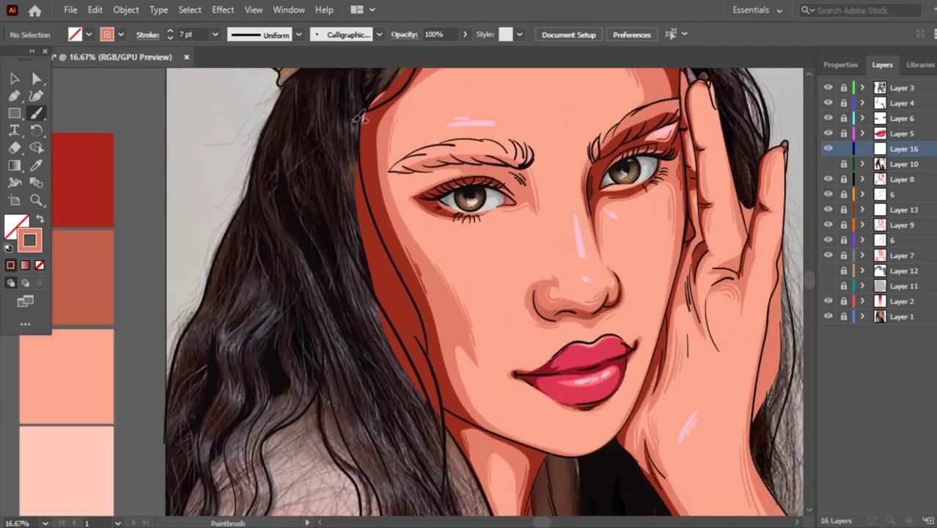
key(n)
Draw a highlight strand along the hair edge by the cheek, undoing a stray stroke.
drag(361, 167, 408, 303)
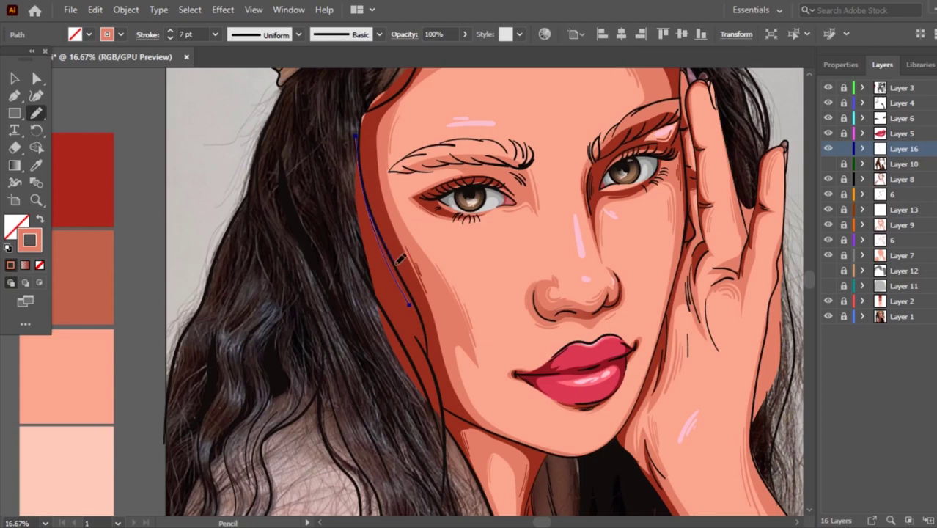
drag(419, 300, 426, 323)
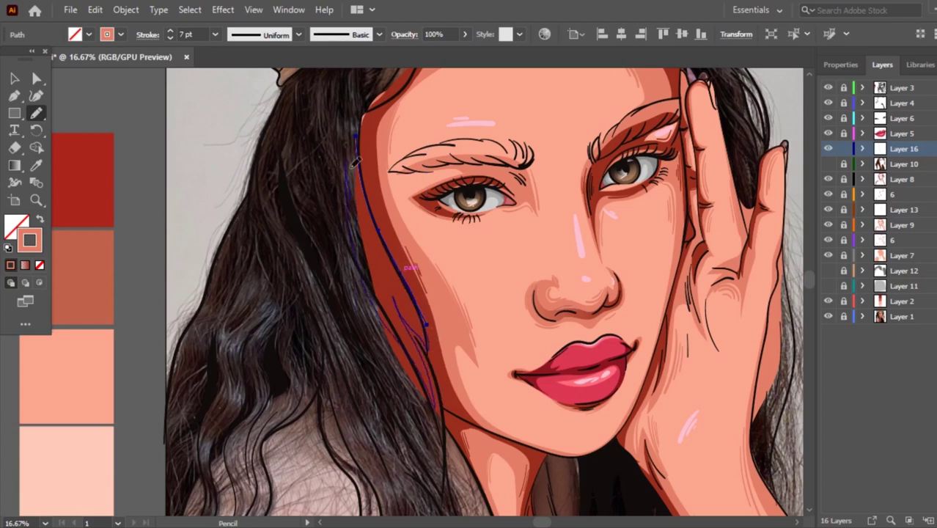
drag(360, 117, 368, 141)
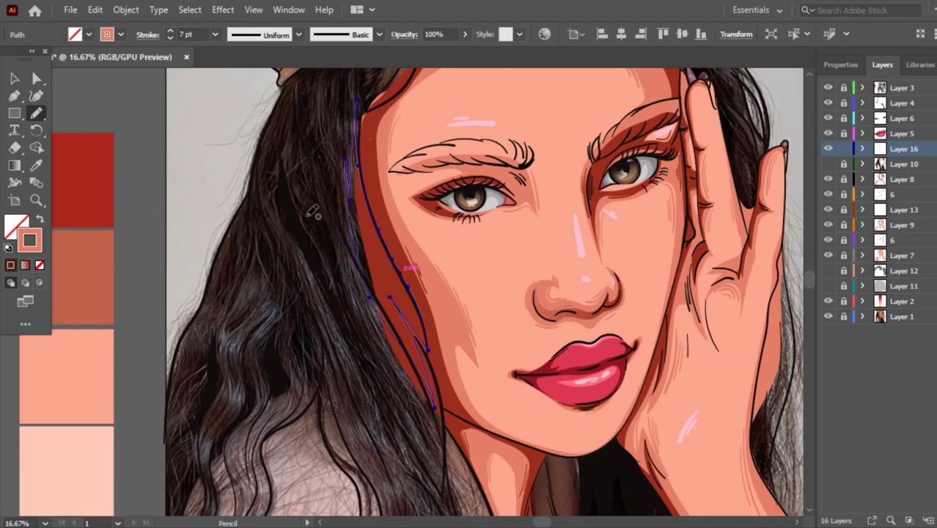
key(ctrl)
scroll(320, 287, down, 2)
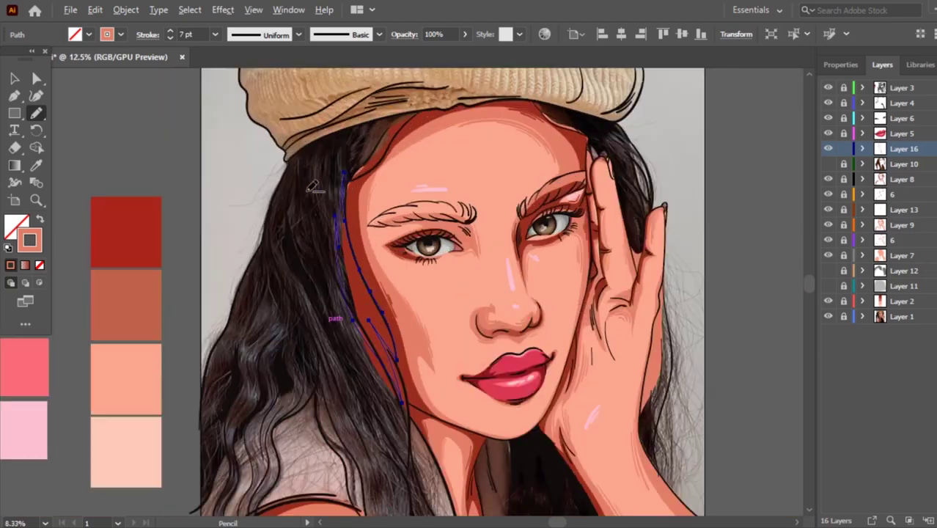
scroll(286, 189, up, 4)
drag(317, 134, 307, 194)
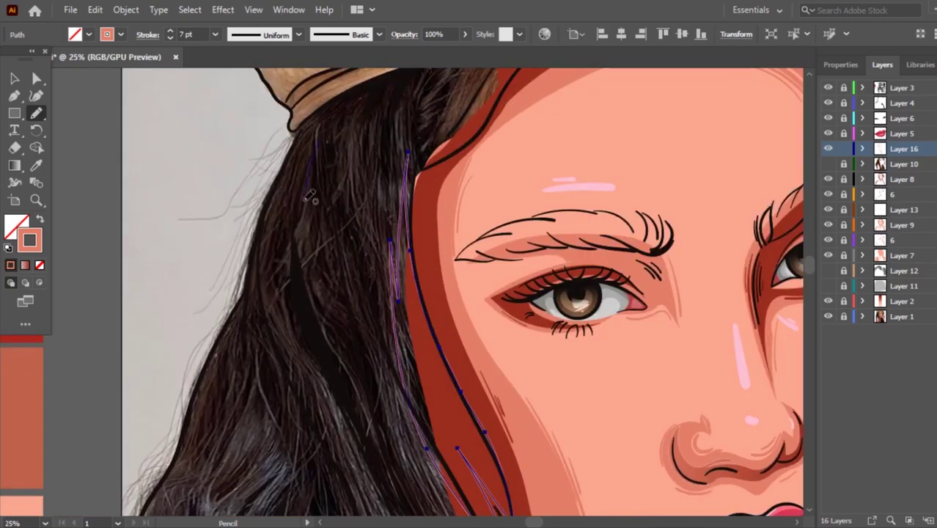
mouse_move(328, 351)
mouse_down()
mouse_move(355, 417)
mouse_move(337, 218)
mouse_move(359, 336)
mouse_up()
key(ctrl+z)
Draw a long strand from below the hat down the left hair to the shoulder.
drag(307, 161, 344, 119)
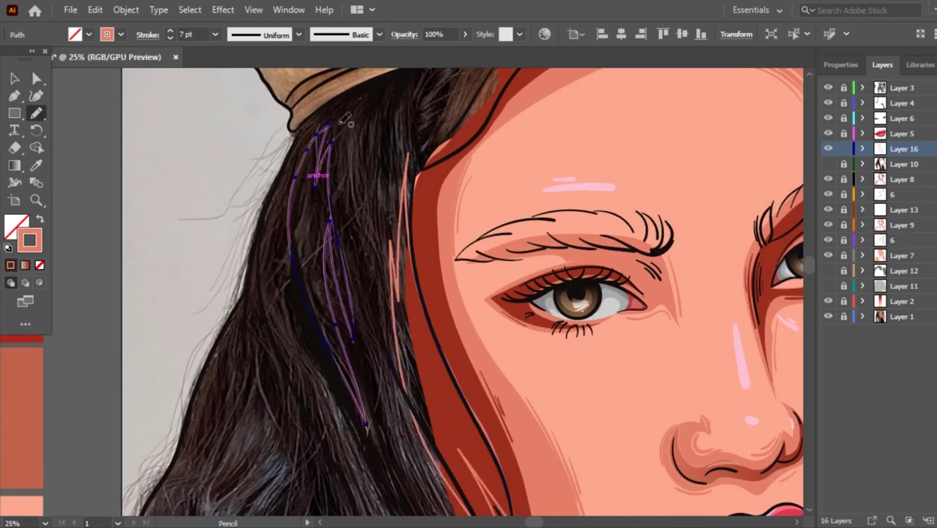
scroll(345, 121, down, 2)
scroll(324, 252, up, 1)
scroll(299, 256, down, 2)
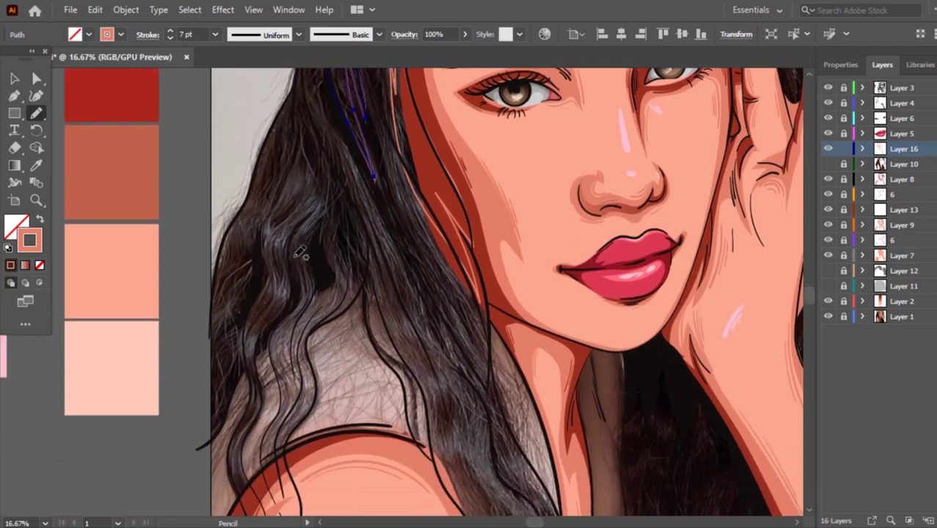
drag(295, 151, 269, 270)
key(ctrl+z)
mouse_move(300, 153)
mouse_down()
mouse_move(261, 252)
mouse_move(249, 371)
mouse_up()
drag(252, 408, 254, 515)
scroll(258, 504, down, 5)
scroll(288, 466, down, 1)
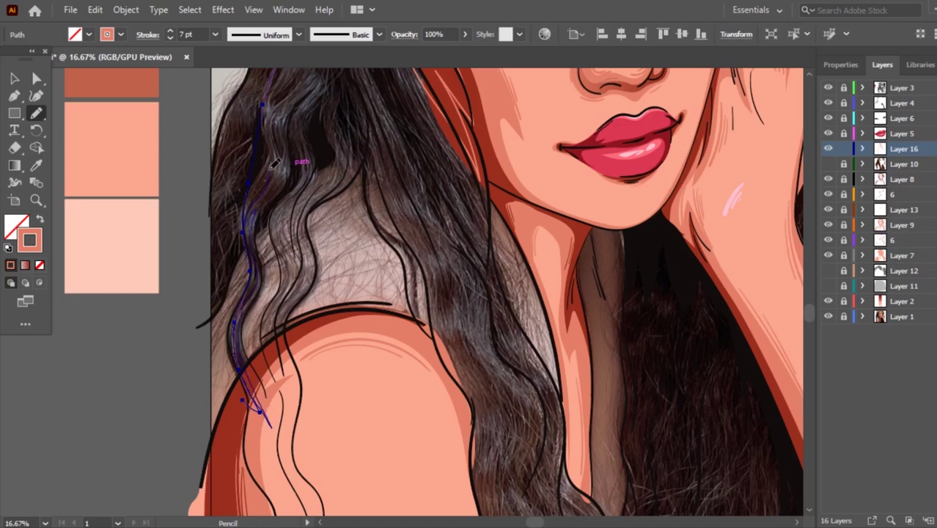
Add looping strands up to the top of the hair along the highlight.
key(ctrl+a)
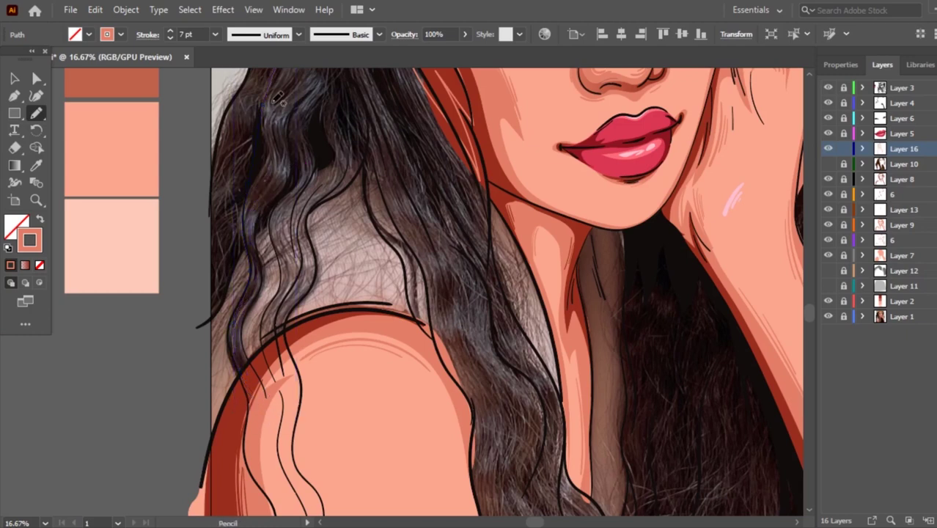
scroll(282, 98, up, 1)
alt+scroll(266, 147, up, 2)
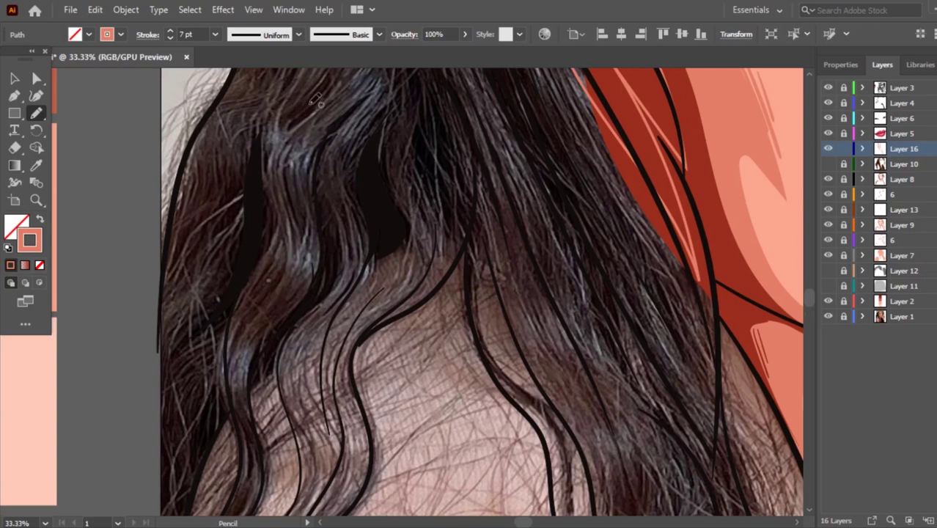
mouse_move(283, 83)
mouse_down()
mouse_move(278, 268)
mouse_move(323, 139)
mouse_up()
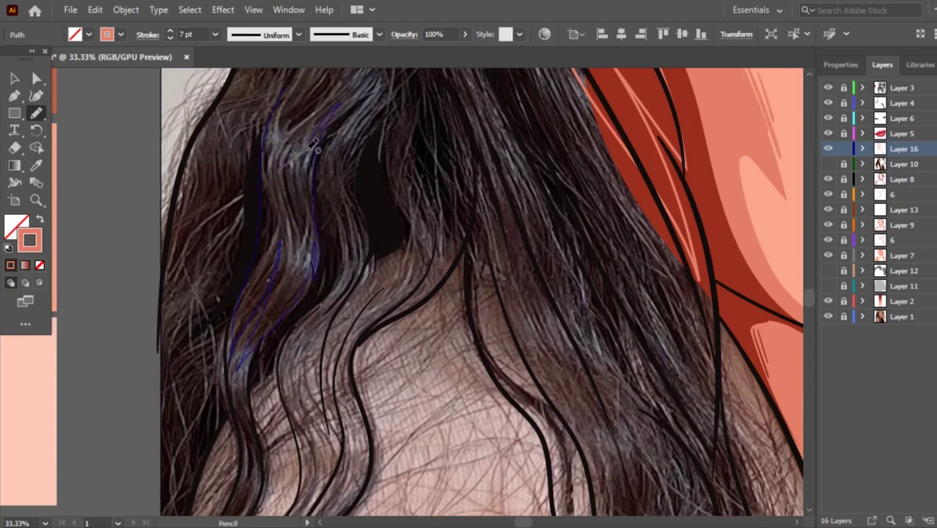
drag(322, 140, 319, 73)
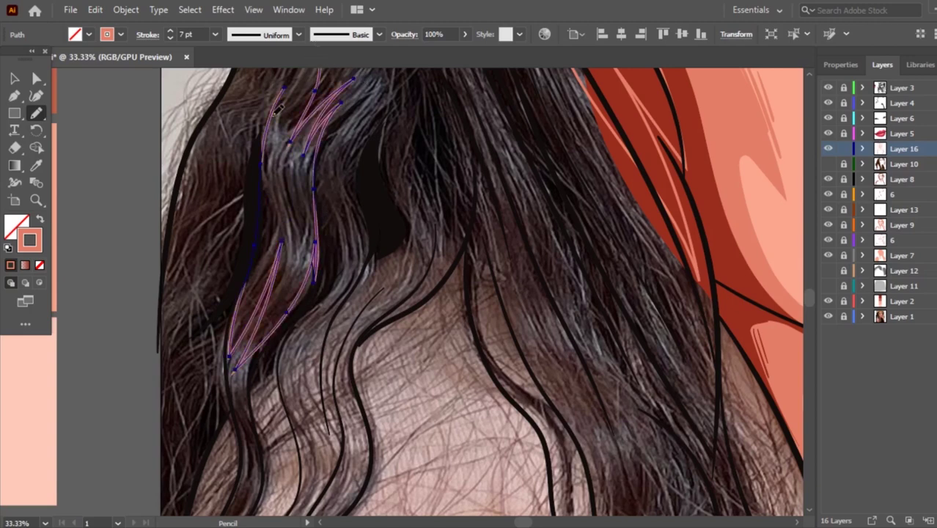
scroll(279, 110, up, 3)
scroll(289, 124, up, 2)
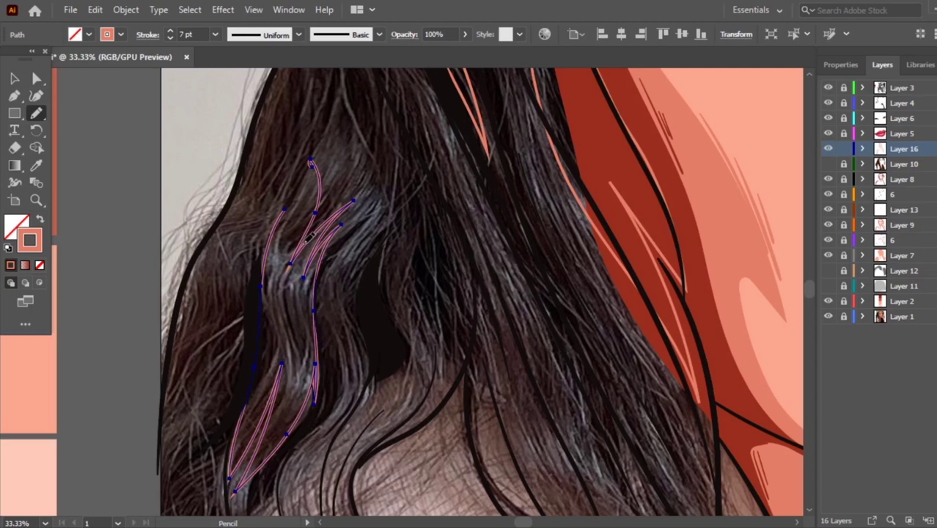
drag(290, 267, 295, 375)
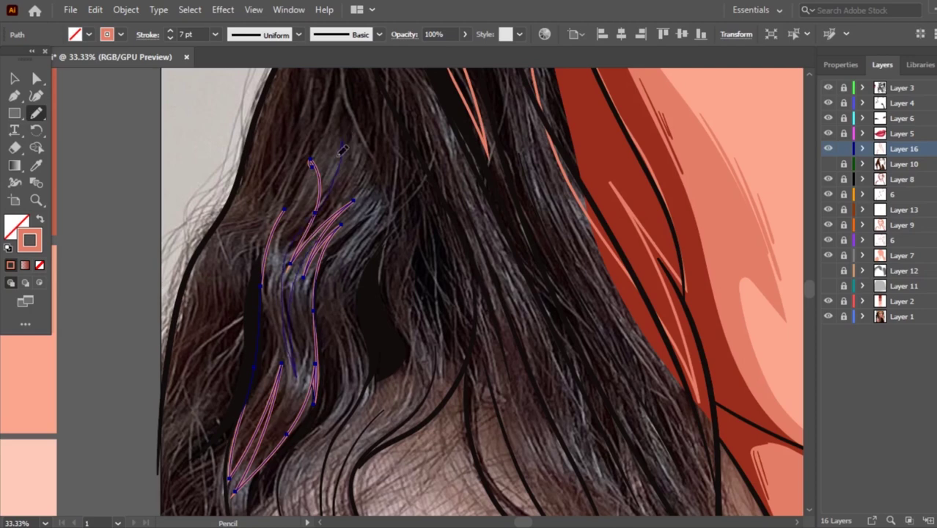
key(ctrl+z)
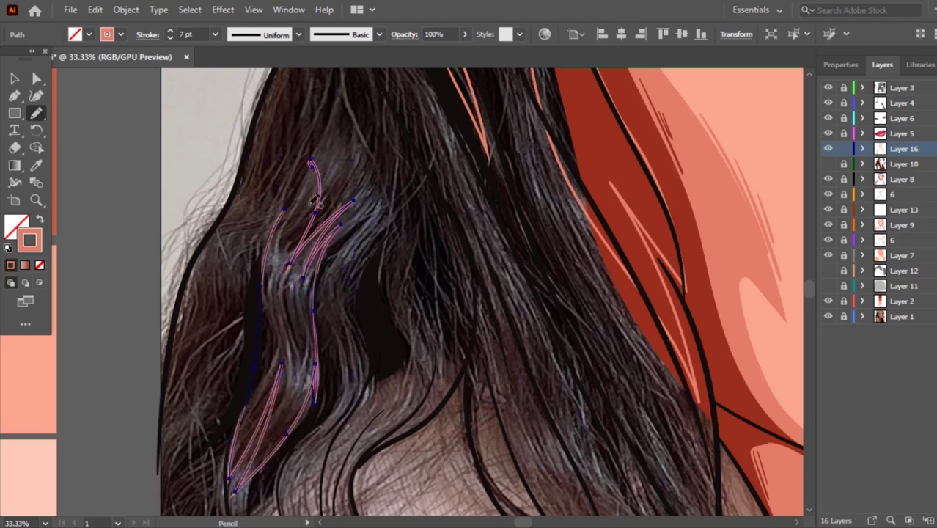
drag(323, 181, 335, 77)
drag(267, 287, 263, 289)
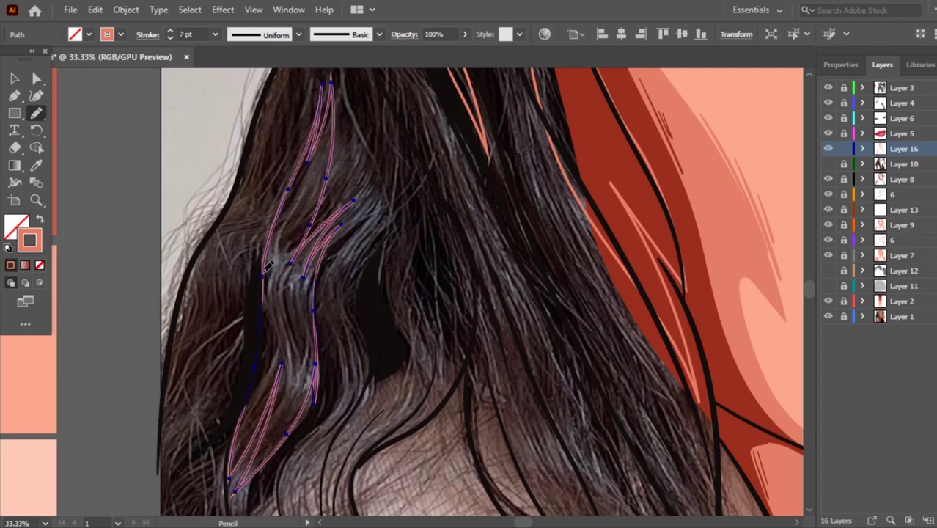
Draw and refine several long strands flowing down the left side of the hair.
scroll(322, 242, down, 3)
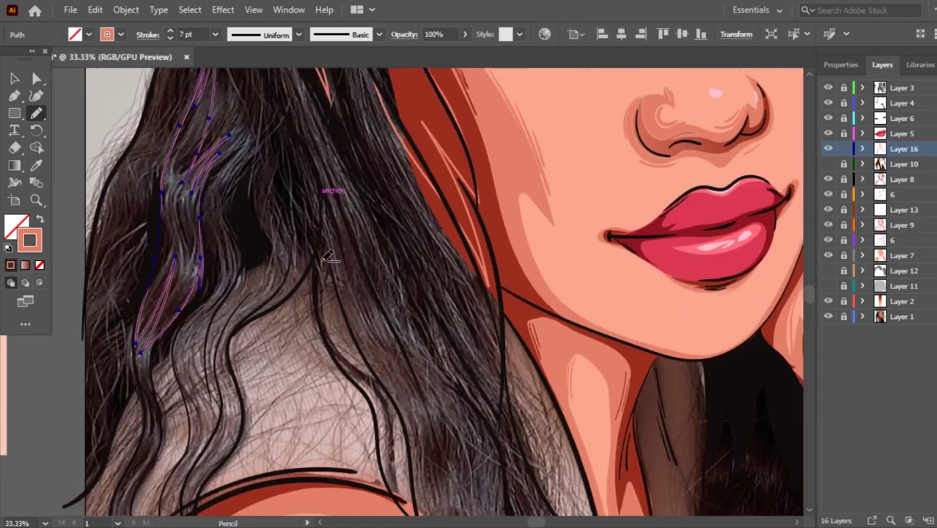
scroll(326, 246, down, 2)
scroll(372, 220, up, 1)
scroll(372, 220, up, 1)
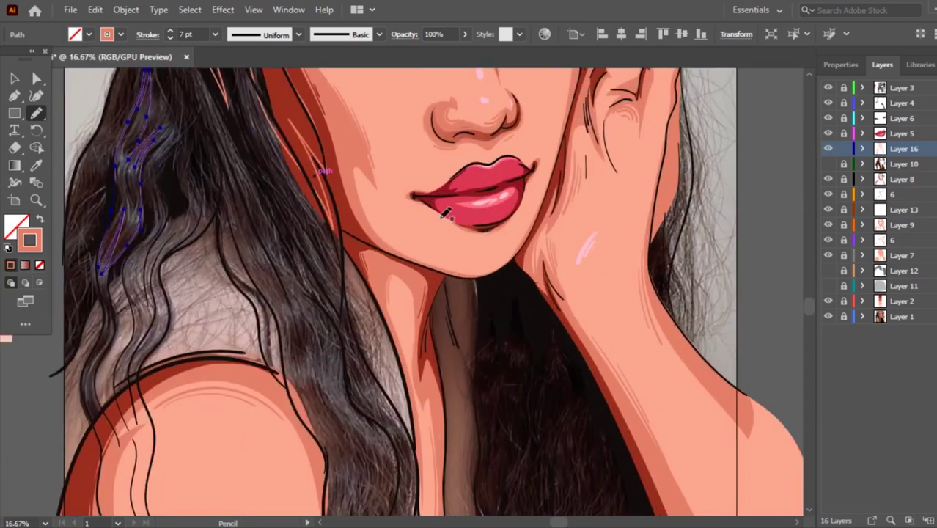
drag(187, 73, 314, 374)
drag(198, 110, 264, 288)
drag(264, 288, 334, 469)
drag(206, 99, 300, 366)
drag(279, 265, 312, 367)
drag(223, 121, 294, 268)
drag(210, 87, 224, 131)
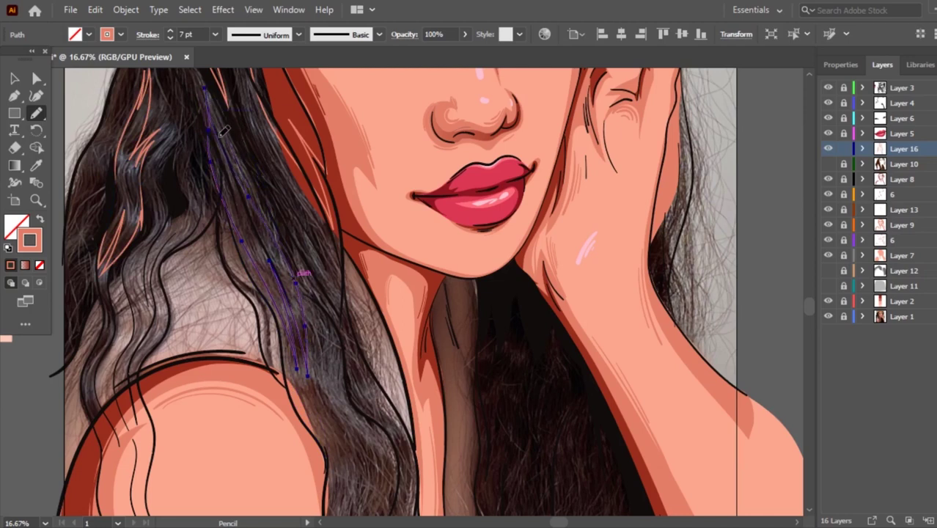
Draw several strands down through the lower hair.
scroll(257, 186, down, 2)
scroll(292, 272, up, 1)
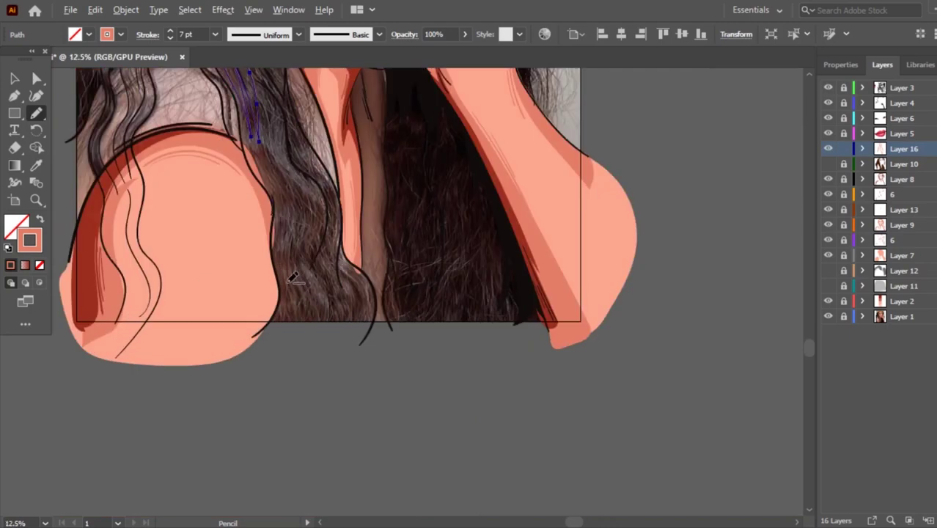
scroll(292, 241, up, 2)
scroll(375, 207, down, 1)
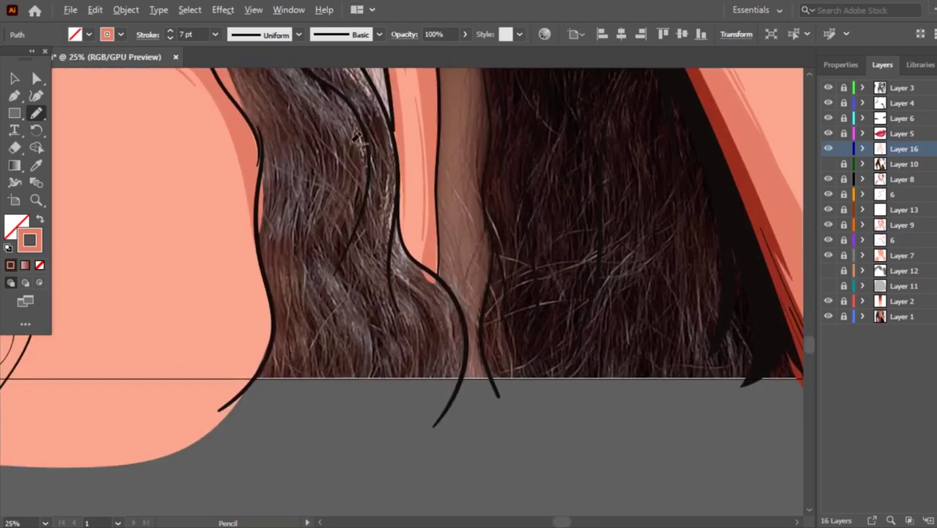
scroll(376, 207, down, 1)
scroll(375, 207, down, 1)
scroll(375, 207, up, 1)
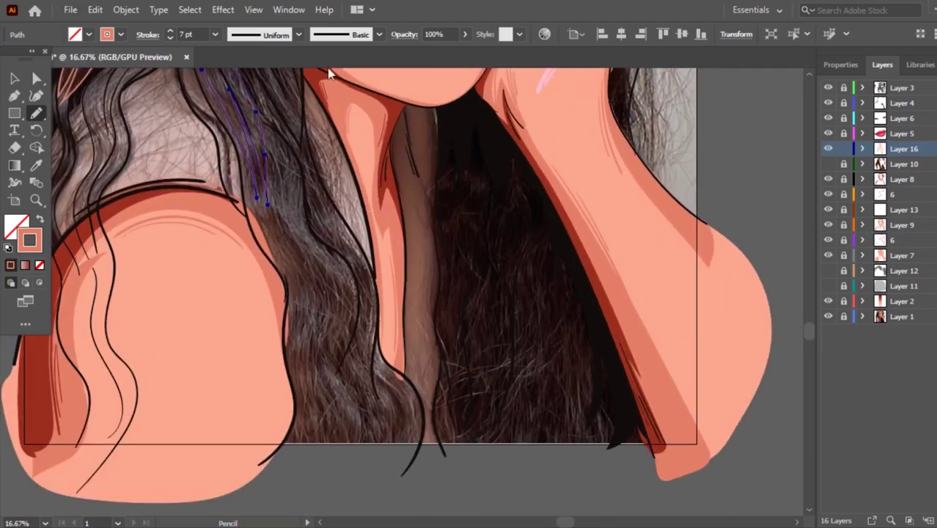
drag(285, 130, 334, 247)
drag(334, 247, 325, 370)
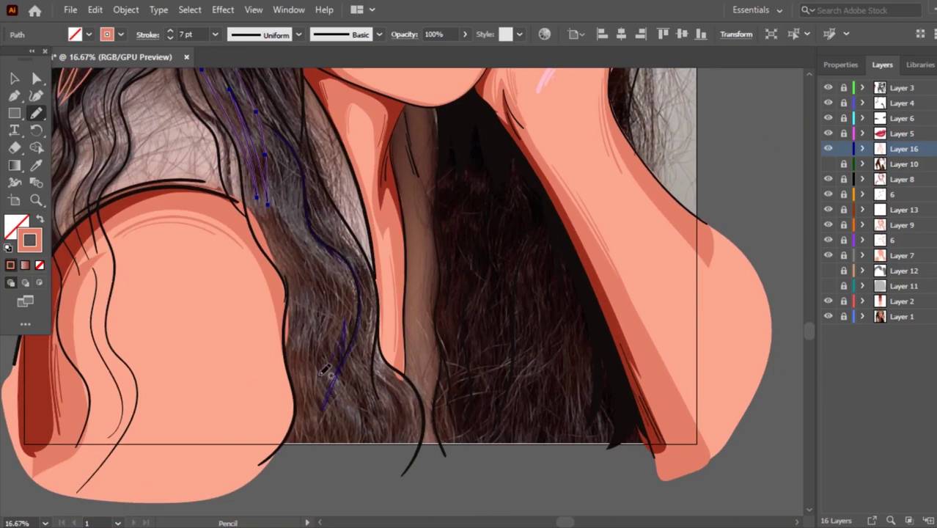
mouse_move(307, 246)
mouse_down()
mouse_move(323, 341)
mouse_move(284, 206)
mouse_up()
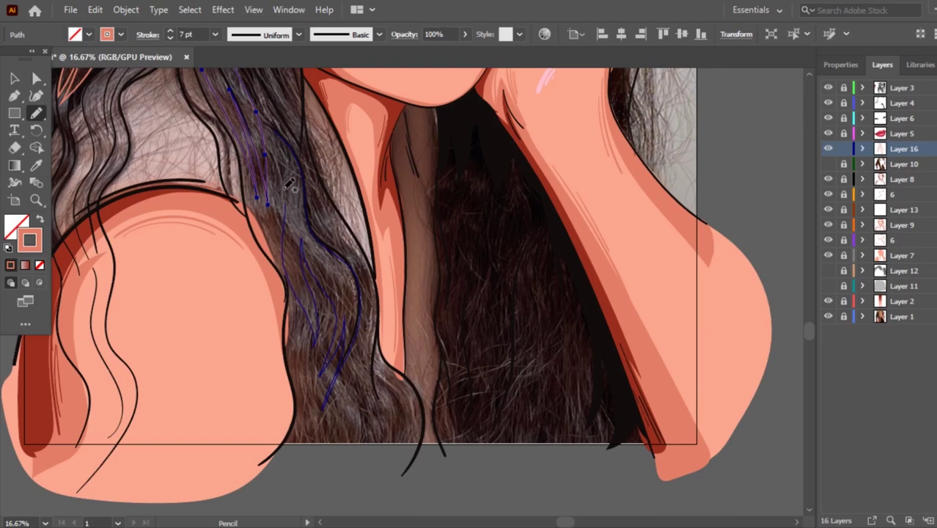
drag(267, 121, 307, 198)
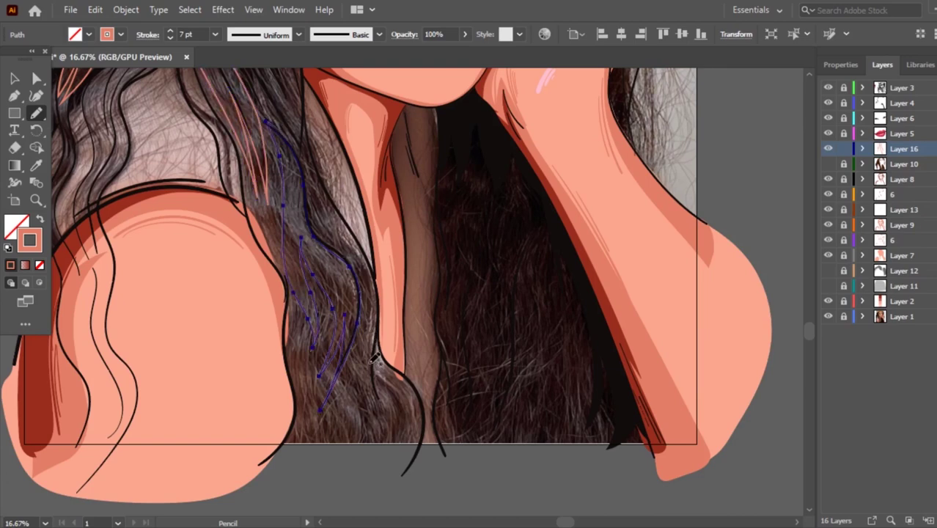
Trace a strand along the hair edge down to the hair tip.
drag(375, 314, 389, 447)
drag(380, 313, 393, 446)
drag(365, 400, 392, 447)
key(ctrl+z)
mouse_move(376, 323)
mouse_down()
mouse_move(324, 452)
mouse_move(365, 311)
mouse_up()
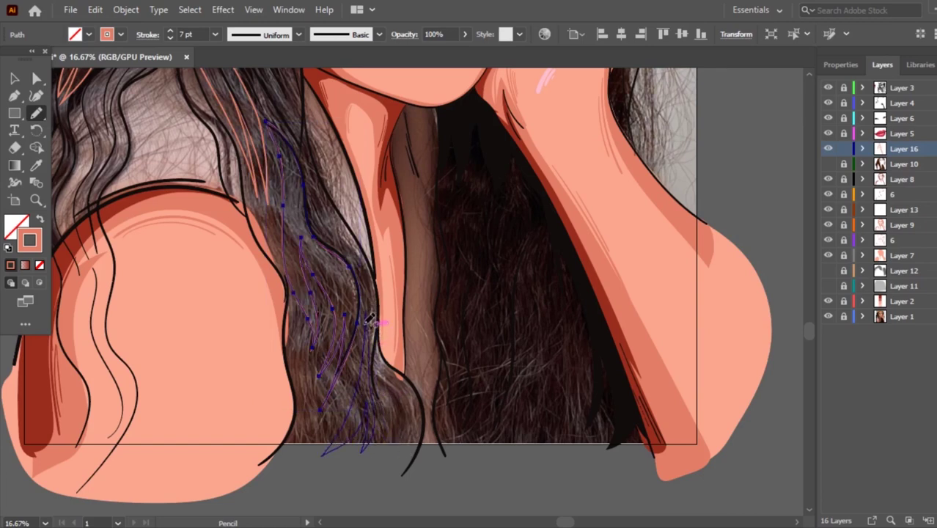
scroll(393, 283, down, 3)
scroll(458, 293, up, 3)
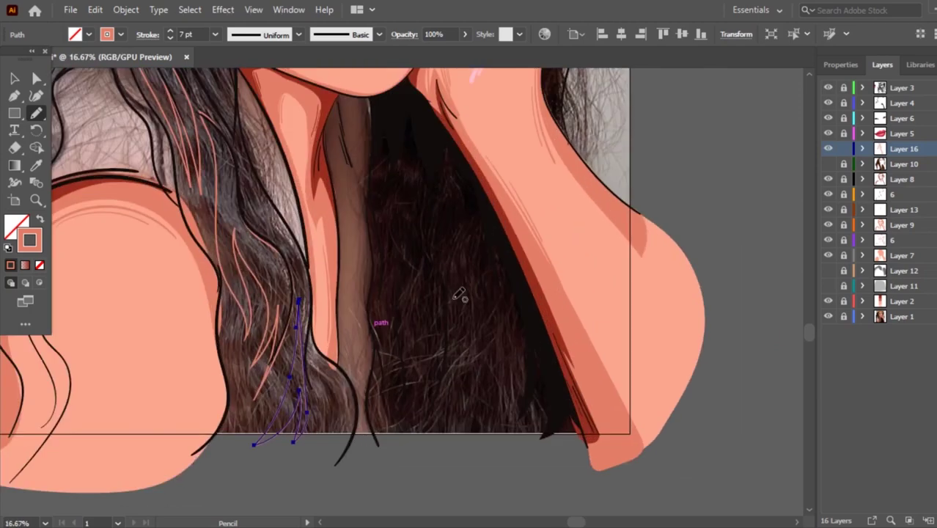
Draw and reshape a thin strand in the hair below the chin.
drag(411, 228, 447, 421)
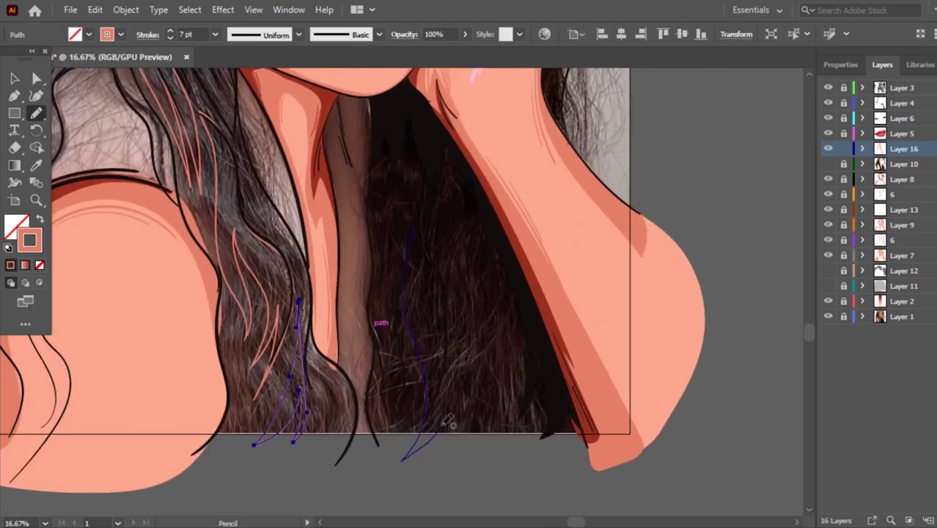
drag(447, 420, 443, 210)
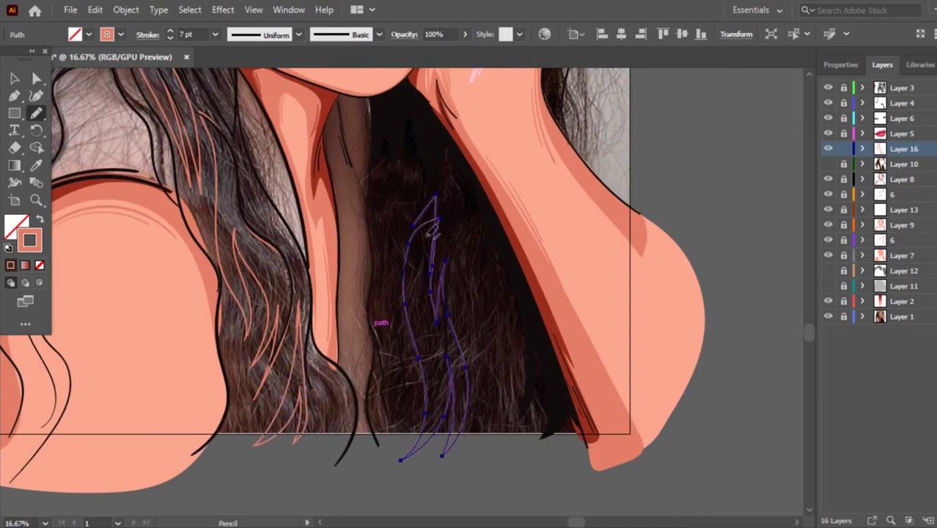
drag(430, 189, 406, 337)
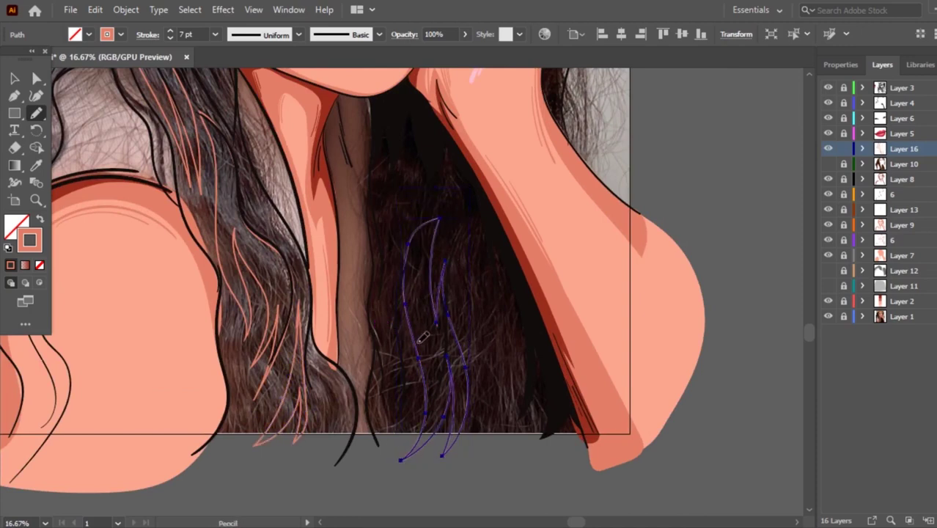
ctrl+click(433, 327)
drag(430, 193, 406, 327)
key(ctrl+minus)
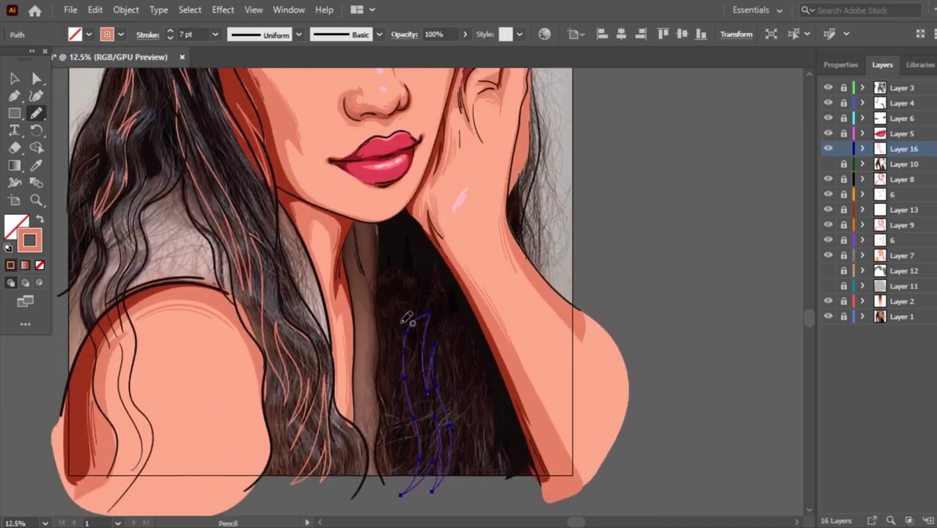
scroll(439, 313, up, 5)
scroll(619, 284, up, 1)
scroll(590, 289, up, 2)
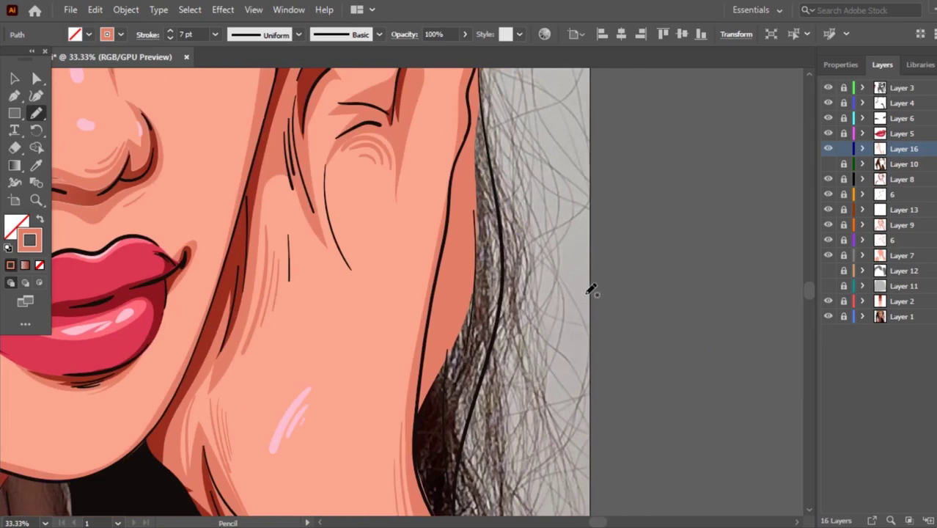
Add strands behind the hand and along the hair under the hat.
drag(480, 162, 474, 153)
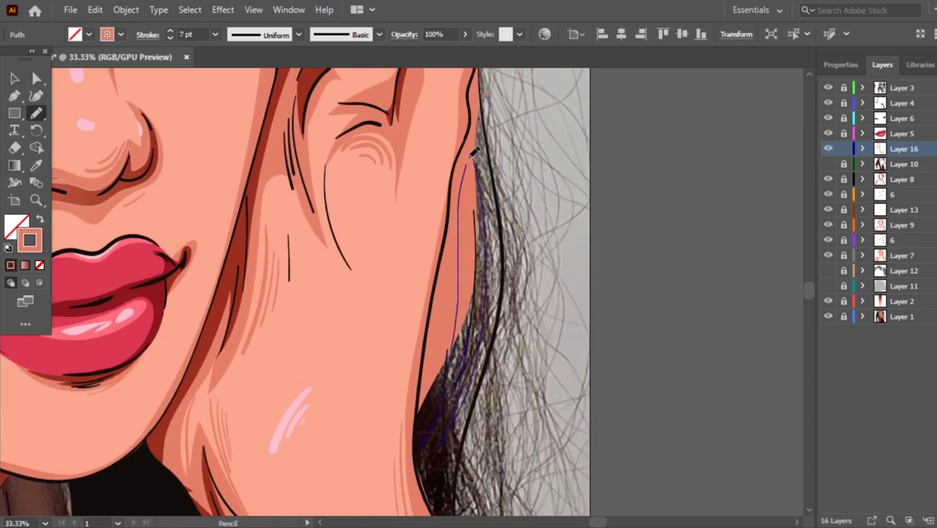
scroll(501, 218, down, 3)
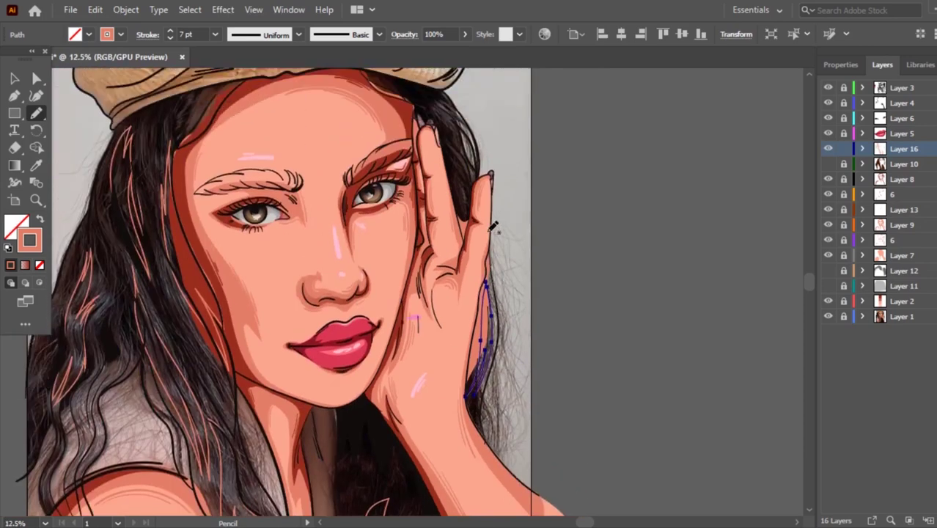
scroll(494, 187, up, 1)
scroll(493, 184, up, 4)
drag(265, 214, 419, 327)
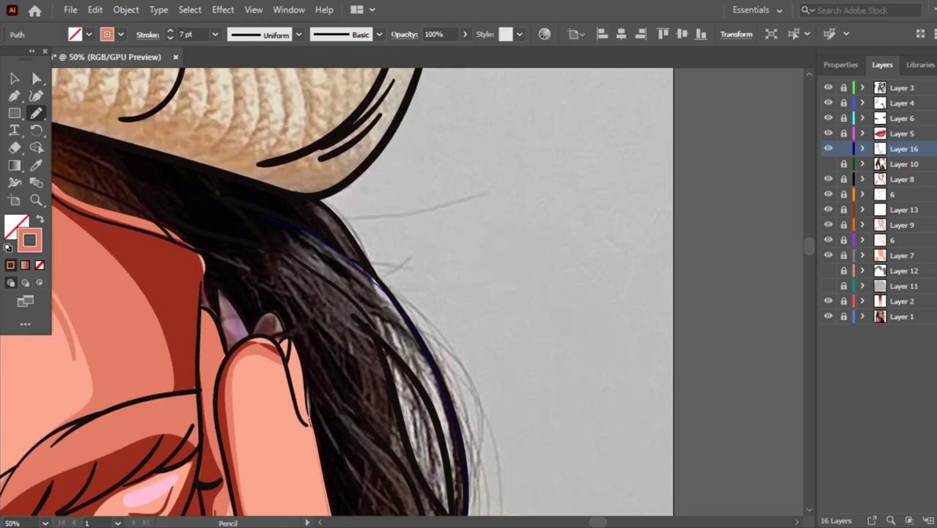
drag(349, 319, 424, 480)
mouse_move(344, 380)
mouse_down()
mouse_move(362, 479)
mouse_move(265, 259)
mouse_move(261, 220)
mouse_move(317, 236)
mouse_up()
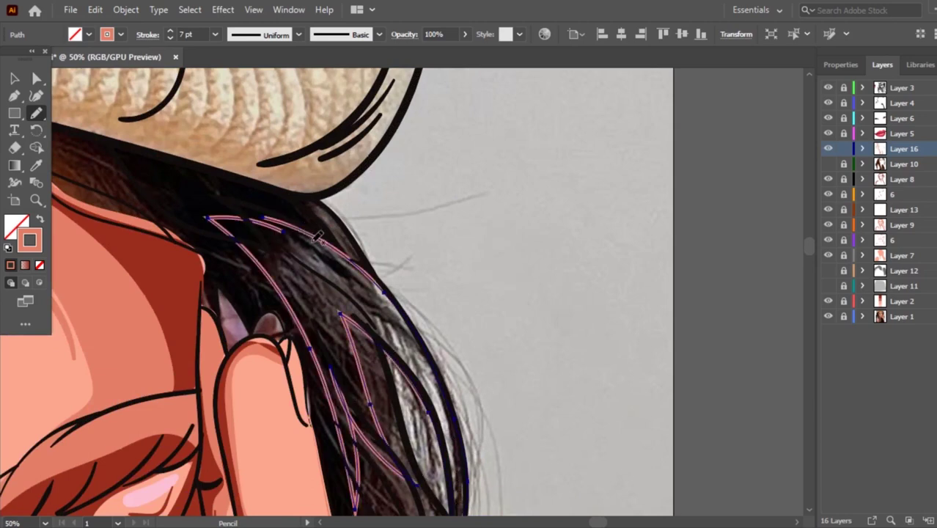
drag(273, 270, 339, 292)
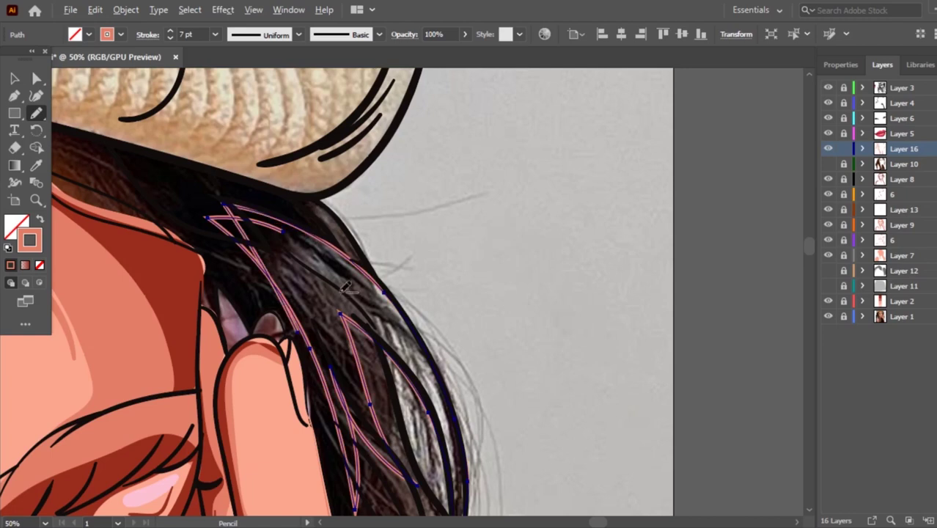
scroll(344, 286, down, 4)
scroll(675, 206, down, 1)
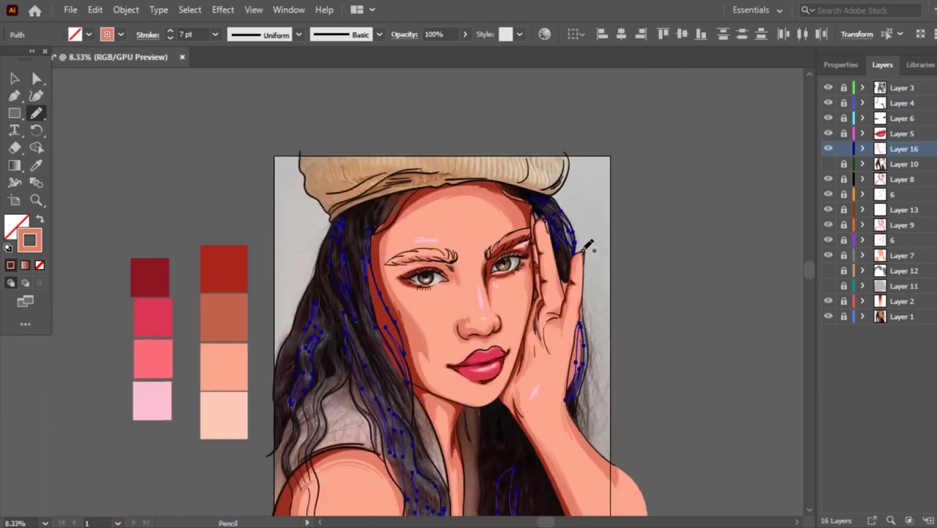
scroll(589, 245, down, 2)
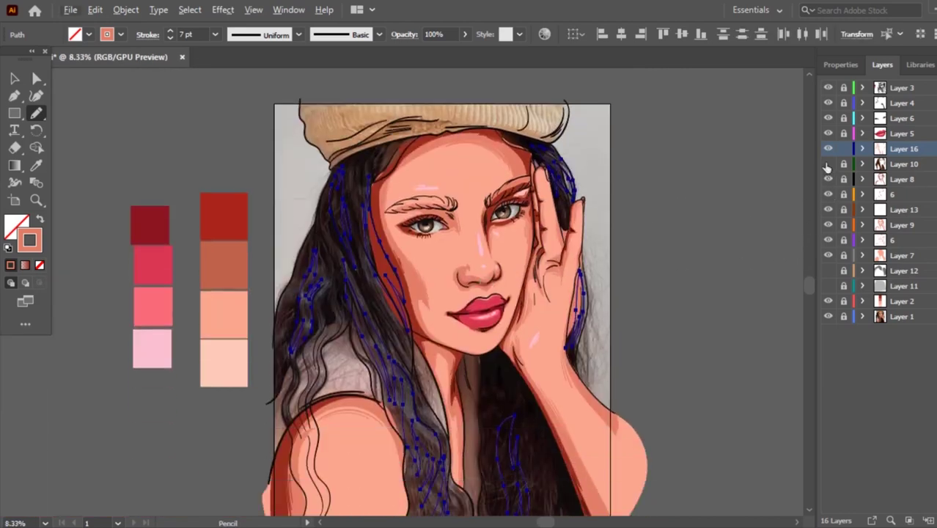
Show Layer 10 and sample the dark brown hair colour as the fill with the Eyedropper.
click(827, 164)
click(36, 165)
scroll(458, 170, up, 1)
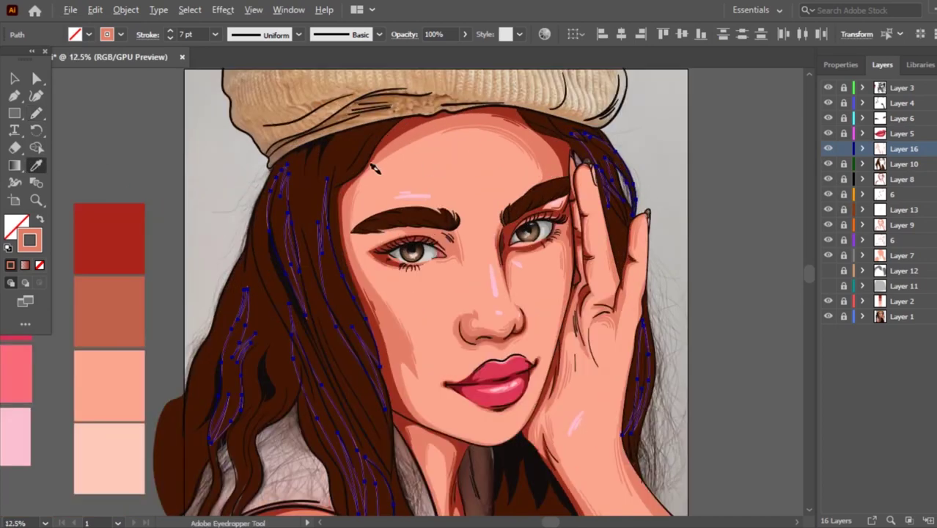
click(329, 157)
scroll(333, 191, up, 1)
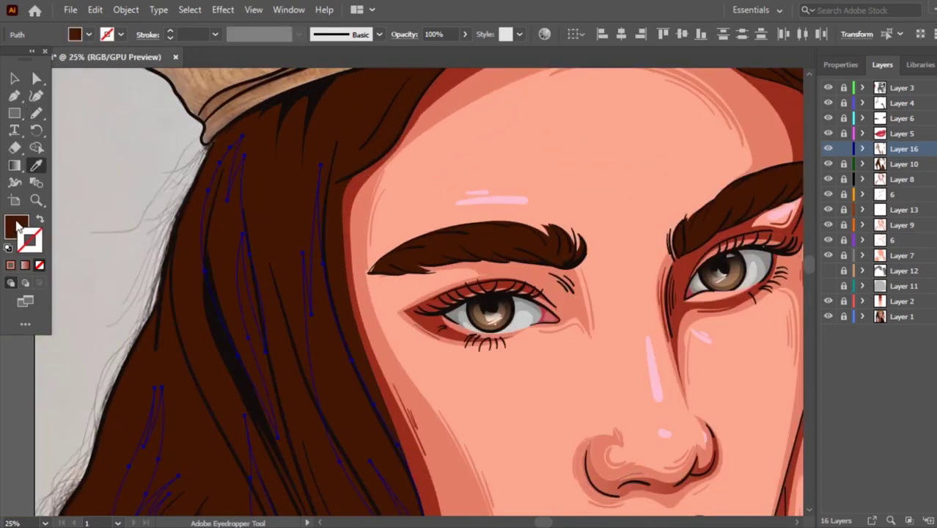
Set the strands' fill to the warmer reddish brown #72270D in the Color Picker.
double_click(17, 227)
drag(742, 355, 747, 331)
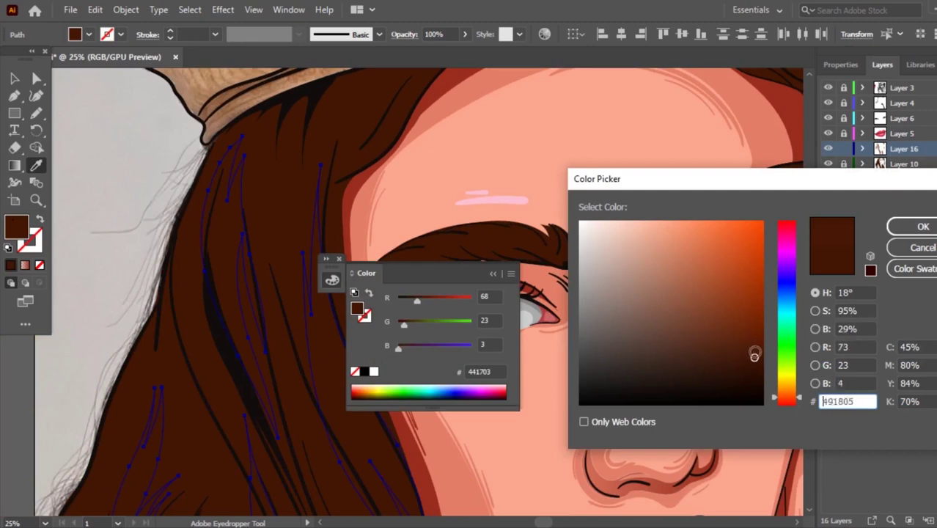
click(909, 228)
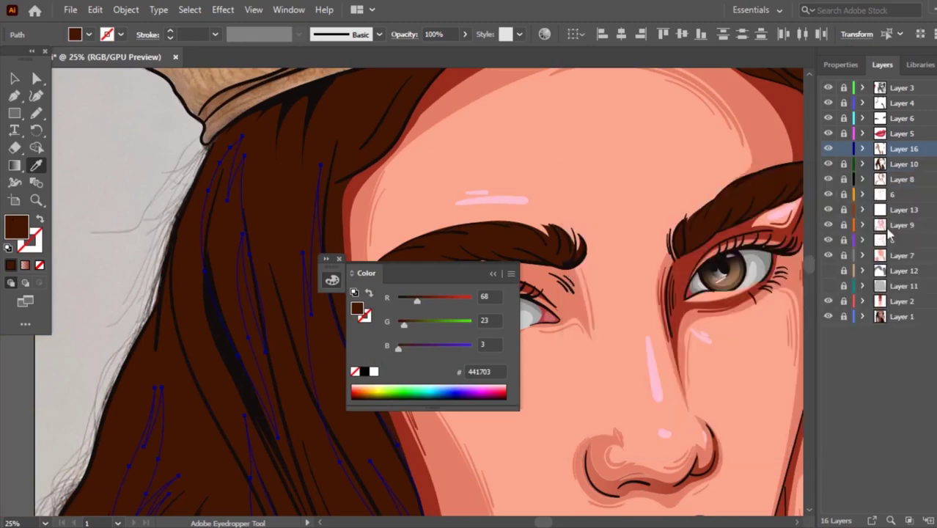
click(492, 274)
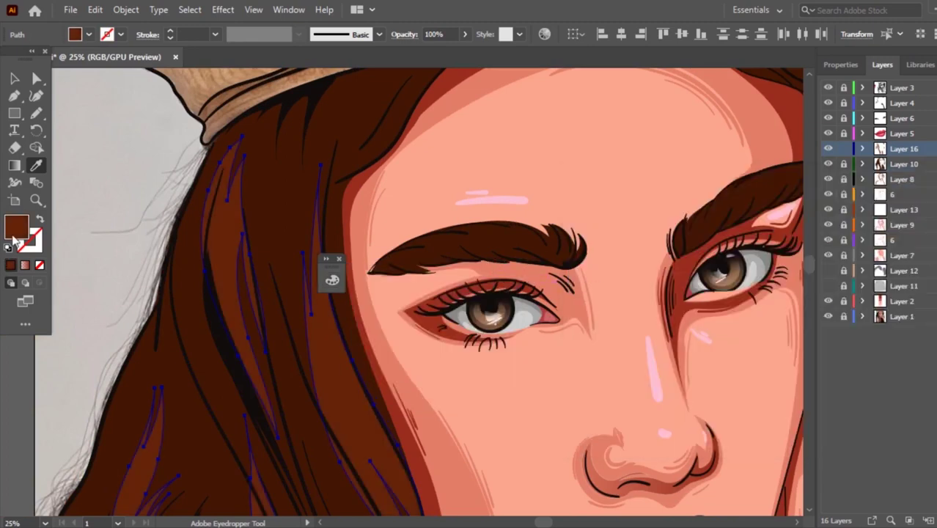
double_click(13, 236)
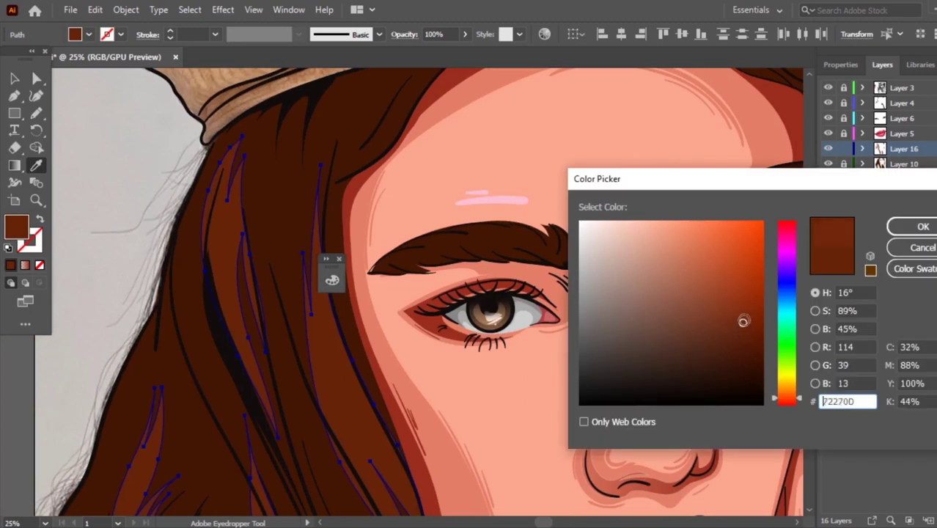
click(912, 226)
key(ctrl+minus)
key(ctrl+minus)
Select the strand beside the forehead and redraw it with the Pencil.
click(14, 78)
click(290, 140)
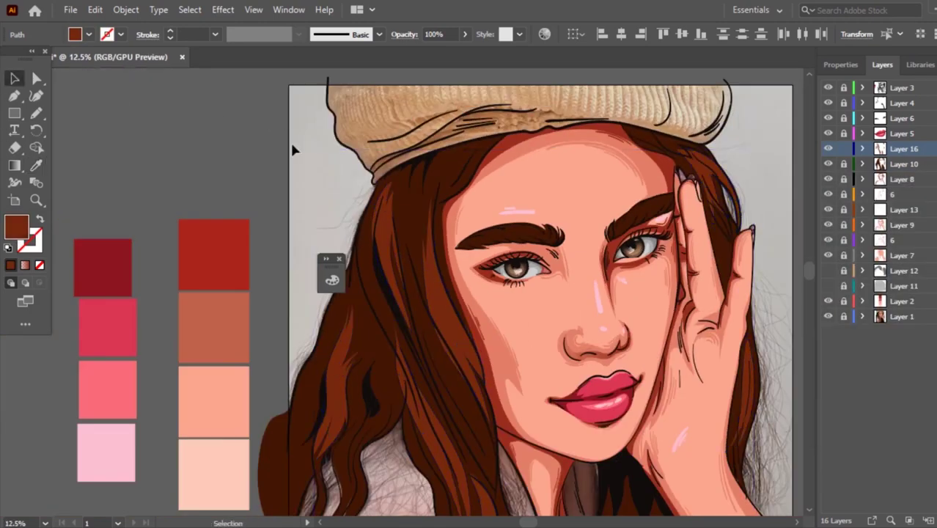
key(ctrl+minus)
key(ctrl+plus)
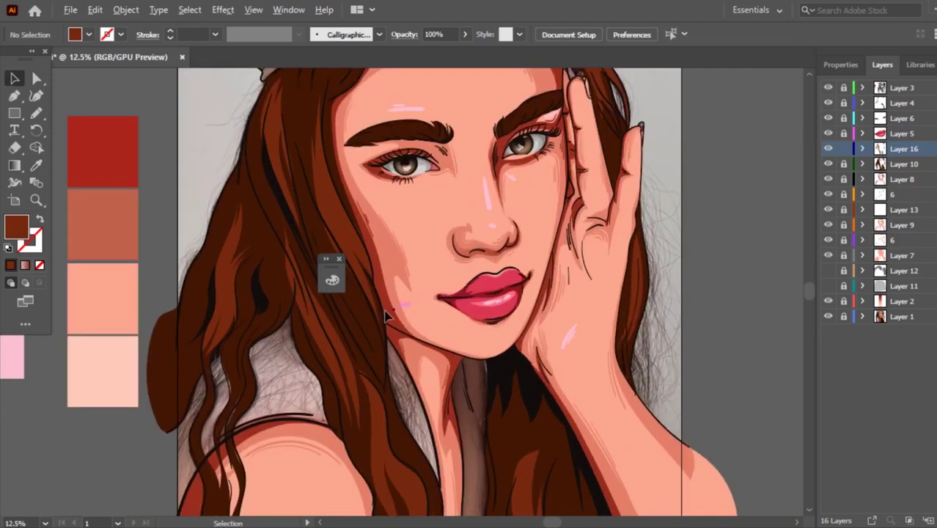
click(359, 307)
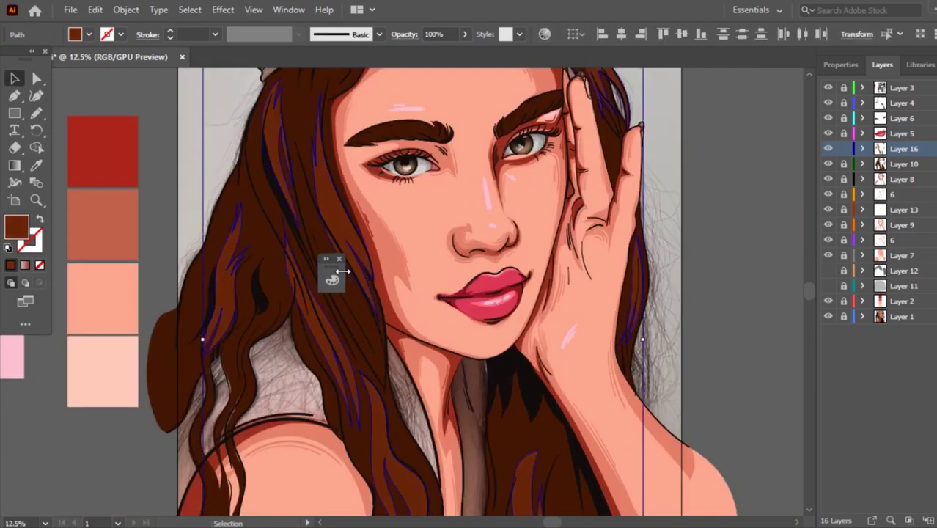
click(685, 220)
key(ctrl+plus)
click(335, 205)
key(n)
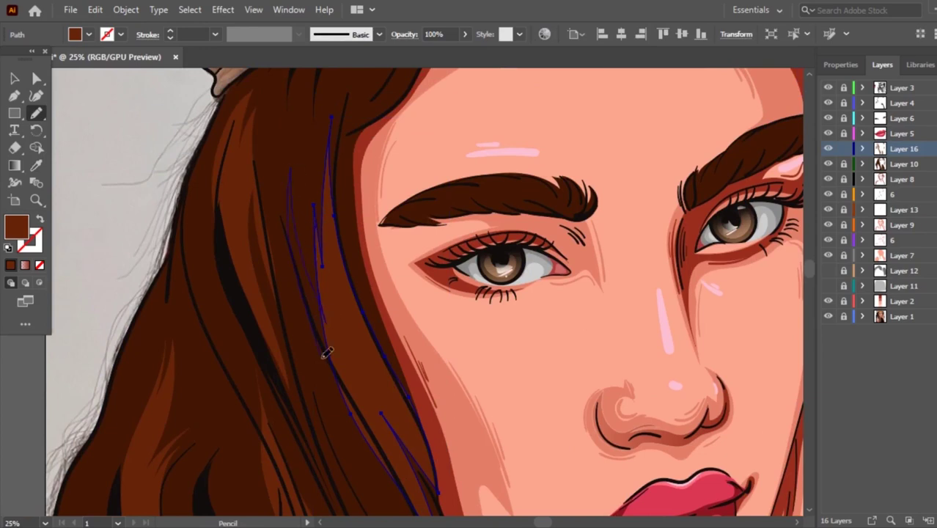
drag(333, 299, 277, 143)
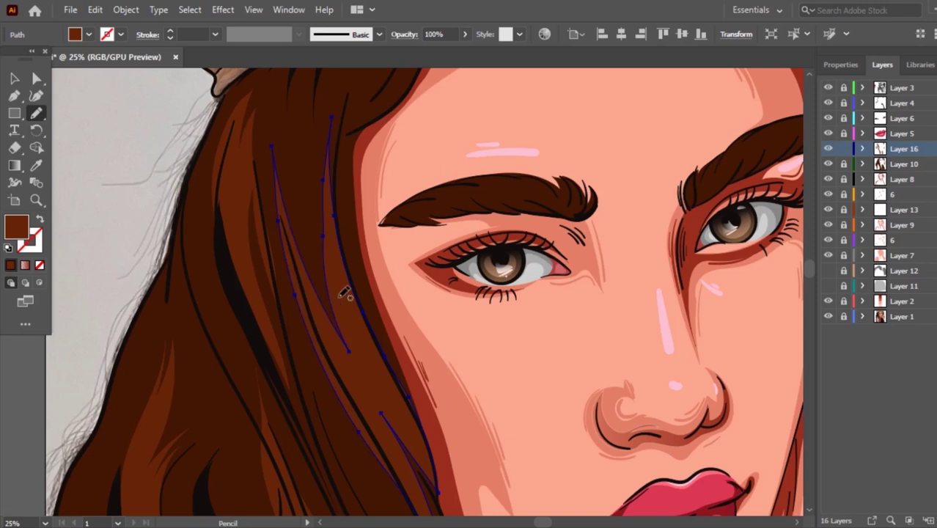
Draw an additional reddish-brown strand in the hair near the shoulder.
scroll(344, 292, down, 2)
scroll(331, 247, up, 1)
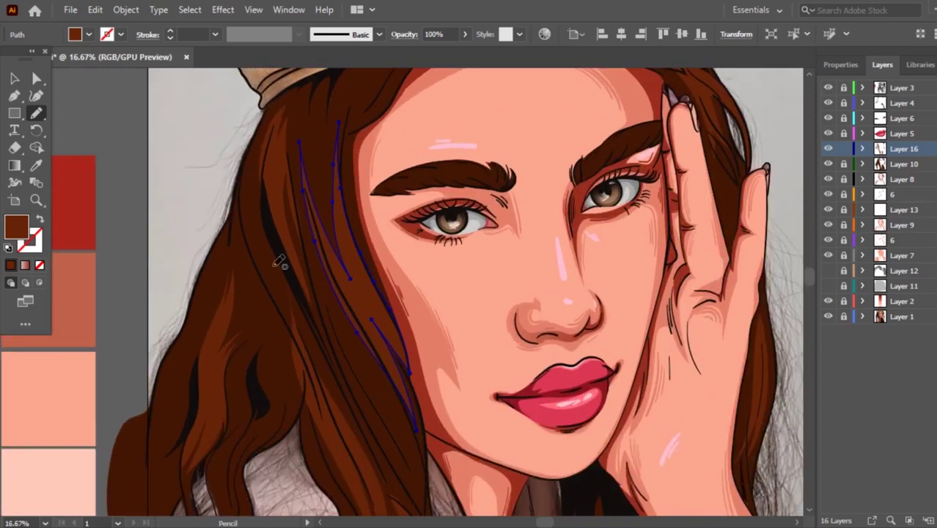
click(14, 79)
click(77, 115)
scroll(287, 307, down, 3)
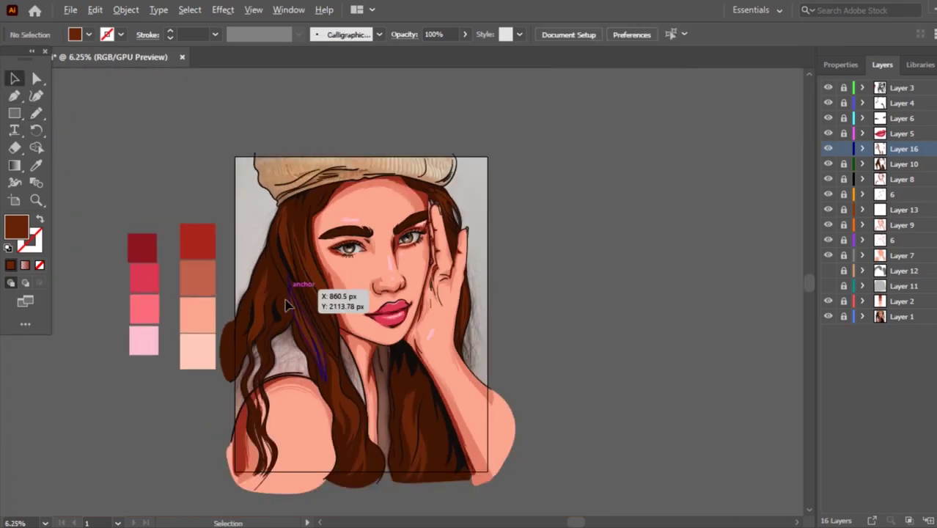
scroll(287, 307, up, 2)
scroll(314, 345, up, 2)
click(326, 321)
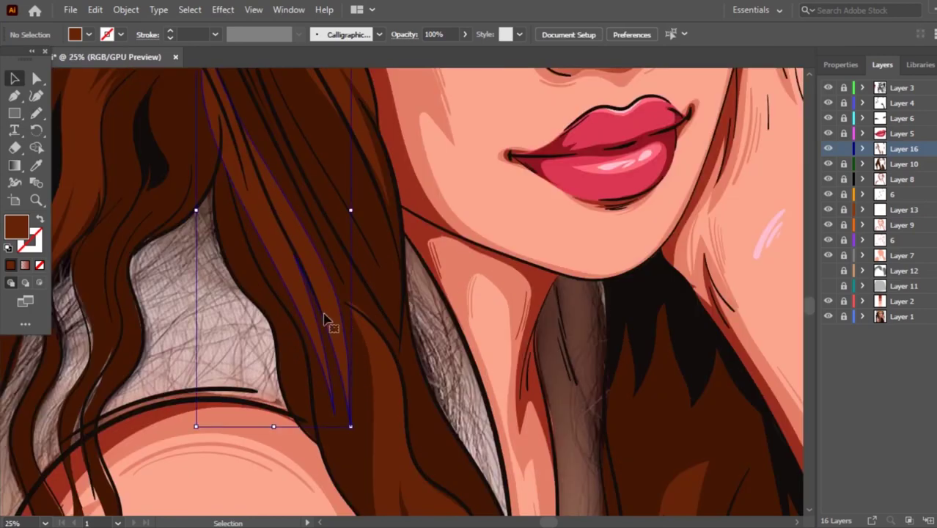
key(n)
mouse_move(235, 229)
mouse_down()
mouse_move(270, 282)
mouse_move(328, 451)
mouse_move(334, 410)
mouse_up()
key(v)
ctrl+click(289, 273)
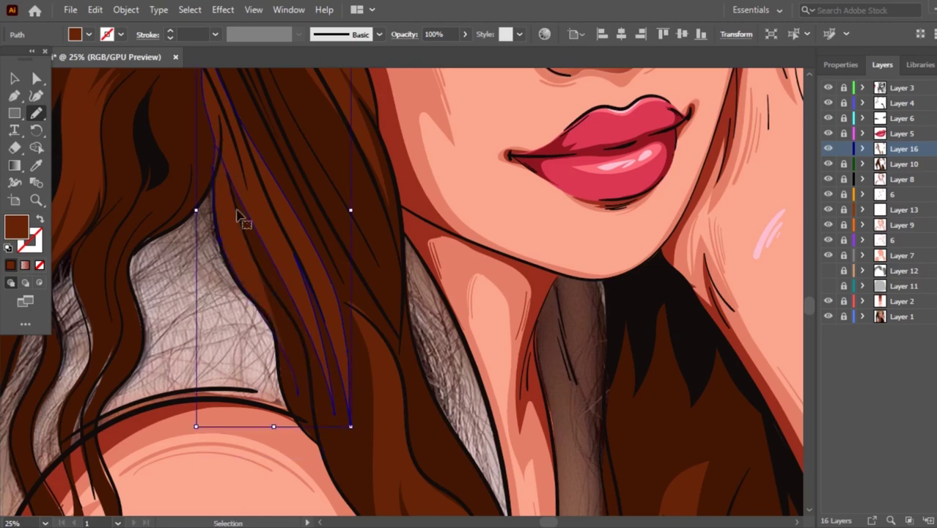
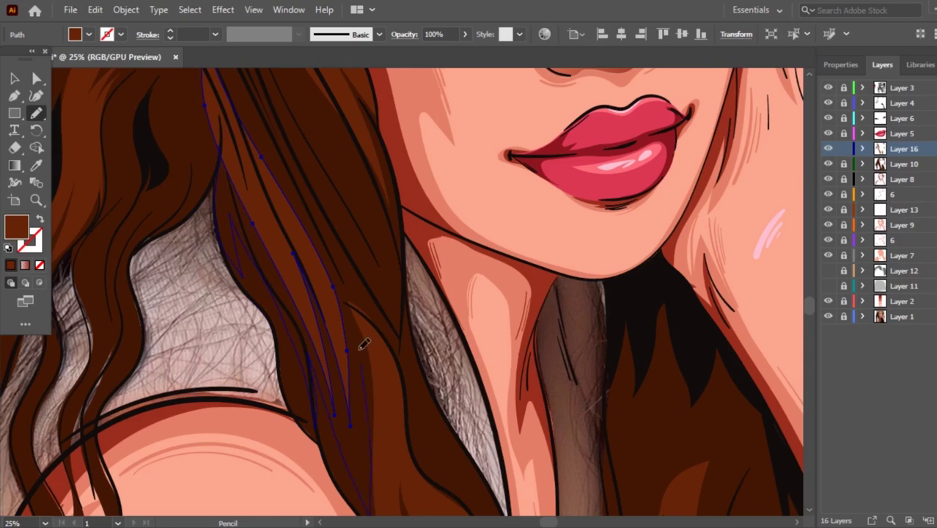
Redraw the lighter hair strand over the left shoulder along the hair with the Pencil.
ctrl+click(371, 260)
ctrl+click(334, 265)
drag(294, 246, 320, 344)
drag(200, 97, 320, 425)
scroll(264, 147, up, 5)
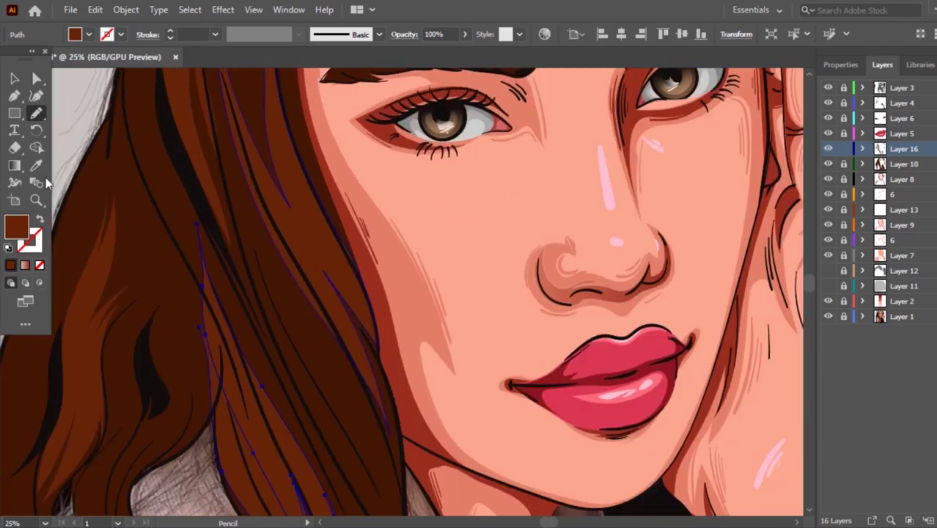
click(15, 79)
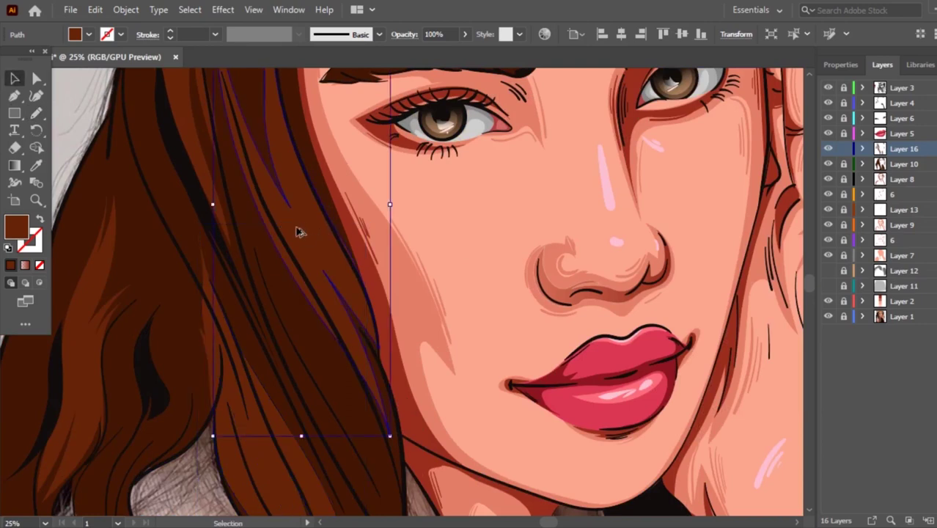
scroll(297, 228, down, 1)
click(198, 205)
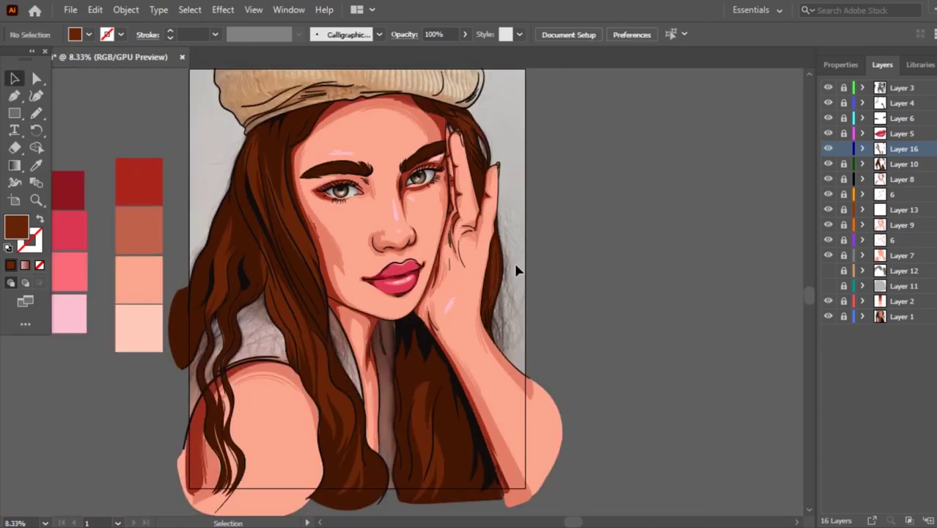
scroll(507, 268, up, 2)
Redraw the strand path beside the cheek behind the hand with shorter, fewer strand lines.
click(455, 300)
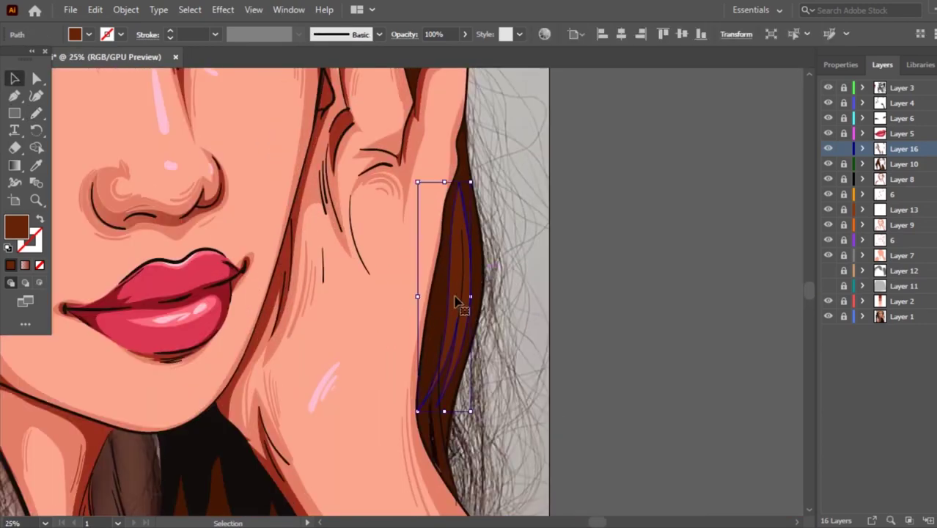
key(n)
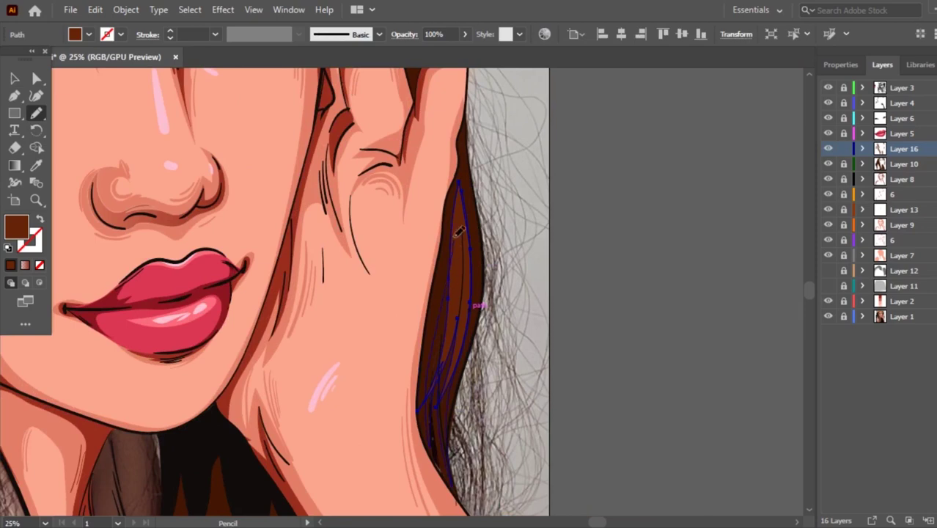
drag(462, 187, 455, 210)
drag(468, 169, 474, 195)
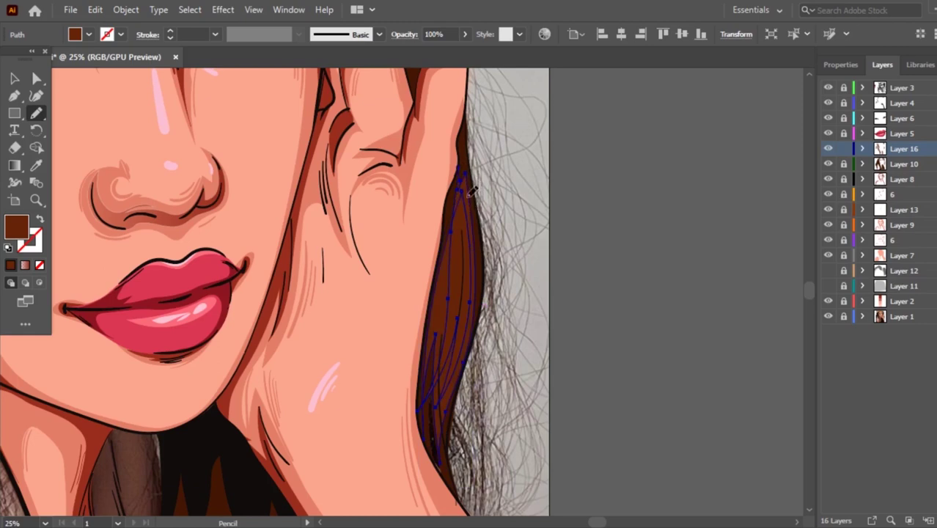
ctrl+click(472, 218)
drag(449, 224, 440, 288)
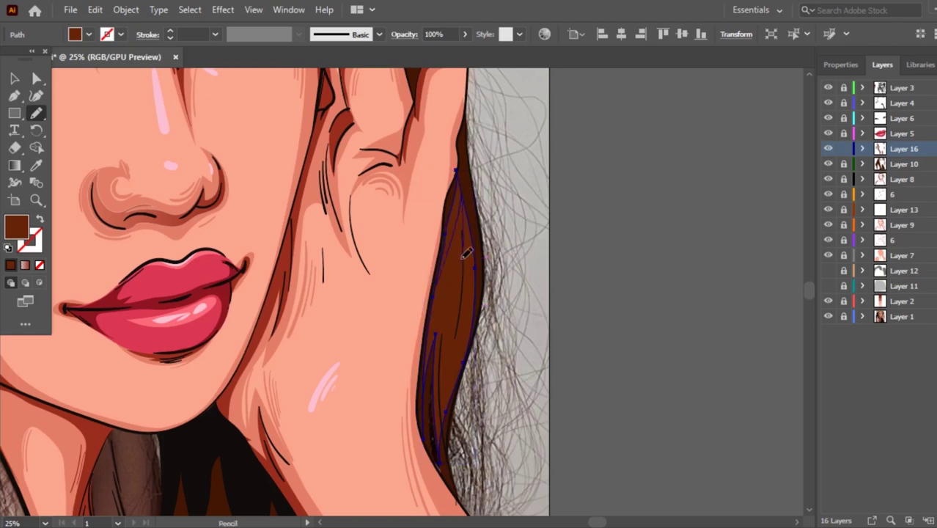
drag(480, 260, 483, 283)
drag(466, 223, 459, 193)
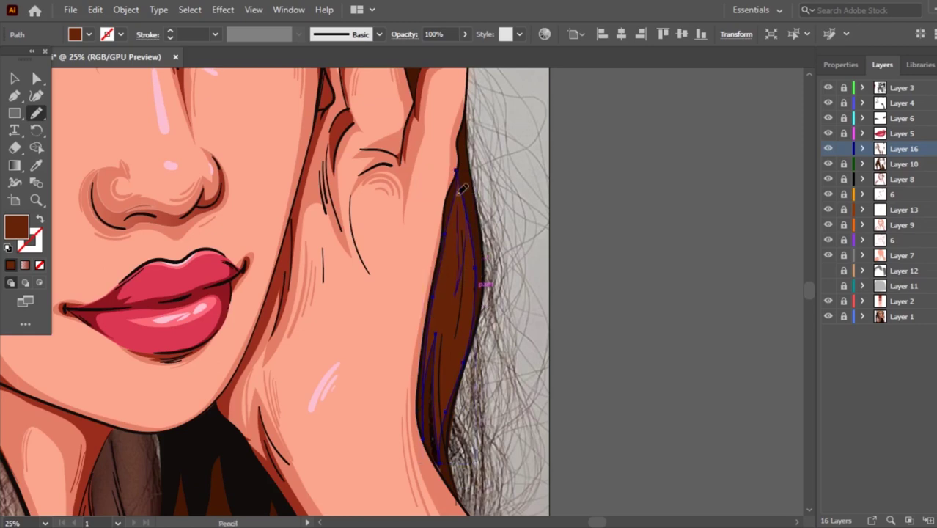
drag(448, 259, 441, 301)
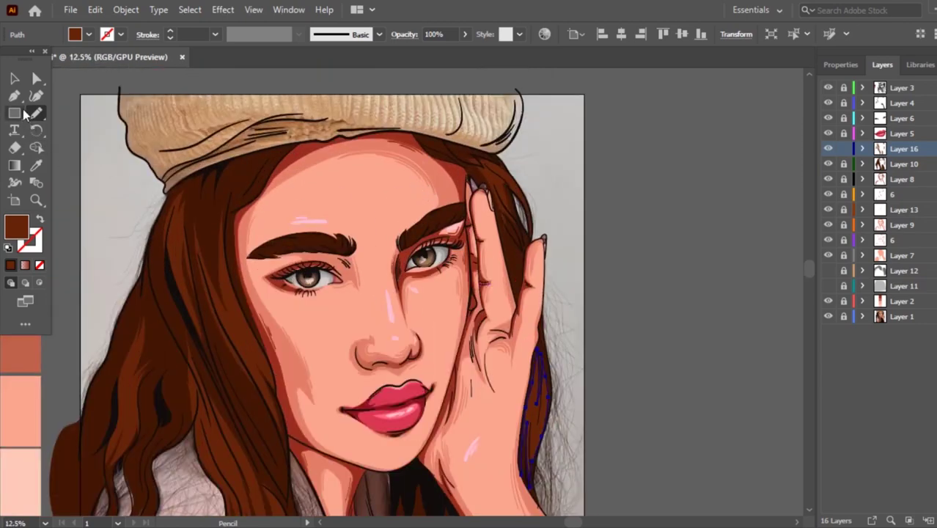
click(14, 78)
Undo a bad stroke, then redraw the forehead highlight's top end and lower inner portion.
scroll(516, 169, up, 3)
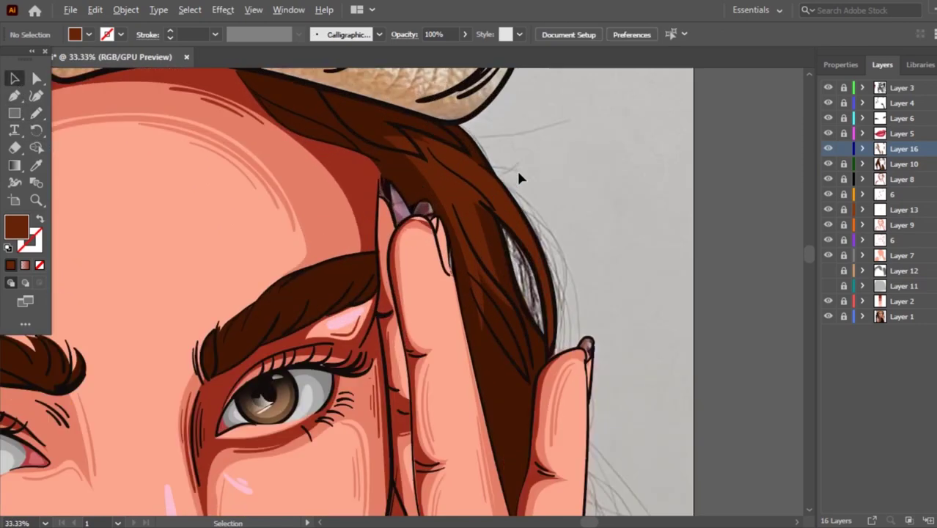
click(469, 192)
key(n)
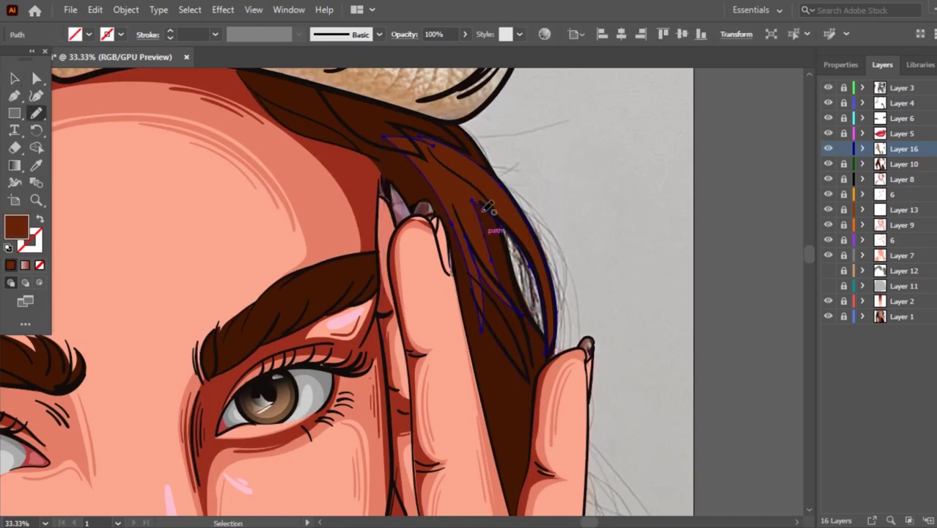
key(ctrl+z)
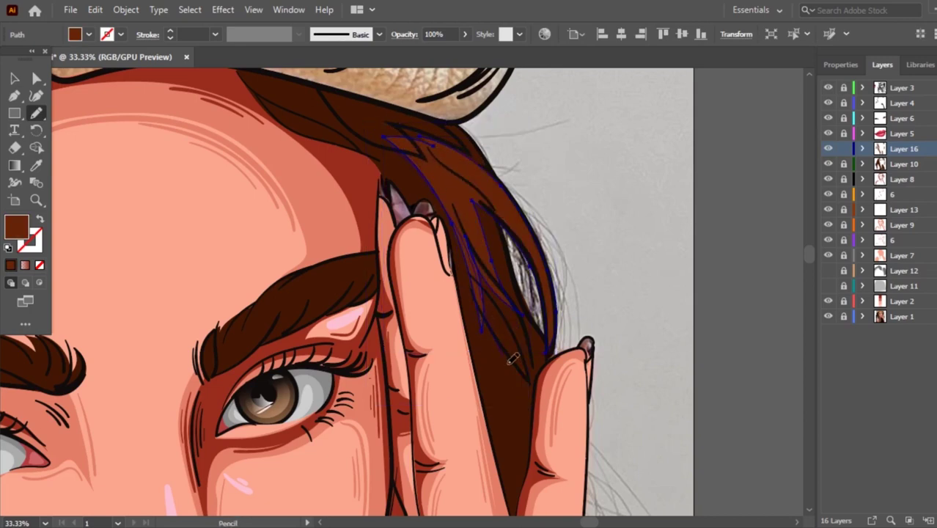
drag(532, 350, 524, 278)
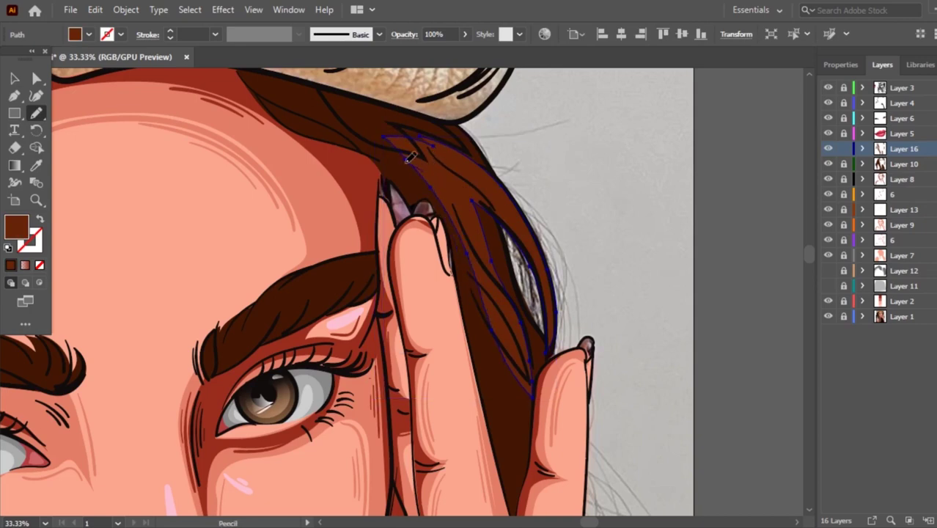
drag(428, 137, 473, 180)
drag(466, 277, 532, 387)
scroll(542, 363, down, 3)
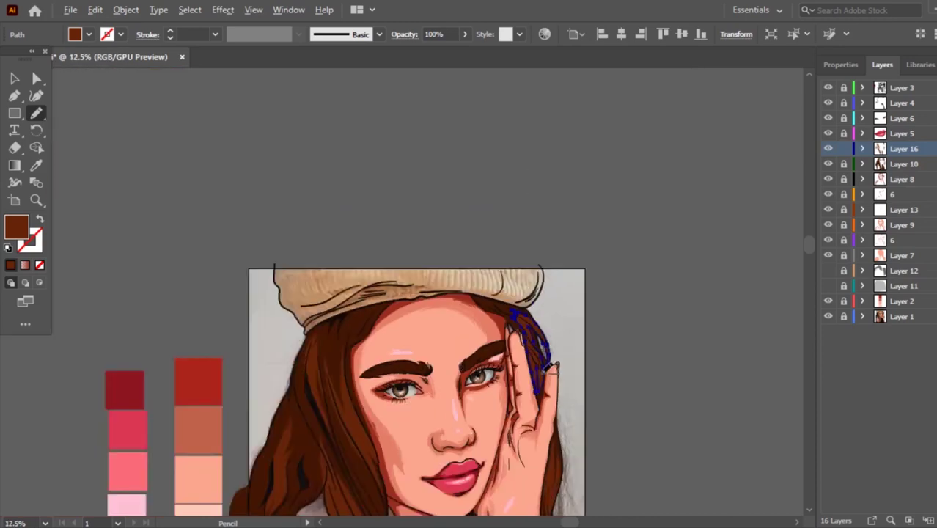
scroll(542, 362, down, 2)
Redraw a strand down the hair path left of the face, undoing its extra lower curves.
key(v)
scroll(381, 249, down, 2)
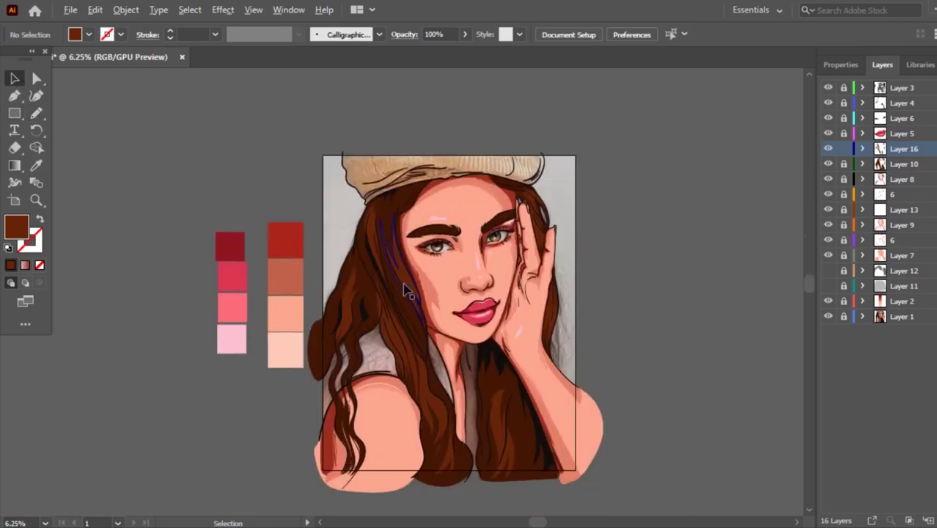
scroll(320, 309, up, 1)
scroll(334, 293, up, 1)
scroll(246, 251, up, 1)
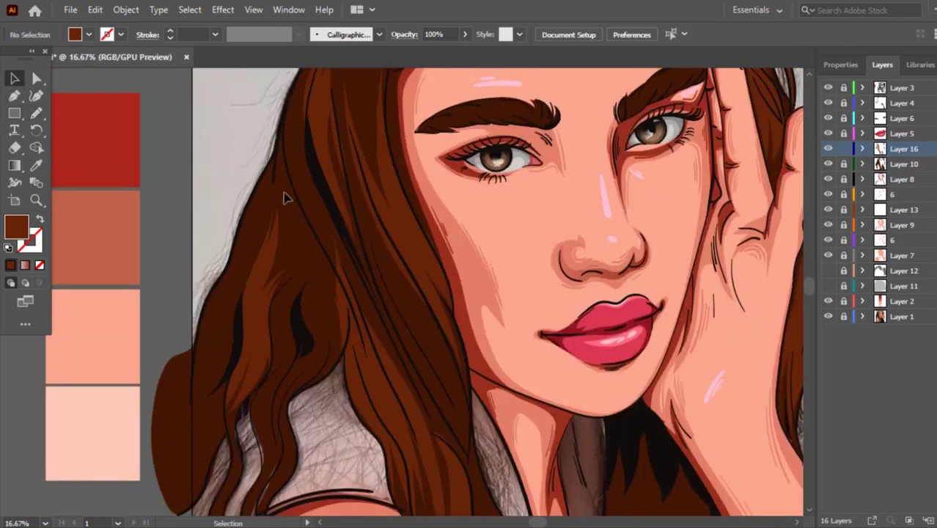
scroll(327, 182, up, 1)
scroll(330, 183, up, 1)
click(327, 184)
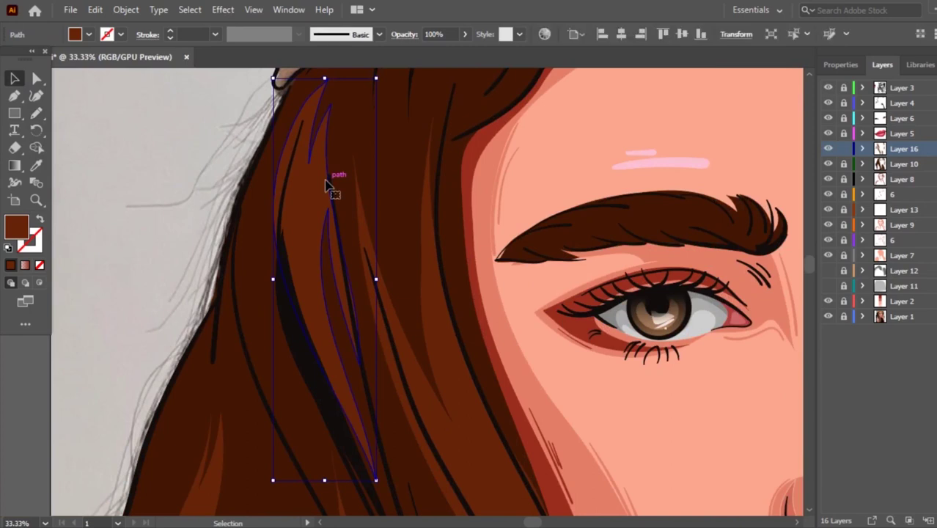
key(n)
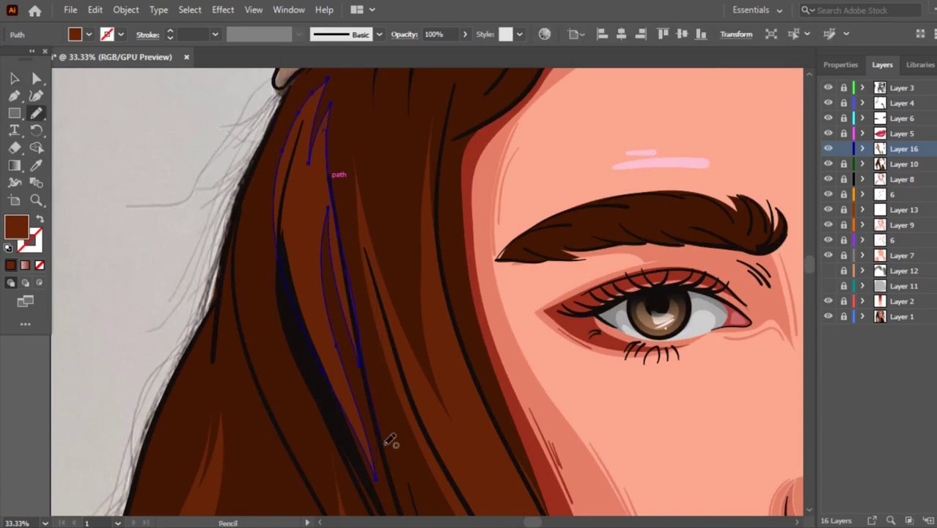
drag(329, 233, 360, 411)
key(ctrl+z)
Redraw the strand as one smooth curve with a smooth lower end.
drag(334, 311, 338, 353)
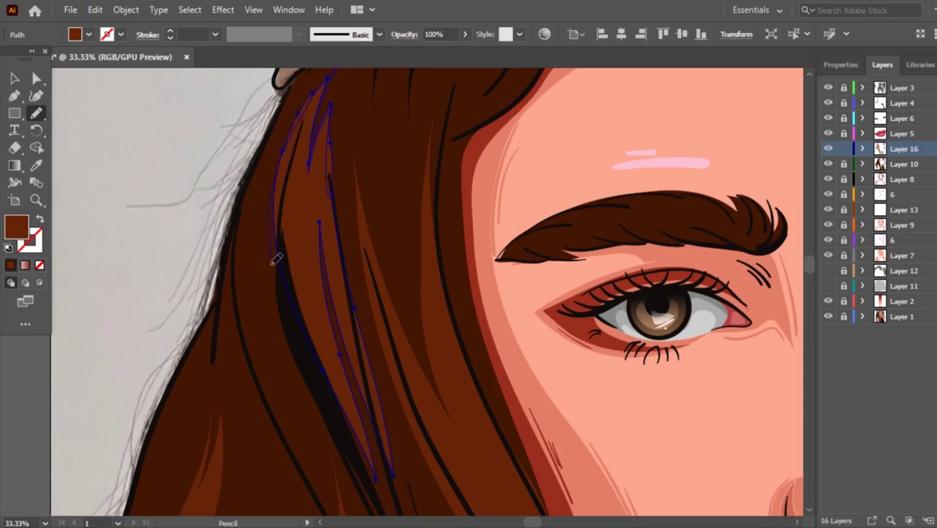
right_click(355, 441)
click(335, 415)
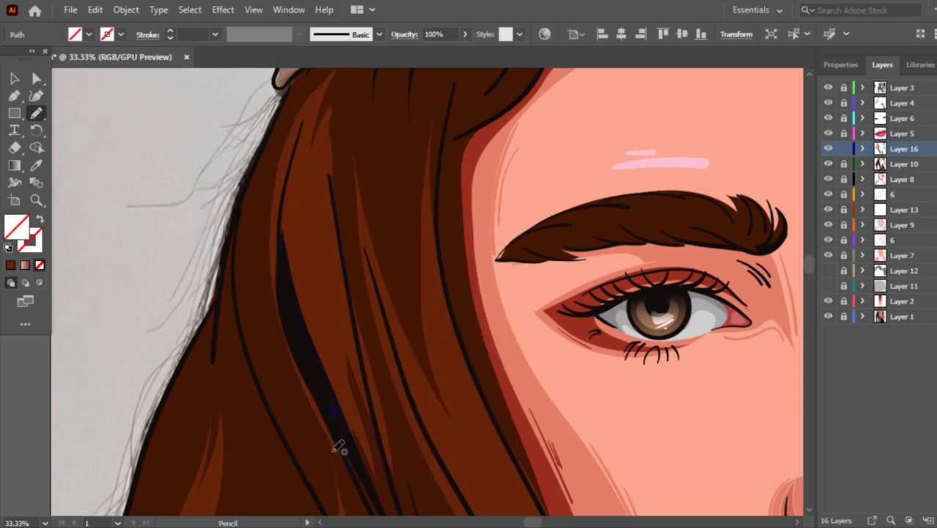
drag(381, 496, 369, 457)
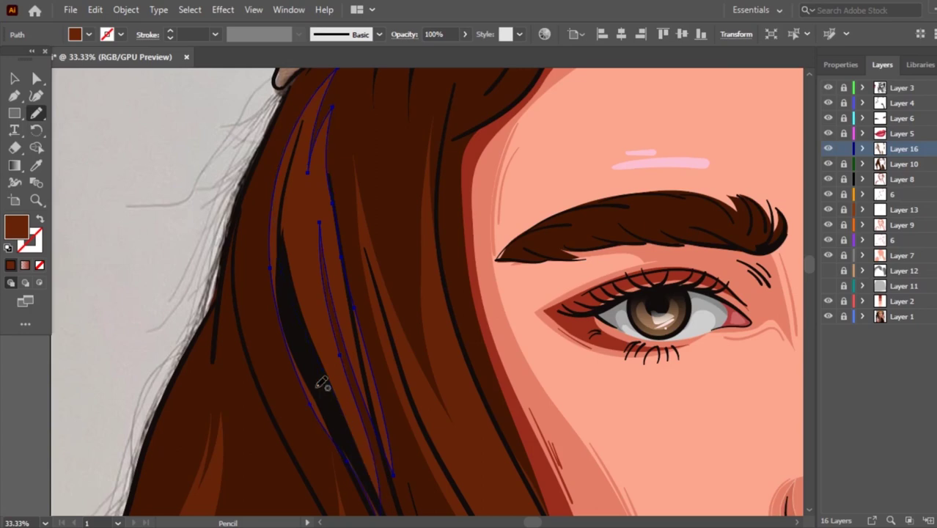
key(ctrl+minus)
key(ctrl+minus)
key(ctrl+minus)
key(ctrl+minus)
Redraw the upper strand of the hair path below the chin with the Pencil.
click(15, 78)
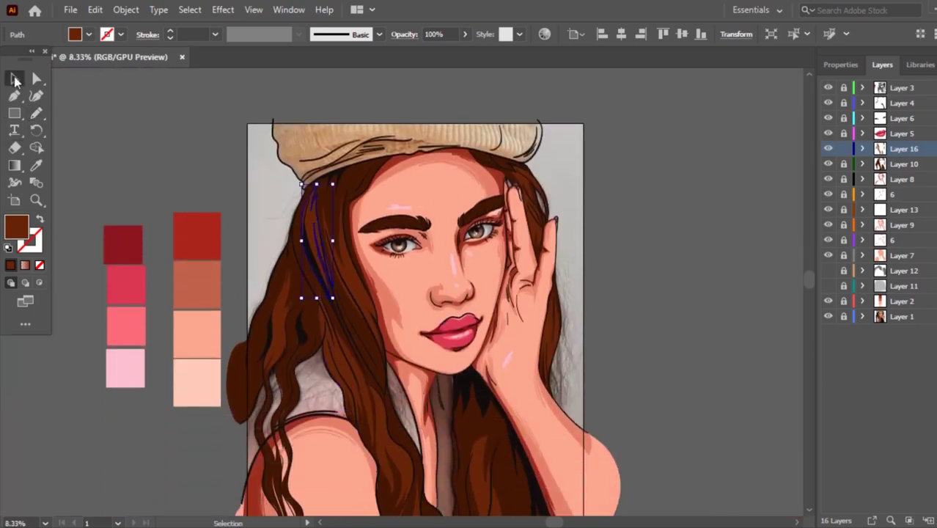
click(549, 229)
scroll(481, 275, down, 2)
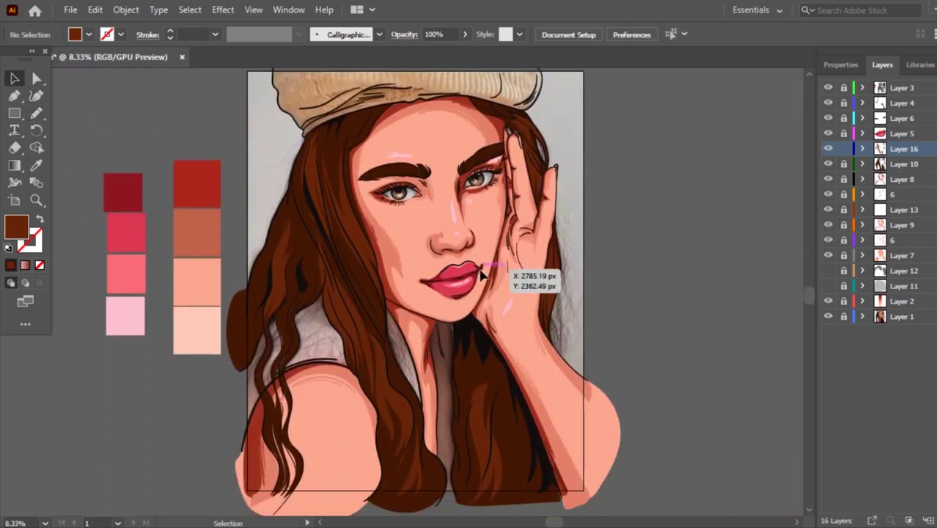
scroll(481, 275, down, 3)
scroll(540, 315, down, 2)
key(ctrl+minus)
scroll(512, 310, up, 1)
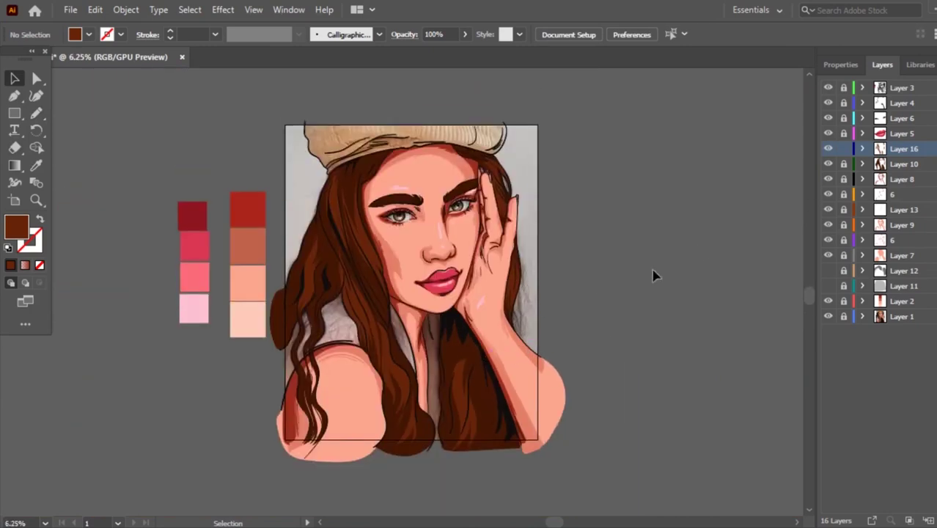
scroll(421, 414, up, 3)
click(513, 382)
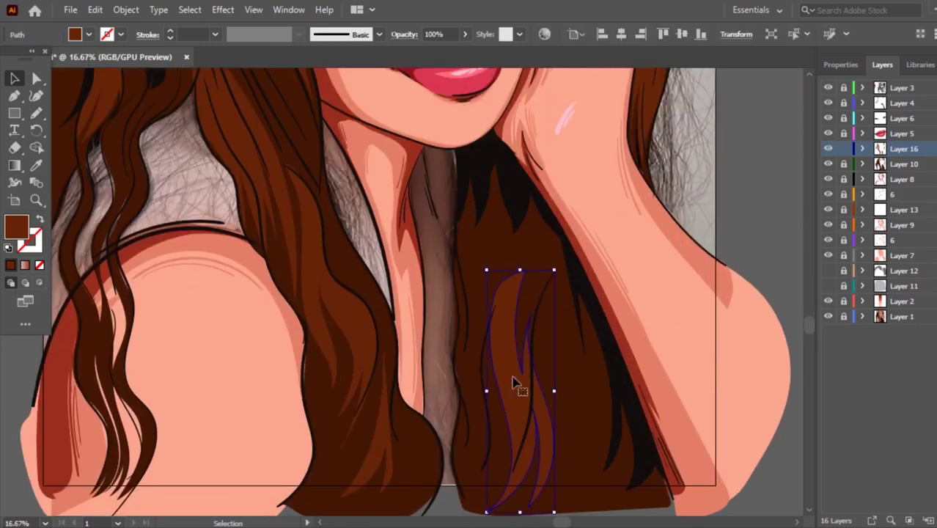
key(n)
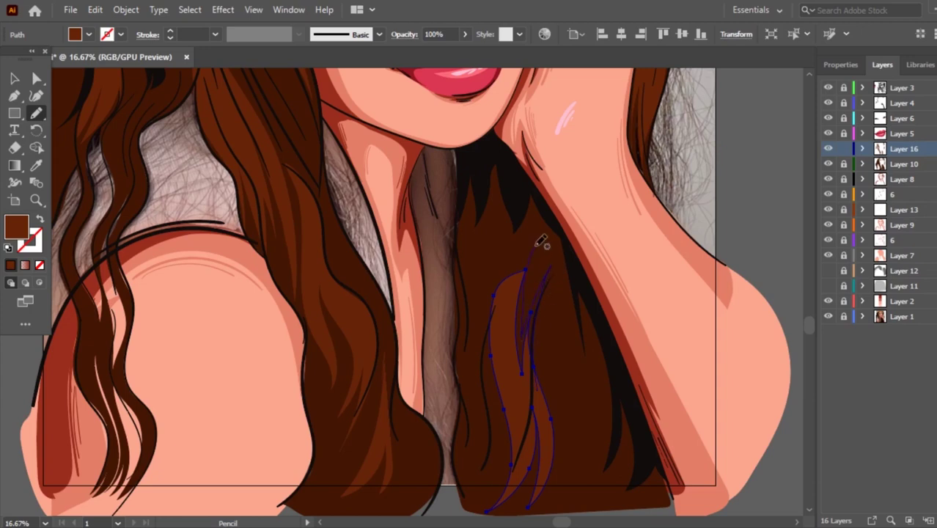
drag(513, 444, 511, 476)
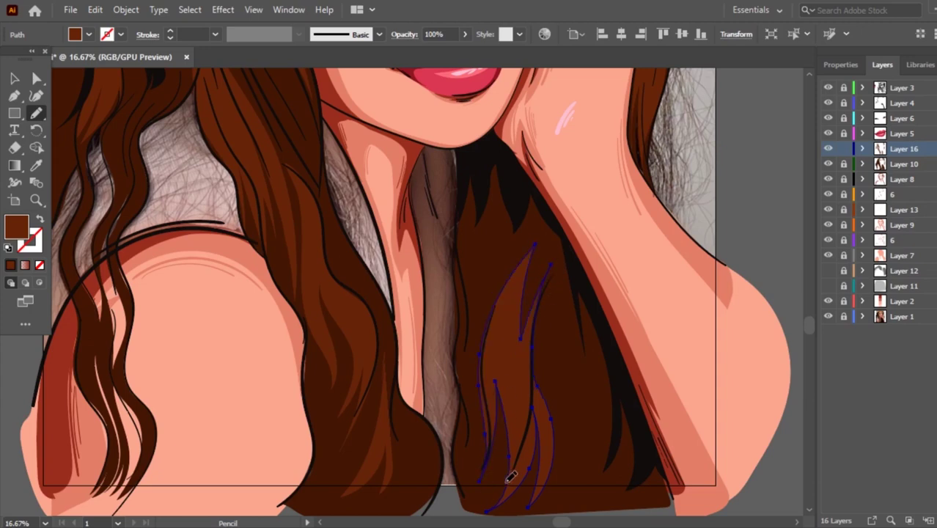
scroll(492, 284, up, 2)
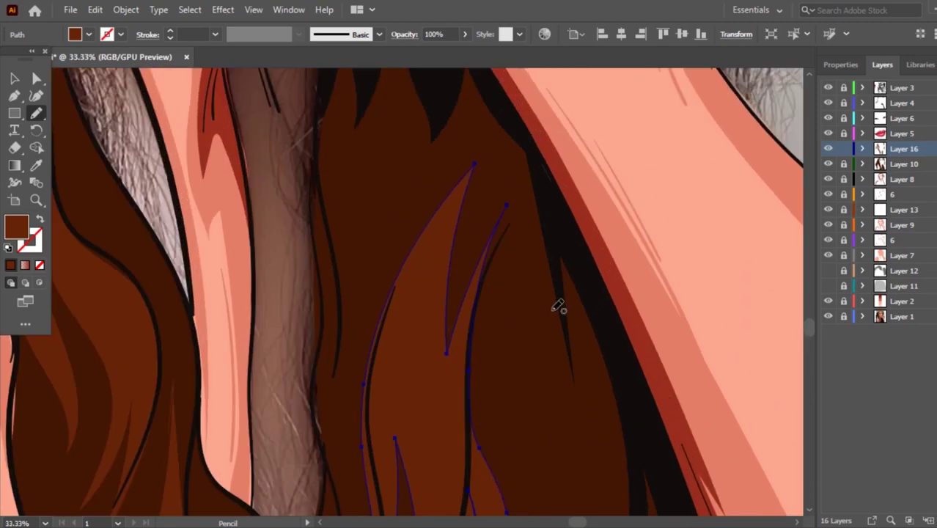
scroll(557, 303, down, 2)
scroll(575, 302, up, 1)
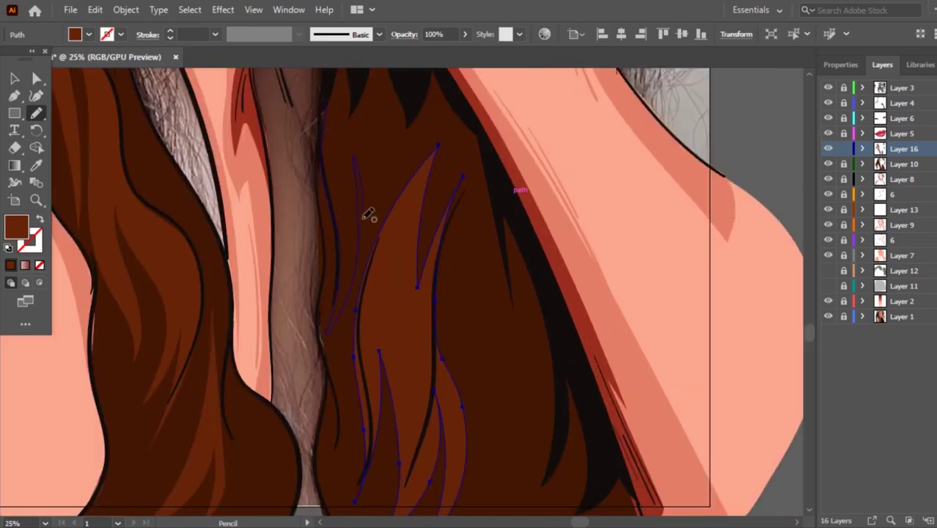
Fill the thin strand shape with the dark hair brown sampled by the Eyedropper.
ctrl+click(359, 78)
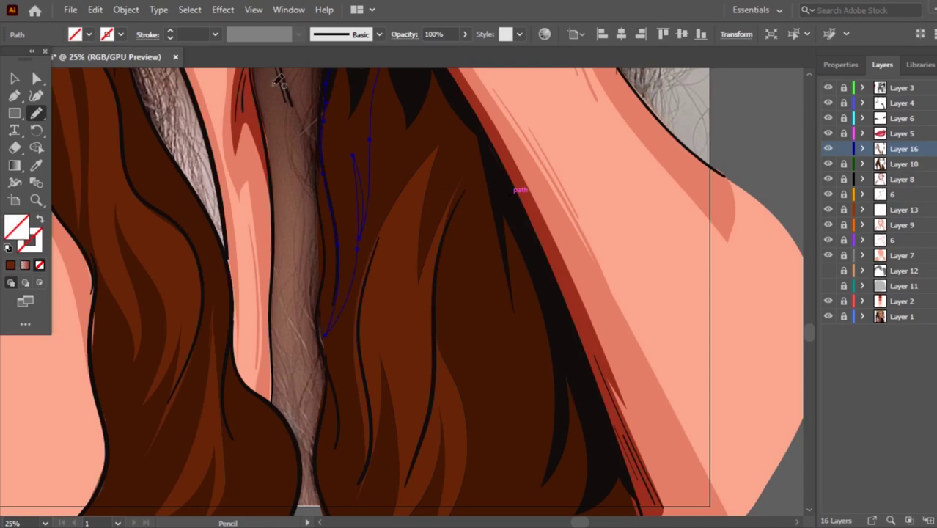
key(i)
click(402, 272)
scroll(411, 256, down, 3)
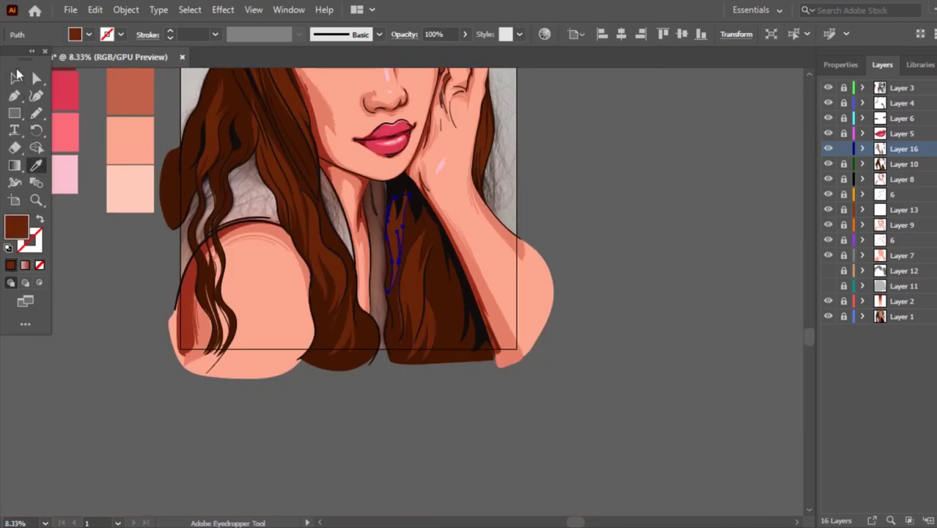
click(16, 76)
click(690, 259)
scroll(647, 250, down, 1)
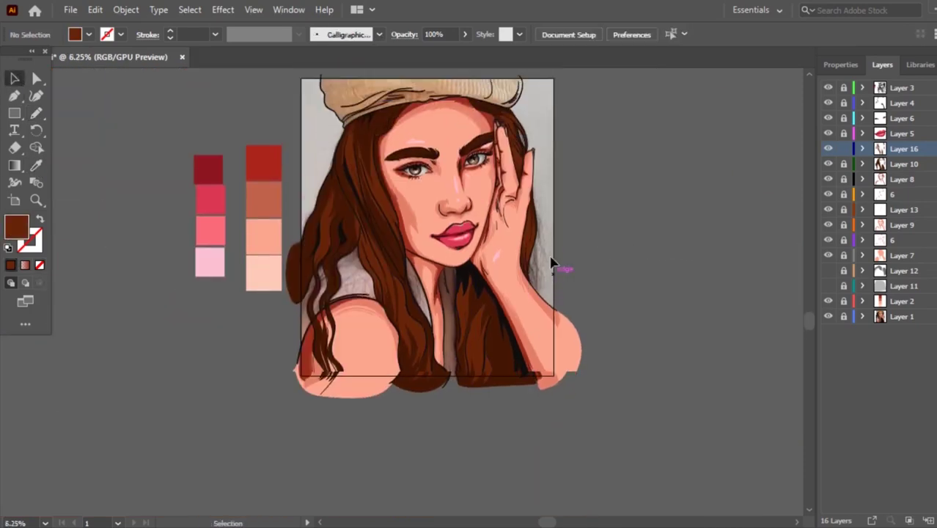
scroll(551, 263, up, 2)
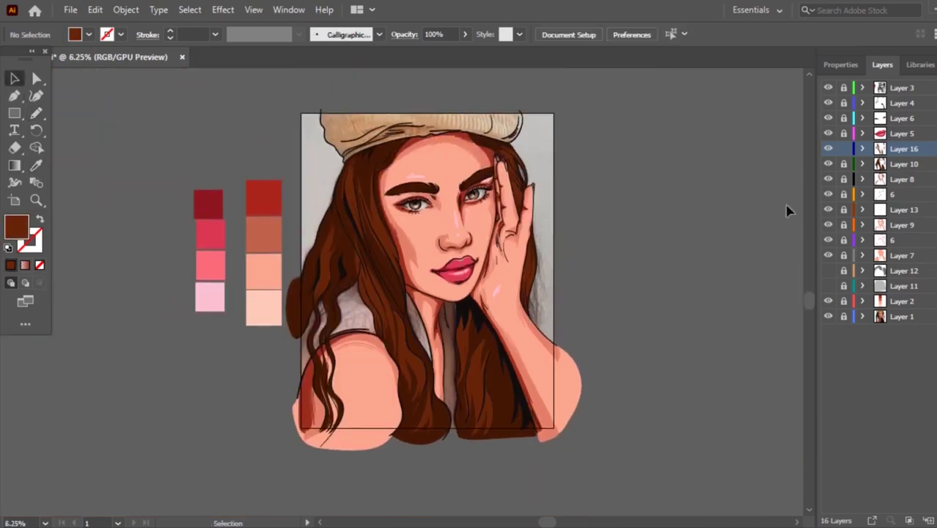
Toggle the reference photo layer and add a new Layer 17 for hair highlights.
click(828, 286)
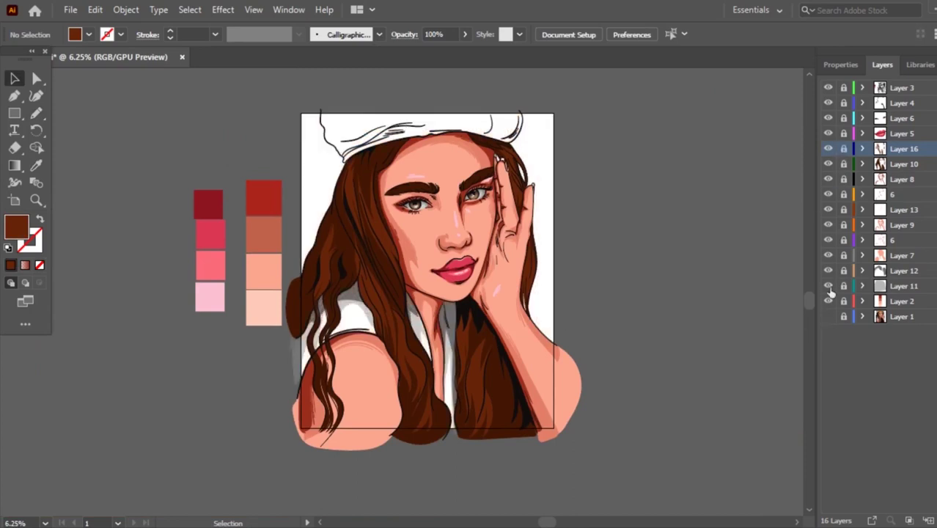
click(827, 286)
scroll(491, 286, up, 1)
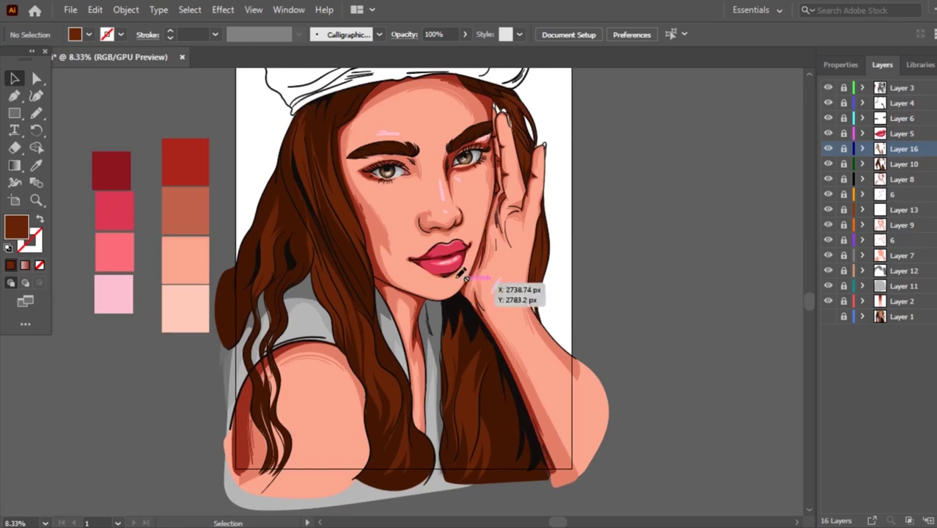
key(ctrl+l)
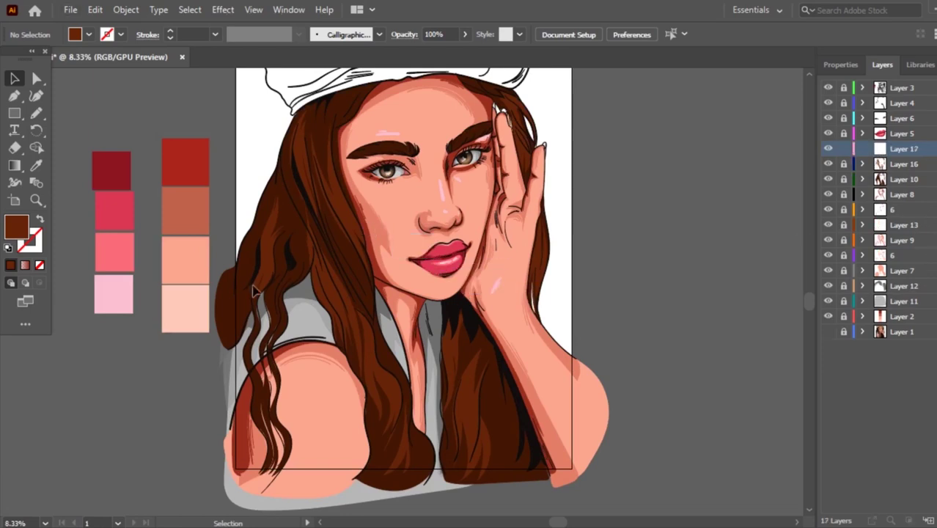
scroll(272, 199, up, 2)
scroll(273, 203, up, 1)
scroll(273, 205, up, 1)
scroll(272, 205, up, 1)
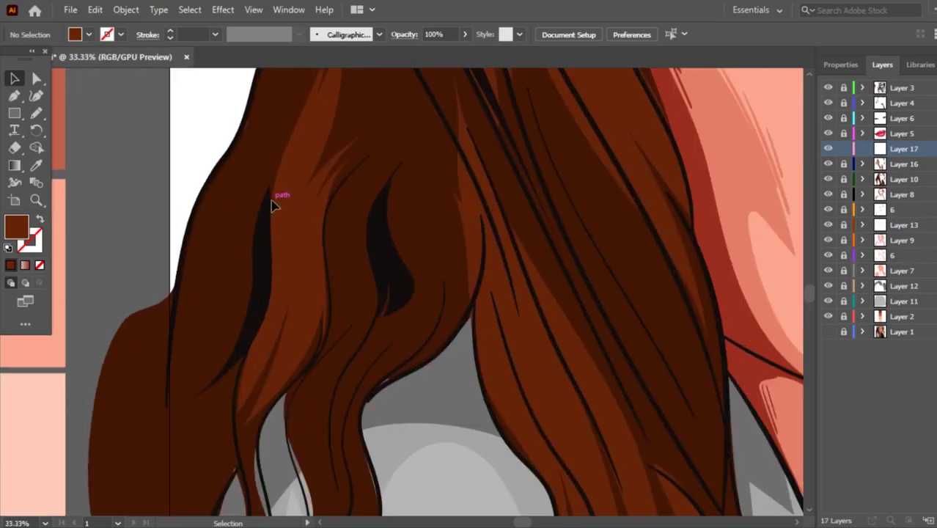
Draw a zigzag strand outline down the left hair lock from top to bottom.
key(n)
drag(313, 112, 255, 362)
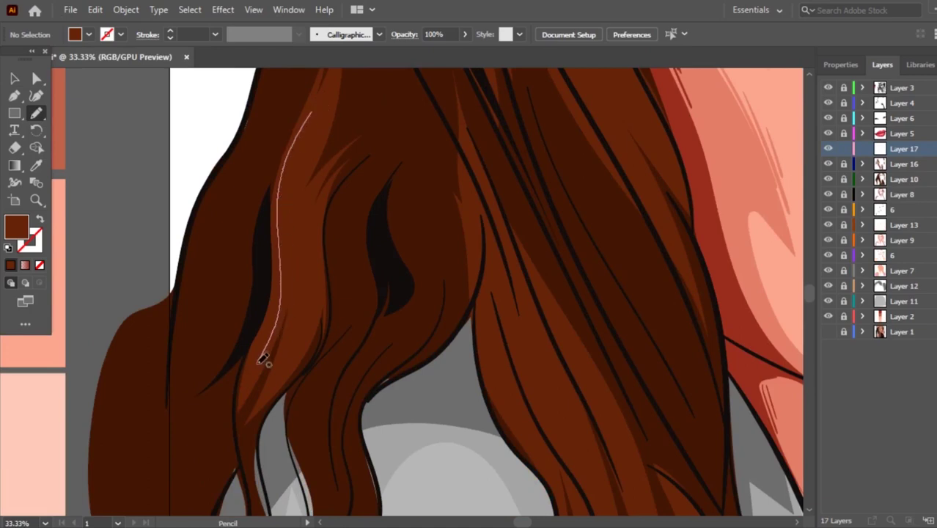
drag(265, 314, 302, 239)
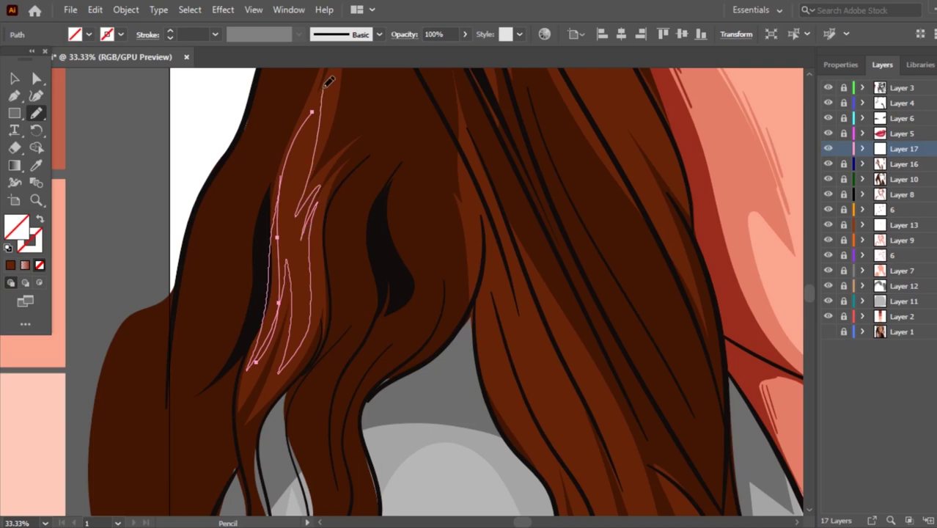
drag(300, 204, 308, 156)
drag(321, 100, 292, 211)
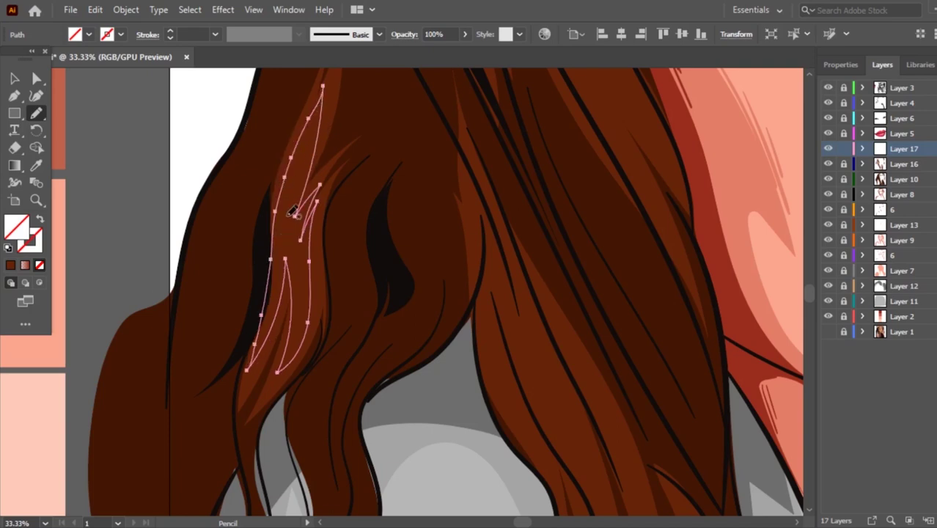
Fill the strand with sampled hair brown, then brighten it to 8E3719.
click(38, 168)
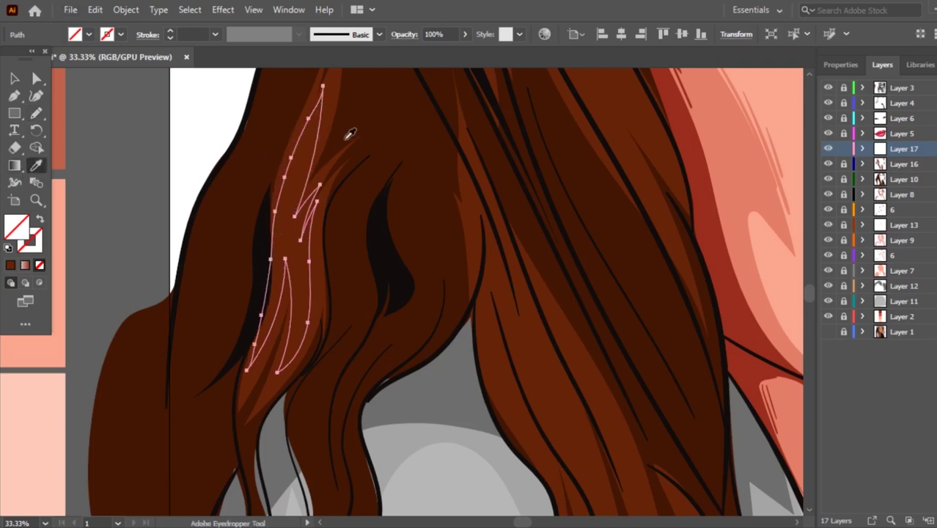
click(333, 110)
double_click(17, 226)
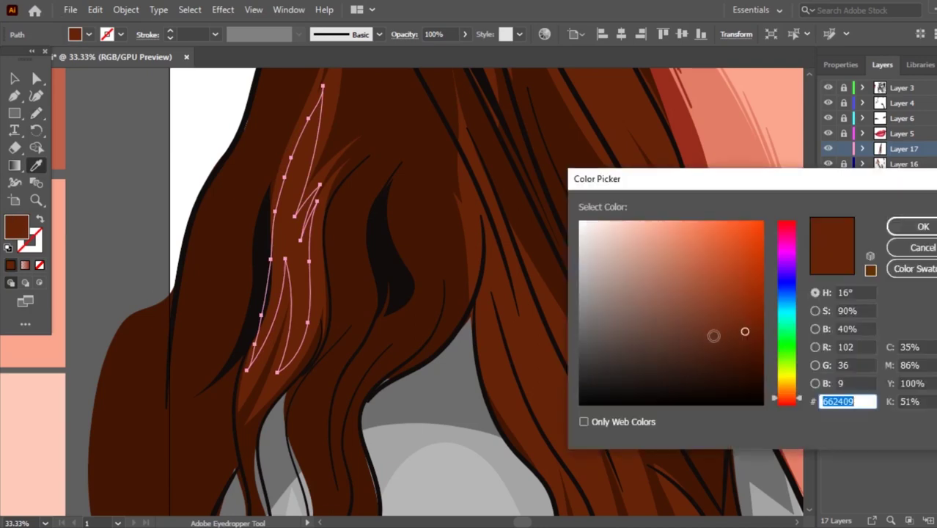
drag(744, 330, 731, 301)
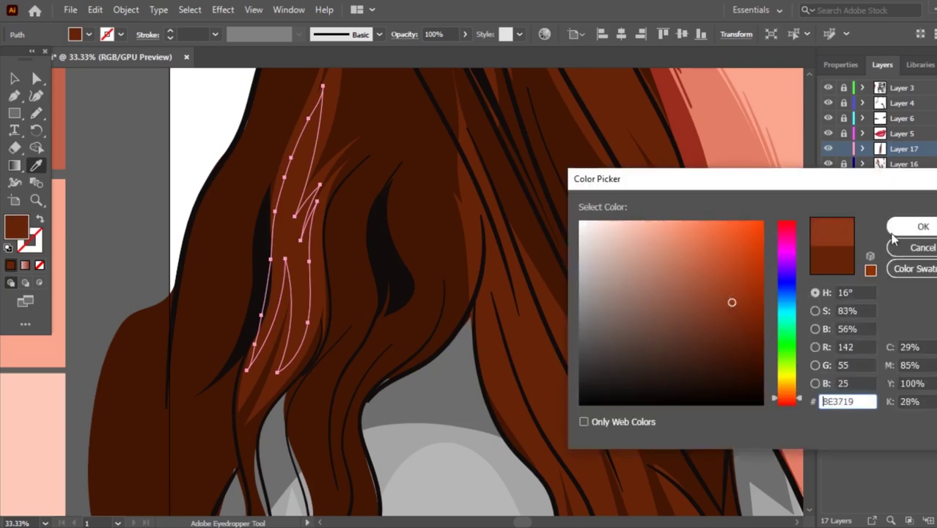
click(922, 225)
click(14, 78)
click(241, 167)
scroll(322, 222, down, 3)
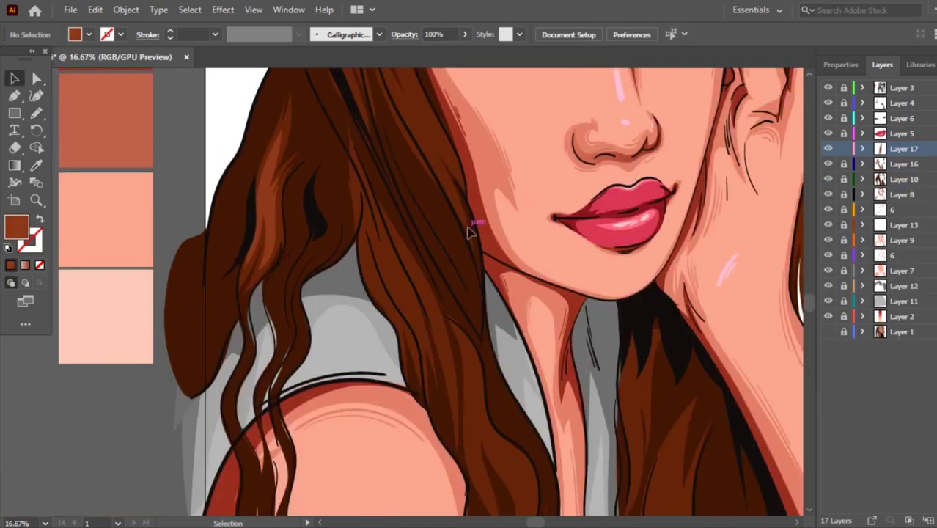
scroll(429, 249, up, 2)
Draw a closed looped highlight strand on the left lock, filled with the lighter brown.
key(n)
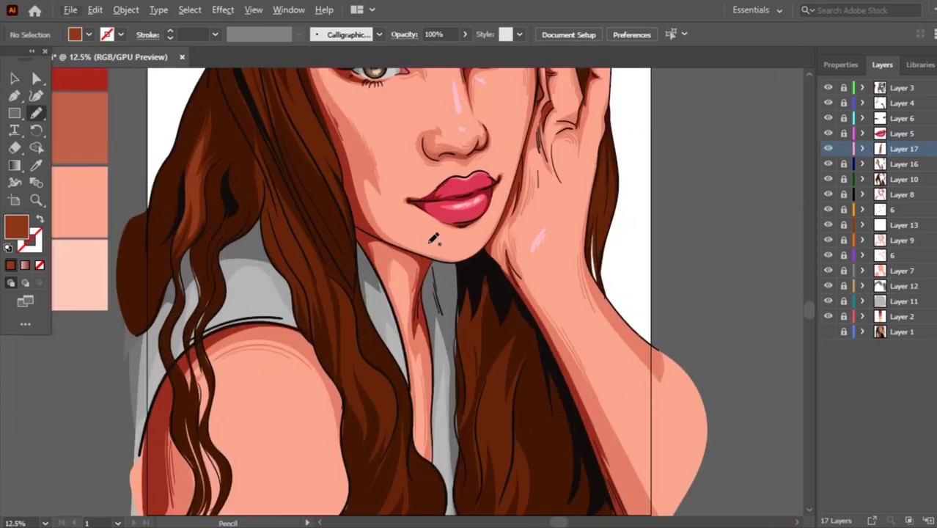
drag(265, 192, 311, 302)
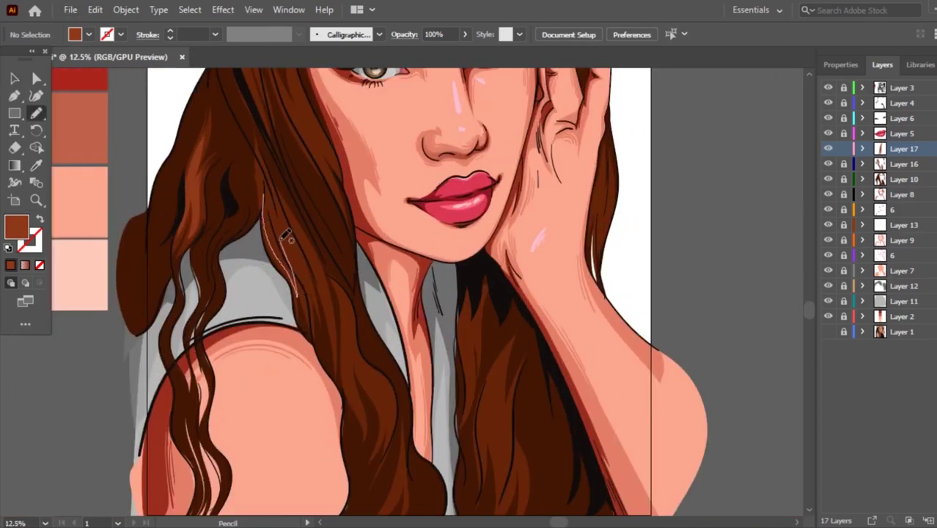
drag(268, 184, 292, 229)
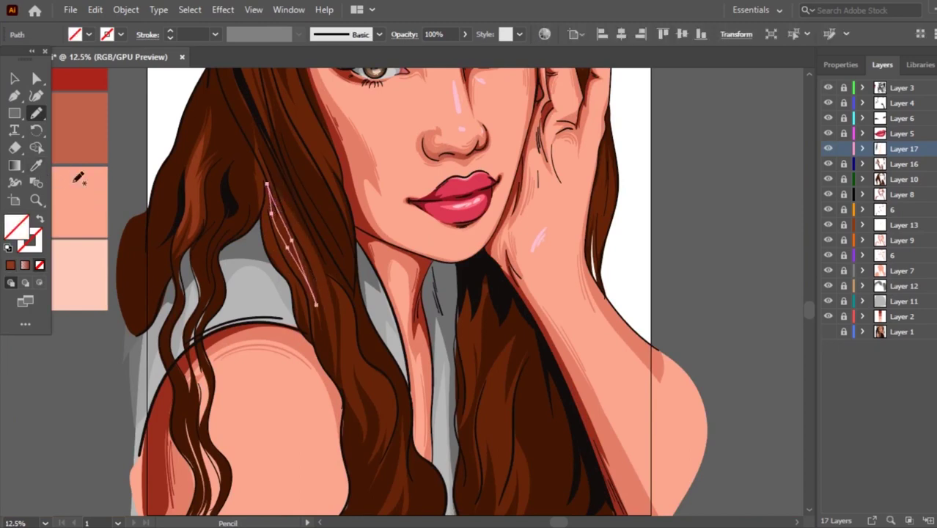
click(36, 165)
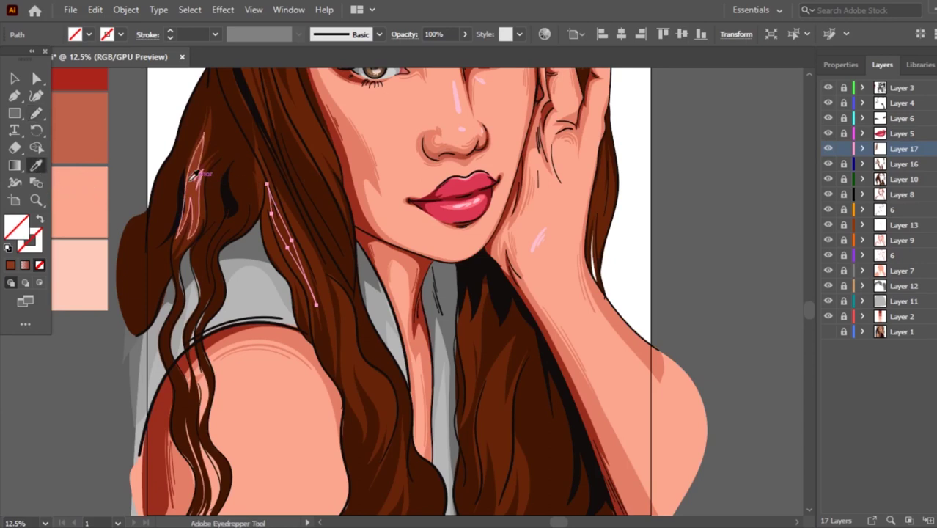
click(202, 184)
key(v)
key(ctrl+minus)
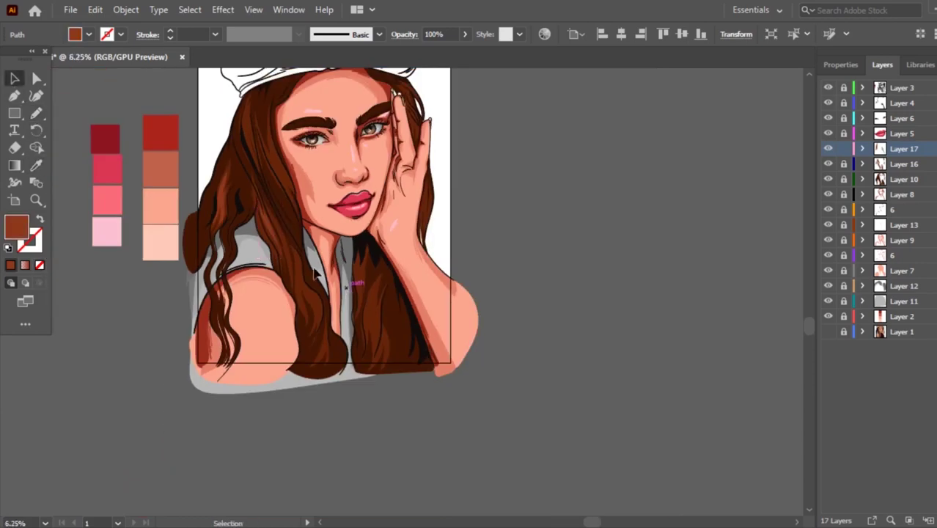
key(ctrl+plus)
click(269, 213)
alt+scroll(269, 213, up, 1)
Add another lighter-brown highlight strand down the left hair.
key(n)
mouse_move(244, 194)
mouse_down()
mouse_move(310, 323)
mouse_move(241, 183)
mouse_up()
click(36, 165)
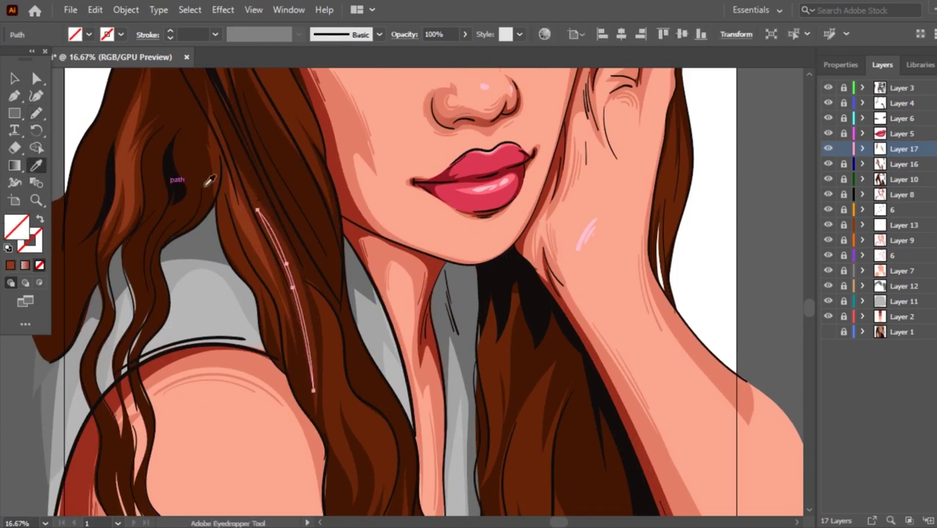
click(240, 225)
click(15, 78)
click(328, 205)
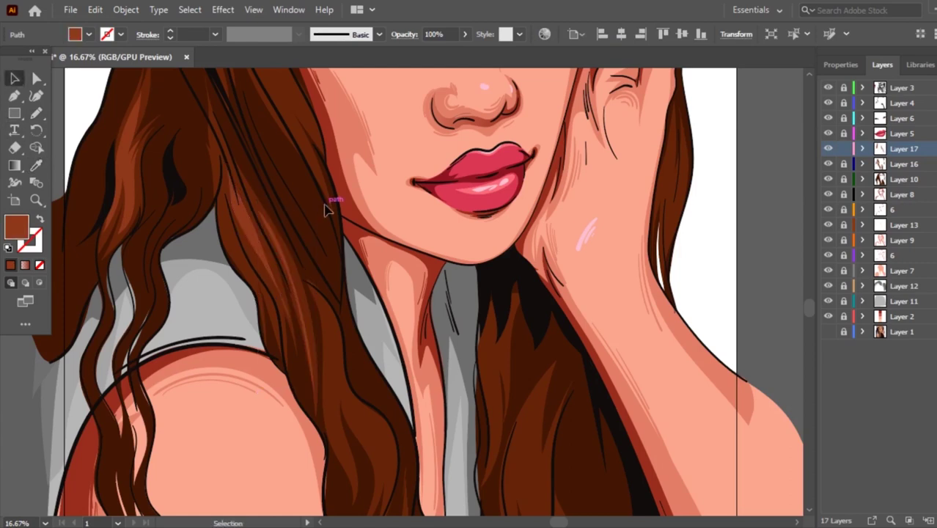
key(h)
Draw several thin highlight strokes down the lower lock near the neck, filled lighter brown.
key(n)
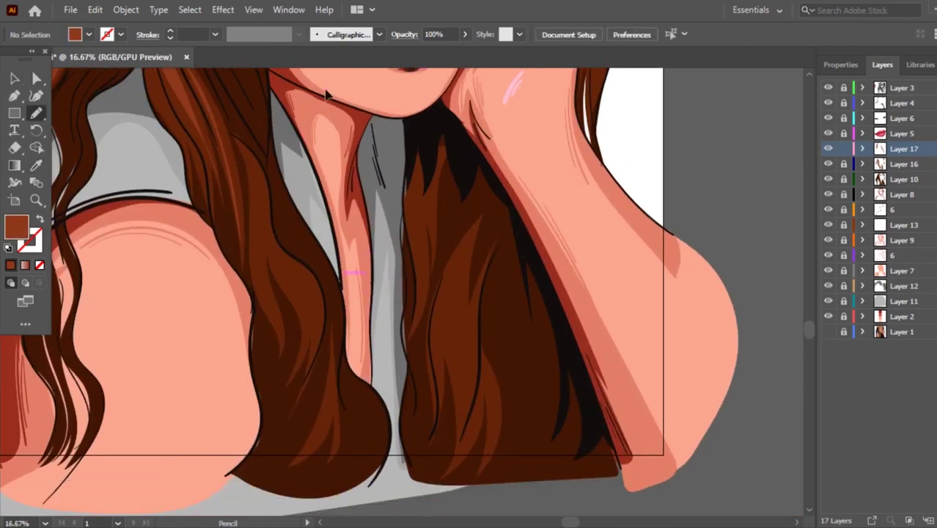
drag(244, 169, 248, 262)
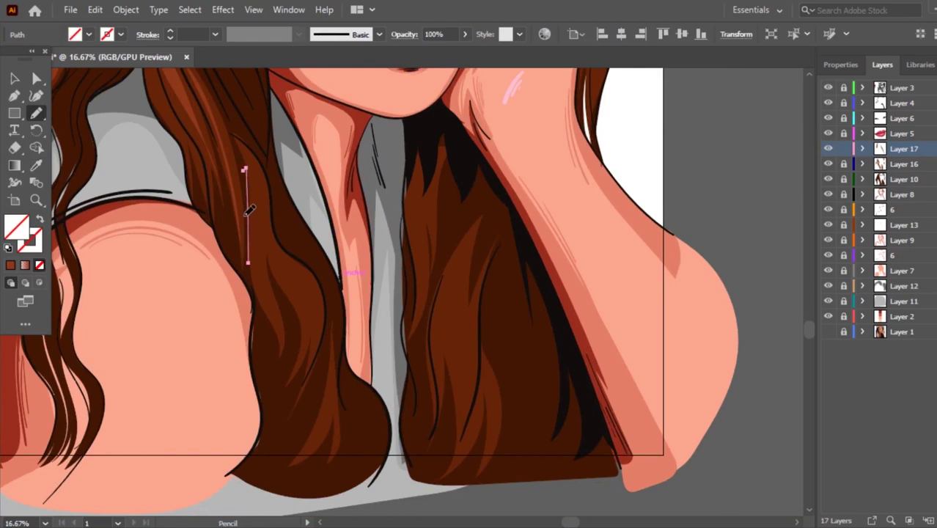
ctrl+click(249, 210)
drag(254, 205, 275, 326)
mouse_move(259, 235)
mouse_down()
mouse_move(308, 297)
mouse_move(306, 351)
mouse_up()
mouse_move(315, 308)
mouse_down()
mouse_move(323, 337)
mouse_move(255, 173)
mouse_up()
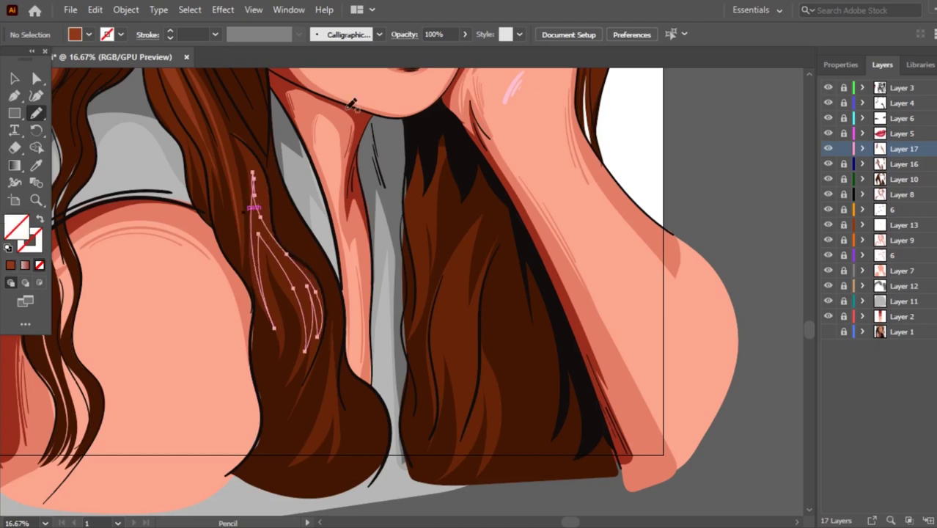
key(i)
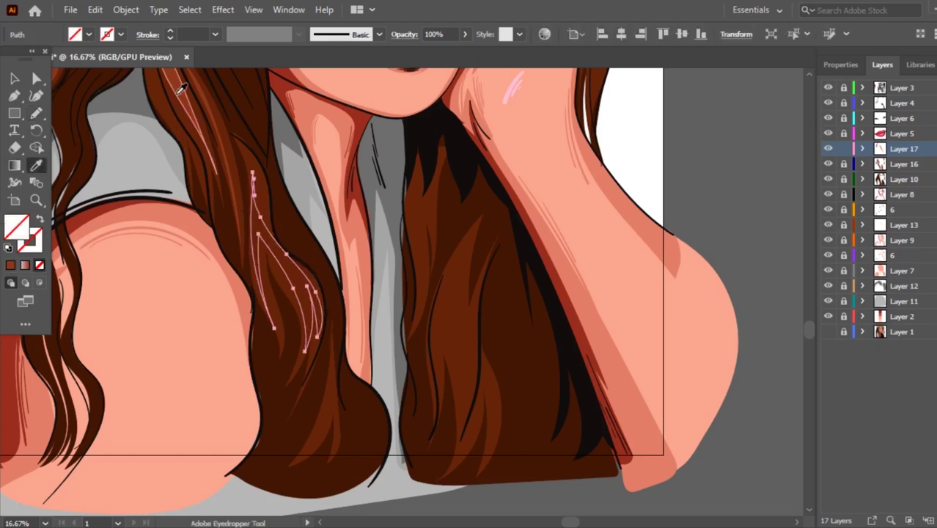
click(181, 87)
key(v)
click(344, 267)
scroll(301, 270, up, 1)
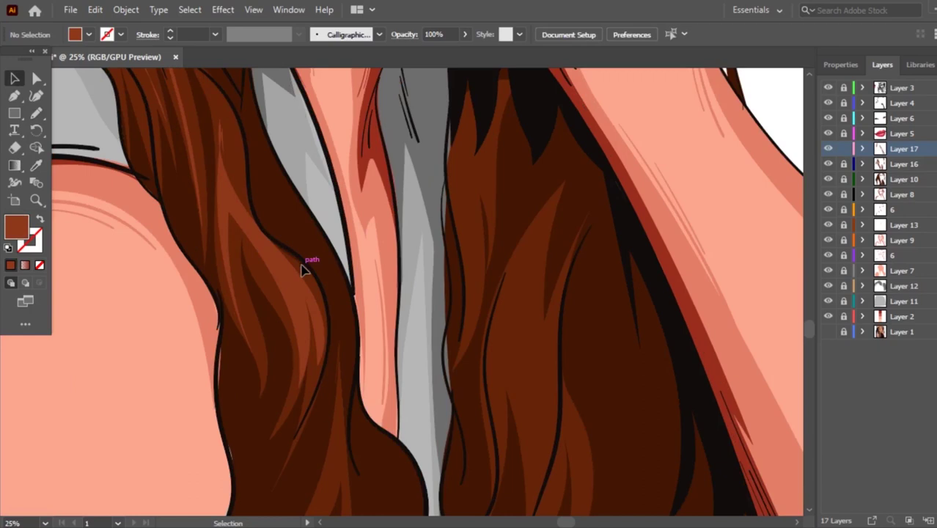
Merge the lower-lock strokes into one closed shape and add another lighter-brown strand.
click(278, 271)
key(n)
drag(262, 223, 313, 377)
drag(239, 214, 246, 236)
key(ctrl+shift+a)
mouse_move(232, 124)
mouse_down()
mouse_move(313, 263)
mouse_move(262, 216)
mouse_move(232, 113)
mouse_up()
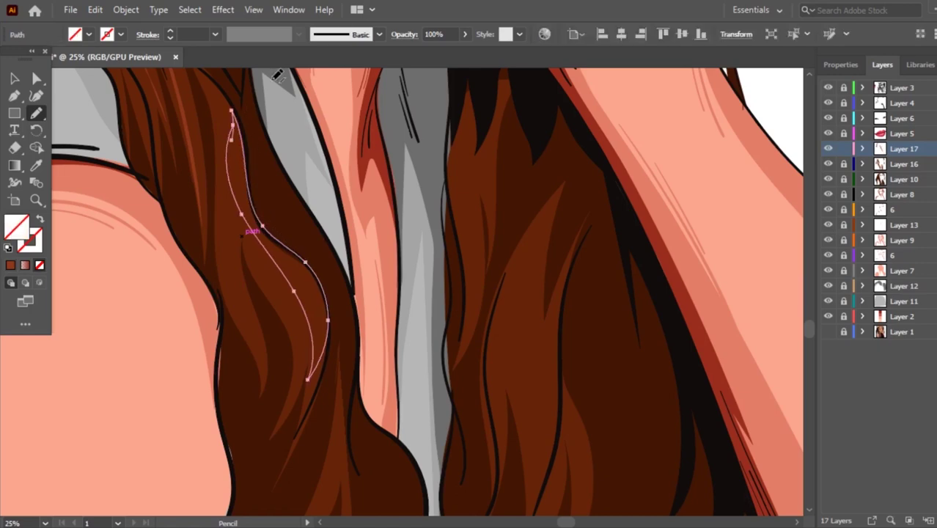
click(39, 167)
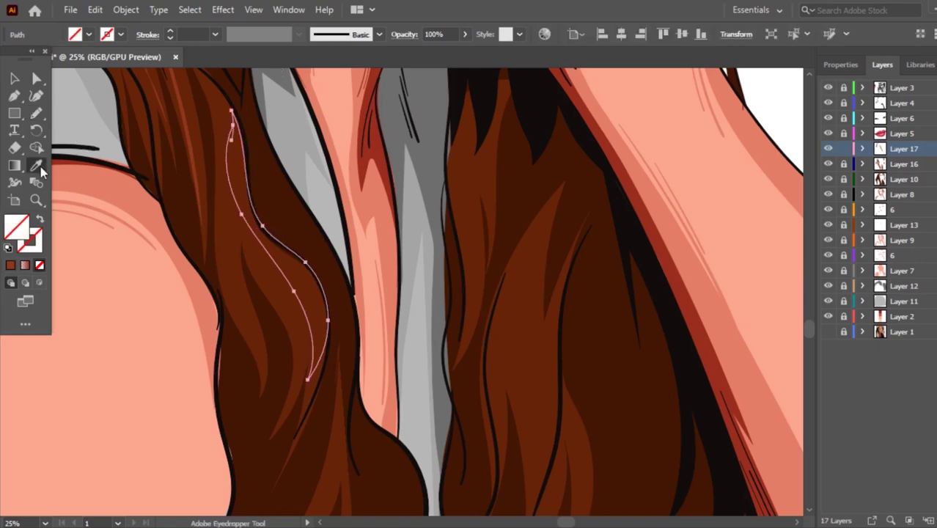
click(178, 111)
key(v)
click(173, 192)
Sketch Pencil strands down the right hair lock, redrawing and deleting the unwanted attempt.
scroll(356, 237, down, 2)
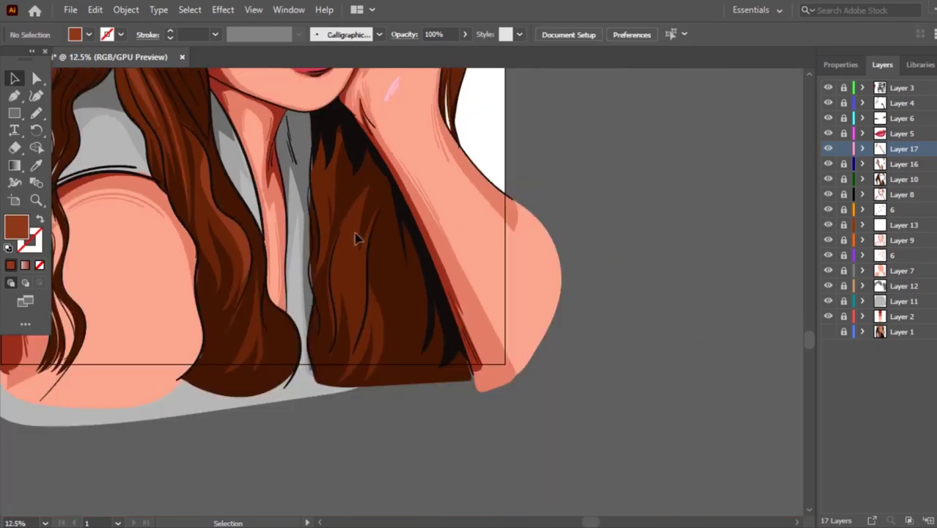
scroll(355, 236, up, 1)
scroll(360, 236, up, 1)
key(n)
drag(355, 165, 307, 381)
key(ctrl+z)
mouse_move(355, 164)
mouse_down()
mouse_move(304, 325)
mouse_move(362, 299)
mouse_up()
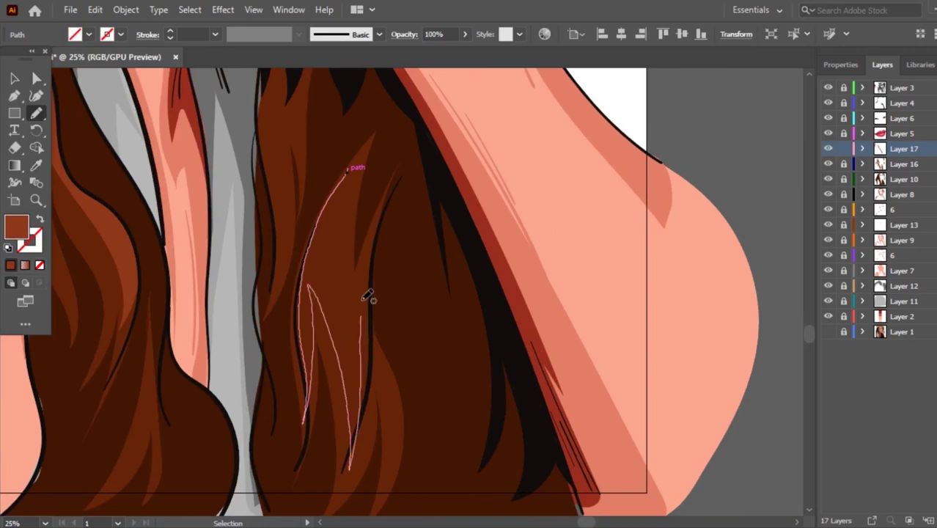
drag(368, 295, 356, 157)
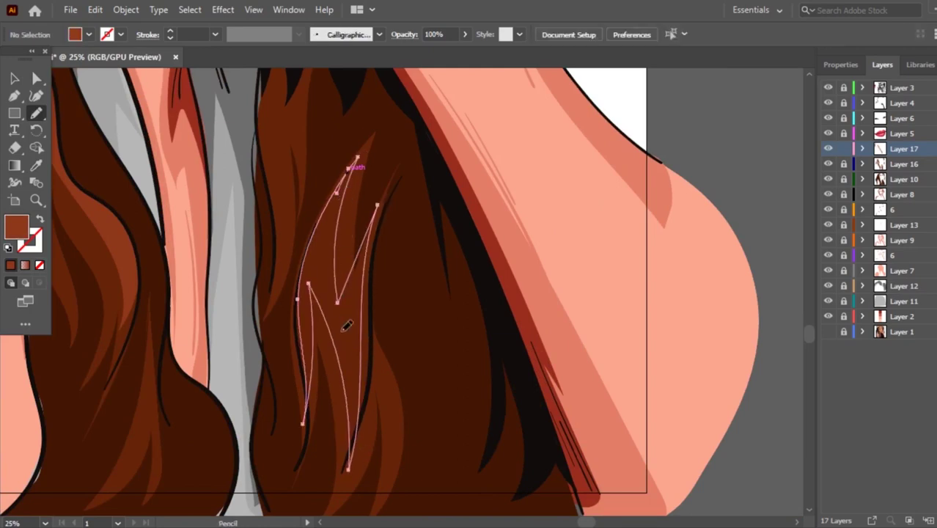
drag(332, 318, 323, 352)
drag(330, 302, 308, 282)
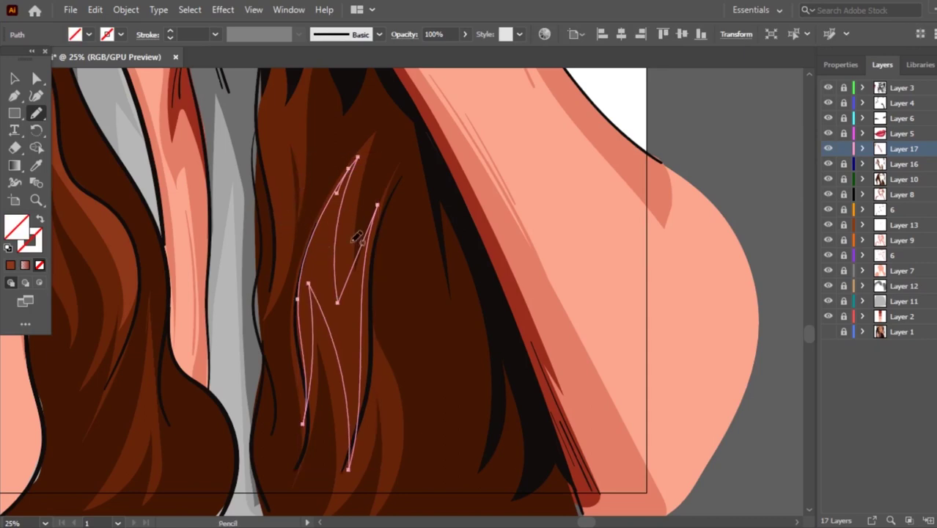
key(Delete)
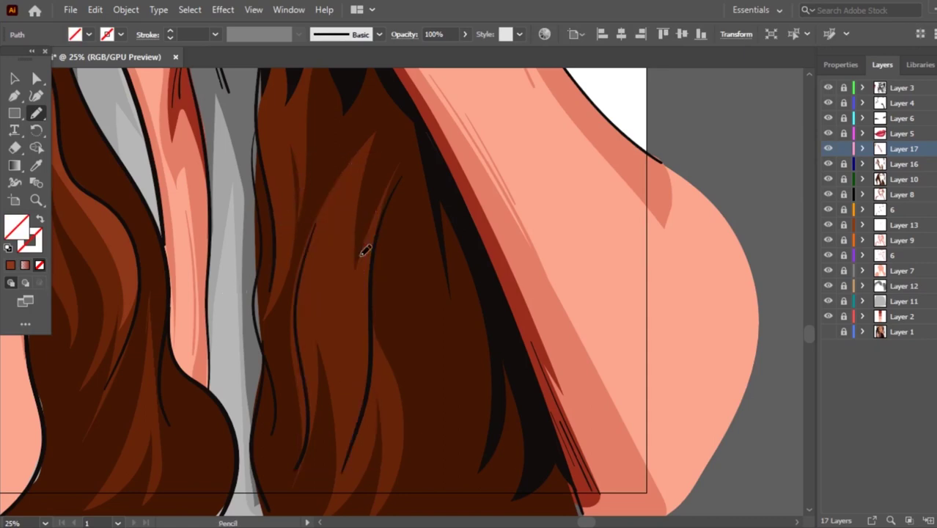
Draw a zig-zag strand along the right hair lock and fill it with the sampled hair brown.
drag(347, 177, 359, 385)
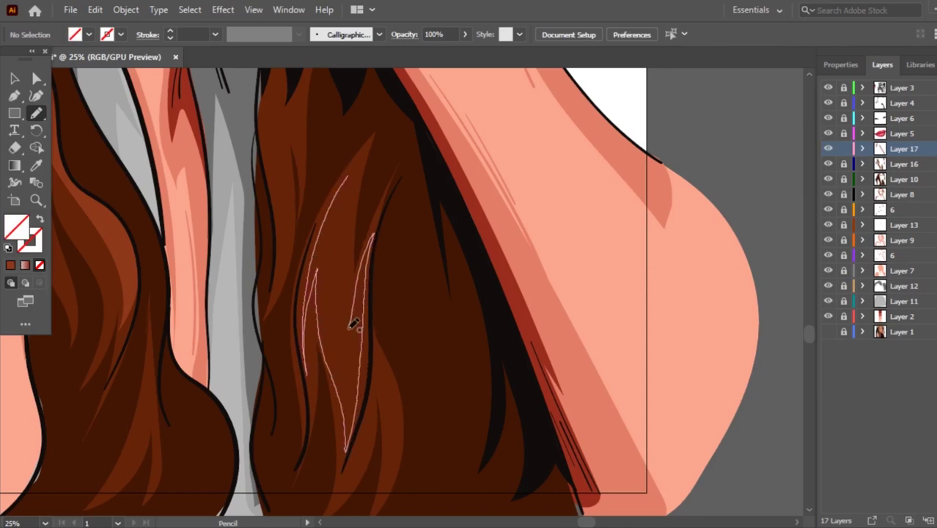
drag(364, 381, 354, 161)
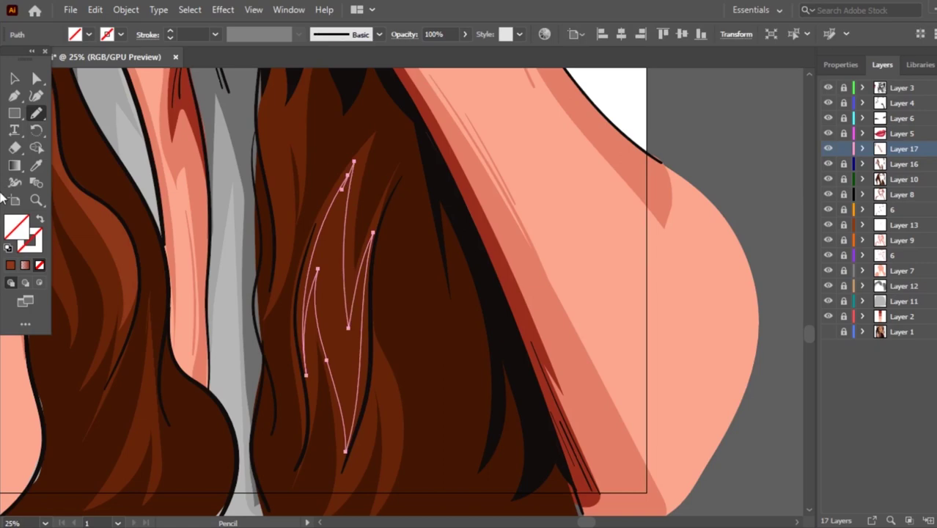
click(36, 165)
key(ctrl+minus)
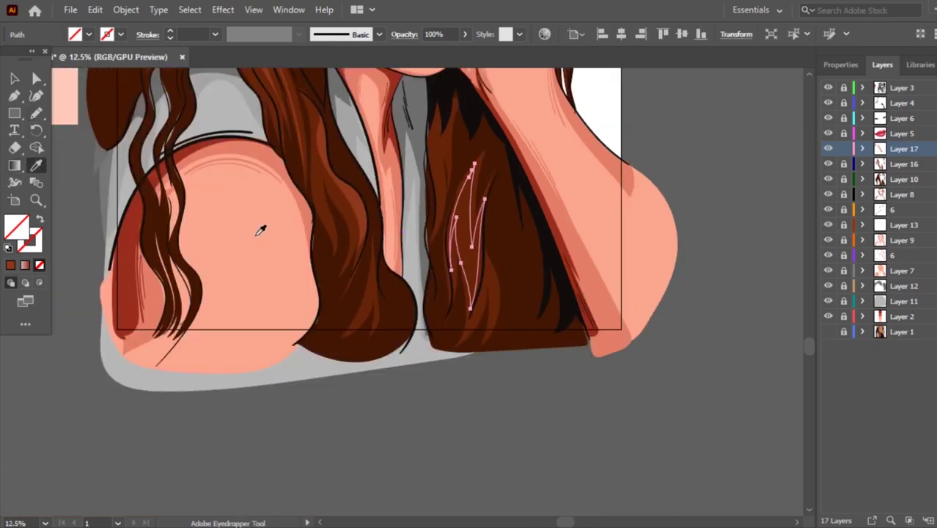
scroll(280, 165, up, 2)
click(327, 178)
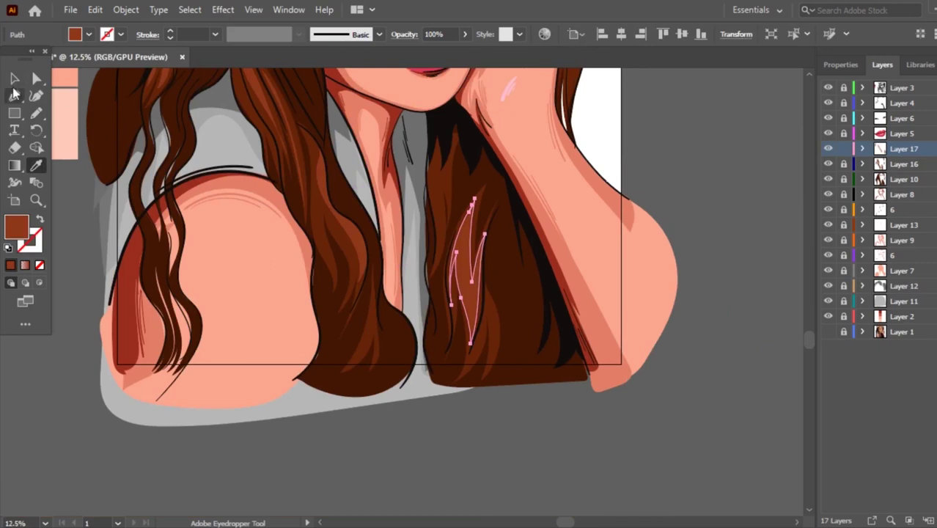
key(v)
key(ctrl+minus)
click(545, 231)
Add a strand down the hair left of the face, filled with the hair's brown.
scroll(440, 220, up, 5)
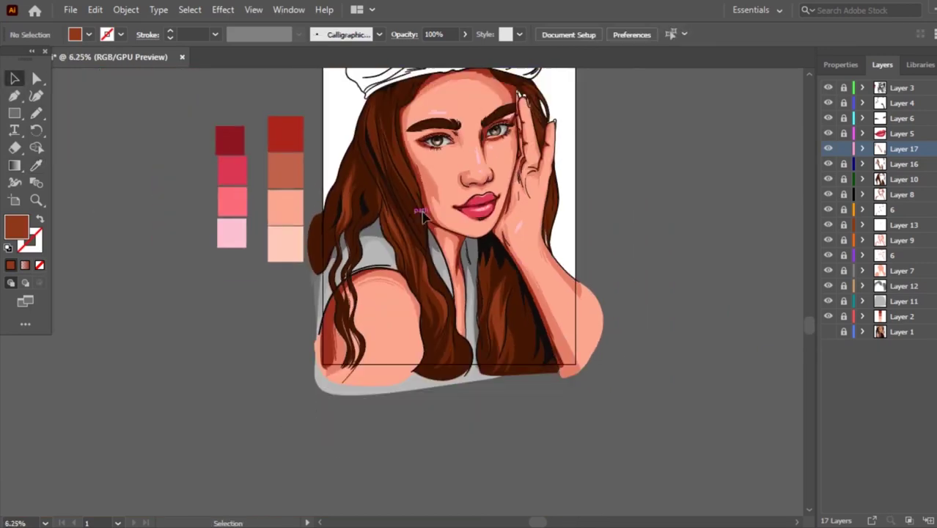
scroll(356, 161, up, 1)
scroll(379, 185, up, 2)
key(n)
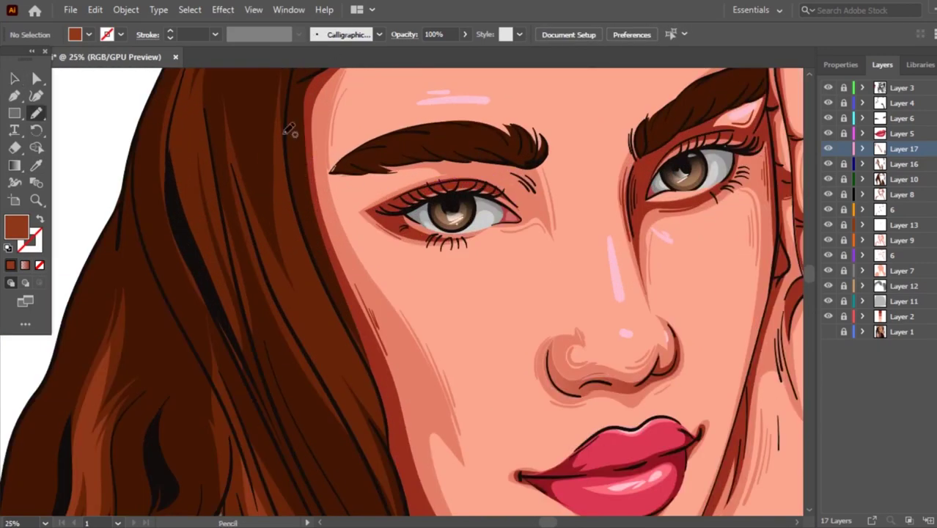
drag(235, 165, 388, 499)
drag(297, 297, 235, 159)
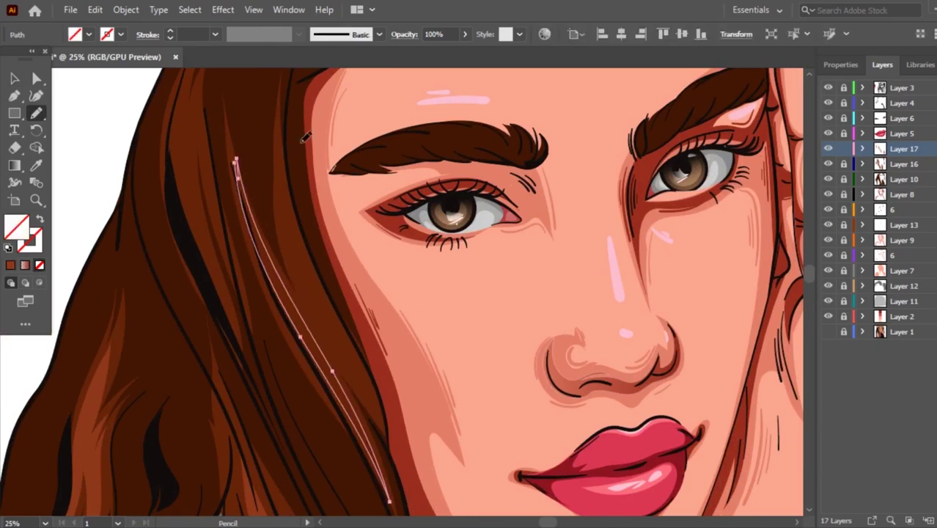
click(35, 165)
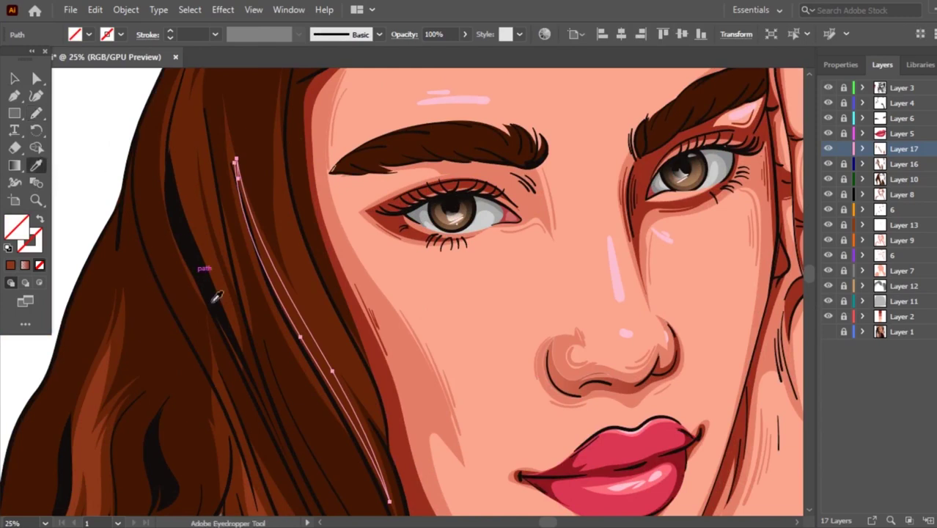
scroll(218, 296, down, 3)
click(247, 338)
key(ctrl+minus)
key(v)
click(223, 143)
key(ctrl+plus)
key(ctrl+minus)
key(ctrl+minus)
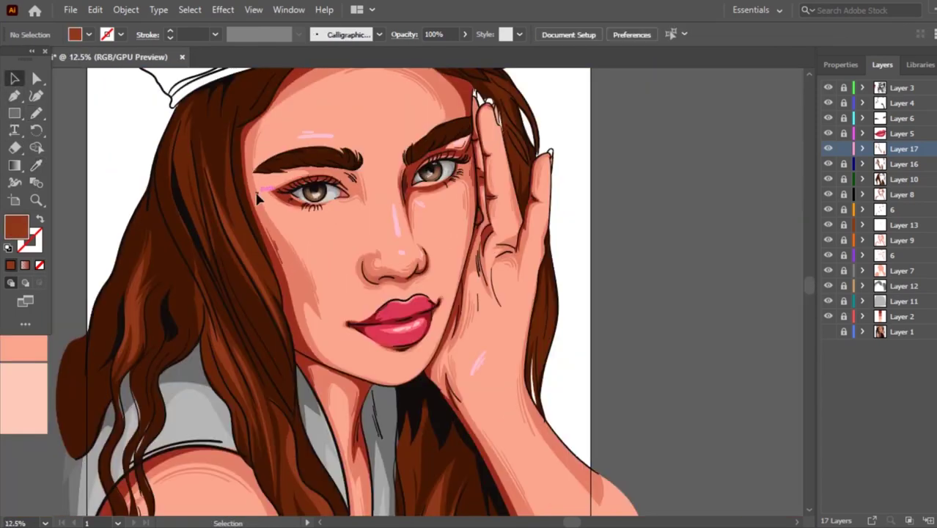
Add strands along the hair beside the hand, filled with the sampled hair brown.
key(ctrl+plus)
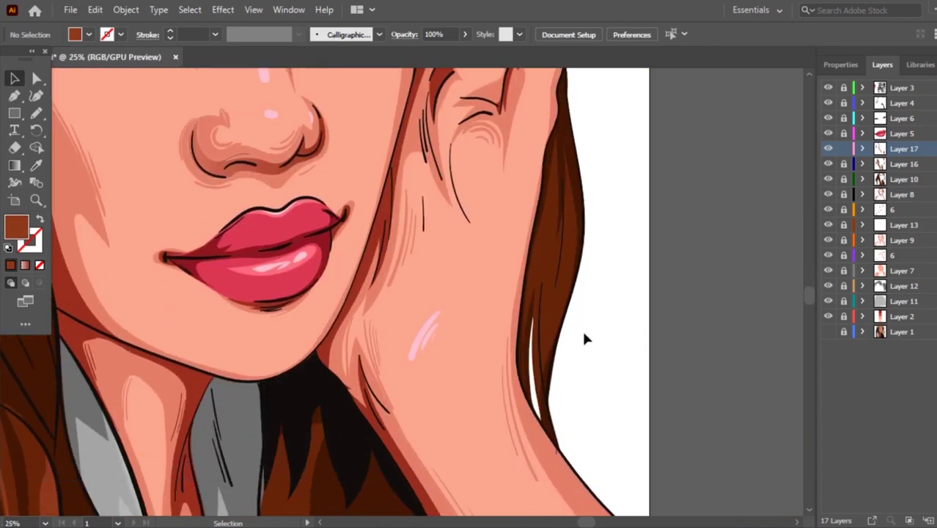
key(n)
drag(546, 190, 557, 231)
drag(568, 198, 574, 205)
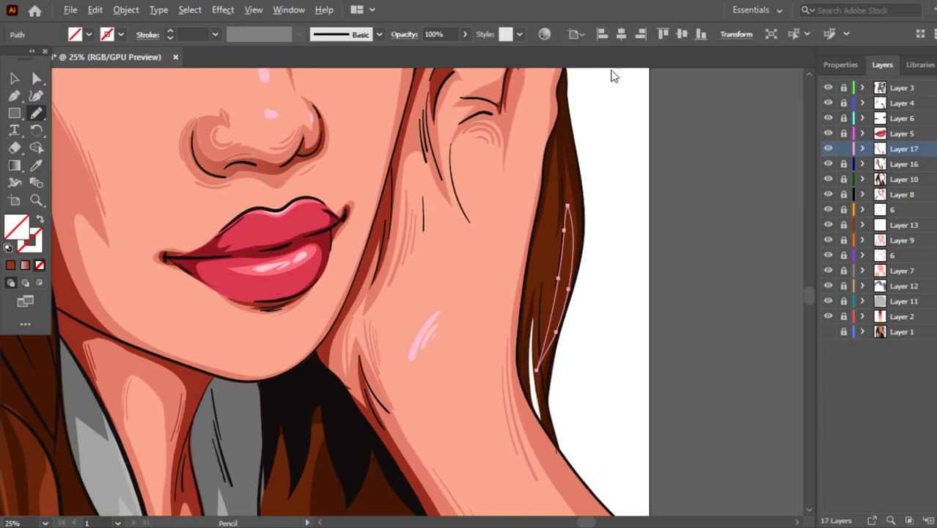
key(ctrl+minus)
click(40, 167)
click(215, 342)
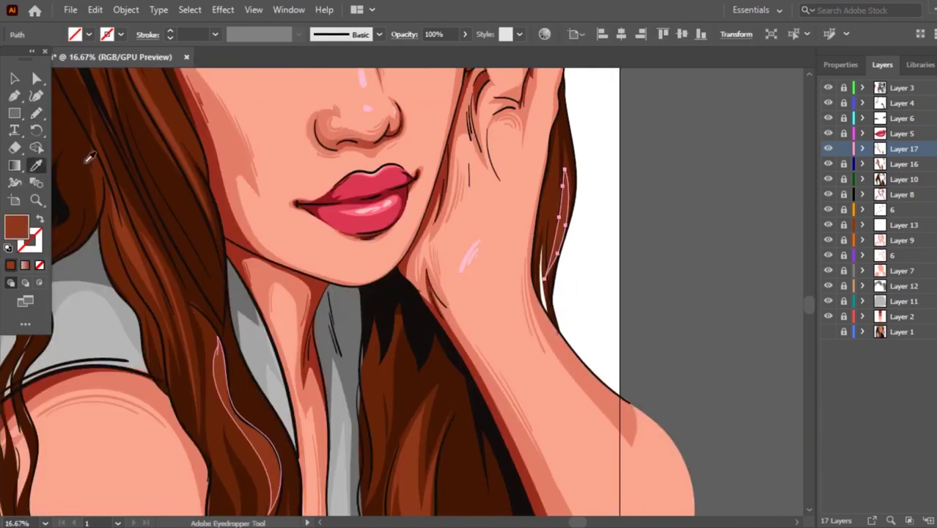
key(v)
click(645, 227)
key(ctrl+minus)
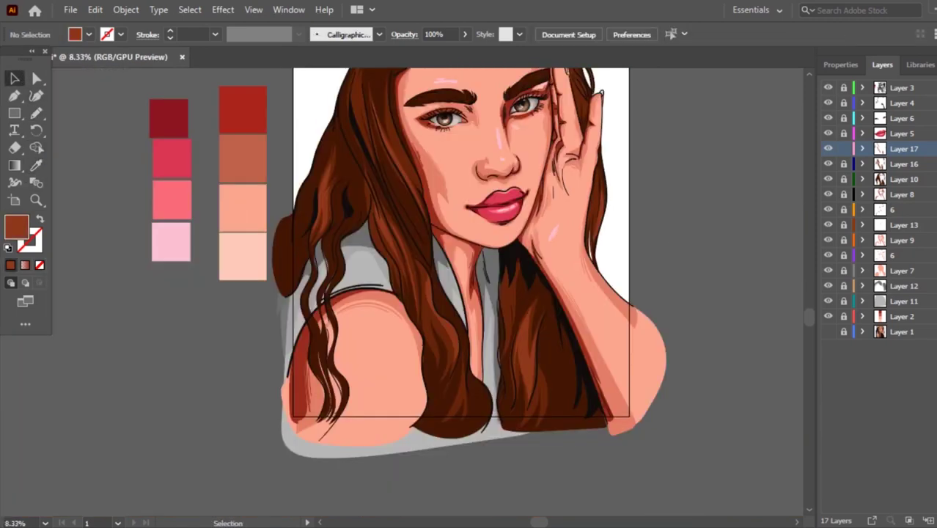
Lighten the fill of all Layer 17 strands to a lighter brown in the Color Picker.
key(ctrl+a)
double_click(18, 227)
drag(730, 302, 708, 283)
click(909, 227)
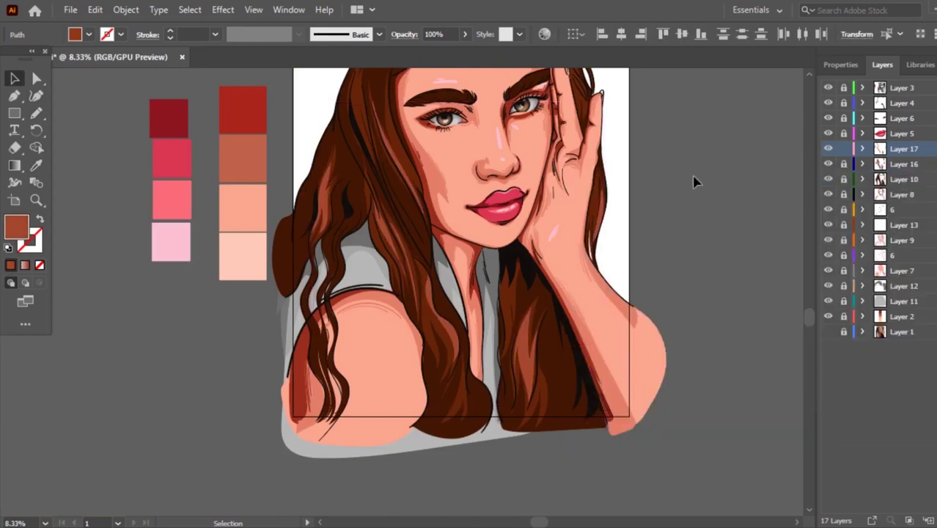
click(695, 182)
scroll(695, 182, up, 3)
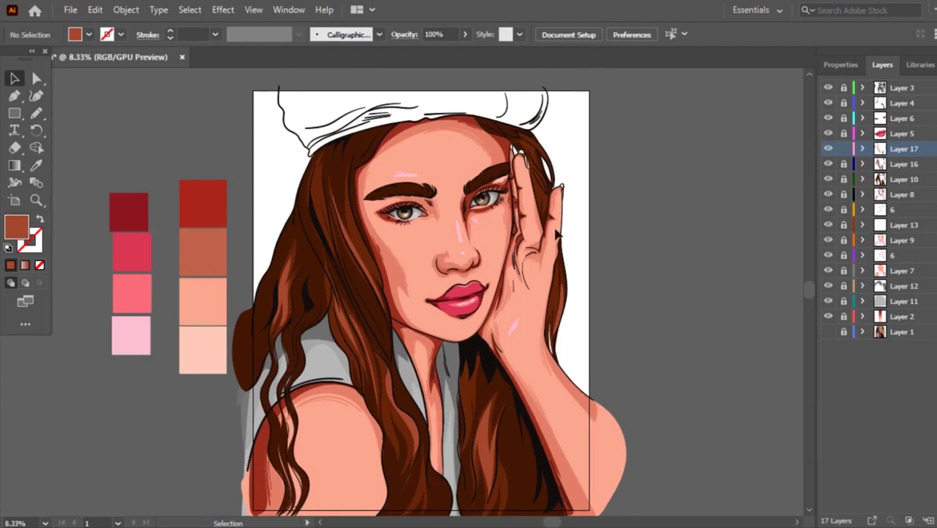
scroll(557, 235, down, 1)
scroll(620, 309, up, 1)
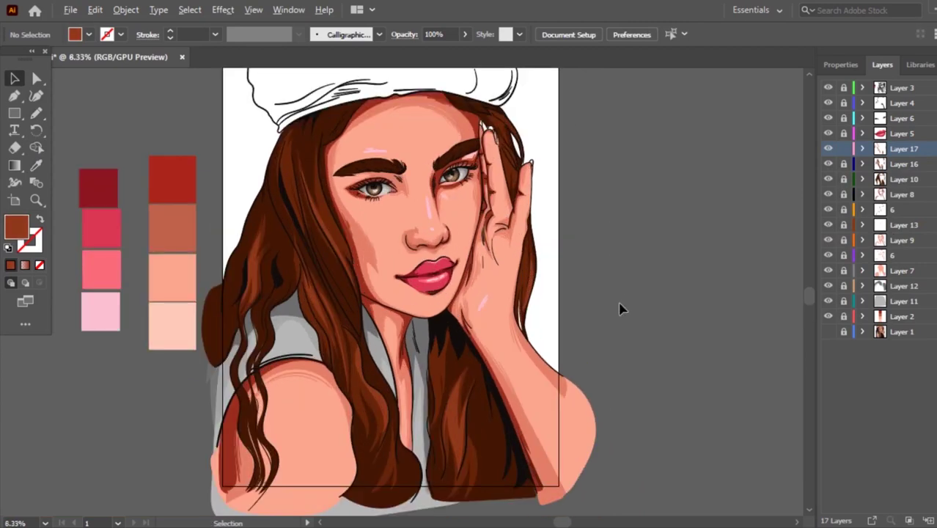
Toggle Layer 17 off and on to compare, then make Layer 4 the active layer.
click(829, 149)
click(829, 149)
scroll(805, 147, up, 1)
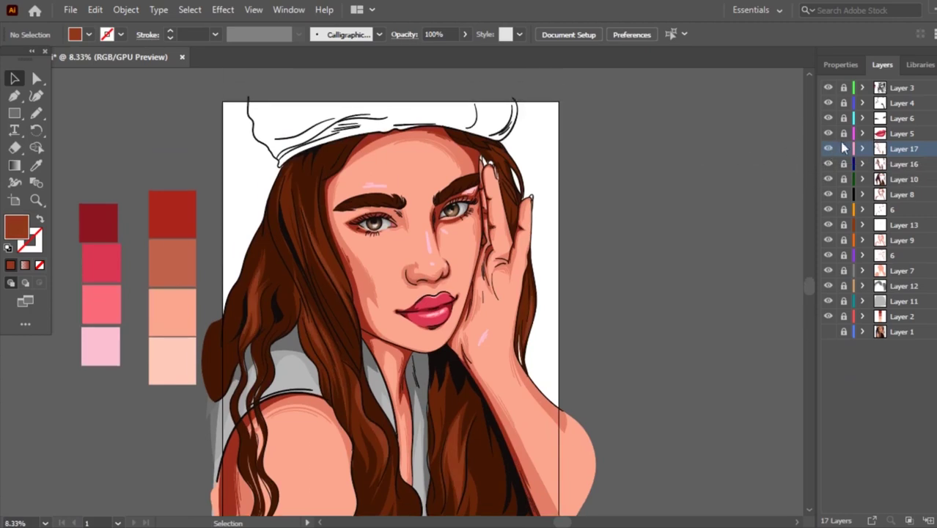
scroll(815, 151, up, 1)
click(892, 104)
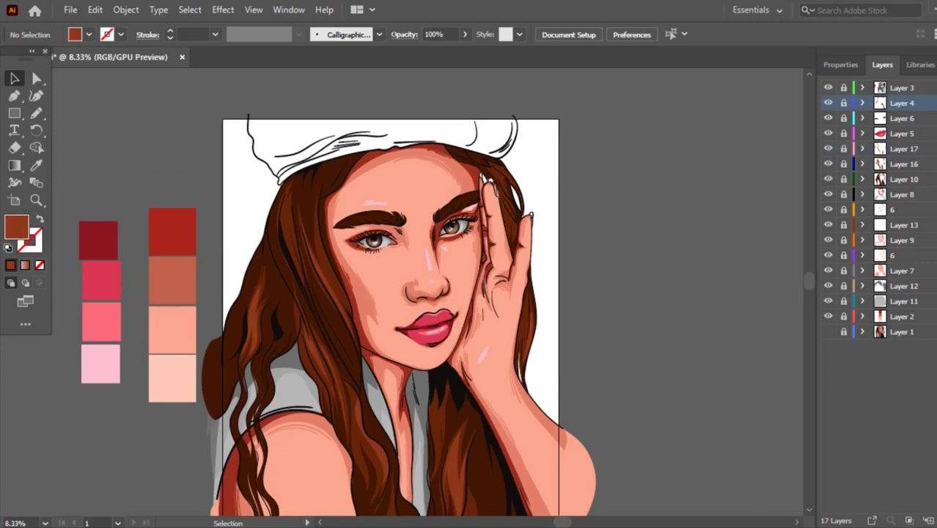
Create a new layer for the hat and trace its left edge with the Pencil.
key(ctrl+l)
scroll(401, 129, up, 2)
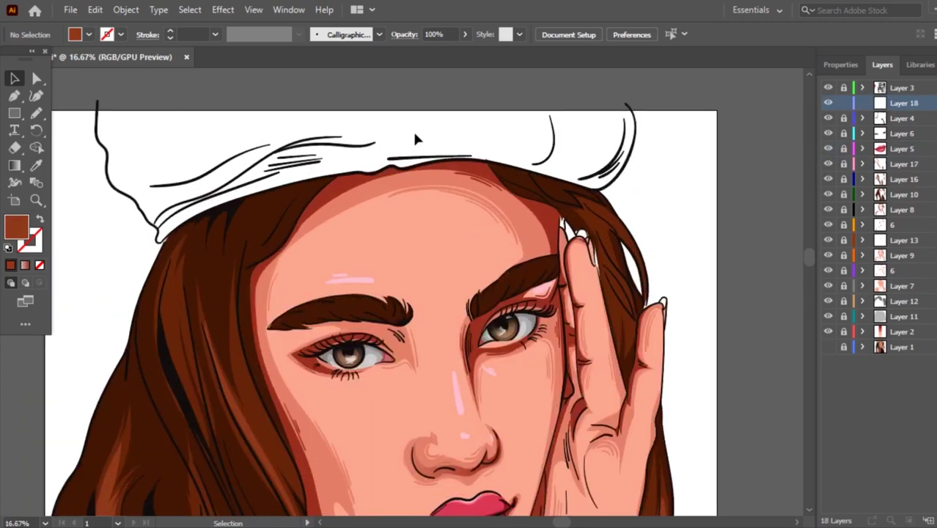
key(n)
scroll(184, 149, up, 1)
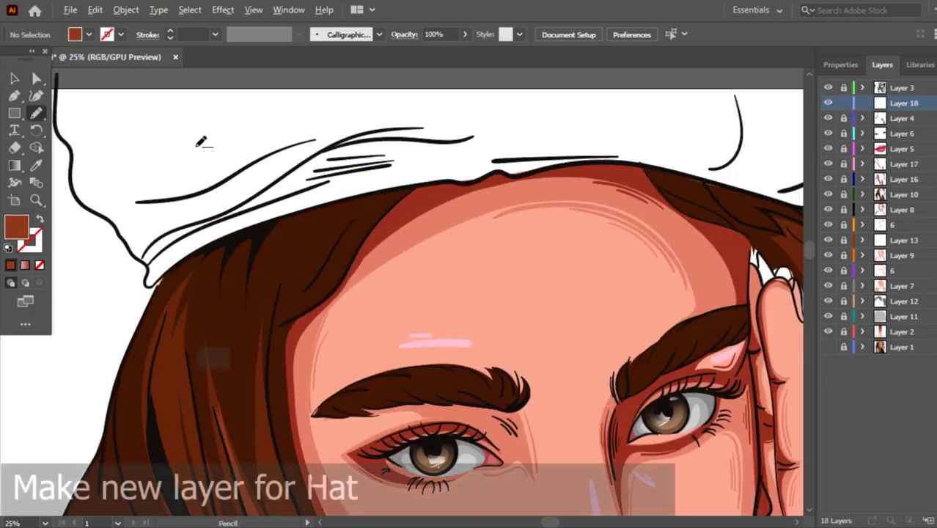
scroll(198, 145, down, 1)
scroll(200, 135, up, 1)
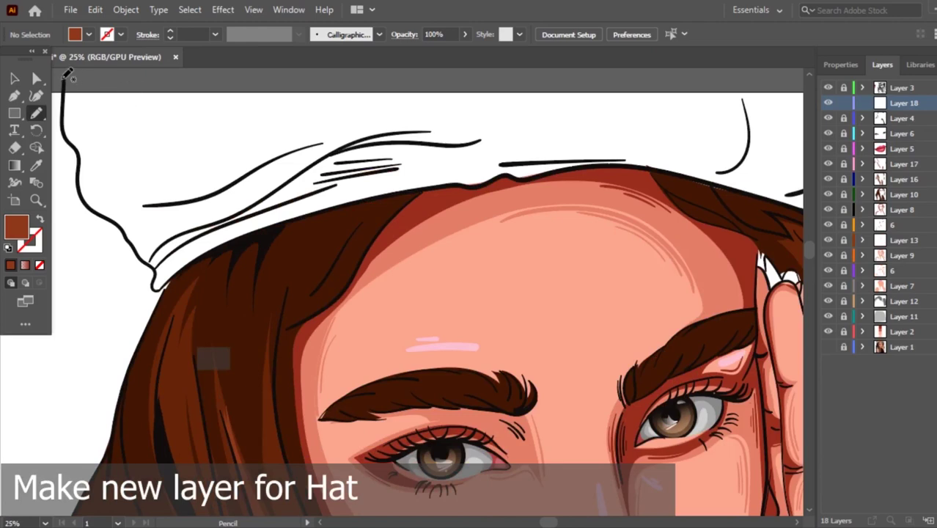
drag(67, 134, 79, 157)
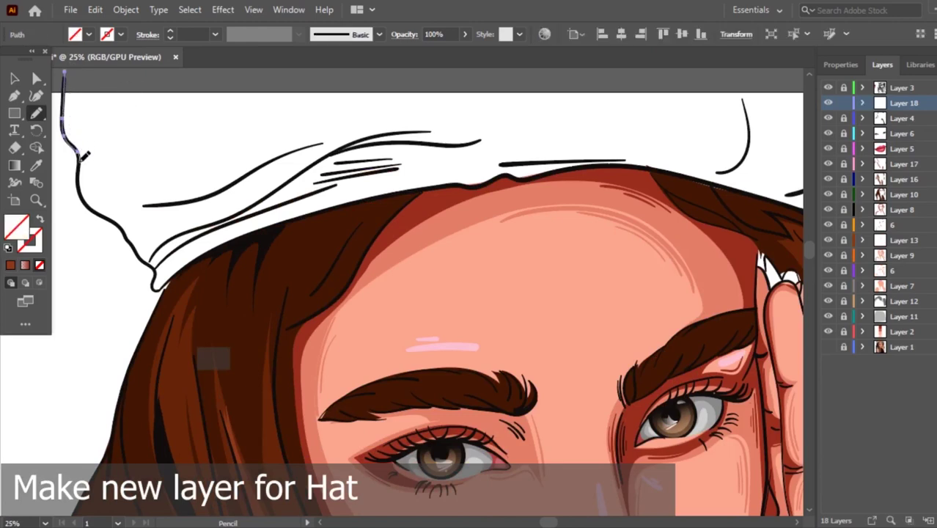
drag(98, 208, 127, 231)
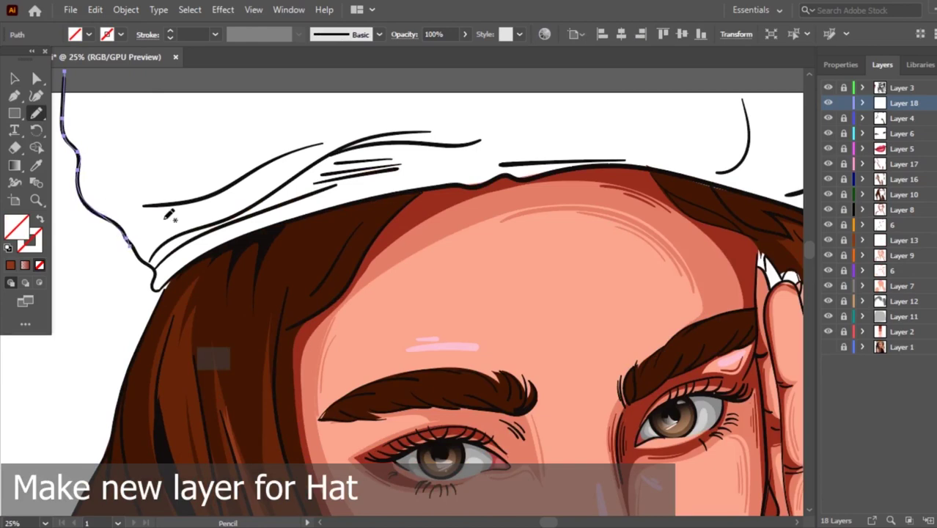
Move Layer 18 lower in the stack and trace the hat's lower edge across the forehead.
mouse_move(890, 101)
mouse_down()
mouse_move(896, 300)
mouse_move(895, 292)
mouse_up()
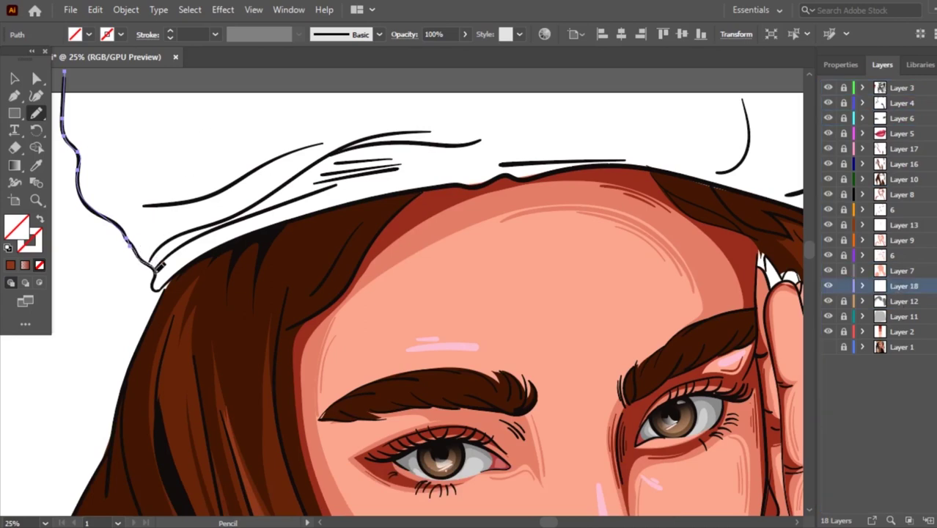
mouse_move(155, 285)
mouse_down()
mouse_move(258, 230)
mouse_move(452, 178)
mouse_move(674, 181)
mouse_up()
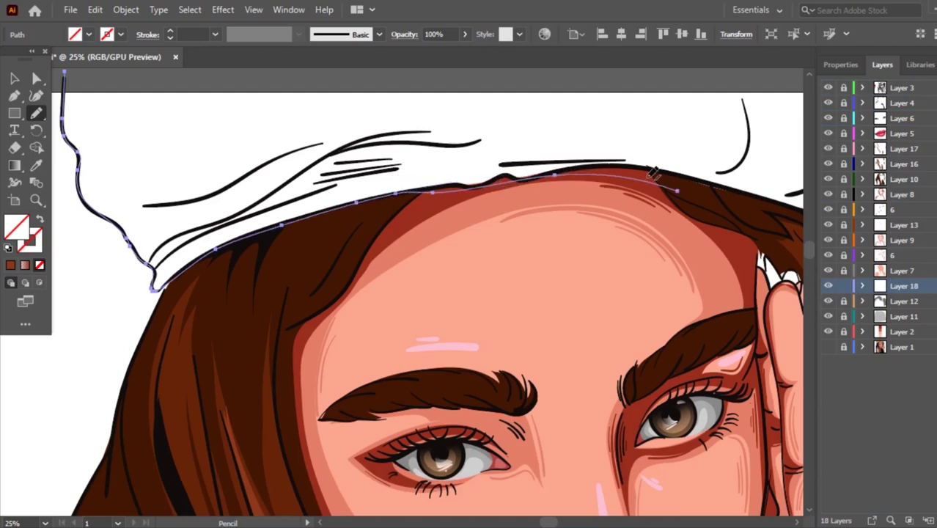
scroll(503, 170, down, 3)
scroll(632, 171, up, 2)
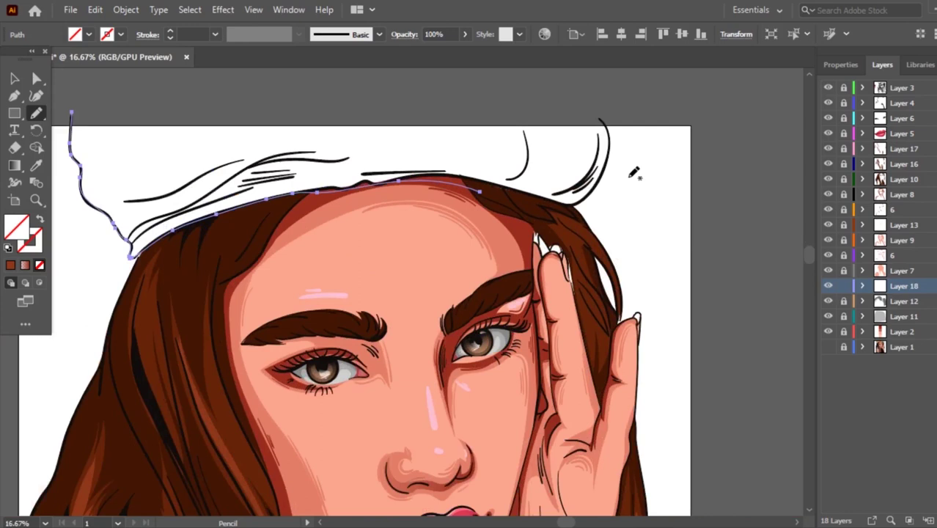
mouse_move(485, 185)
mouse_down()
mouse_move(564, 199)
mouse_move(611, 156)
mouse_move(604, 120)
mouse_move(71, 116)
mouse_up()
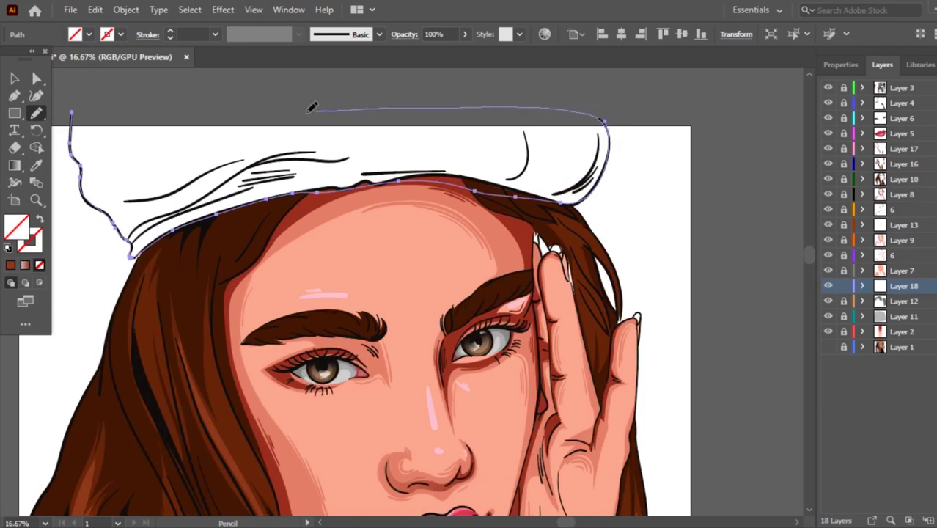
key(ctrl+minus)
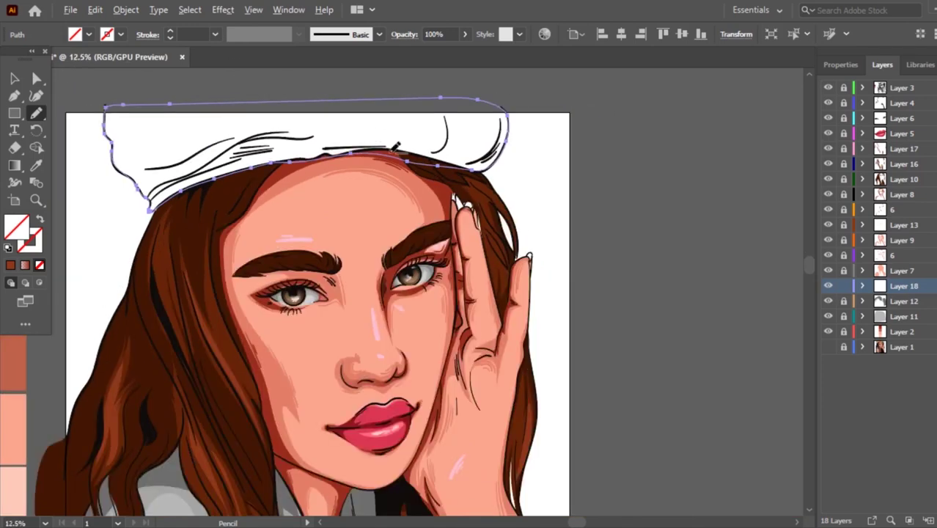
key(ctrl+equal)
Give the hat outline a yellow stroke, then swap it to a yellow fill.
click(106, 35)
click(59, 58)
click(832, 349)
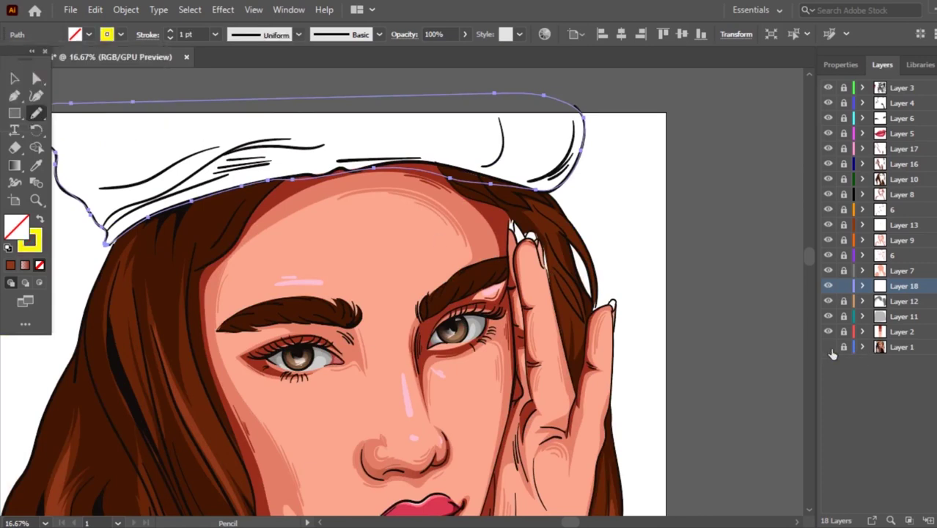
click(828, 347)
click(38, 221)
Shift the hat's yellow fill hue to orange.
double_click(11, 231)
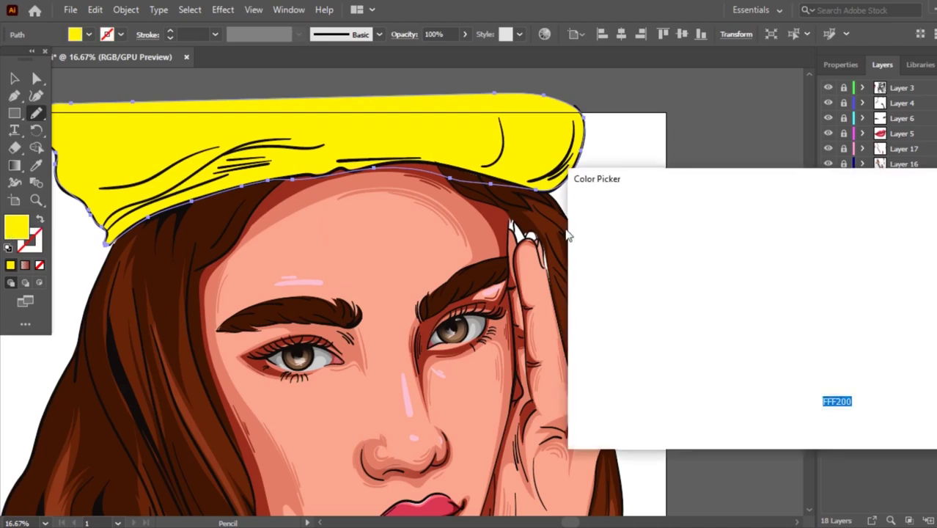
drag(791, 378, 789, 375)
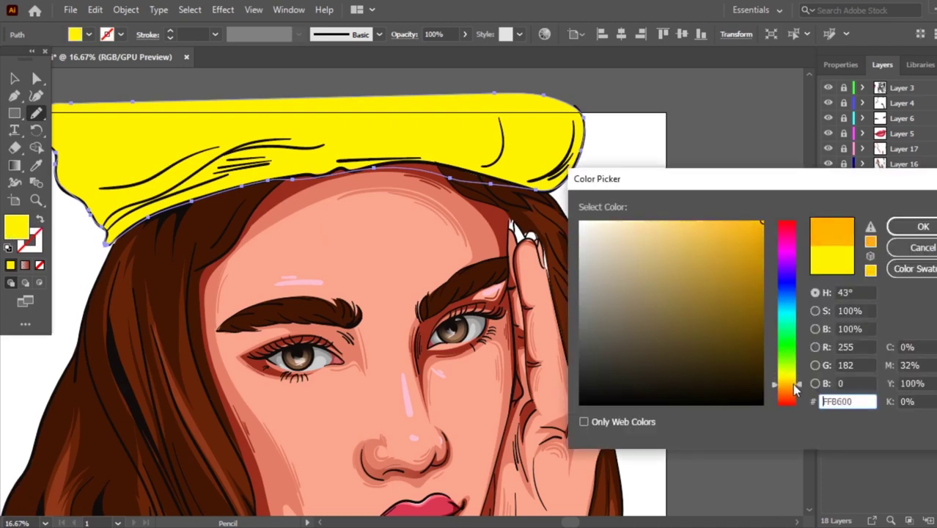
click(922, 226)
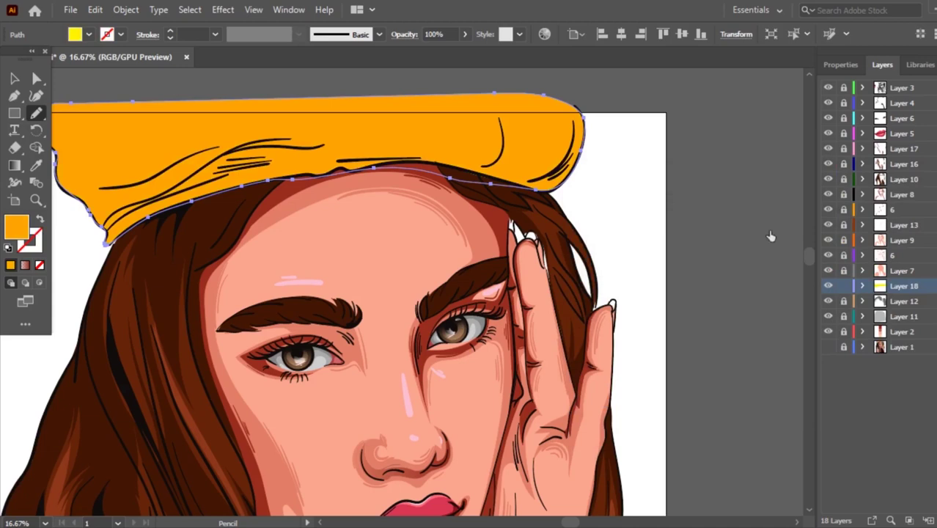
scroll(708, 260, down, 1)
scroll(634, 221, up, 1)
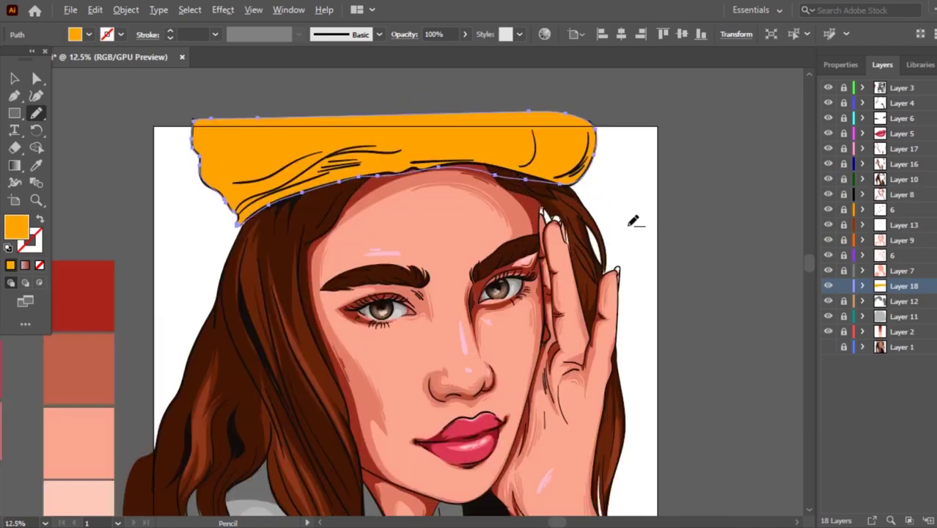
Refine the hat fill to pale cream F4C97D.
double_click(14, 227)
mouse_move(769, 381)
mouse_down()
mouse_move(778, 370)
mouse_move(779, 392)
mouse_up()
drag(696, 237, 669, 226)
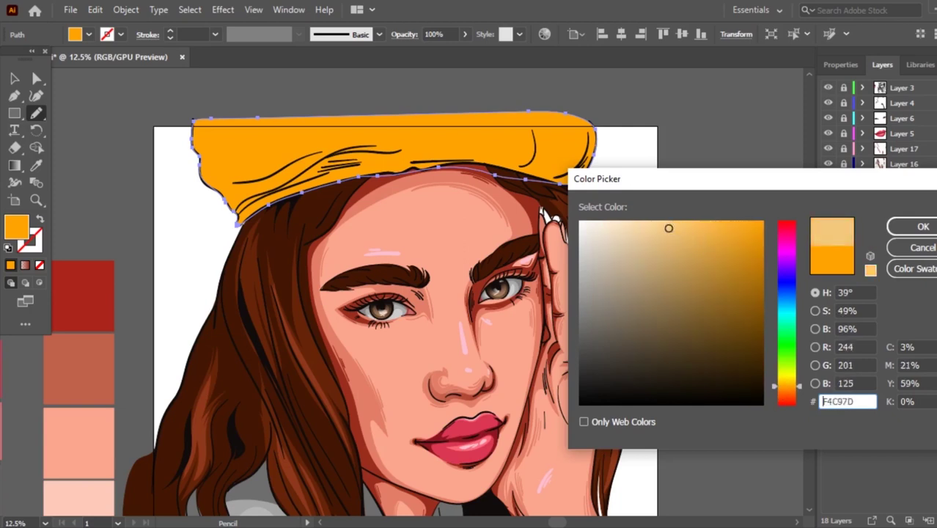
key(Return)
key(v)
Deselect the hat shape and create a new empty layer above it.
scroll(660, 216, down, 1)
click(660, 216)
scroll(612, 171, up, 1)
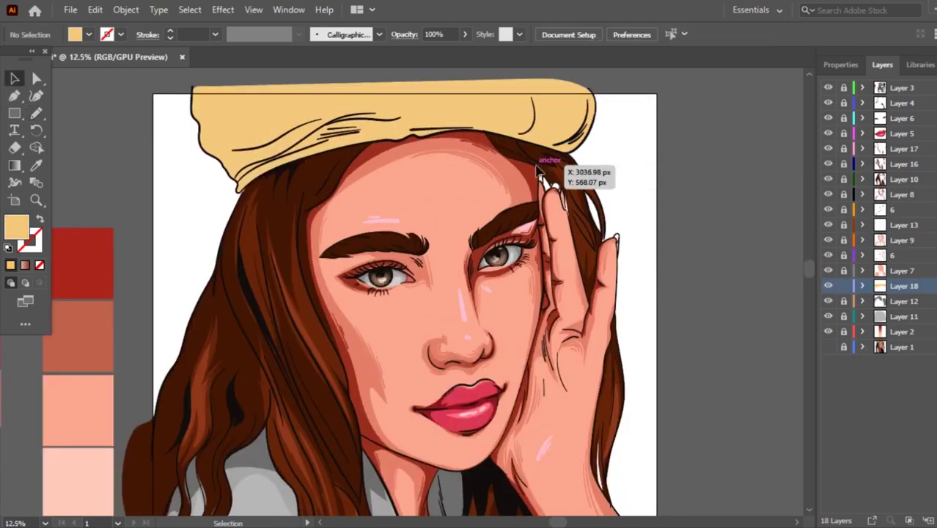
scroll(537, 170, up, 1)
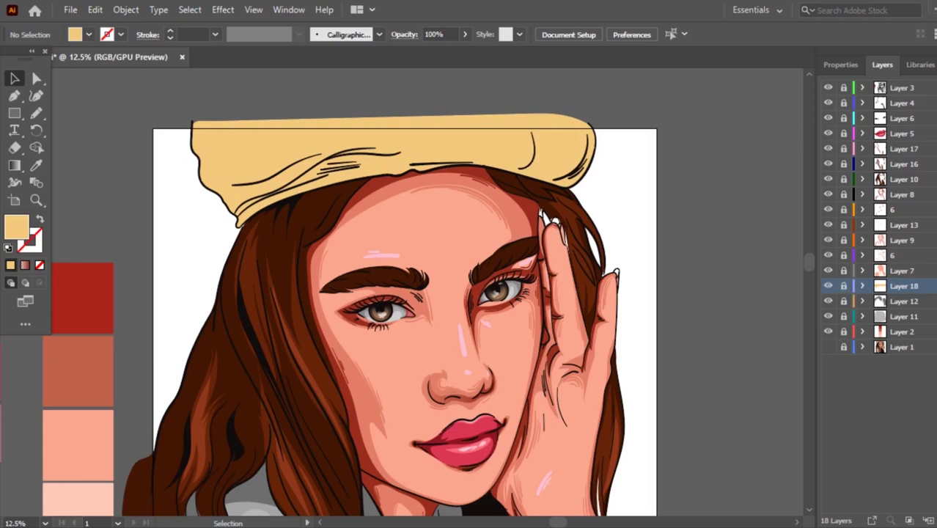
key(ctrl+l)
Hide the cream hat fill layer and show the reference photo layer.
click(827, 301)
scroll(271, 112, up, 1)
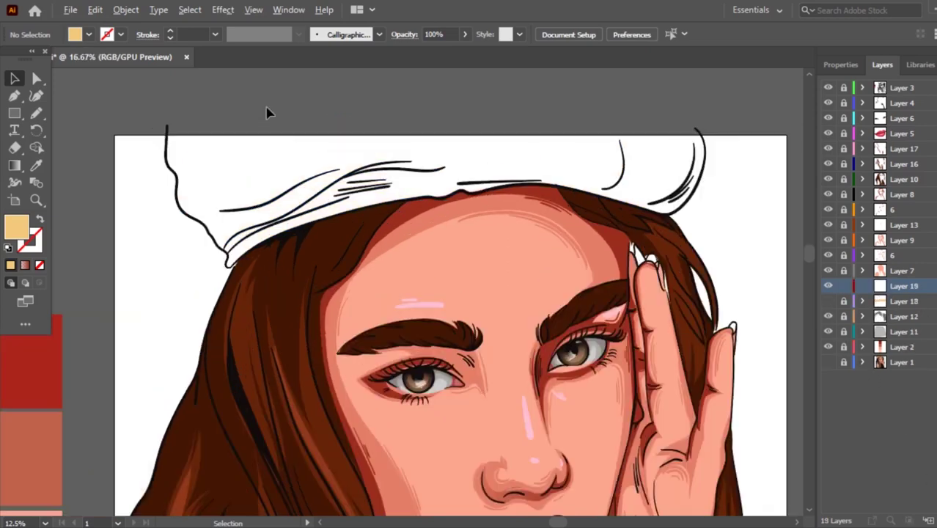
click(828, 362)
scroll(356, 211, up, 1)
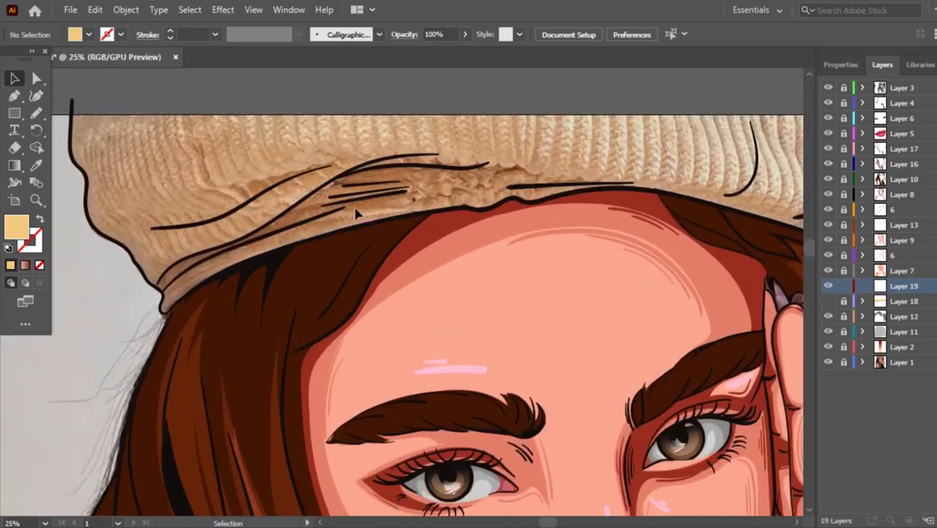
scroll(355, 211, up, 1)
Sketch a Pencil outline down the hat's left brim and along the hair edge.
key(n)
mouse_move(491, 193)
mouse_down()
mouse_move(276, 232)
mouse_move(141, 294)
mouse_move(150, 295)
mouse_up()
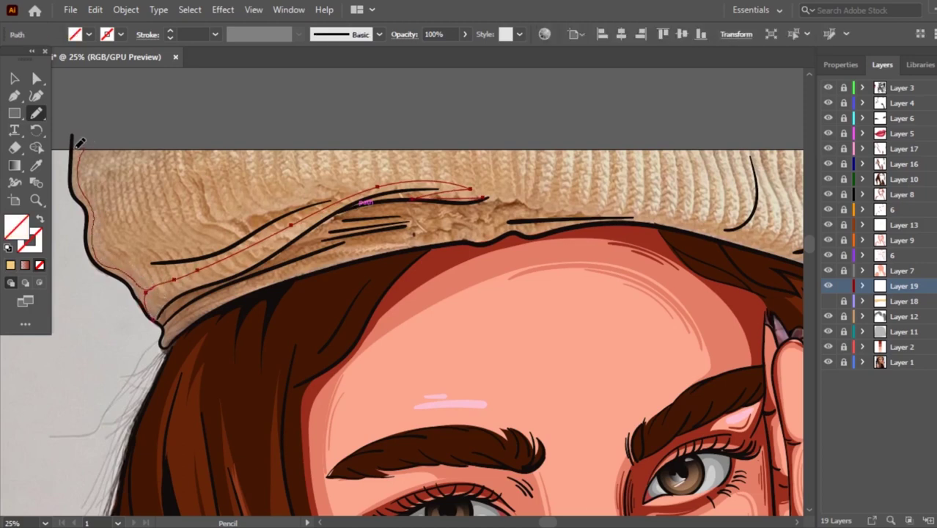
mouse_move(71, 181)
mouse_down()
mouse_move(81, 178)
mouse_move(102, 369)
mouse_up()
drag(378, 243, 253, 272)
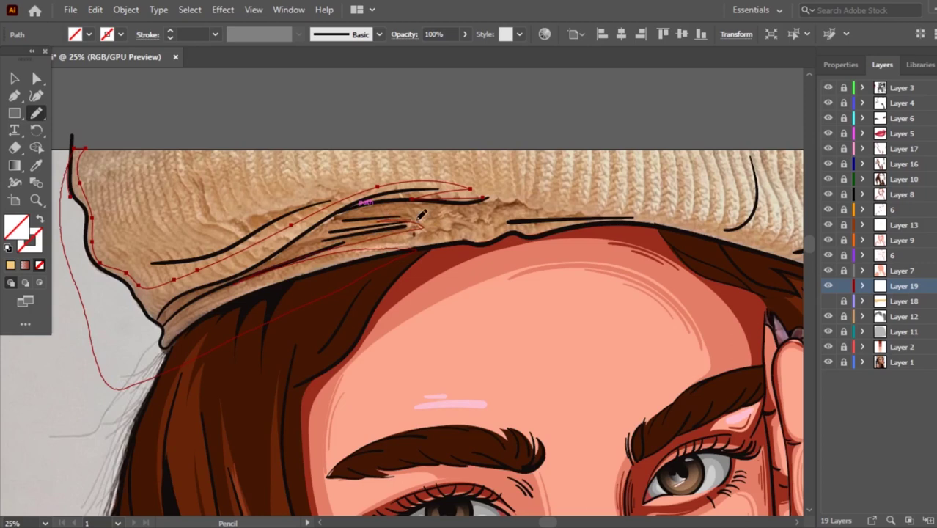
drag(495, 196, 487, 190)
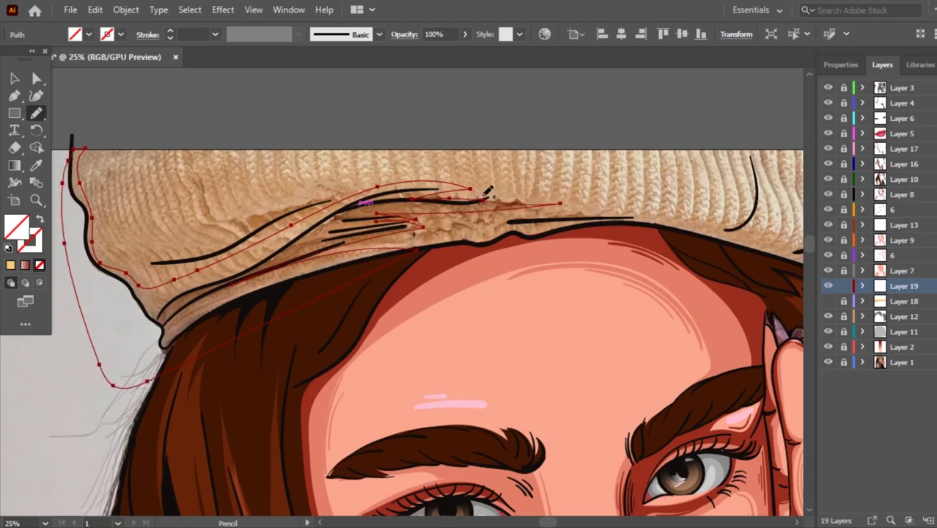
ctrl+click(537, 195)
ctrl+click(510, 211)
Refine the brim shape and fill it with the sampled cream hat colour.
drag(399, 209, 467, 224)
drag(409, 227, 469, 219)
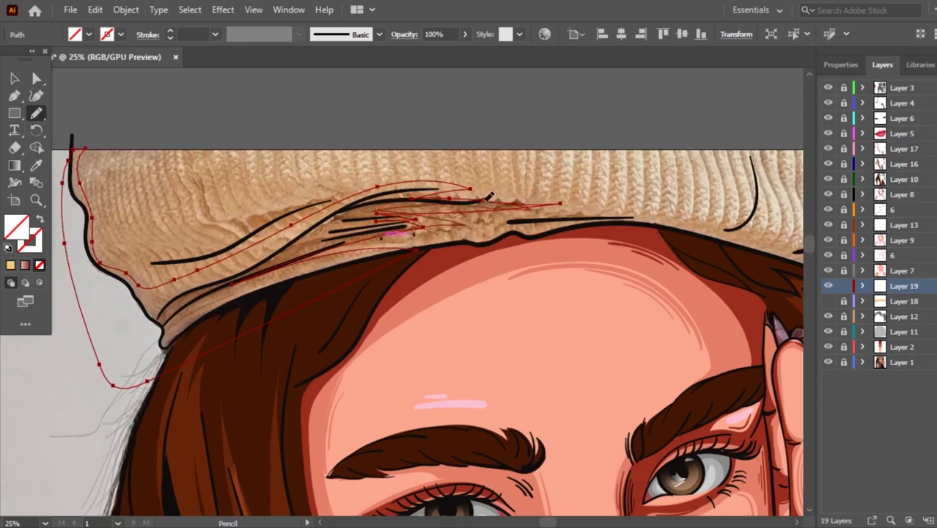
ctrl+click(422, 192)
mouse_move(399, 178)
mouse_down()
mouse_move(506, 185)
mouse_move(498, 194)
mouse_up()
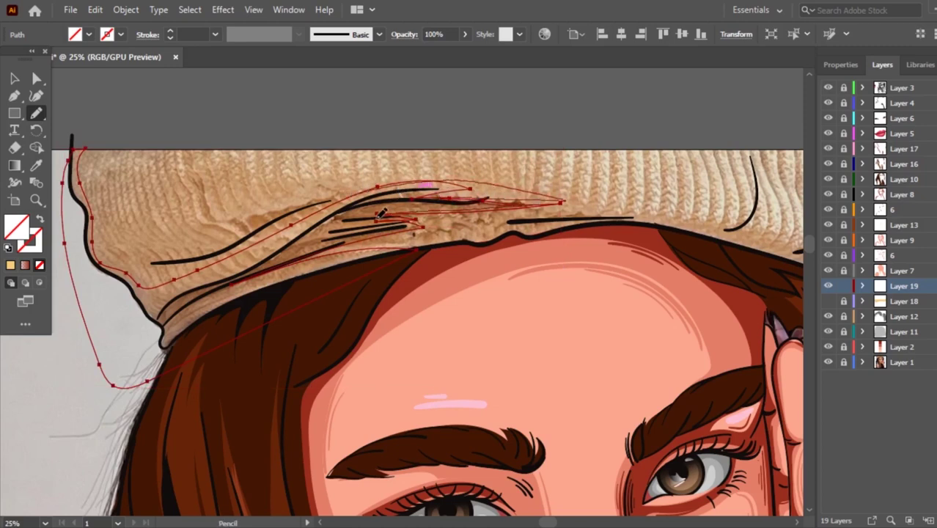
drag(444, 218, 411, 227)
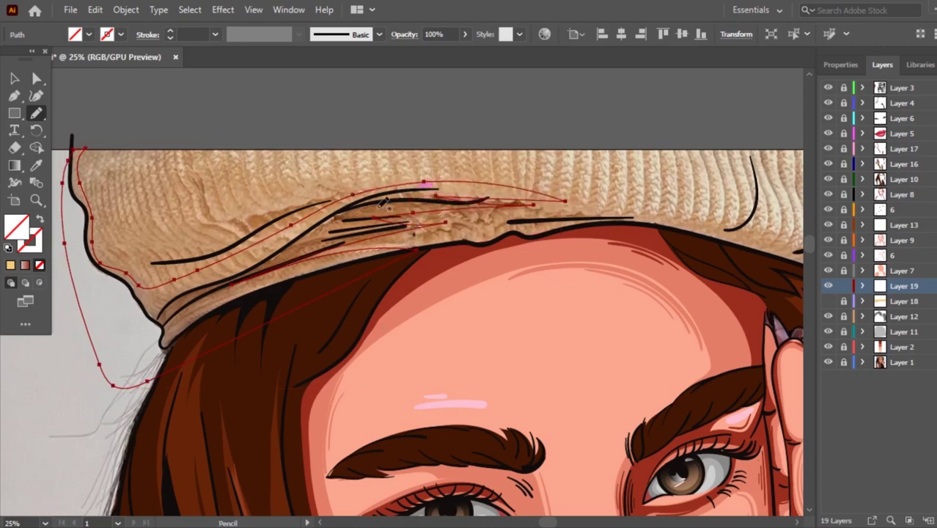
click(36, 166)
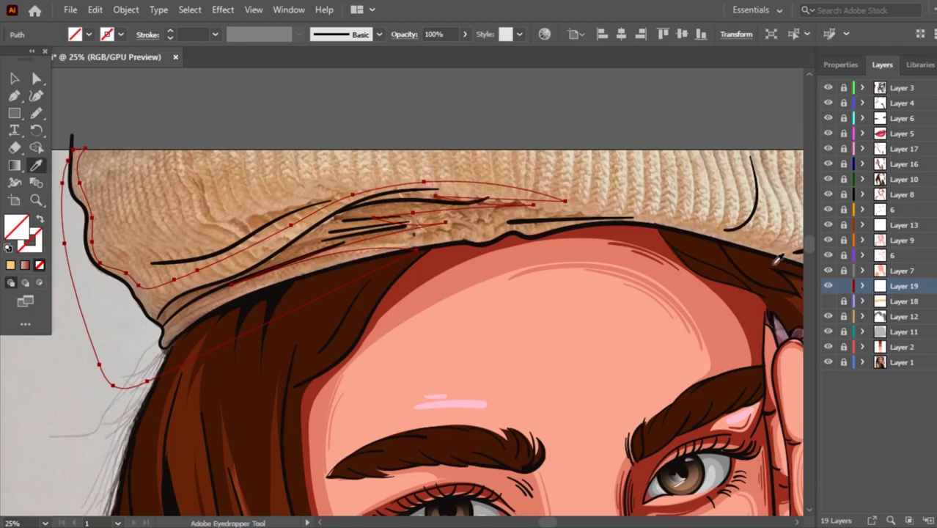
click(827, 301)
click(265, 192)
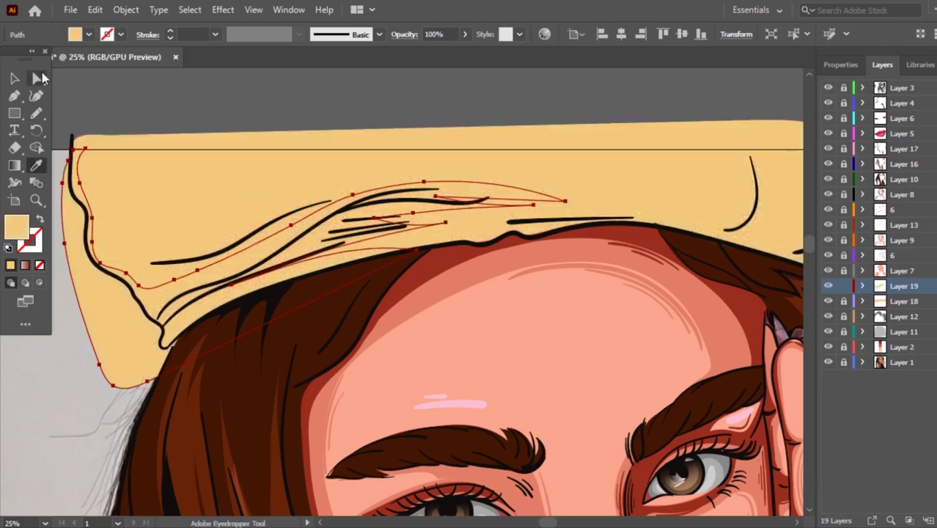
Darken the left brim shape's fill to a tan-orange and show the hat reference photo.
double_click(17, 224)
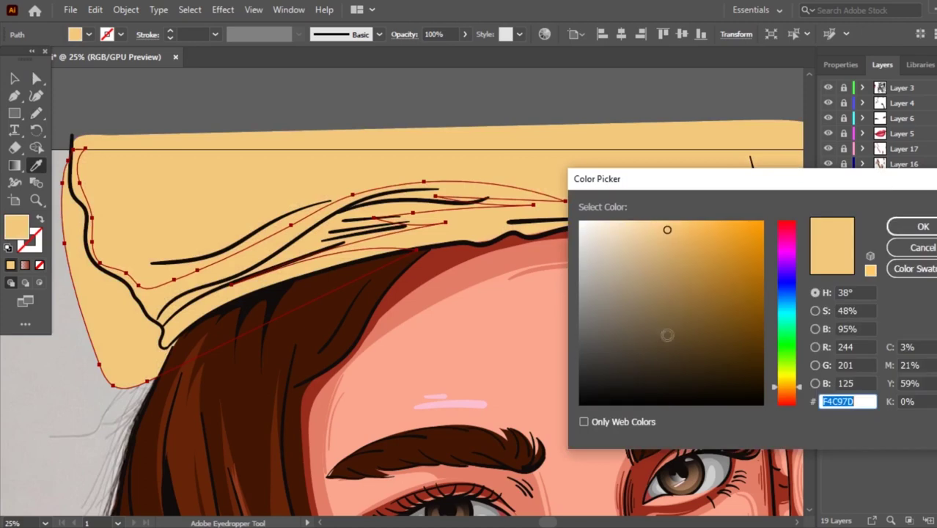
drag(669, 230, 683, 244)
drag(786, 386, 779, 392)
drag(691, 245, 698, 247)
key(Return)
key(v)
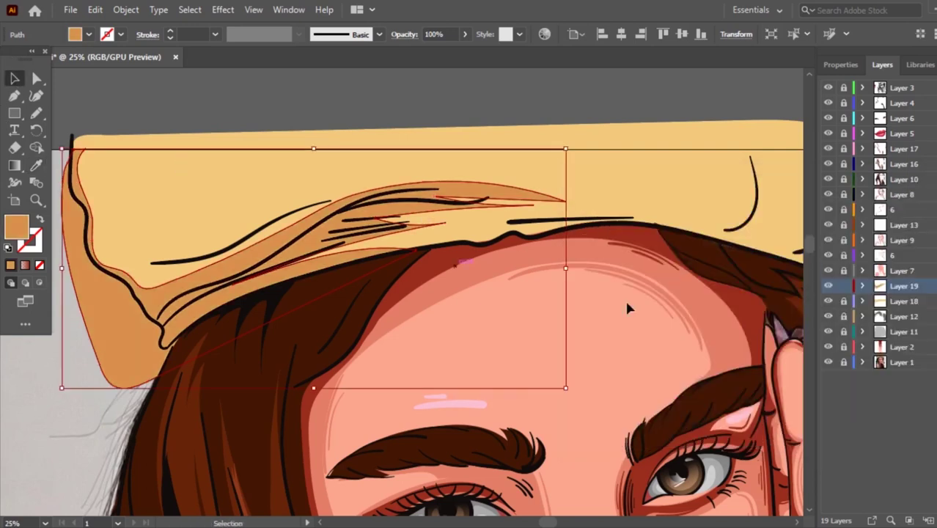
click(828, 301)
click(299, 278)
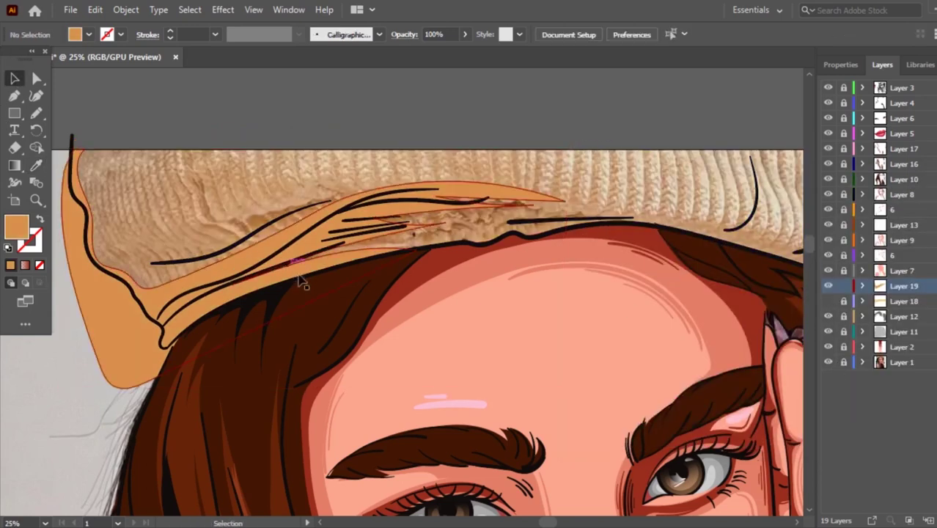
Trace a Pencil shape up the hat's right brim edge.
scroll(543, 268, down, 3)
scroll(679, 237, up, 5)
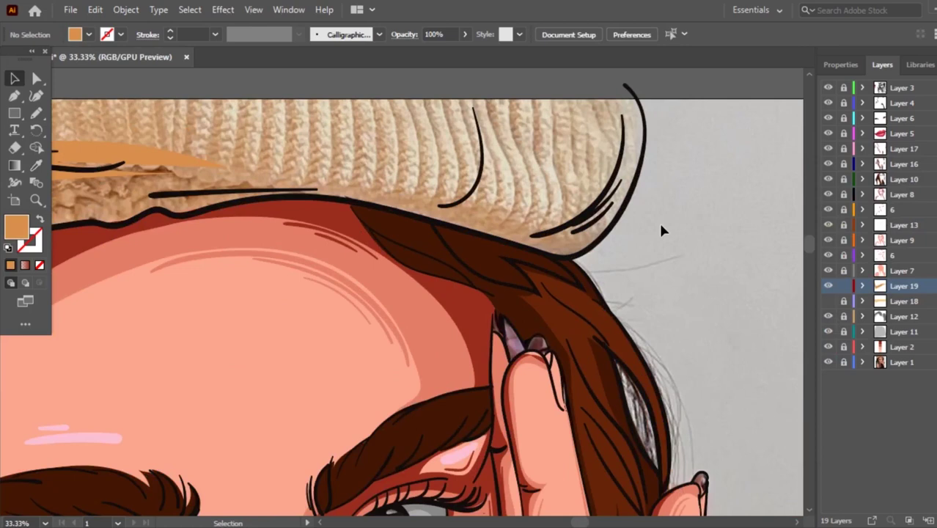
key(n)
mouse_move(623, 121)
mouse_down()
mouse_move(372, 182)
mouse_move(153, 196)
mouse_up()
mouse_move(587, 272)
mouse_down()
mouse_move(669, 148)
mouse_move(629, 84)
mouse_up()
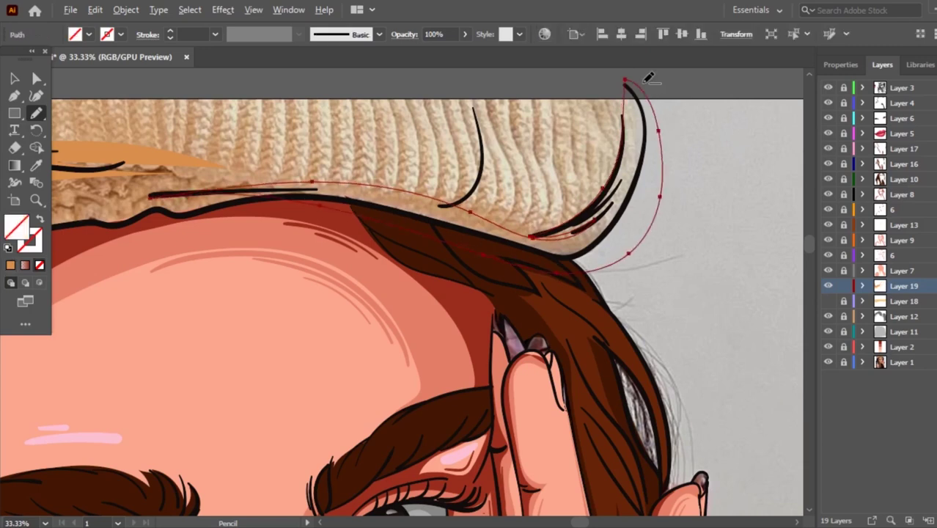
key(ctrl+minus)
key(ctrl+minus)
key(ctrl+minus)
Fill the right-edge shape with the tan-orange sampled from the left brim.
click(38, 165)
click(272, 183)
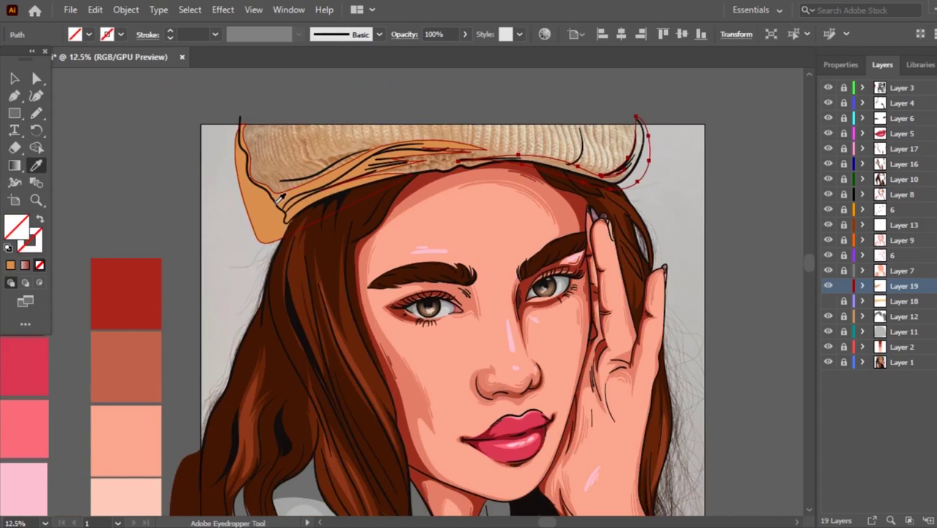
click(278, 199)
click(14, 78)
click(236, 120)
key(ctrl+plus)
scroll(344, 130, up, 1)
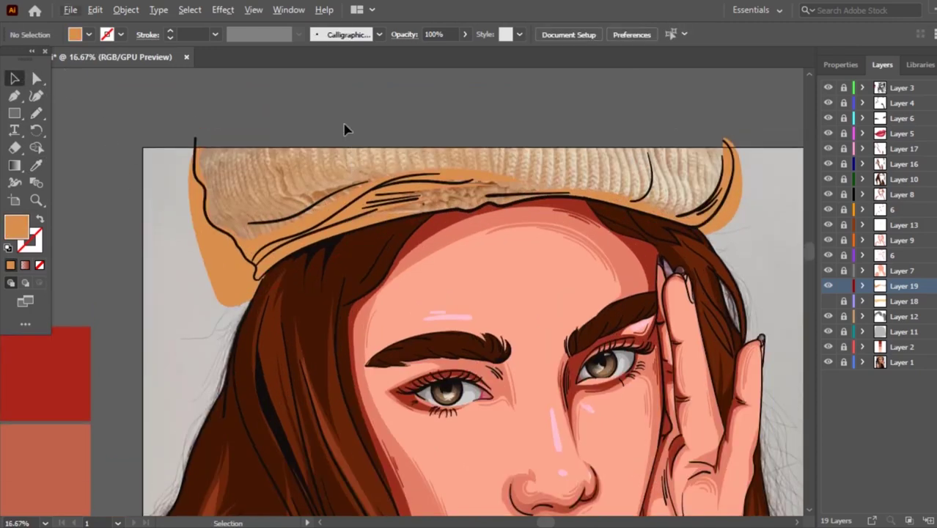
Pencil-draw a large shape spanning the hat brim and around the top of the hat.
key(n)
drag(210, 139, 485, 162)
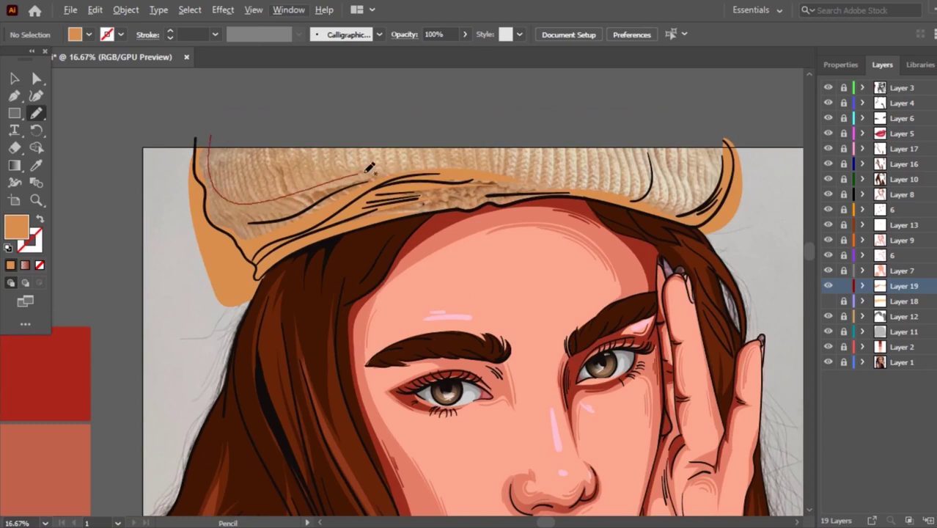
mouse_move(211, 139)
mouse_down()
mouse_move(357, 189)
mouse_move(482, 194)
mouse_move(709, 150)
mouse_move(708, 240)
mouse_up()
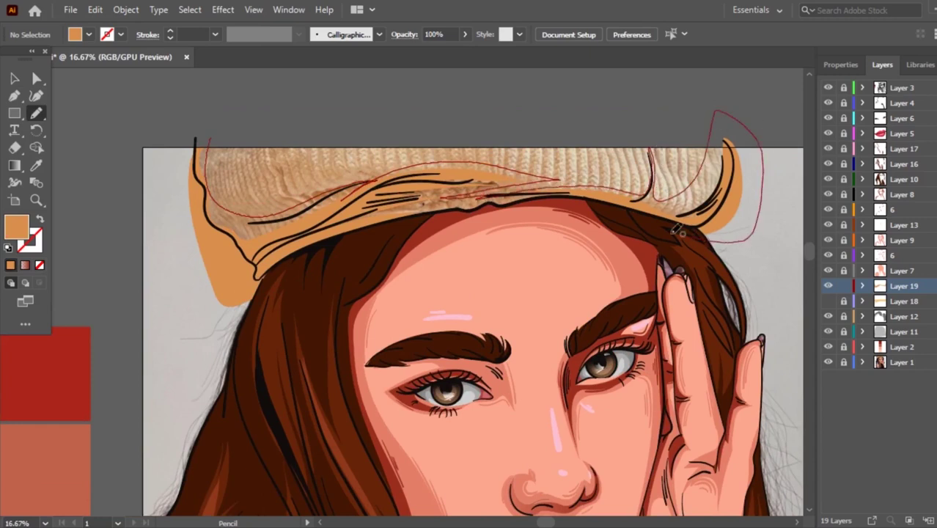
mouse_move(332, 258)
mouse_down()
mouse_move(217, 132)
mouse_move(221, 125)
mouse_up()
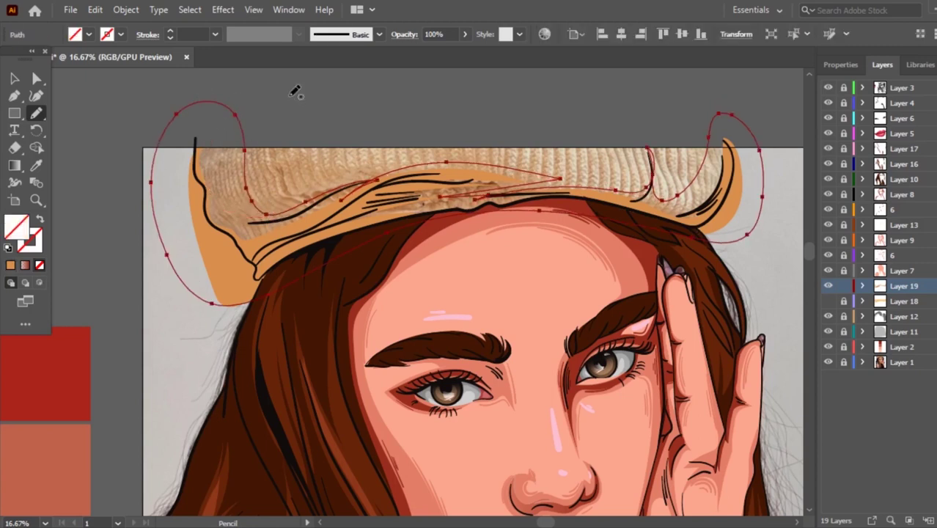
Fill the new shape with the hat's sampled orange, lightened to EFA66A.
scroll(294, 91, up, 2)
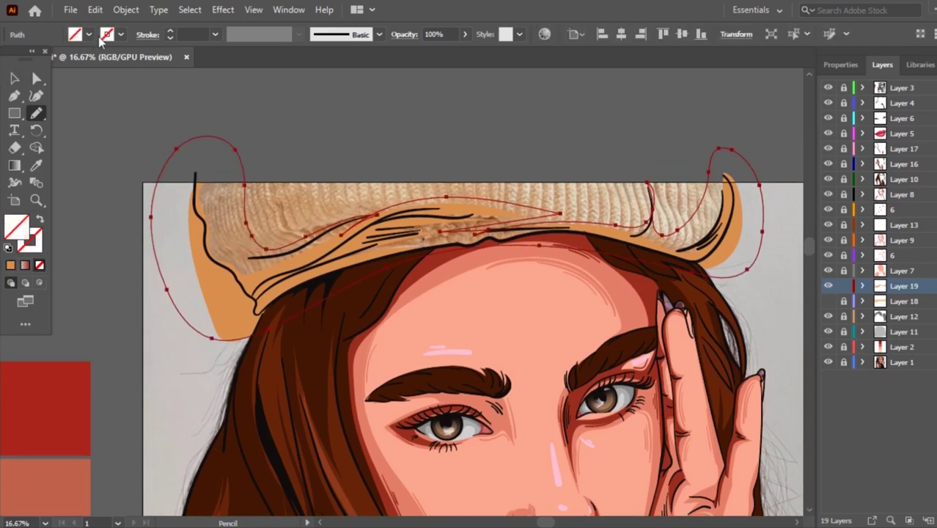
click(36, 164)
click(10, 264)
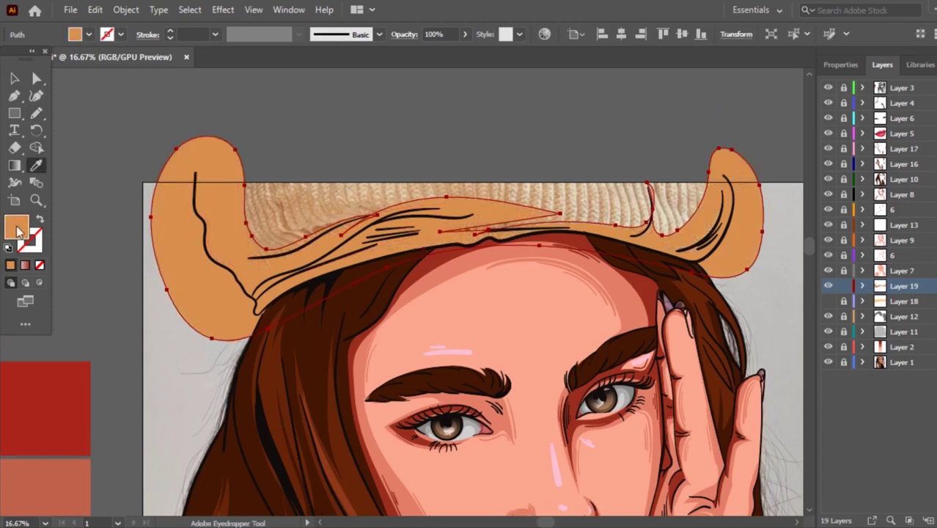
double_click(19, 229)
drag(696, 250, 679, 232)
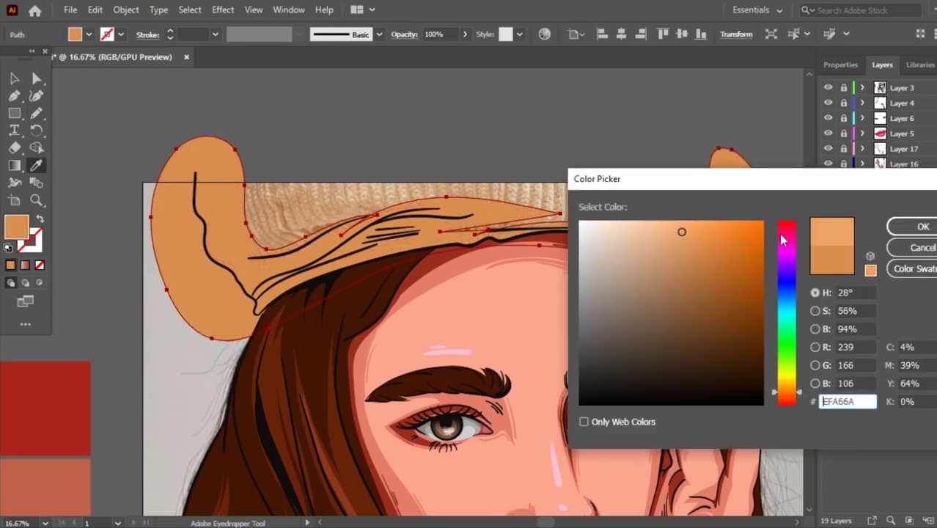
click(922, 226)
Send the new orange shape behind the beret.
key(v)
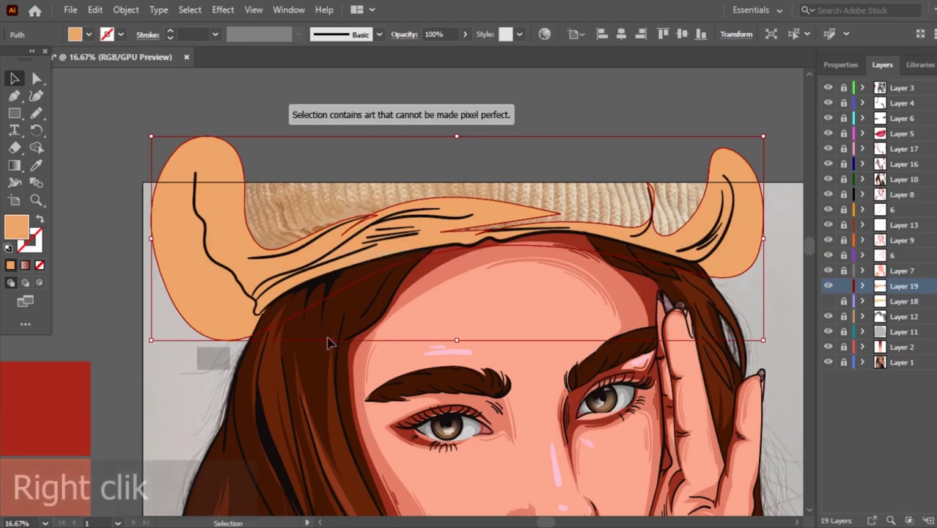
right_click(431, 282)
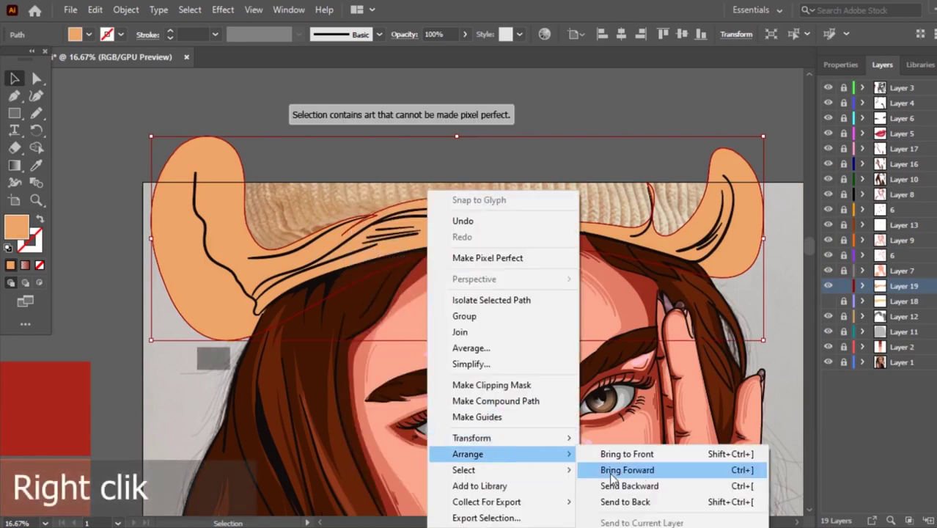
click(616, 502)
click(247, 192)
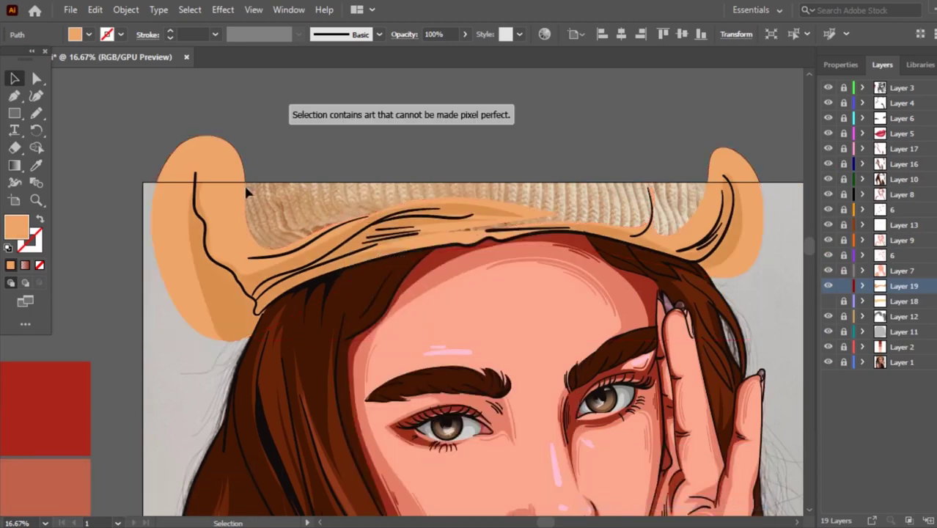
Unlock the hat outline layer and delete the shape's left and right ear regions with Shape Builder.
click(192, 212)
click(828, 301)
click(121, 134)
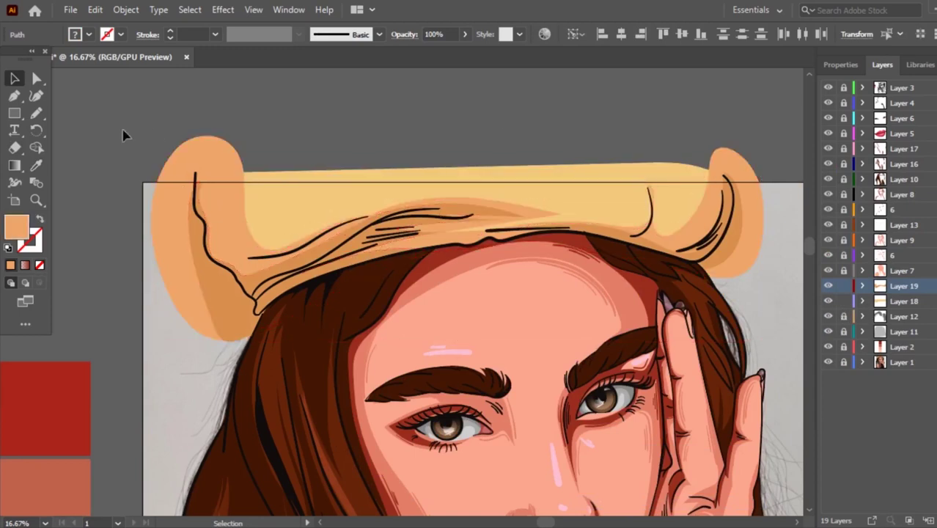
key(ctrl+a)
click(37, 147)
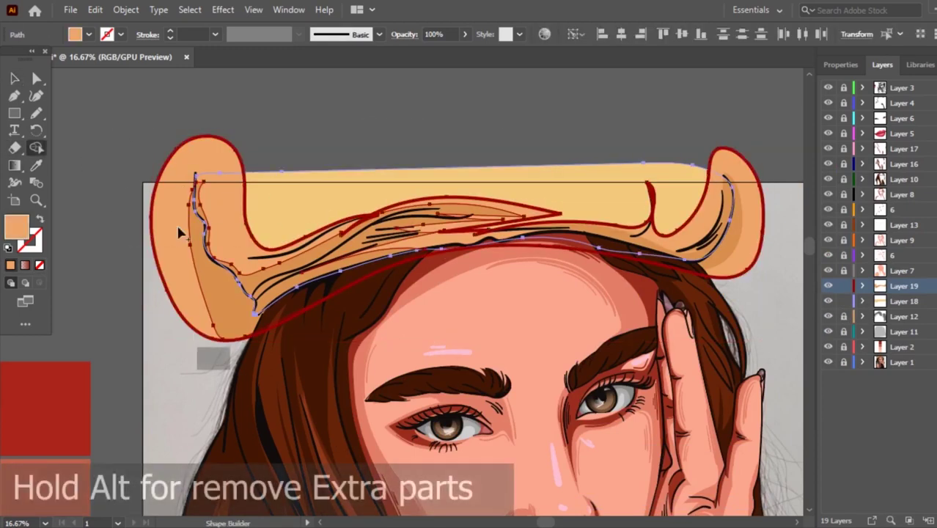
alt+click(179, 260)
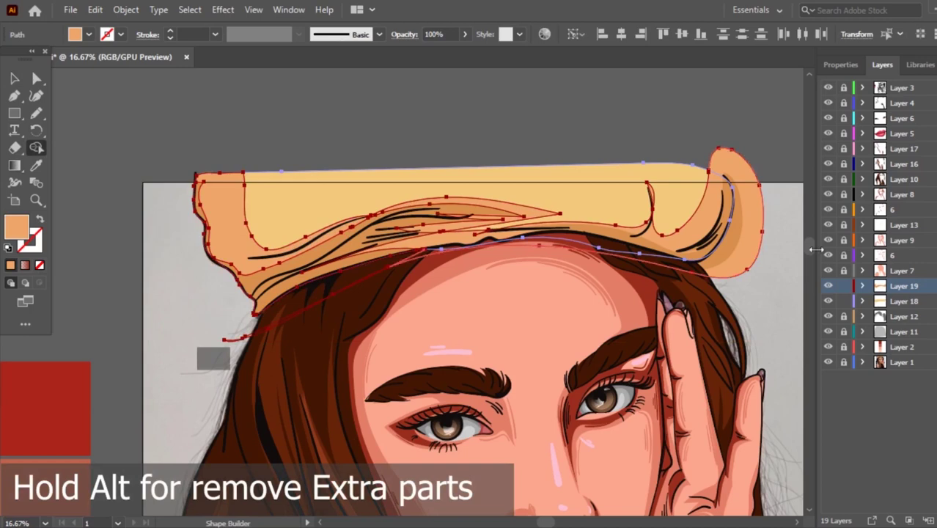
alt+click(758, 236)
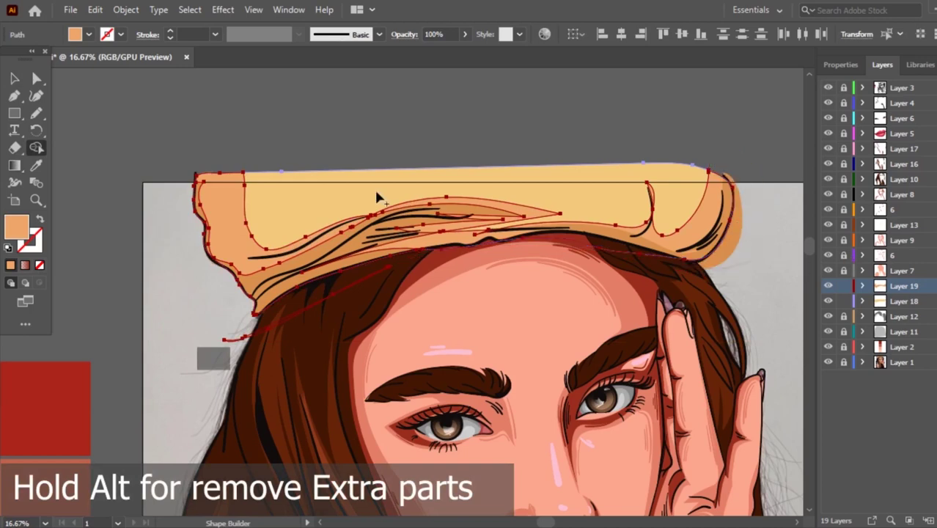
Trim the leftover sliver off the shape's right edge.
click(15, 79)
click(220, 121)
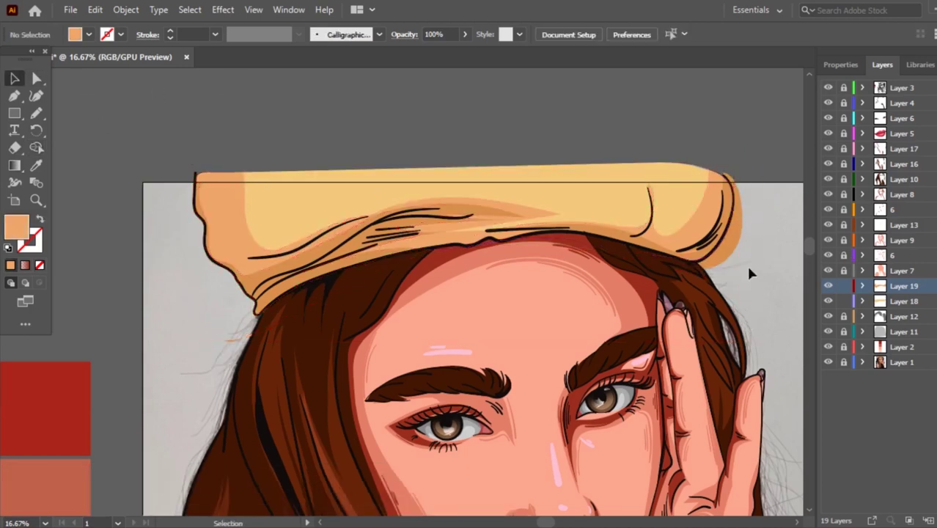
click(626, 207)
click(37, 148)
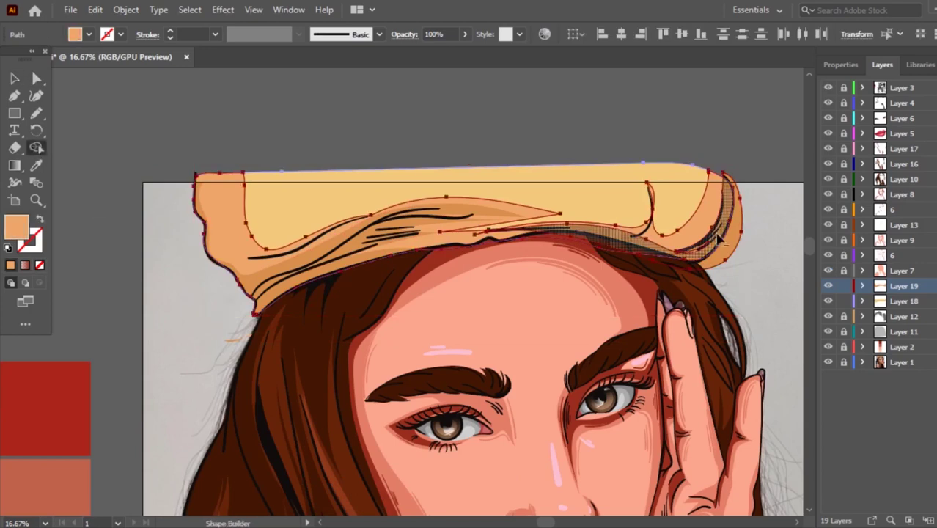
alt+click(729, 244)
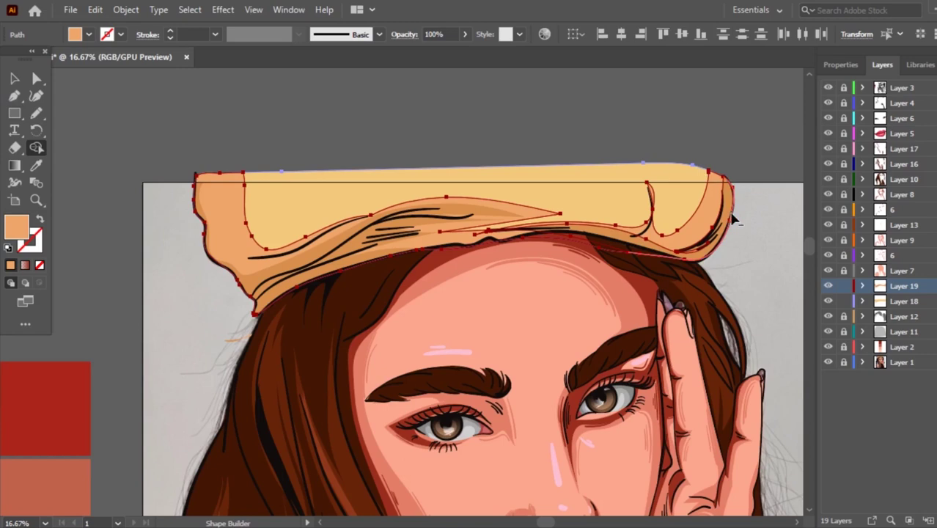
Pencil a fold shape on the beret's right side.
scroll(761, 232, up, 1)
click(14, 78)
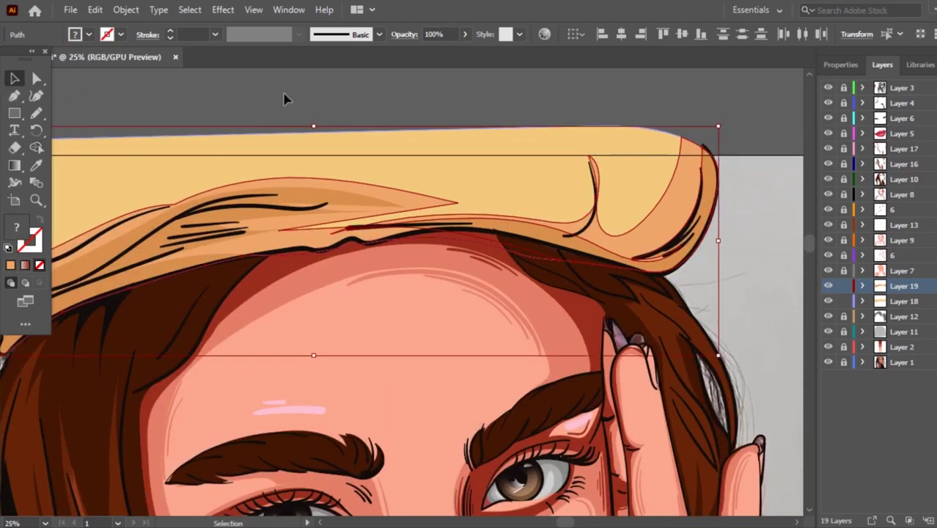
click(285, 96)
click(648, 222)
key(n)
mouse_move(662, 195)
mouse_down()
mouse_move(577, 188)
mouse_move(517, 214)
mouse_up()
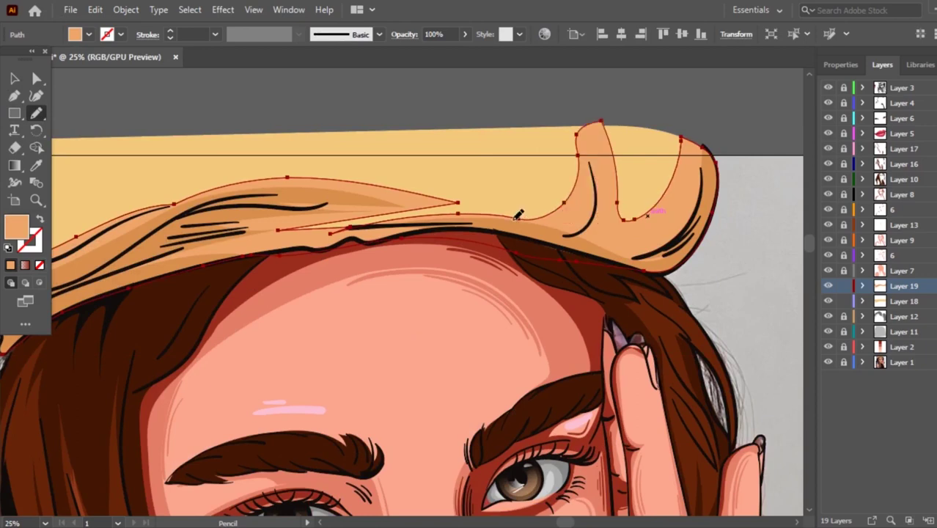
scroll(215, 184, down, 2)
Fill the selected hat path with the hat's light yellow using the Eyedropper.
scroll(216, 183, up, 1)
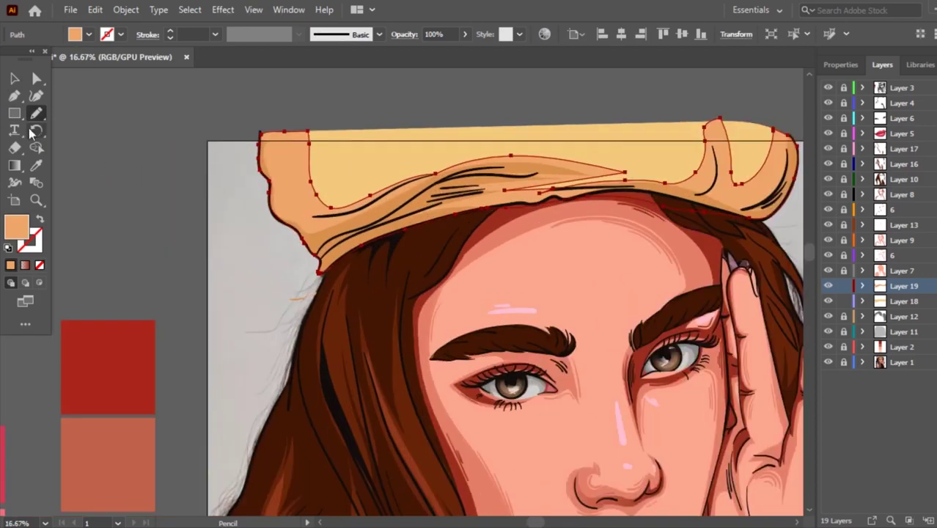
key(v)
click(133, 176)
scroll(432, 234, up, 2)
click(412, 308)
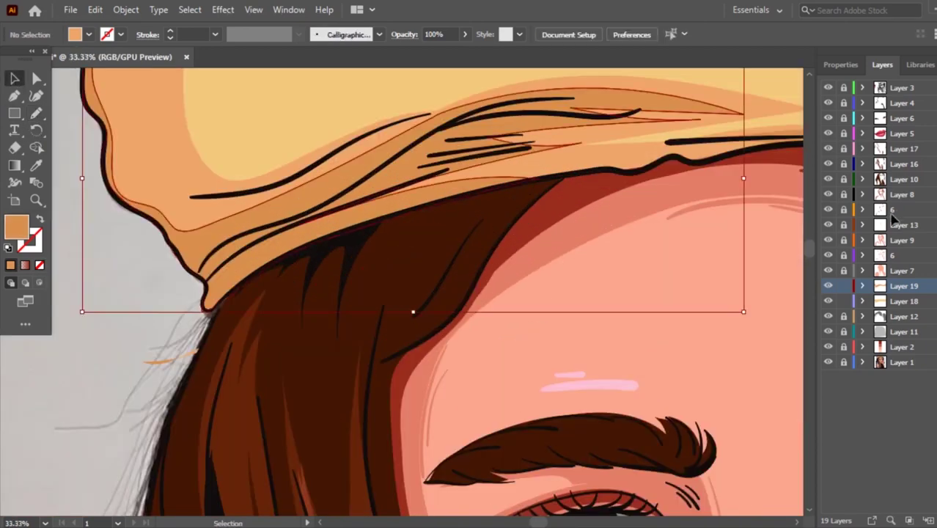
scroll(439, 242, down, 2)
click(623, 199)
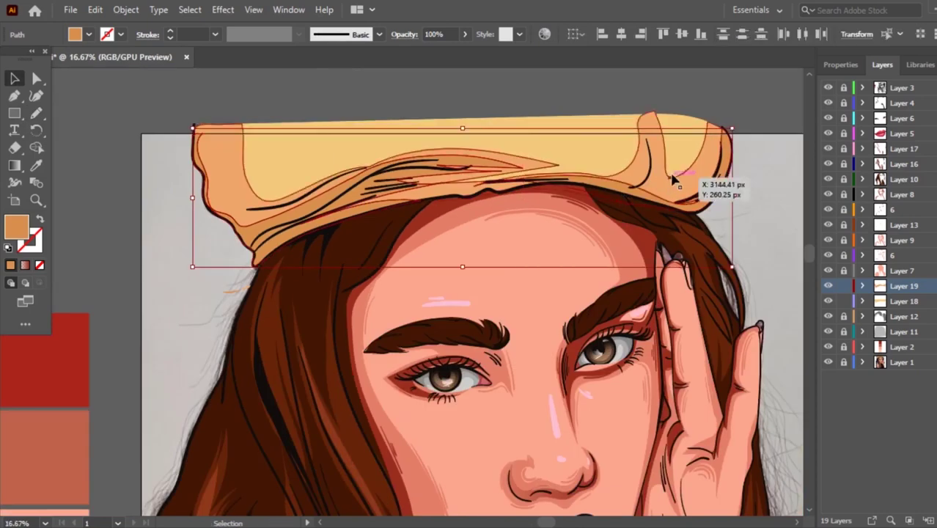
scroll(579, 168, up, 2)
click(36, 165)
click(122, 116)
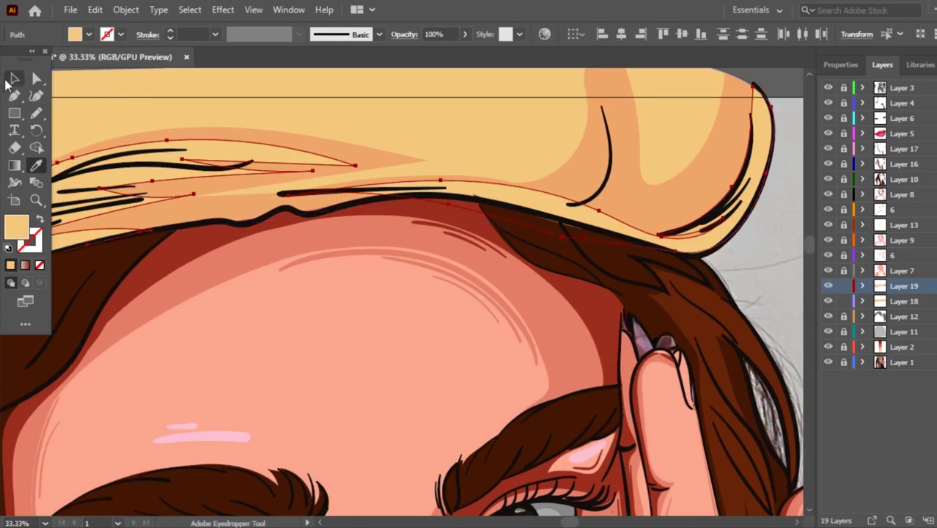
Sample the hat's light yellow onto the large orange hat shape.
click(13, 78)
click(217, 117)
scroll(217, 118, down, 1)
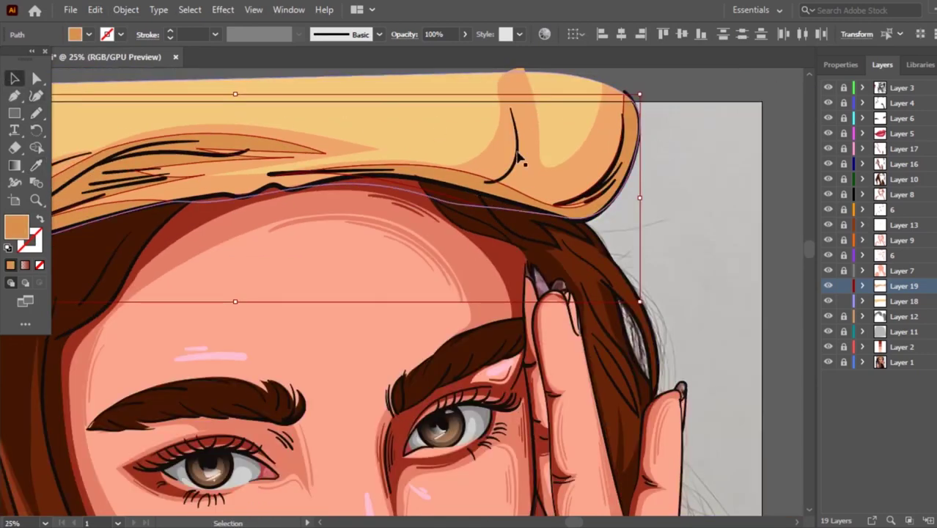
double_click(16, 226)
click(912, 246)
click(36, 165)
click(63, 139)
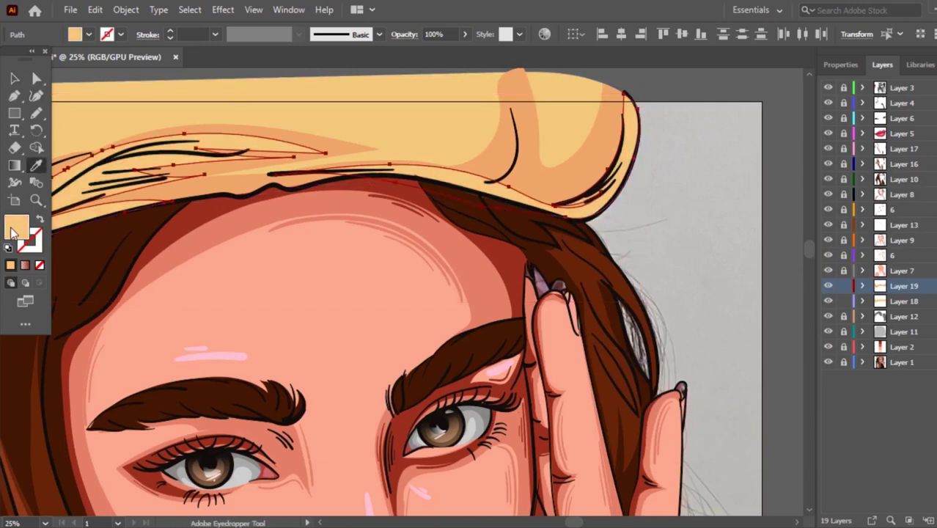
Try a darker tan fill on the hat path, then undo it.
double_click(16, 226)
mouse_move(666, 229)
mouse_down()
mouse_move(680, 247)
mouse_move(679, 272)
mouse_move(697, 256)
mouse_move(710, 262)
mouse_up()
click(902, 231)
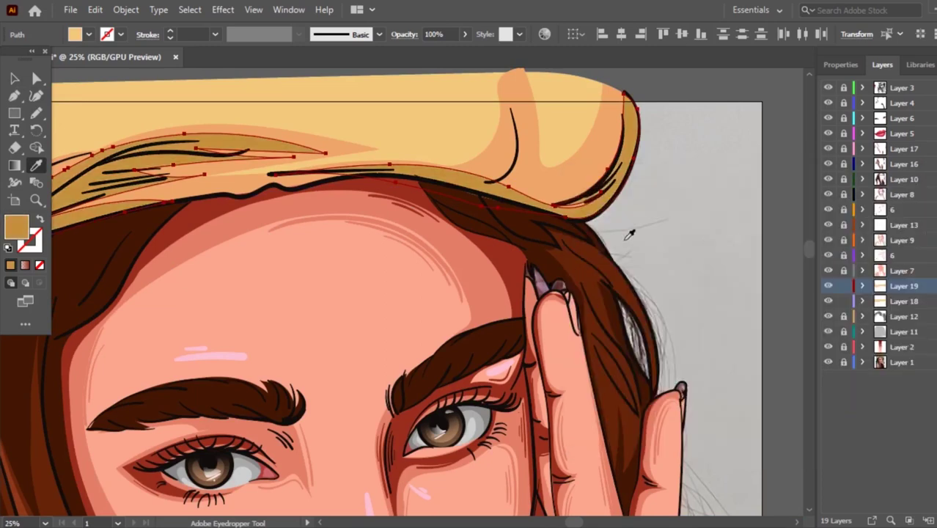
scroll(508, 171, down, 2)
scroll(508, 170, up, 1)
key(ctrl+z)
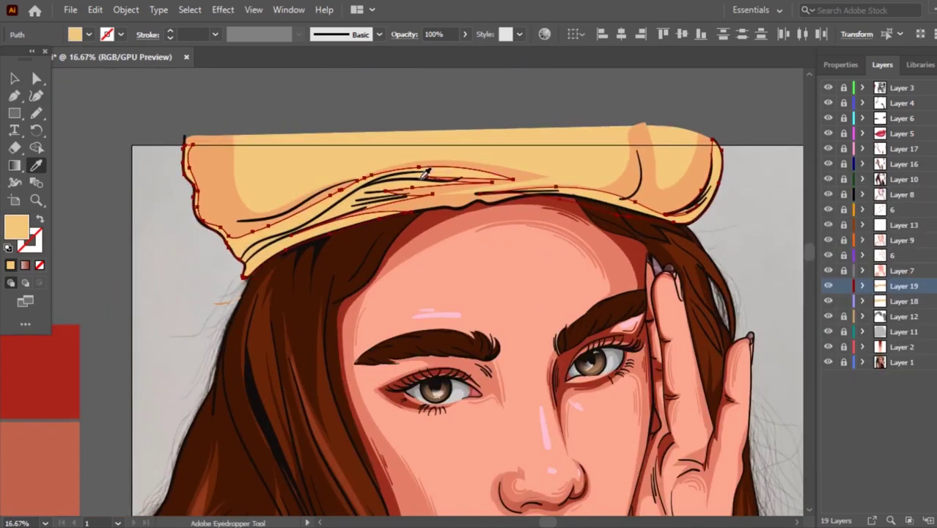
Give the fold shape a darker tan fill, BF995C, and resample the hat's light yellow.
scroll(418, 184, up, 1)
double_click(18, 224)
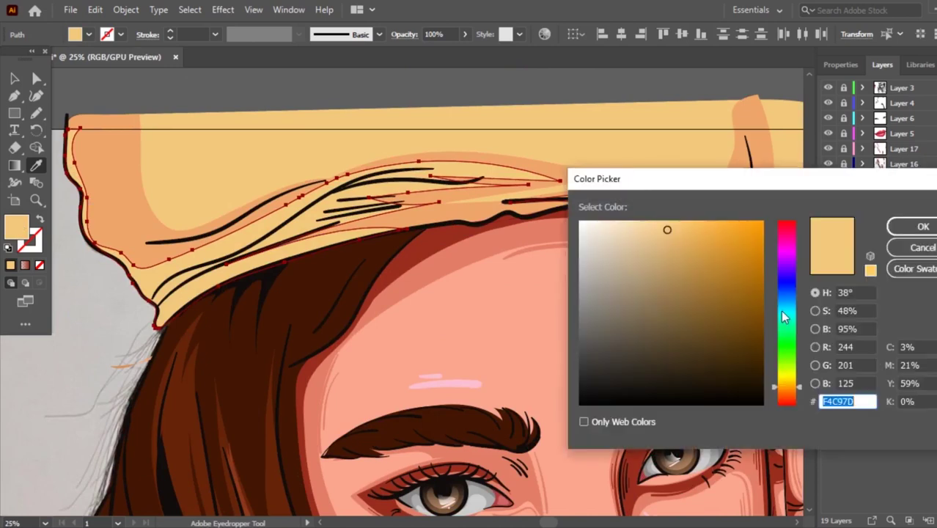
mouse_move(666, 231)
mouse_down()
mouse_move(670, 253)
mouse_move(659, 264)
mouse_up()
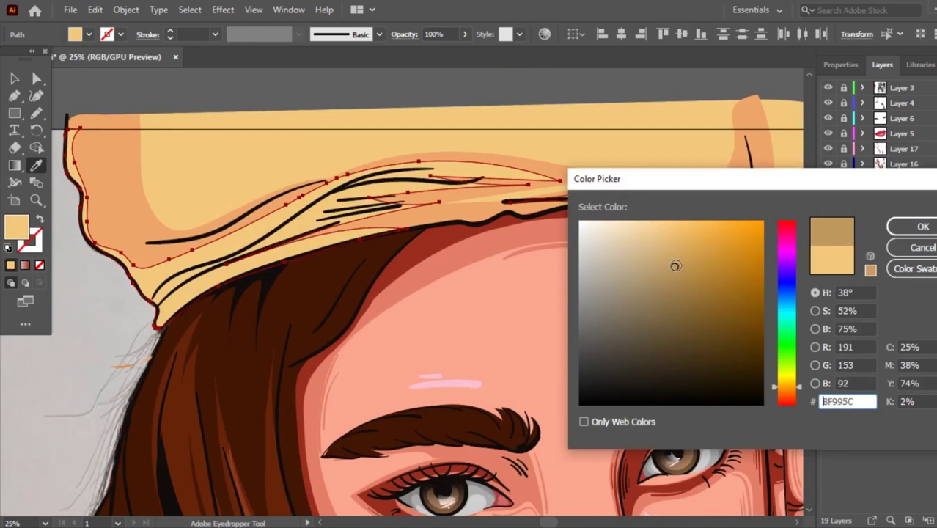
click(916, 226)
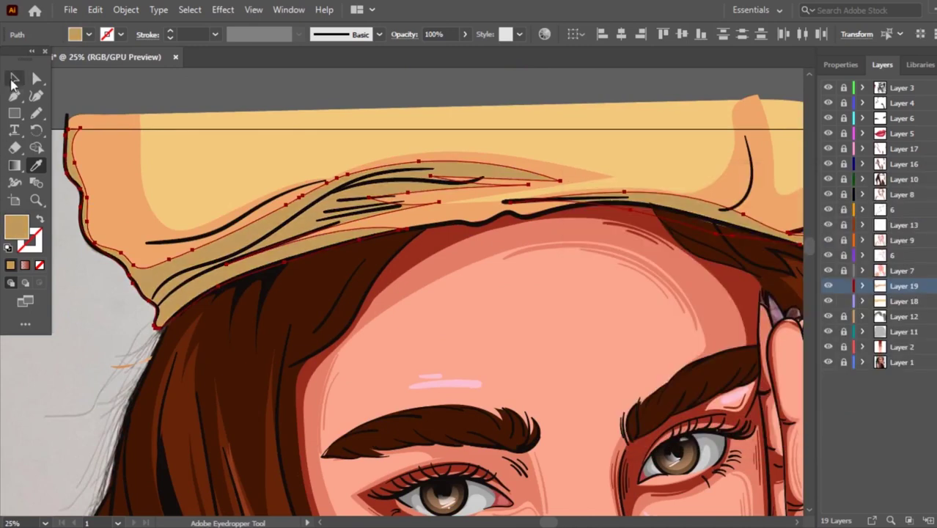
click(267, 180)
Zoom out and select the whole hat group.
click(14, 78)
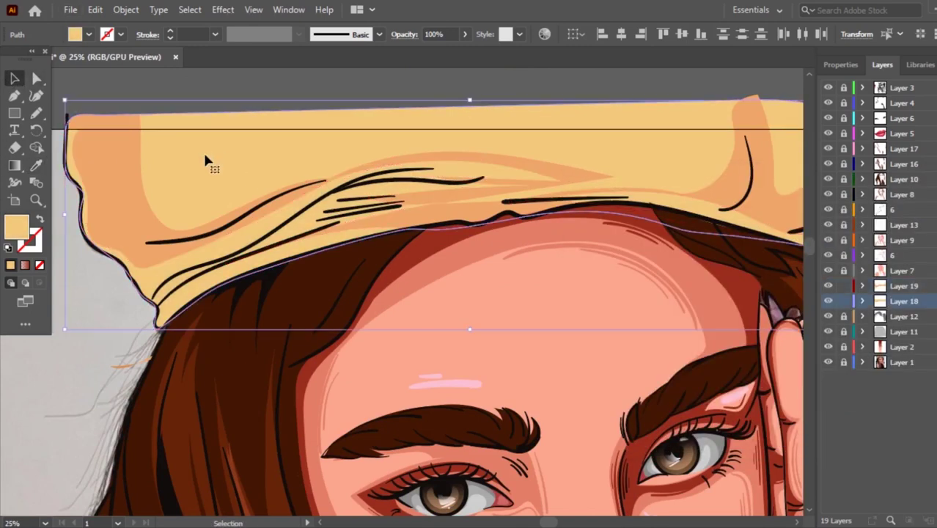
key(ctrl+minus)
click(224, 187)
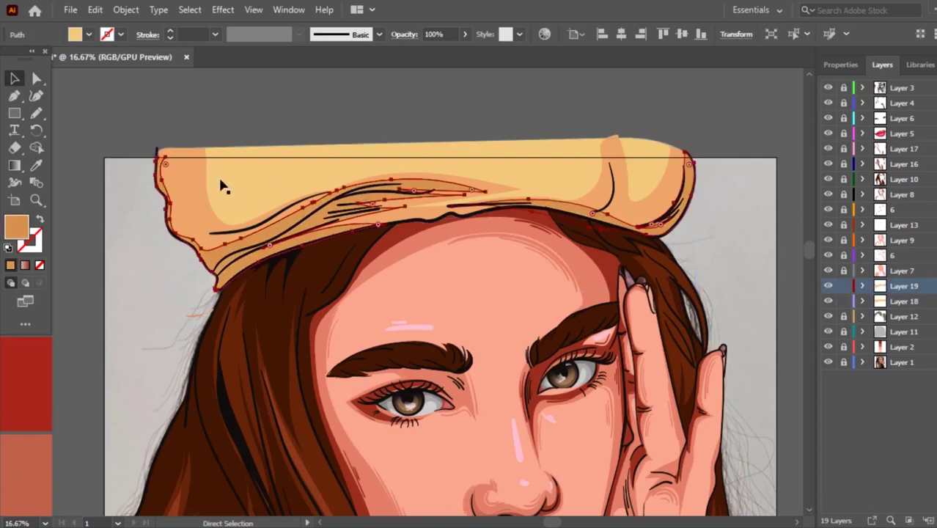
click(105, 140)
click(255, 182)
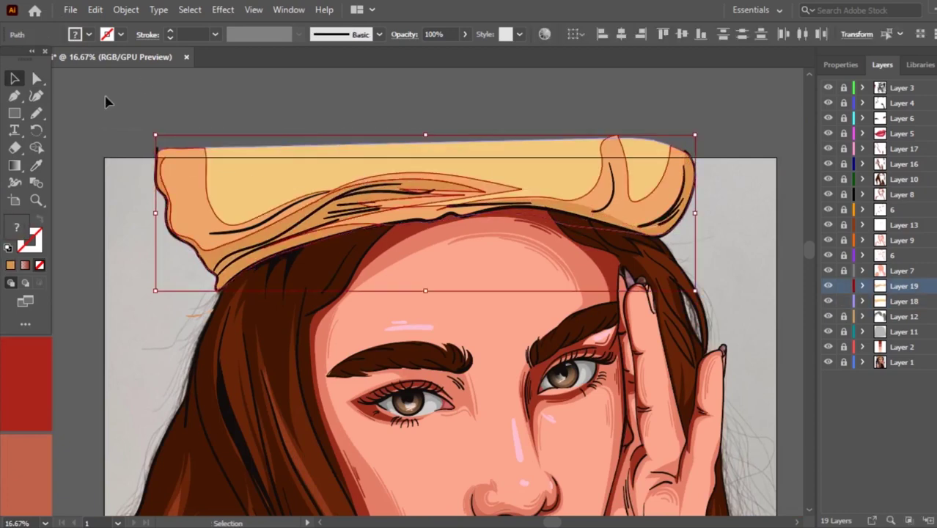
click(96, 9)
mouse_move(129, 265)
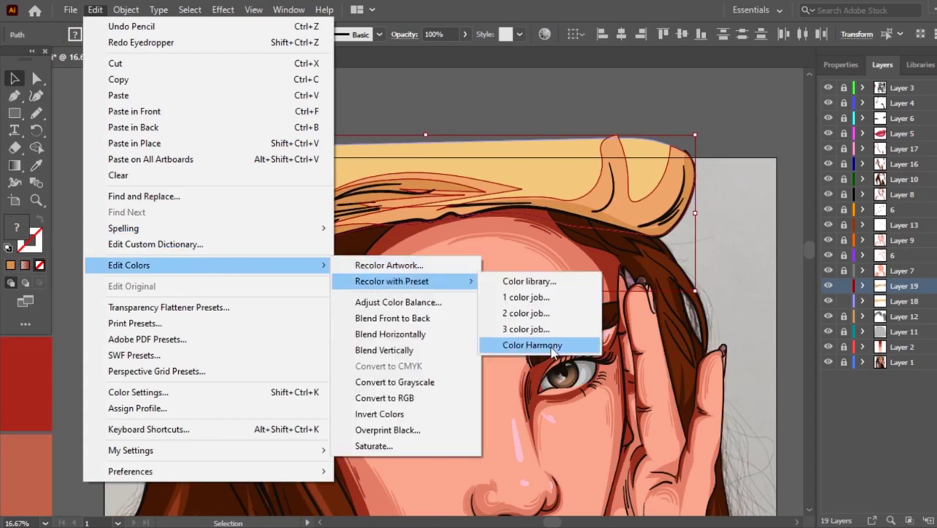
In Recolor Artwork, boost the first hat colour's saturation and brighten the second, then apply.
click(513, 341)
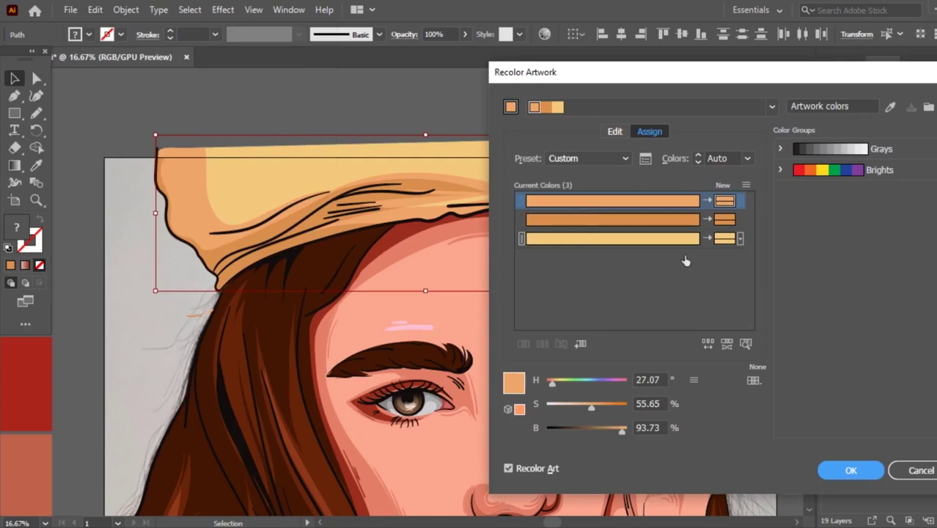
mouse_move(589, 416)
mouse_down()
mouse_move(601, 411)
mouse_move(589, 404)
mouse_move(628, 437)
mouse_move(620, 430)
mouse_up()
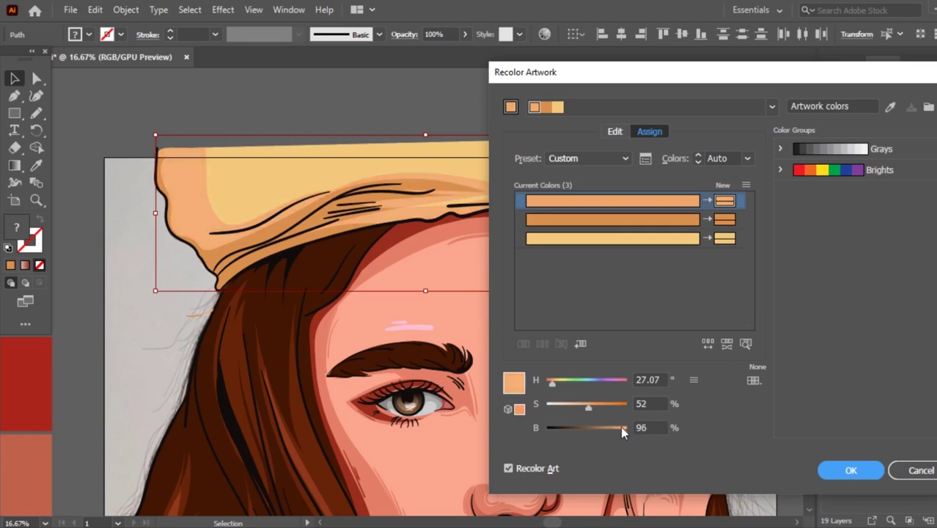
click(616, 220)
mouse_move(614, 430)
mouse_down()
mouse_move(623, 434)
mouse_move(603, 404)
mouse_move(621, 431)
mouse_move(608, 429)
mouse_move(618, 430)
mouse_move(600, 407)
mouse_up()
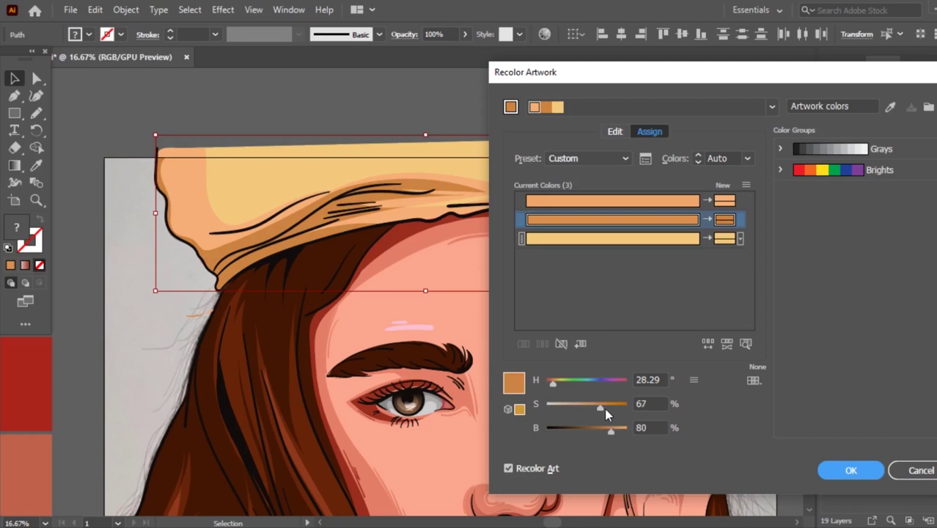
click(599, 209)
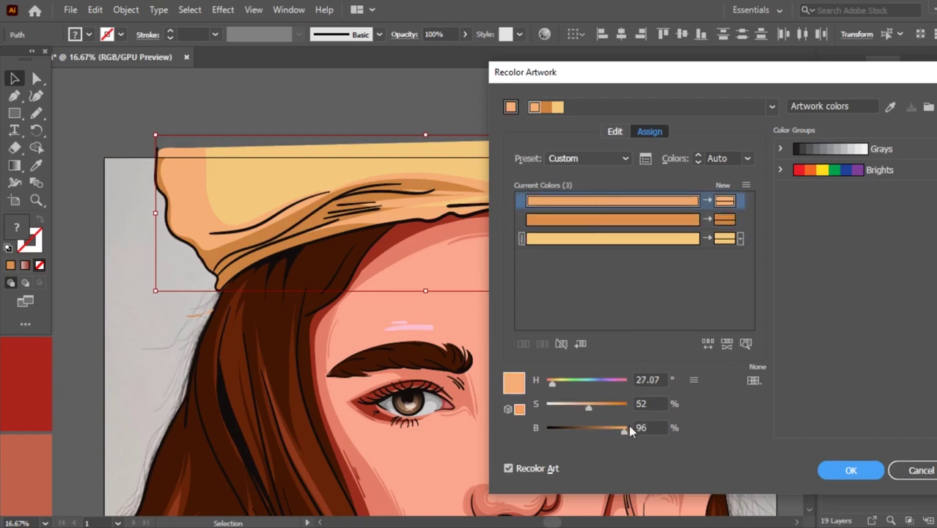
drag(591, 407, 624, 431)
click(832, 473)
click(531, 125)
Give the beret base a sampled orange with lowered saturation.
click(500, 173)
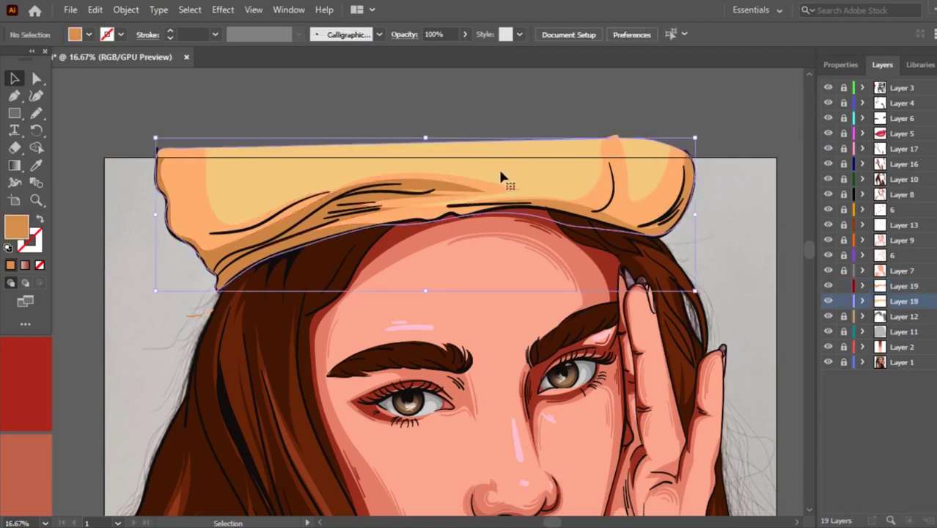
click(36, 165)
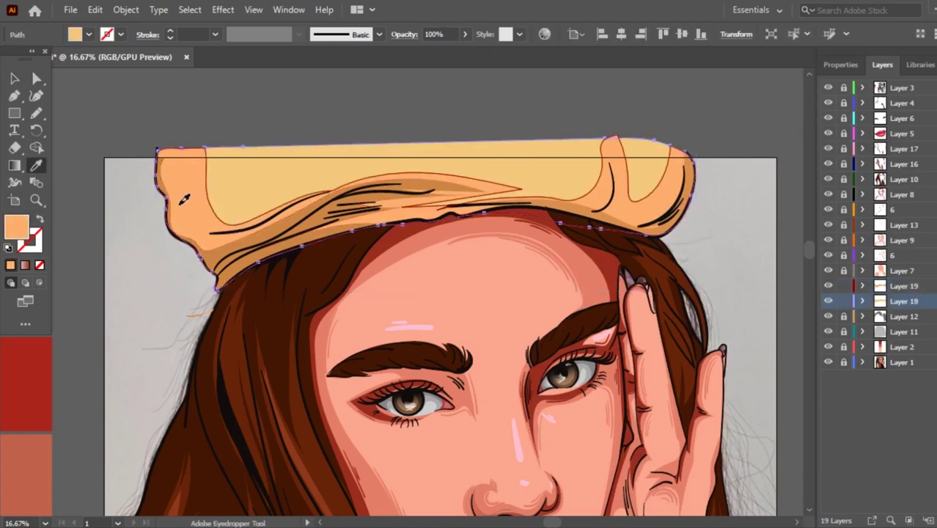
click(229, 223)
double_click(29, 232)
mouse_move(682, 224)
mouse_down()
mouse_move(646, 222)
mouse_move(657, 223)
mouse_up()
click(921, 226)
key(v)
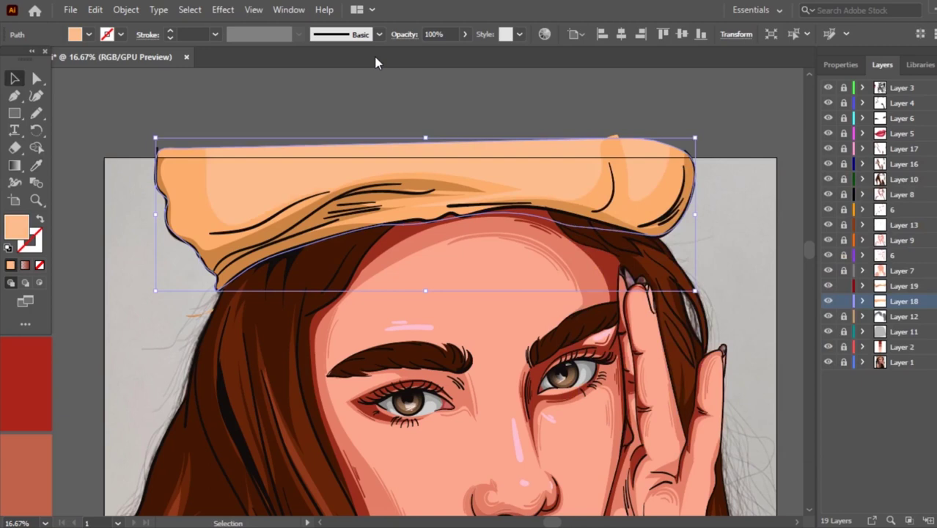
Try an even paler beret fill, judge it deselected, then undo it.
scroll(308, 134, up, 1)
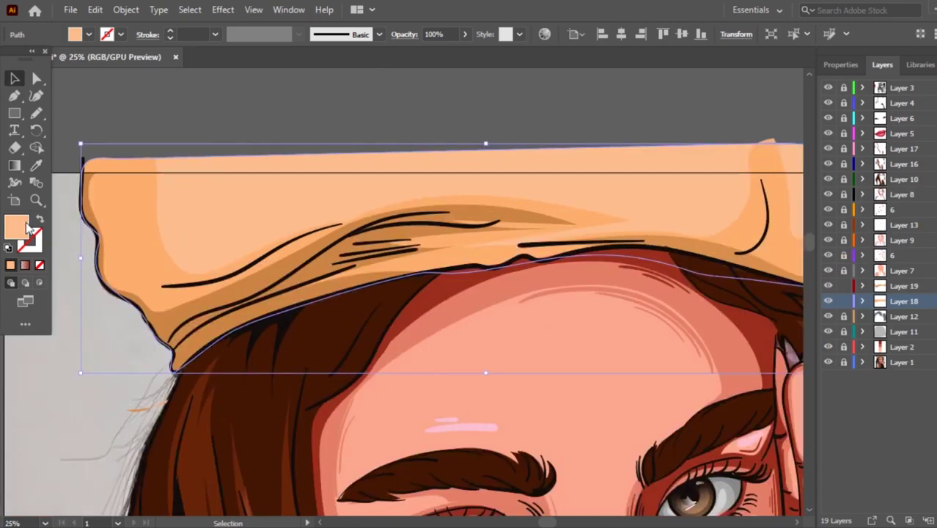
double_click(26, 226)
drag(658, 228, 644, 220)
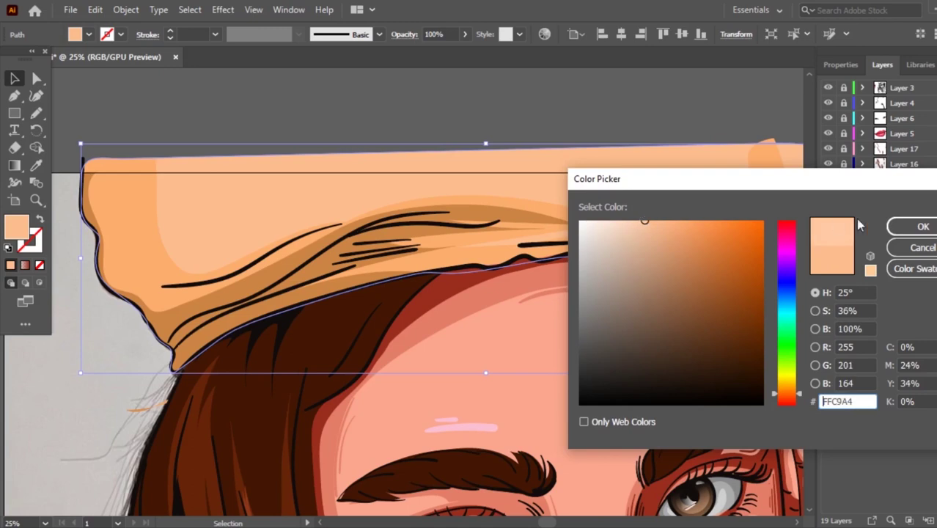
click(921, 226)
scroll(394, 178, down, 1)
click(428, 145)
scroll(429, 147, down, 1)
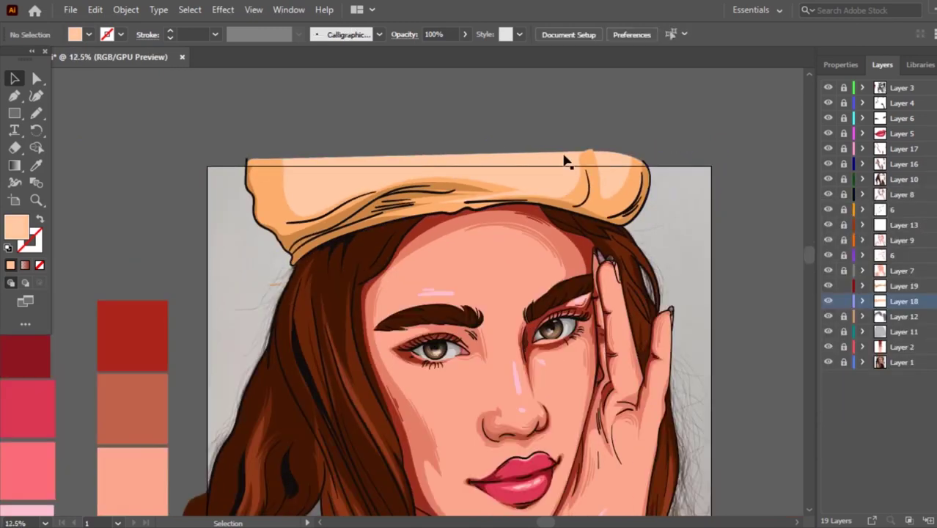
scroll(582, 178, down, 1)
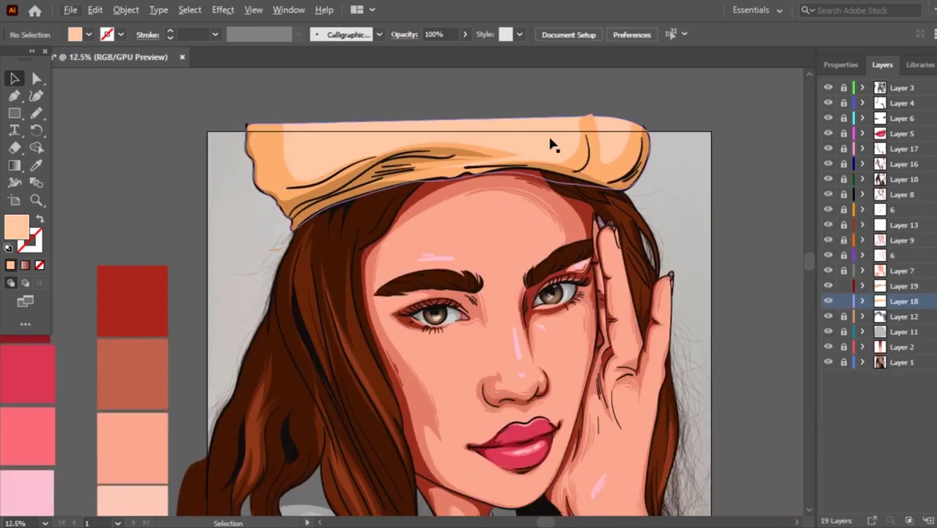
key(ctrl+z)
Confirm a lighter yellow-peach fill on the beret's fold shading shape.
click(677, 139)
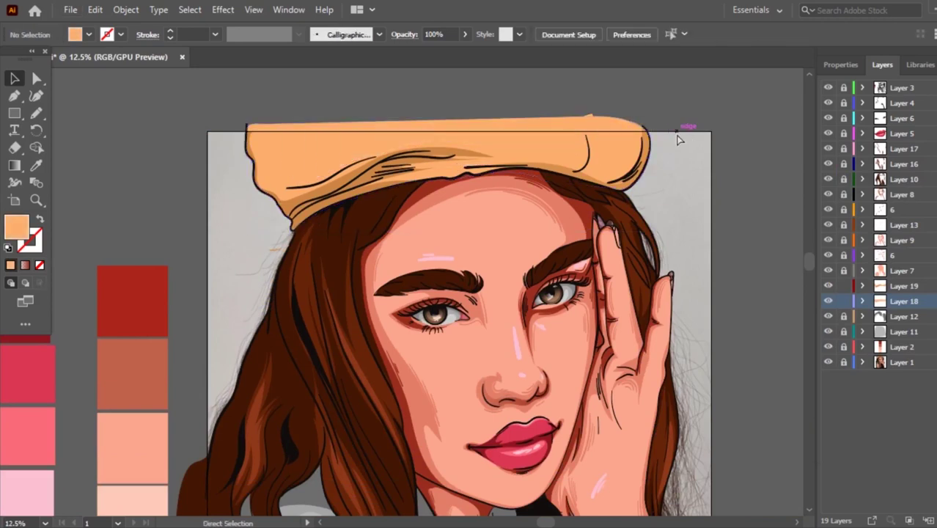
click(299, 187)
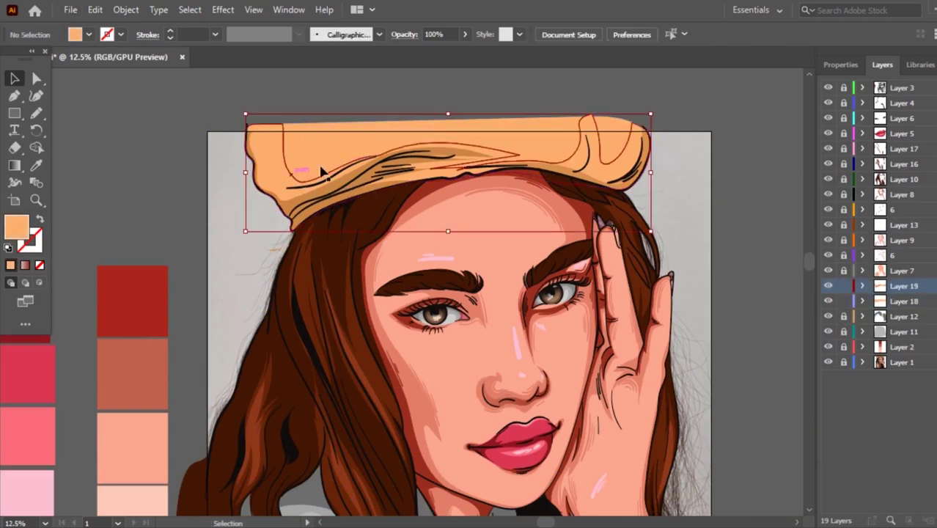
key(ctrl+plus)
double_click(14, 227)
click(909, 224)
click(731, 183)
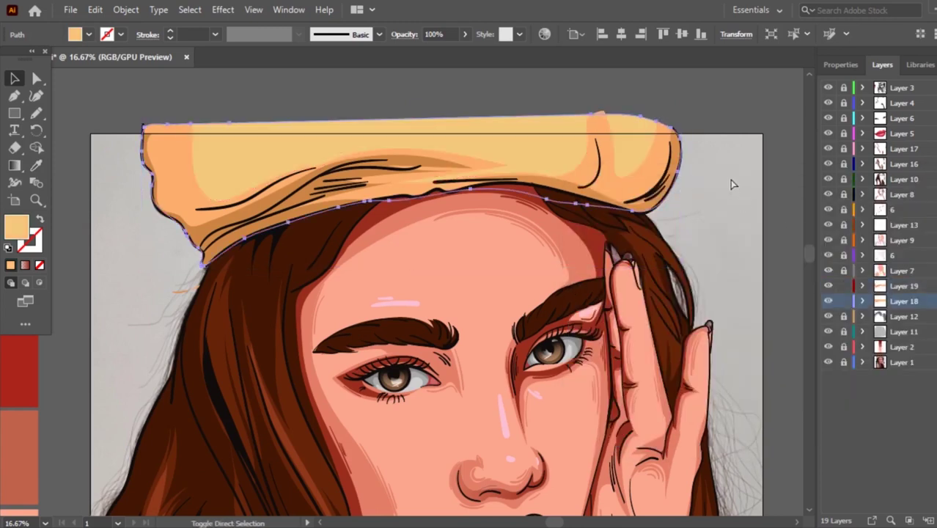
Darken the beret's shading fill to E89A60.
click(177, 206)
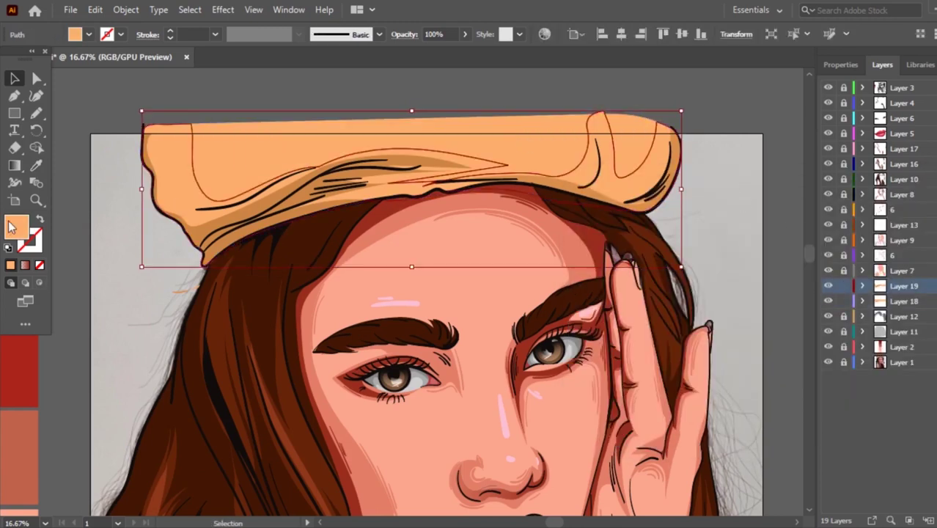
double_click(13, 226)
drag(681, 226, 689, 237)
click(922, 227)
key(ctrl+minus)
click(554, 207)
scroll(637, 202, up, 1)
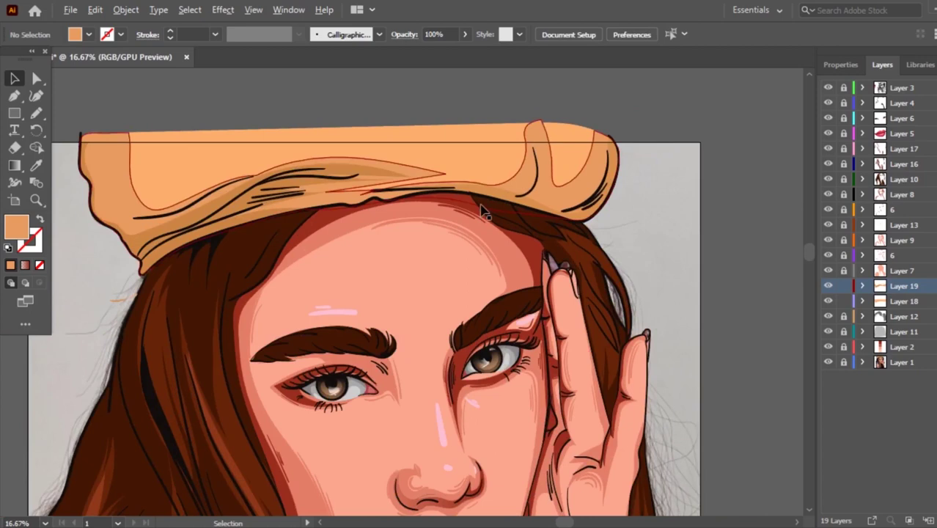
Recolour the beret's shading shape and fold lines from sampled CC8443 to deeper tan B77338.
click(236, 225)
shift+click(220, 195)
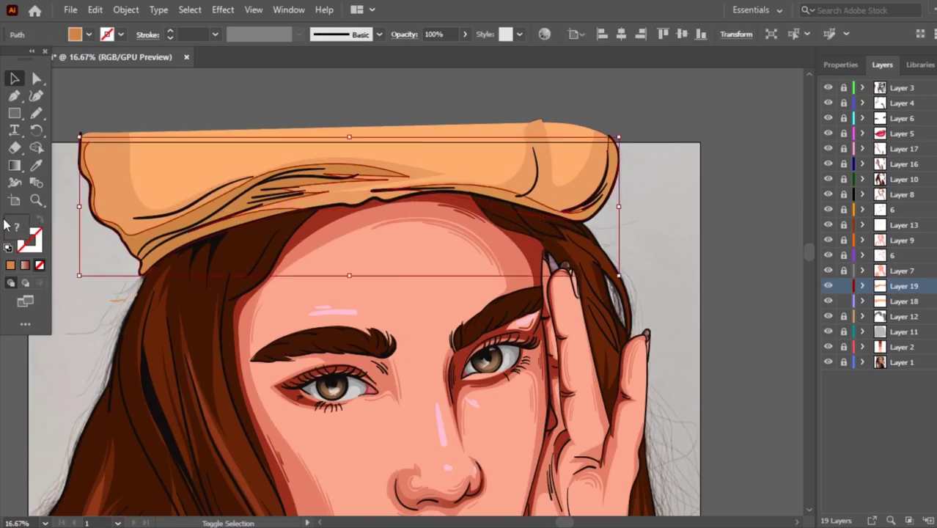
key(i)
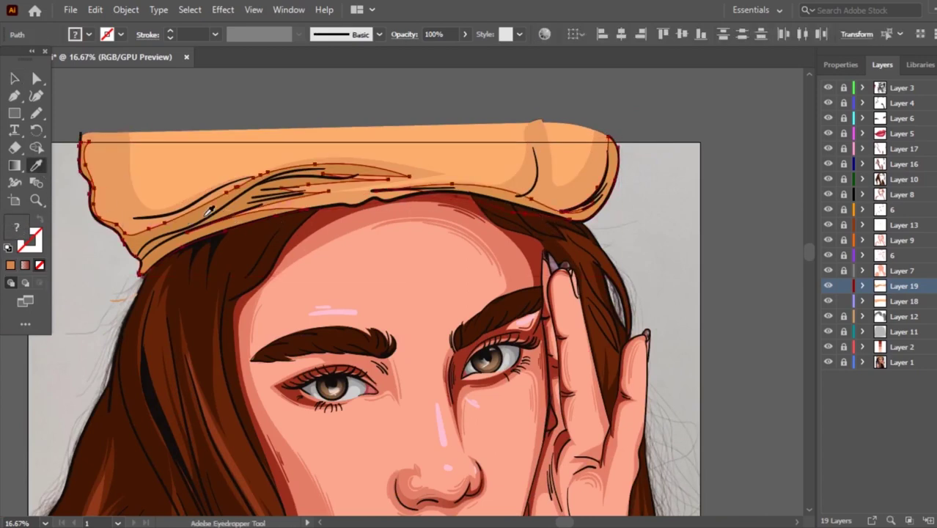
click(209, 211)
double_click(17, 227)
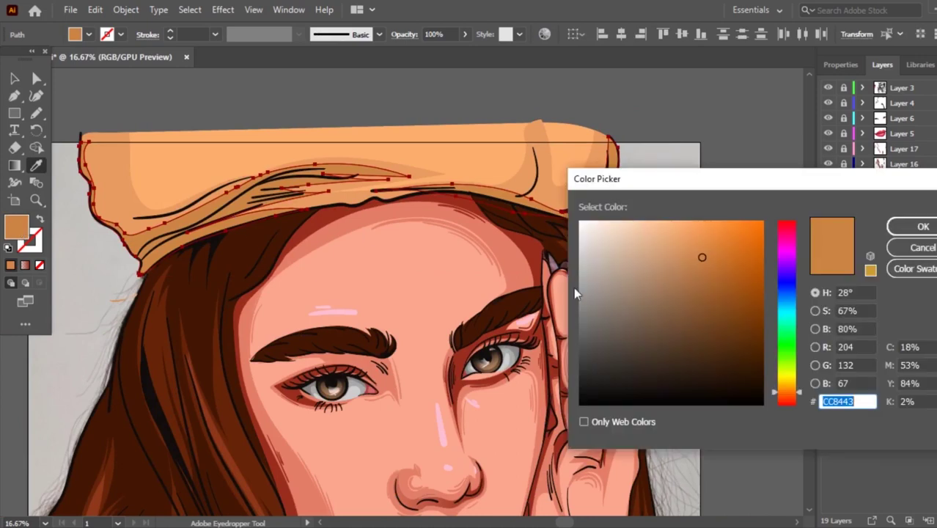
drag(707, 257, 705, 272)
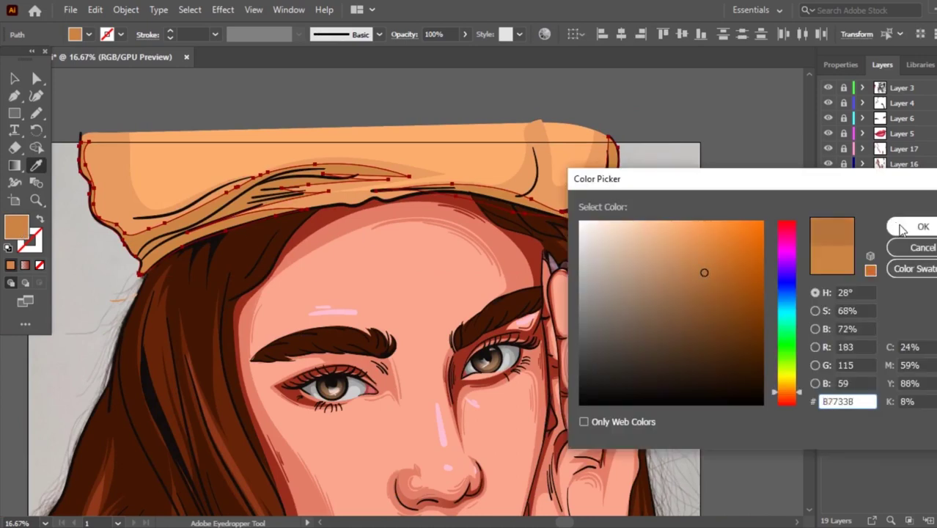
click(905, 226)
key(v)
click(602, 120)
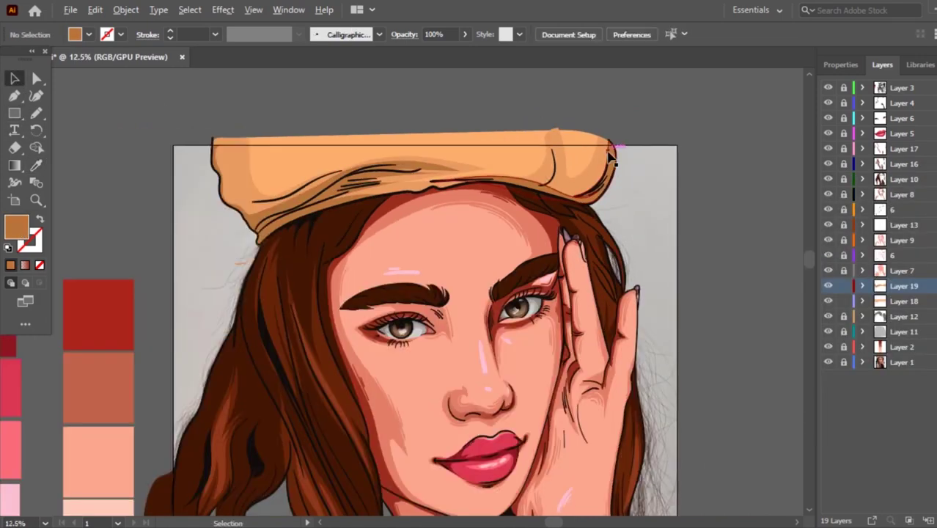
scroll(612, 150, down, 1)
scroll(682, 187, down, 1)
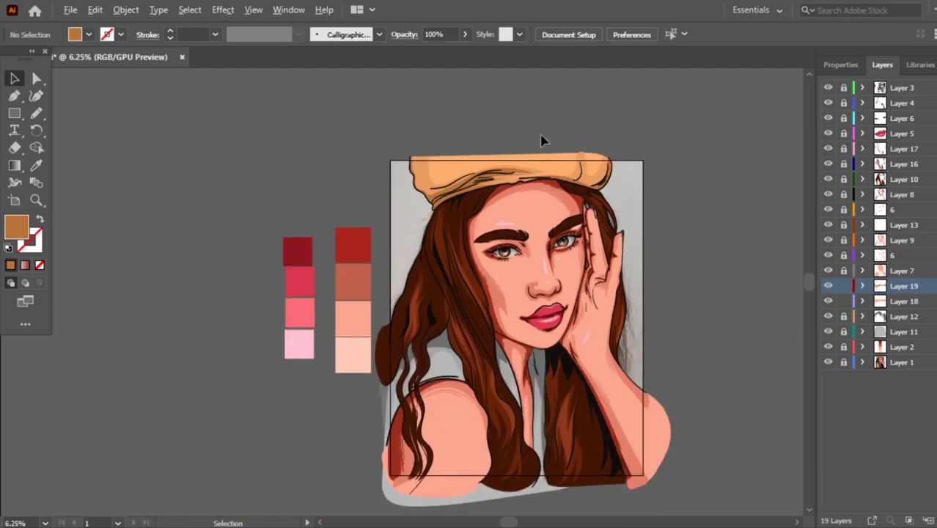
Lock Layer 19 and hide Layer 1's reference photo and Layer 2's orange swatches.
click(843, 285)
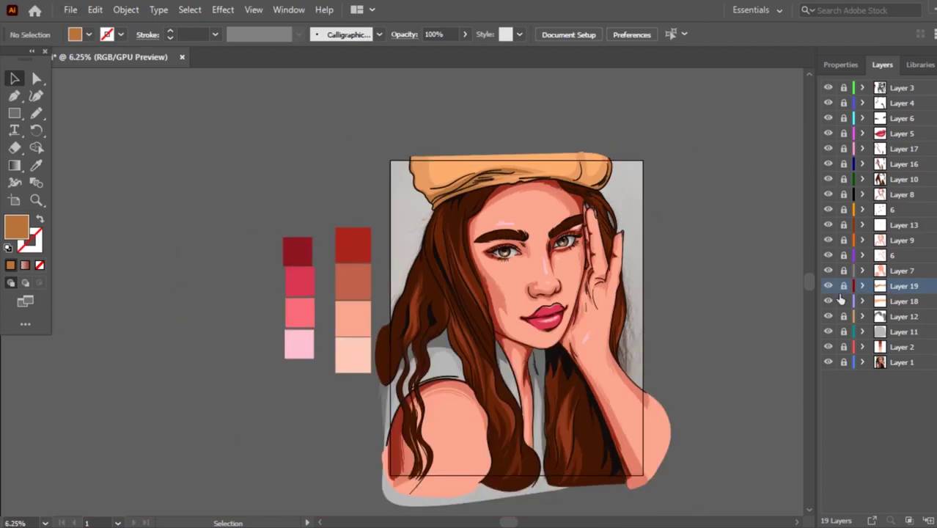
click(828, 362)
scroll(637, 299, up, 1)
scroll(579, 309, down, 1)
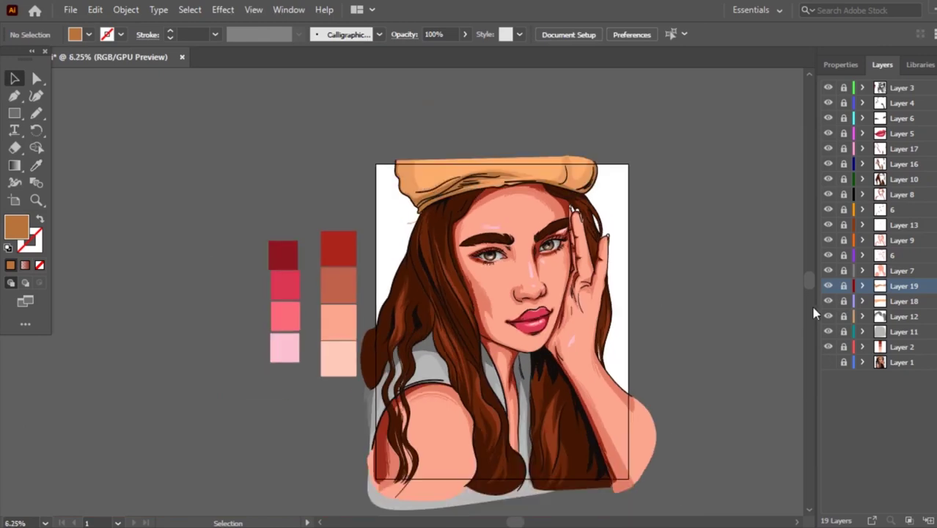
click(828, 347)
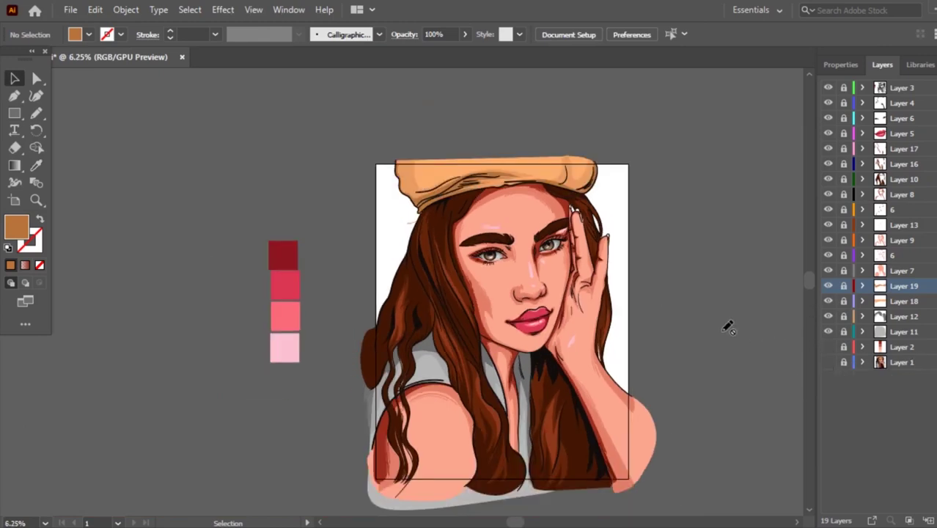
scroll(740, 331, up, 1)
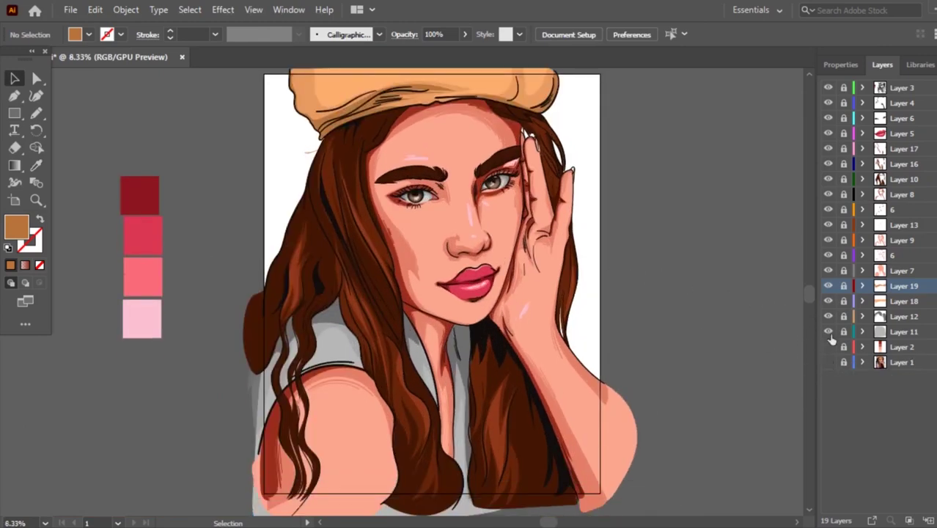
scroll(640, 256, up, 1)
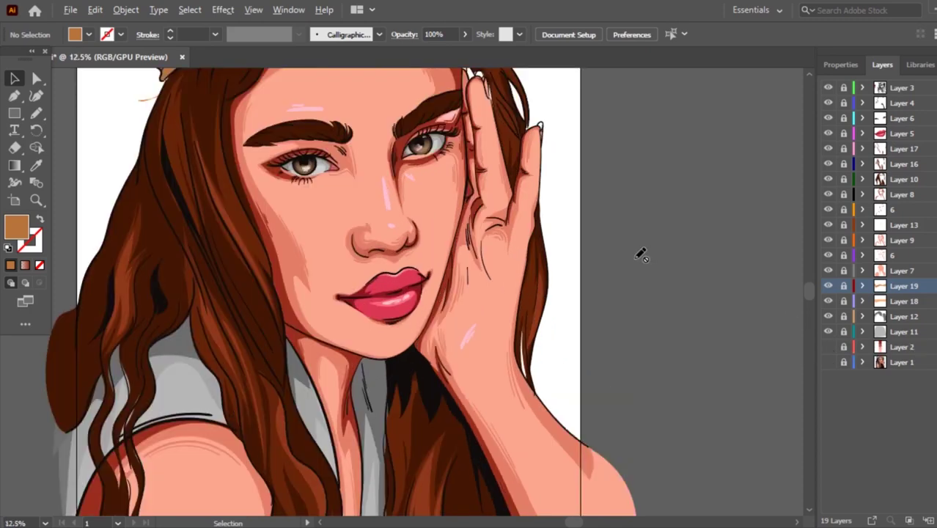
scroll(538, 256, down, 1)
scroll(441, 210, up, 1)
scroll(444, 285, up, 3)
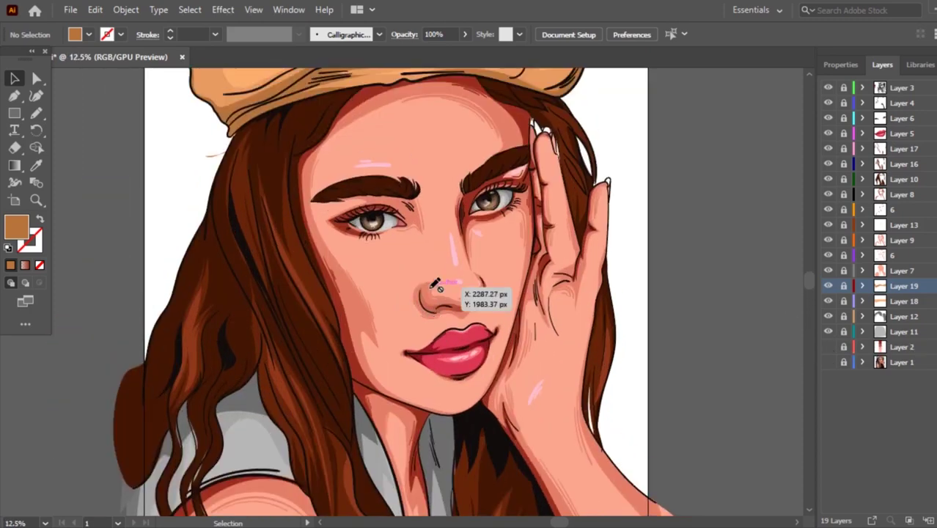